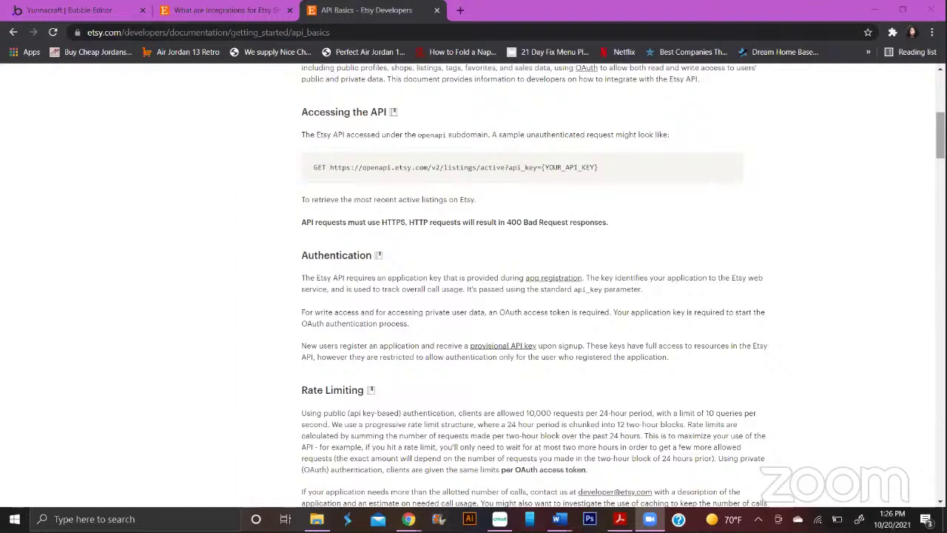
Step: Read the API Basics documentation from Authentication and Rate Limiting through Request URLs, Output Formats and HTTP Methods
{"action": "scroll", "coordinate": [627, 278], "scroll_direction": "down", "scroll_amount": 1}
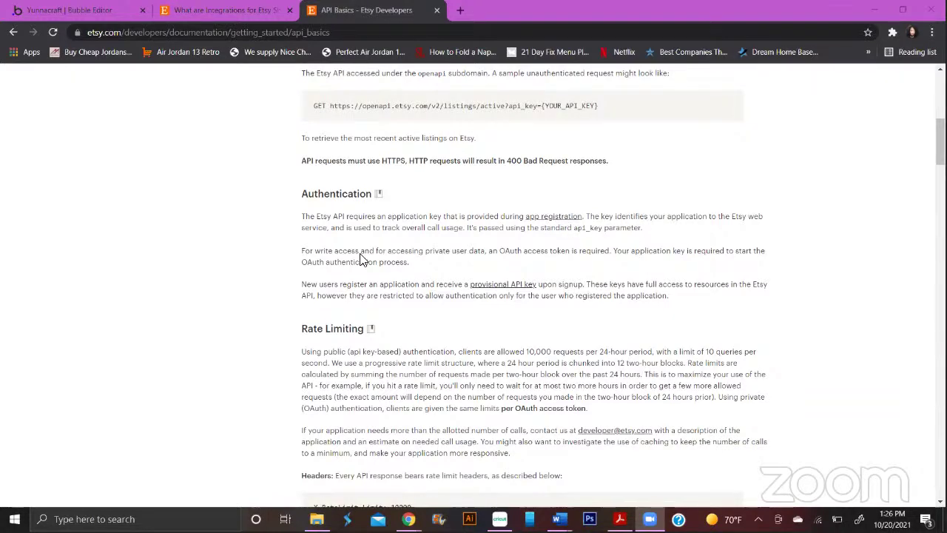
{"action": "scroll", "coordinate": [352, 273], "scroll_direction": "down", "scroll_amount": 2}
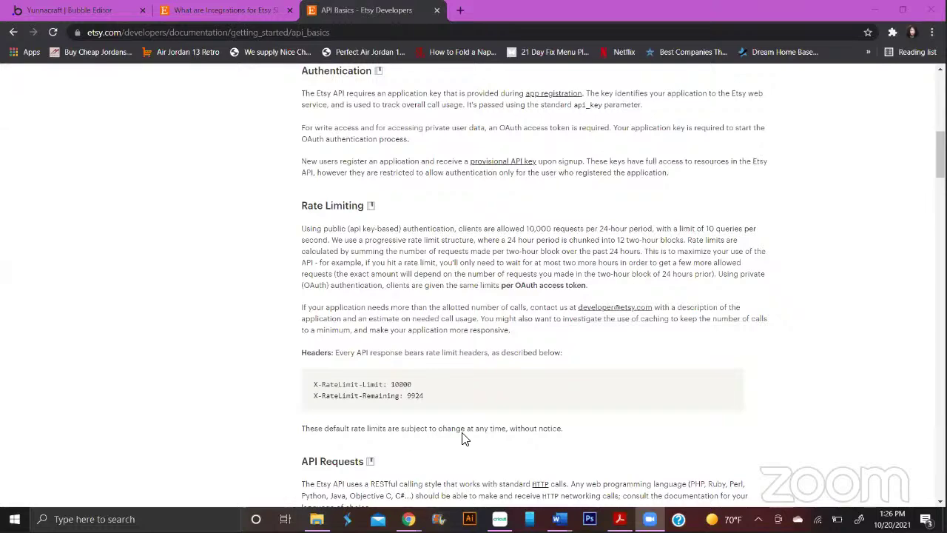
{"action": "scroll", "coordinate": [508, 387], "scroll_direction": "down", "scroll_amount": 3}
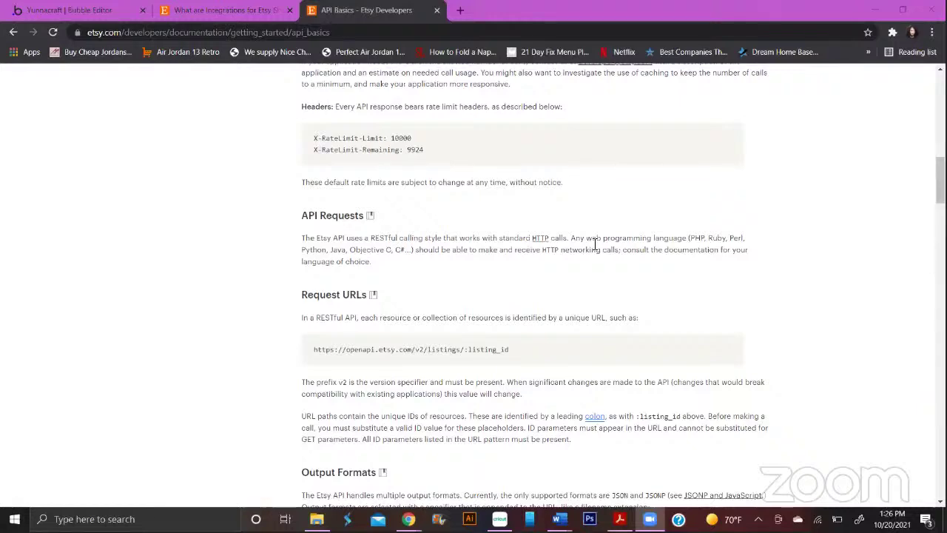
{"action": "scroll", "coordinate": [332, 296], "scroll_direction": "down", "scroll_amount": 2}
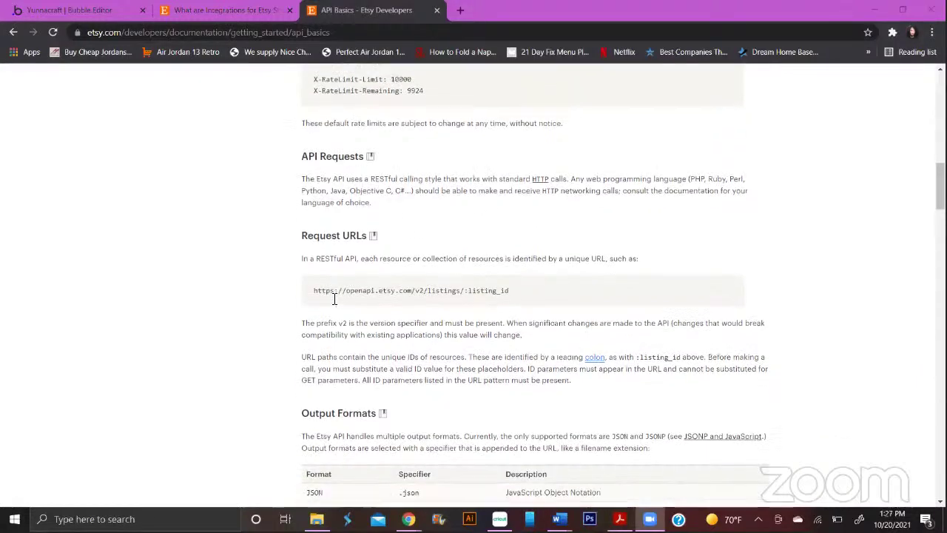
{"action": "scroll", "coordinate": [334, 298], "scroll_direction": "down", "scroll_amount": 1}
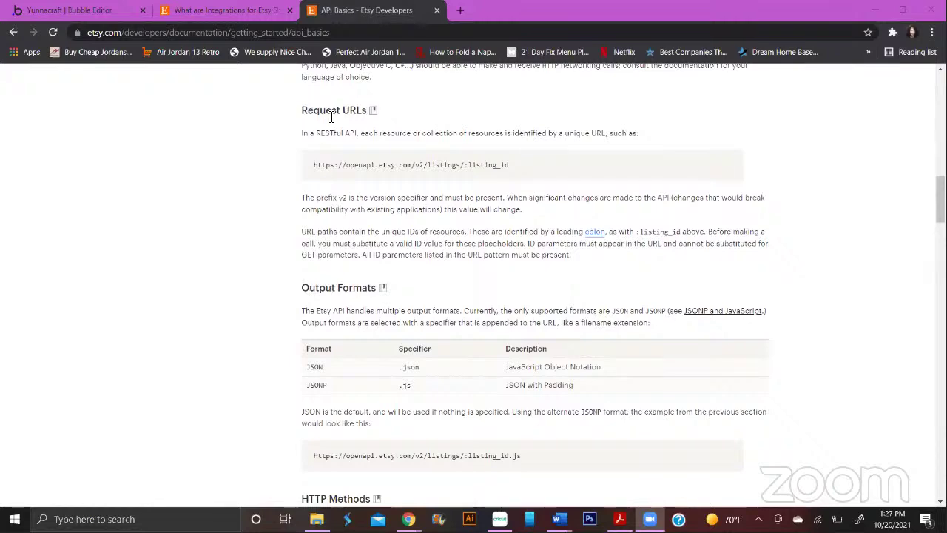
{"action": "scroll", "coordinate": [316, 384], "scroll_direction": "down", "scroll_amount": 1}
{"action": "scroll", "coordinate": [315, 383], "scroll_direction": "down", "scroll_amount": 3}
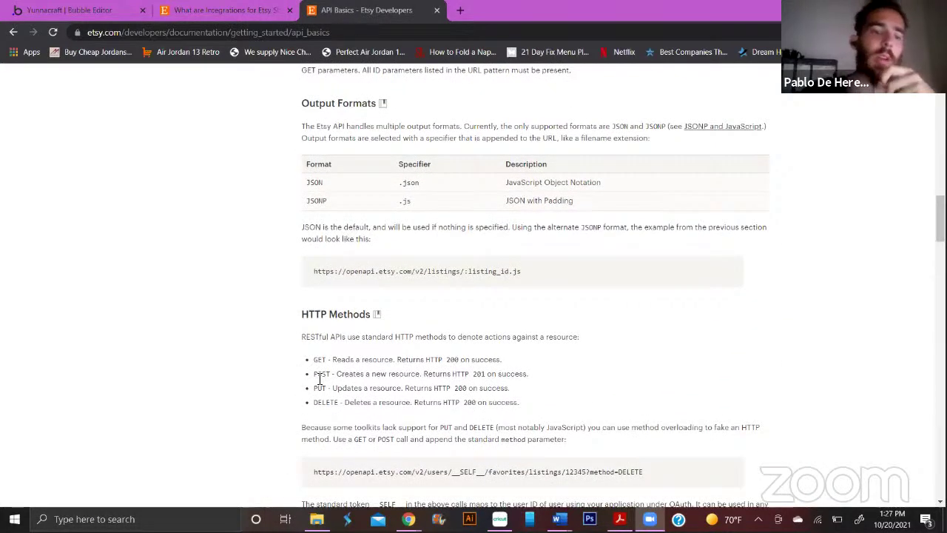
{"action": "scroll", "coordinate": [320, 378], "scroll_direction": "up", "scroll_amount": 1}
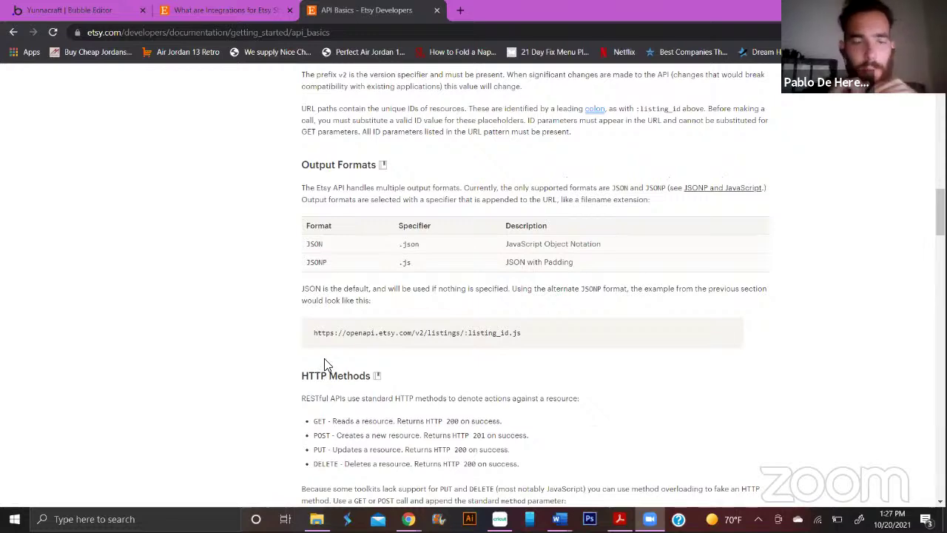
{"action": "scroll", "coordinate": [325, 358], "scroll_direction": "up", "scroll_amount": 1}
{"action": "scroll", "coordinate": [333, 314], "scroll_direction": "up", "scroll_amount": 6}
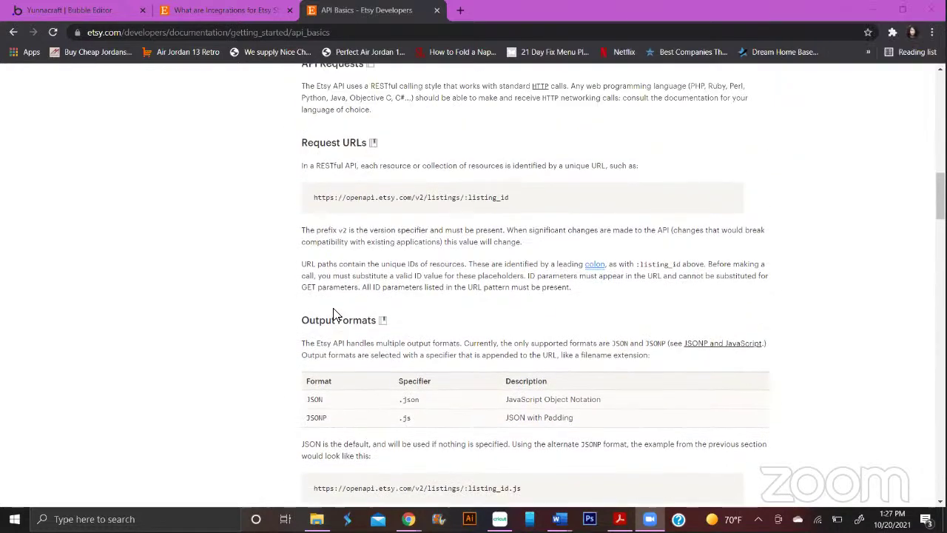
Step: Open the shop's Integrations page through the link in the help article on integrations for Etsy shops
{"action": "left_click", "coordinate": [196, 15]}
{"action": "scroll", "coordinate": [373, 300], "scroll_direction": "up", "scroll_amount": 3}
{"action": "scroll", "coordinate": [374, 300], "scroll_direction": "up", "scroll_amount": 6}
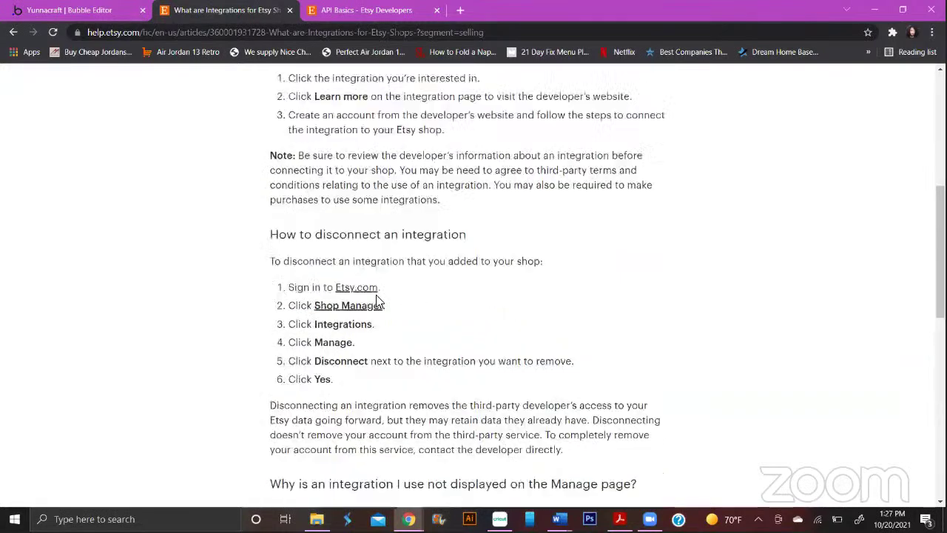
{"action": "left_click", "coordinate": [343, 292]}
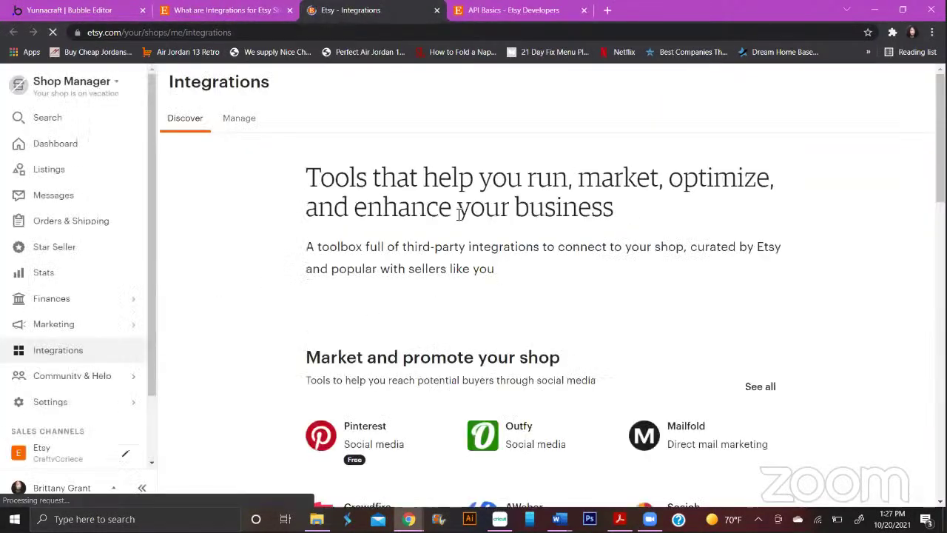
Step: Dismiss the McAfee WebAdvisor warning and browse the third-party integrations for shop promotion and listing improvement
{"action": "scroll", "coordinate": [454, 217], "scroll_direction": "down", "scroll_amount": 3}
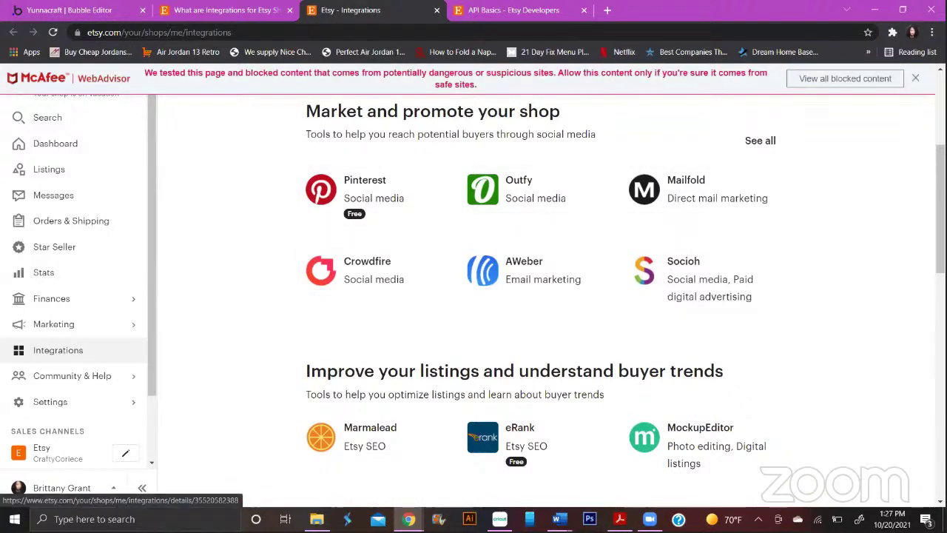
{"action": "left_click", "coordinate": [916, 79]}
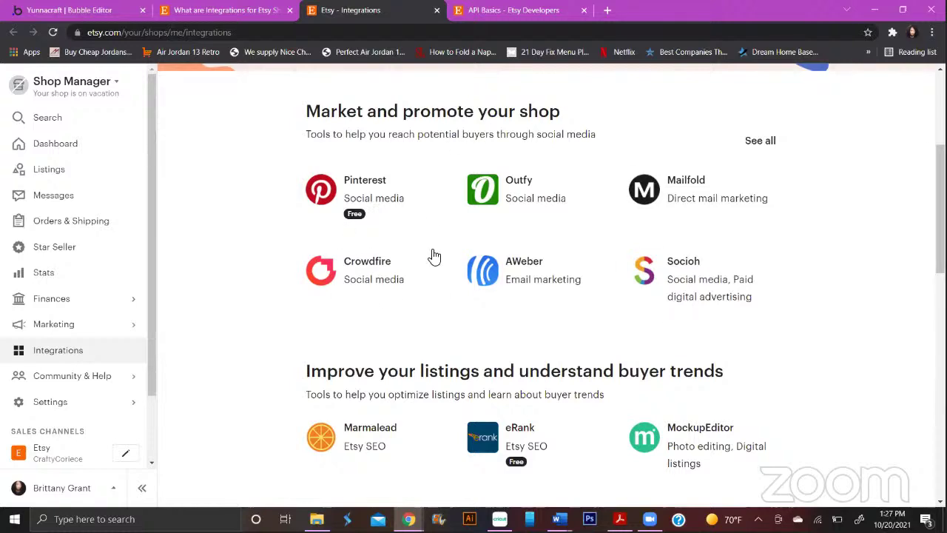
{"action": "scroll", "coordinate": [594, 370], "scroll_direction": "down", "scroll_amount": 2}
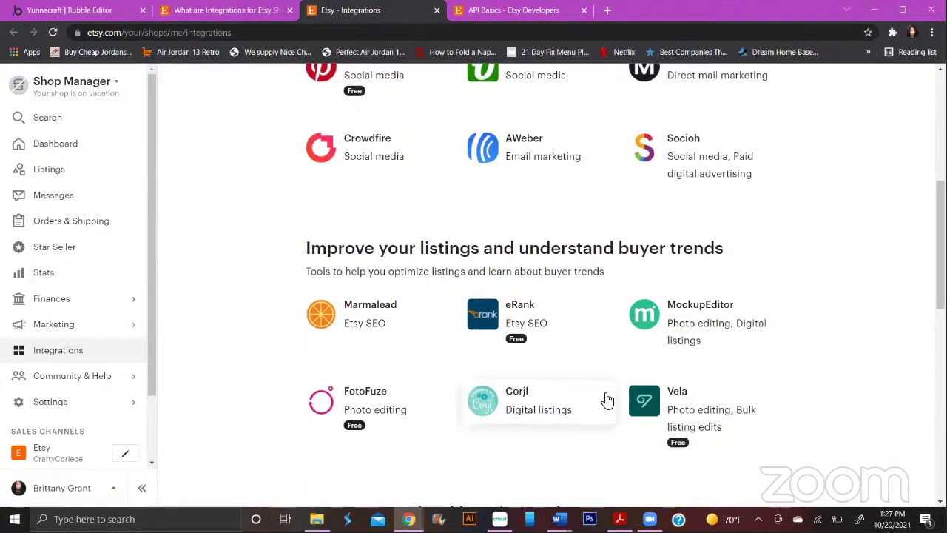
{"action": "scroll", "coordinate": [608, 403], "scroll_direction": "up", "scroll_amount": 3}
Step: Return to the API Basics page and open the Open API v3 development guides
{"action": "left_click", "coordinate": [516, 10]}
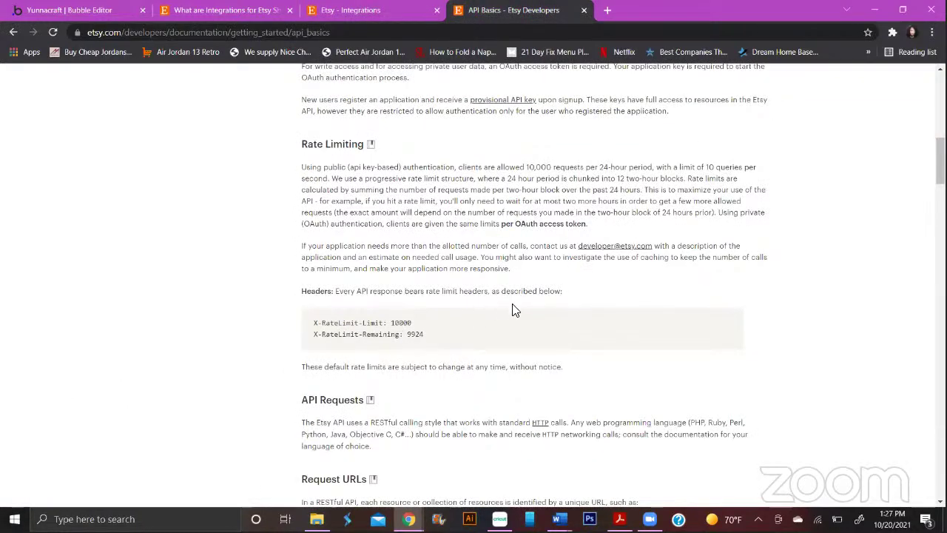
{"action": "scroll", "coordinate": [442, 343], "scroll_direction": "up", "scroll_amount": 8}
{"action": "scroll", "coordinate": [205, 237], "scroll_direction": "up", "scroll_amount": 2}
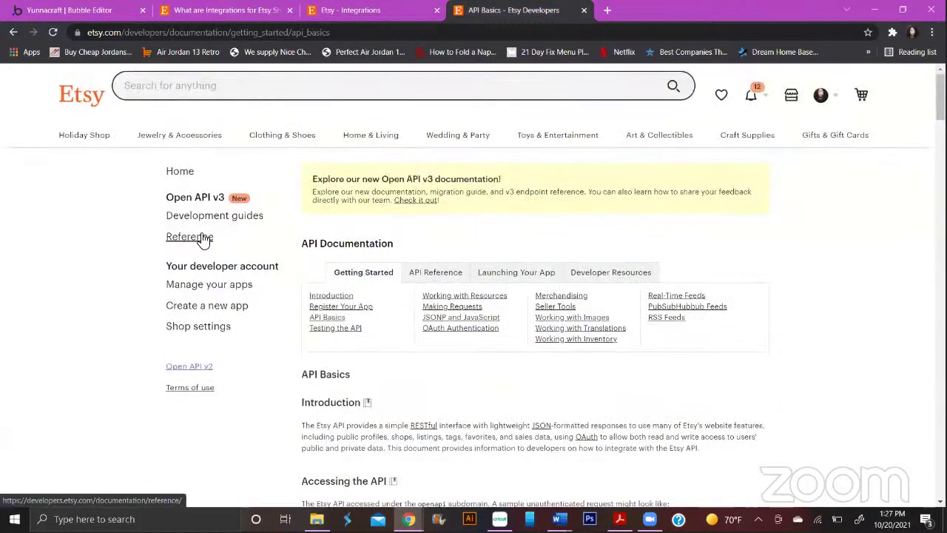
{"action": "scroll", "coordinate": [207, 245], "scroll_direction": "down", "scroll_amount": 1}
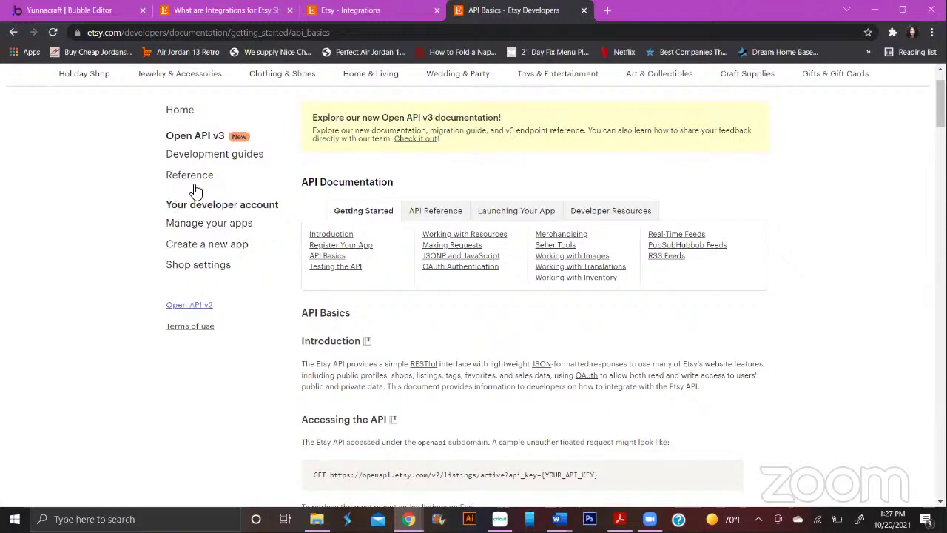
{"action": "left_click", "coordinate": [198, 157]}
Step: Open the Quick Start Guide and read its instructions on initial setup, getting an API key and registering a new application
{"action": "scroll", "coordinate": [435, 276], "scroll_direction": "down", "scroll_amount": 1}
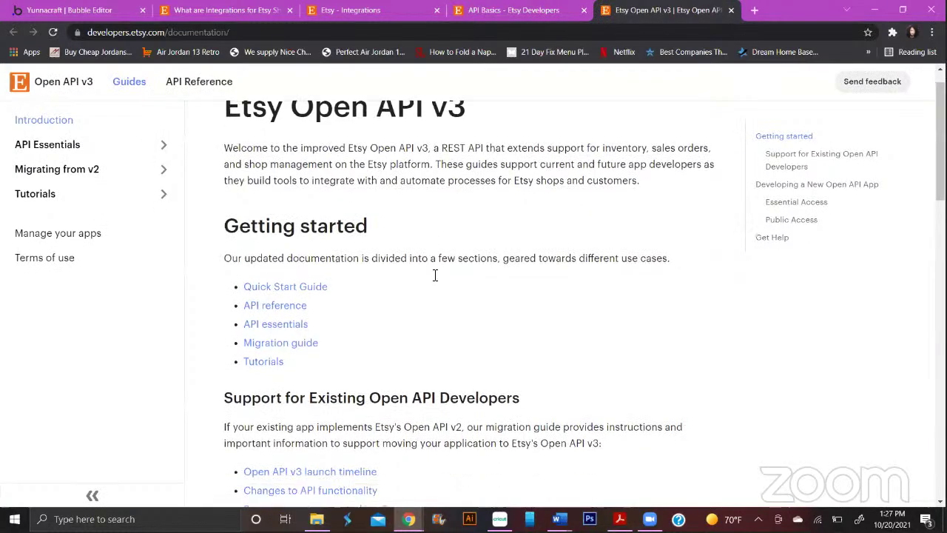
{"action": "left_click", "coordinate": [284, 258]}
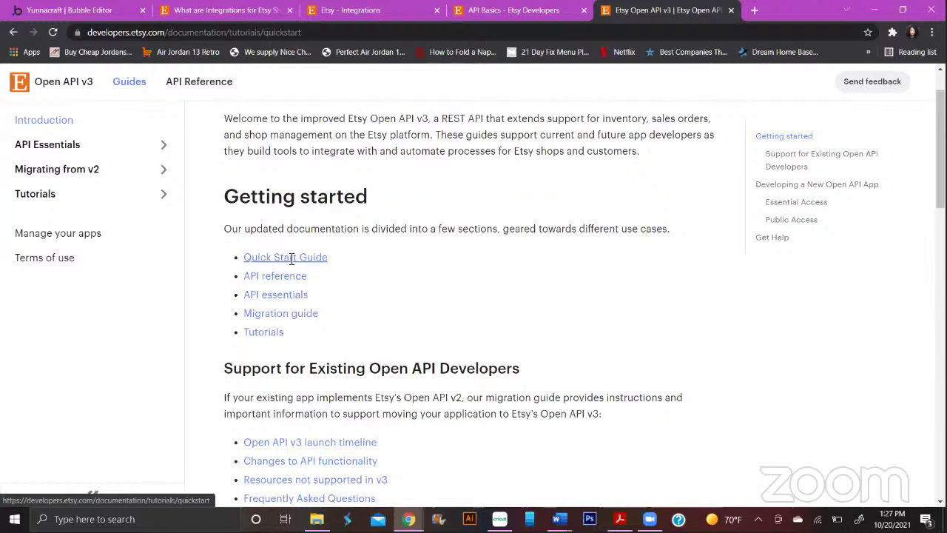
{"action": "scroll", "coordinate": [398, 278], "scroll_direction": "down", "scroll_amount": 4}
{"action": "scroll", "coordinate": [397, 278], "scroll_direction": "down", "scroll_amount": 4}
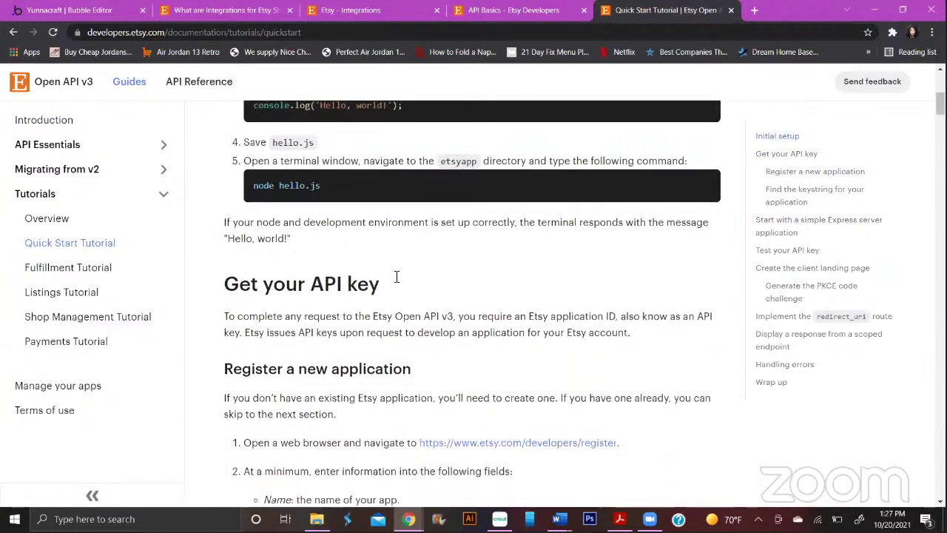
{"action": "scroll", "coordinate": [397, 279], "scroll_direction": "down", "scroll_amount": 1}
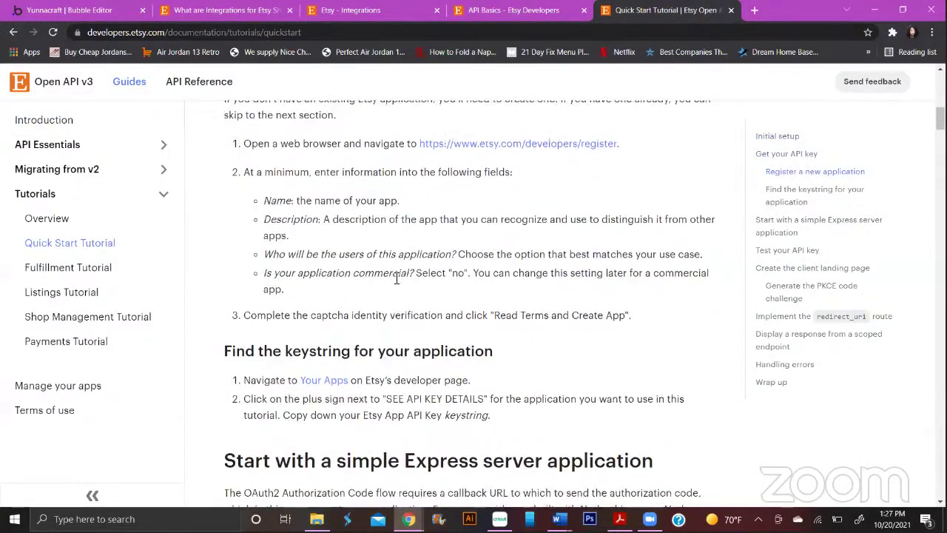
{"action": "scroll", "coordinate": [392, 282], "scroll_direction": "up", "scroll_amount": 3}
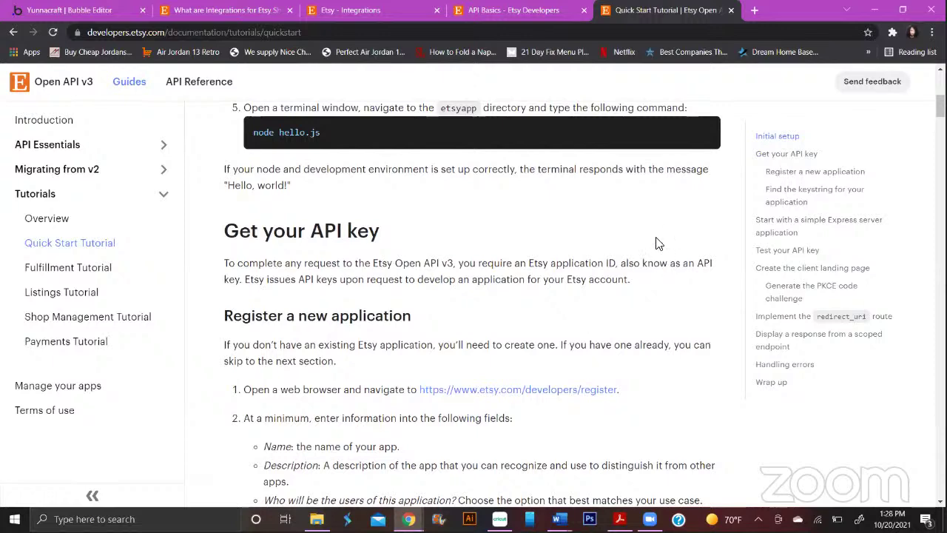
{"action": "scroll", "coordinate": [520, 346], "scroll_direction": "up", "scroll_amount": 2}
{"action": "scroll", "coordinate": [520, 347], "scroll_direction": "up", "scroll_amount": 5}
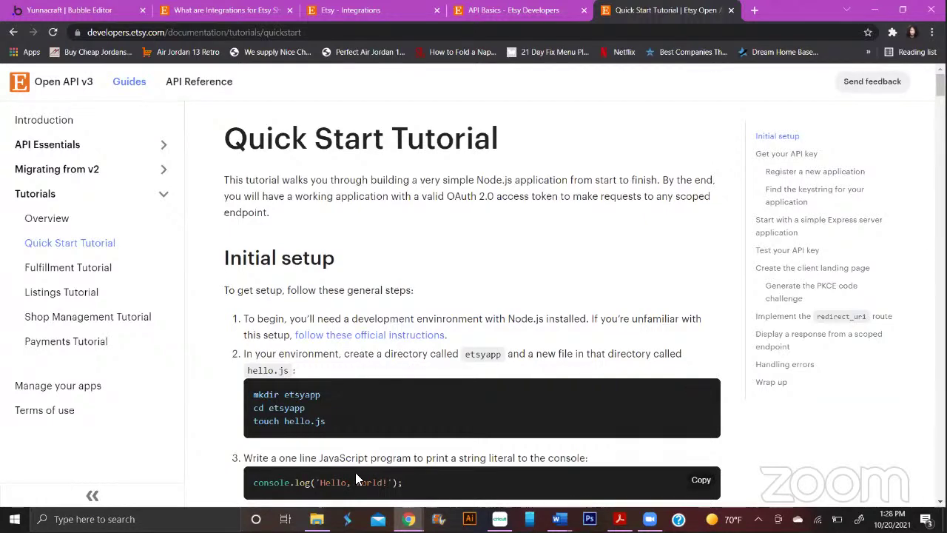
{"action": "scroll", "coordinate": [474, 257], "scroll_direction": "down", "scroll_amount": 1}
{"action": "scroll", "coordinate": [475, 259], "scroll_direction": "down", "scroll_amount": 1}
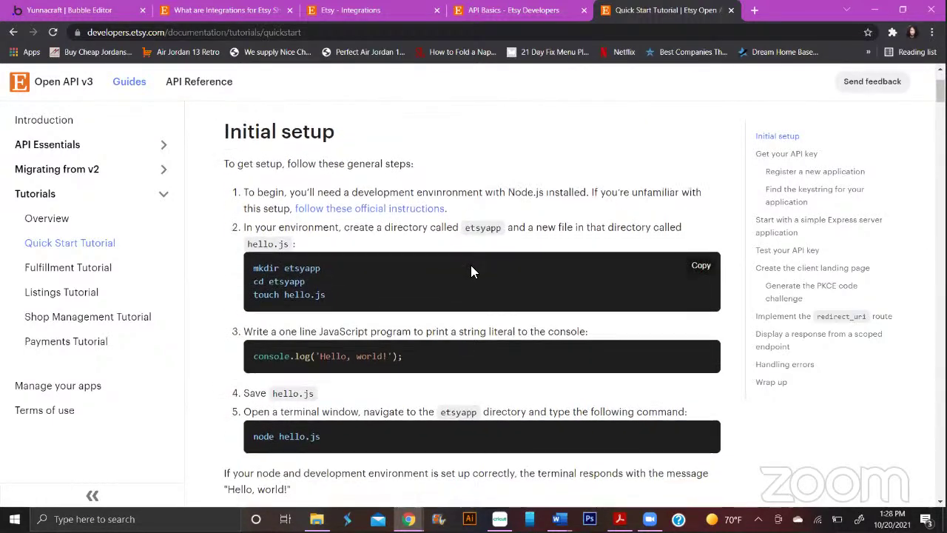
{"action": "scroll", "coordinate": [471, 265], "scroll_direction": "down", "scroll_amount": 1}
Step: Check the Yunnacraft page in the Bubble editor against the open Etsy Integrations and API Basics pages
{"action": "left_click", "coordinate": [74, 14]}
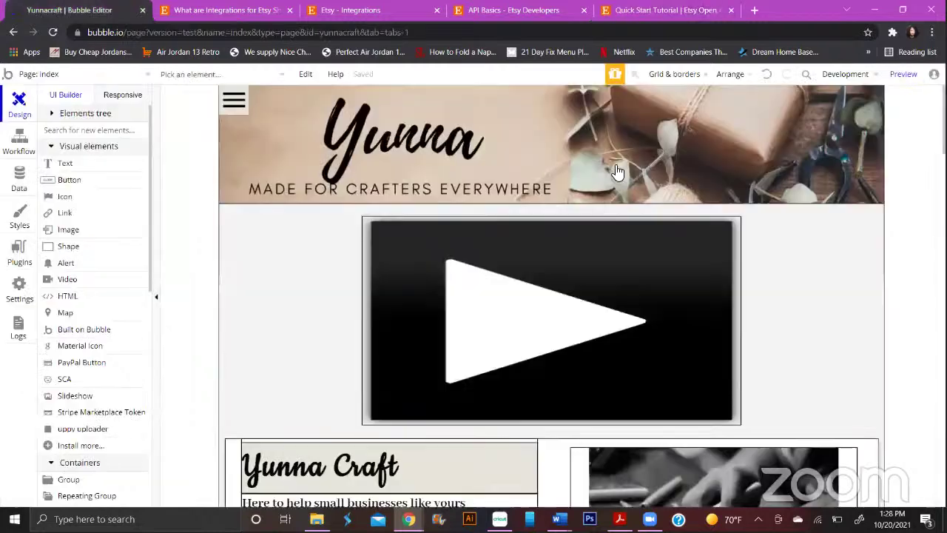
{"action": "left_click", "coordinate": [344, 10]}
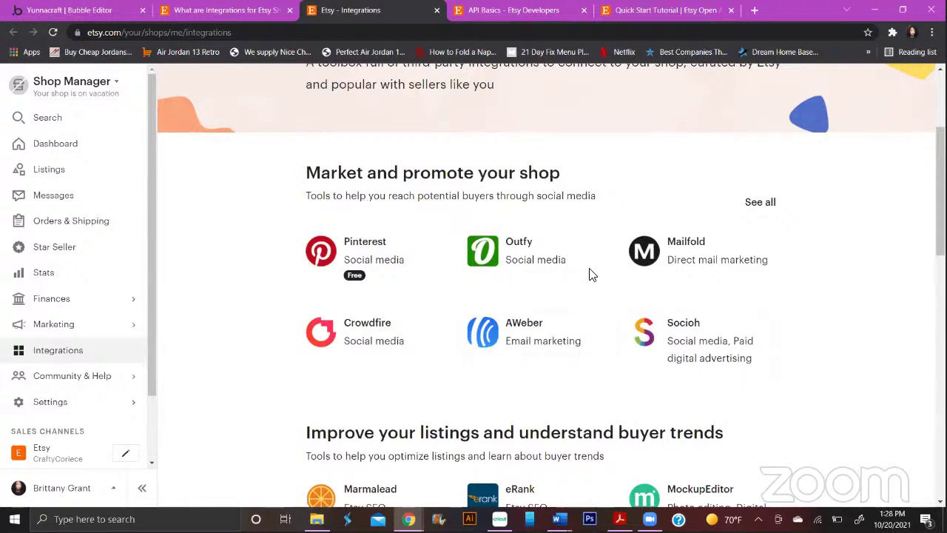
{"action": "left_click", "coordinate": [511, 10]}
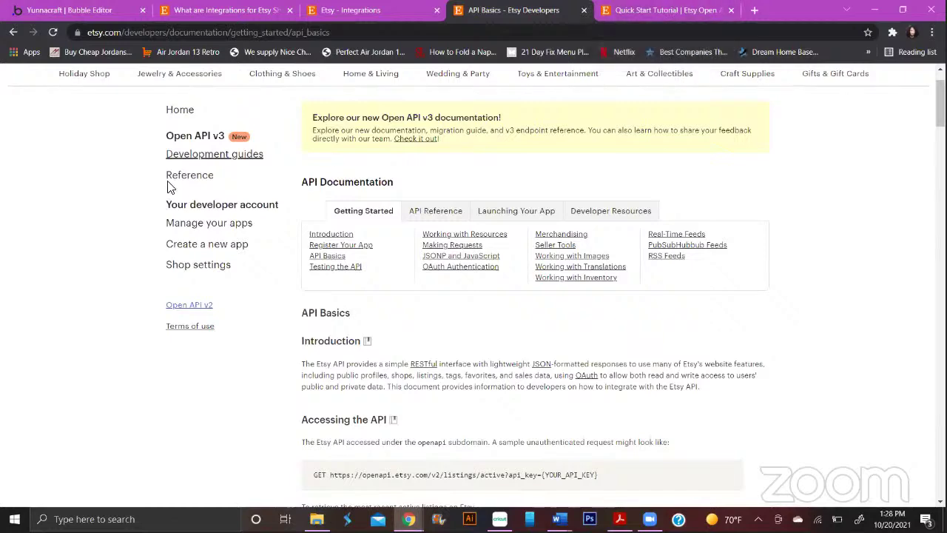
Step: Go back to the Quick Start Tutorial and reread its introduction and Initial setup steps
{"action": "left_click", "coordinate": [668, 16]}
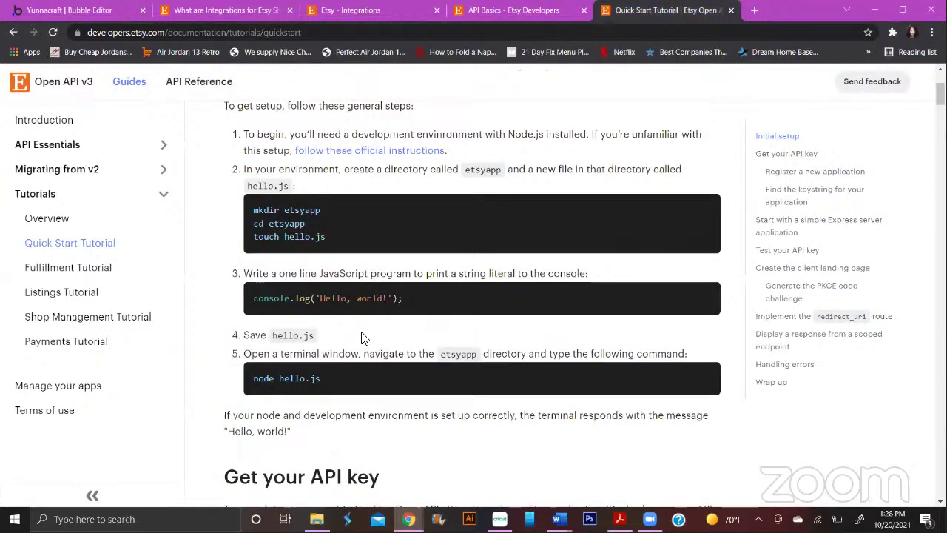
{"action": "scroll", "coordinate": [363, 338], "scroll_direction": "up", "scroll_amount": 1}
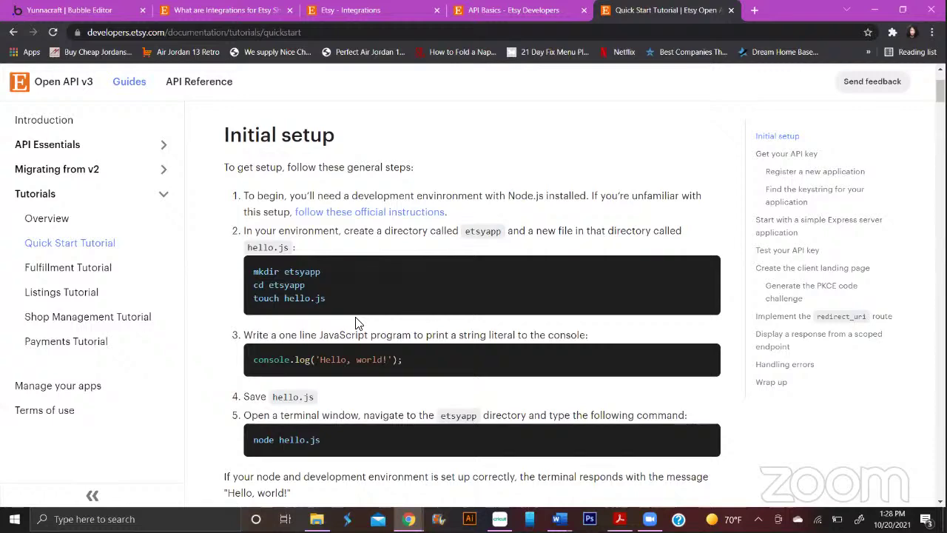
{"action": "scroll", "coordinate": [355, 318], "scroll_direction": "down", "scroll_amount": 1}
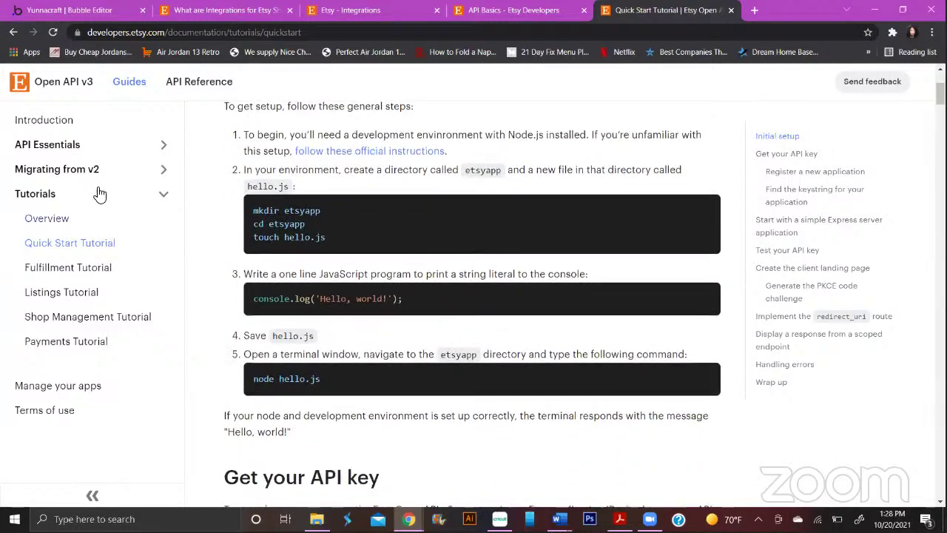
{"action": "scroll", "coordinate": [439, 321], "scroll_direction": "up", "scroll_amount": 3}
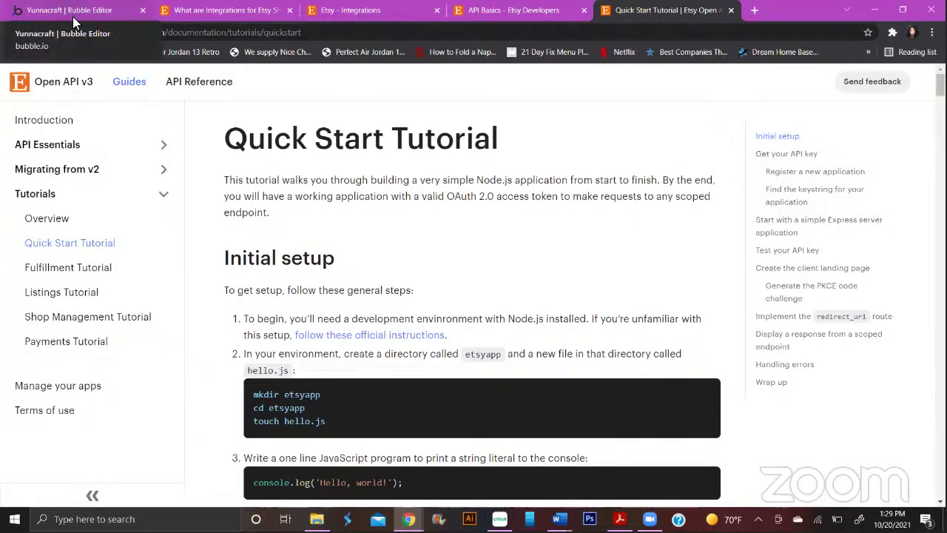
Step: Glance at the Yunnacraft page in the Bubble editor, and review the tutorial's Initial setup and Get your API key sections again
{"action": "left_click", "coordinate": [86, 20]}
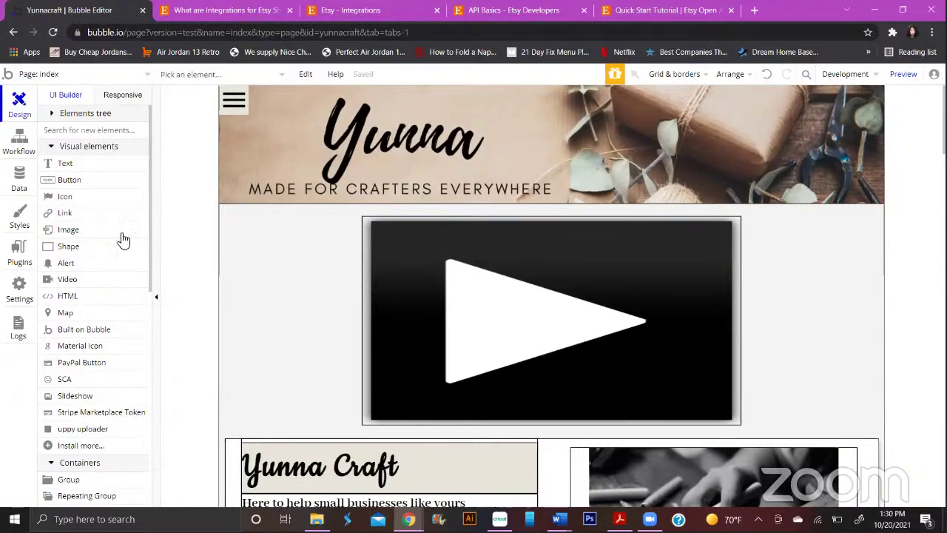
{"action": "left_click", "coordinate": [625, 10]}
{"action": "scroll", "coordinate": [516, 231], "scroll_direction": "down", "scroll_amount": 5}
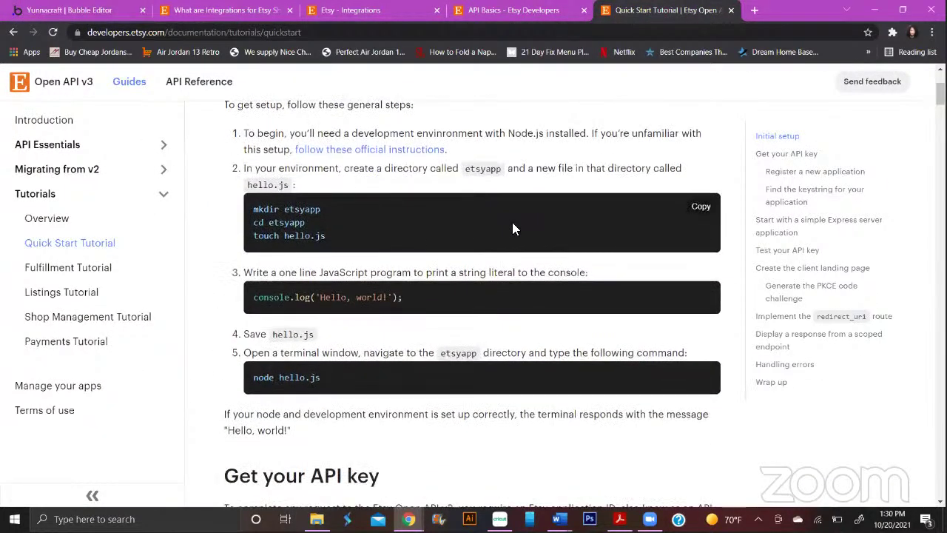
{"action": "scroll", "coordinate": [515, 231], "scroll_direction": "down", "scroll_amount": 2}
{"action": "scroll", "coordinate": [514, 228], "scroll_direction": "up", "scroll_amount": 2}
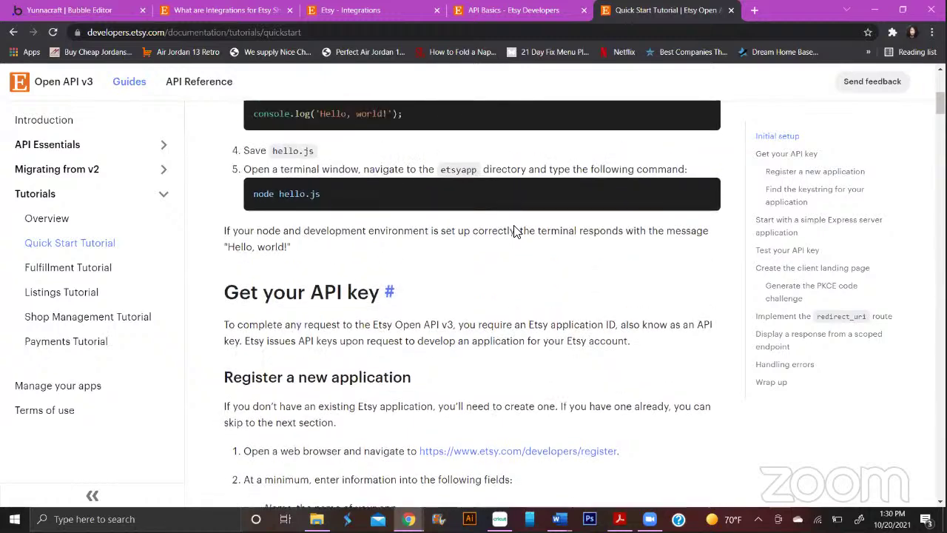
{"action": "scroll", "coordinate": [516, 227], "scroll_direction": "up", "scroll_amount": 2}
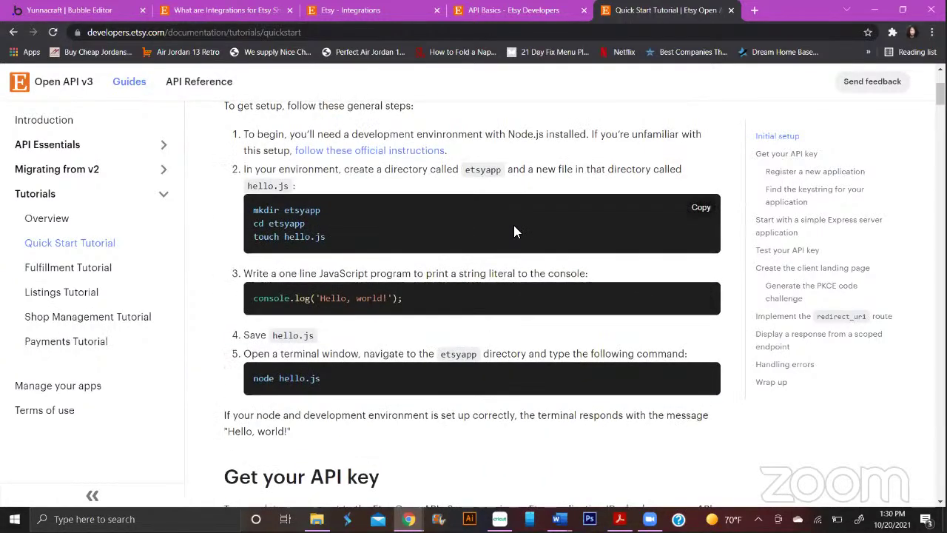
{"action": "scroll", "coordinate": [515, 231], "scroll_direction": "up", "scroll_amount": 1}
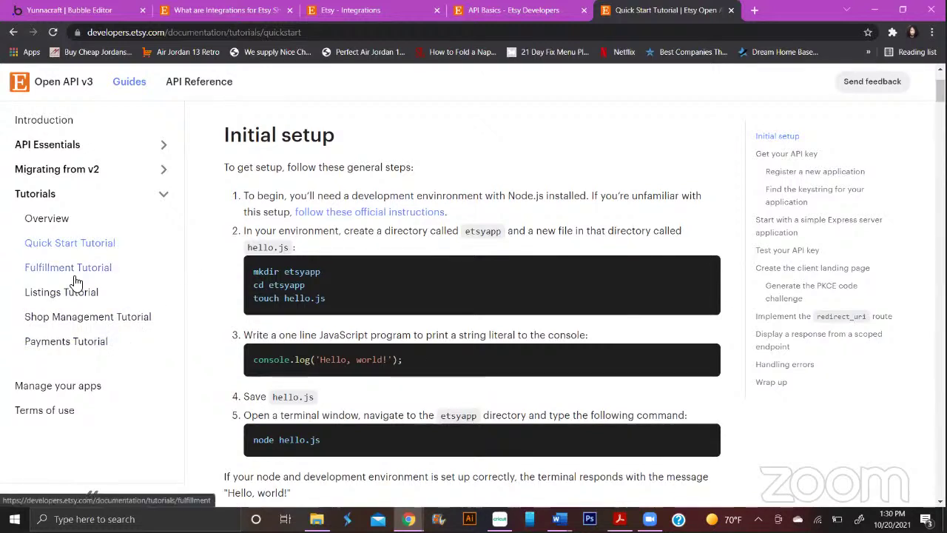
Step: Switch to the Yunnacraft page in the Bubble editor and look through its available design elements for an Etsy option
{"action": "scroll", "coordinate": [111, 253], "scroll_direction": "up", "scroll_amount": 1}
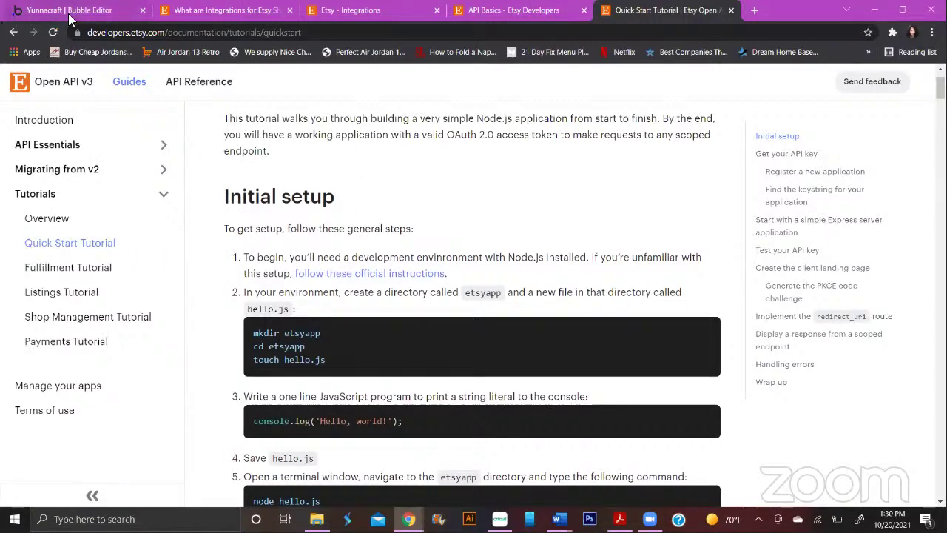
{"action": "left_click", "coordinate": [22, 11]}
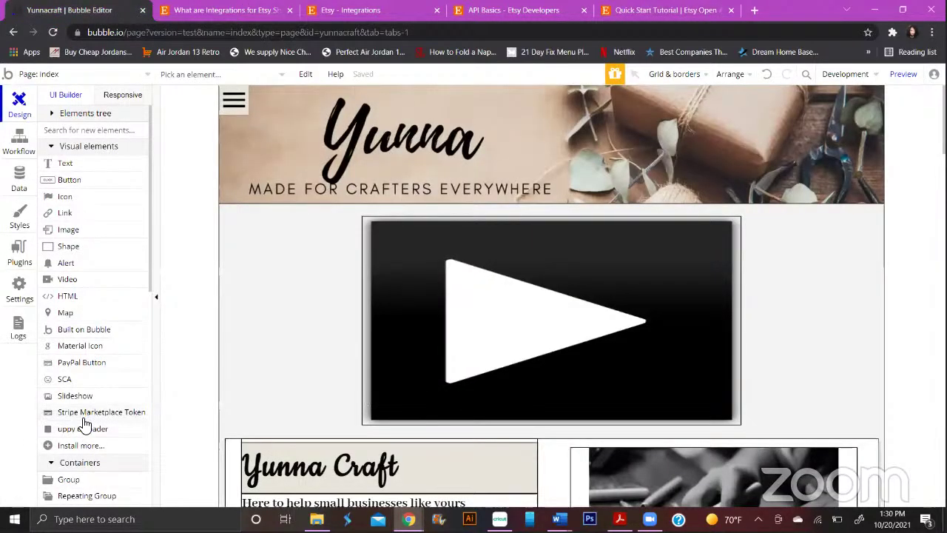
{"action": "scroll", "coordinate": [88, 437], "scroll_direction": "down", "scroll_amount": 3}
{"action": "scroll", "coordinate": [100, 452], "scroll_direction": "down", "scroll_amount": 4}
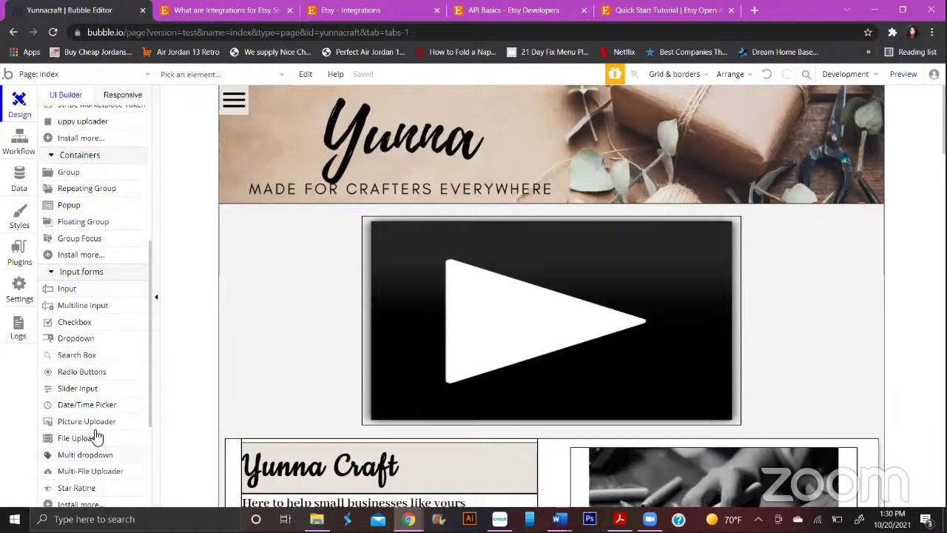
{"action": "scroll", "coordinate": [95, 415], "scroll_direction": "up", "scroll_amount": 2}
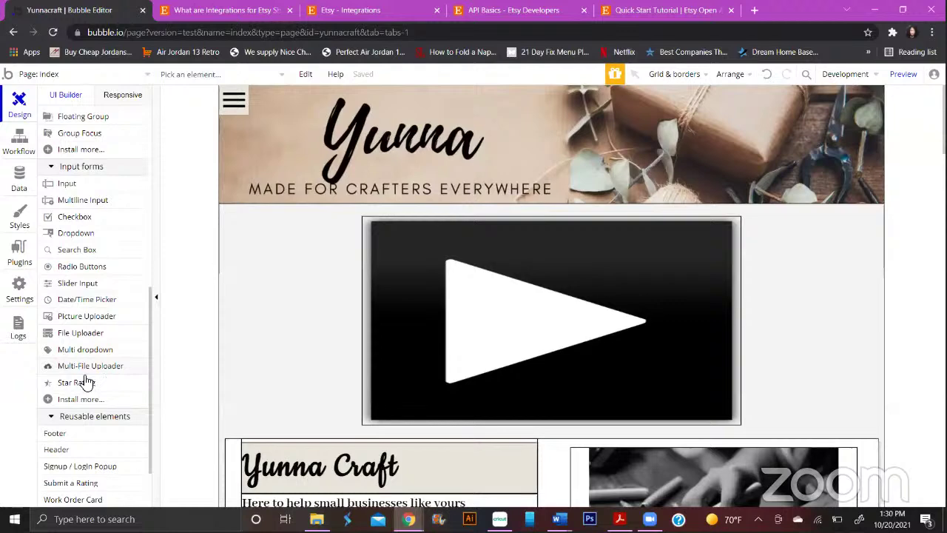
Step: Search Bubble's new plugins for "etsy" and install the free Etsy shopping plugin
{"action": "left_click", "coordinate": [19, 255]}
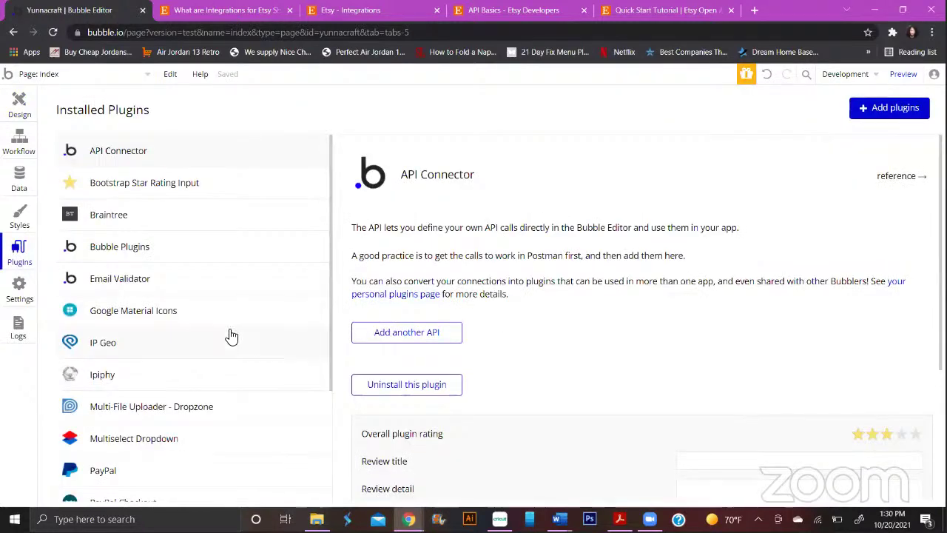
{"action": "left_click", "coordinate": [885, 118]}
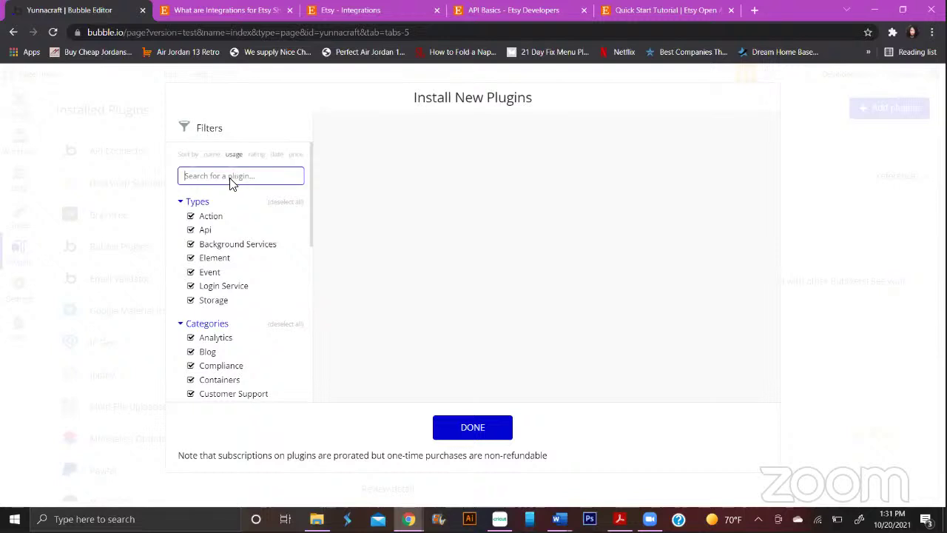
{"action": "type", "text": "etsy"}
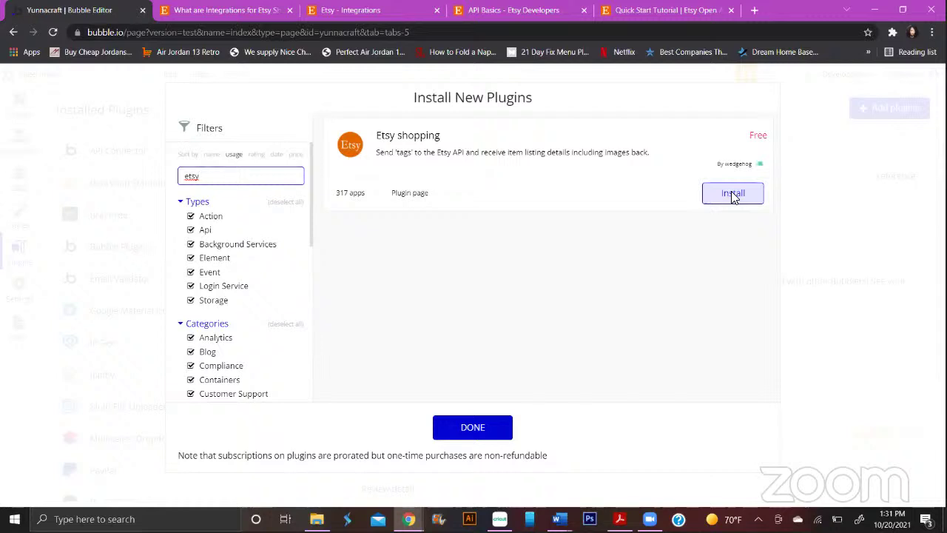
{"action": "left_click", "coordinate": [732, 196]}
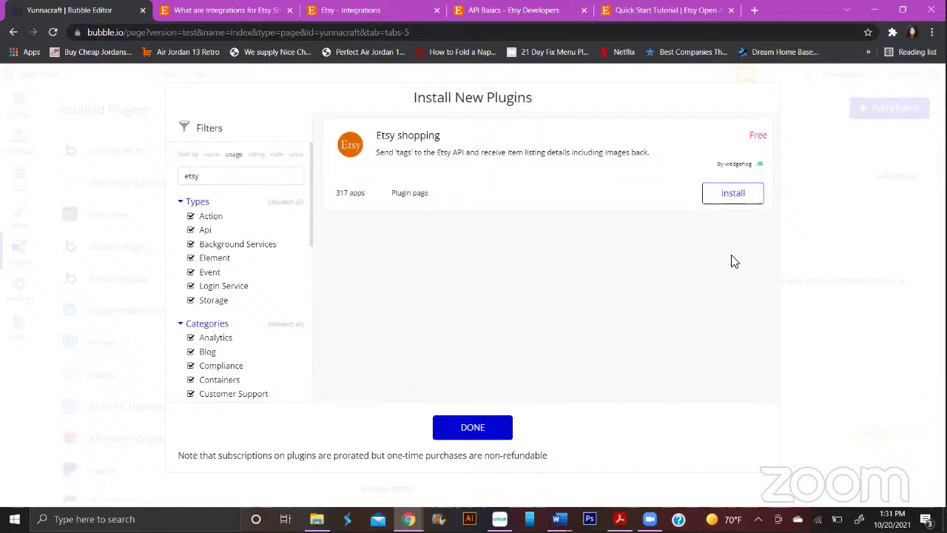
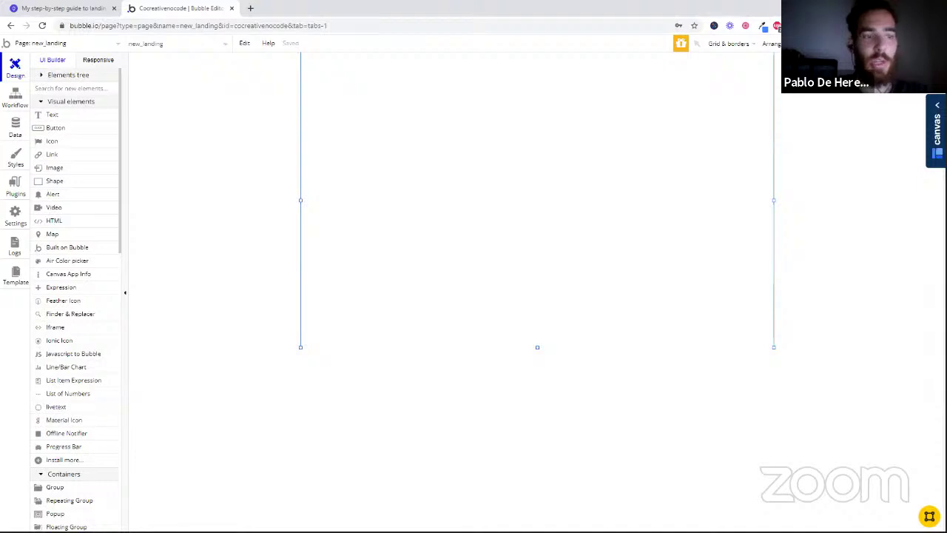
Step: Open the Frames component library on the new_landing page, and look over its component categories and account options
{"action": "left_click", "coordinate": [936, 129]}
{"action": "scroll", "coordinate": [873, 388], "scroll_direction": "down", "scroll_amount": 3}
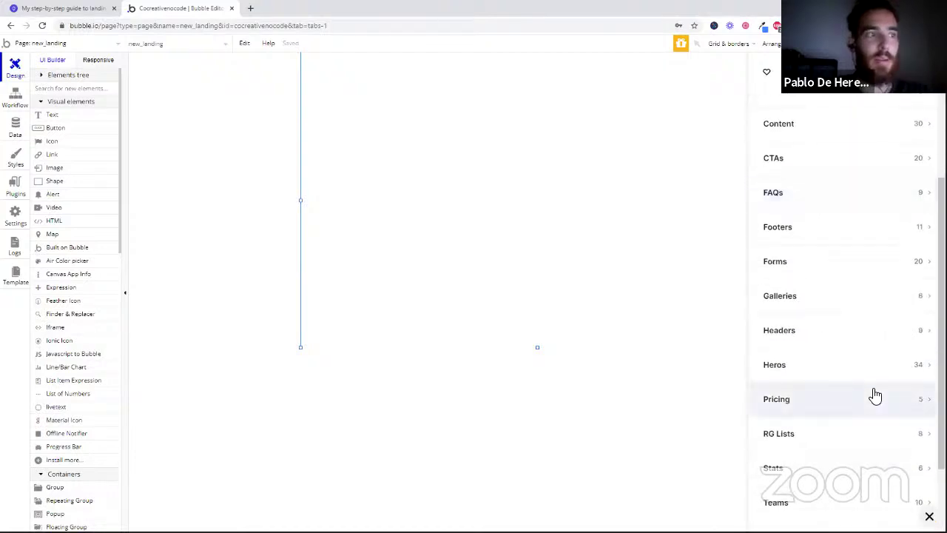
{"action": "scroll", "coordinate": [866, 429], "scroll_direction": "down", "scroll_amount": 2}
{"action": "scroll", "coordinate": [854, 444], "scroll_direction": "up", "scroll_amount": 5}
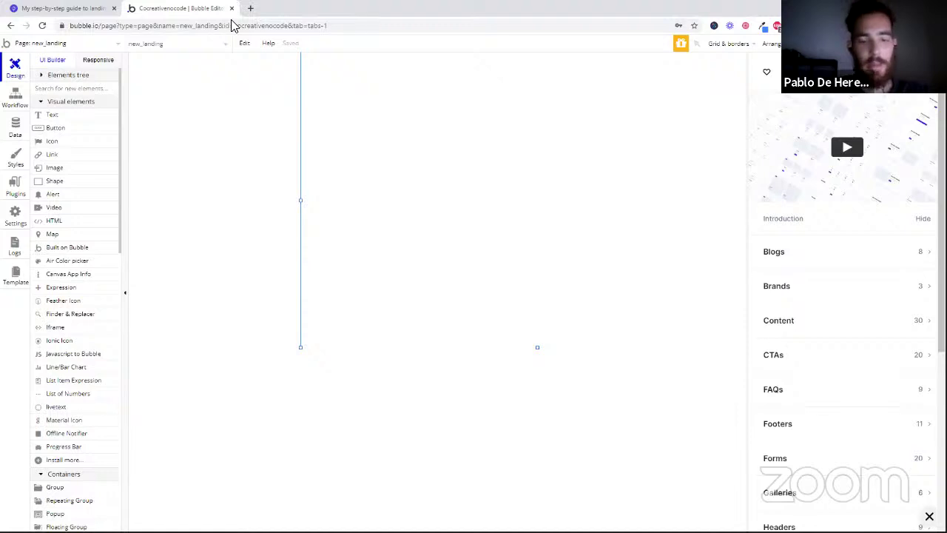
{"action": "left_click", "coordinate": [919, 72]}
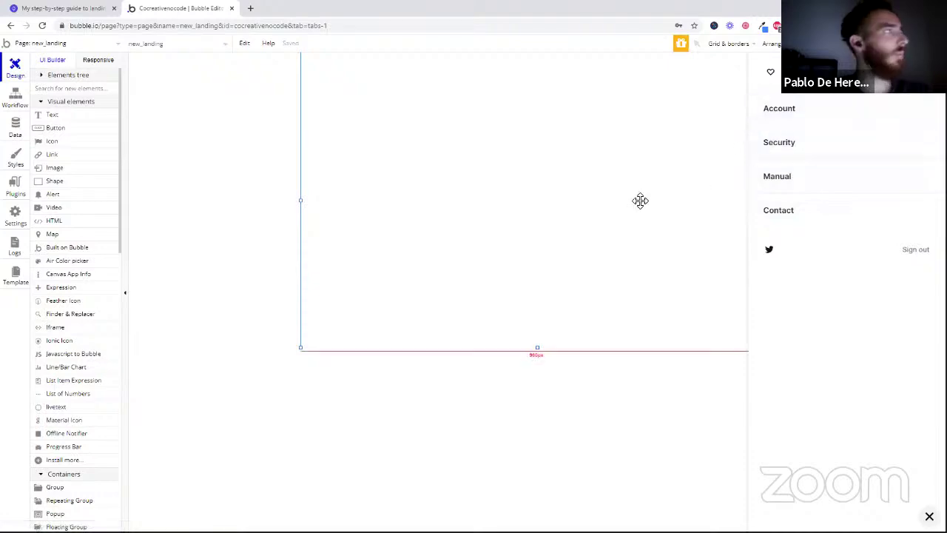
Step: Open the Frames website, madewithframes.com, in a new browser tab
{"action": "key", "text": "ctrl+t"}
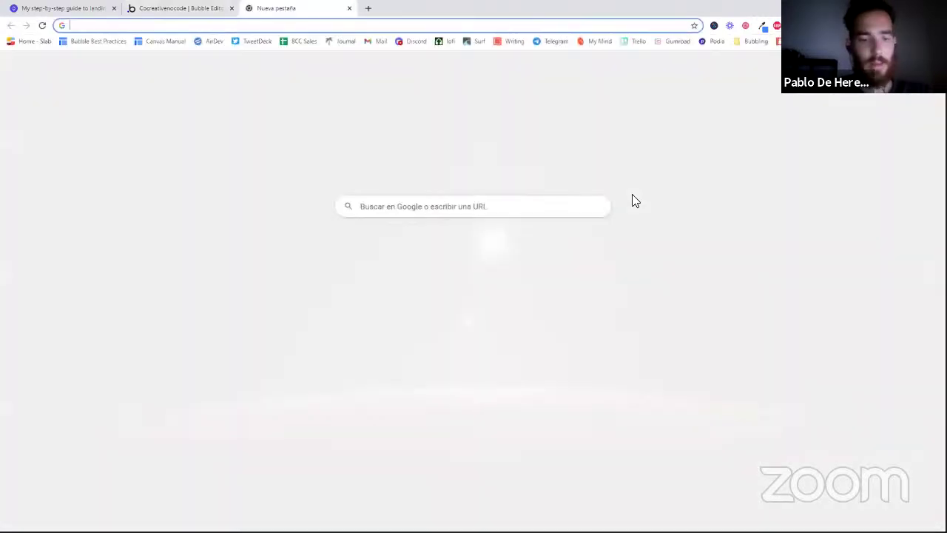
{"action": "type", "text": "madewith frames"}
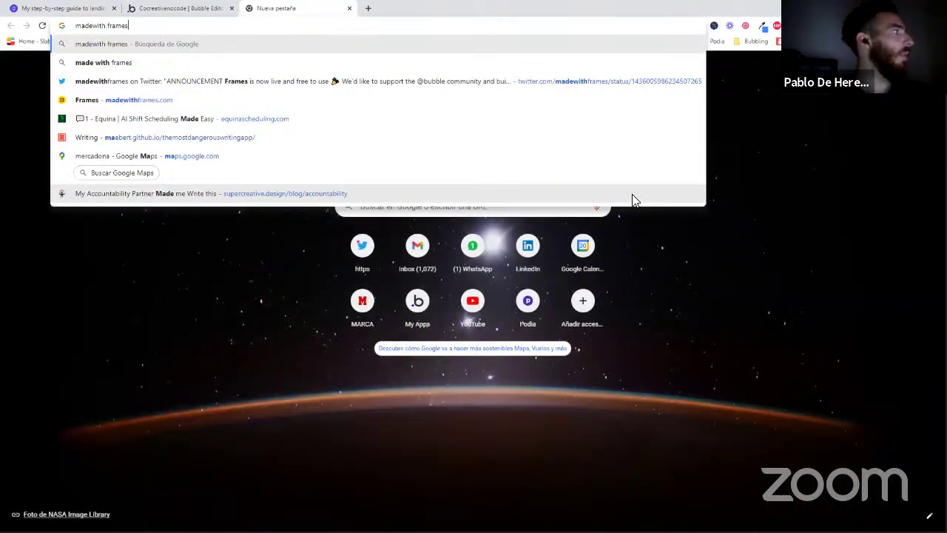
{"action": "key", "text": "BackSpace"}
{"action": "left_click", "coordinate": [414, 180]}
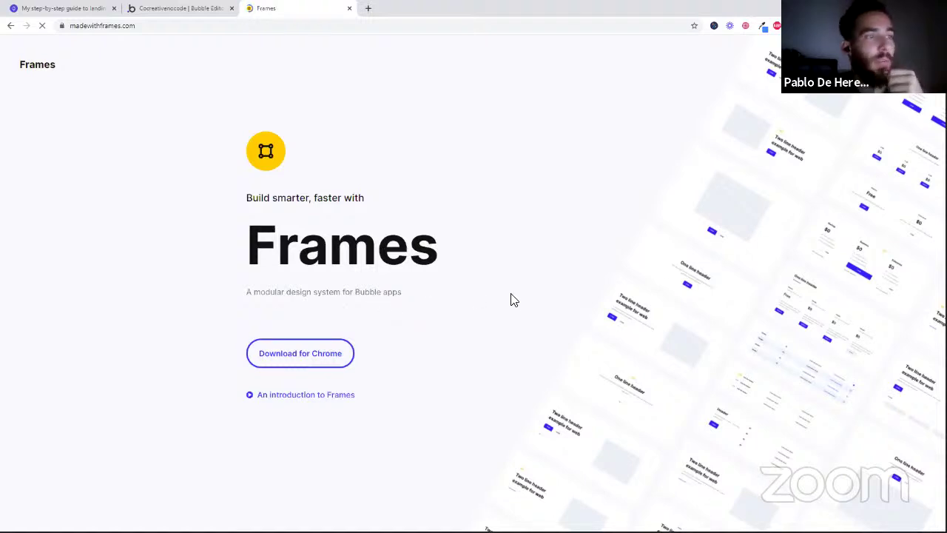
Step: Return to the Bubble editor and browse the Frames categories from Blogs through Titles
{"action": "left_click", "coordinate": [197, 7]}
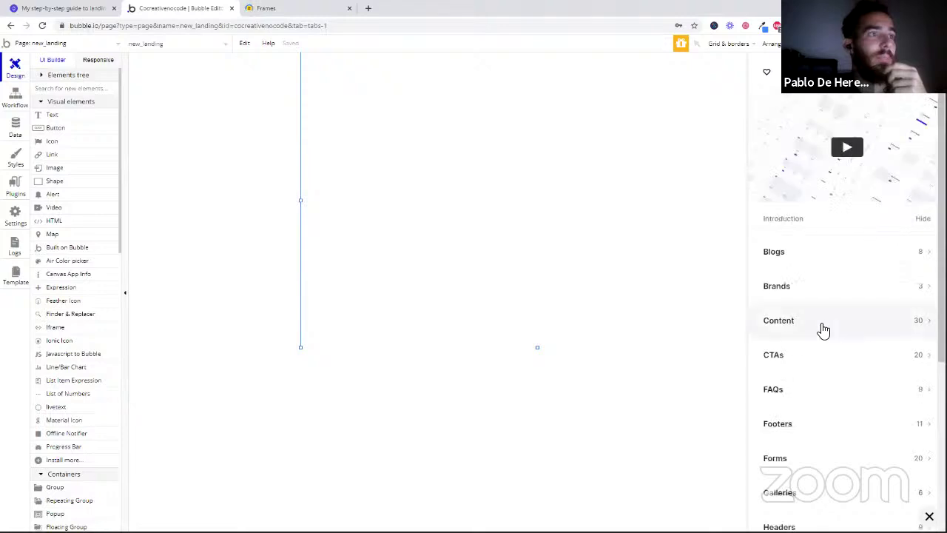
{"action": "scroll", "coordinate": [854, 222], "scroll_direction": "down", "scroll_amount": 2}
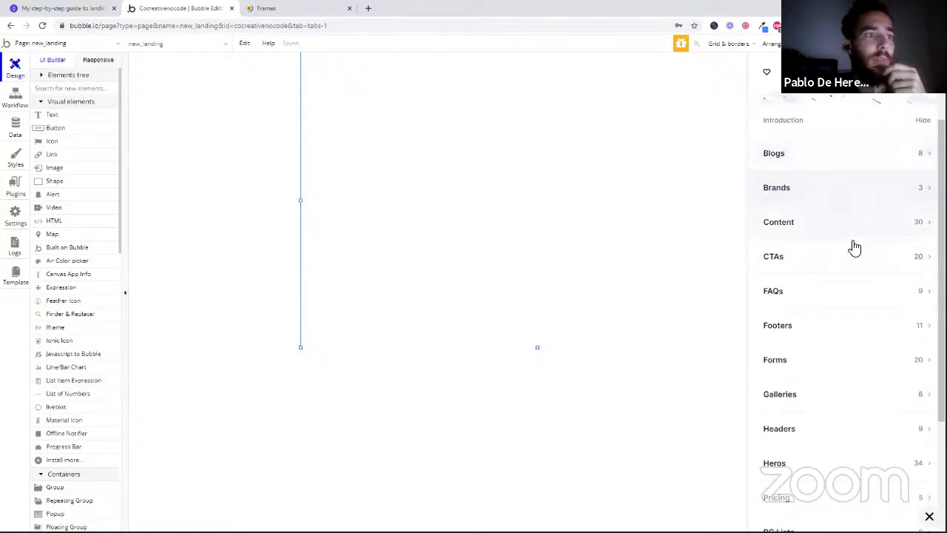
{"action": "scroll", "coordinate": [881, 514], "scroll_direction": "down", "scroll_amount": 3}
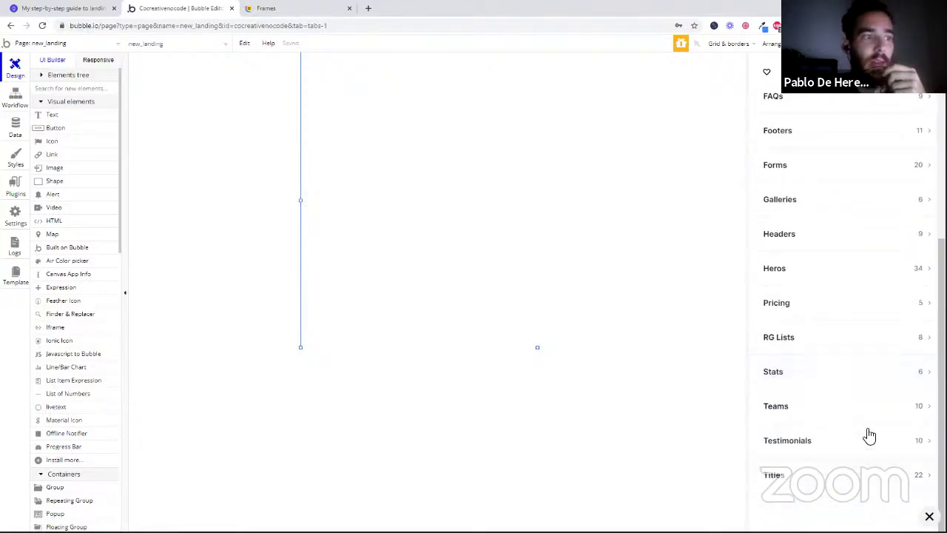
{"action": "scroll", "coordinate": [862, 380], "scroll_direction": "up", "scroll_amount": 5}
Step: Open the Blogs category in Frames, review layouts such as Blog 01 and Blog 02, and return to the category list
{"action": "left_click", "coordinate": [820, 255]}
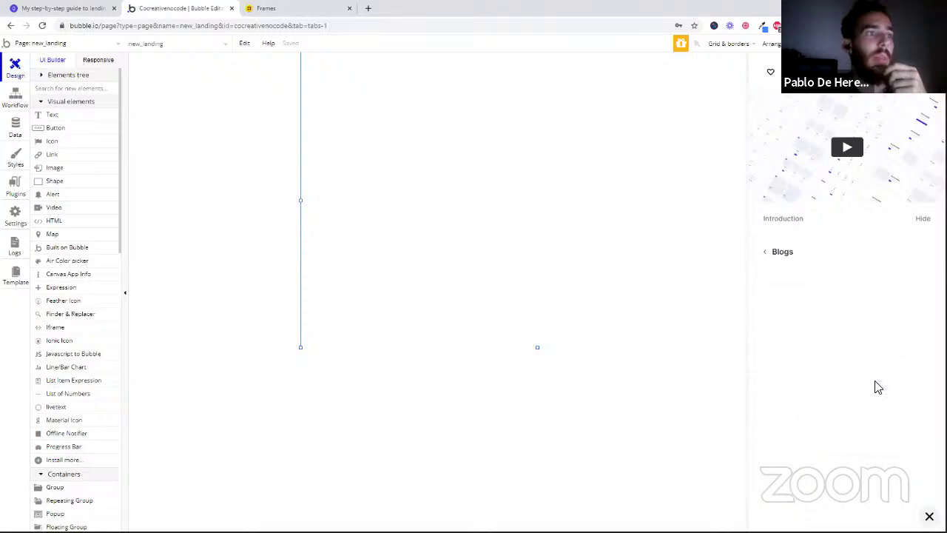
{"action": "left_click_drag", "start_coordinate": [867, 288], "coordinate": [619, 181]}
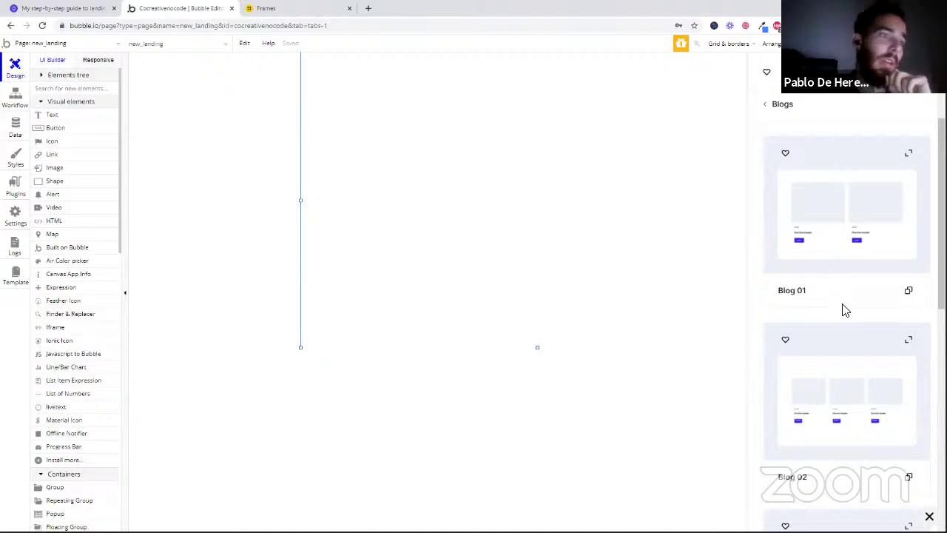
{"action": "scroll", "coordinate": [844, 310], "scroll_direction": "down", "scroll_amount": 2}
{"action": "scroll", "coordinate": [845, 309], "scroll_direction": "up", "scroll_amount": 5}
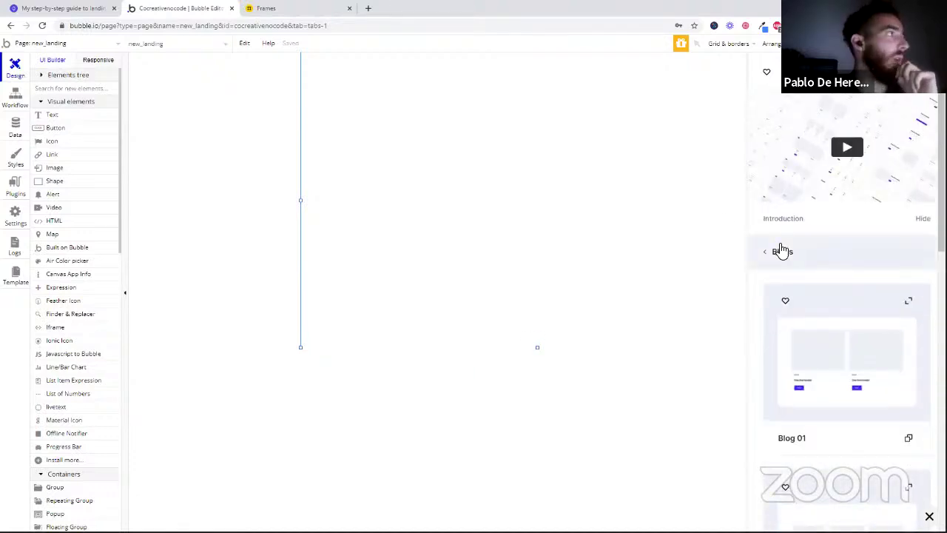
{"action": "left_click", "coordinate": [776, 251]}
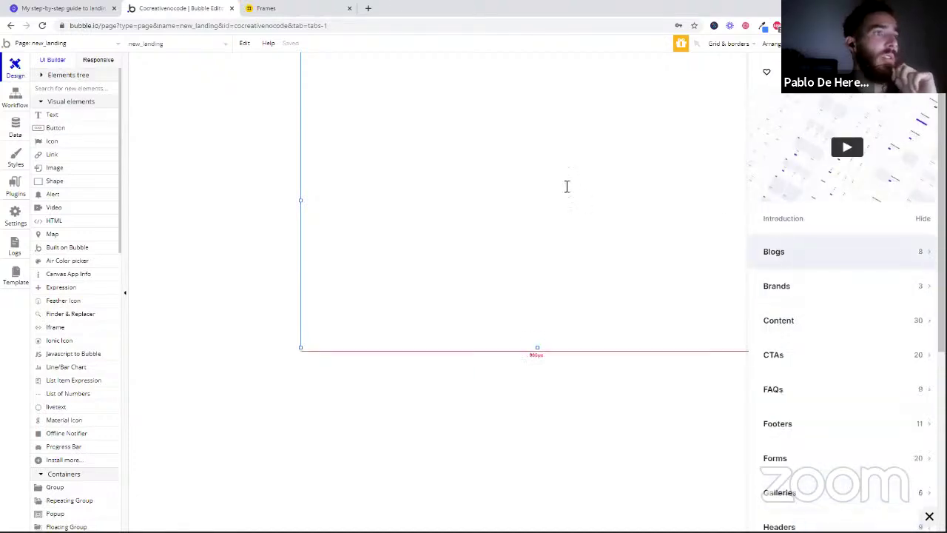
Step: Reopen "My step-by-step guide to landing pages that convert" from the Marketing Examples home page and skim its sections on title, CTA, below-the-fold content and FAQ
{"action": "left_click", "coordinate": [37, 9]}
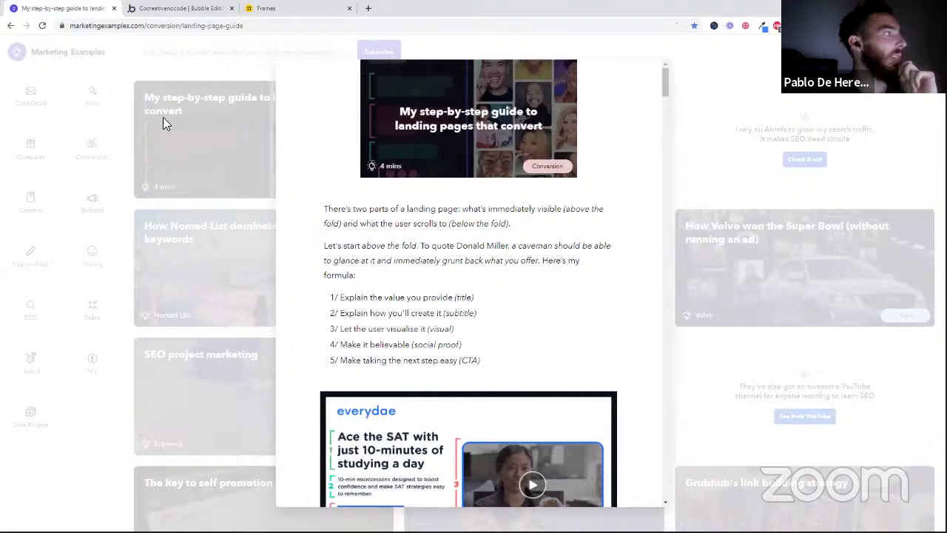
{"action": "left_click", "coordinate": [173, 98]}
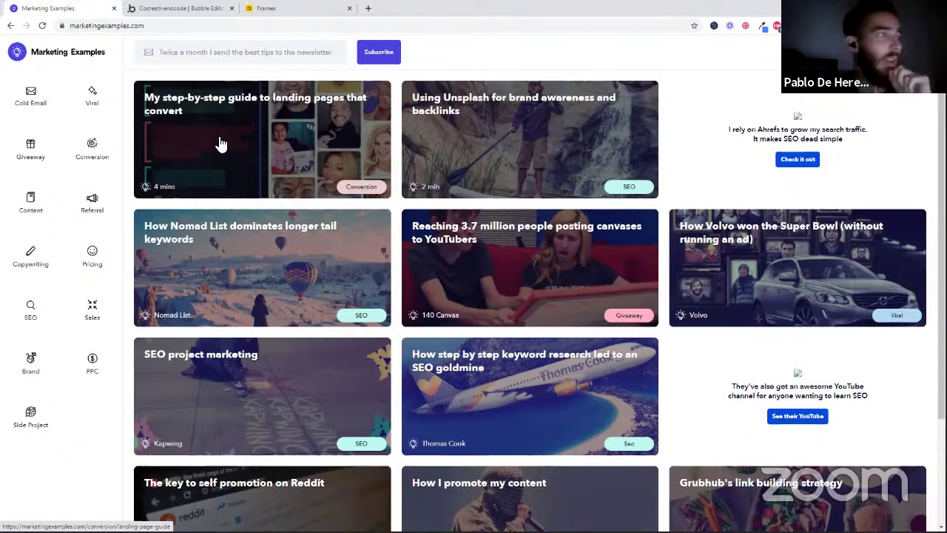
{"action": "left_click", "coordinate": [249, 138]}
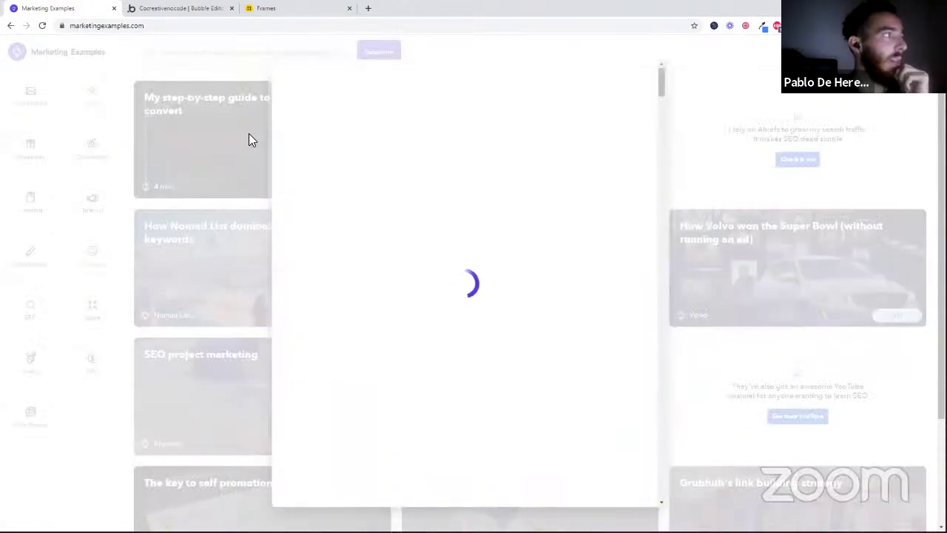
{"action": "scroll", "coordinate": [591, 224], "scroll_direction": "down", "scroll_amount": 4}
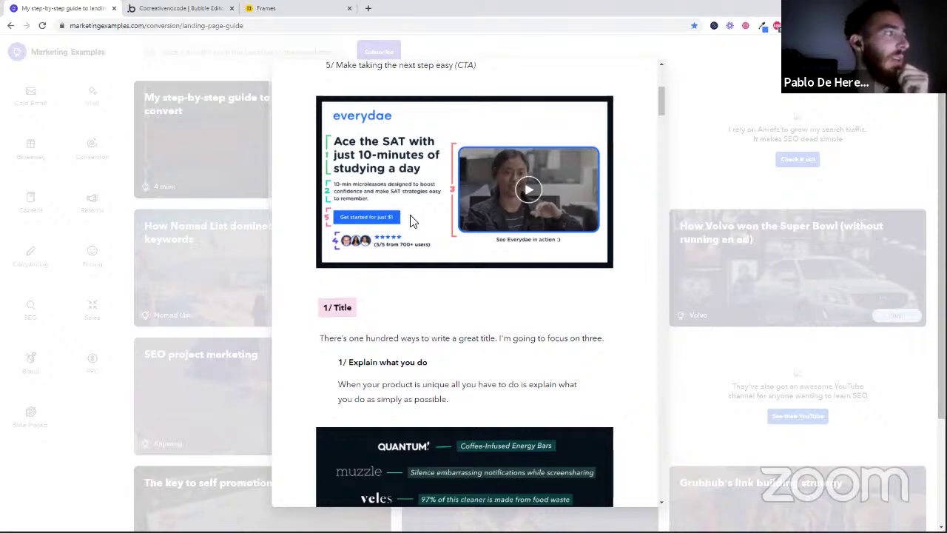
{"action": "scroll", "coordinate": [511, 333], "scroll_direction": "down", "scroll_amount": 15}
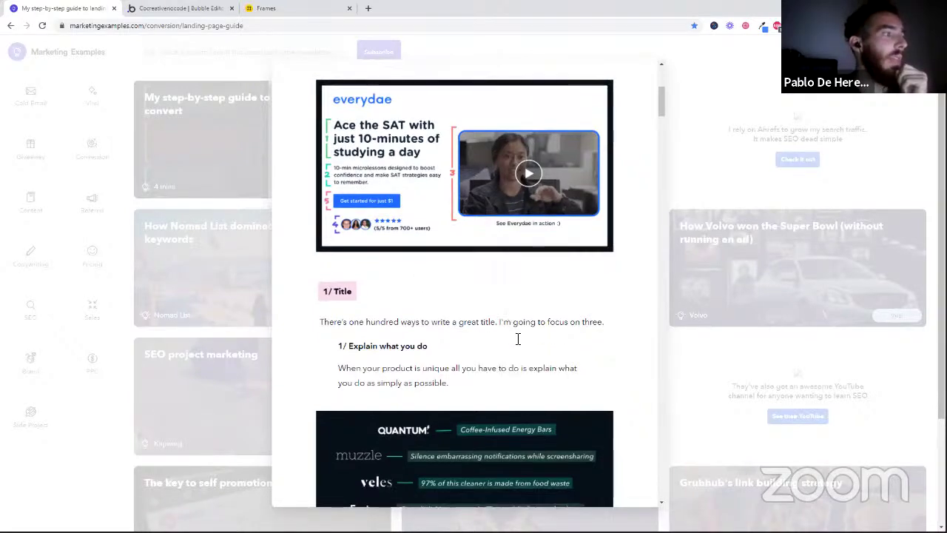
{"action": "scroll", "coordinate": [516, 341], "scroll_direction": "down", "scroll_amount": 20}
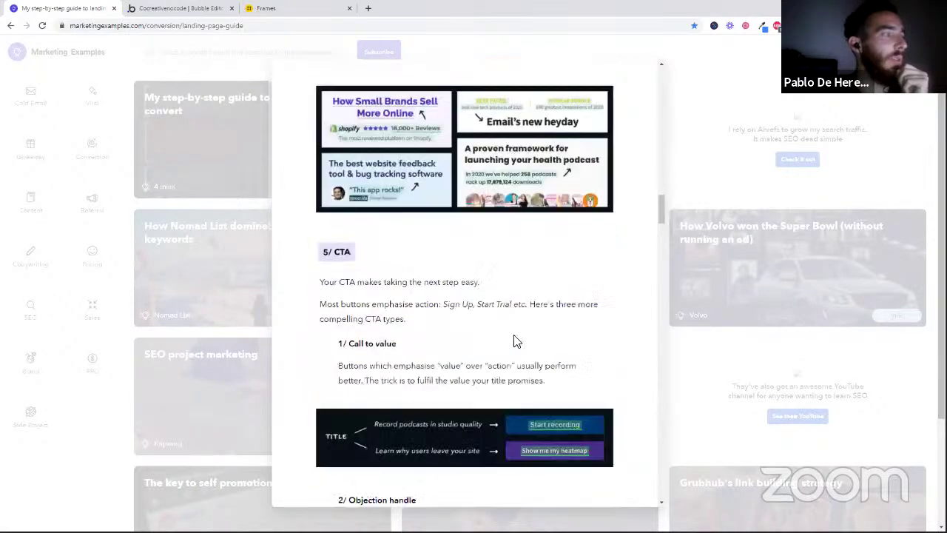
{"action": "scroll", "coordinate": [516, 342], "scroll_direction": "down", "scroll_amount": 20}
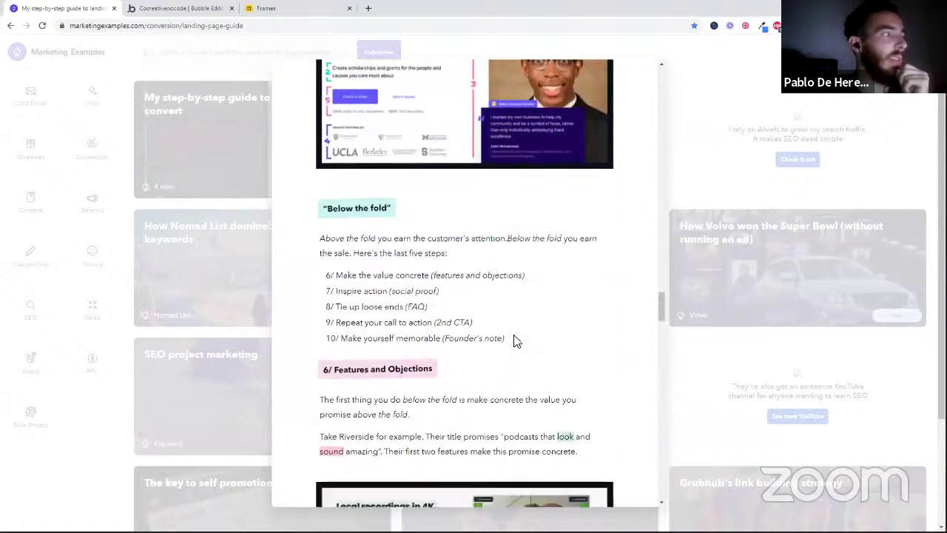
{"action": "scroll", "coordinate": [608, 194], "scroll_direction": "down", "scroll_amount": 3}
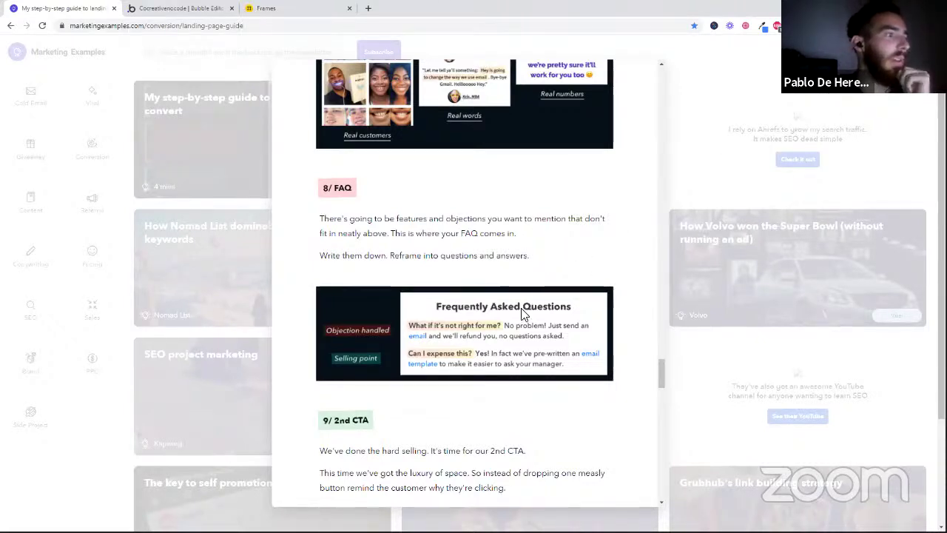
{"action": "scroll", "coordinate": [529, 318], "scroll_direction": "up", "scroll_amount": 10}
{"action": "scroll", "coordinate": [534, 327], "scroll_direction": "up", "scroll_amount": 10}
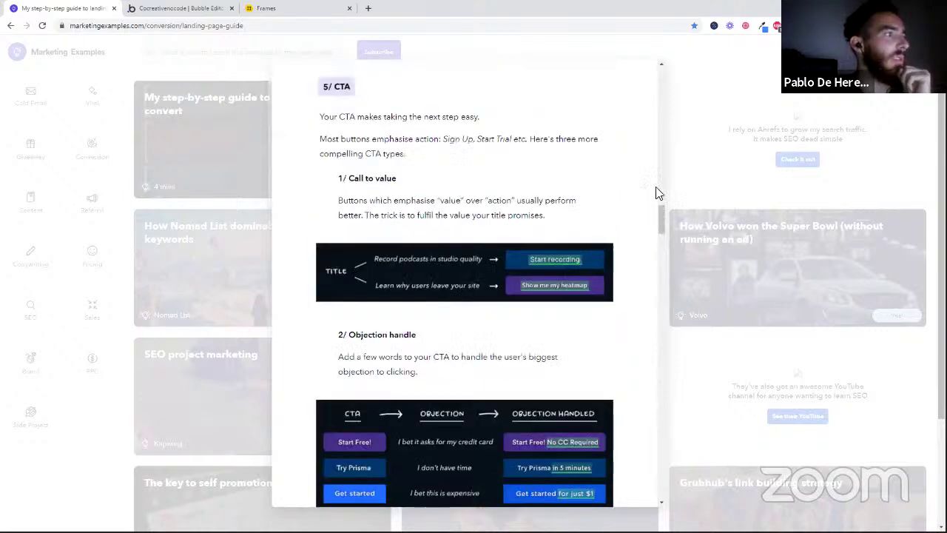
Step: Close the landing page guide and highlight the marketingexamples.com address on the site's home page
{"action": "left_click", "coordinate": [177, 52]}
{"action": "left_click", "coordinate": [98, 25]}
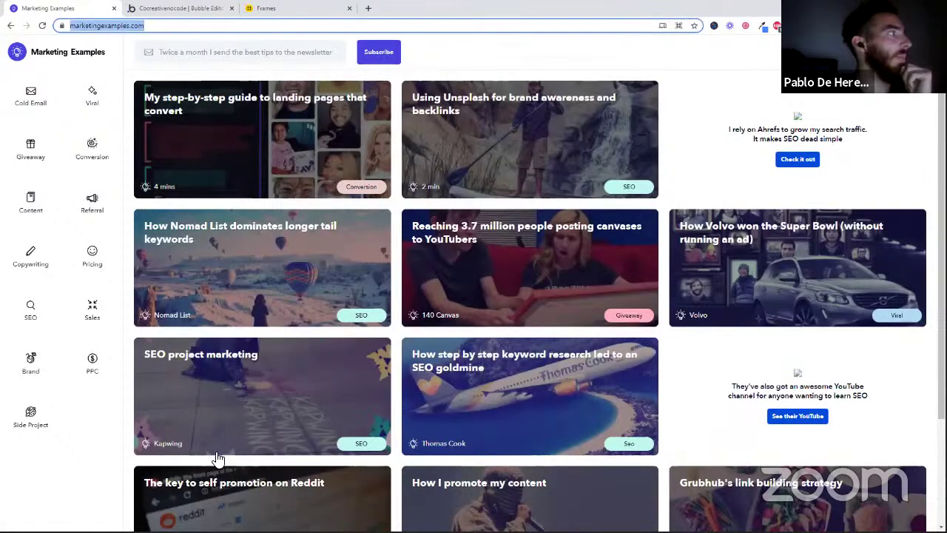
{"action": "left_click", "coordinate": [459, 48]}
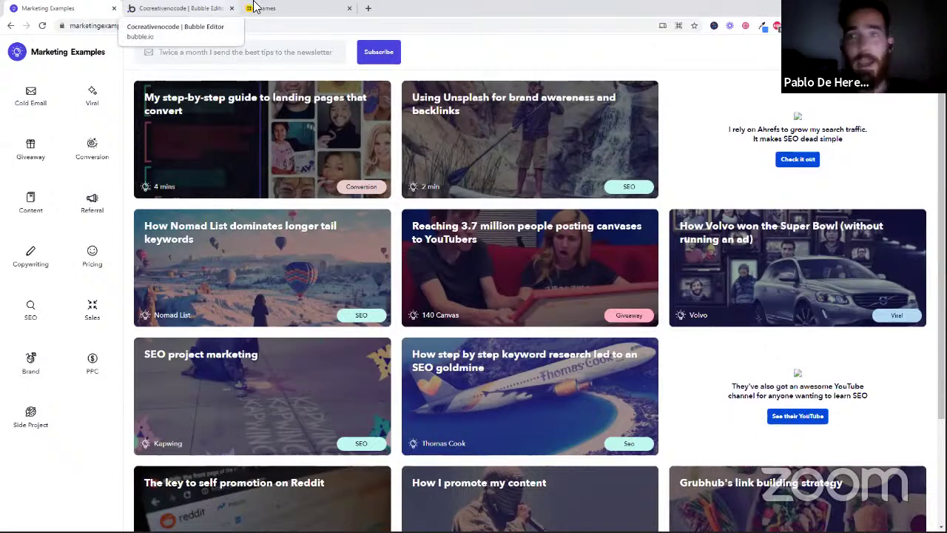
Step: Return to the Bubble editor and open the Heros category in the Frames component list
{"action": "left_click", "coordinate": [191, 7]}
{"action": "scroll", "coordinate": [799, 309], "scroll_direction": "down", "scroll_amount": 1}
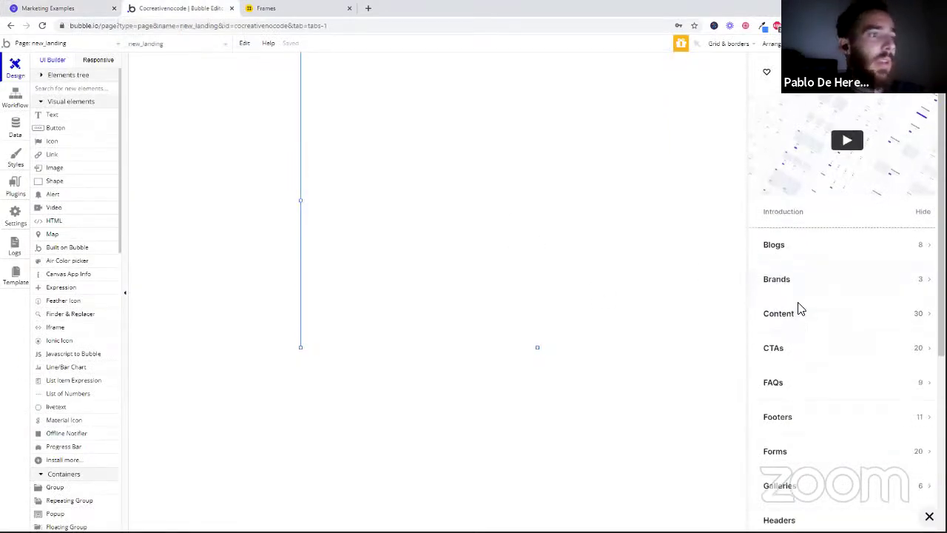
{"action": "scroll", "coordinate": [881, 285], "scroll_direction": "down", "scroll_amount": 2}
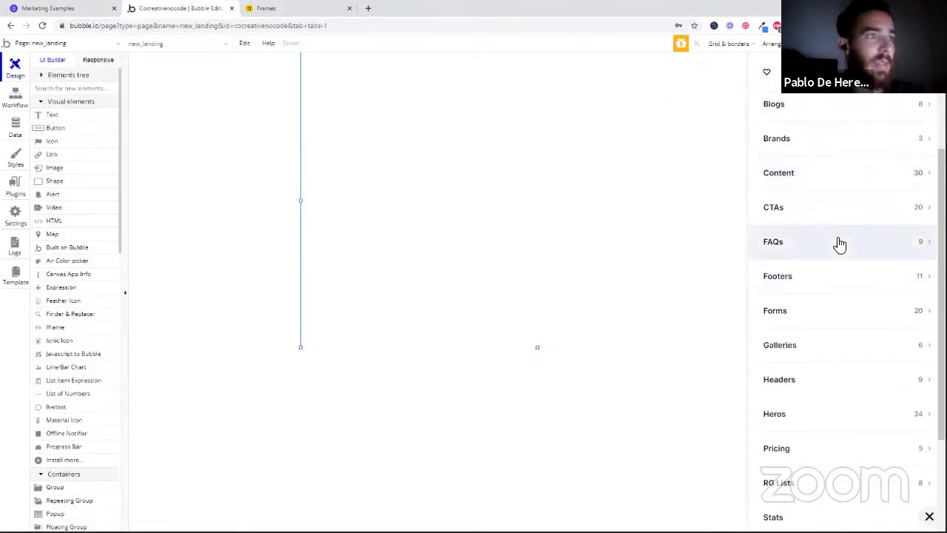
{"action": "scroll", "coordinate": [832, 249], "scroll_direction": "up", "scroll_amount": 1}
{"action": "scroll", "coordinate": [832, 249], "scroll_direction": "down", "scroll_amount": 3}
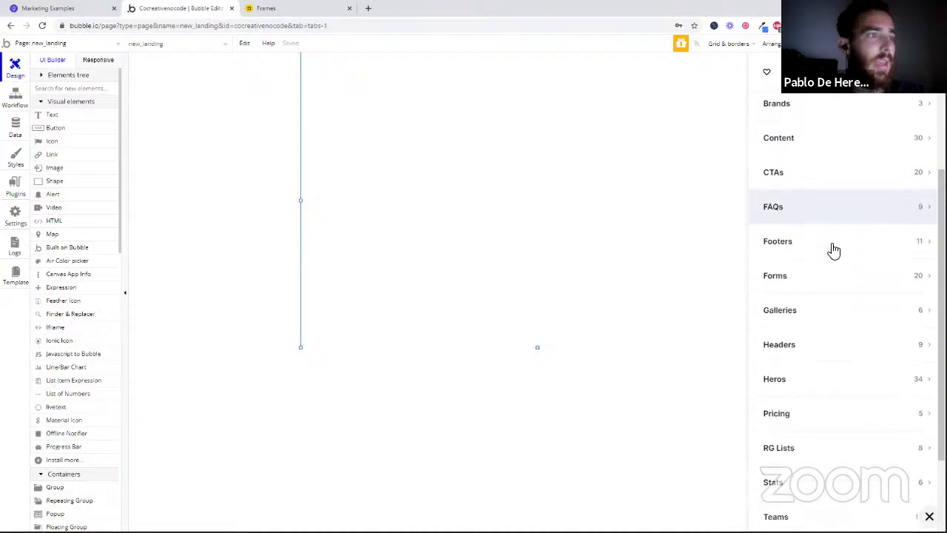
{"action": "scroll", "coordinate": [843, 377], "scroll_direction": "down", "scroll_amount": 1}
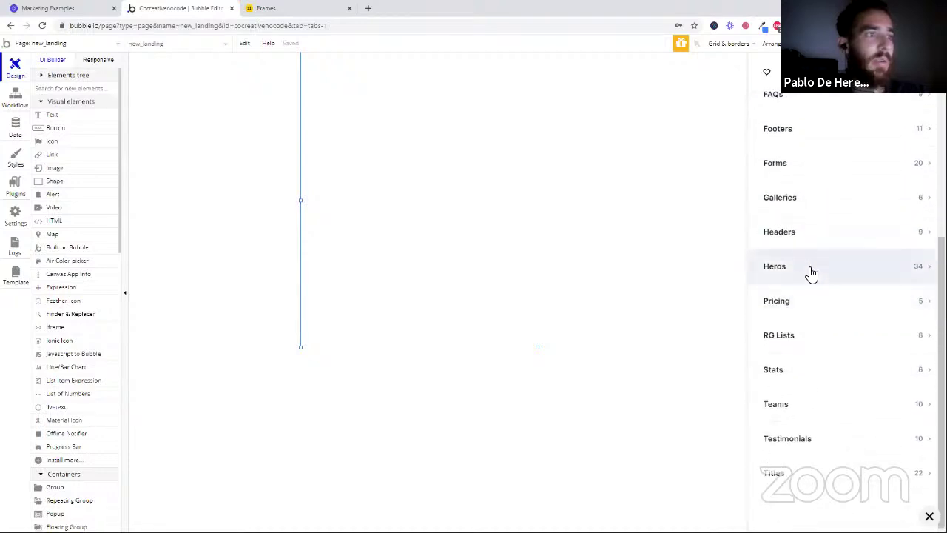
{"action": "left_click", "coordinate": [806, 268]}
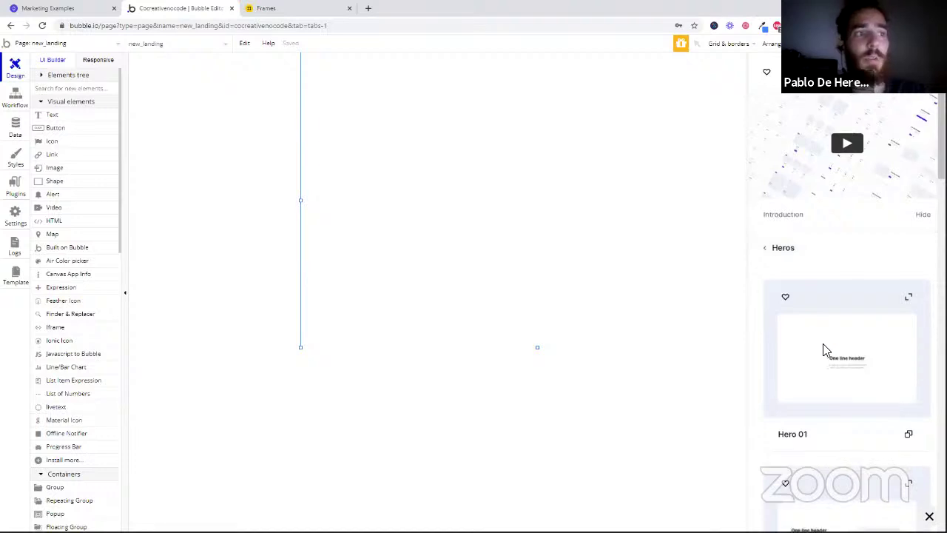
Step: Launch the design preview of Hero 01 and look through the other hero layouts down to Hero 32
{"action": "scroll", "coordinate": [824, 348], "scroll_direction": "down", "scroll_amount": 3}
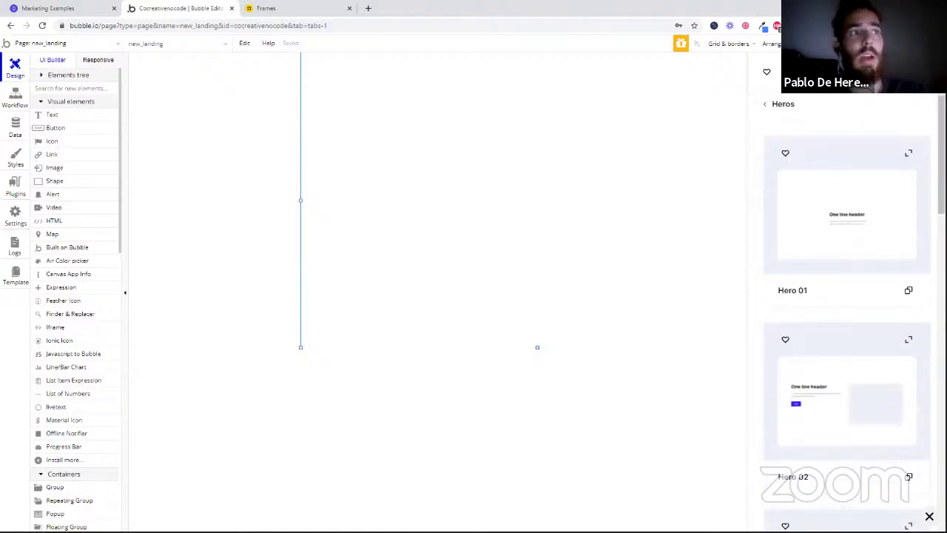
{"action": "left_click", "coordinate": [909, 154]}
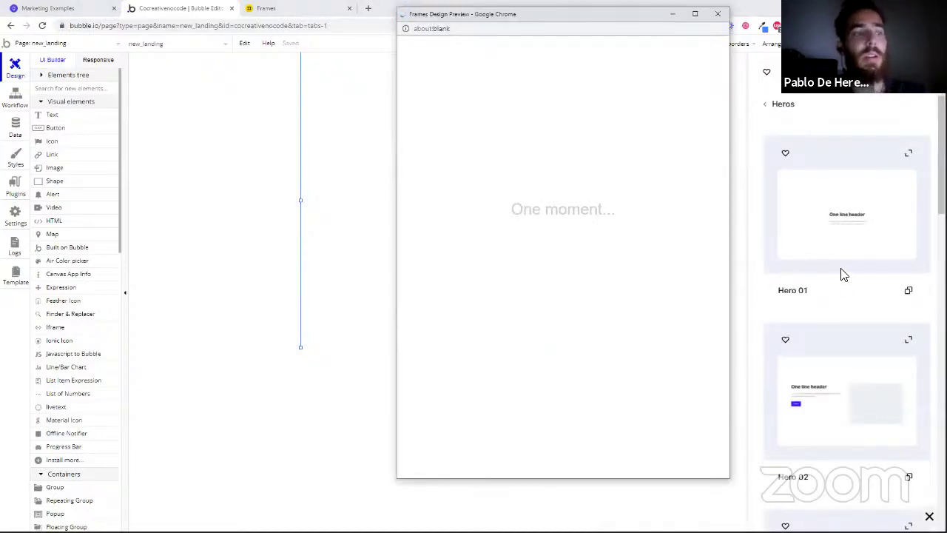
{"action": "scroll", "coordinate": [843, 273], "scroll_direction": "down", "scroll_amount": 3}
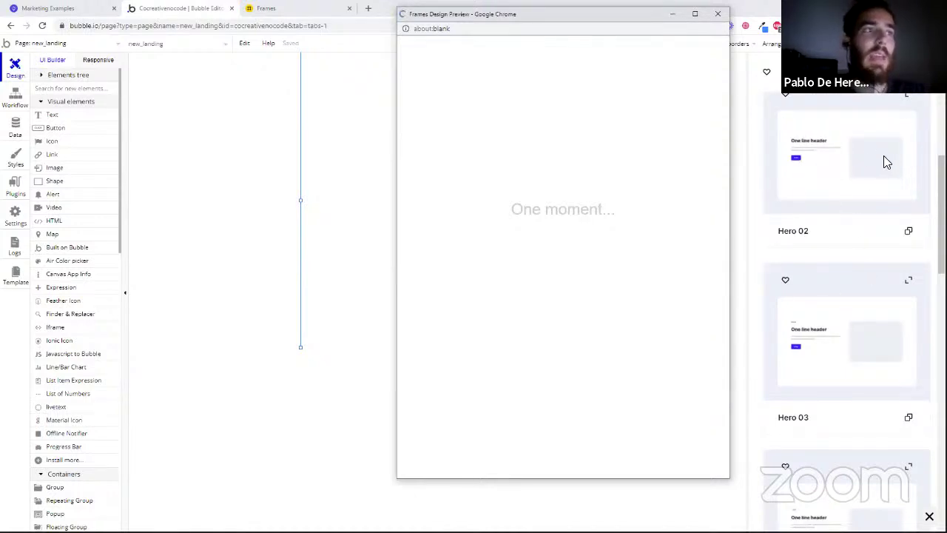
{"action": "scroll", "coordinate": [848, 311], "scroll_direction": "down", "scroll_amount": 12}
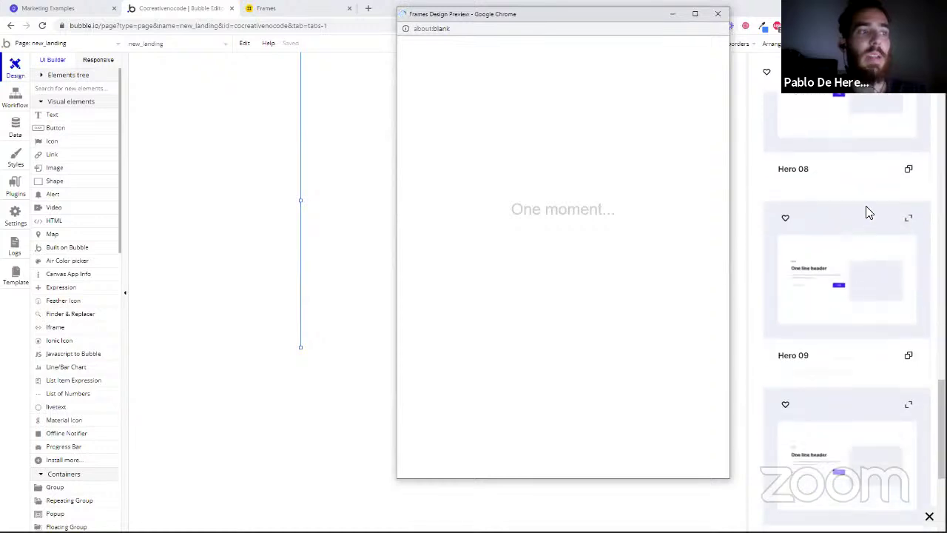
{"action": "scroll", "coordinate": [873, 311], "scroll_direction": "down", "scroll_amount": 4}
{"action": "scroll", "coordinate": [865, 308], "scroll_direction": "down", "scroll_amount": 2}
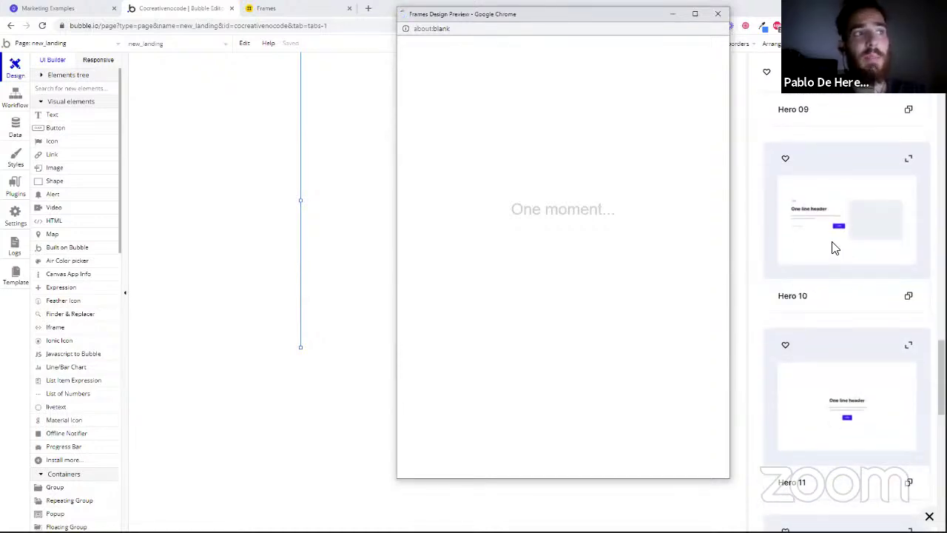
{"action": "scroll", "coordinate": [833, 248], "scroll_direction": "down", "scroll_amount": 2}
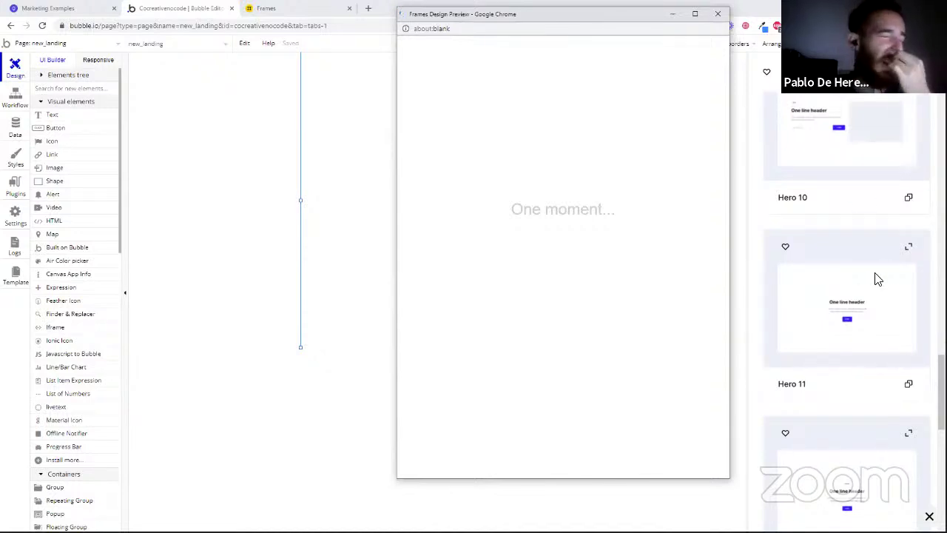
{"action": "scroll", "coordinate": [837, 224], "scroll_direction": "up", "scroll_amount": 1}
{"action": "scroll", "coordinate": [837, 225], "scroll_direction": "down", "scroll_amount": 10}
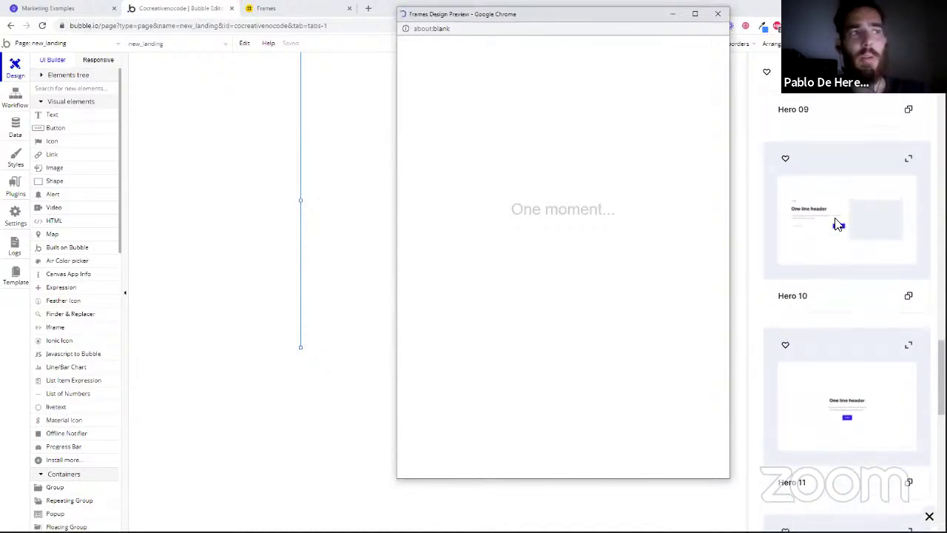
{"action": "scroll", "coordinate": [834, 225], "scroll_direction": "down", "scroll_amount": 20}
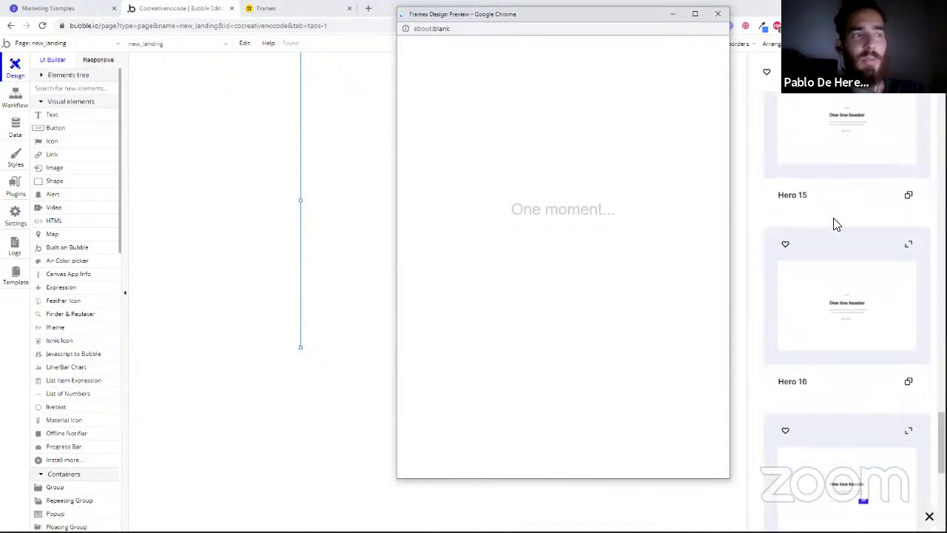
{"action": "scroll", "coordinate": [838, 225], "scroll_direction": "down", "scroll_amount": 20}
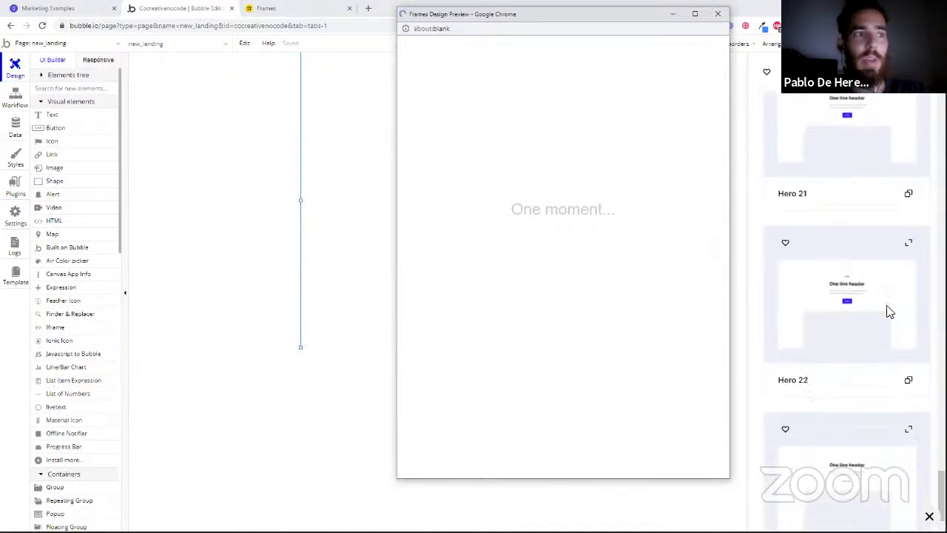
{"action": "scroll", "coordinate": [864, 424], "scroll_direction": "down", "scroll_amount": 20}
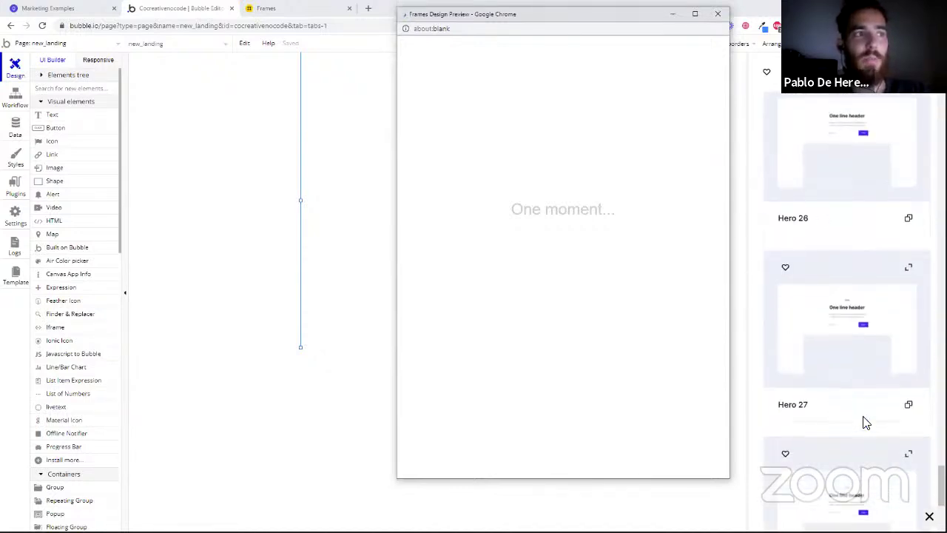
{"action": "scroll", "coordinate": [864, 422], "scroll_direction": "down", "scroll_amount": 15}
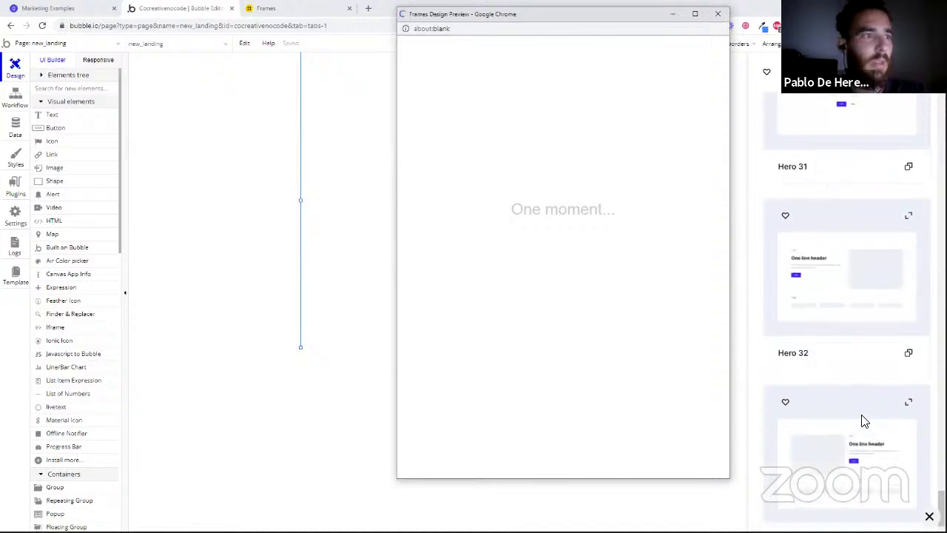
{"action": "scroll", "coordinate": [862, 418], "scroll_direction": "up", "scroll_amount": 5}
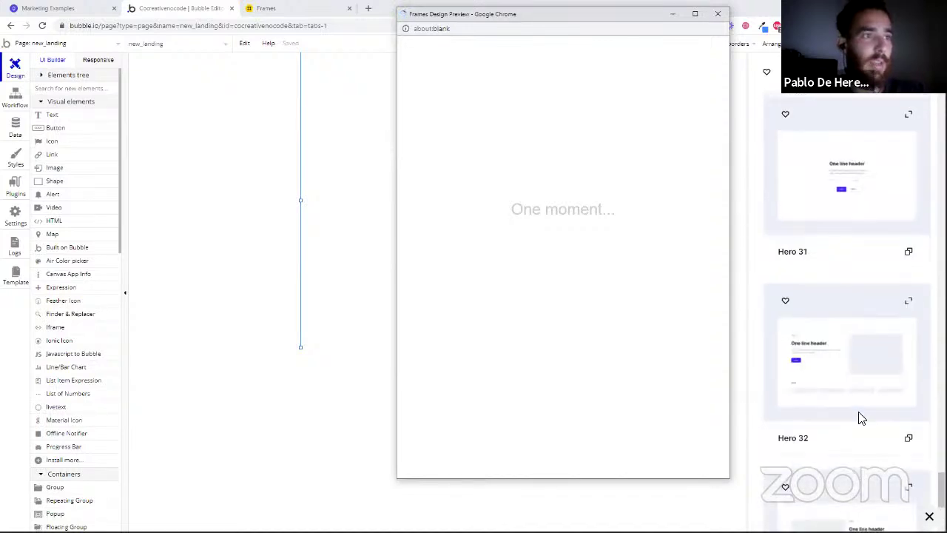
{"action": "scroll", "coordinate": [860, 418], "scroll_direction": "up", "scroll_amount": 20}
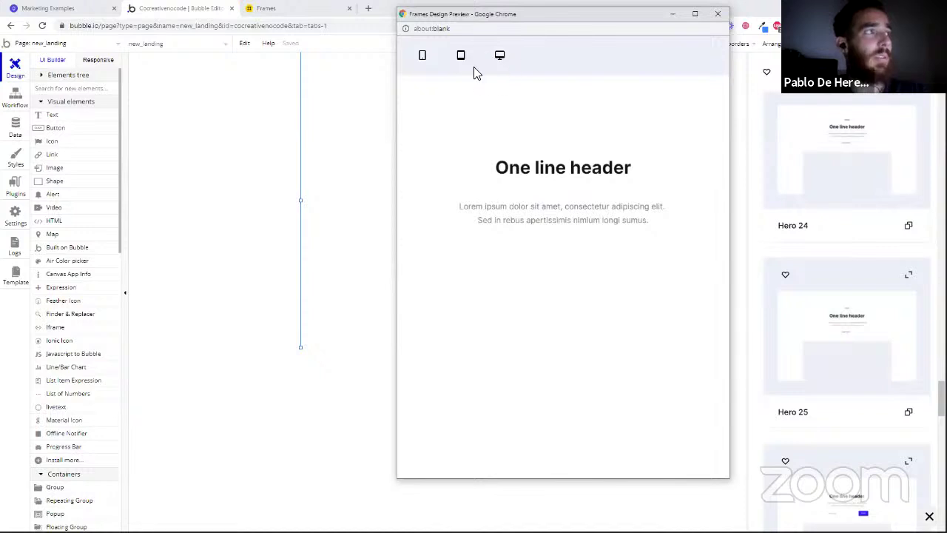
Step: Check the Hero 01 preview at phone, tablet and desktop widths, and close the preview window
{"action": "left_click", "coordinate": [422, 56]}
{"action": "left_click", "coordinate": [460, 56]}
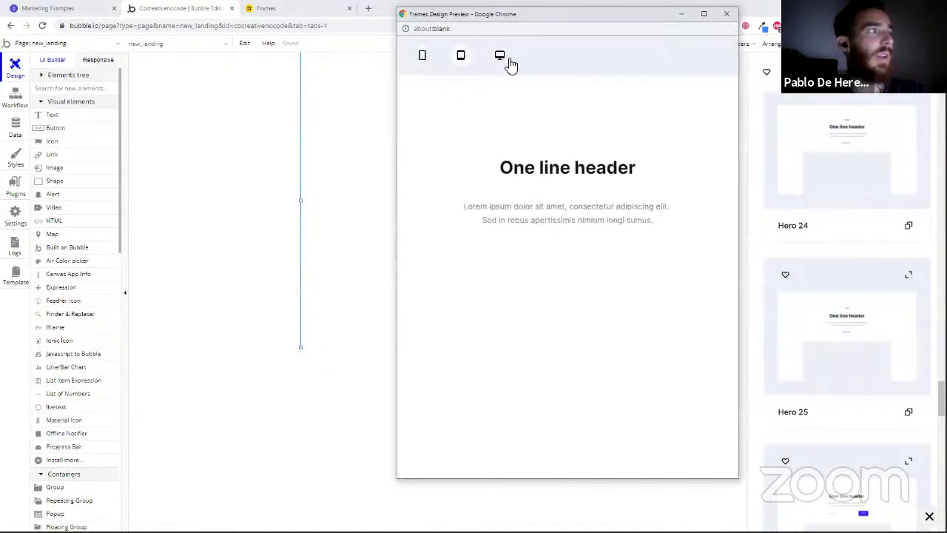
{"action": "left_click", "coordinate": [503, 58]}
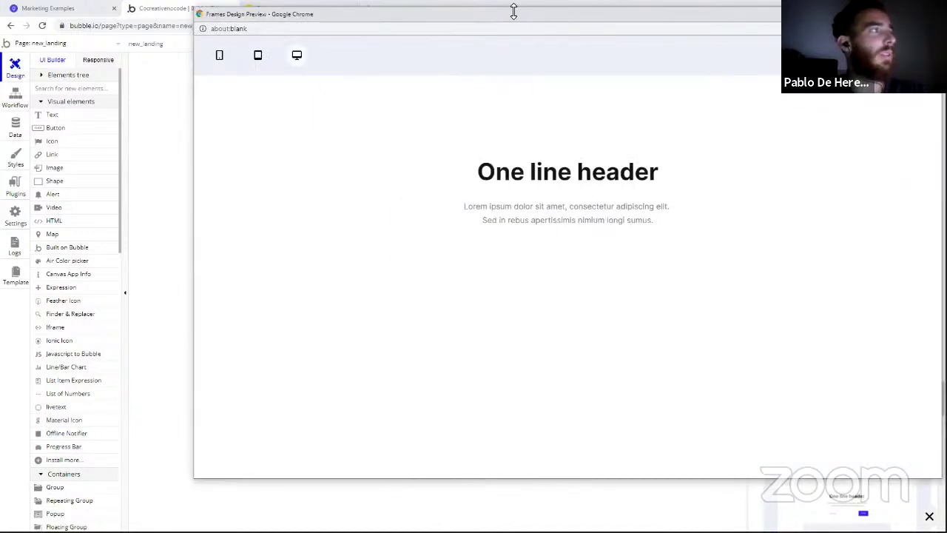
{"action": "left_click_drag", "start_coordinate": [472, 18], "coordinate": [357, 26]}
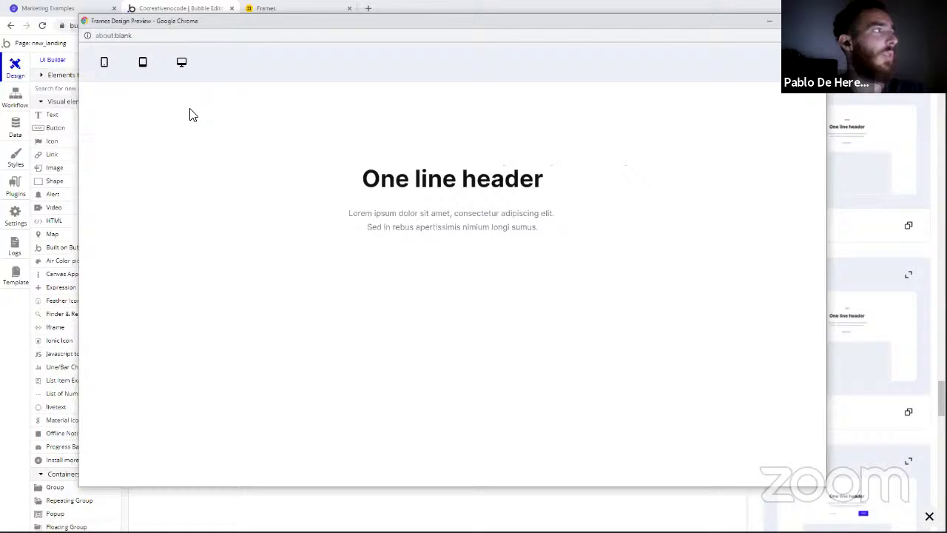
{"action": "left_click", "coordinate": [143, 63]}
{"action": "left_click", "coordinate": [105, 64]}
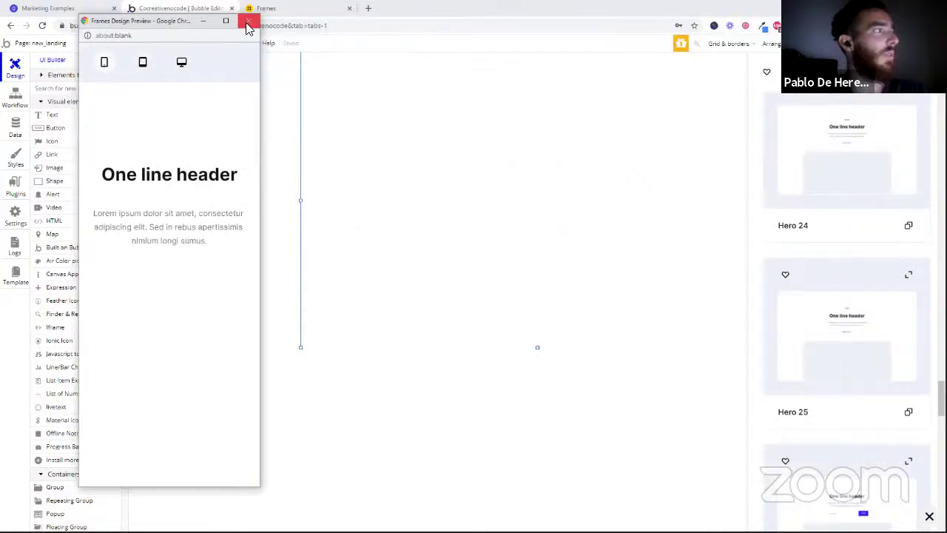
{"action": "left_click_drag", "start_coordinate": [185, 26], "coordinate": [600, 38]}
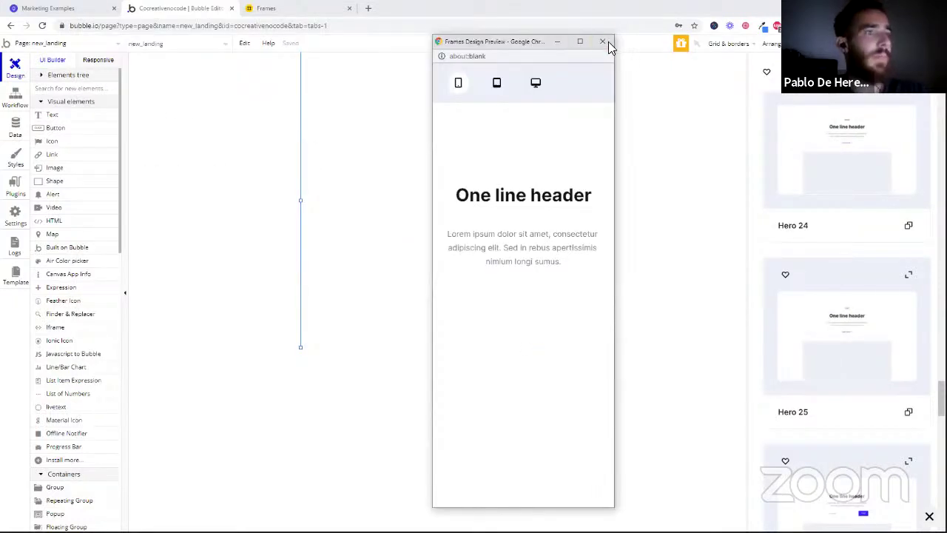
{"action": "left_click", "coordinate": [605, 41]}
Step: Find the Hero 28 layout among the Frames heroes and copy it
{"action": "scroll", "coordinate": [875, 342], "scroll_direction": "down", "scroll_amount": 4}
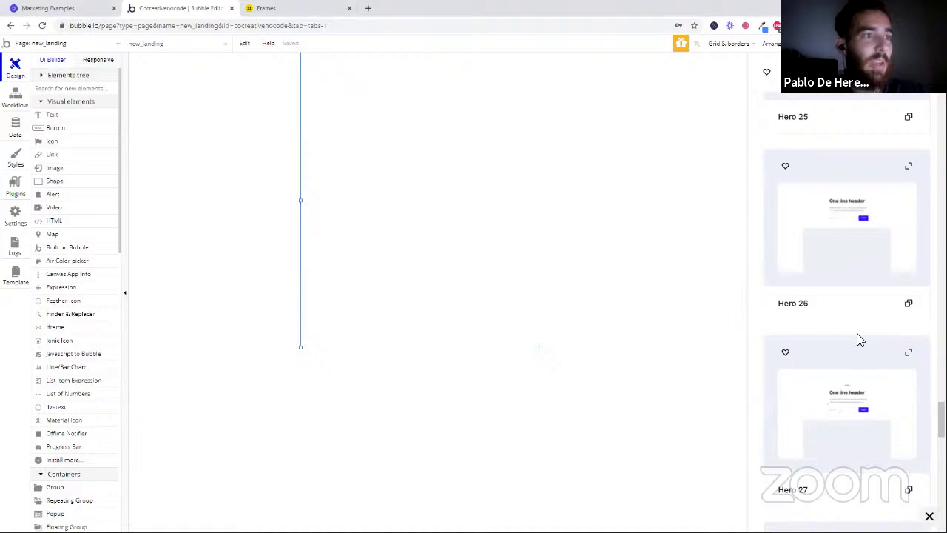
{"action": "scroll", "coordinate": [858, 339], "scroll_direction": "down", "scroll_amount": 1}
{"action": "scroll", "coordinate": [873, 342], "scroll_direction": "down", "scroll_amount": 2}
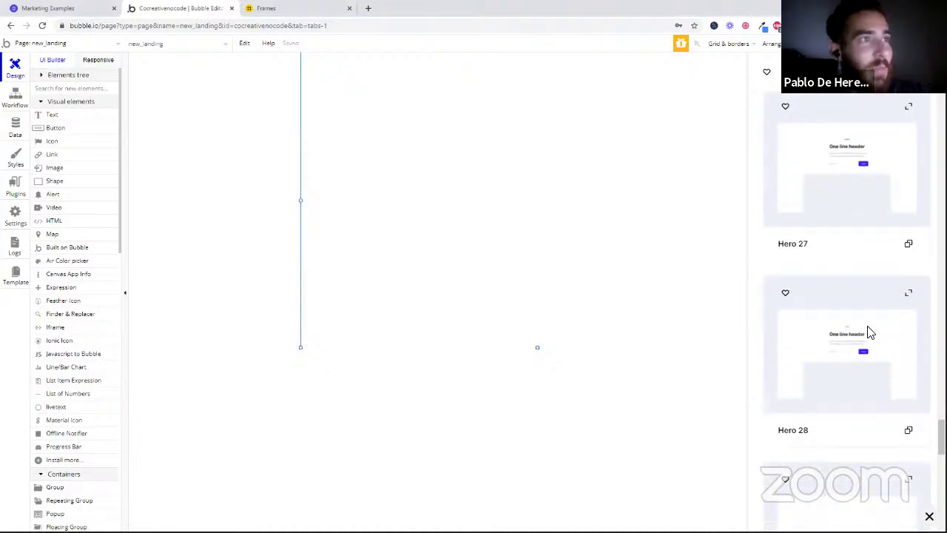
{"action": "scroll", "coordinate": [873, 409], "scroll_direction": "down", "scroll_amount": 2}
{"action": "scroll", "coordinate": [872, 409], "scroll_direction": "up", "scroll_amount": 4}
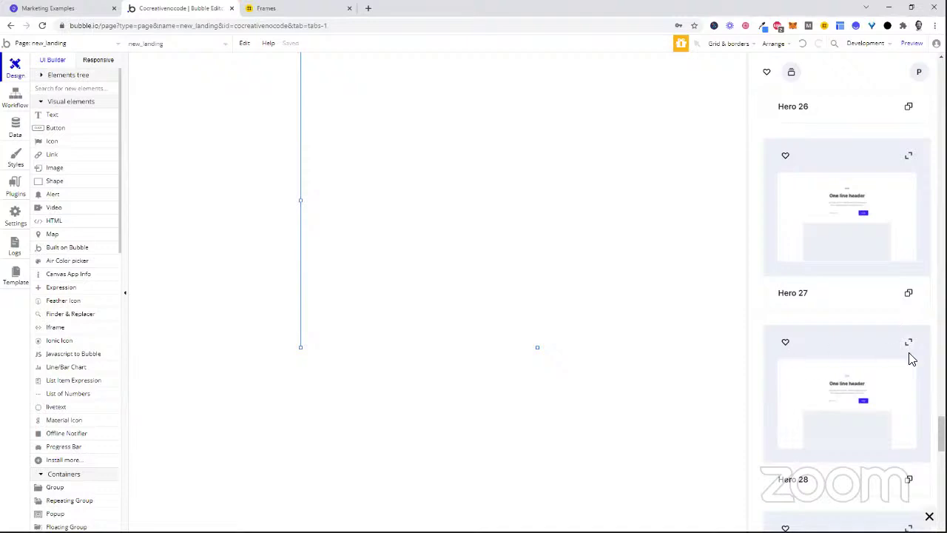
{"action": "scroll", "coordinate": [905, 323], "scroll_direction": "down", "scroll_amount": 1}
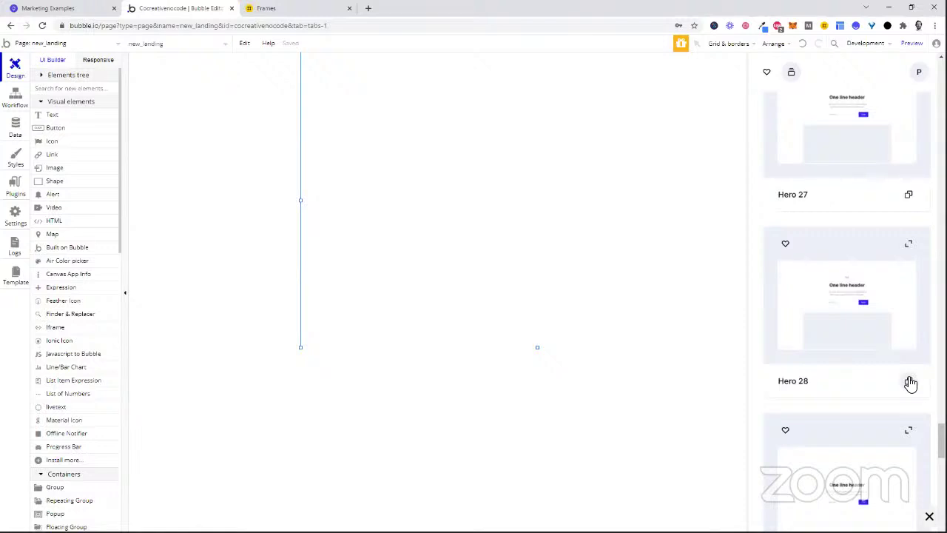
{"action": "left_click", "coordinate": [909, 383]}
{"action": "scroll", "coordinate": [900, 362], "scroll_direction": "up", "scroll_amount": 6}
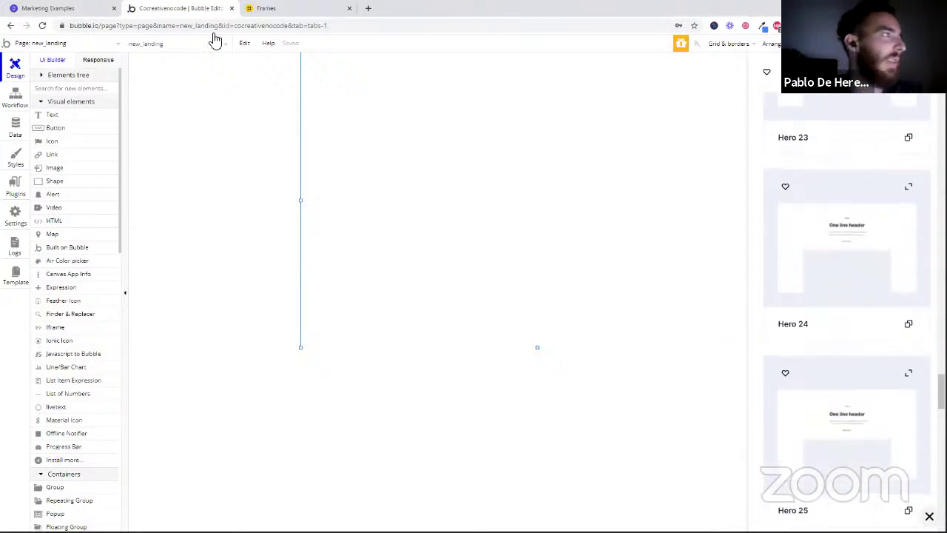
Step: Close the Frames component list and inspect the width setting in the new_landing page's properties
{"action": "left_click", "coordinate": [378, 89]}
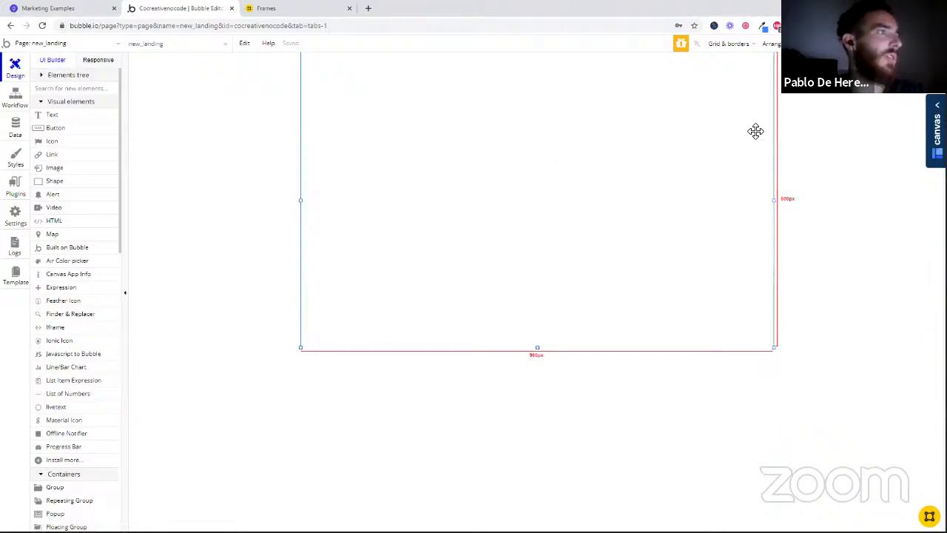
{"action": "double_click", "coordinate": [253, 138]}
{"action": "left_click", "coordinate": [769, 235]}
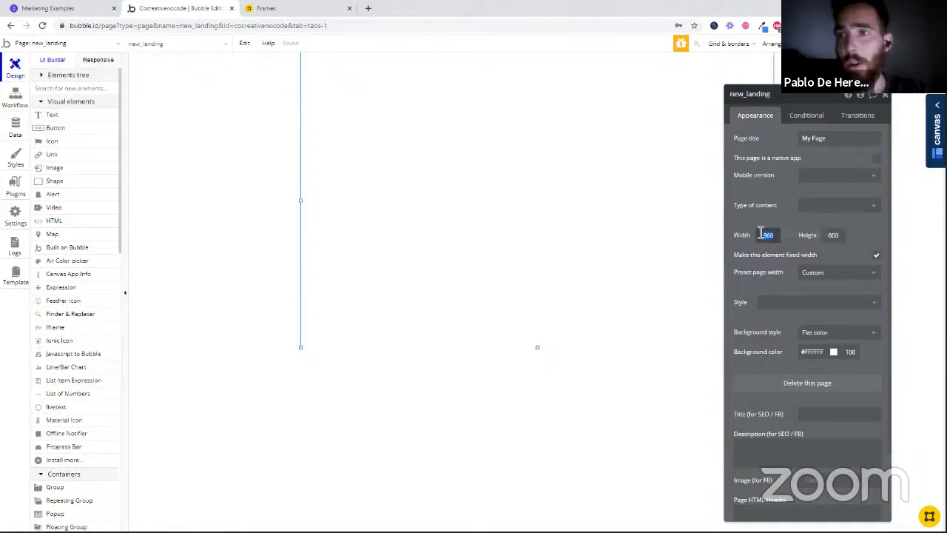
{"action": "left_click", "coordinate": [750, 78]}
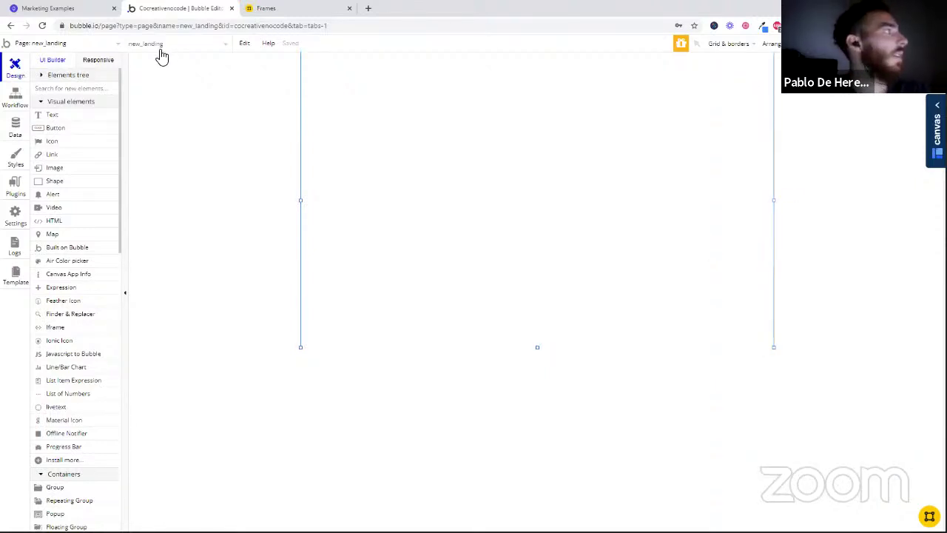
Step: Paste the copied Hero 28 layout into the new_landing page and look over the inserted section
{"action": "left_click", "coordinate": [244, 46]}
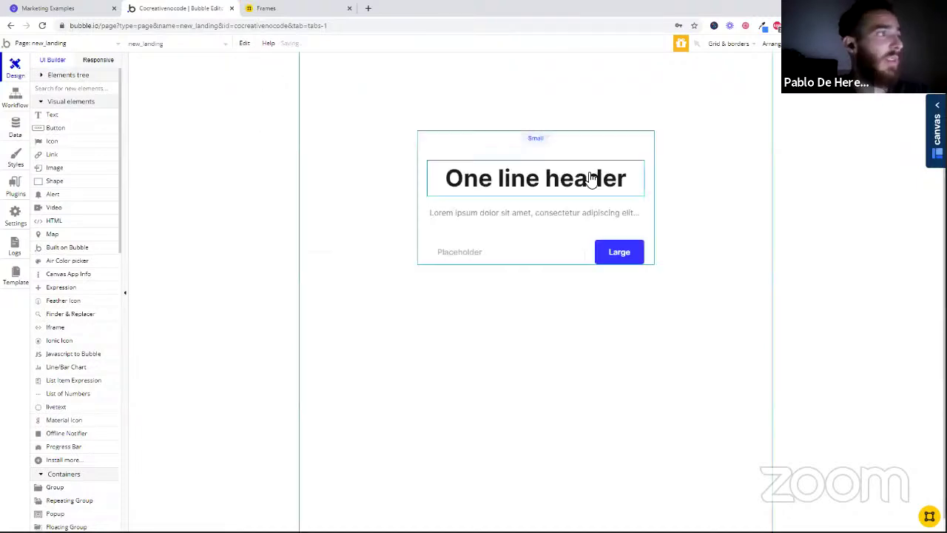
{"action": "left_click", "coordinate": [244, 44]}
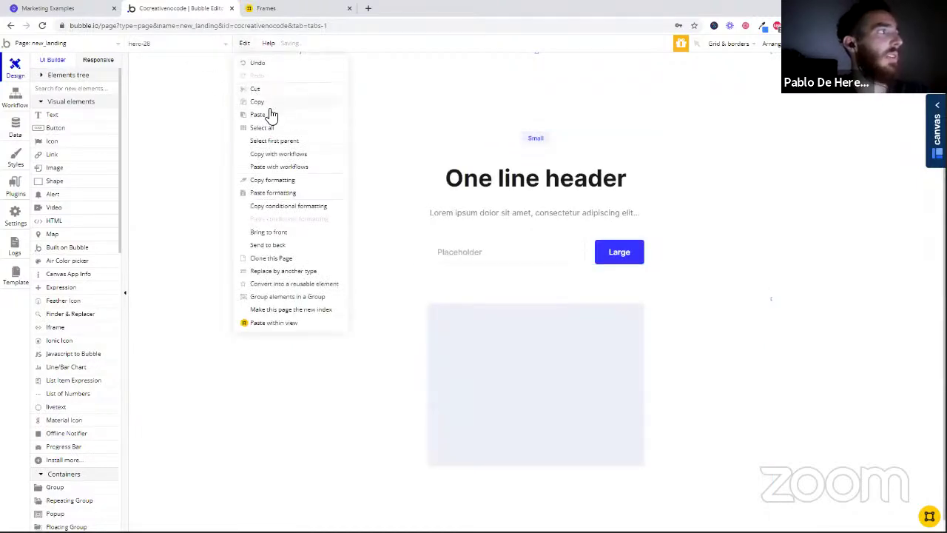
{"action": "left_click", "coordinate": [795, 167]}
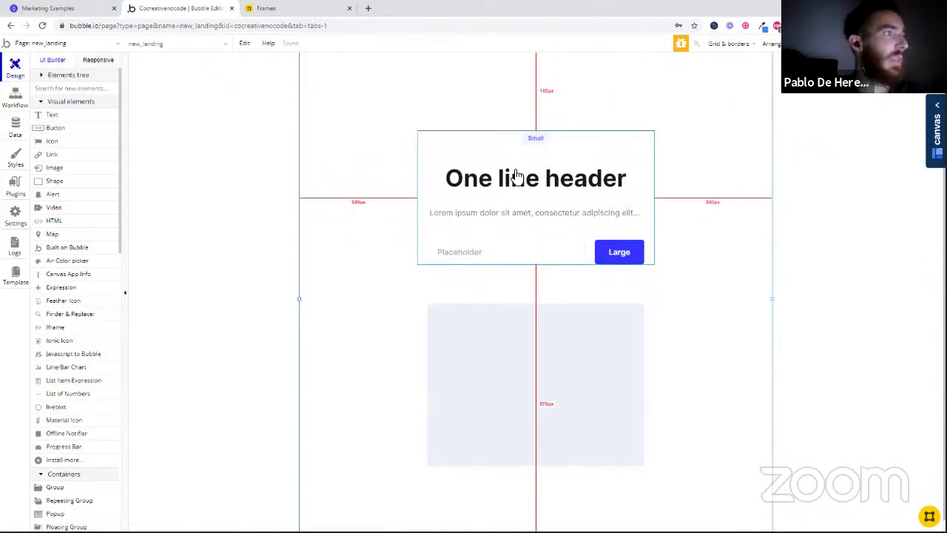
{"action": "scroll", "coordinate": [638, 202], "scroll_direction": "down", "scroll_amount": 1}
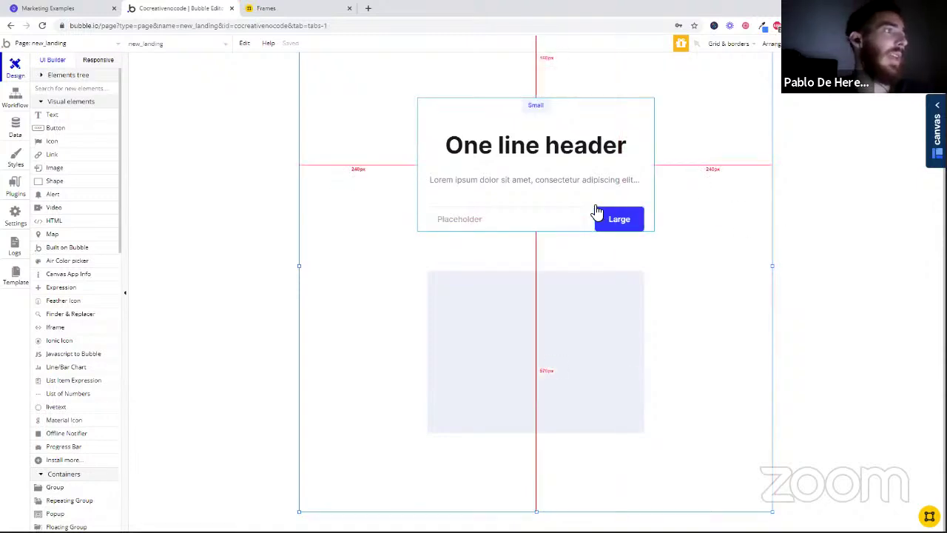
{"action": "left_click", "coordinate": [517, 183]}
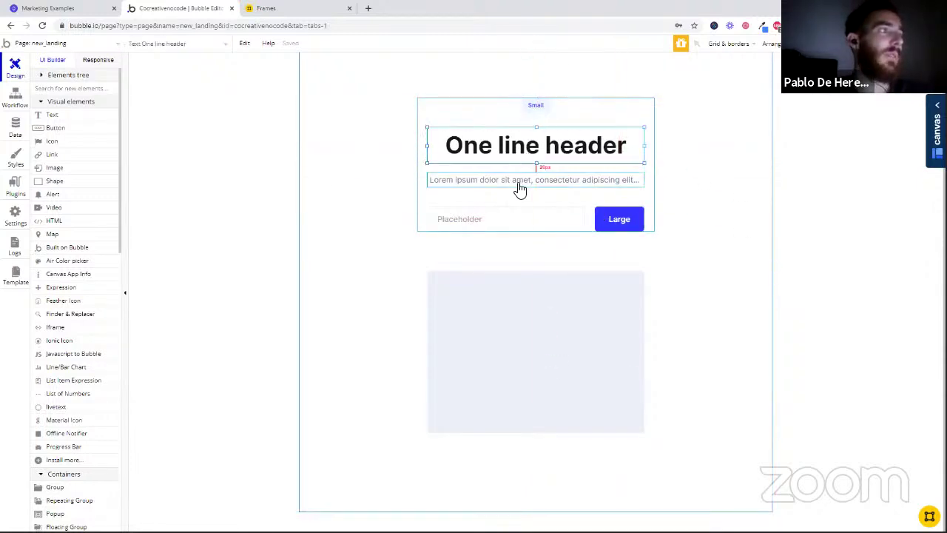
{"action": "scroll", "coordinate": [666, 236], "scroll_direction": "up", "scroll_amount": 1}
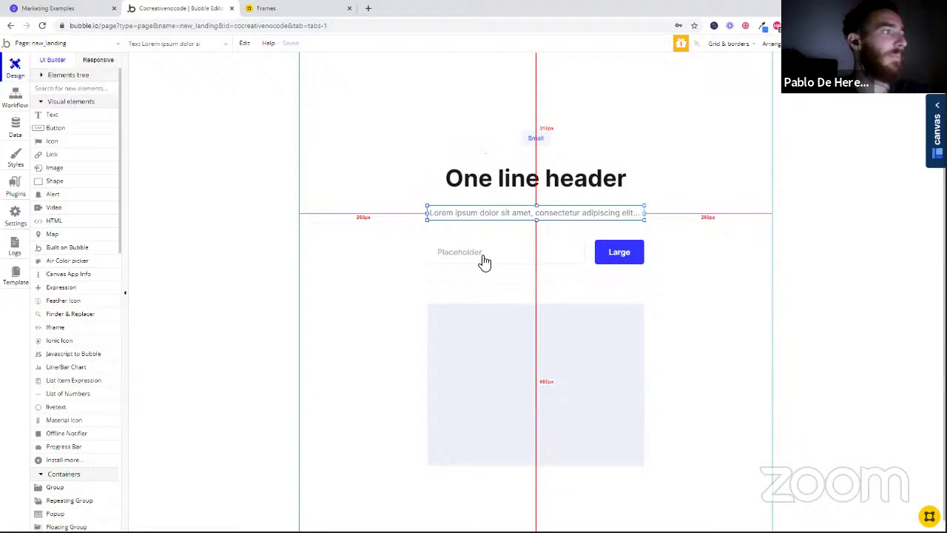
{"action": "left_click", "coordinate": [532, 247]}
{"action": "left_click", "coordinate": [534, 141]}
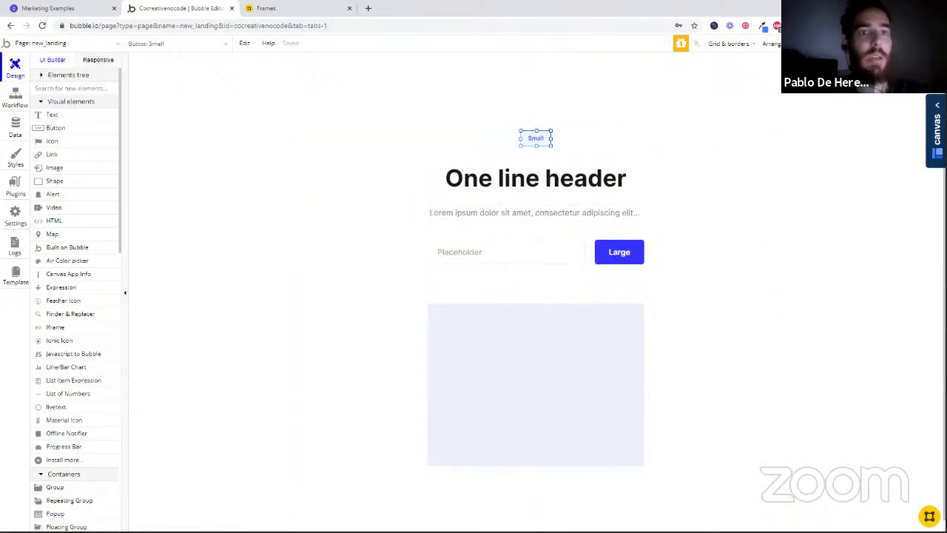
Step: Replace the hero section's header text with "Never get stuck again"
{"action": "left_click", "coordinate": [531, 182]}
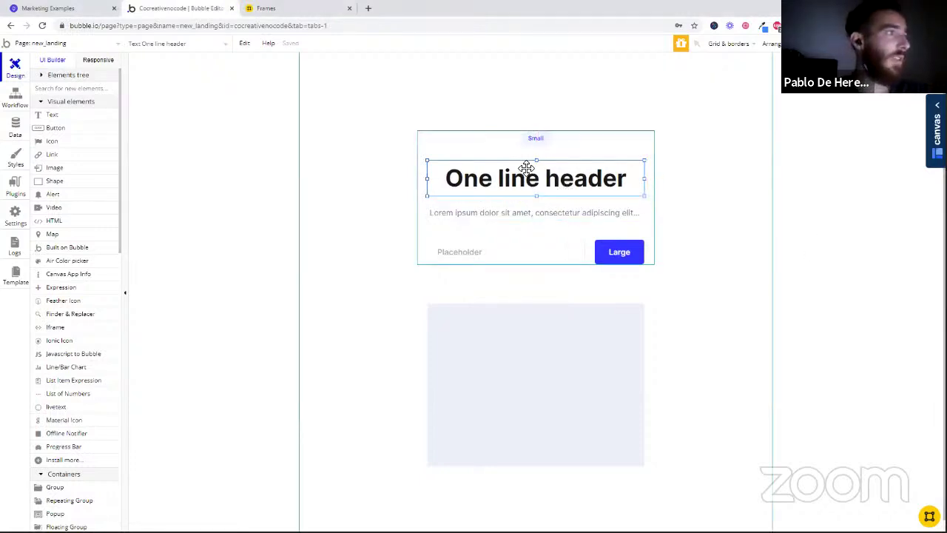
{"action": "double_click", "coordinate": [526, 169]}
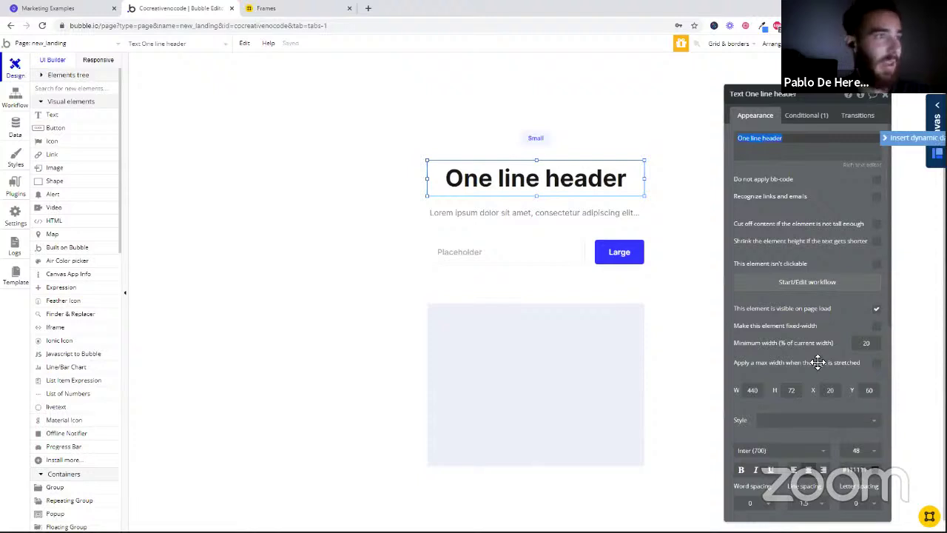
{"action": "key", "text": "ctrl+v"}
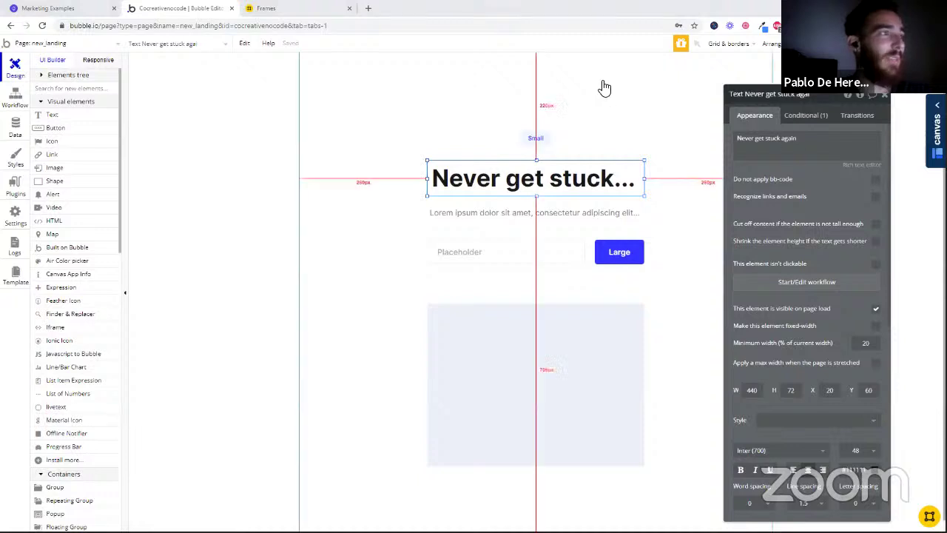
{"action": "left_click_drag", "start_coordinate": [737, 139], "coordinate": [820, 233]}
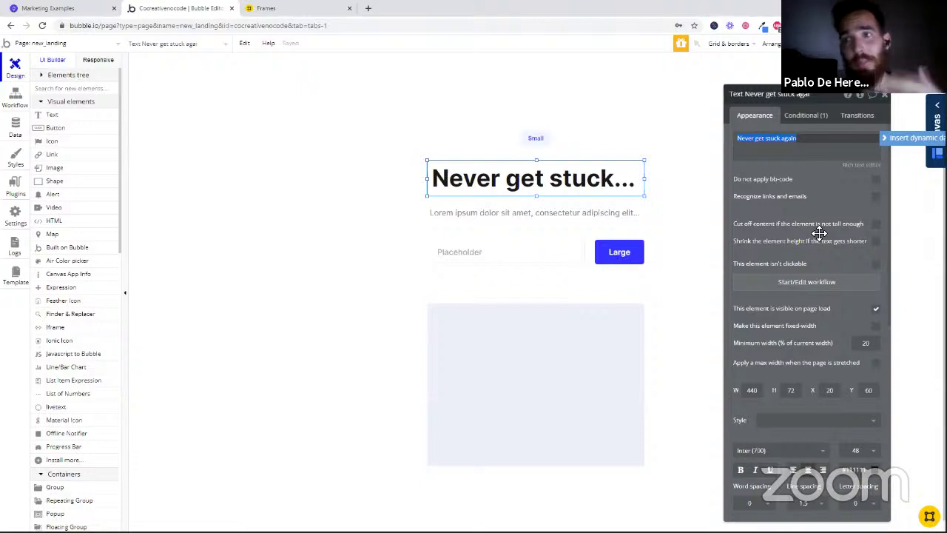
{"action": "left_click", "coordinate": [696, 43]}
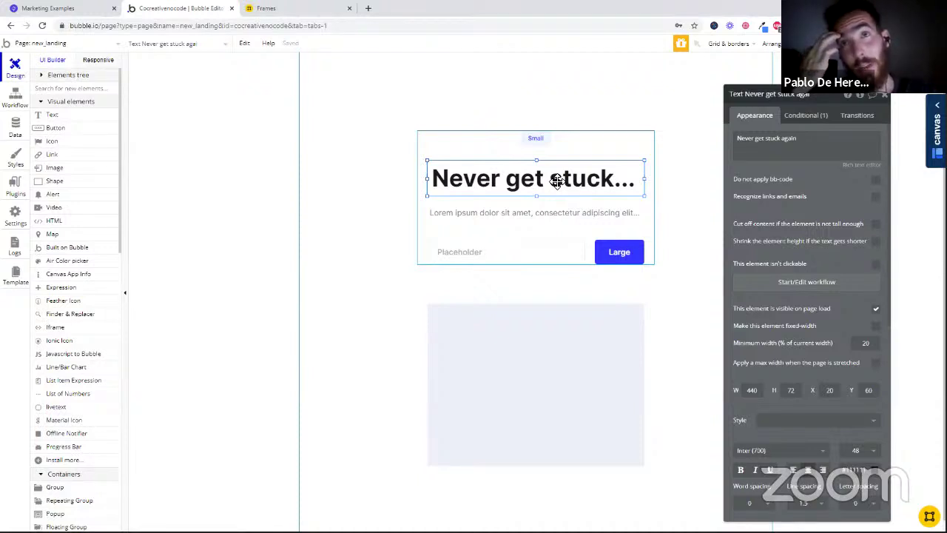
Step: Set the description to "Launch your app ASAP by getting accurate and fast answers to your questions. Daily Zoom sessions designed to help you solve your Bubble issues."
{"action": "left_click", "coordinate": [551, 212]}
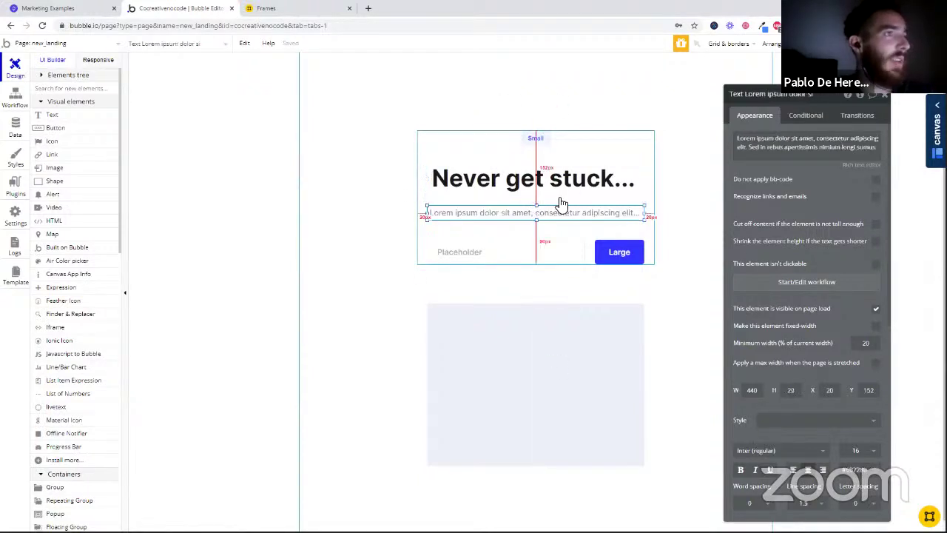
{"action": "triple_click", "coordinate": [806, 142]}
{"action": "type", "text": "Launch your app ASAP by getting accurate and fast answers to your questions.  Daily Zoom sessions designed to help you solve your Bubble issues."}
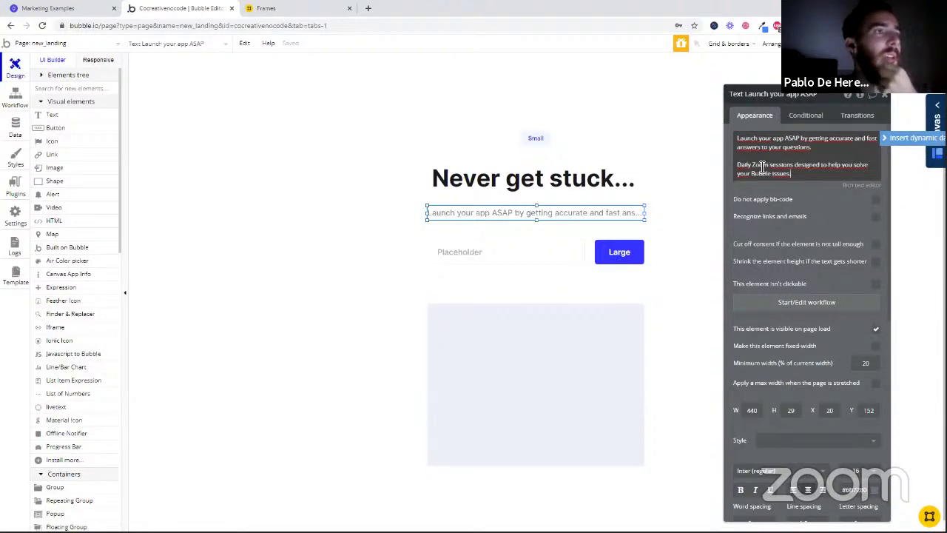
{"action": "left_click", "coordinate": [775, 185]}
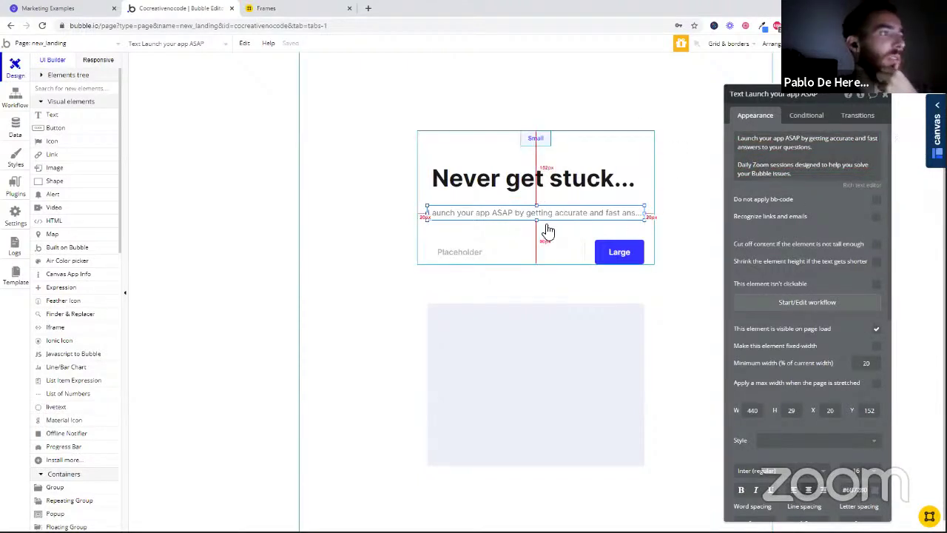
Step: Set the hero input's content format to Email and its placeholder to "Type here..."
{"action": "left_click", "coordinate": [520, 262]}
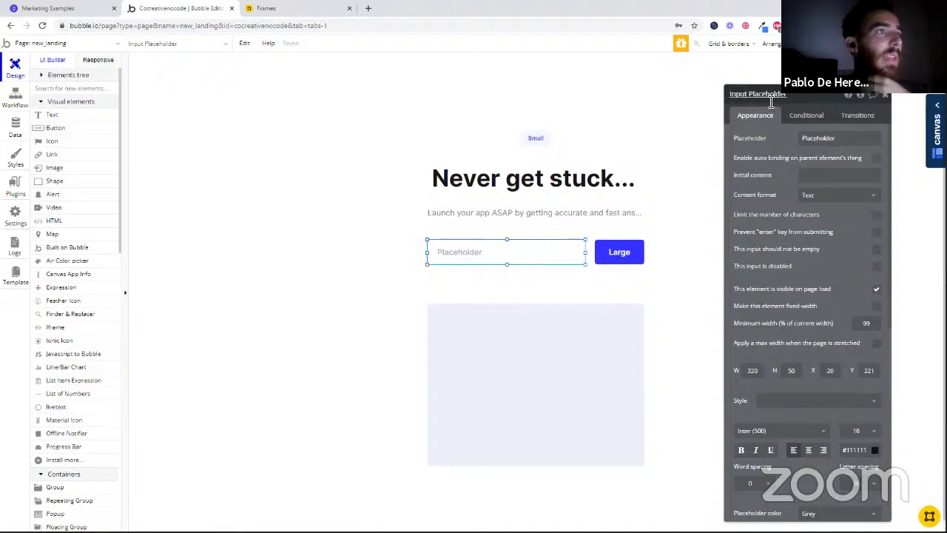
{"action": "left_click", "coordinate": [835, 197]}
{"action": "left_click", "coordinate": [814, 226]}
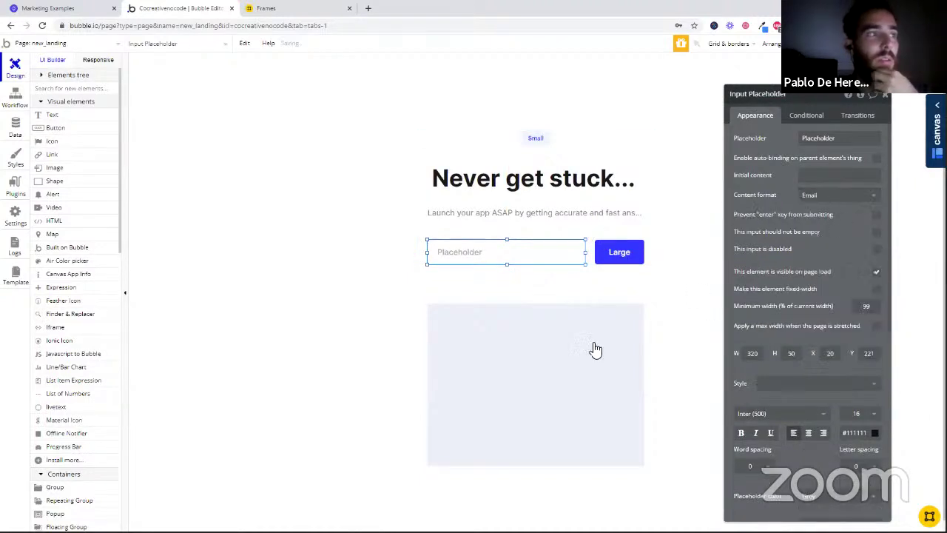
{"action": "left_click", "coordinate": [826, 137]}
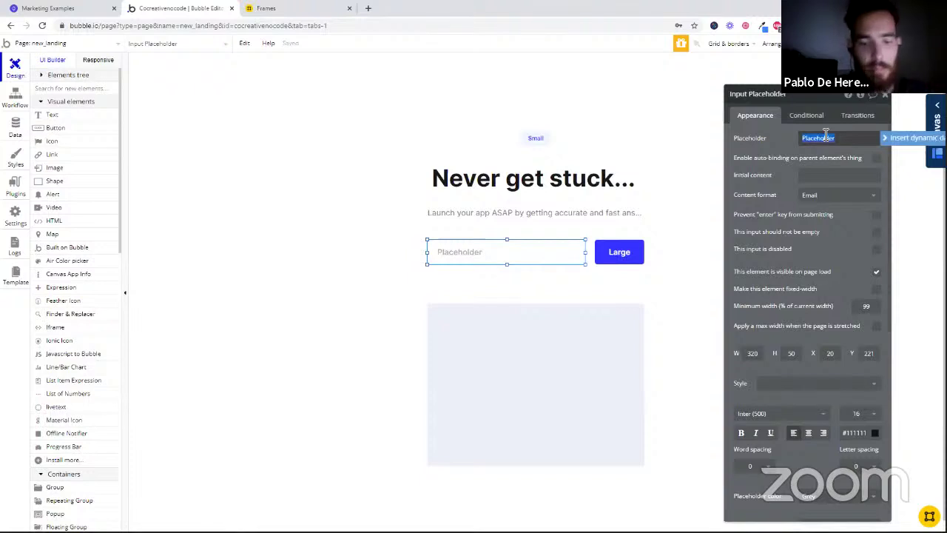
{"action": "type", "text": "Ty"}
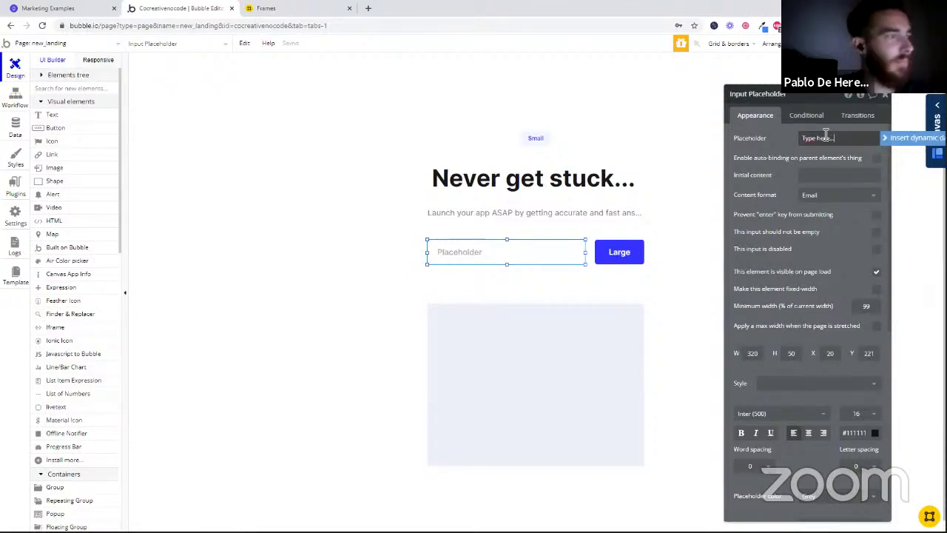
{"action": "type", "text": "pe here..."}
Step: Change the label of the blue button beside the input to "Join"
{"action": "left_click", "coordinate": [625, 251]}
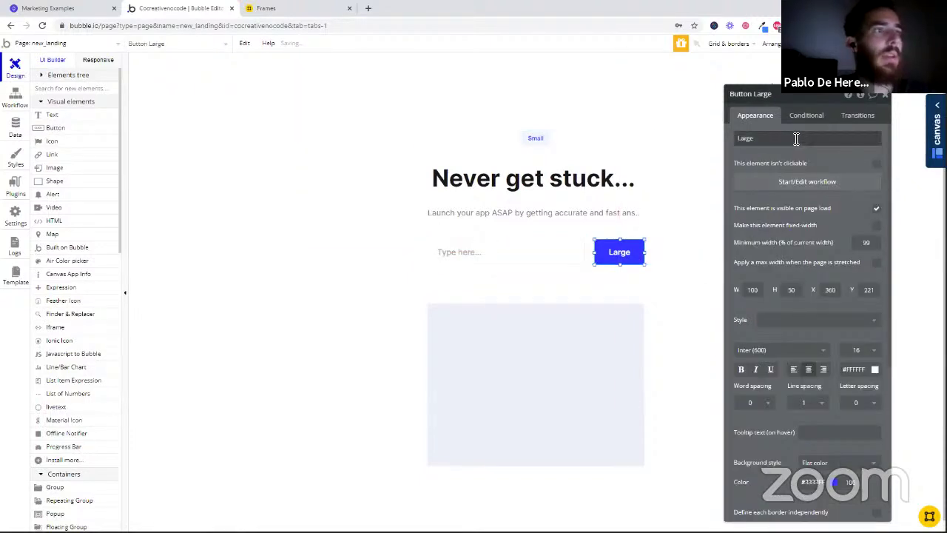
{"action": "left_click", "coordinate": [795, 137]}
{"action": "type", "text": "Join"}
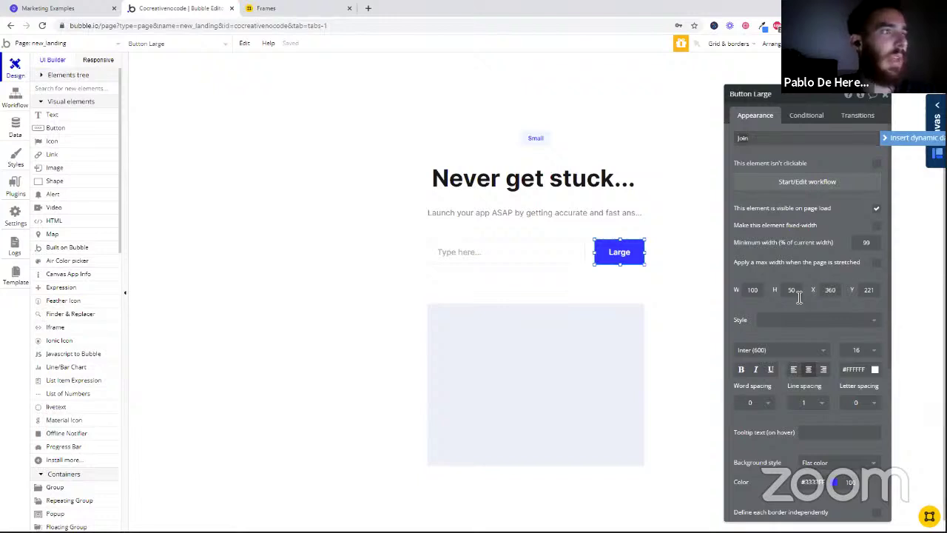
{"action": "mouse_move", "coordinate": [626, 248]}
{"action": "left_mouse_down"}
{"action": "mouse_move", "coordinate": [614, 245]}
{"action": "mouse_move", "coordinate": [617, 259]}
{"action": "left_mouse_up"}
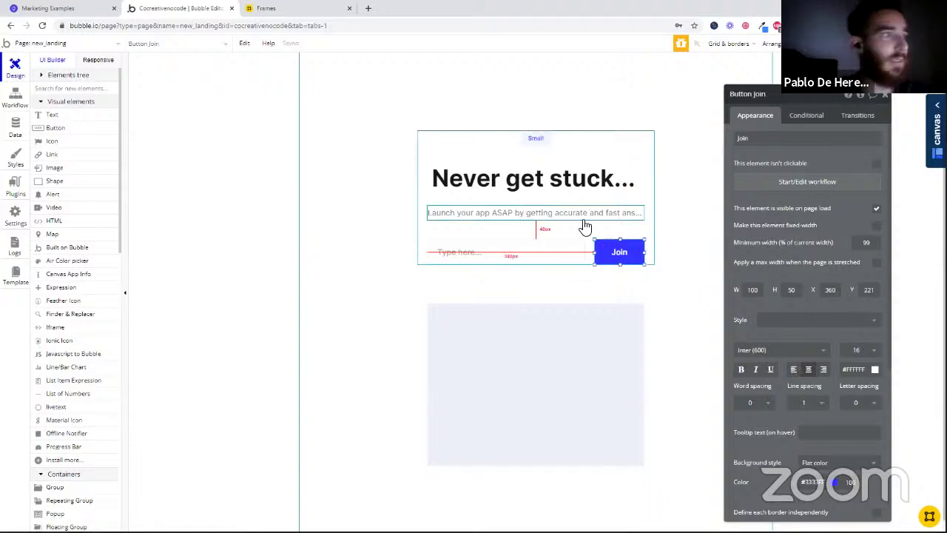
{"action": "left_click", "coordinate": [531, 147]}
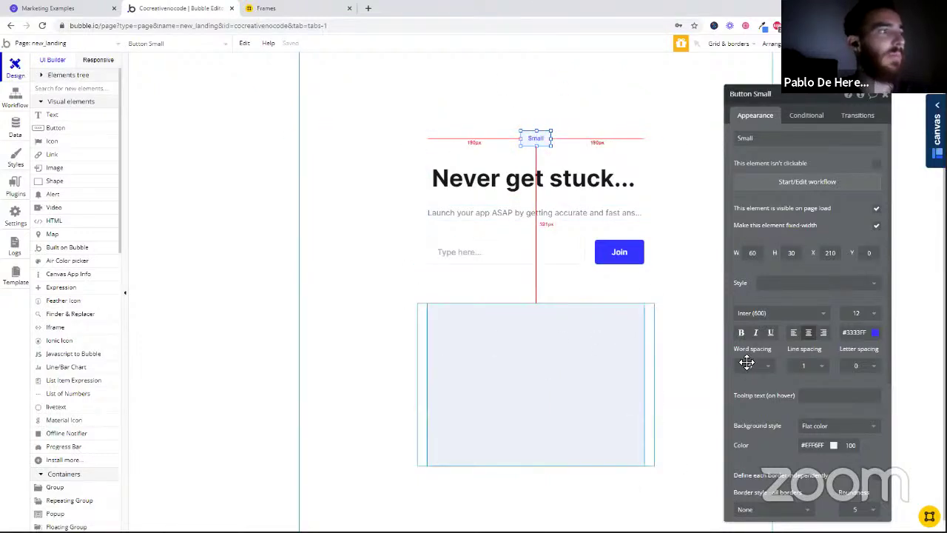
{"action": "scroll", "coordinate": [717, 314], "scroll_direction": "down", "scroll_amount": 1}
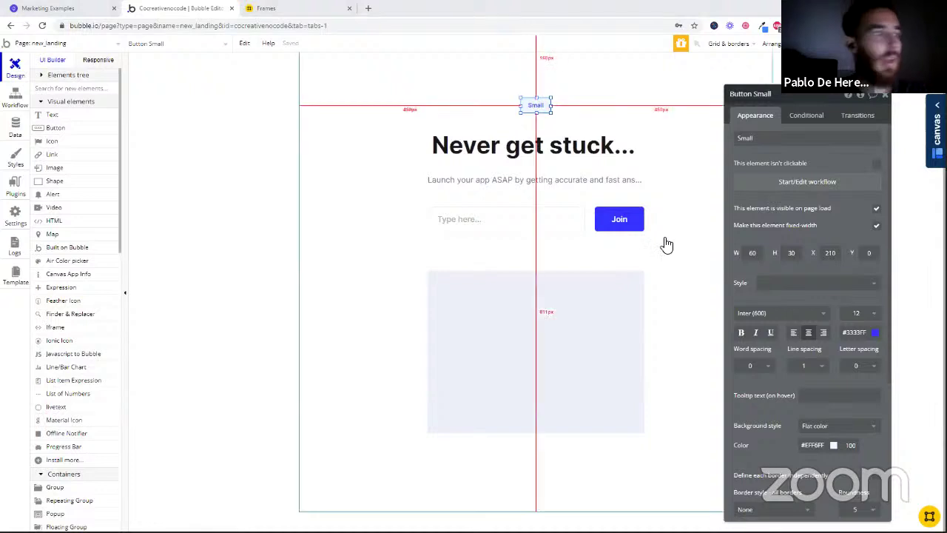
{"action": "left_click", "coordinate": [376, 385]}
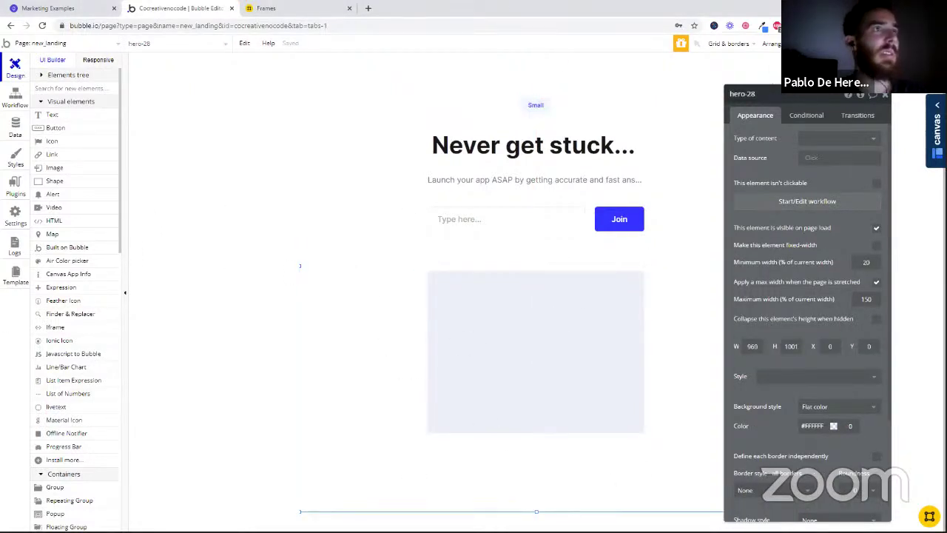
{"action": "right_click", "coordinate": [825, 26]}
Step: Open the Frames component list and look through its categories, including the Blogs layouts
{"action": "left_click", "coordinate": [929, 516]}
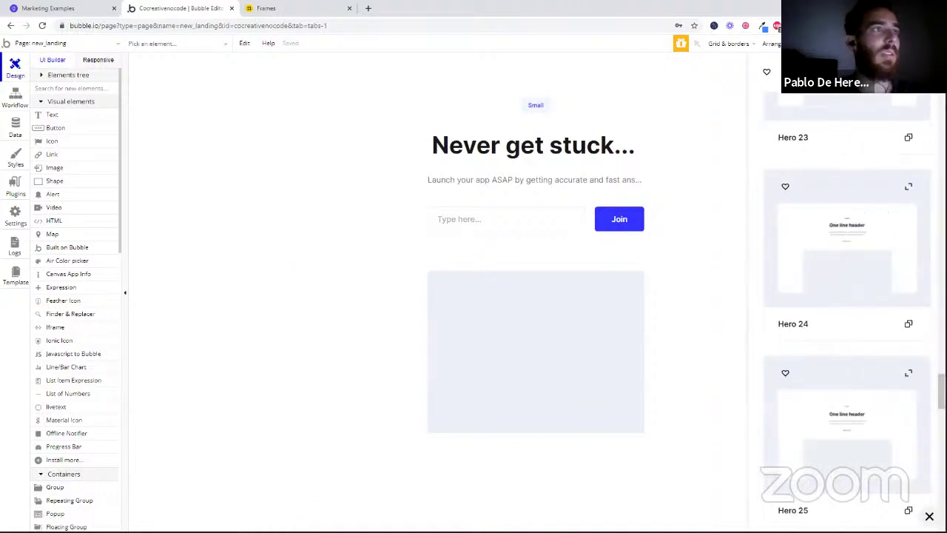
{"action": "left_click", "coordinate": [842, 72]}
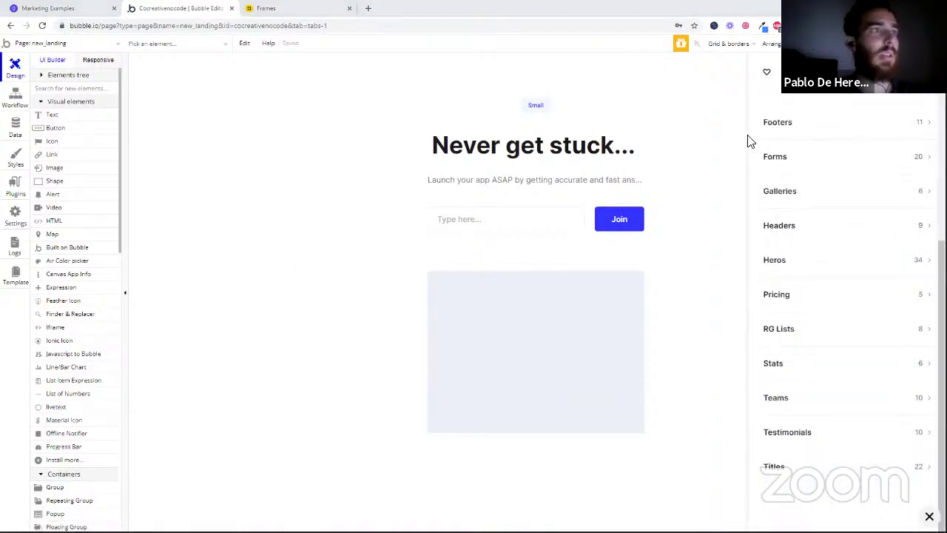
{"action": "scroll", "coordinate": [836, 355], "scroll_direction": "up", "scroll_amount": 5}
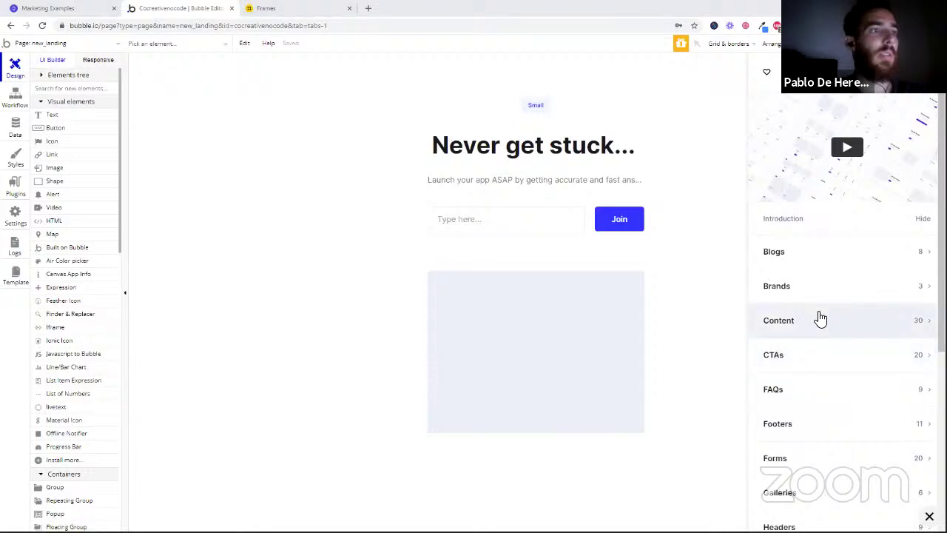
{"action": "left_click", "coordinate": [819, 318]}
{"action": "left_click", "coordinate": [801, 252]}
{"action": "left_click", "coordinate": [816, 251]}
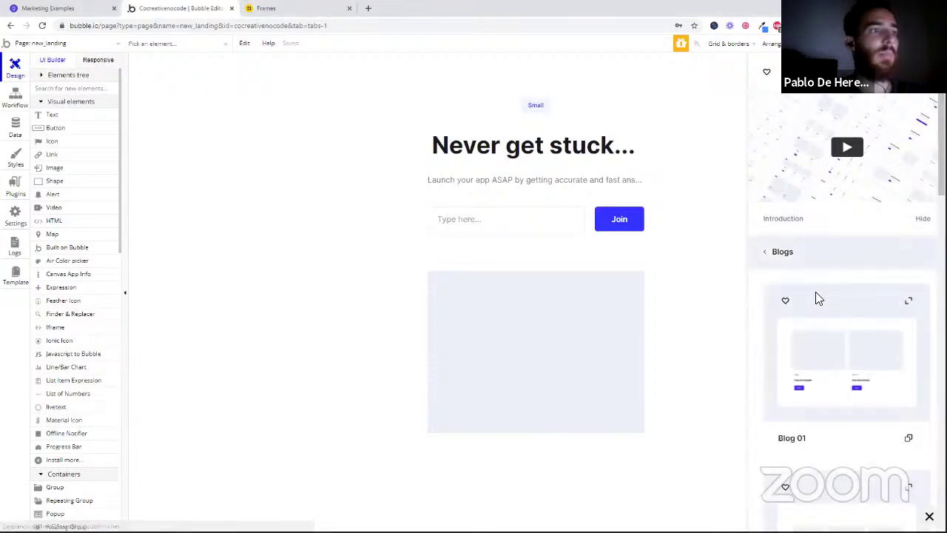
{"action": "left_click", "coordinate": [814, 252]}
{"action": "scroll", "coordinate": [822, 351], "scroll_direction": "down", "scroll_amount": 5}
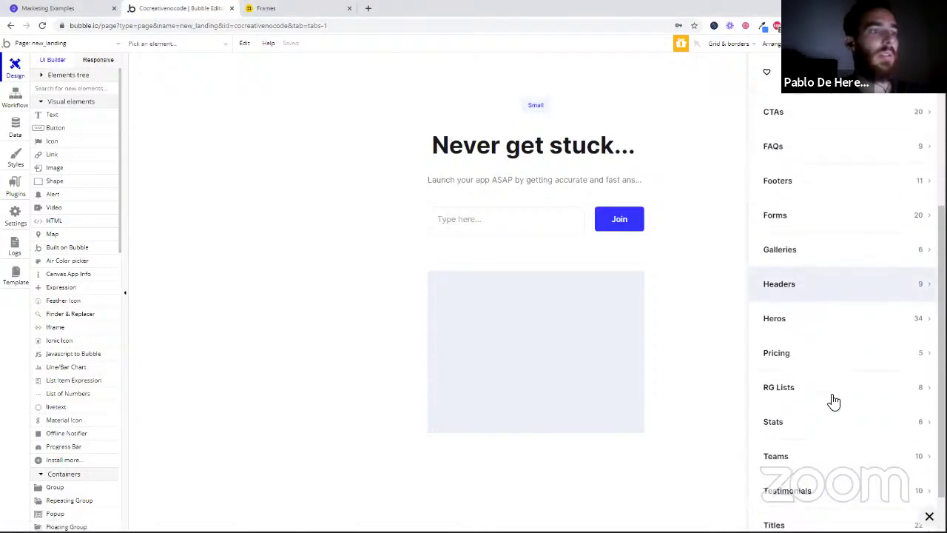
{"action": "scroll", "coordinate": [828, 407], "scroll_direction": "down", "scroll_amount": 1}
{"action": "scroll", "coordinate": [820, 402], "scroll_direction": "up", "scroll_amount": 5}
Step: Find the three-column Content 18 layout among the Frames content components and copy it
{"action": "left_click", "coordinate": [799, 215]}
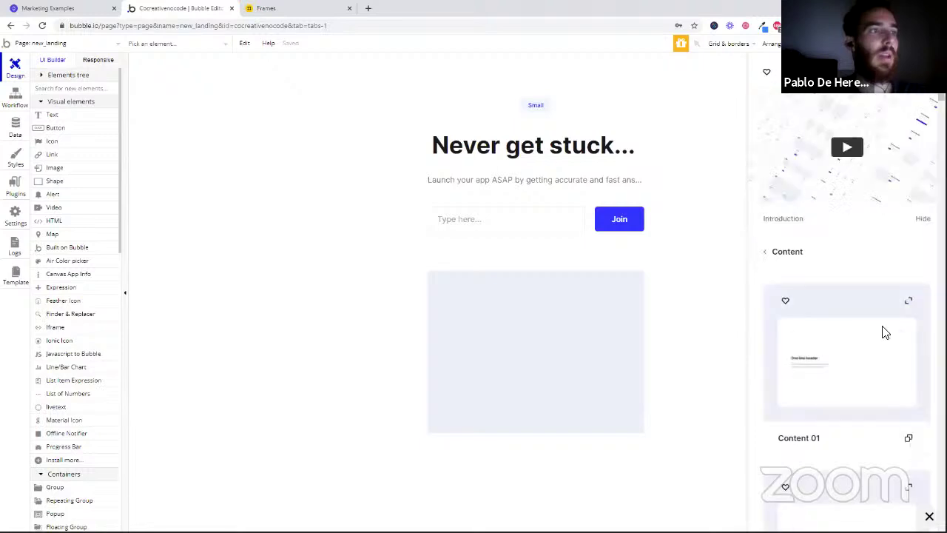
{"action": "scroll", "coordinate": [885, 333], "scroll_direction": "down", "scroll_amount": 20}
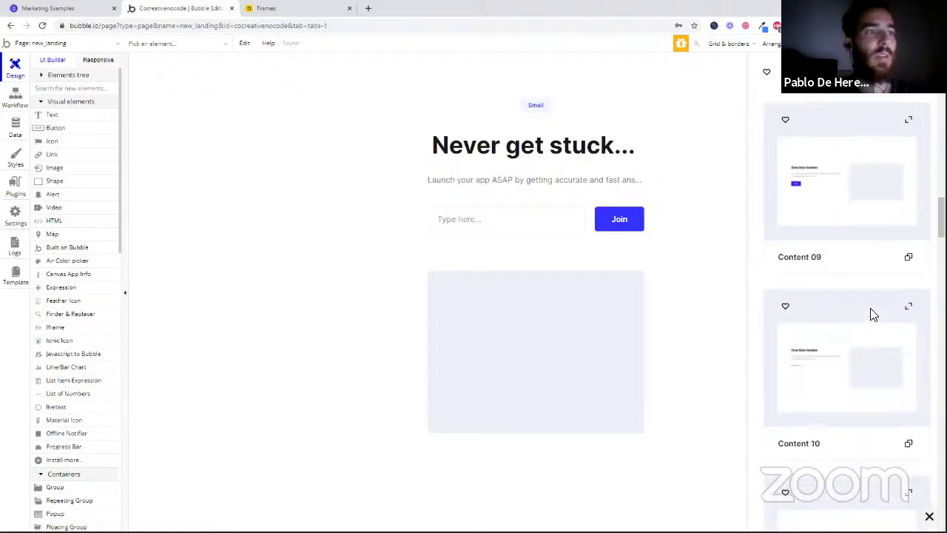
{"action": "scroll", "coordinate": [871, 313], "scroll_direction": "down", "scroll_amount": 15}
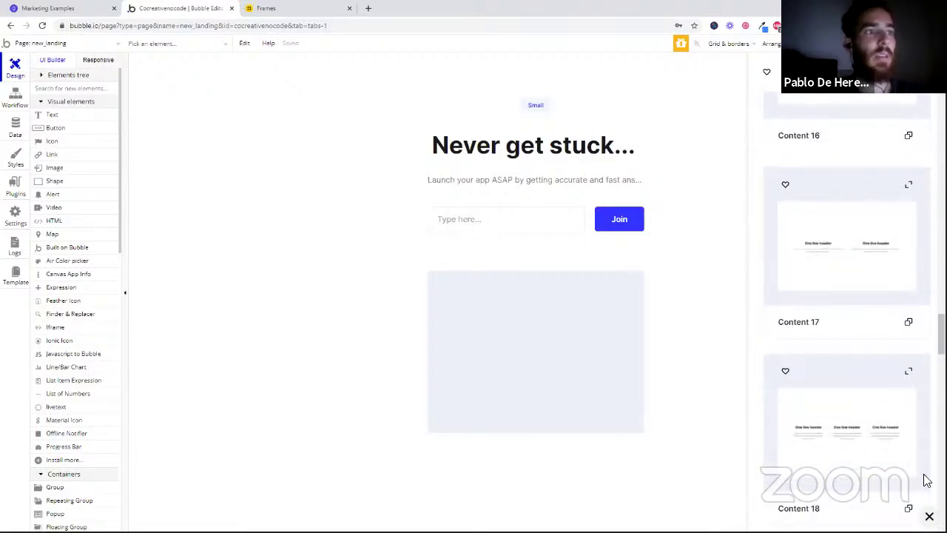
{"action": "scroll", "coordinate": [898, 429], "scroll_direction": "down", "scroll_amount": 4}
{"action": "scroll", "coordinate": [863, 288], "scroll_direction": "up", "scroll_amount": 2}
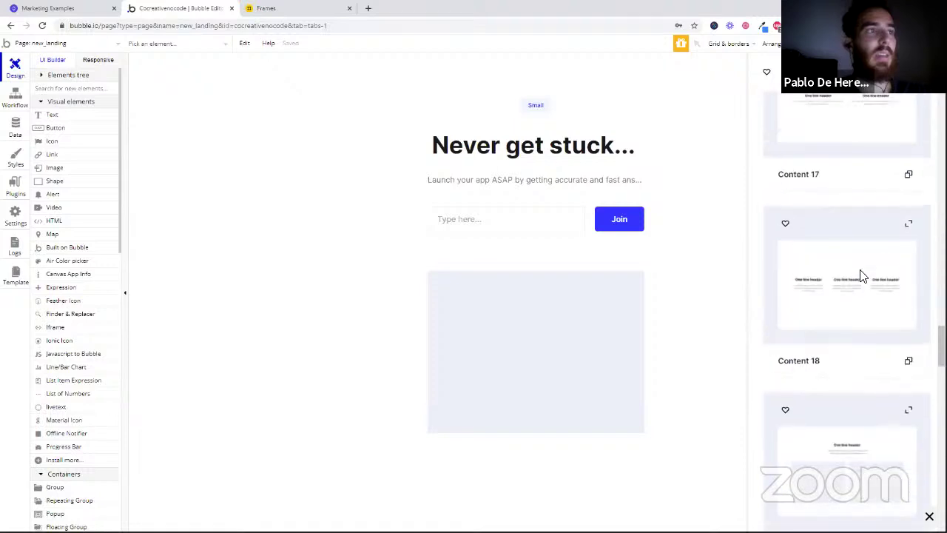
{"action": "left_click", "coordinate": [909, 363]}
Step: Paste the copied Content 18 layout into the hero-28 group and move it down to Y 738, against the group's lower edge
{"action": "double_click", "coordinate": [441, 479]}
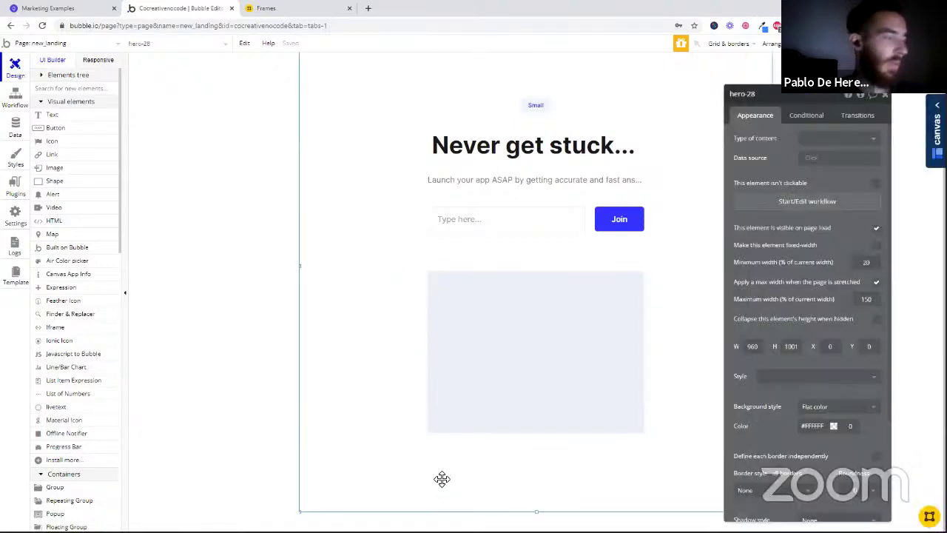
{"action": "key", "text": "ctrl+v"}
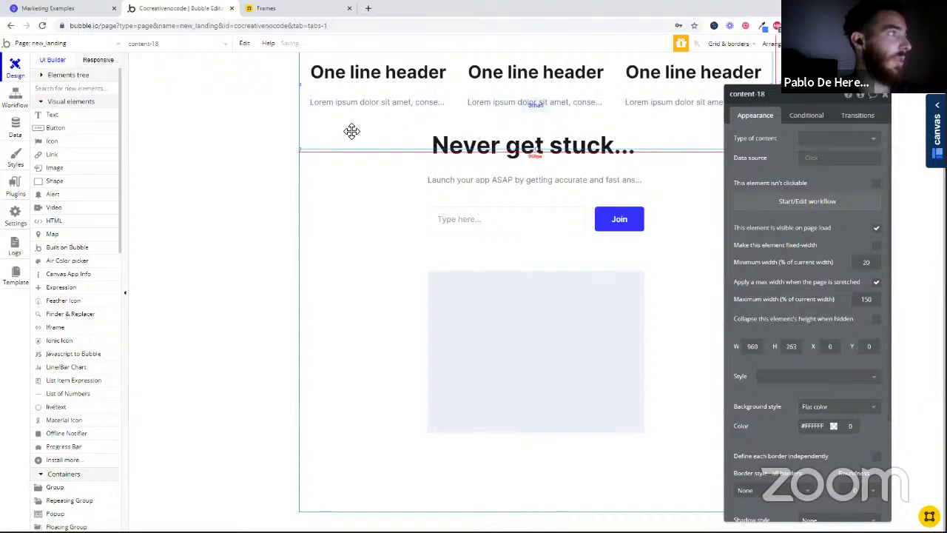
{"action": "key", "text": "Down"}
{"action": "key", "text": "Down"}
{"action": "key", "text": "Down"}
{"action": "key", "text": "Down"}
{"action": "key", "text": "Down"}
{"action": "key", "text": "Down"}
{"action": "key", "text": "Down"}
{"action": "key", "text": "Down"}
{"action": "key", "text": "Down"}
{"action": "key", "text": "Down"}
{"action": "key", "text": "Down"}
{"action": "key", "text": "Down"}
{"action": "key", "text": "Down"}
{"action": "key", "text": "Down"}
{"action": "key", "text": "Down"}
{"action": "key", "text": "Down"}
{"action": "key", "text": "Down"}
{"action": "key", "text": "Down"}
{"action": "key", "text": "Down"}
{"action": "key", "text": "Down"}
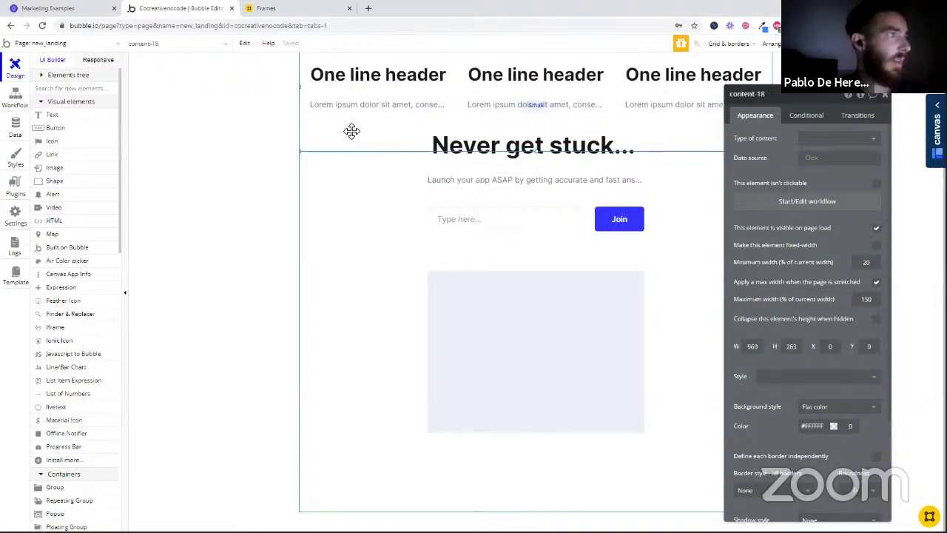
{"action": "key", "text": "Down"}
{"action": "key", "text": "Down"}
{"action": "key", "text": "Down"}
{"action": "key", "text": "Down"}
{"action": "key", "text": "Down"}
{"action": "key", "text": "Down"}
{"action": "key", "text": "Down"}
{"action": "key", "text": "Down"}
{"action": "key", "text": "Down"}
{"action": "key", "text": "Down"}
{"action": "key", "text": "Down"}
{"action": "key", "text": "Down"}
{"action": "key", "text": "Down"}
{"action": "key", "text": "Down"}
{"action": "key", "text": "Down"}
{"action": "key", "text": "Down"}
{"action": "key", "text": "Down"}
{"action": "key", "text": "Down"}
{"action": "key", "text": "Down"}
{"action": "key", "text": "Down"}
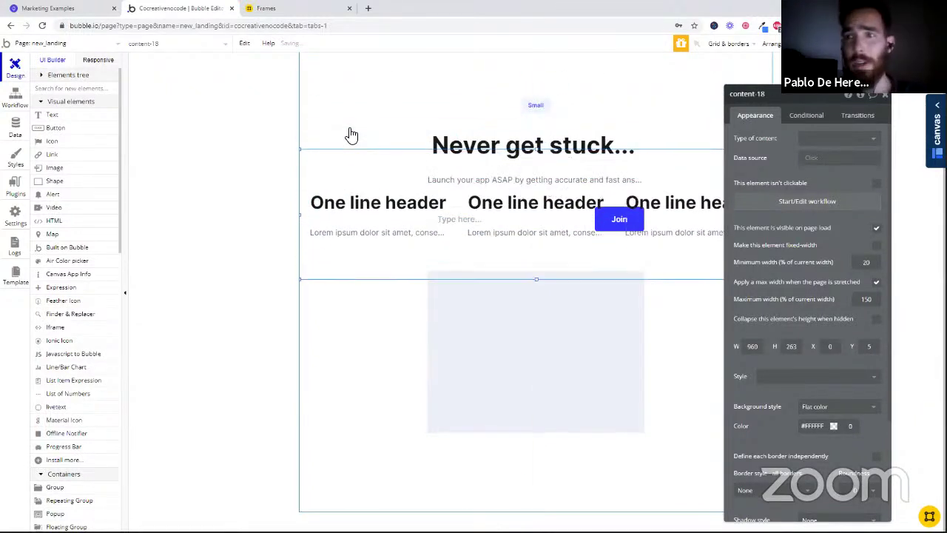
{"action": "key", "text": "Down"}
{"action": "key", "text": "Down"}
{"action": "key", "text": "Down"}
{"action": "key", "text": "Down"}
{"action": "key", "text": "Down"}
{"action": "key", "text": "Down"}
{"action": "key", "text": "Down"}
{"action": "key", "text": "Down"}
{"action": "key", "text": "Down"}
{"action": "key", "text": "Down"}
{"action": "key", "text": "Down"}
{"action": "key", "text": "Down"}
{"action": "key", "text": "Down"}
{"action": "key", "text": "Down"}
{"action": "key", "text": "Down"}
{"action": "key", "text": "Down"}
{"action": "key", "text": "Down"}
{"action": "key", "text": "Down"}
{"action": "key", "text": "Down"}
{"action": "key", "text": "Down"}
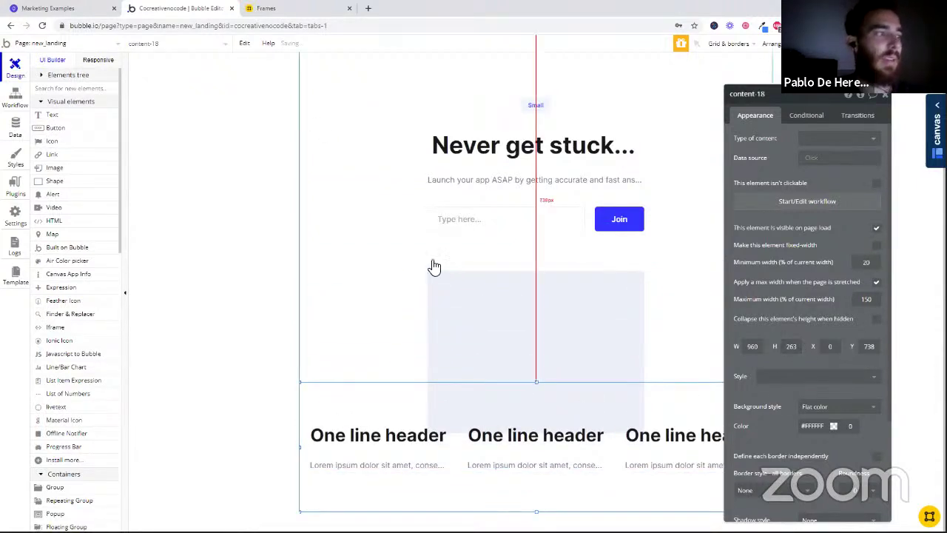
Step: Move the content-18 group directly below the hero-28 group by setting its Y position to 1001
{"action": "left_click", "coordinate": [378, 267]}
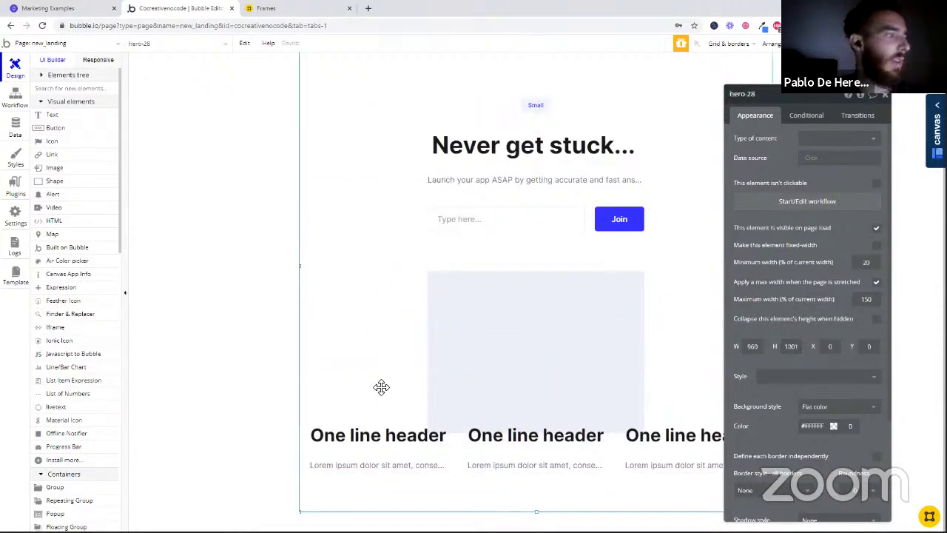
{"action": "left_click", "coordinate": [357, 497]}
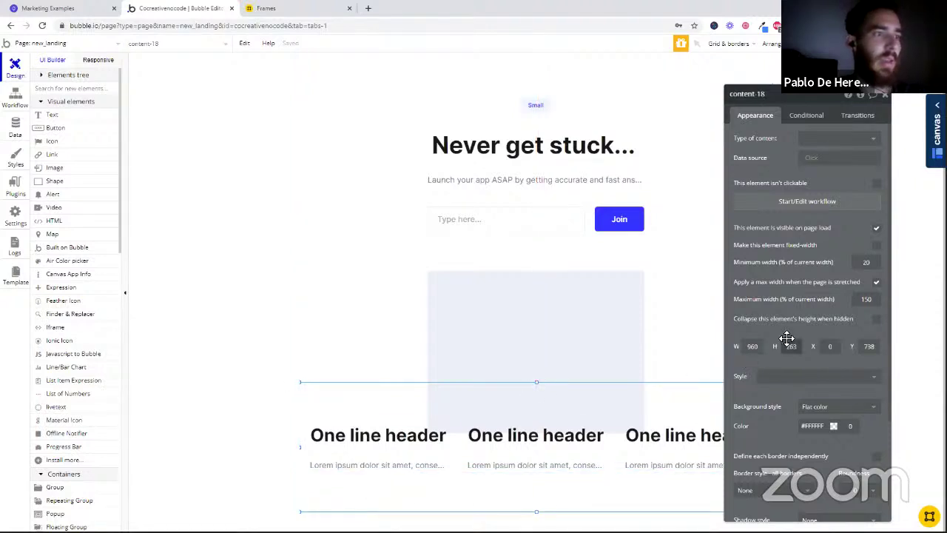
{"action": "left_click", "coordinate": [790, 346]}
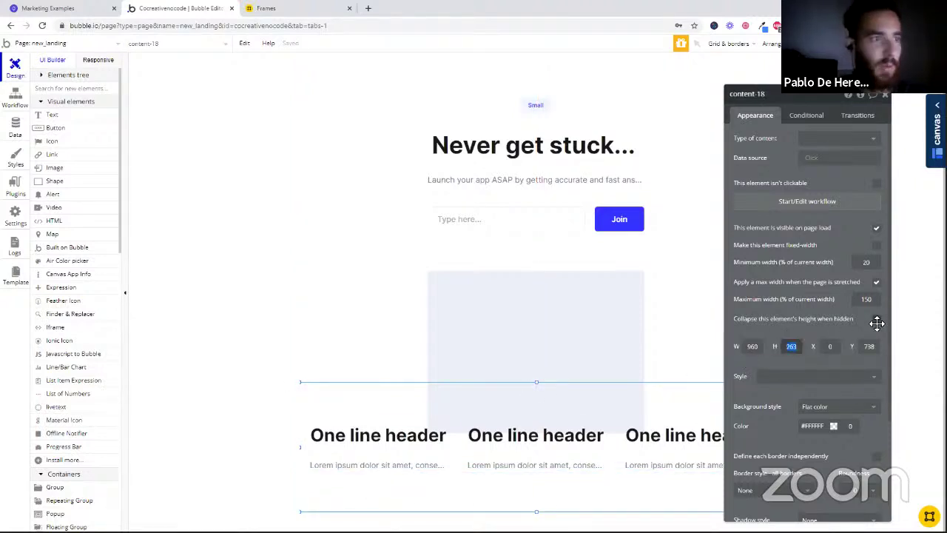
{"action": "left_click", "coordinate": [869, 345]}
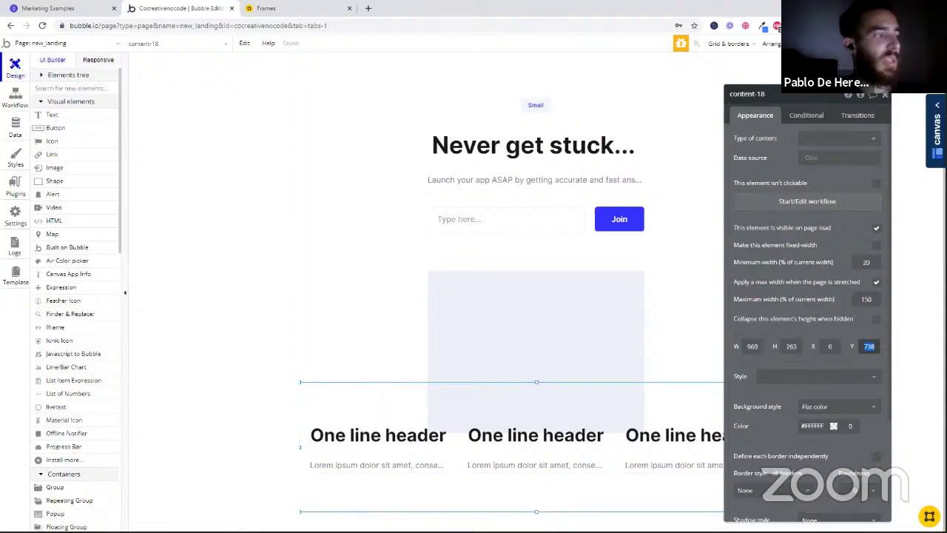
{"action": "key", "text": "alt"}
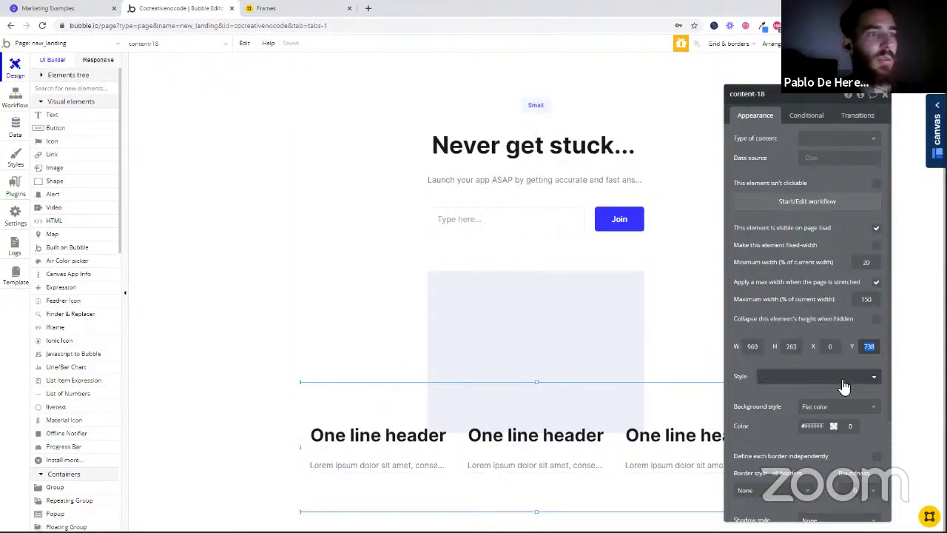
{"action": "left_click", "coordinate": [363, 259]}
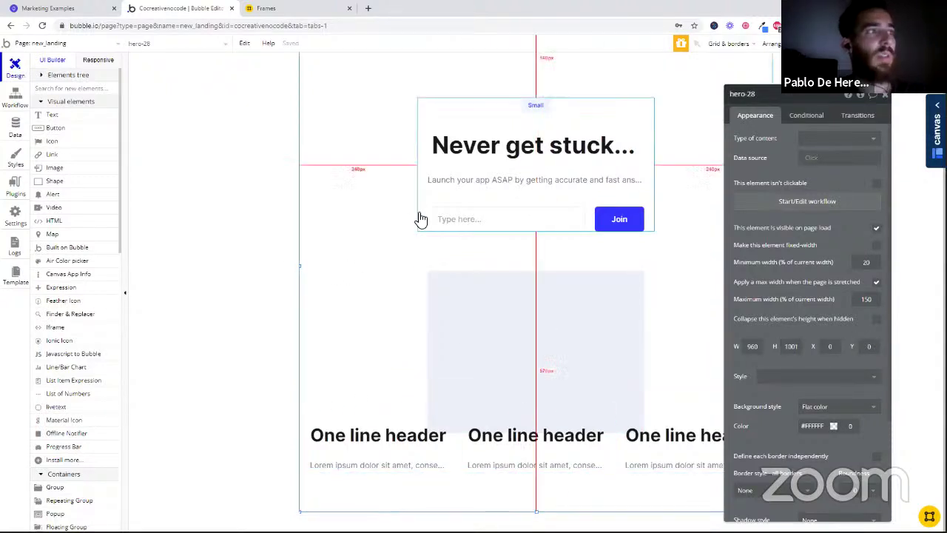
{"action": "double_click", "coordinate": [790, 347]}
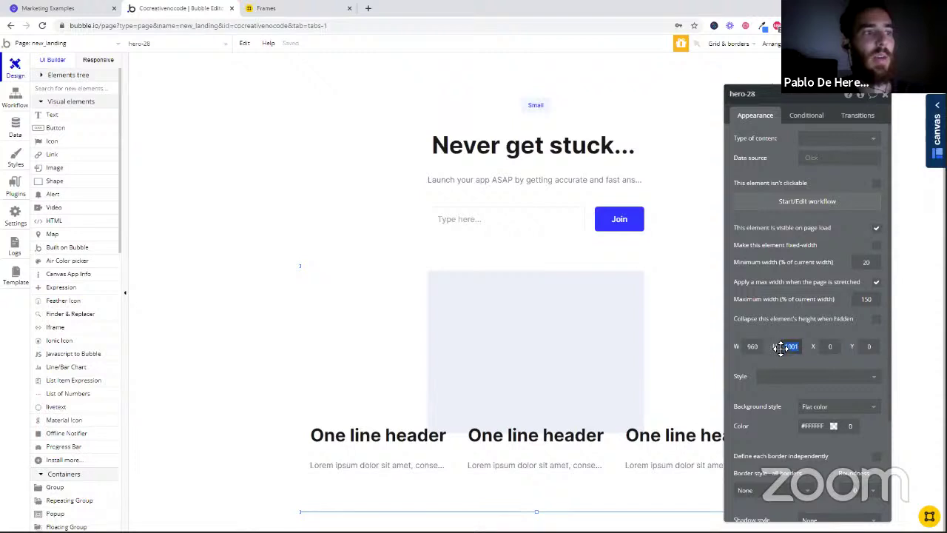
{"action": "left_click", "coordinate": [370, 507]}
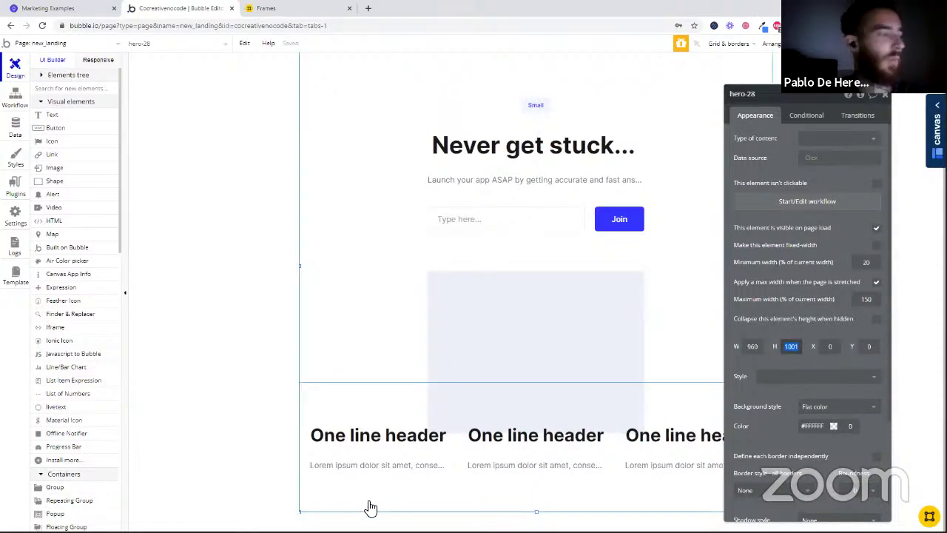
{"action": "double_click", "coordinate": [867, 346]}
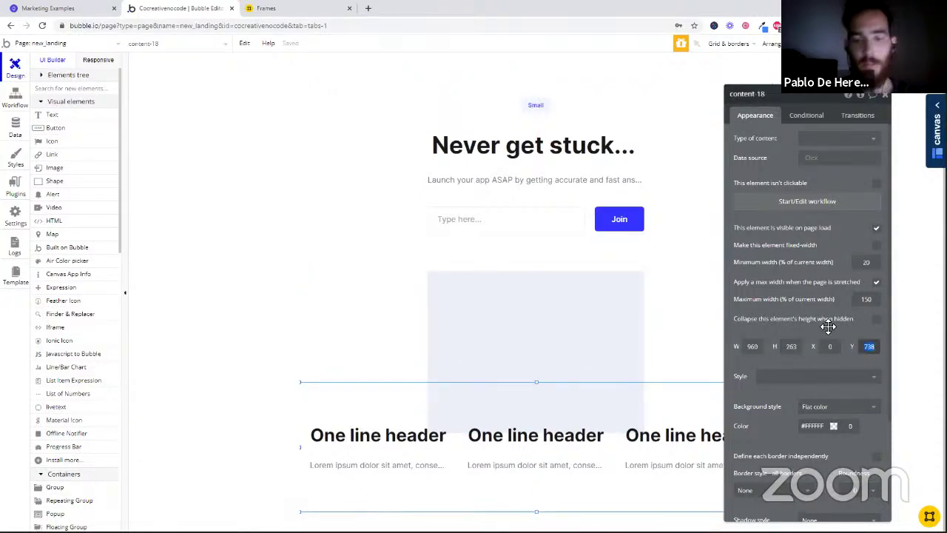
{"action": "type", "text": "1001"}
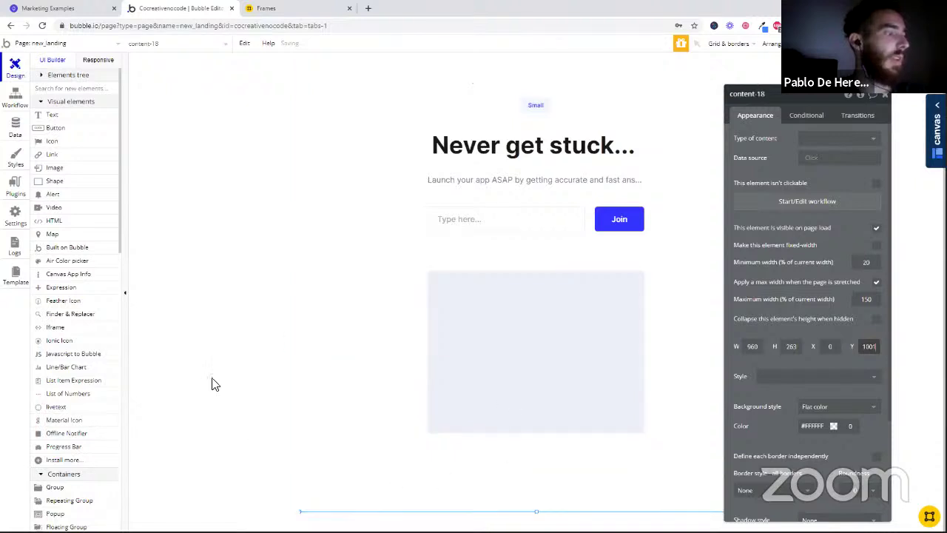
{"action": "left_click", "coordinate": [209, 374]}
{"action": "key", "text": "Escape"}
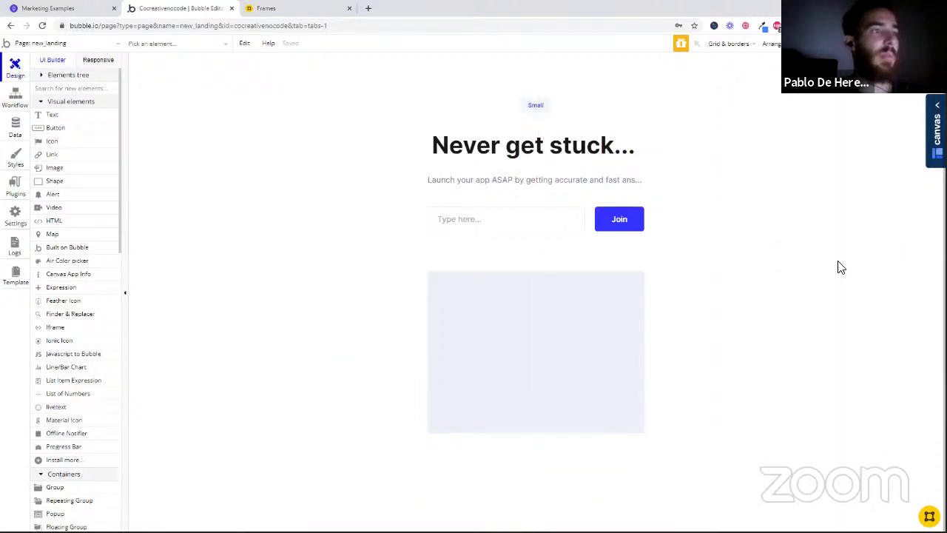
Step: Set the height of the new_landing page to 4000
{"action": "left_click", "coordinate": [838, 261]}
{"action": "double_click", "coordinate": [831, 235]}
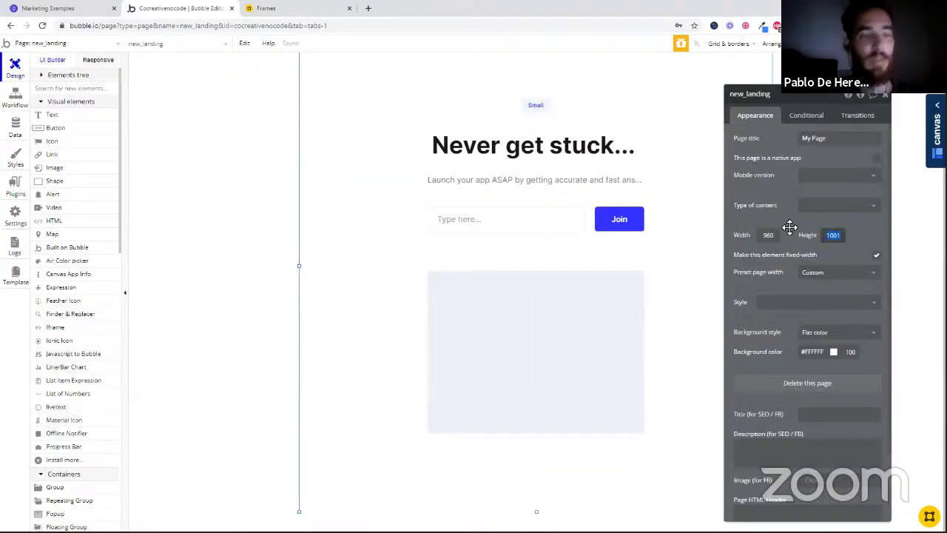
{"action": "type", "text": "4000"}
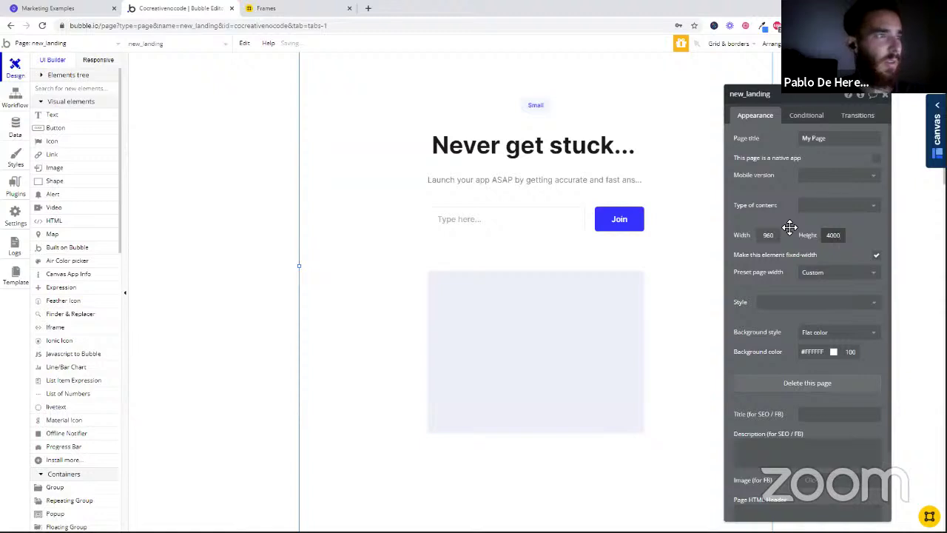
{"action": "key", "text": "Escape"}
Step: Check that content-18 sits below the hero, launch a preview of the page, and return to the editor
{"action": "scroll", "coordinate": [412, 244], "scroll_direction": "down", "scroll_amount": 4}
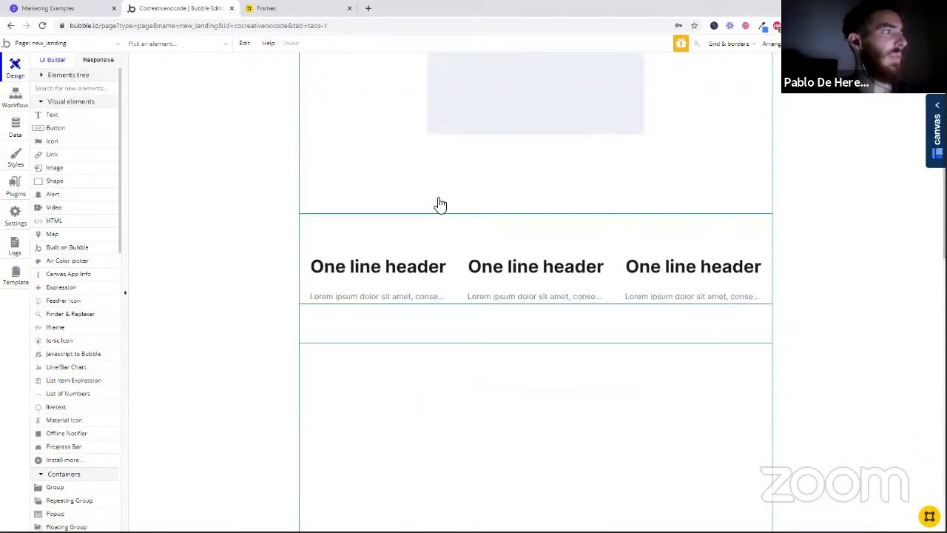
{"action": "left_click", "coordinate": [460, 336]}
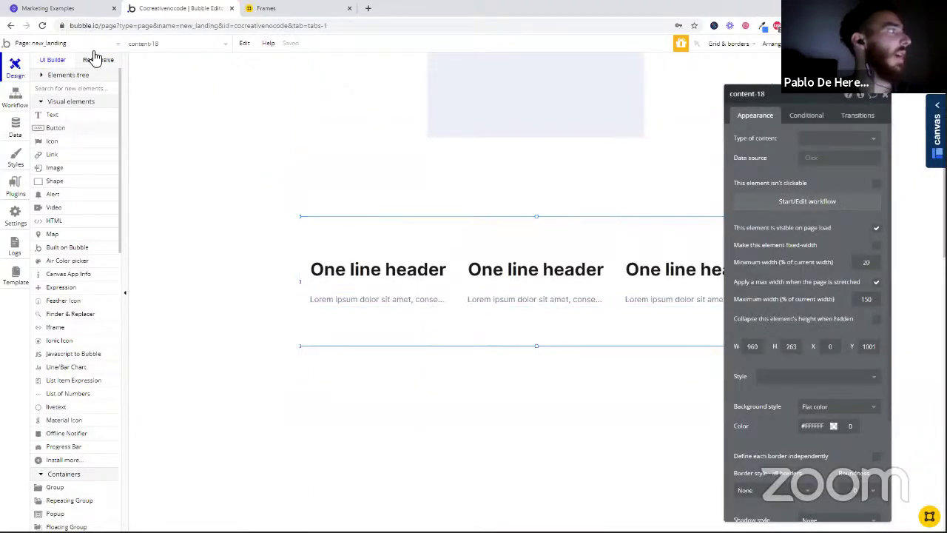
{"action": "left_click", "coordinate": [914, 46]}
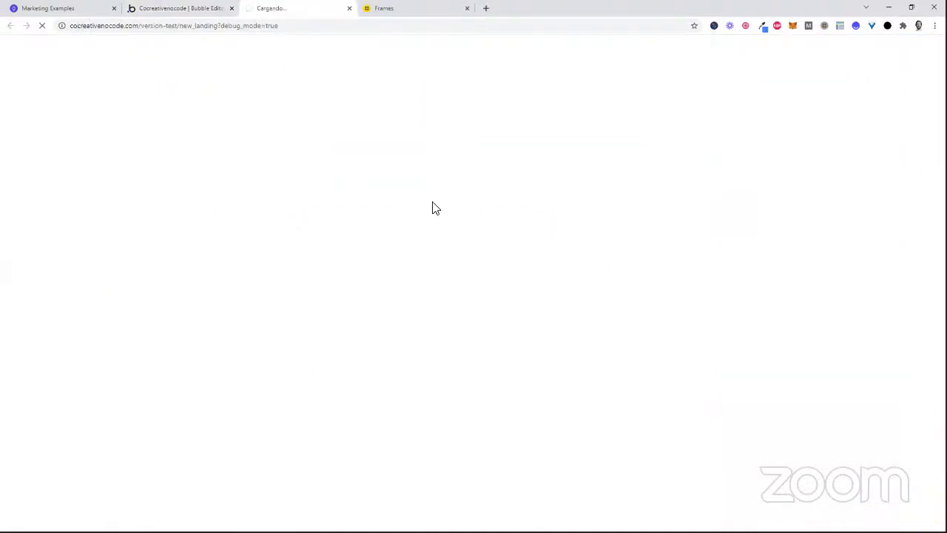
{"action": "left_click", "coordinate": [161, 7]}
Step: Change the first column's header in content-18 to "Office Hours"
{"action": "scroll", "coordinate": [508, 258], "scroll_direction": "down", "scroll_amount": 3}
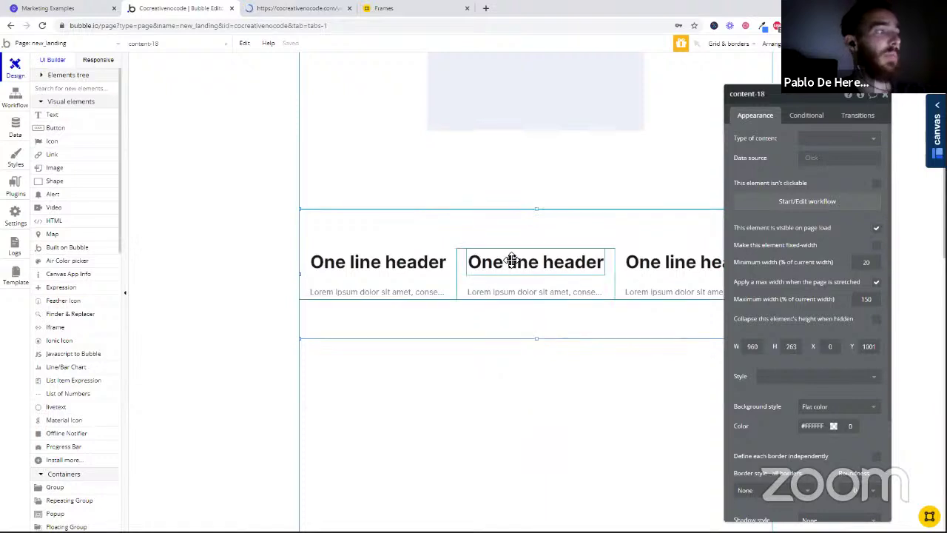
{"action": "left_click", "coordinate": [402, 177]}
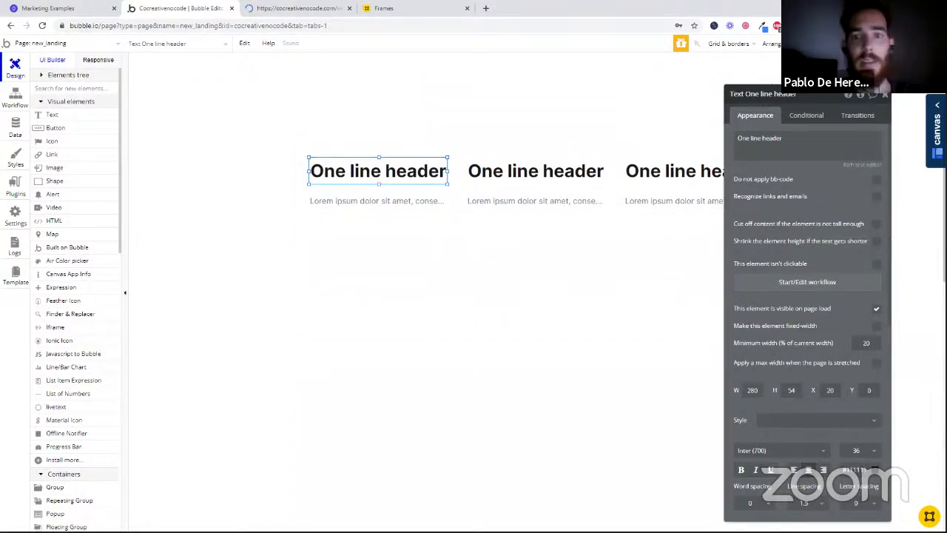
{"action": "triple_click", "coordinate": [757, 145]}
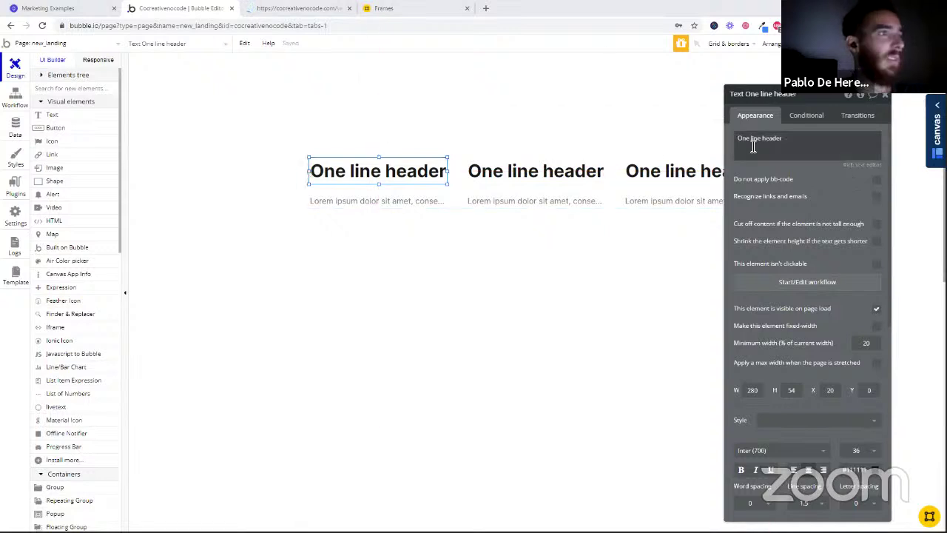
{"action": "type", "text": "Off"}
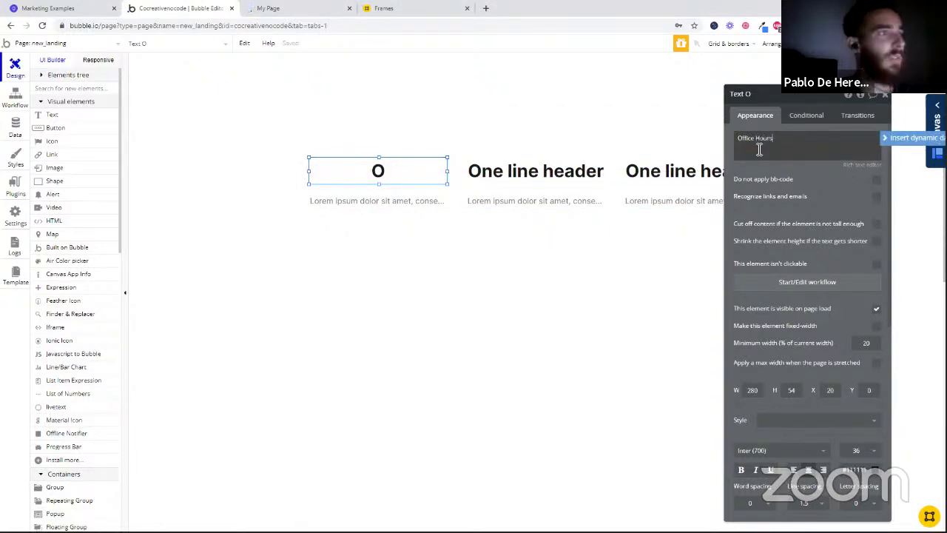
{"action": "type", "text": "ice Hours"}
Step: Change the second column's header to "The Vault" and the third column's header to "1-1 sessions"
{"action": "left_click", "coordinate": [511, 168]}
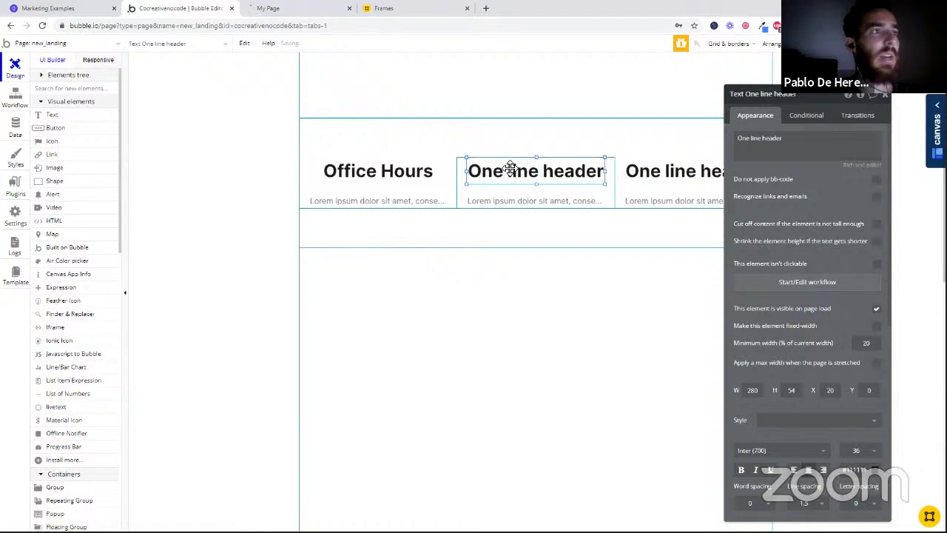
{"action": "triple_click", "coordinate": [767, 153]}
{"action": "type", "text": "The Vault"}
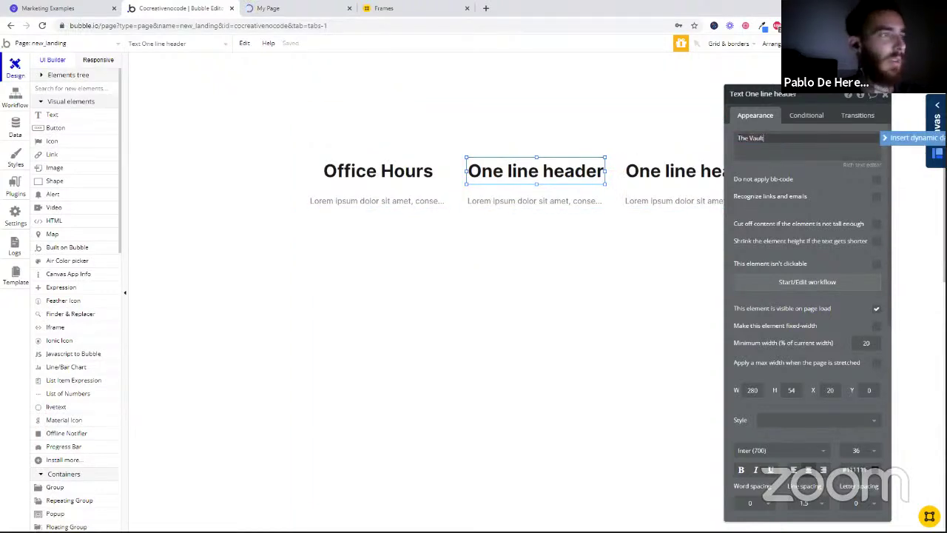
{"action": "left_click", "coordinate": [811, 193]}
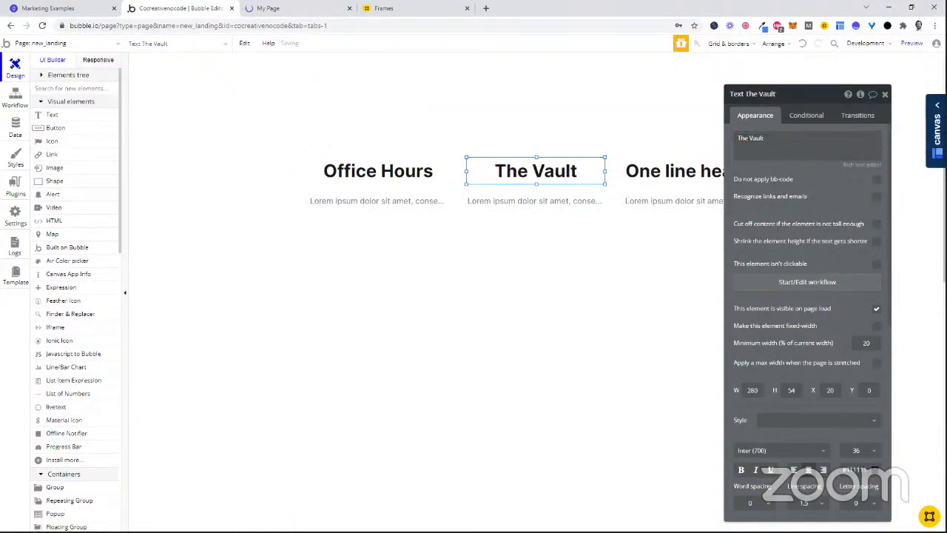
{"action": "left_click", "coordinate": [656, 181]}
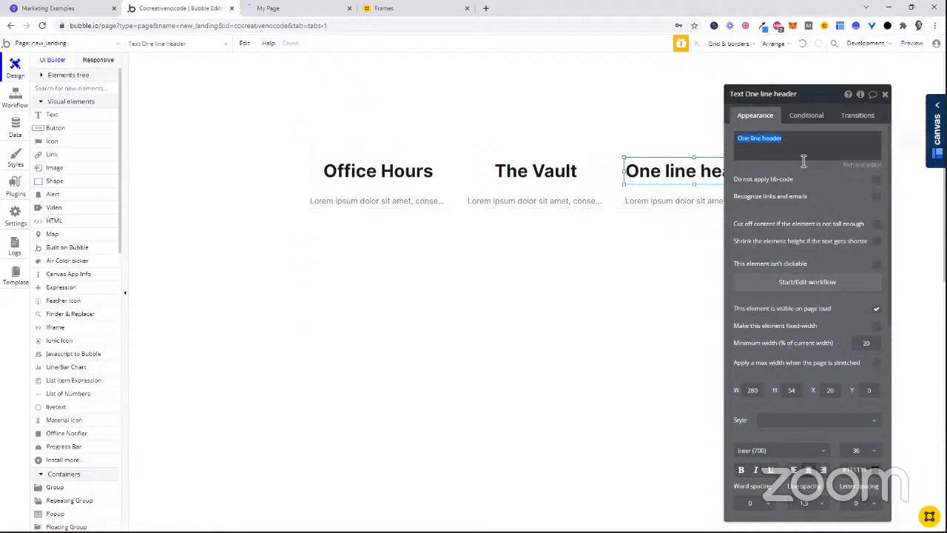
{"action": "type", "text": "T-1 sessions"}
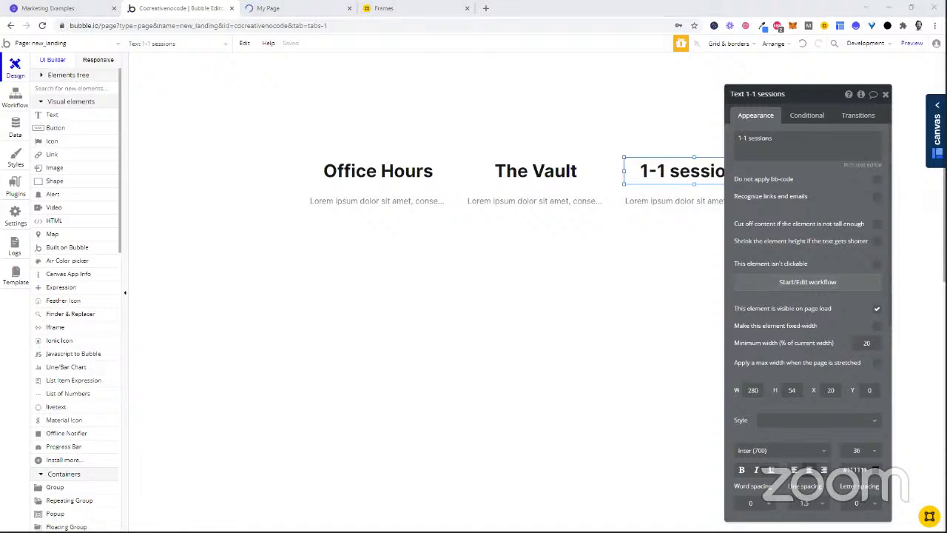
Step: Replace the description under Office Hours with "Daily Zoom sessions where you can ask questions to professional developers"
{"action": "left_click", "coordinate": [431, 202]}
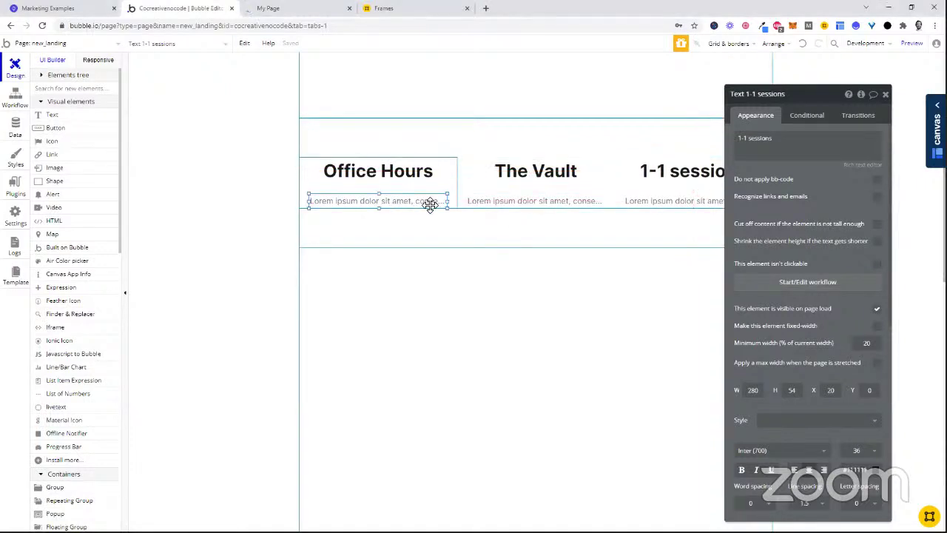
{"action": "left_click", "coordinate": [792, 148]}
{"action": "key", "text": "ctrl+a"}
{"action": "type", "text": "Daily Zoom sessions where you can ask questions to professional developers"}
{"action": "left_click", "coordinate": [831, 224]}
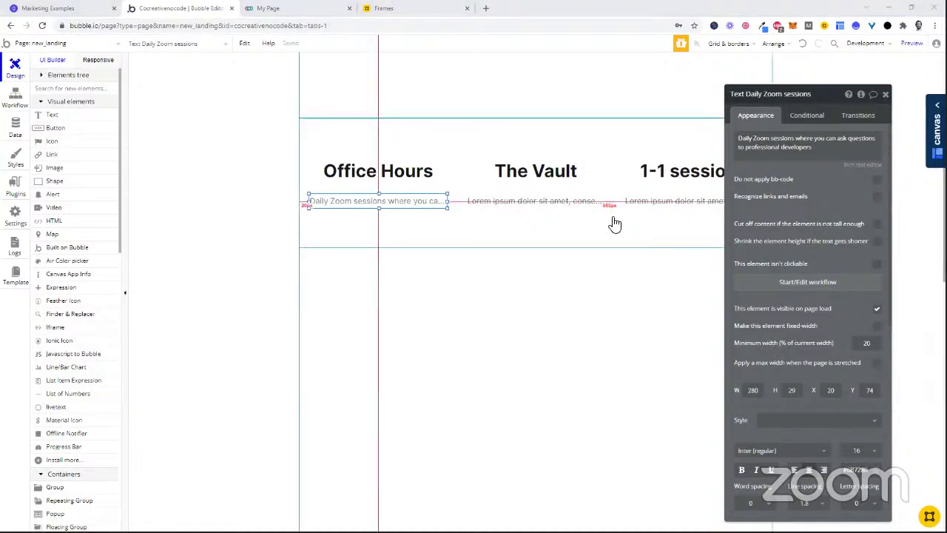
Step: Replace the description under The Vault with "Searchable database of questions & answers, based on real-life issues encountered by users just like you"
{"action": "left_click", "coordinate": [573, 205]}
{"action": "triple_click", "coordinate": [782, 147]}
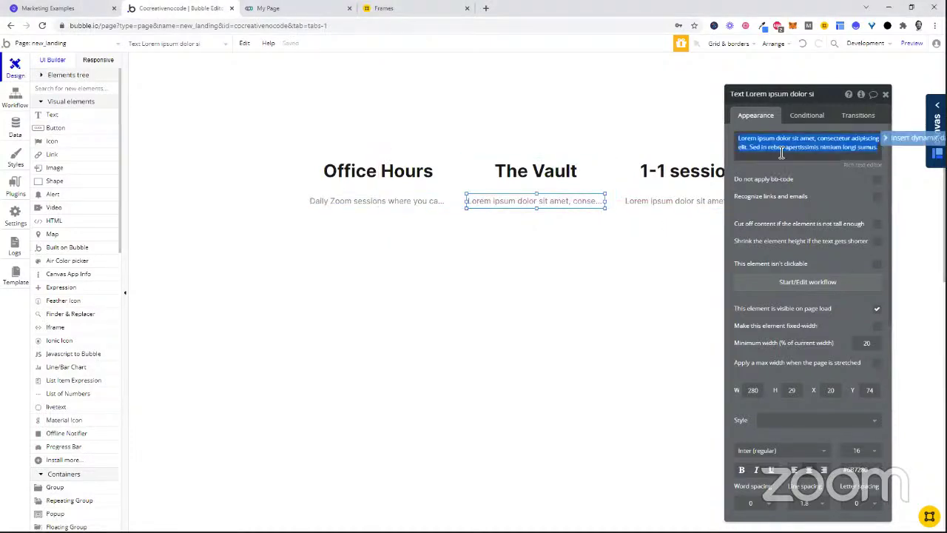
{"action": "type", "text": "Searchable database of questions & answers, based on real-life issues encountered by users just like you"}
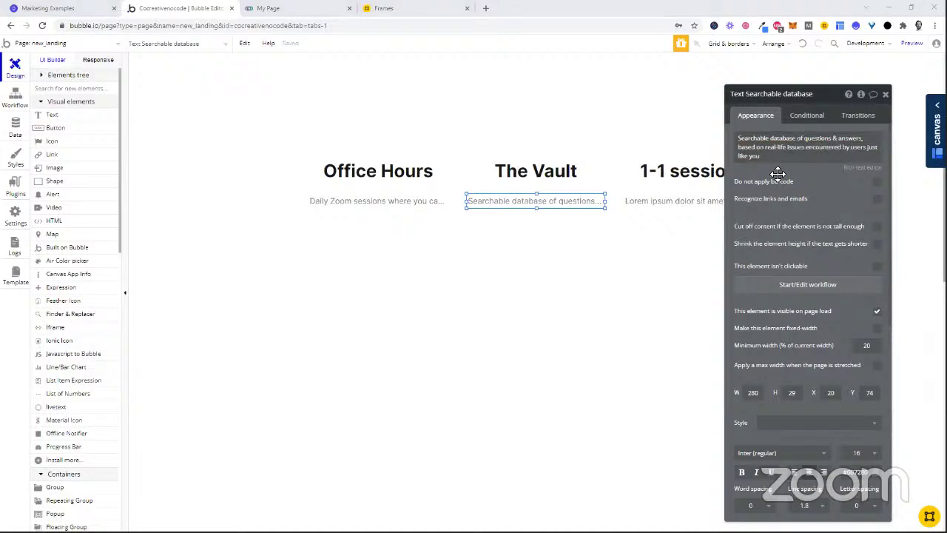
Step: Replace the placeholder description in the third column with "Book private coaching sessions", removing the leftover Lorem ipsum text
{"action": "left_click", "coordinate": [681, 201]}
{"action": "left_click", "coordinate": [677, 201]}
{"action": "left_click_drag", "start_coordinate": [802, 147], "coordinate": [737, 138]}
{"action": "type", "text": "Book private coaching sessions"}
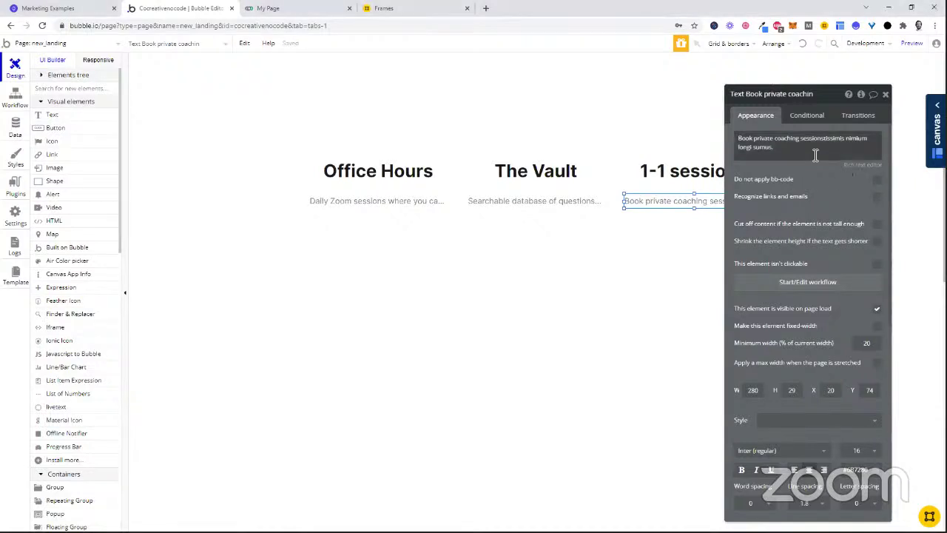
{"action": "left_click_drag", "start_coordinate": [815, 154], "coordinate": [823, 138]}
{"action": "key", "text": "BackSpace"}
{"action": "left_click", "coordinate": [806, 210]}
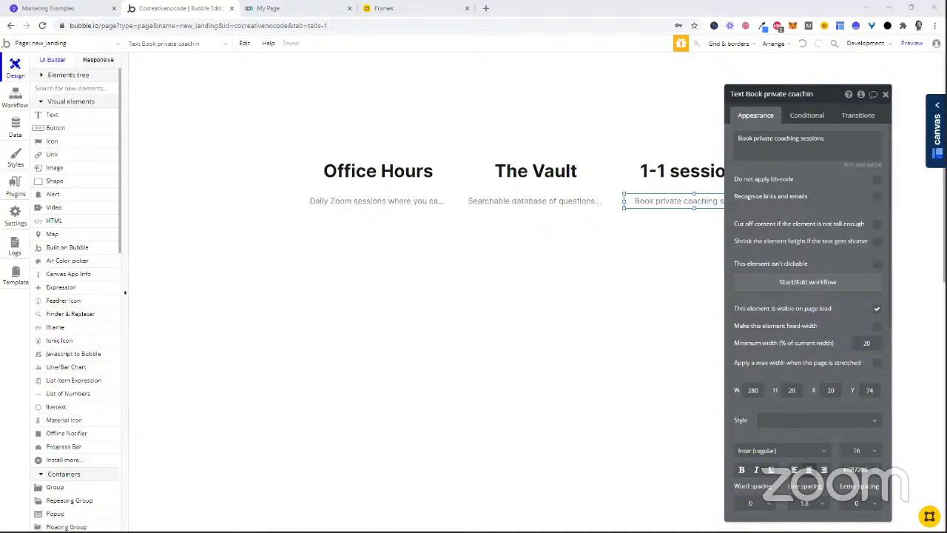
Step: Set the third column's description to "Still stuck? Schedule 1 on 1 help with one of our Bubble experts anytime."
{"action": "left_click", "coordinate": [850, 148]}
{"action": "key", "text": "ctrl+a"}
{"action": "type", "text": "Still stuck? Schedule 1 on 1 help with one of our Bubble experts anytime."}
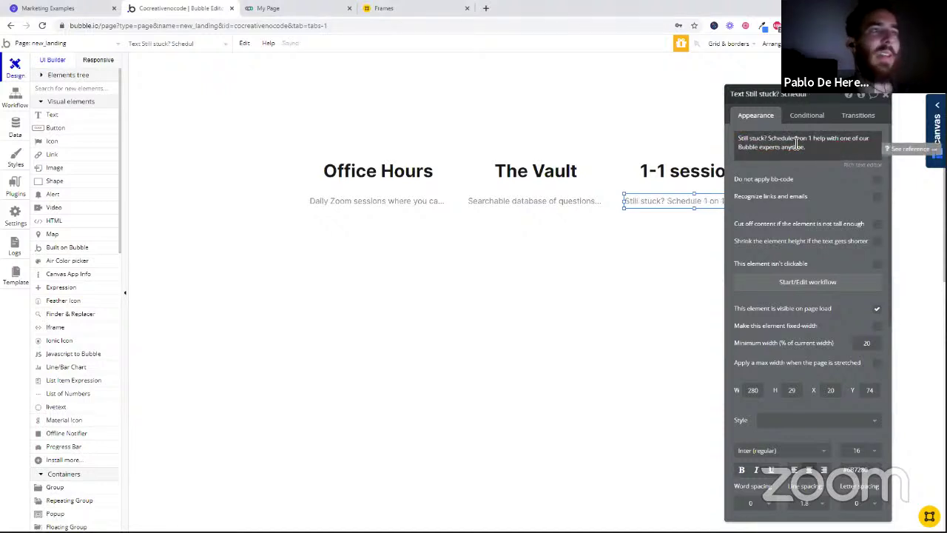
Step: Change the third column's header to "1 on 1 sessions"
{"action": "left_click", "coordinate": [656, 169]}
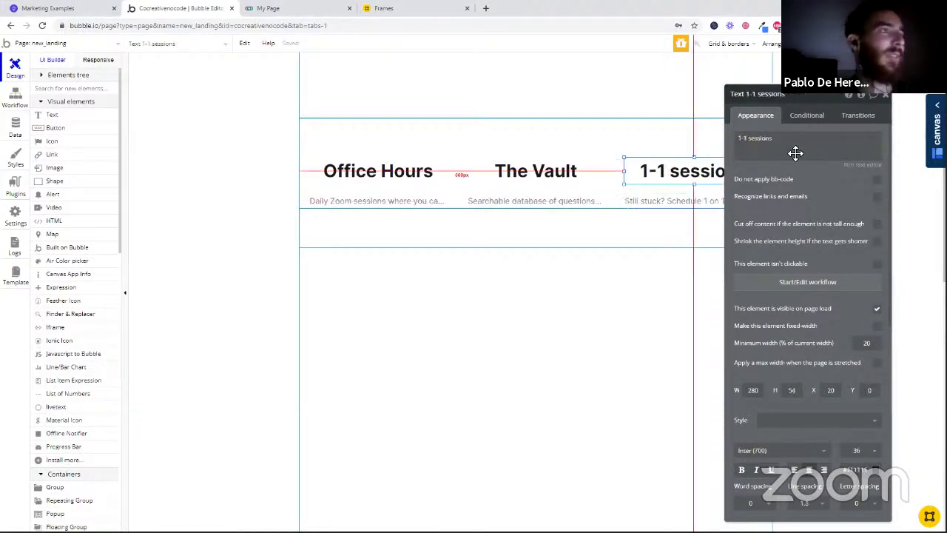
{"action": "triple_click", "coordinate": [769, 143]}
{"action": "left_click", "coordinate": [747, 141]}
{"action": "left_click_drag", "start_coordinate": [749, 140], "coordinate": [733, 138]}
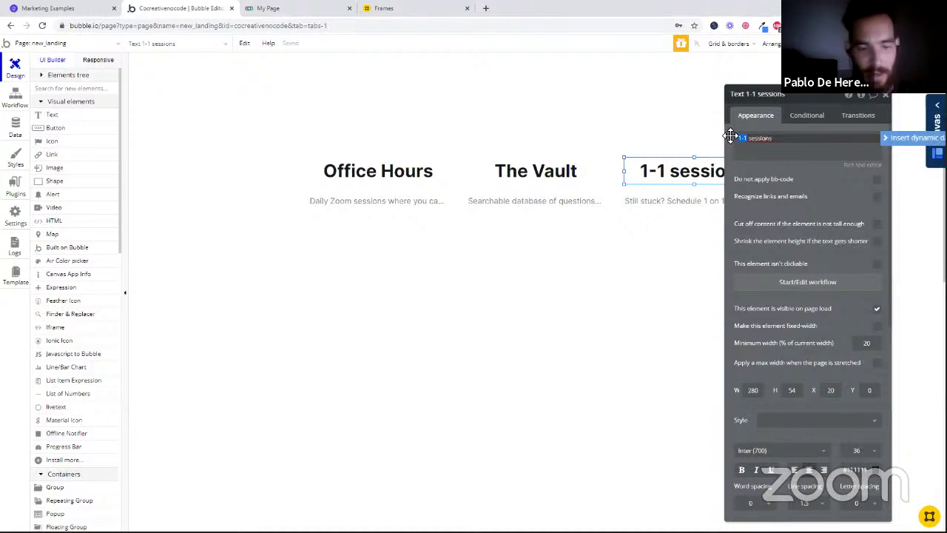
{"action": "type", "text": "1 on 1"}
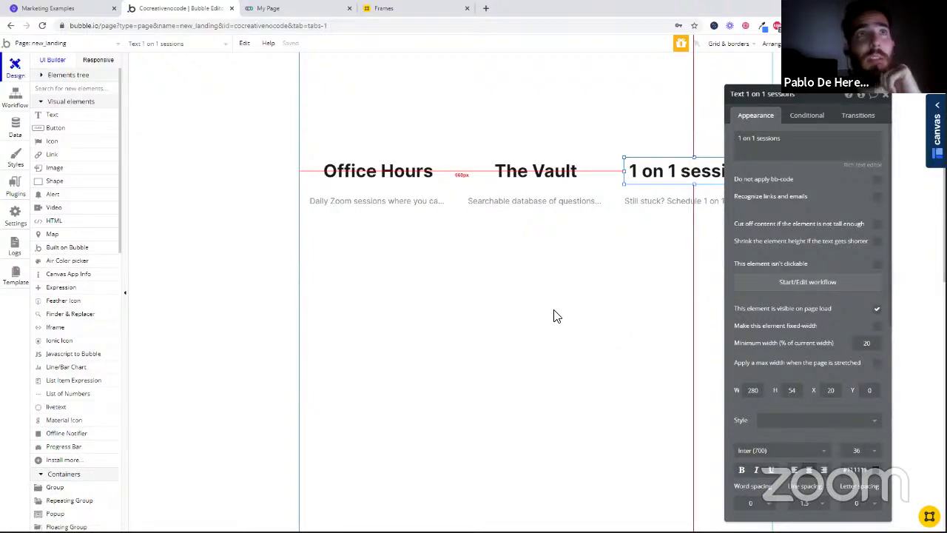
Step: Review the hero and three-column sections of new_landing in the editor and in the page preview
{"action": "scroll", "coordinate": [410, 238], "scroll_direction": "up", "scroll_amount": 6}
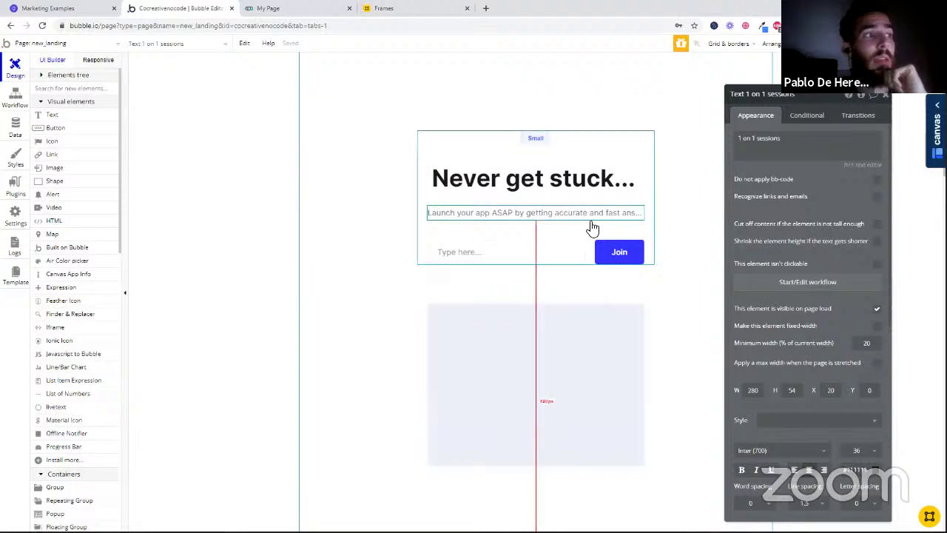
{"action": "scroll", "coordinate": [605, 214], "scroll_direction": "down", "scroll_amount": 1}
{"action": "scroll", "coordinate": [605, 214], "scroll_direction": "down", "scroll_amount": 1}
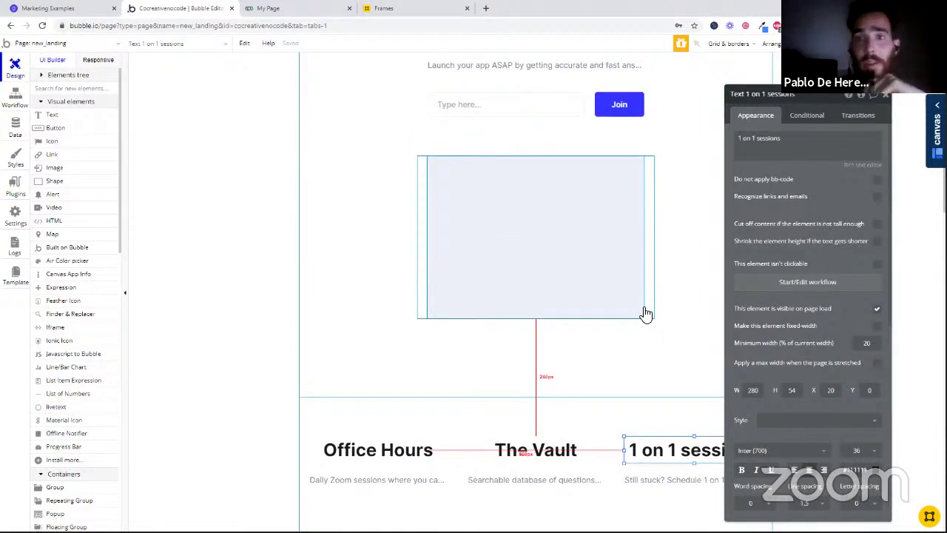
{"action": "scroll", "coordinate": [613, 359], "scroll_direction": "down", "scroll_amount": 5}
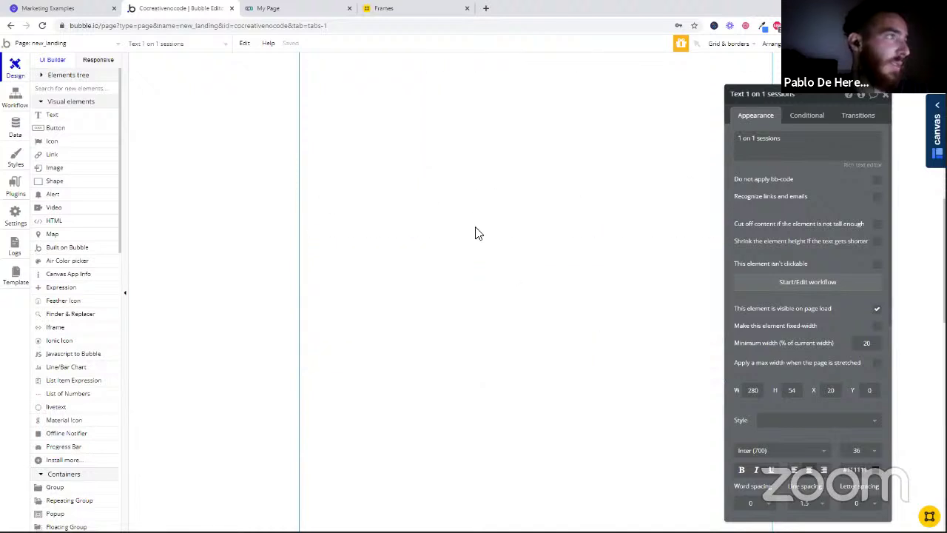
{"action": "left_click", "coordinate": [492, 246]}
{"action": "scroll", "coordinate": [518, 267], "scroll_direction": "up", "scroll_amount": 4}
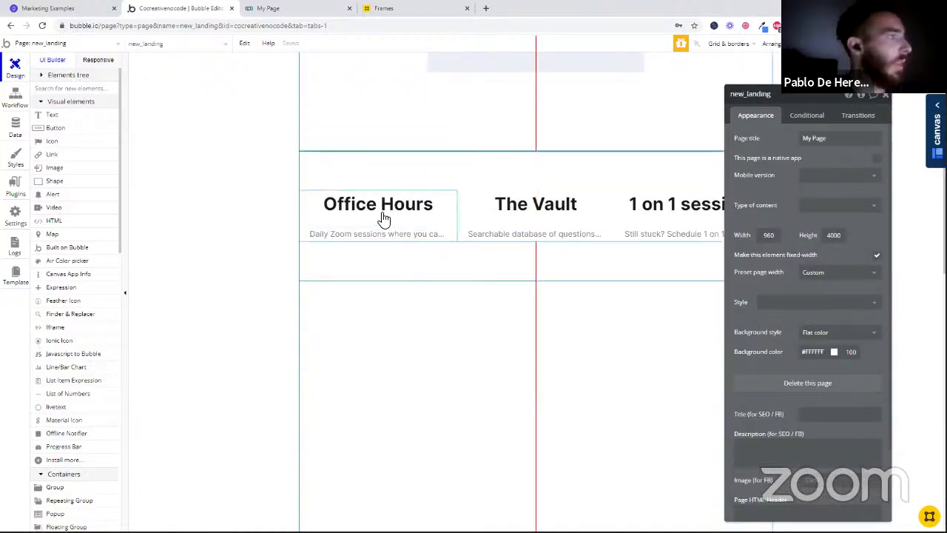
{"action": "left_click", "coordinate": [320, 7]}
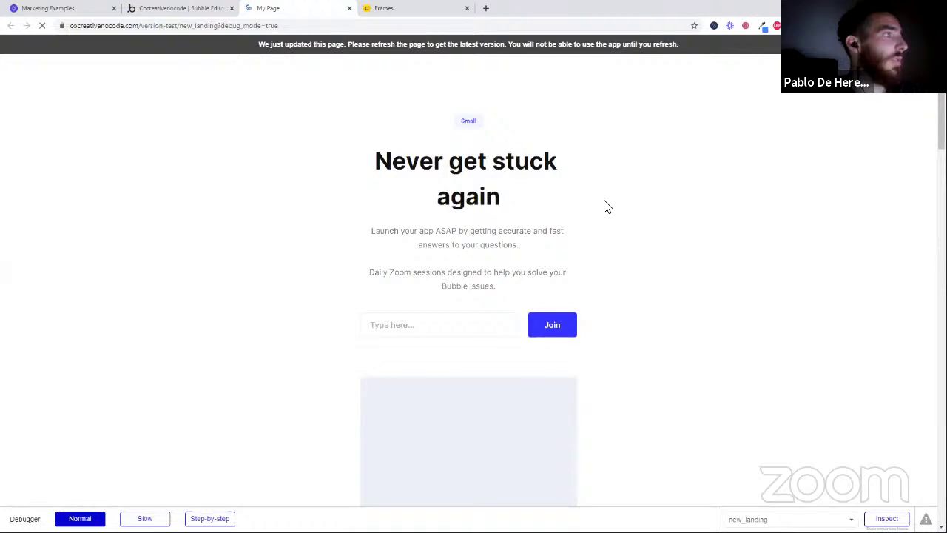
{"action": "scroll", "coordinate": [559, 212], "scroll_direction": "down", "scroll_amount": 3}
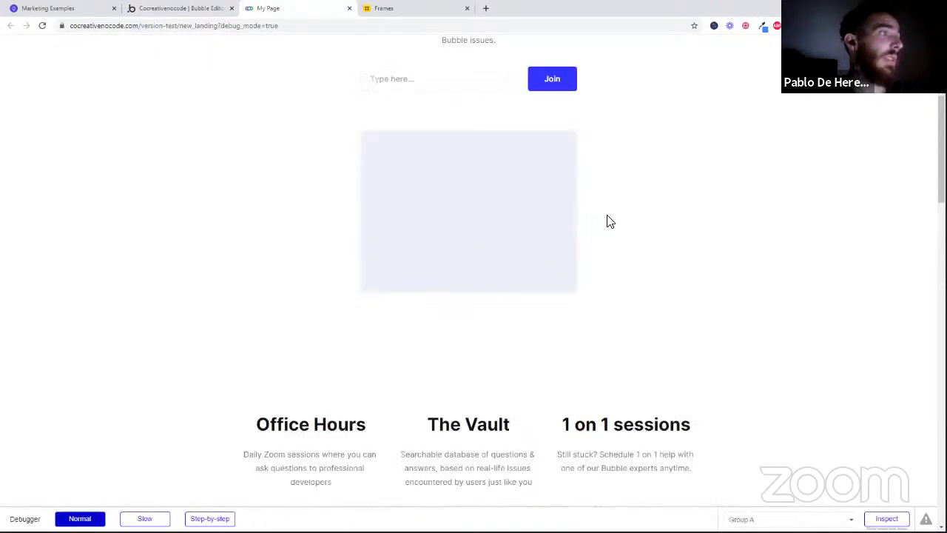
{"action": "scroll", "coordinate": [609, 220], "scroll_direction": "up", "scroll_amount": 3}
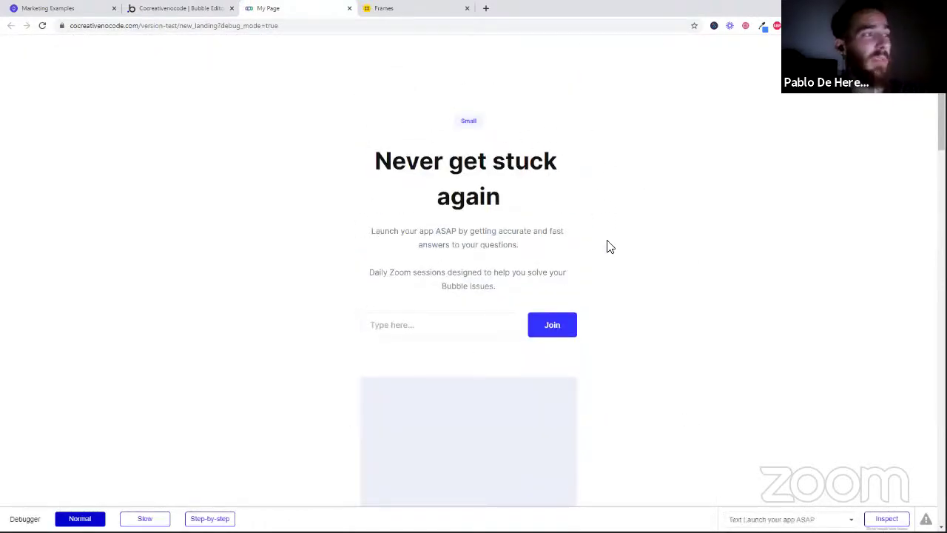
{"action": "left_click", "coordinate": [137, 7]}
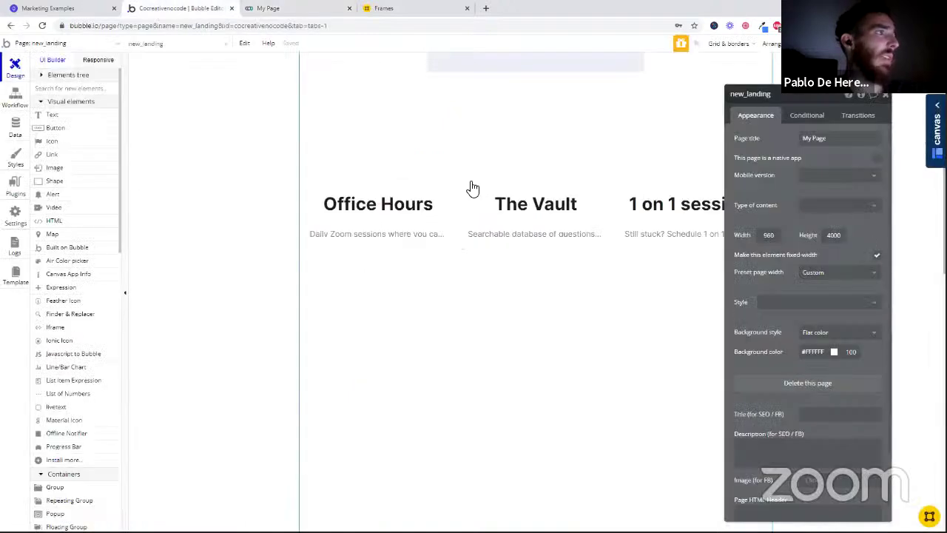
{"action": "scroll", "coordinate": [517, 196], "scroll_direction": "up", "scroll_amount": 10}
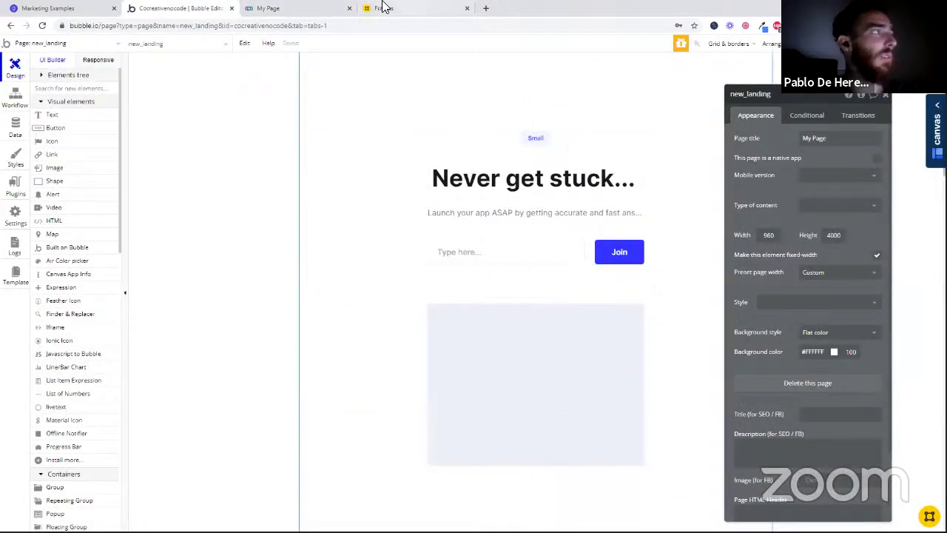
Step: Look over the page preview again and inspect it in the browser's developer tools at a 375 px mobile width
{"action": "left_click", "coordinate": [281, 8]}
{"action": "right_click", "coordinate": [654, 273]}
{"action": "left_click", "coordinate": [651, 187]}
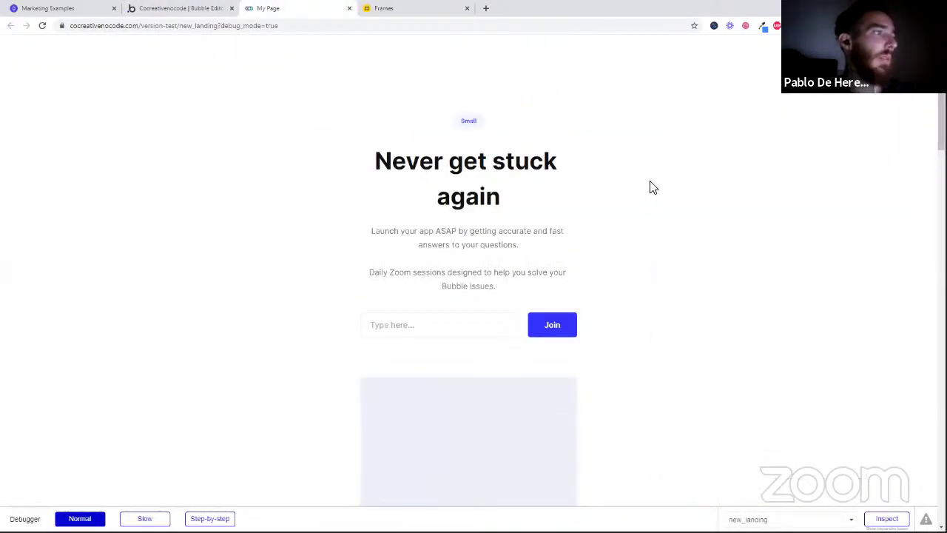
{"action": "scroll", "coordinate": [638, 236], "scroll_direction": "down", "scroll_amount": 5}
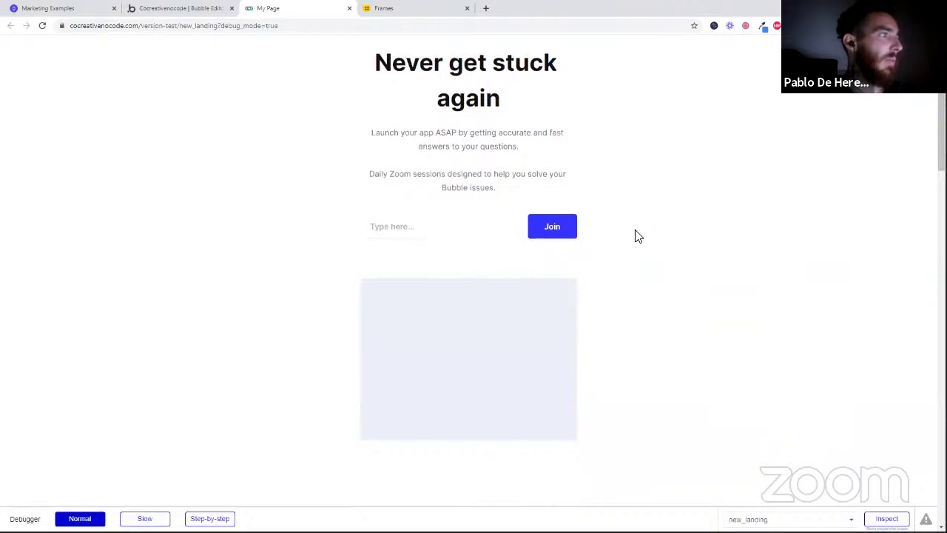
{"action": "scroll", "coordinate": [636, 236], "scroll_direction": "down", "scroll_amount": 2}
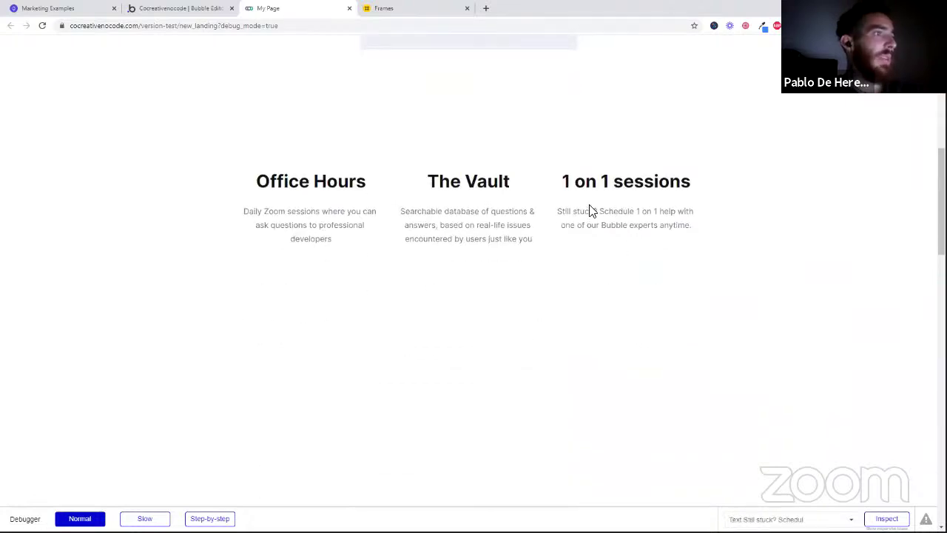
{"action": "scroll", "coordinate": [614, 192], "scroll_direction": "up", "scroll_amount": 6}
{"action": "right_click", "coordinate": [639, 159]}
{"action": "left_click", "coordinate": [674, 364]}
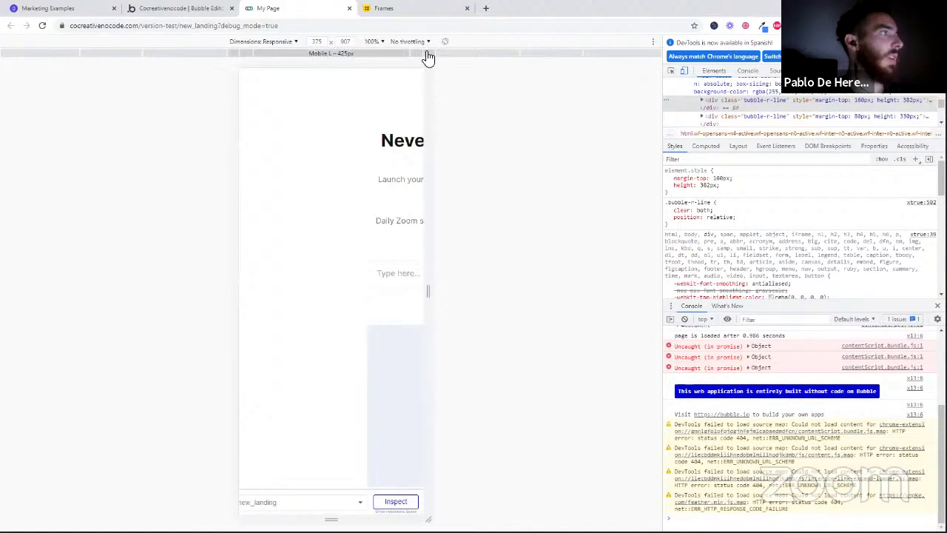
Step: Turn off the fixed-width setting of the new_landing page and reload its preview
{"action": "left_click", "coordinate": [170, 8]}
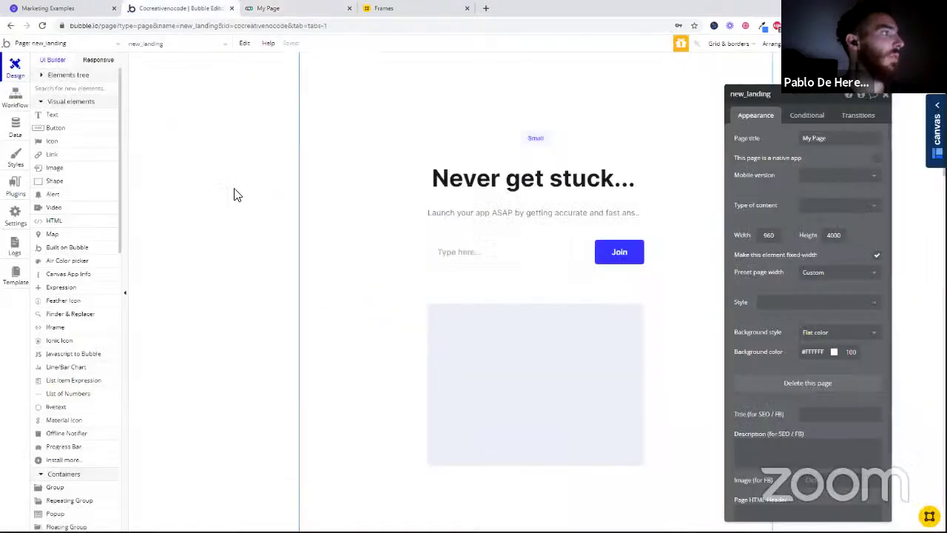
{"action": "left_click", "coordinate": [876, 254]}
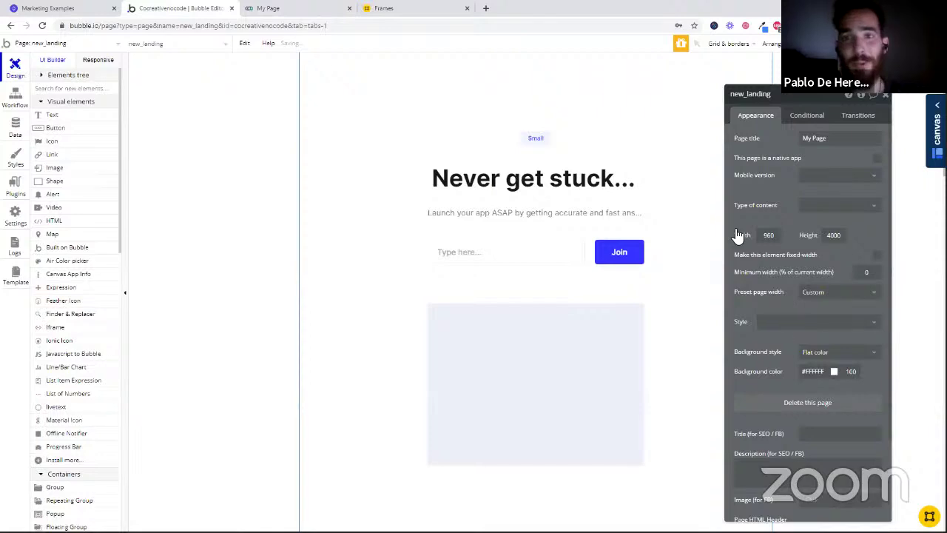
{"action": "left_click", "coordinate": [268, 8]}
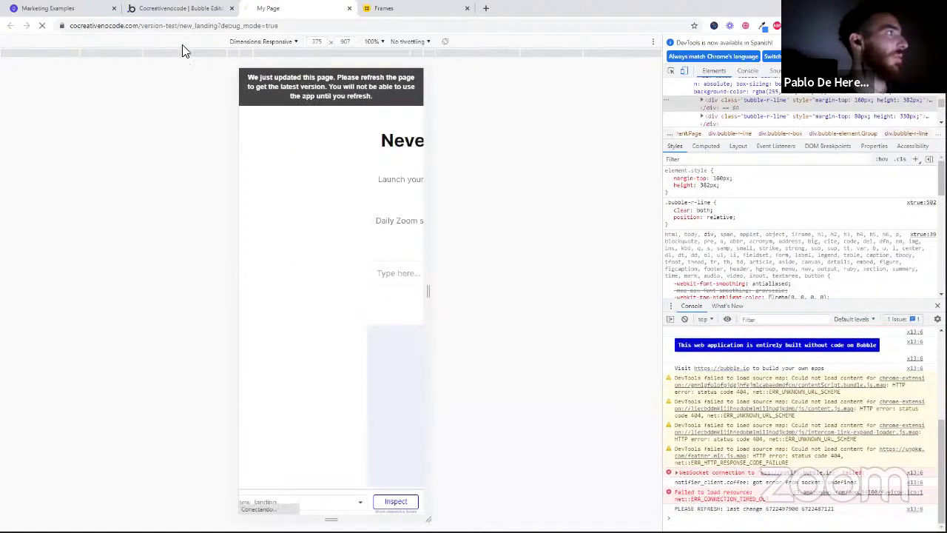
{"action": "left_click", "coordinate": [179, 8]}
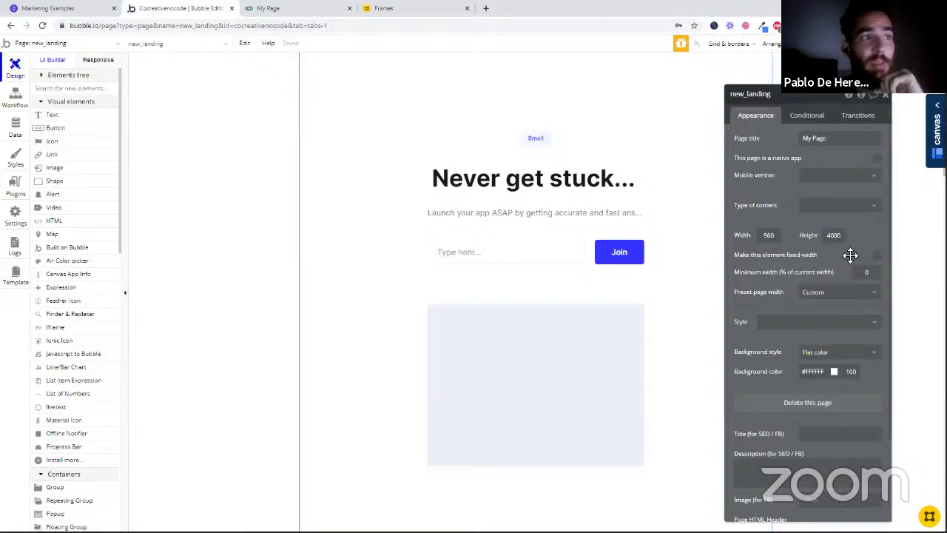
{"action": "left_click", "coordinate": [300, 8]}
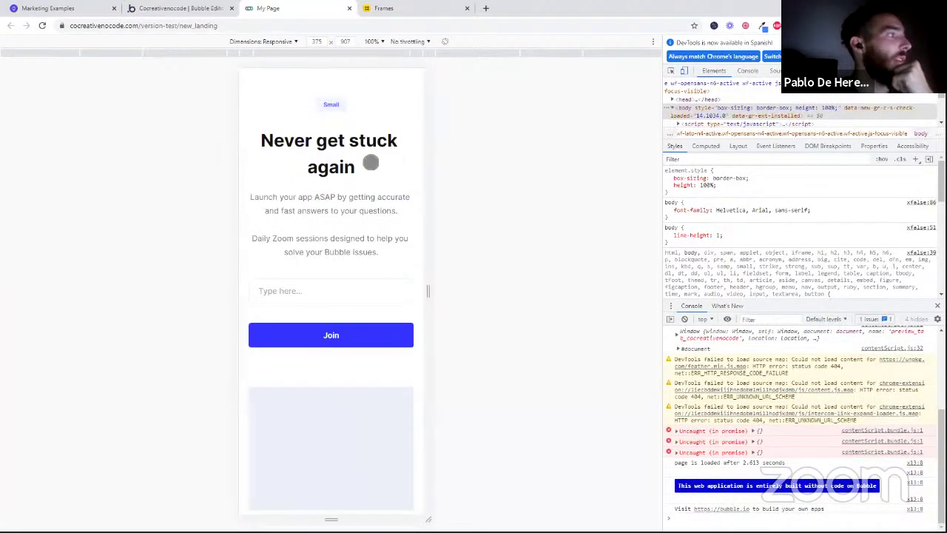
Step: Examine how the hero, image placeholder and three content columns stack in the 375 px mobile preview
{"action": "scroll", "coordinate": [371, 162], "scroll_direction": "down", "scroll_amount": 7}
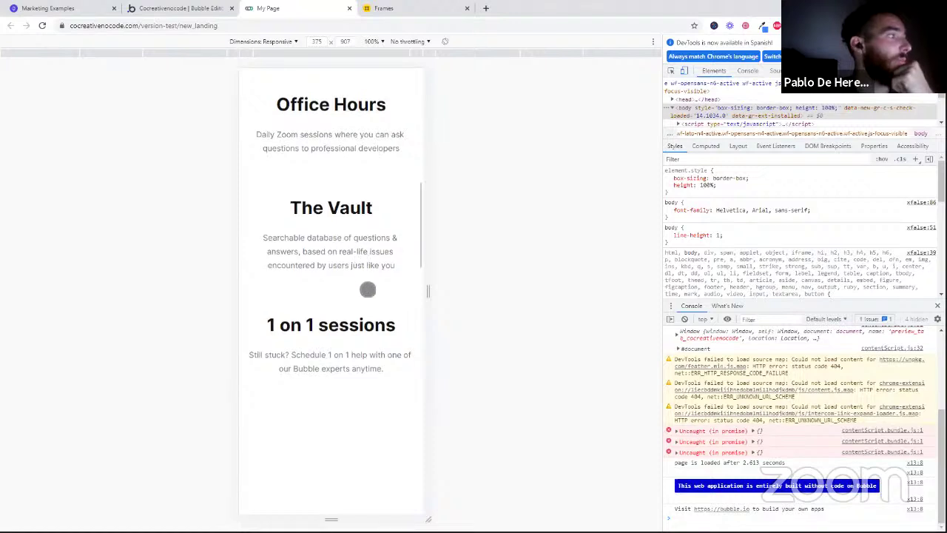
{"action": "scroll", "coordinate": [368, 290], "scroll_direction": "up", "scroll_amount": 5}
{"action": "scroll", "coordinate": [369, 291], "scroll_direction": "up", "scroll_amount": 2}
{"action": "scroll", "coordinate": [363, 245], "scroll_direction": "down", "scroll_amount": 2}
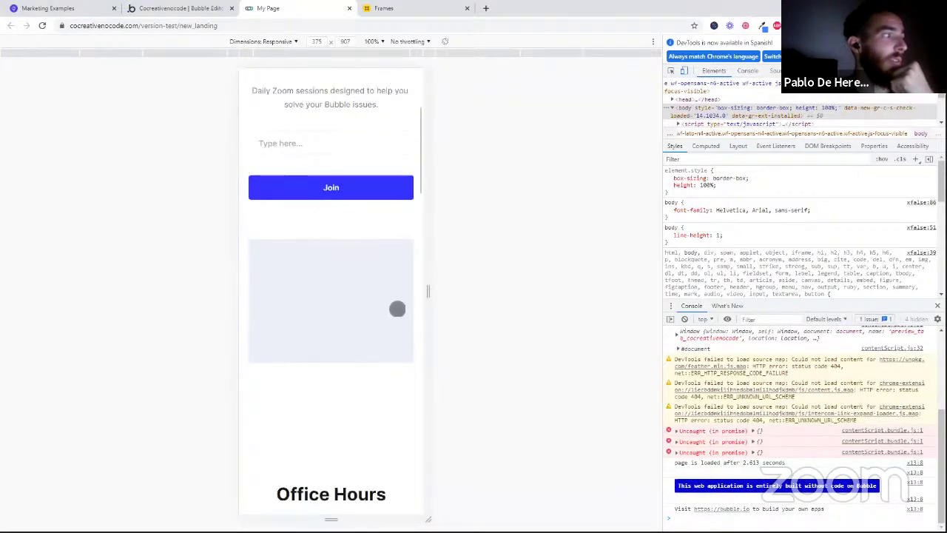
{"action": "scroll", "coordinate": [357, 310], "scroll_direction": "up", "scroll_amount": 2}
{"action": "scroll", "coordinate": [366, 203], "scroll_direction": "down", "scroll_amount": 6}
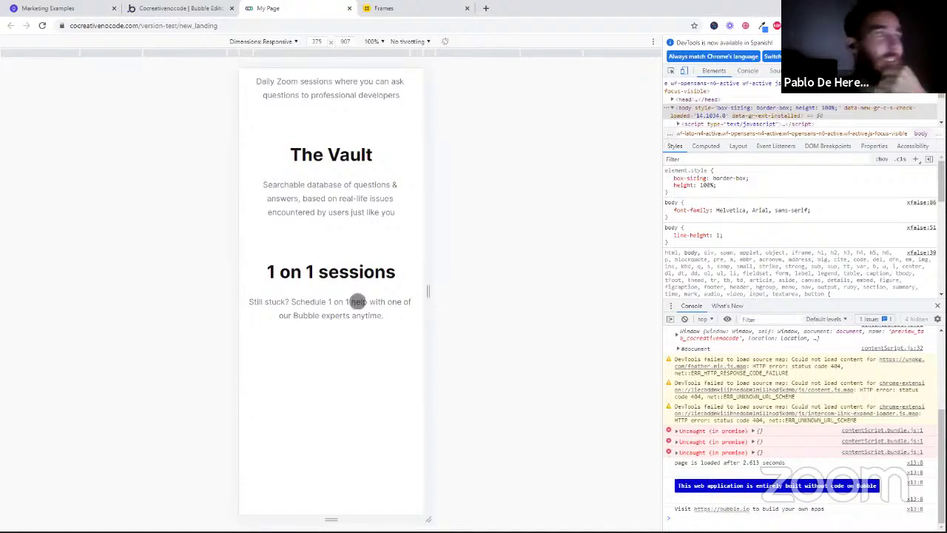
{"action": "scroll", "coordinate": [346, 260], "scroll_direction": "up", "scroll_amount": 3}
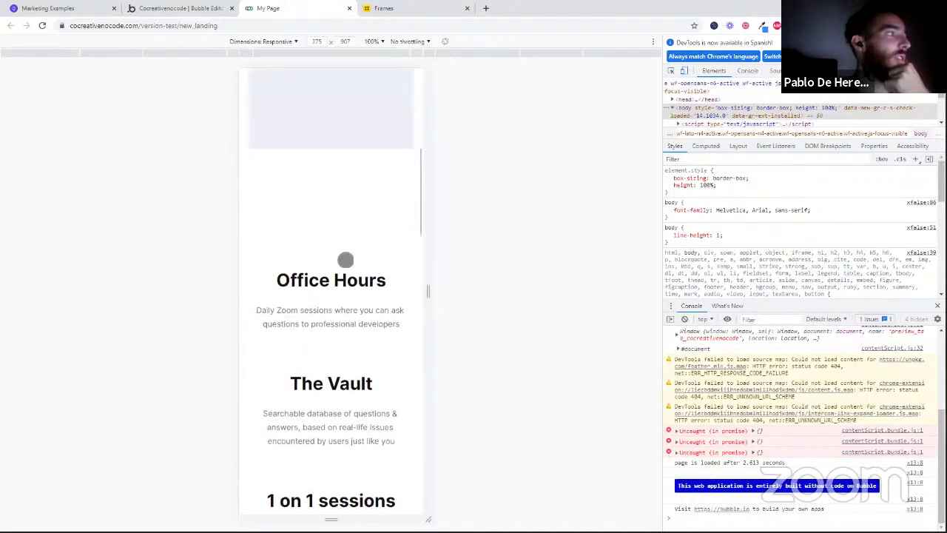
Step: Check the page layout from the hero to the content columns at a 768 px tablet width
{"action": "left_click", "coordinate": [454, 58]}
{"action": "scroll", "coordinate": [436, 261], "scroll_direction": "up", "scroll_amount": 3}
{"action": "scroll", "coordinate": [429, 264], "scroll_direction": "up", "scroll_amount": 2}
{"action": "scroll", "coordinate": [428, 264], "scroll_direction": "down", "scroll_amount": 5}
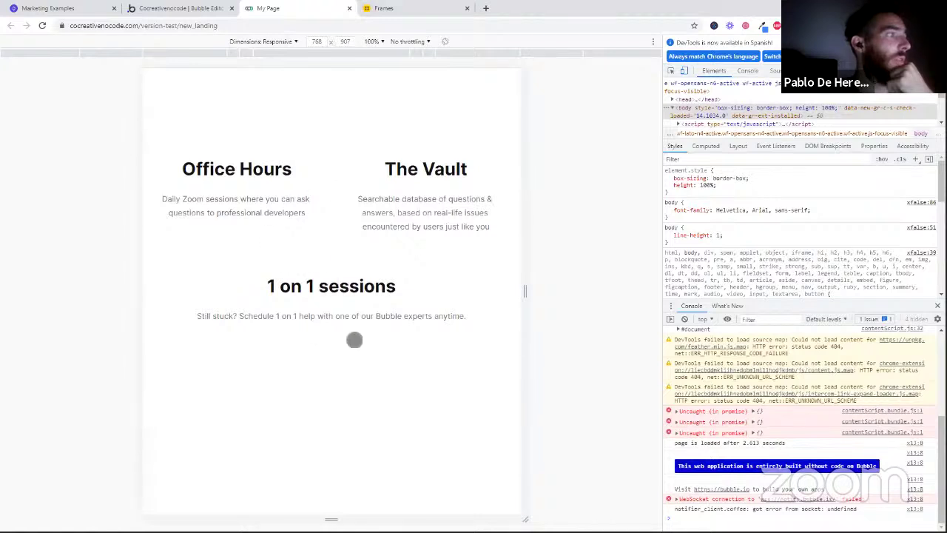
{"action": "scroll", "coordinate": [378, 277], "scroll_direction": "up", "scroll_amount": 2}
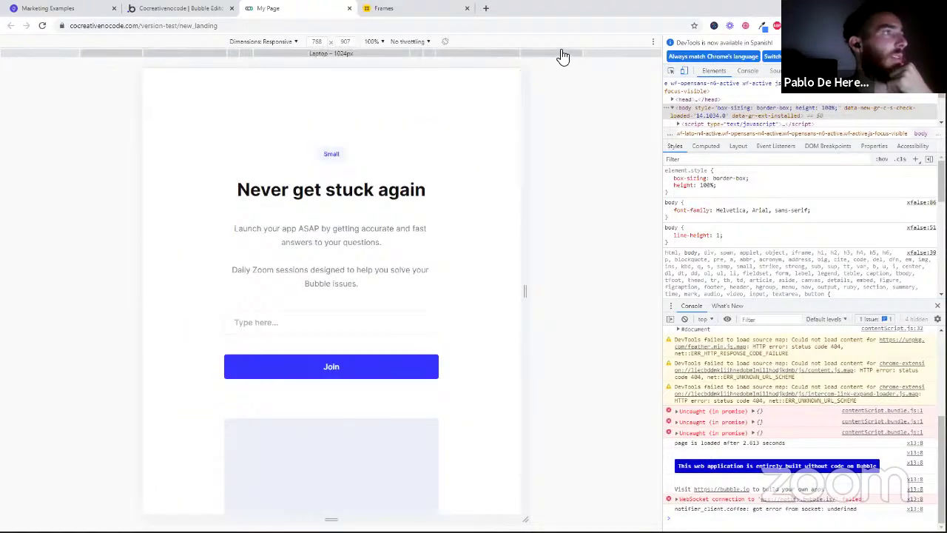
Step: Check the layout at laptop widths of 1024 and 1440 px, then close the developer tools and view the full-width preview
{"action": "left_click", "coordinate": [562, 53]}
{"action": "left_click", "coordinate": [637, 53]}
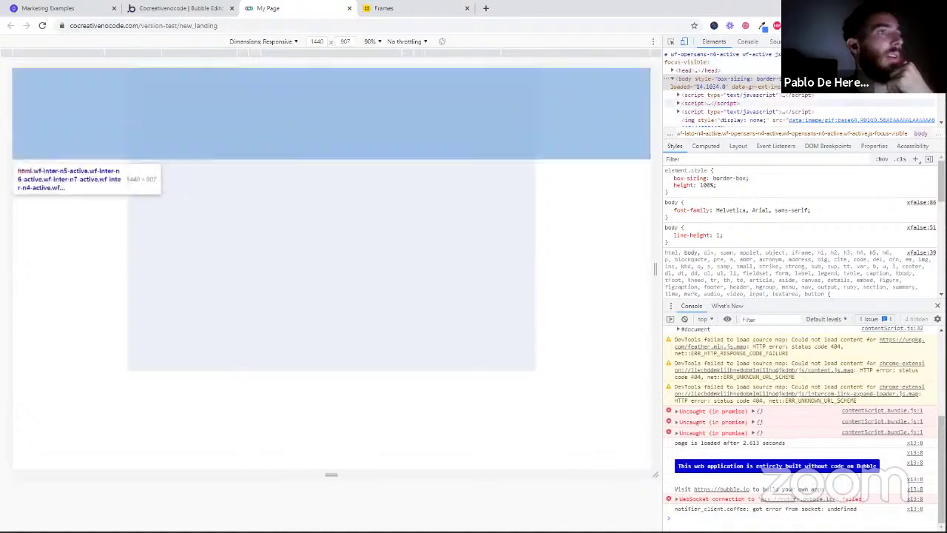
{"action": "key", "text": "F12"}
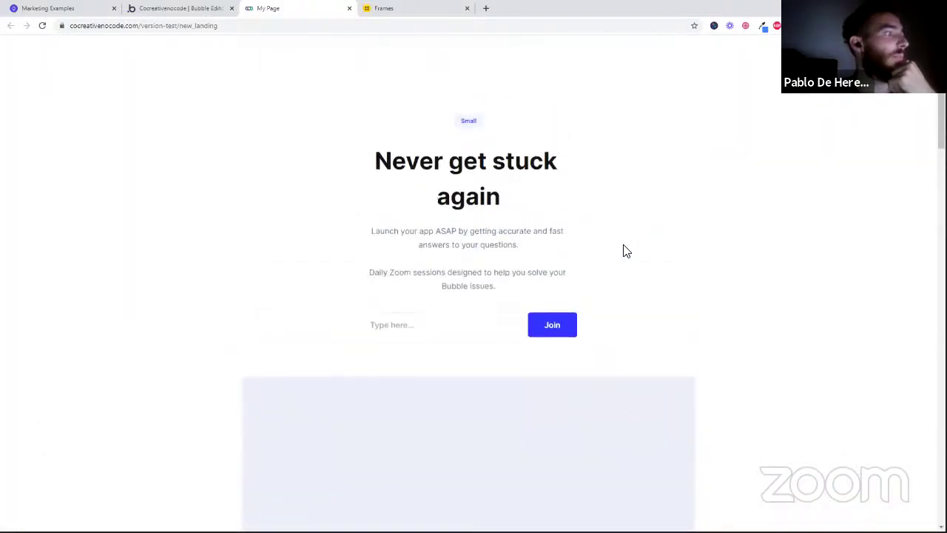
{"action": "scroll", "coordinate": [624, 249], "scroll_direction": "down", "scroll_amount": 3}
Step: Return to the Bubble editor and move the page's property editor clear of the component library and the third column
{"action": "left_click", "coordinate": [164, 7]}
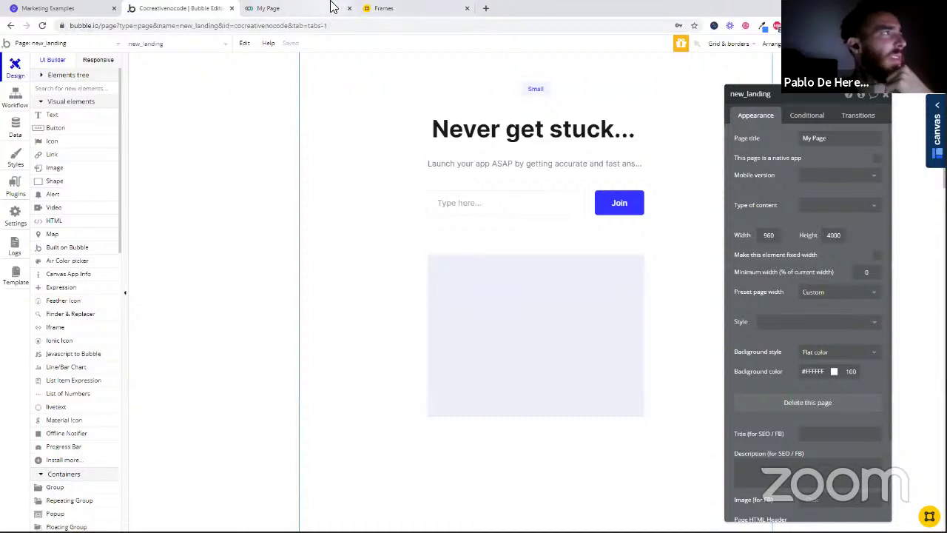
{"action": "scroll", "coordinate": [523, 281], "scroll_direction": "down", "scroll_amount": 1}
{"action": "scroll", "coordinate": [523, 281], "scroll_direction": "down", "scroll_amount": 4}
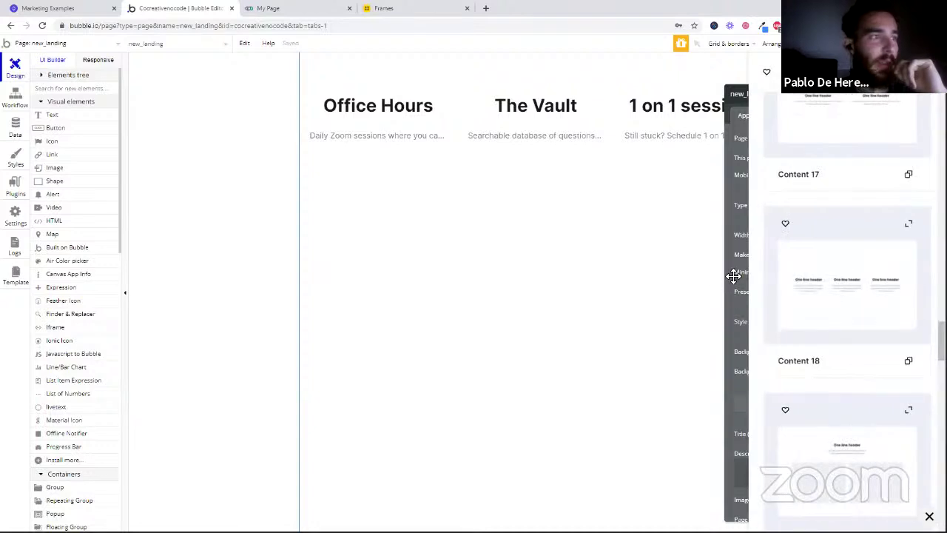
{"action": "double_click", "coordinate": [266, 244]}
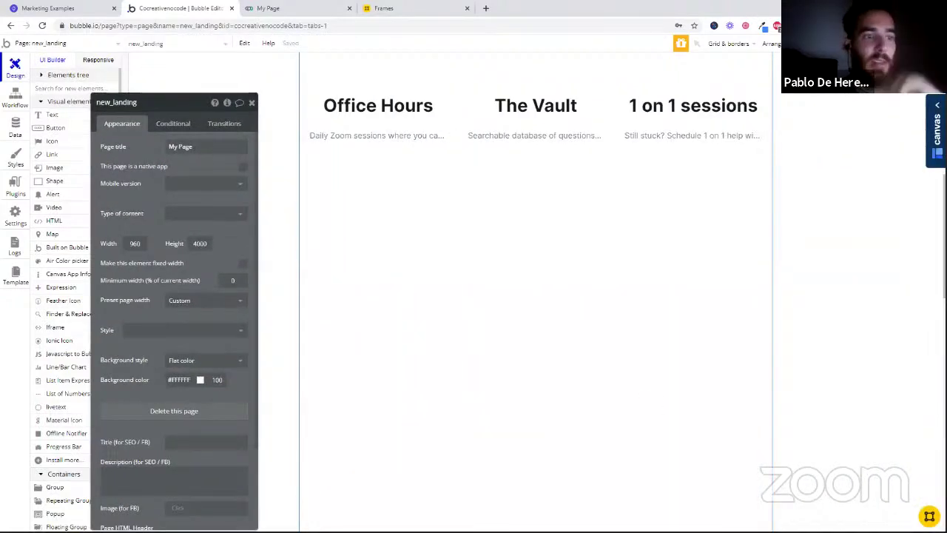
Step: Browse the Pricing components in the Frames library and copy Pricing 02
{"action": "left_click", "coordinate": [928, 514]}
{"action": "scroll", "coordinate": [877, 336], "scroll_direction": "down", "scroll_amount": 3}
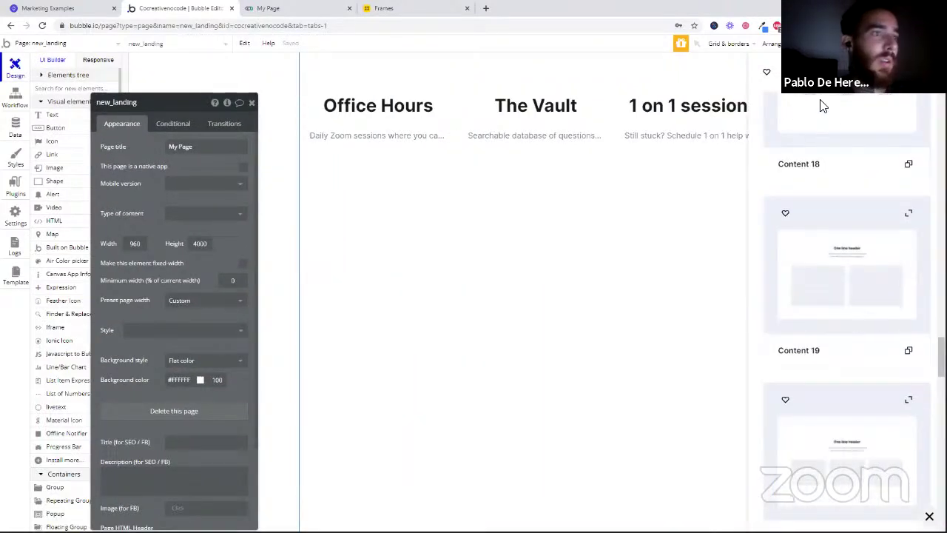
{"action": "scroll", "coordinate": [818, 123], "scroll_direction": "up", "scroll_amount": 10}
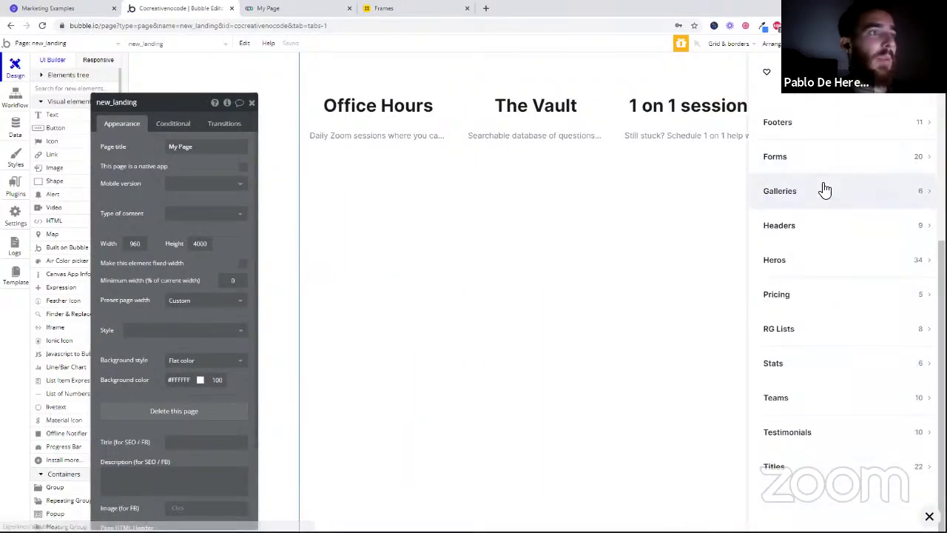
{"action": "left_click", "coordinate": [809, 294]}
{"action": "scroll", "coordinate": [840, 300], "scroll_direction": "down", "scroll_amount": 3}
{"action": "scroll", "coordinate": [838, 292], "scroll_direction": "down", "scroll_amount": 5}
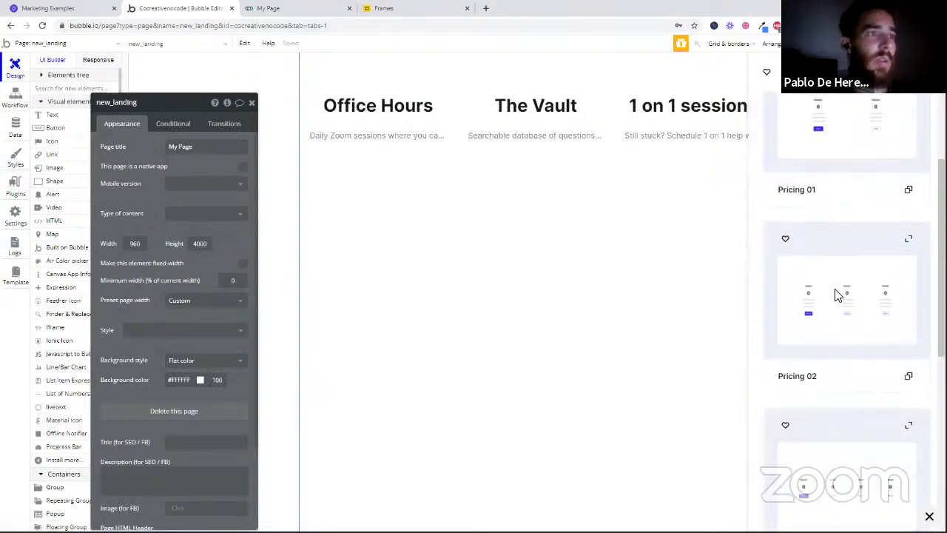
{"action": "scroll", "coordinate": [851, 278], "scroll_direction": "up", "scroll_amount": 6}
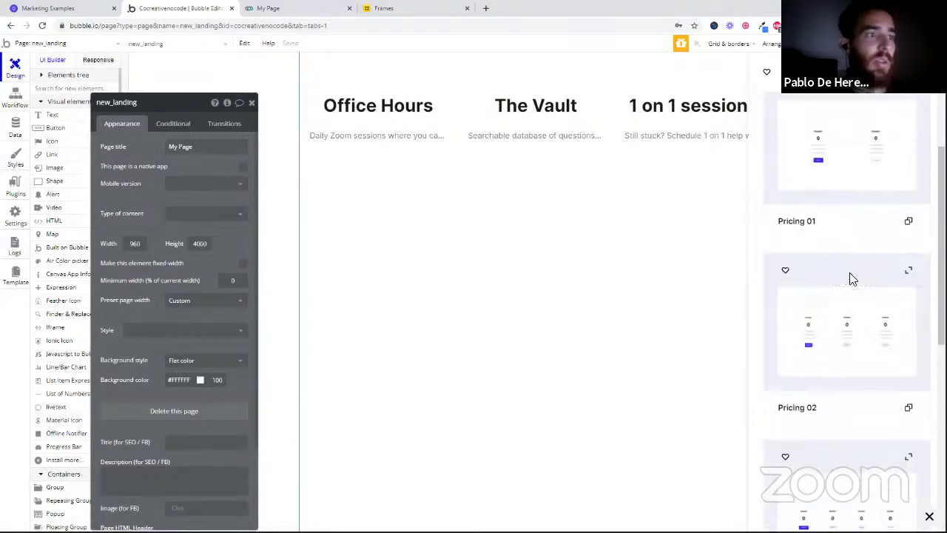
{"action": "scroll", "coordinate": [879, 336], "scroll_direction": "up", "scroll_amount": 2}
{"action": "scroll", "coordinate": [906, 414], "scroll_direction": "down", "scroll_amount": 2}
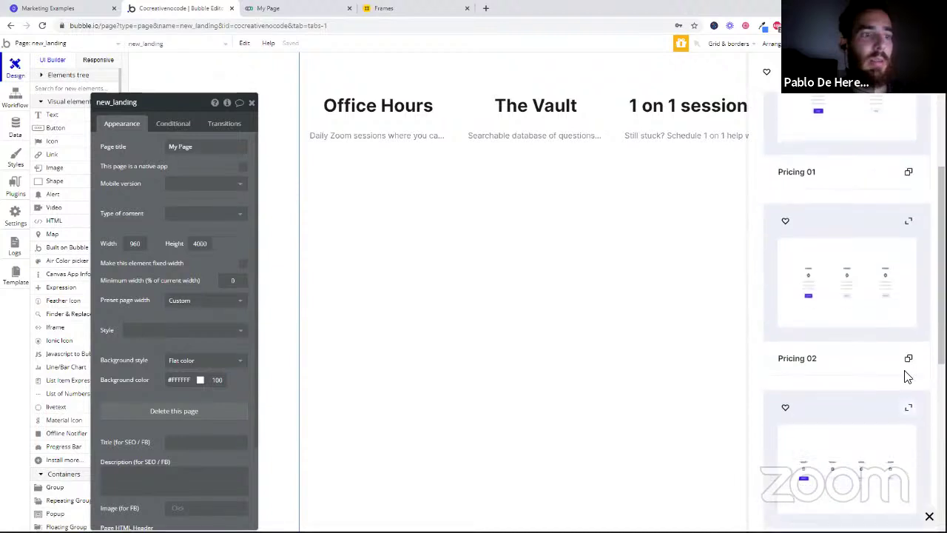
{"action": "left_click", "coordinate": [908, 365]}
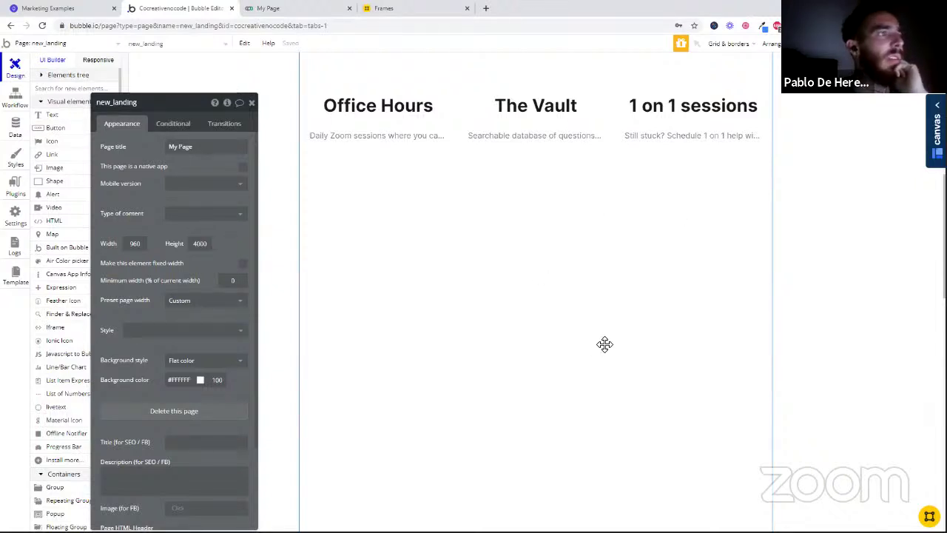
{"action": "left_click", "coordinate": [929, 516]}
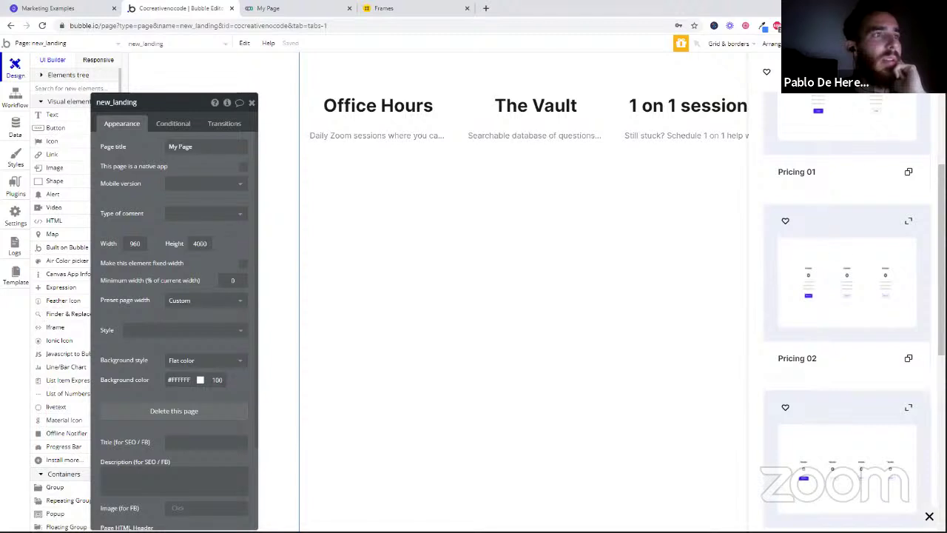
{"action": "left_click", "coordinate": [846, 72]}
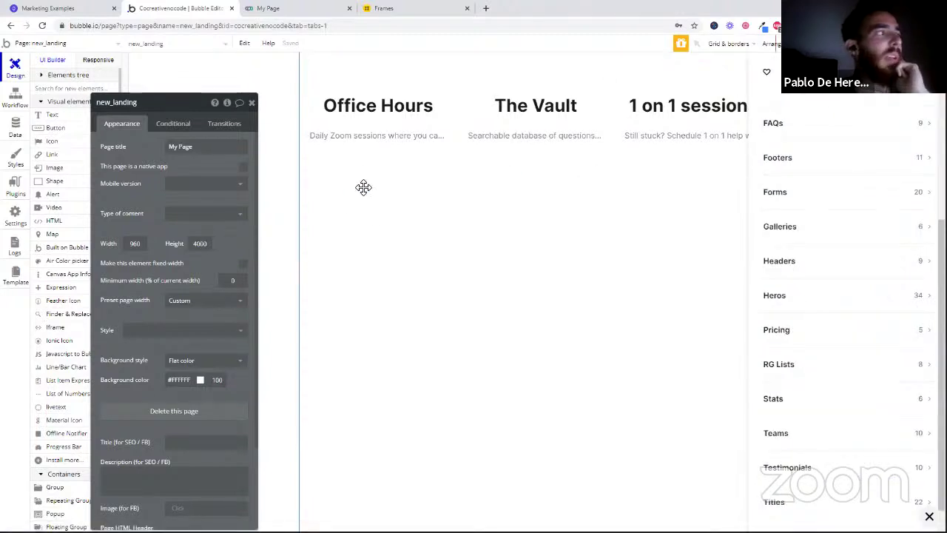
{"action": "scroll", "coordinate": [402, 207], "scroll_direction": "down", "scroll_amount": 3}
{"action": "scroll", "coordinate": [355, 126], "scroll_direction": "up", "scroll_amount": 2}
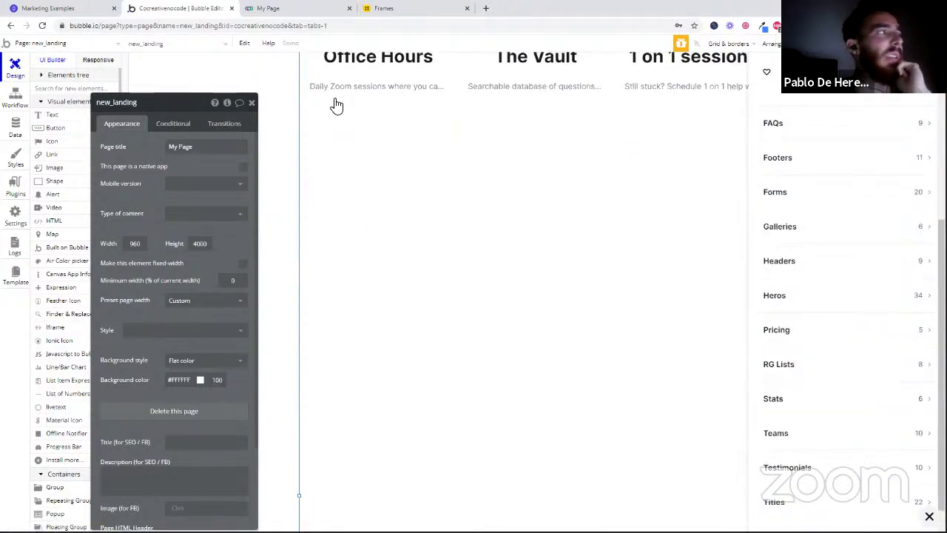
{"action": "left_click", "coordinate": [328, 186]}
{"action": "scroll", "coordinate": [532, 78], "scroll_direction": "up", "scroll_amount": 5}
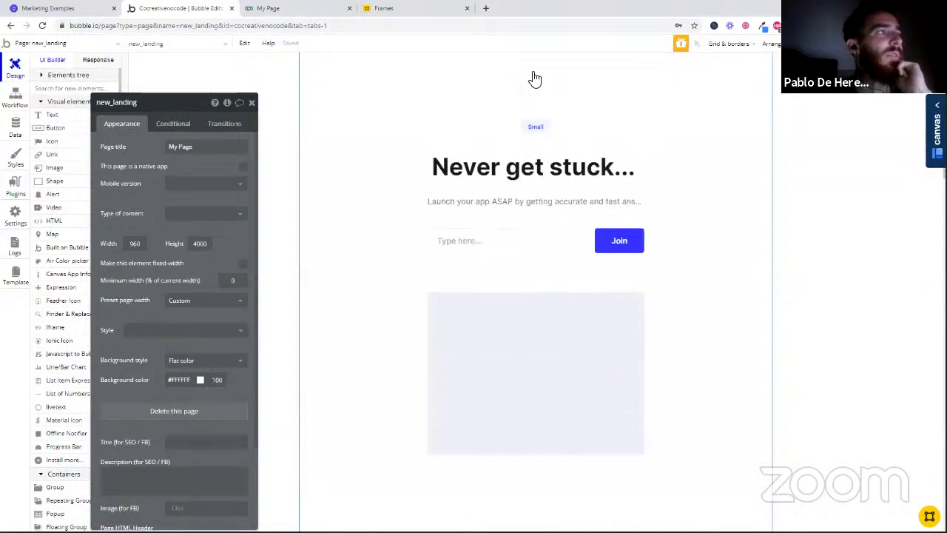
{"action": "scroll", "coordinate": [452, 190], "scroll_direction": "down", "scroll_amount": 6}
{"action": "scroll", "coordinate": [463, 215], "scroll_direction": "up", "scroll_amount": 2}
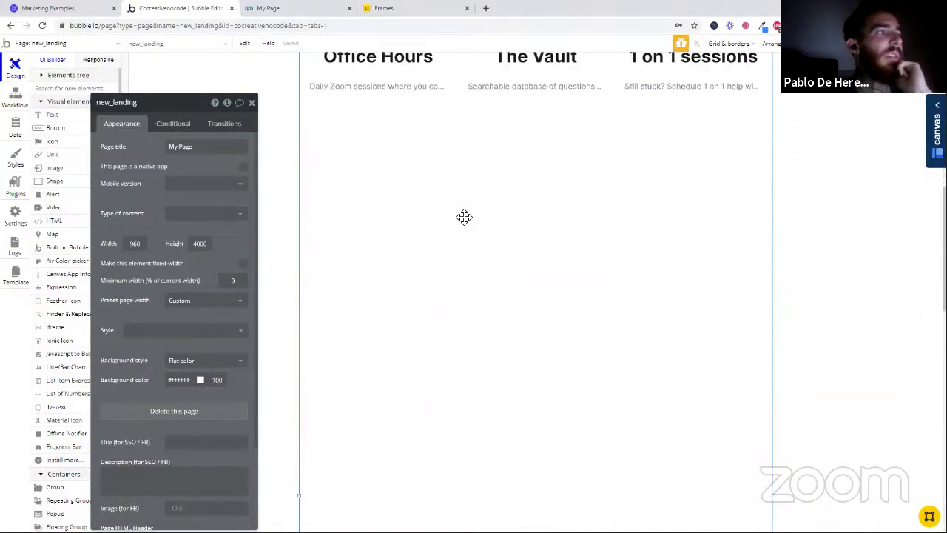
Step: Open the Frames manual from the component library's account options and read through its FAQ page
{"action": "left_click", "coordinate": [936, 129]}
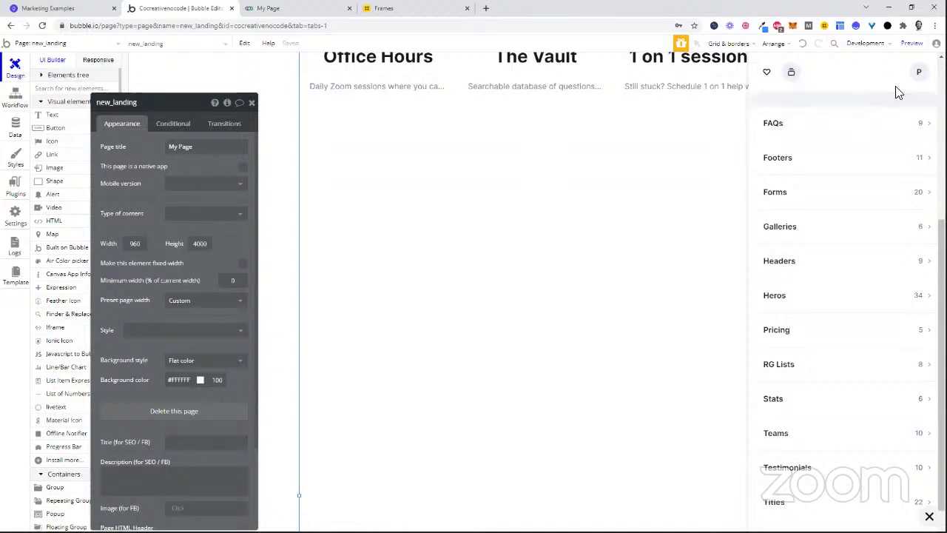
{"action": "scroll", "coordinate": [858, 222], "scroll_direction": "up", "scroll_amount": 4}
{"action": "left_click", "coordinate": [920, 75]}
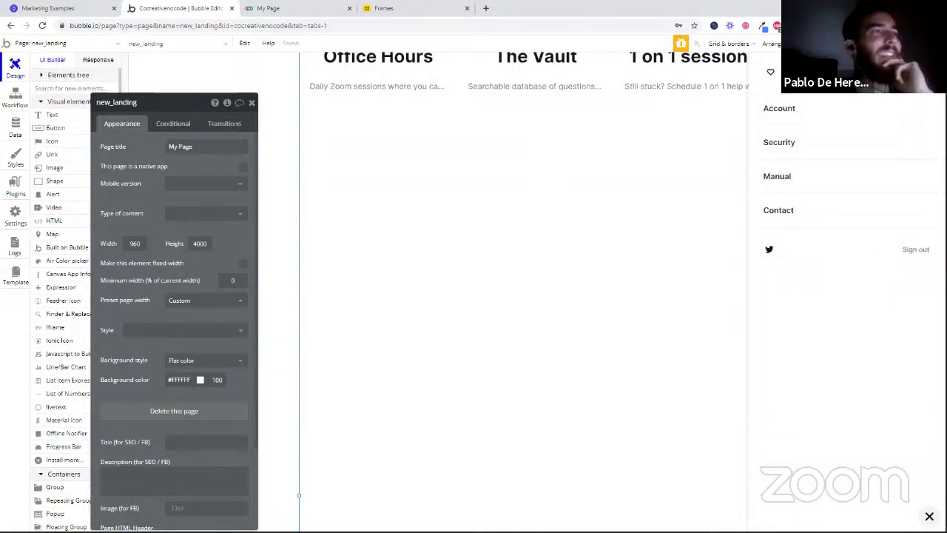
{"action": "left_click", "coordinate": [786, 176]}
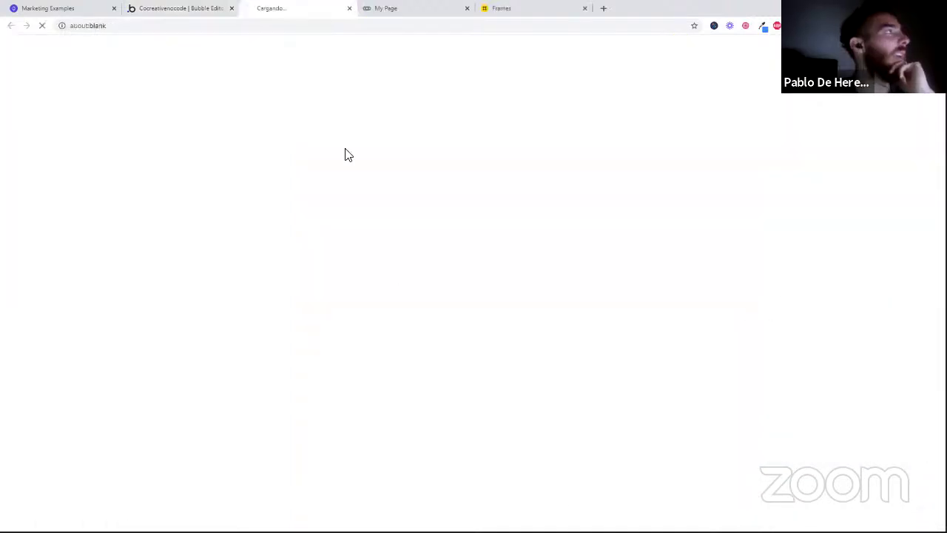
{"action": "left_click_drag", "start_coordinate": [286, 7], "coordinate": [569, 7]}
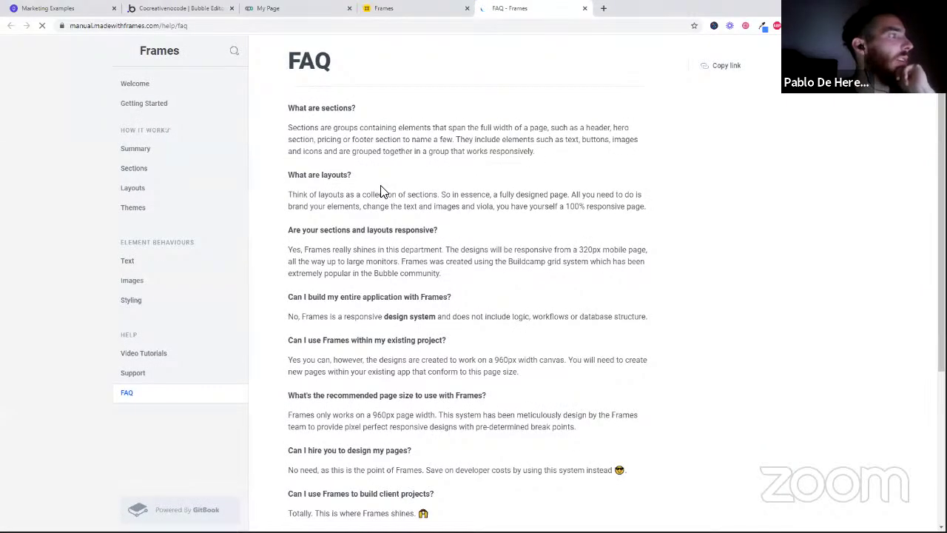
{"action": "scroll", "coordinate": [674, 152], "scroll_direction": "down", "scroll_amount": 3}
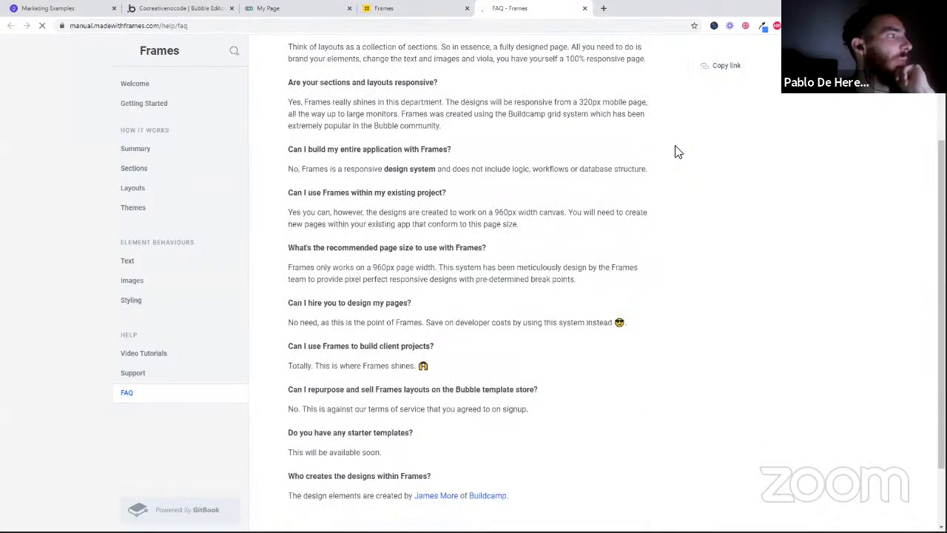
{"action": "scroll", "coordinate": [674, 153], "scroll_direction": "down", "scroll_amount": 5}
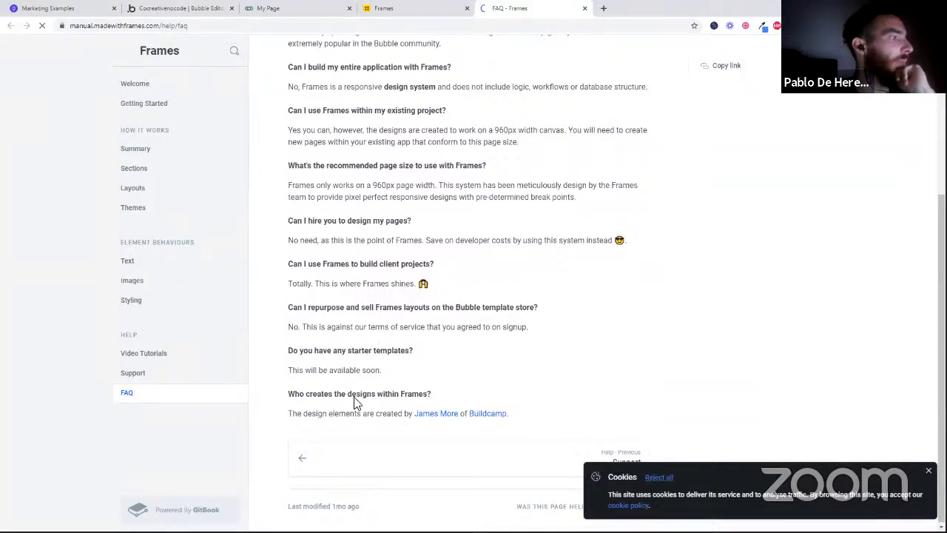
{"action": "scroll", "coordinate": [355, 328], "scroll_direction": "up", "scroll_amount": 5}
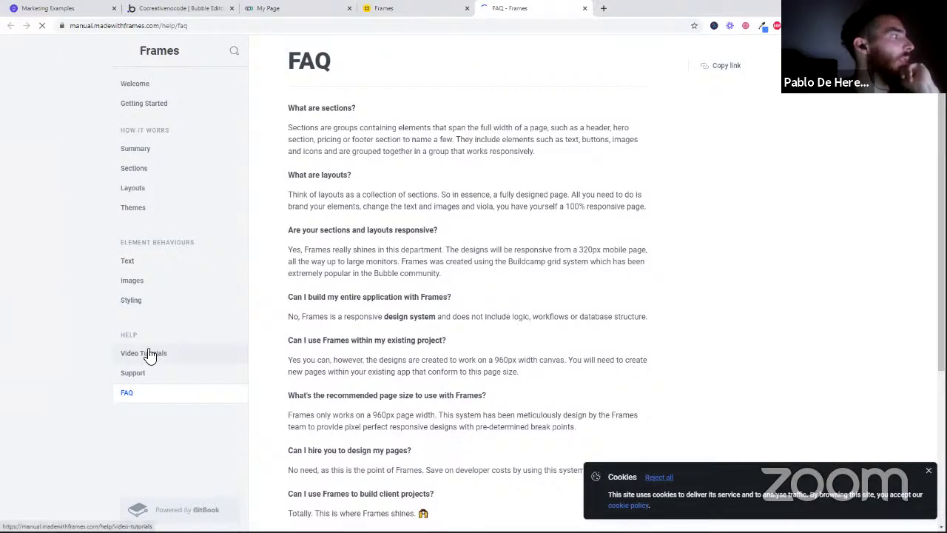
Step: Search the manual's Sections page for "paste" and read how copied sections are pasted into the editor
{"action": "left_click", "coordinate": [161, 154]}
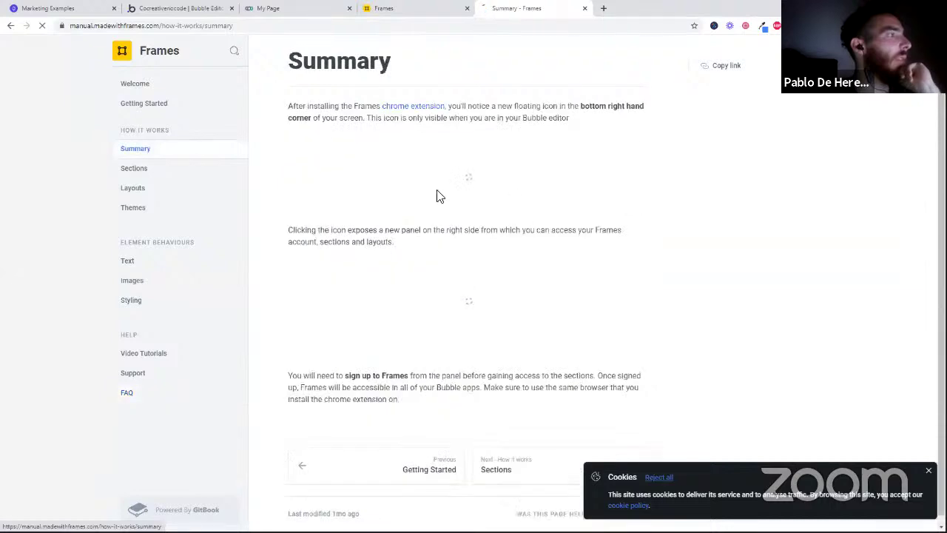
{"action": "left_click", "coordinate": [139, 169]}
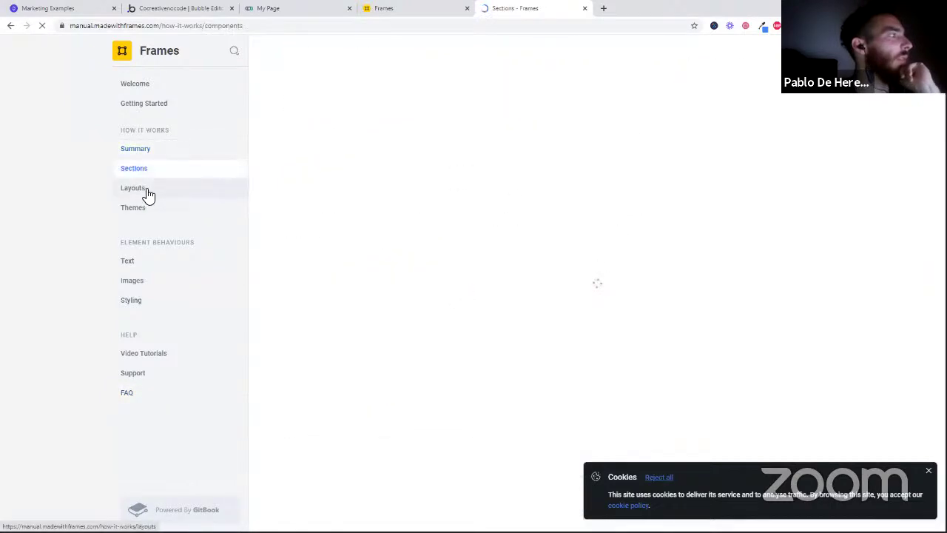
{"action": "scroll", "coordinate": [588, 175], "scroll_direction": "down", "scroll_amount": 5}
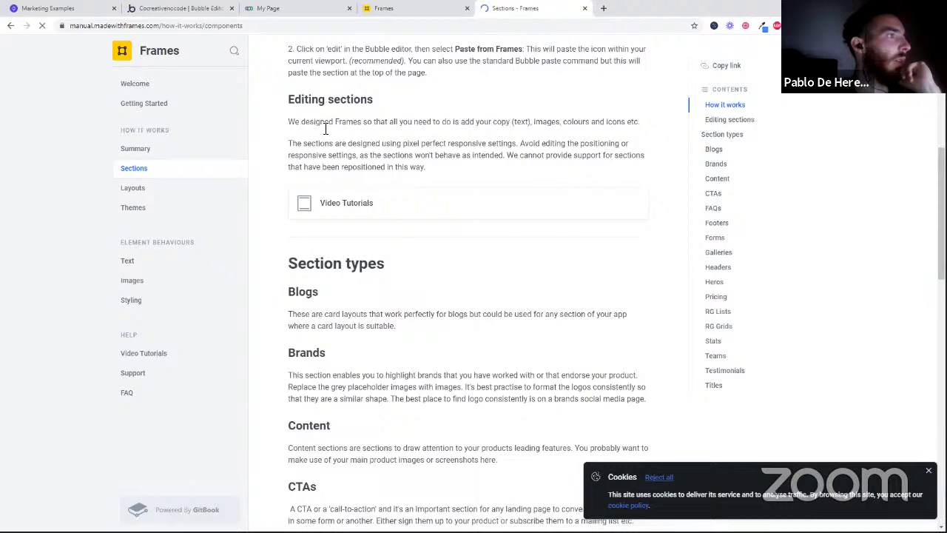
{"action": "key", "text": "ctrl+f"}
{"action": "type", "text": "paste"}
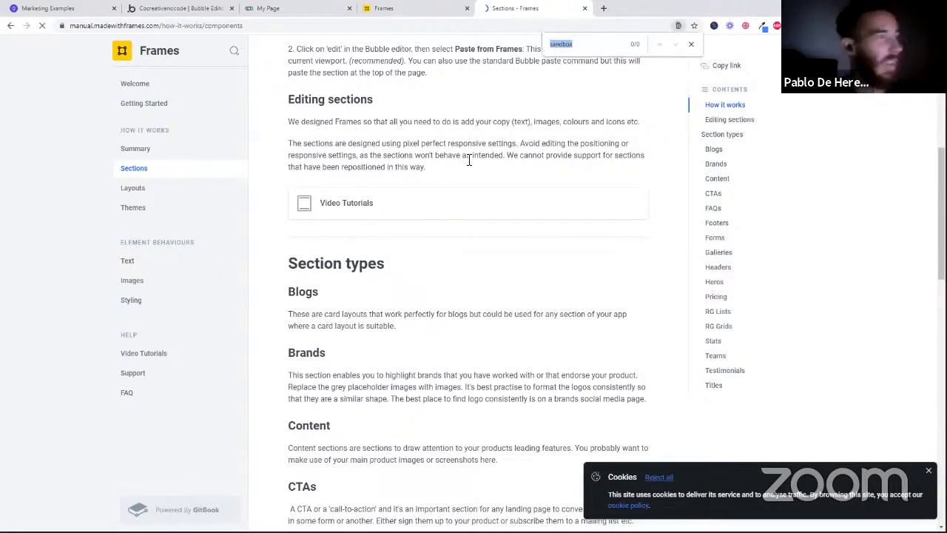
{"action": "scroll", "coordinate": [477, 185], "scroll_direction": "down", "scroll_amount": 2}
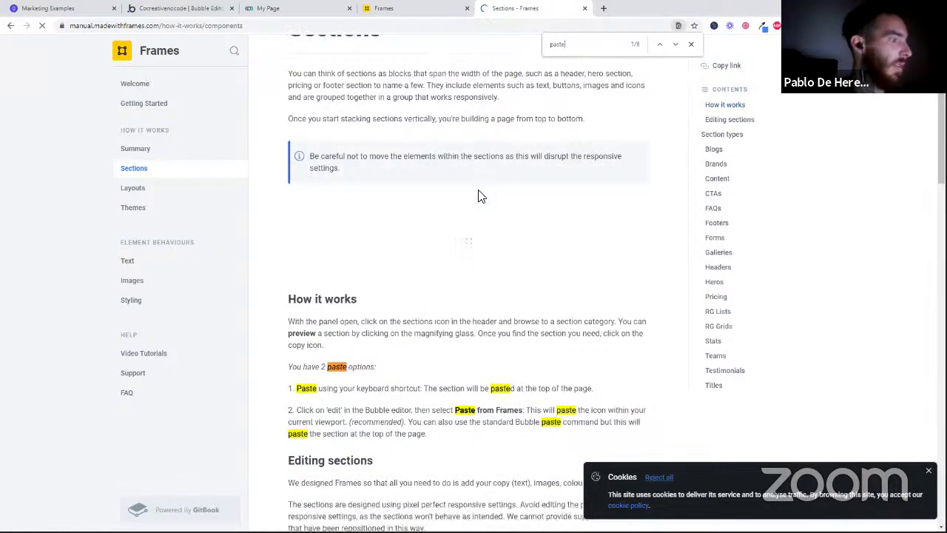
{"action": "scroll", "coordinate": [418, 295], "scroll_direction": "down", "scroll_amount": 1}
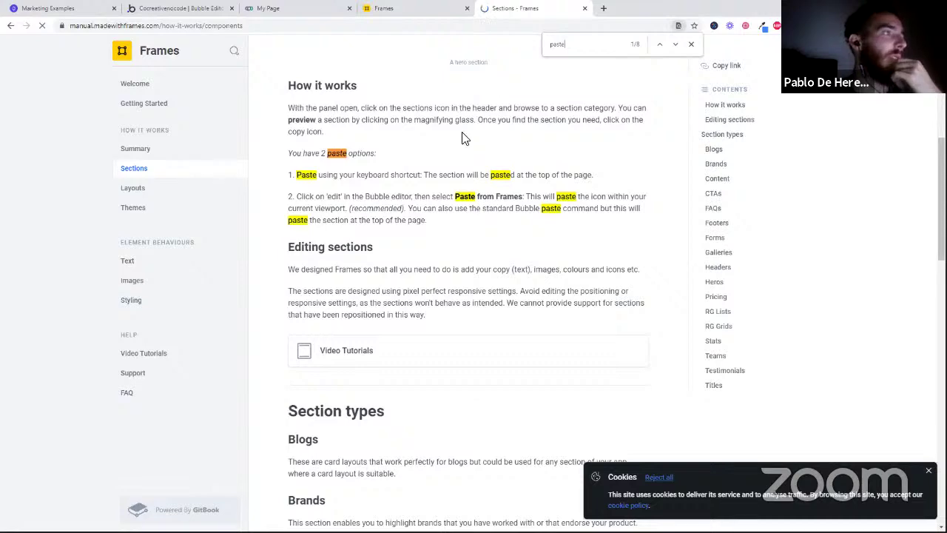
Step: Return to the Bubble editor and paste the copied Pricing 02 section within view near the three content columns
{"action": "left_click", "coordinate": [270, 8]}
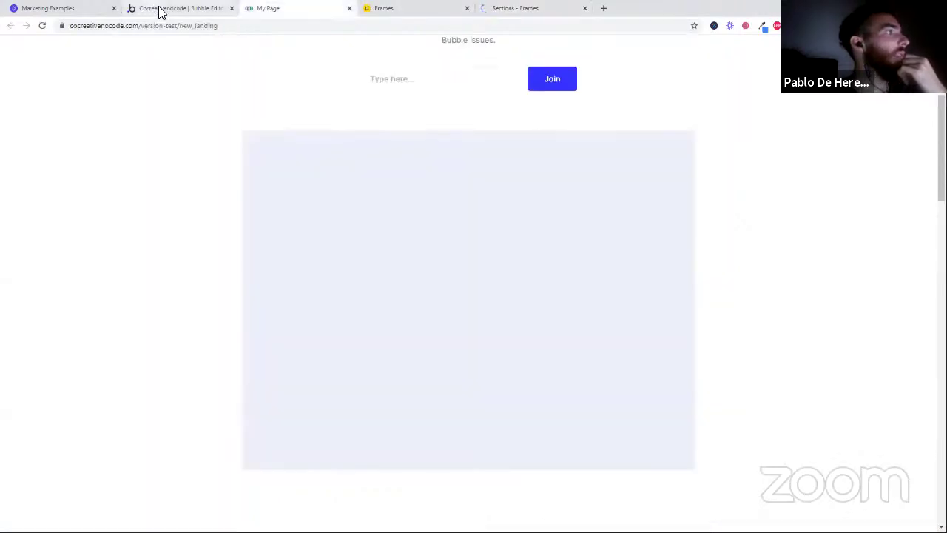
{"action": "left_click", "coordinate": [119, 5]}
{"action": "left_click", "coordinate": [183, 6]}
{"action": "left_click", "coordinate": [459, 191]}
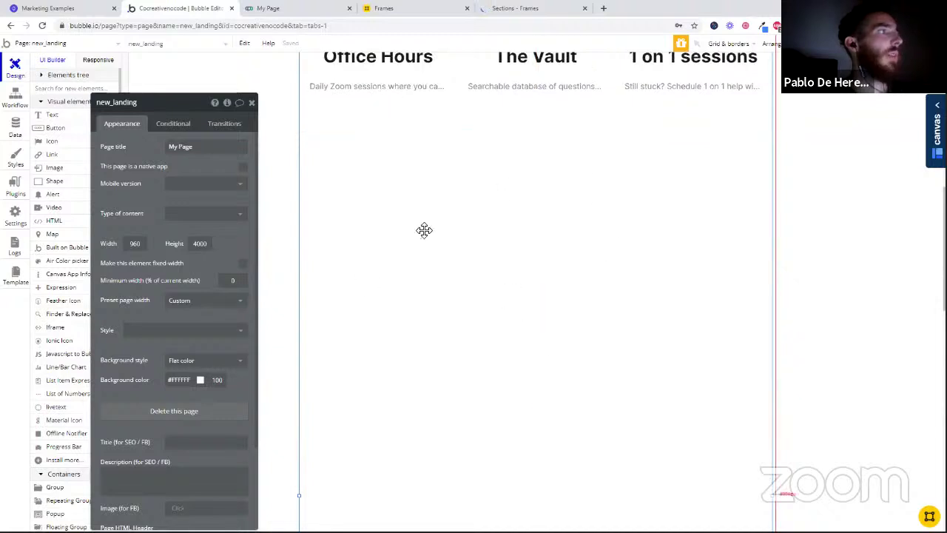
{"action": "left_click", "coordinate": [245, 45]}
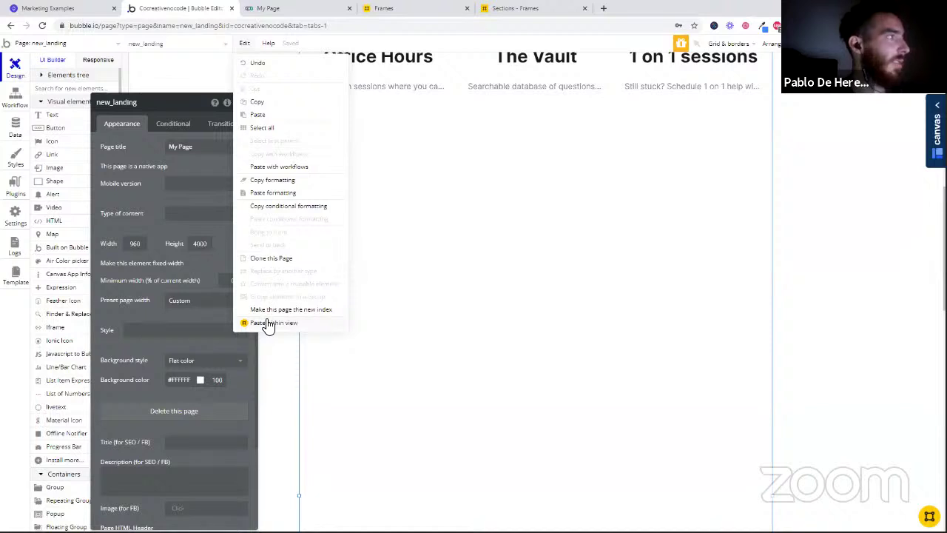
{"action": "left_click", "coordinate": [268, 323]}
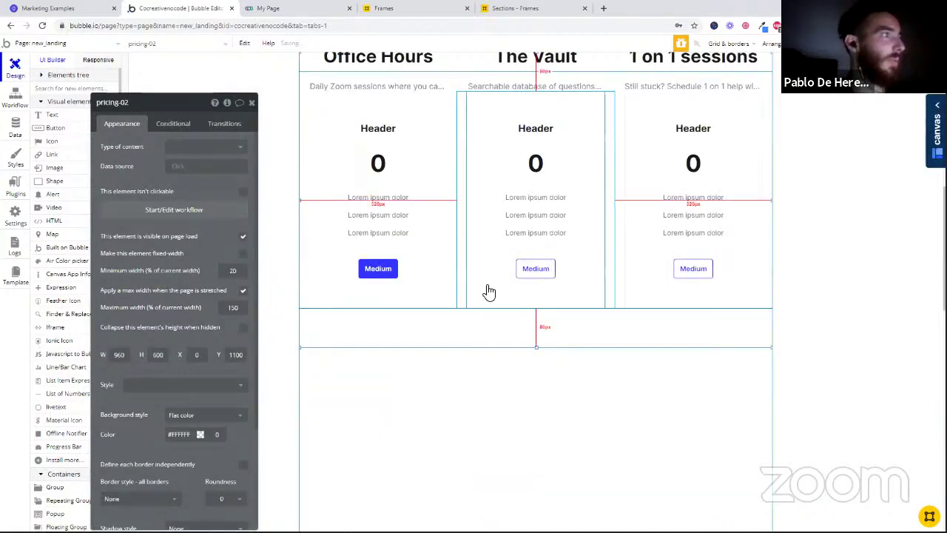
Step: Move the pricing section directly below the three-column content section, at X 0 and Y 1264
{"action": "scroll", "coordinate": [486, 121], "scroll_direction": "up", "scroll_amount": 2}
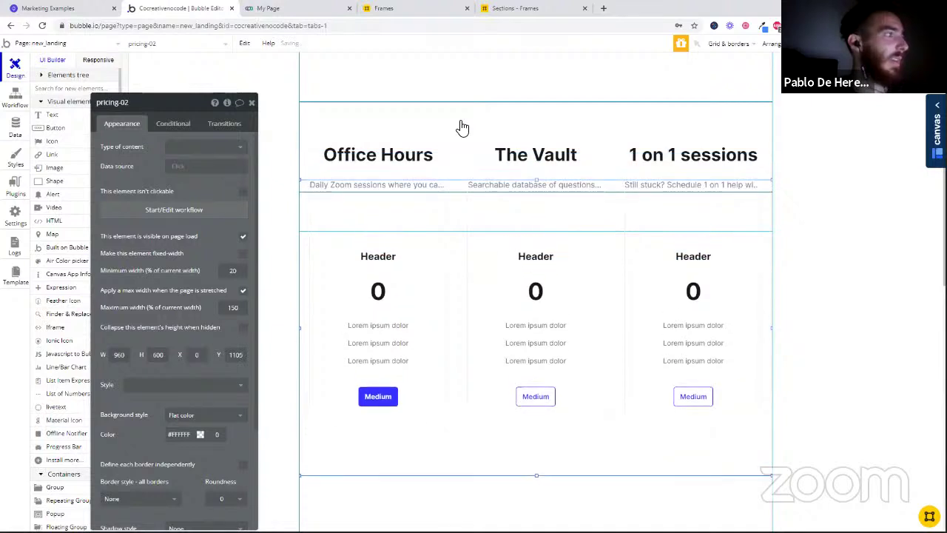
{"action": "left_click", "coordinate": [463, 122]}
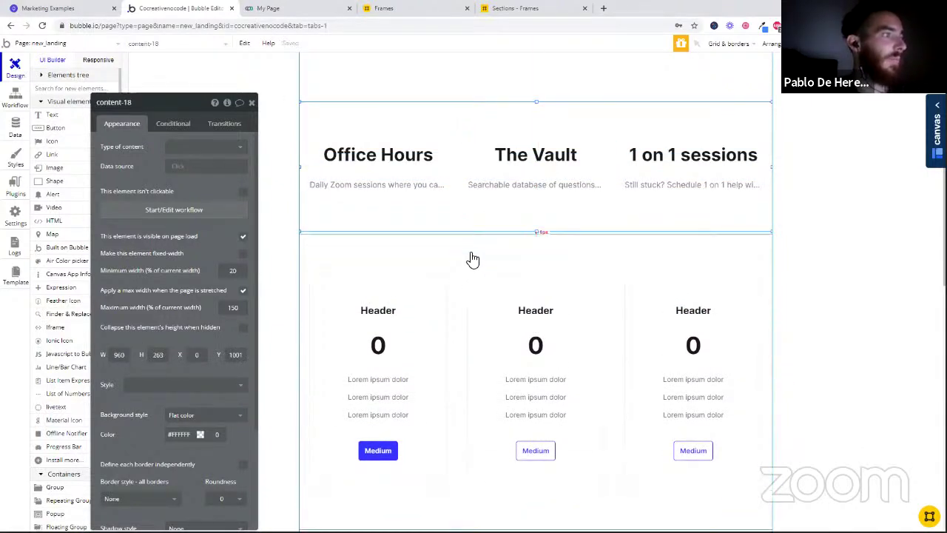
{"action": "left_click", "coordinate": [485, 245]}
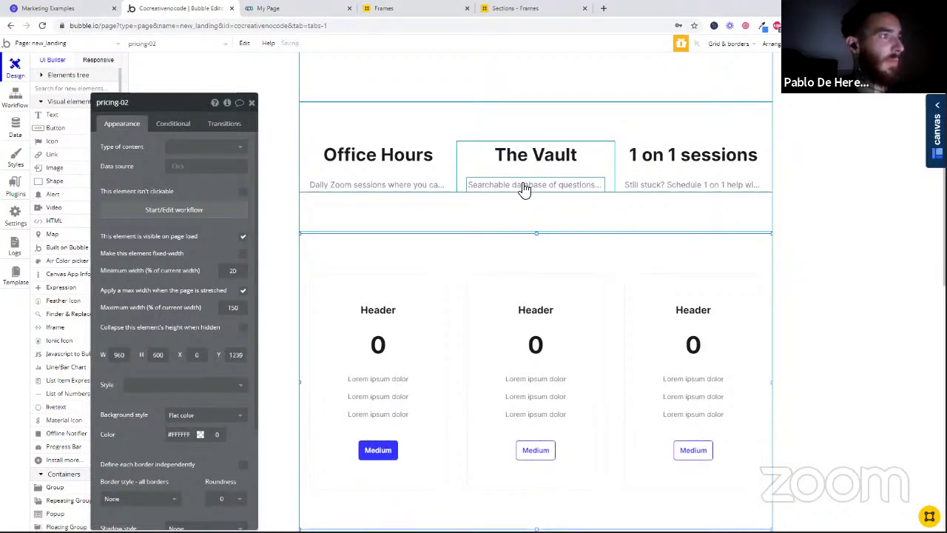
{"action": "key", "text": "Up"}
{"action": "key", "text": "Up"}
{"action": "key", "text": "Up"}
{"action": "key", "text": "Up"}
{"action": "key", "text": "Up"}
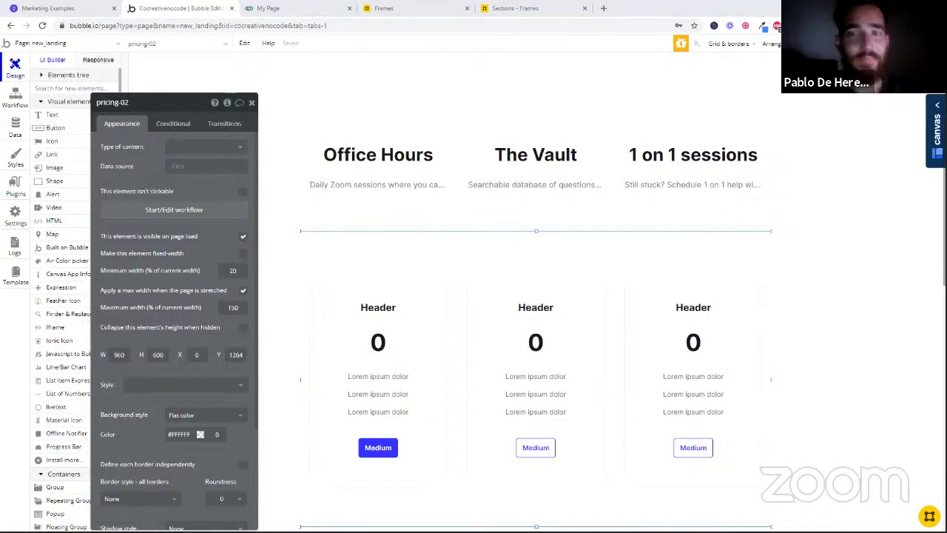
Step: Change the first pricing card's header text to "The Vault"
{"action": "scroll", "coordinate": [524, 296], "scroll_direction": "down", "scroll_amount": 4}
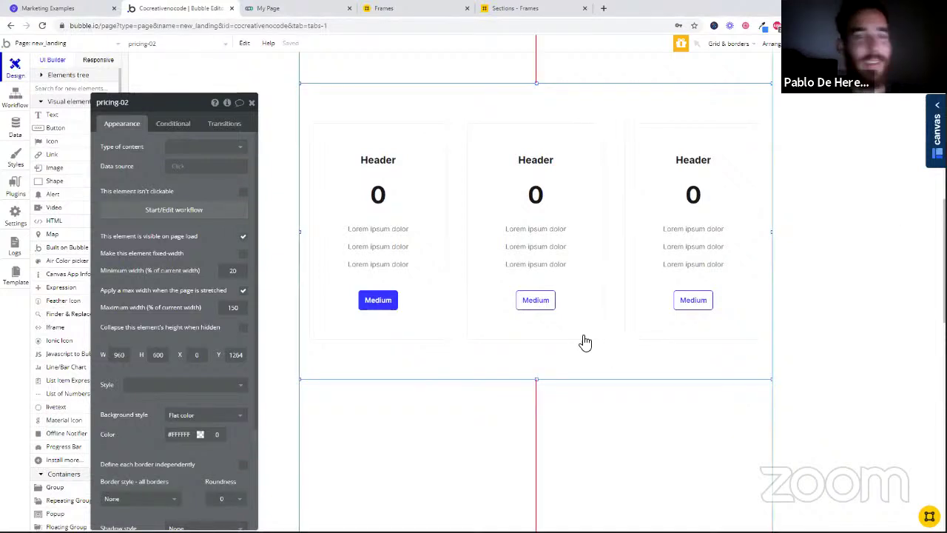
{"action": "left_click", "coordinate": [406, 167]}
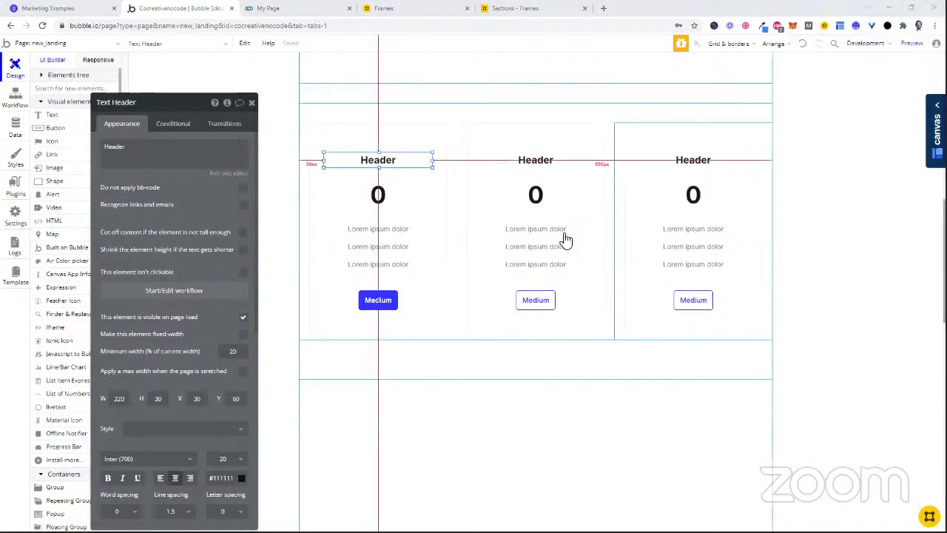
{"action": "triple_click", "coordinate": [190, 148]}
{"action": "type", "text": "The Vault"}
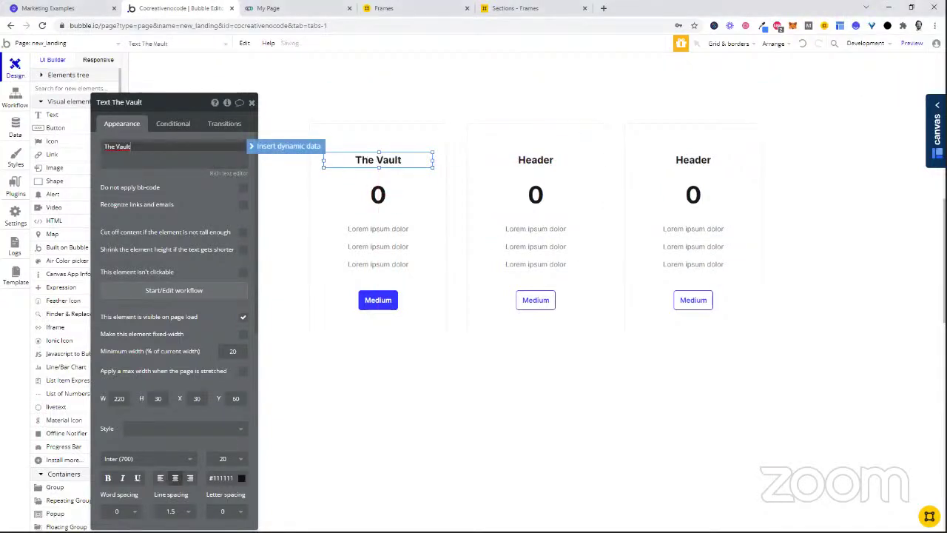
{"action": "key", "text": "alt+Tab"}
Step: Change the middle pricing card's header text to "Office Hours"
{"action": "left_click", "coordinate": [560, 160]}
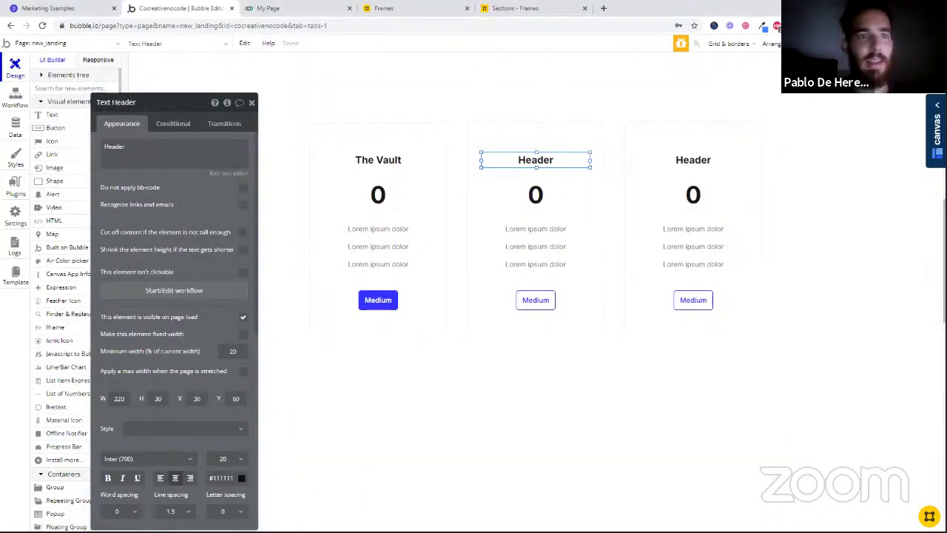
{"action": "triple_click", "coordinate": [143, 158]}
{"action": "type", "text": "Office Hours"}
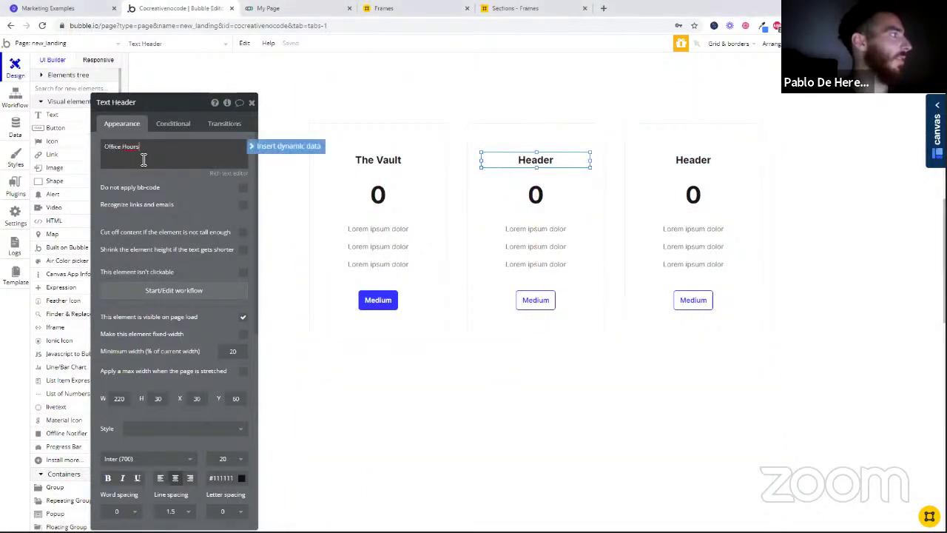
{"action": "key", "text": "alt+Tab"}
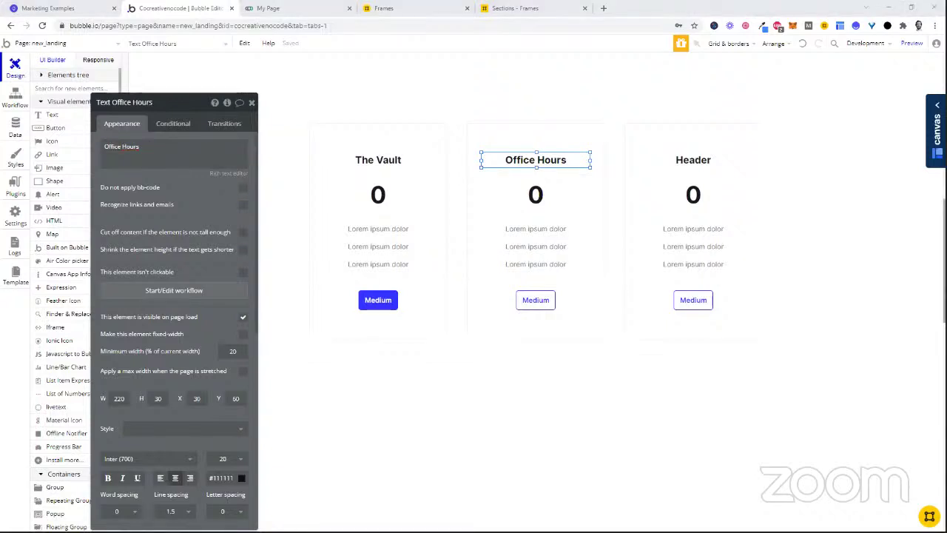
Step: Try "$29" as the middle pricing card's header text and undo the change
{"action": "triple_click", "coordinate": [133, 148]}
{"action": "type", "text": "$29"}
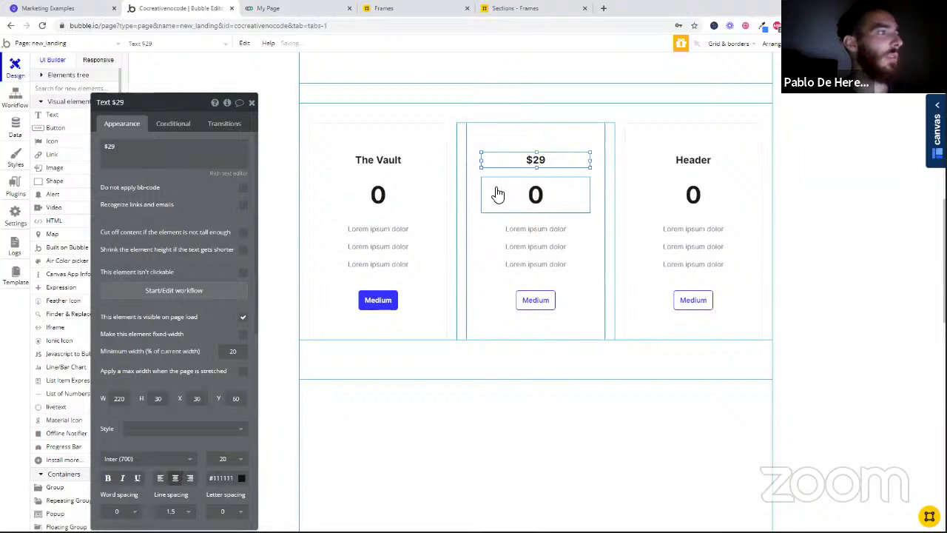
{"action": "left_click", "coordinate": [697, 229]}
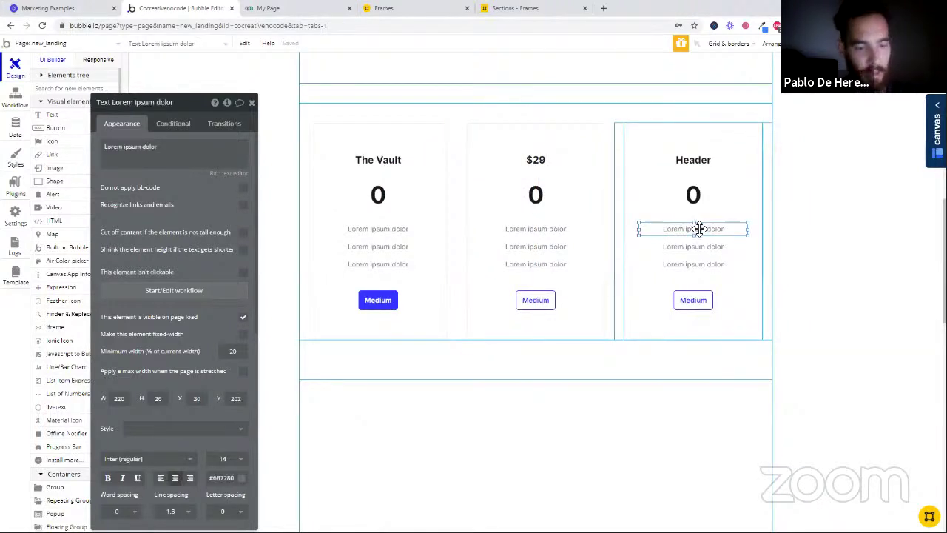
{"action": "key", "text": "ctrl+z"}
{"action": "scroll", "coordinate": [672, 277], "scroll_direction": "up", "scroll_amount": 10}
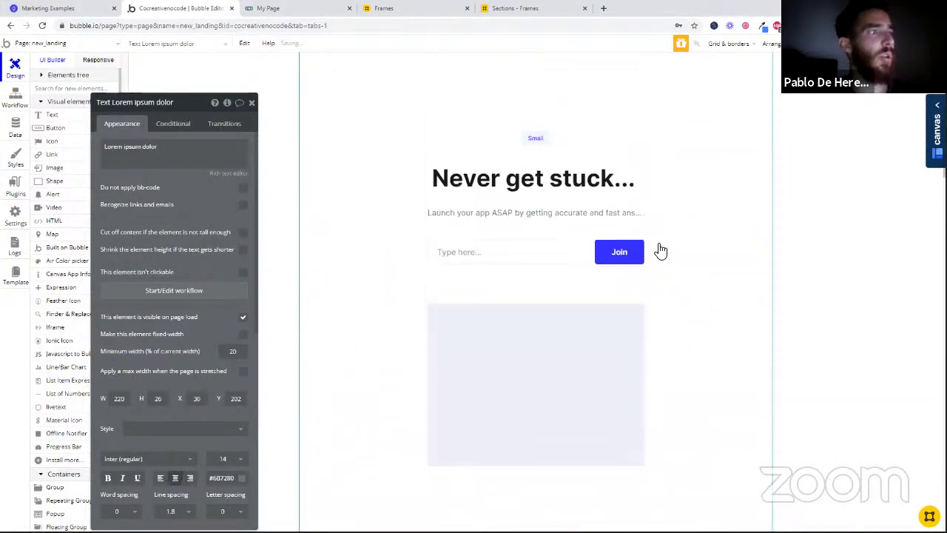
{"action": "left_click", "coordinate": [539, 139]}
{"action": "left_click", "coordinate": [619, 251]}
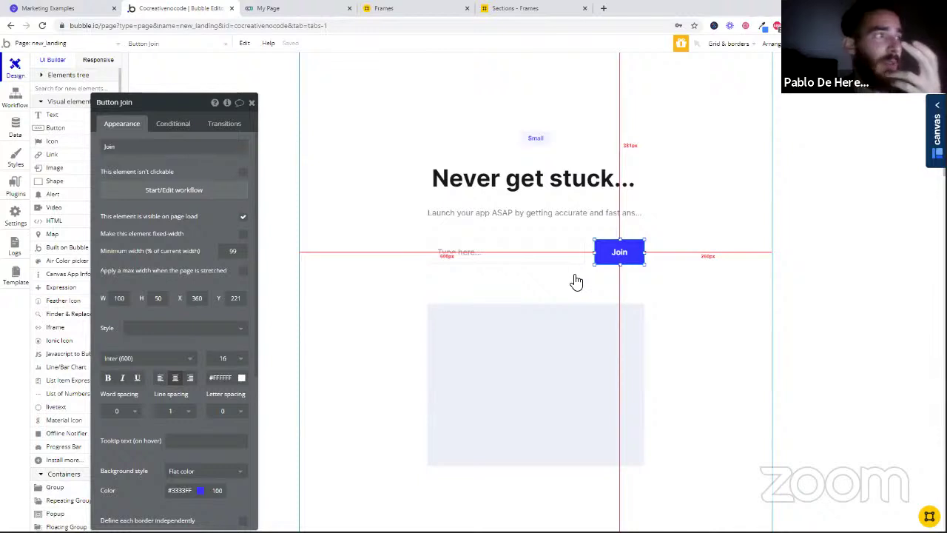
{"action": "scroll", "coordinate": [570, 278], "scroll_direction": "down", "scroll_amount": 5}
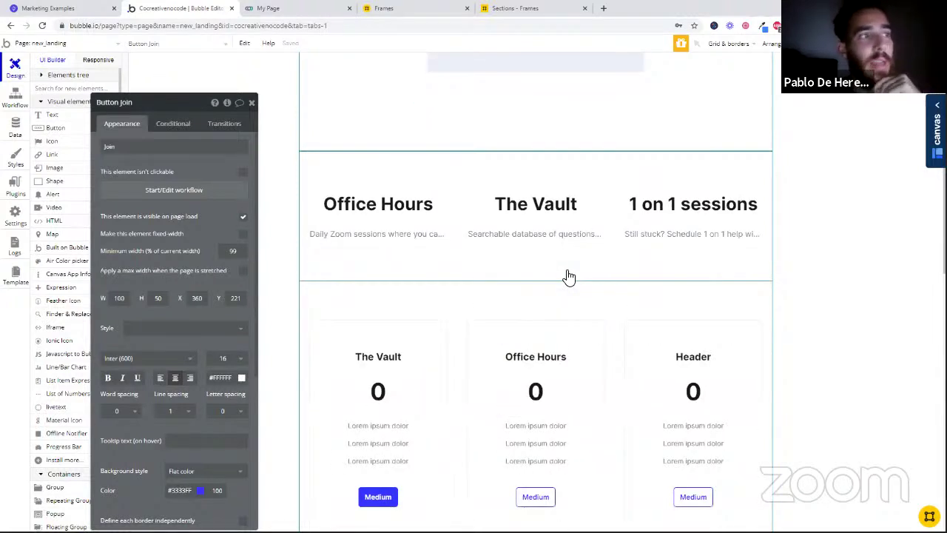
{"action": "scroll", "coordinate": [568, 278], "scroll_direction": "up", "scroll_amount": 4}
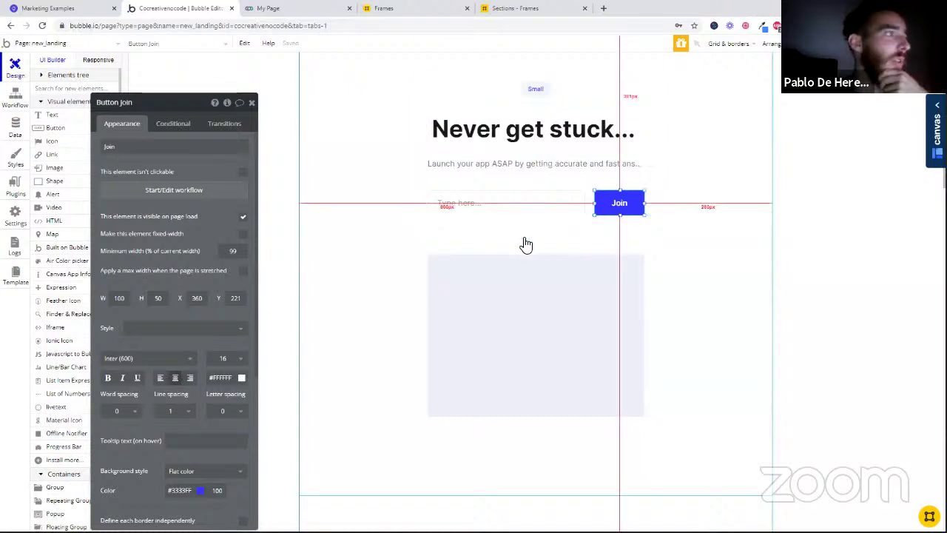
Step: Set the price text on The Vault pricing card to "$29"
{"action": "scroll", "coordinate": [524, 244], "scroll_direction": "down", "scroll_amount": 5}
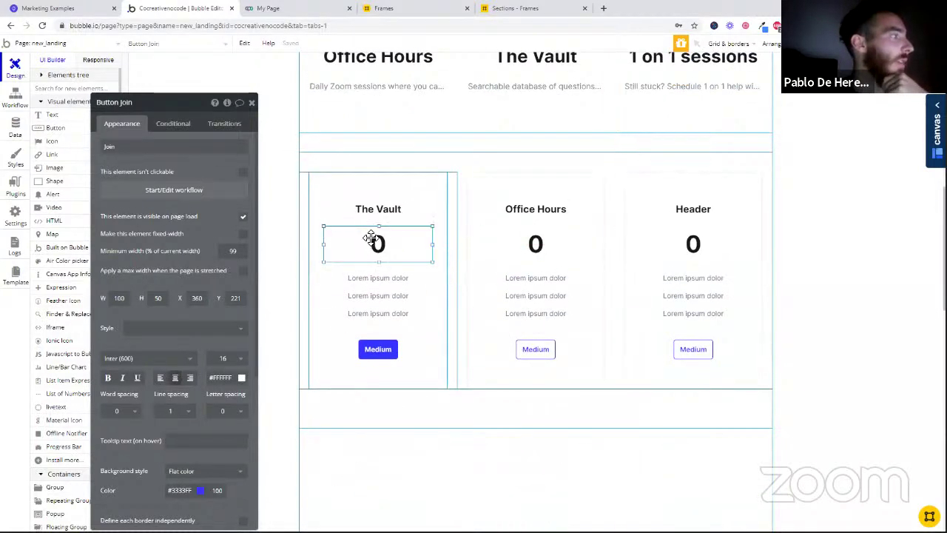
{"action": "left_click", "coordinate": [370, 237]}
{"action": "left_click", "coordinate": [150, 161]}
{"action": "type", "text": "$29"}
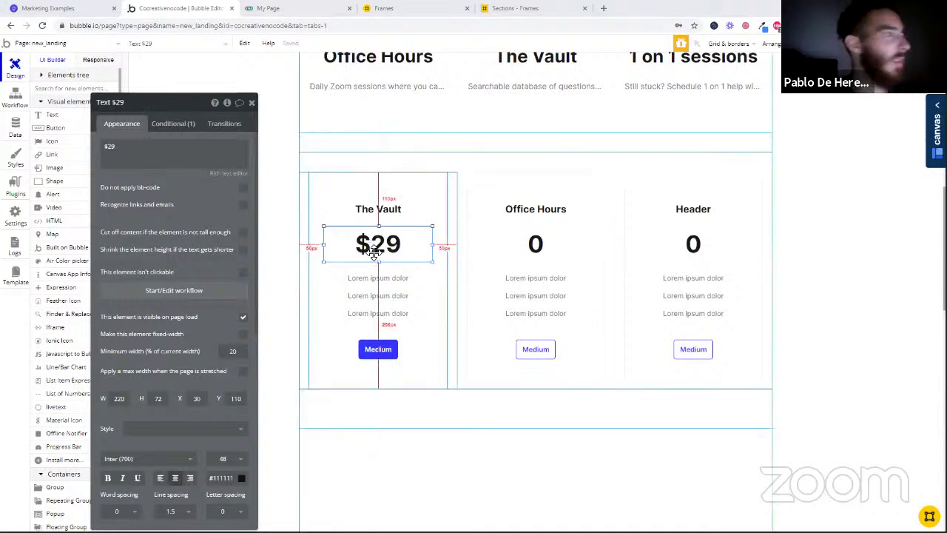
Step: Replace The Vault card's first two feature lines with "+10 videos added every week" and "Find answers to your questions"
{"action": "left_click", "coordinate": [379, 276]}
{"action": "triple_click", "coordinate": [172, 162]}
{"action": "type", "text": "+10 videos added every week"}
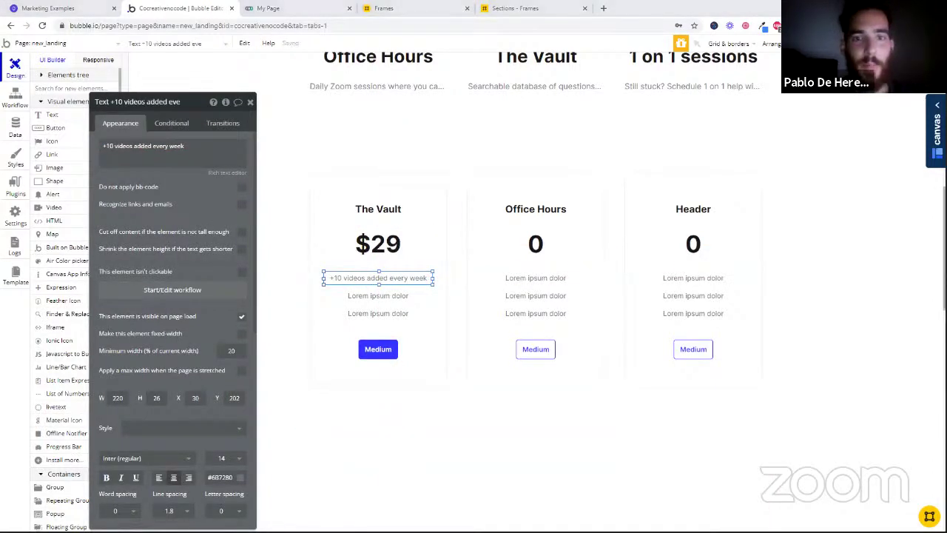
{"action": "left_click", "coordinate": [376, 296]}
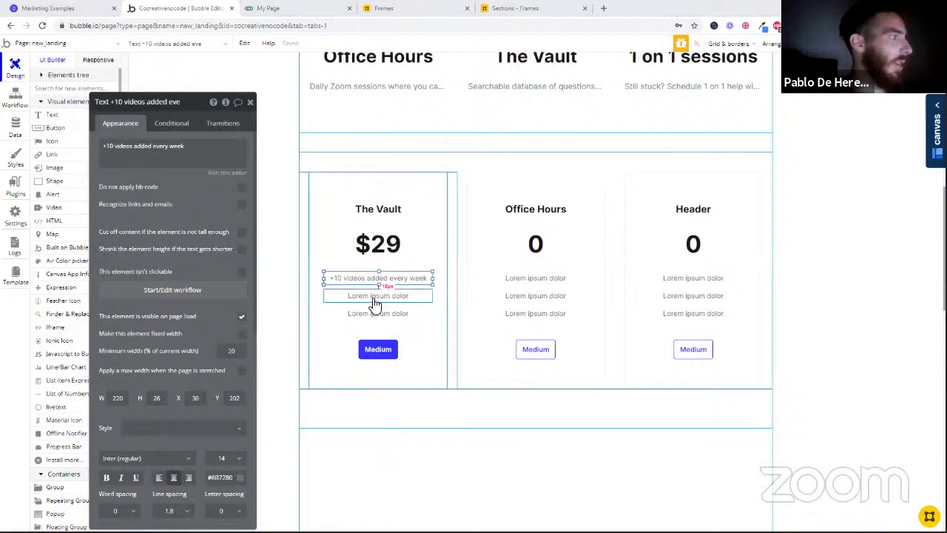
{"action": "double_click", "coordinate": [112, 146]}
{"action": "type", "text": "Find answers to your questions"}
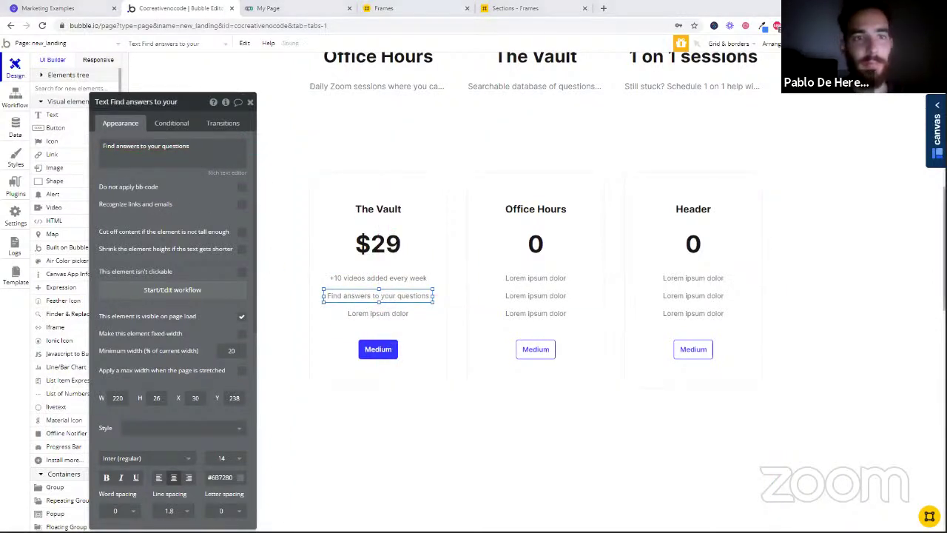
Step: Replace The Vault card's third feature line with "Watch at your own pace"
{"action": "left_click", "coordinate": [384, 315]}
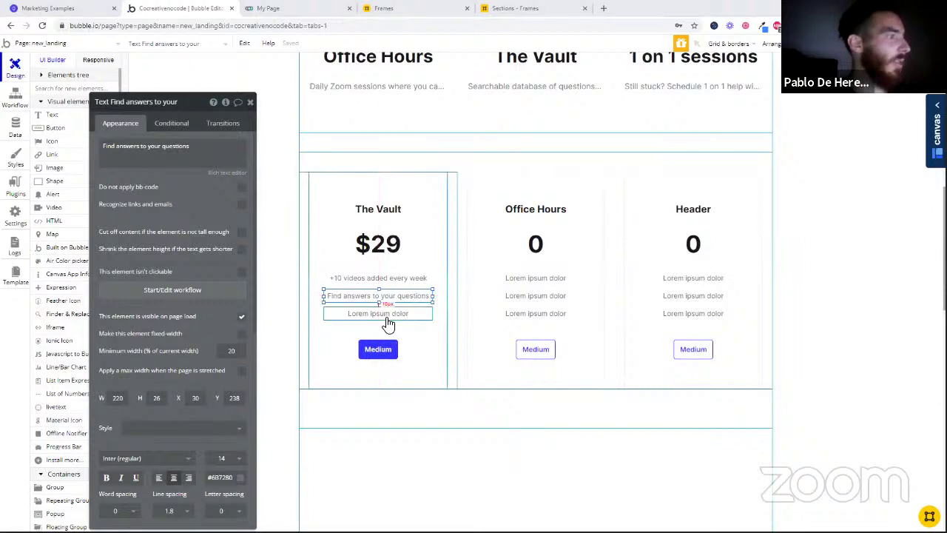
{"action": "triple_click", "coordinate": [148, 165]}
{"action": "type", "text": "Watch at your own pace"}
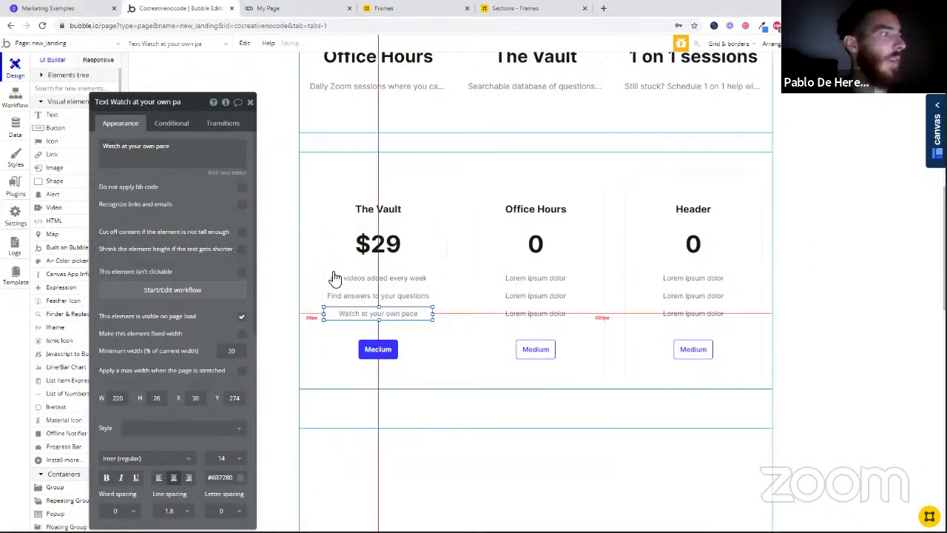
Step: Change the label of The Vault card's button to "Get access"
{"action": "left_click", "coordinate": [380, 355]}
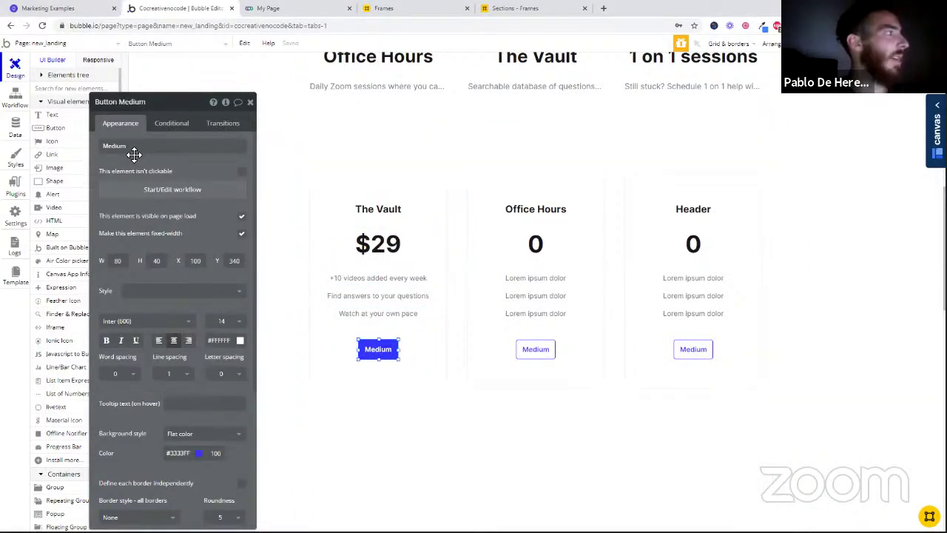
{"action": "triple_click", "coordinate": [131, 149]}
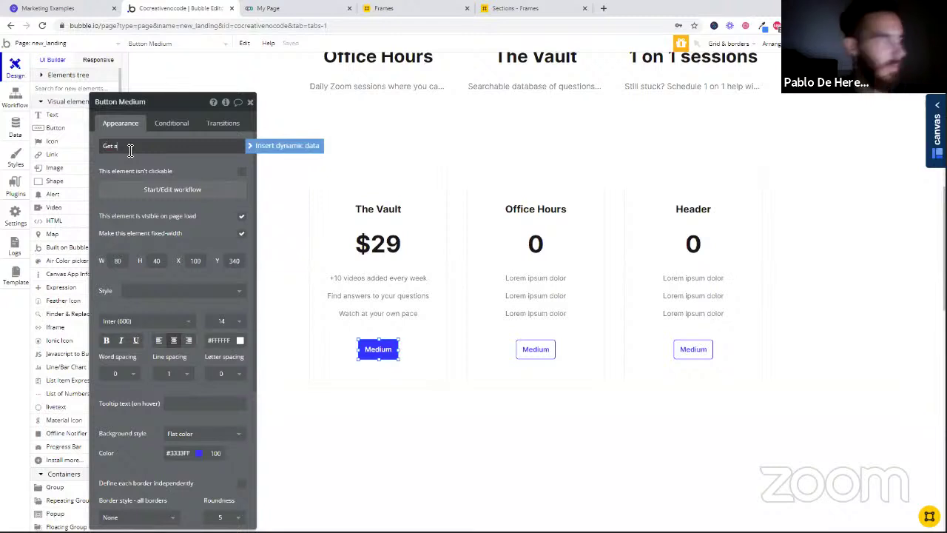
{"action": "type", "text": "Get access"}
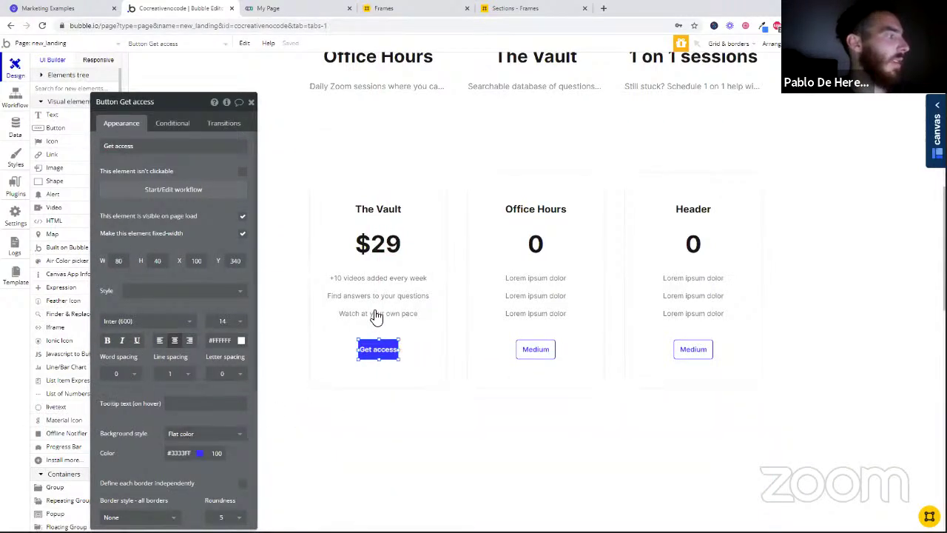
Step: Set the Get access button's width to 120 and center it horizontally in its card
{"action": "scroll", "coordinate": [169, 461], "scroll_direction": "down", "scroll_amount": 3}
{"action": "scroll", "coordinate": [135, 437], "scroll_direction": "up", "scroll_amount": 3}
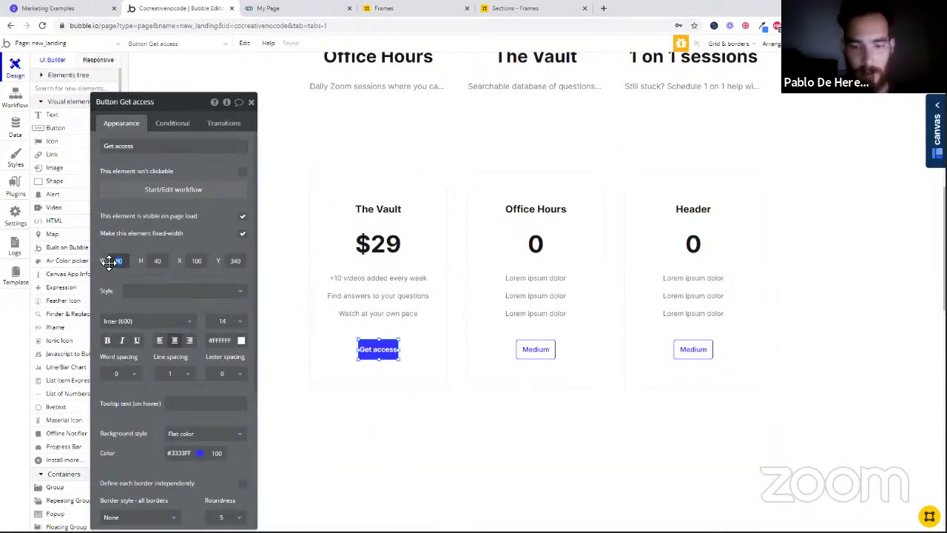
{"action": "type", "text": "120"}
{"action": "right_click", "coordinate": [380, 349]}
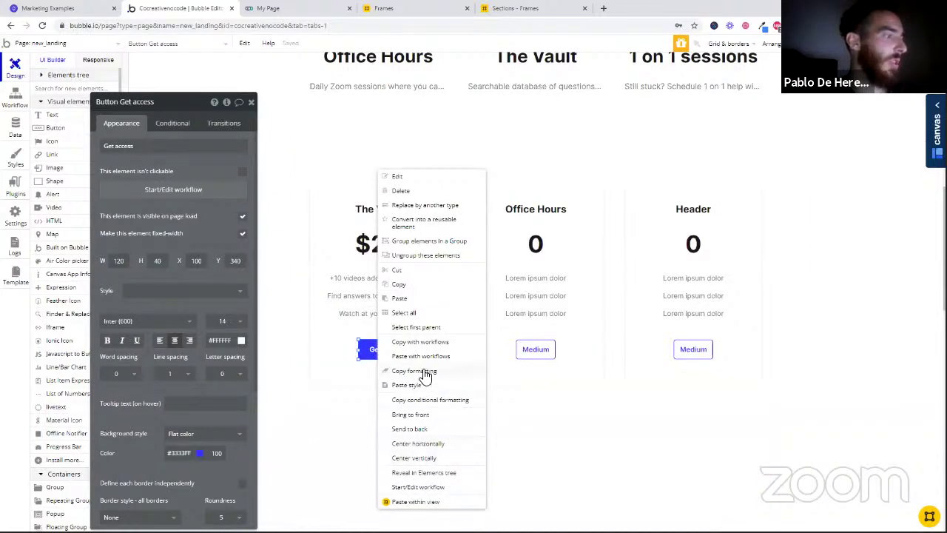
{"action": "left_click", "coordinate": [422, 452]}
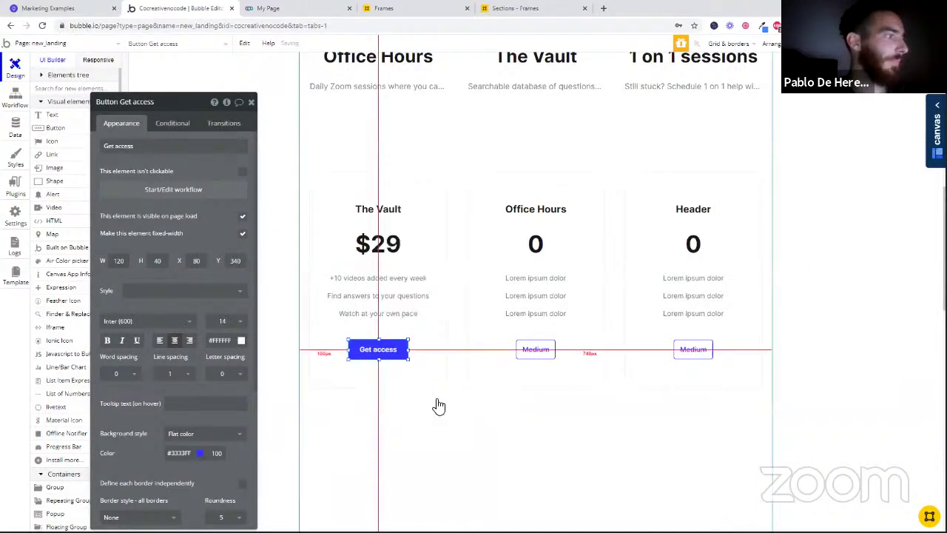
Step: Set the price text on the Office Hours pricing card to "$99"
{"action": "left_click", "coordinate": [528, 245]}
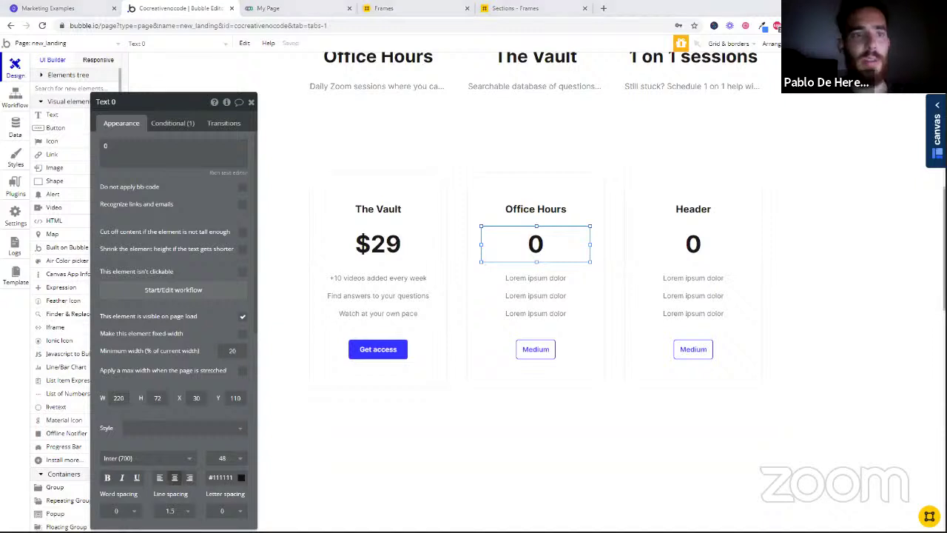
{"action": "left_click", "coordinate": [127, 161]}
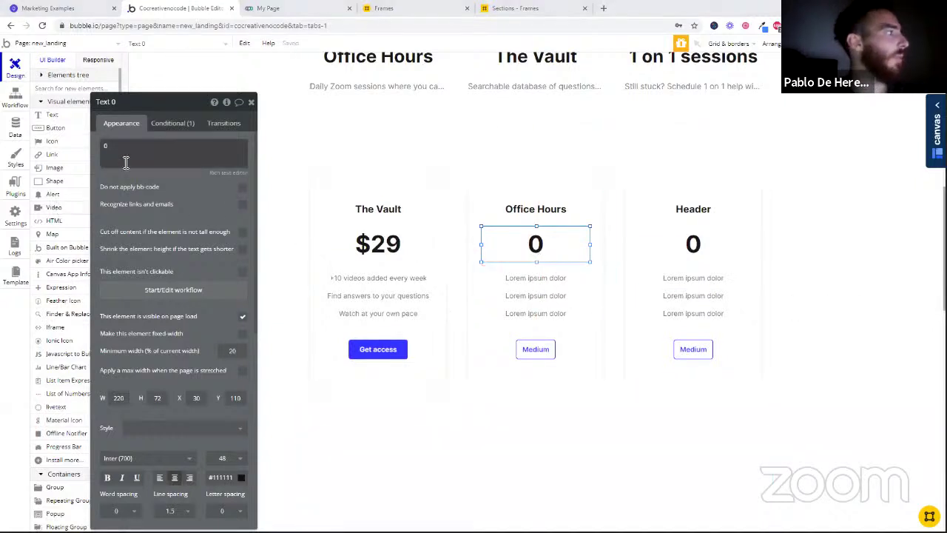
{"action": "key", "text": "BackSpace"}
{"action": "type", "text": "$99"}
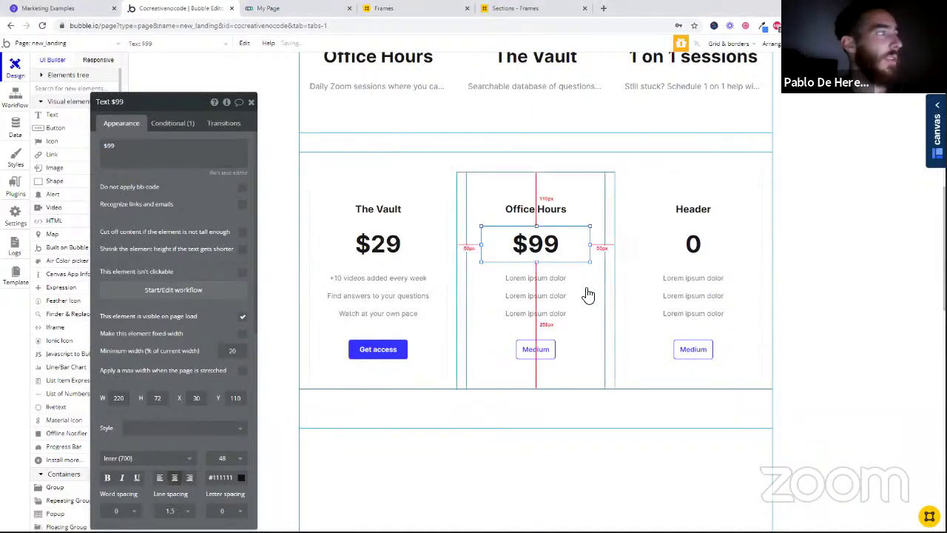
Step: Replace the Office Hours card's first feature line with "Daily Zoom sessions"
{"action": "left_click", "coordinate": [560, 283]}
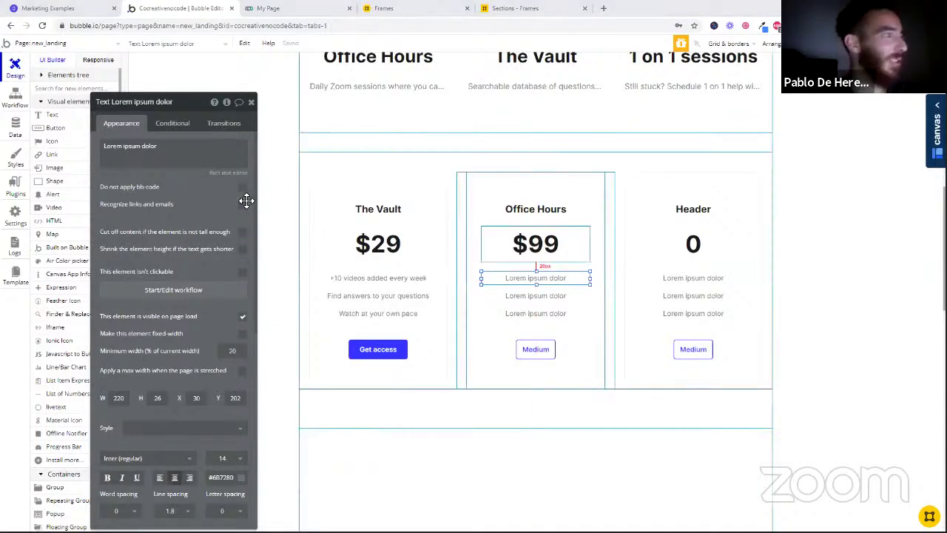
{"action": "left_click", "coordinate": [131, 150]}
{"action": "type", "text": "Daily Zoom sessions"}
{"action": "key", "text": "ctrl+a"}
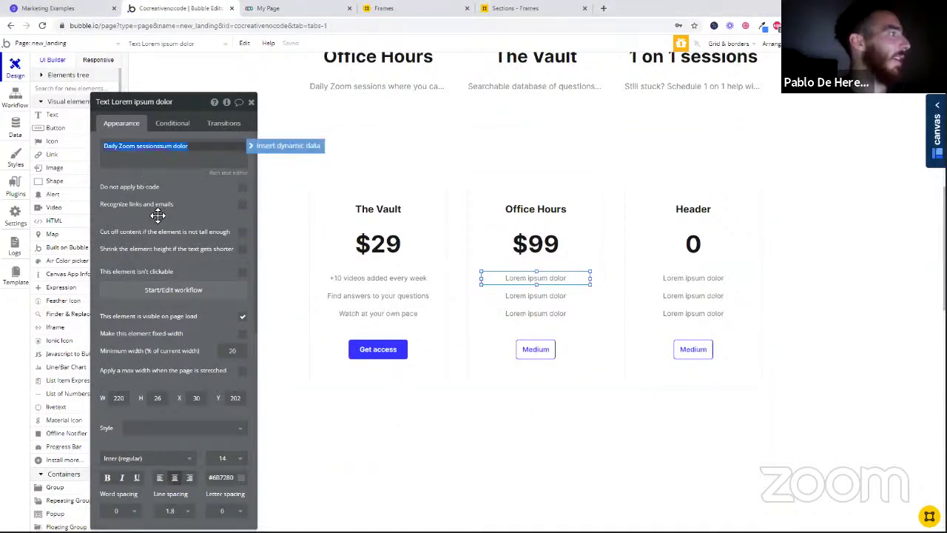
{"action": "type", "text": "Daily Zoom sessions"}
{"action": "left_click", "coordinate": [908, 146]}
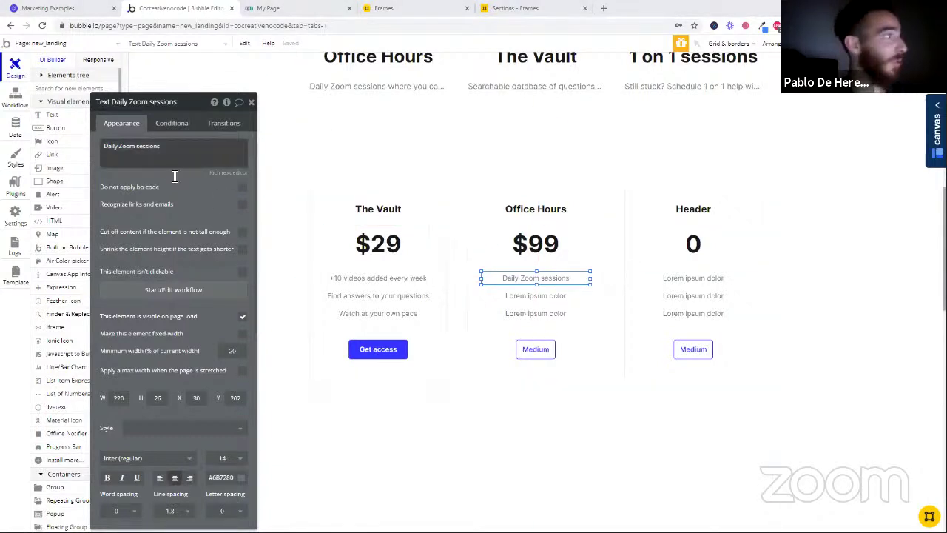
Step: Replace the Office Hours card's second feature line with "Available for all timezones"
{"action": "left_click", "coordinate": [535, 295]}
{"action": "left_click", "coordinate": [146, 155]}
{"action": "key", "text": "ctrl+a"}
{"action": "type", "text": "Available for all timezones"}
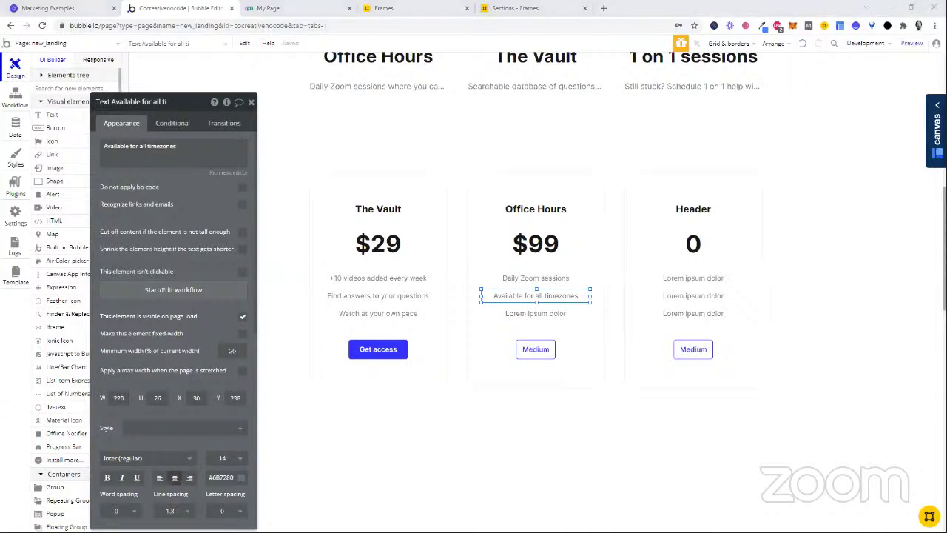
{"action": "left_click", "coordinate": [147, 158]}
{"action": "key", "text": "ctrl+a"}
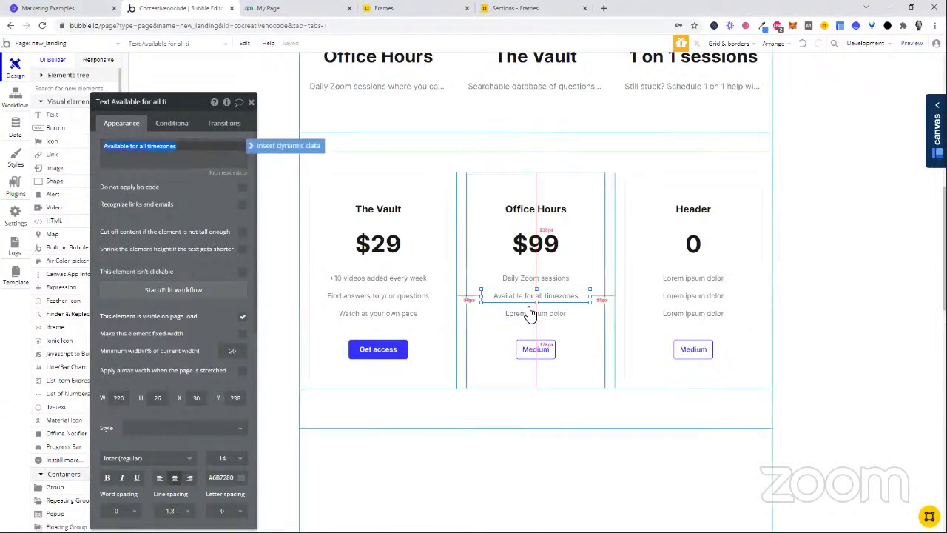
Step: Replace the Office Hours card's third feature line with "Attend as many as you want"
{"action": "left_click", "coordinate": [526, 308]}
{"action": "left_click", "coordinate": [148, 148]}
{"action": "key", "text": "ctrl+a"}
{"action": "type", "text": "Attend as many as you want"}
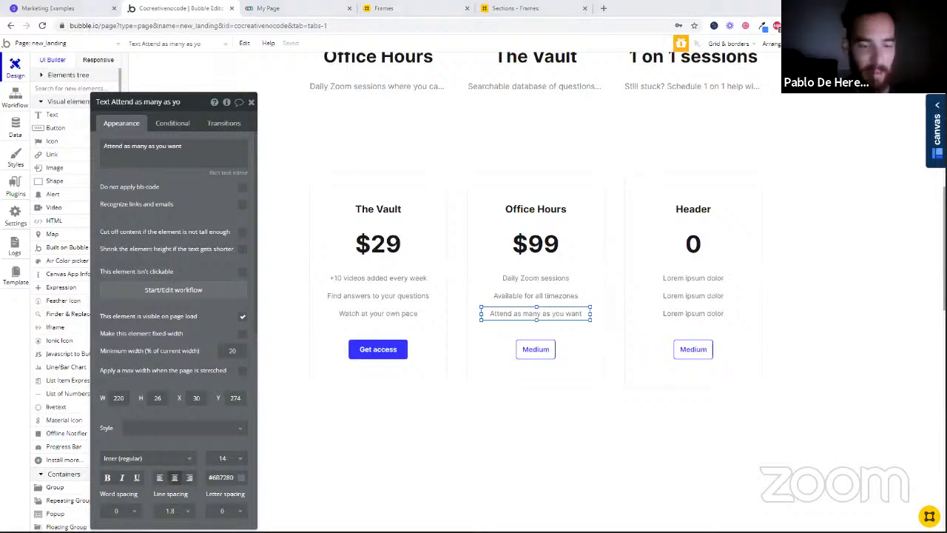
Step: Change the label of the Office Hours card's button to "Join a session"
{"action": "left_click", "coordinate": [541, 358]}
{"action": "double_click", "coordinate": [111, 146]}
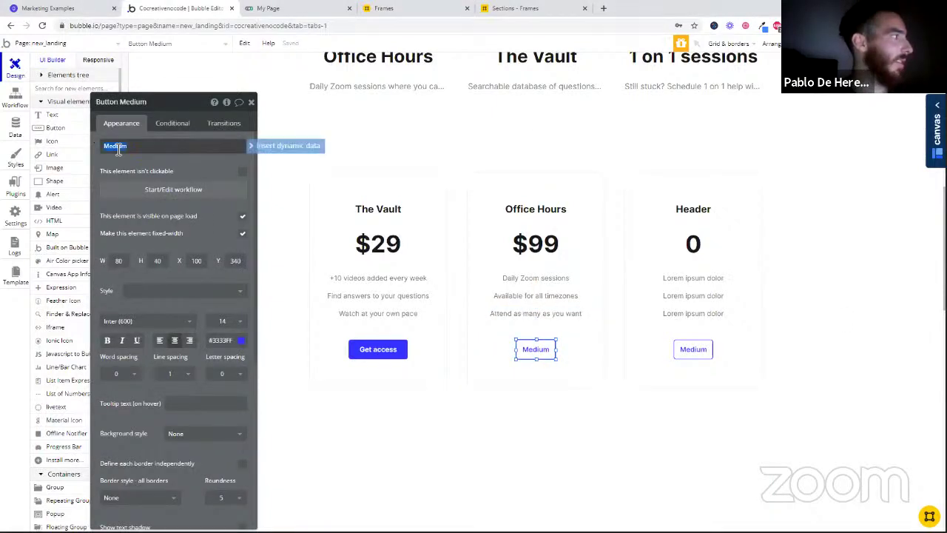
{"action": "type", "text": "Join a sess"}
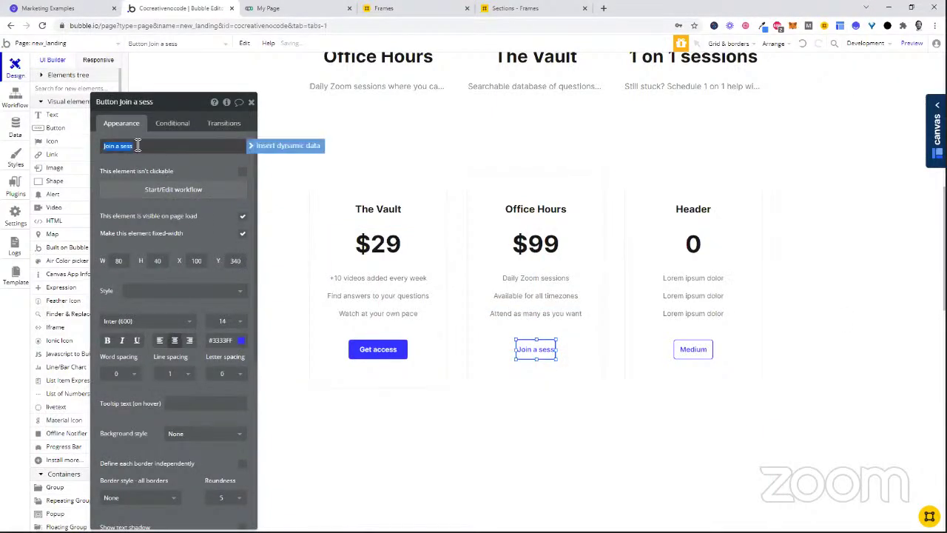
{"action": "triple_click", "coordinate": [134, 148]}
{"action": "type", "text": "ion"}
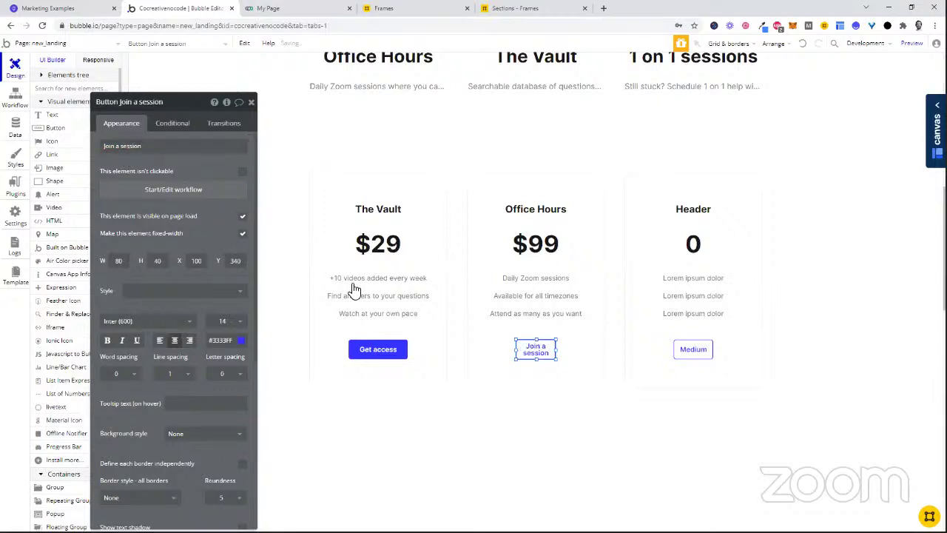
Step: Set the Join a session button's width to 120 and center it horizontally in its card
{"action": "scroll", "coordinate": [151, 362], "scroll_direction": "down", "scroll_amount": 4}
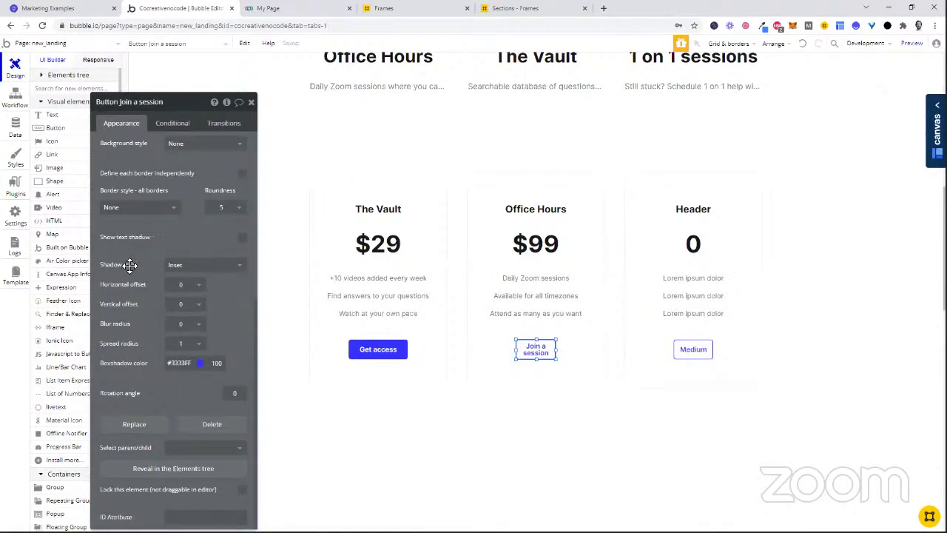
{"action": "scroll", "coordinate": [129, 259], "scroll_direction": "up", "scroll_amount": 3}
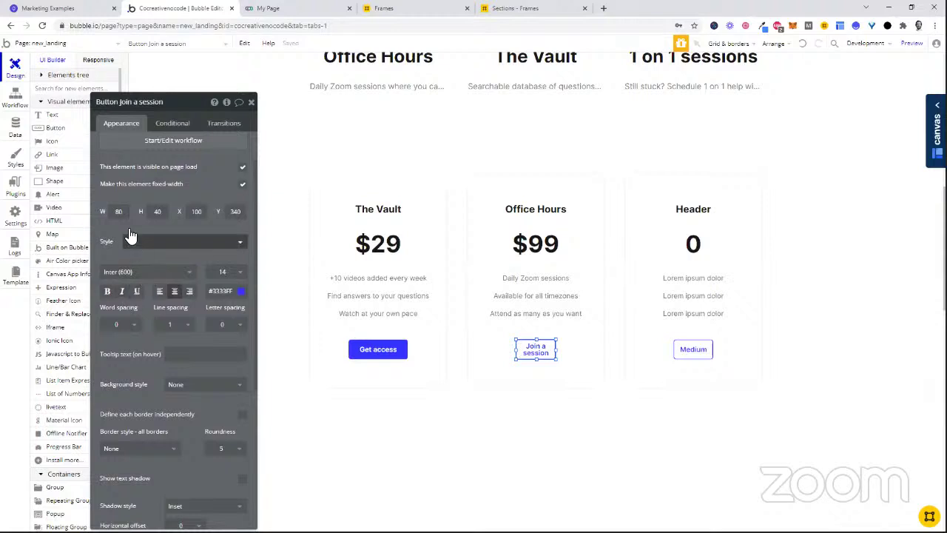
{"action": "type", "text": "120"}
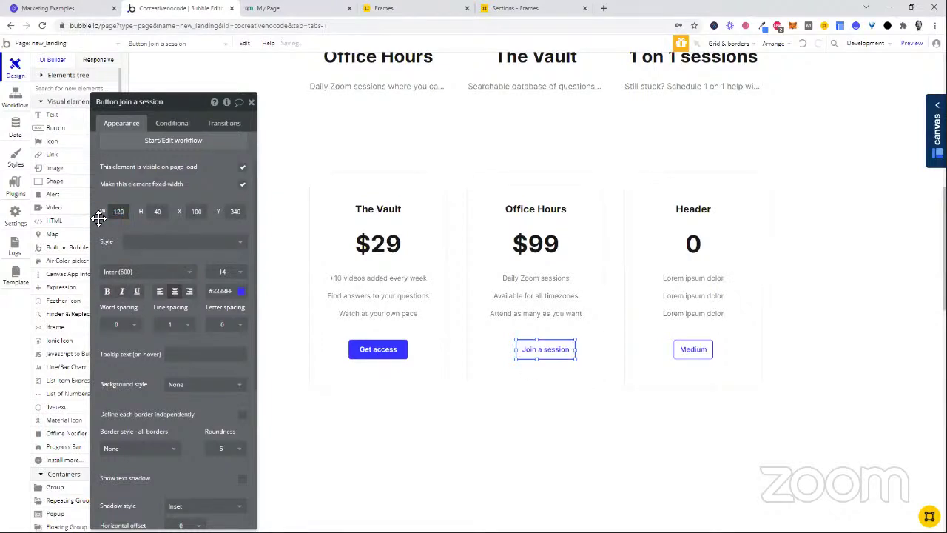
{"action": "right_click", "coordinate": [552, 357]}
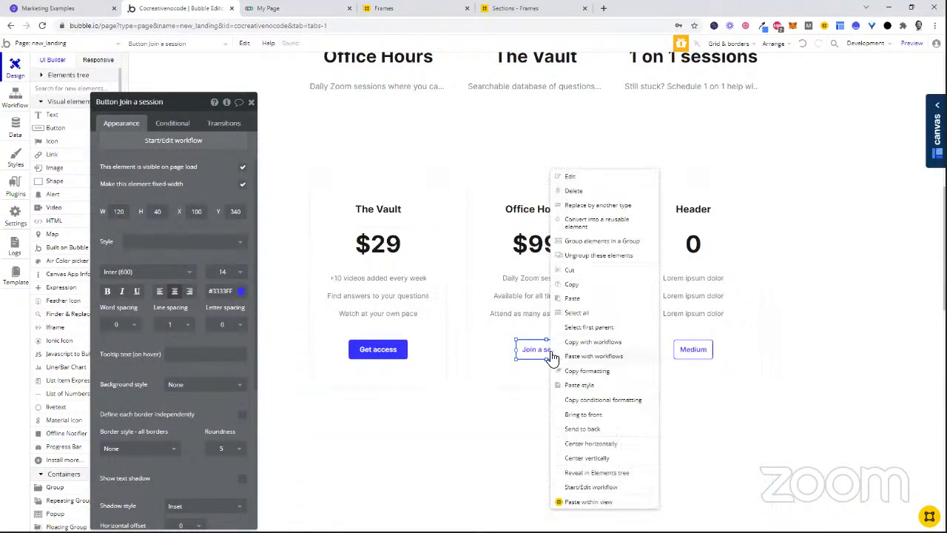
{"action": "left_click", "coordinate": [596, 444]}
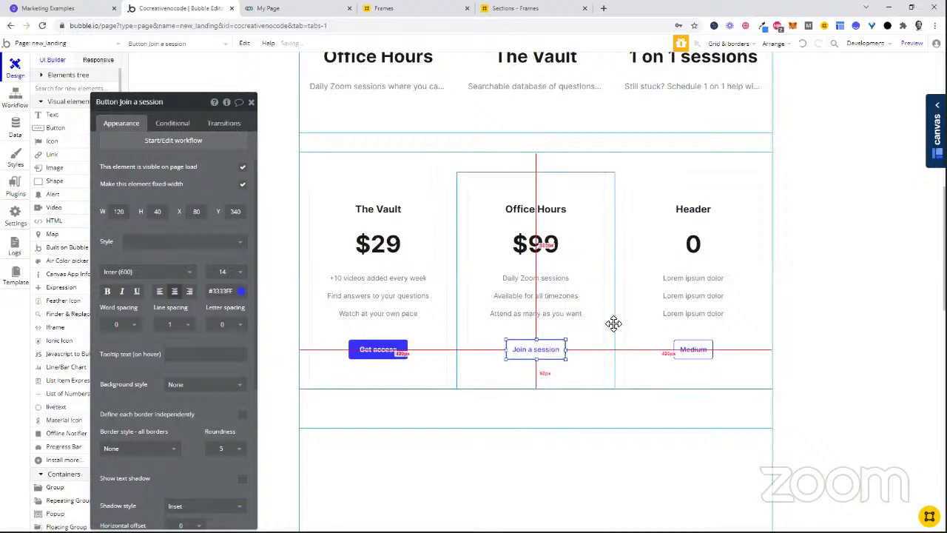
{"action": "left_click", "coordinate": [681, 323]}
{"action": "scroll", "coordinate": [671, 315], "scroll_direction": "up", "scroll_amount": 7}
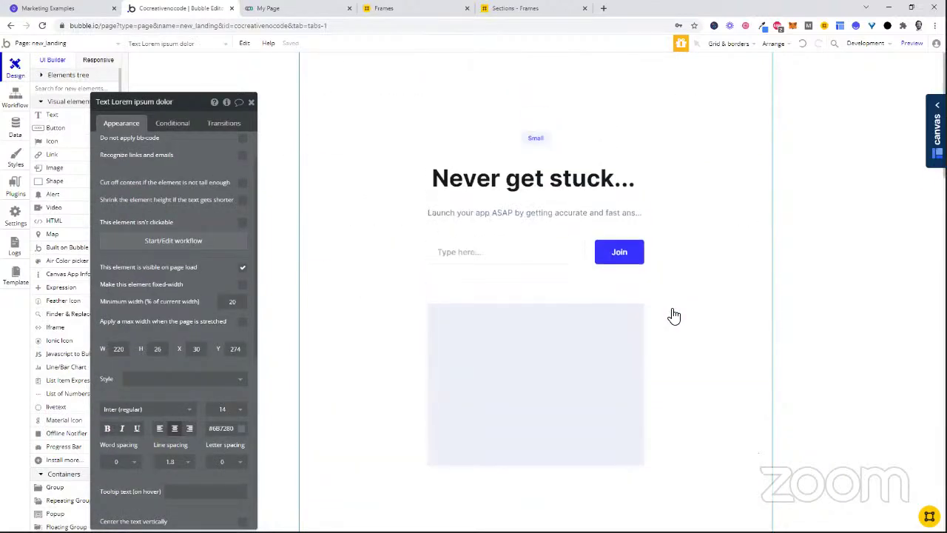
{"action": "scroll", "coordinate": [653, 320], "scroll_direction": "down", "scroll_amount": 7}
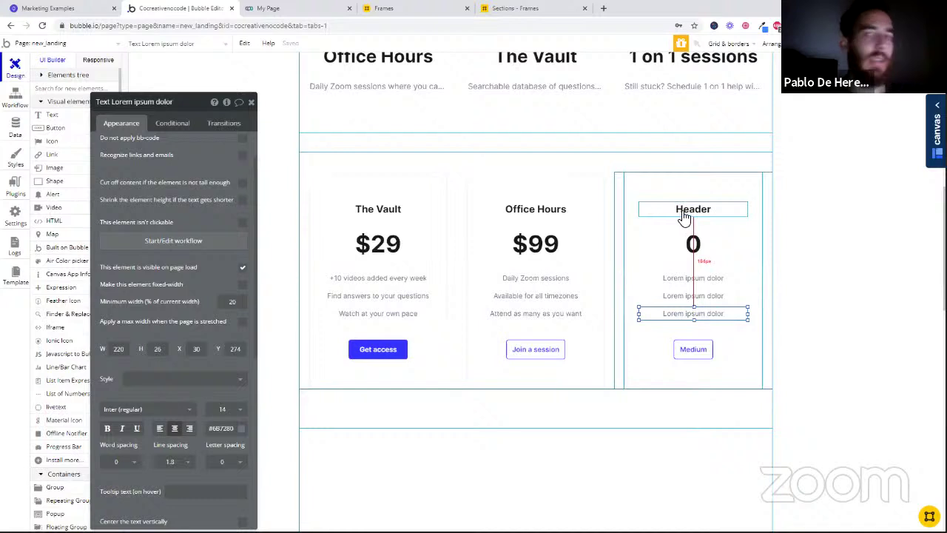
{"action": "left_click", "coordinate": [673, 233]}
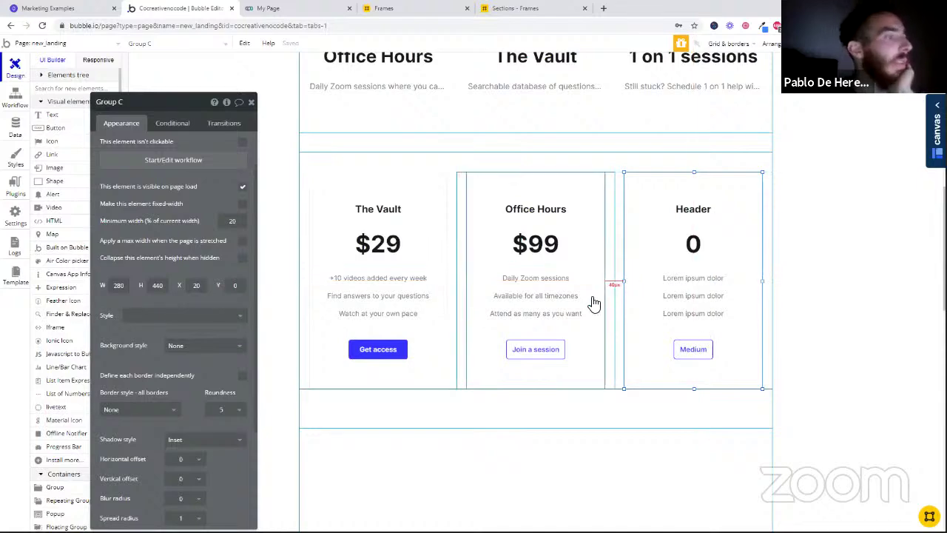
{"action": "scroll", "coordinate": [581, 298], "scroll_direction": "up", "scroll_amount": 3}
{"action": "scroll", "coordinate": [581, 298], "scroll_direction": "up", "scroll_amount": 3}
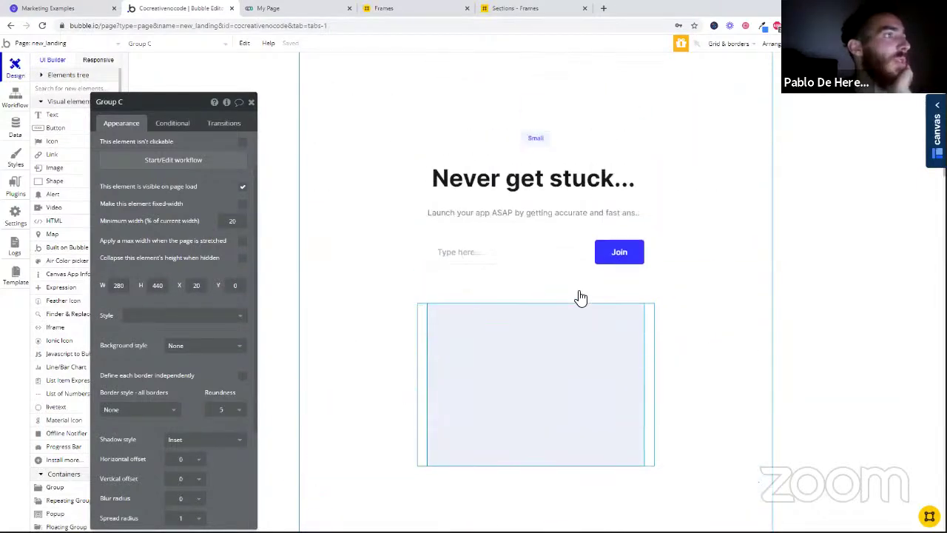
{"action": "scroll", "coordinate": [577, 296], "scroll_direction": "down", "scroll_amount": 9}
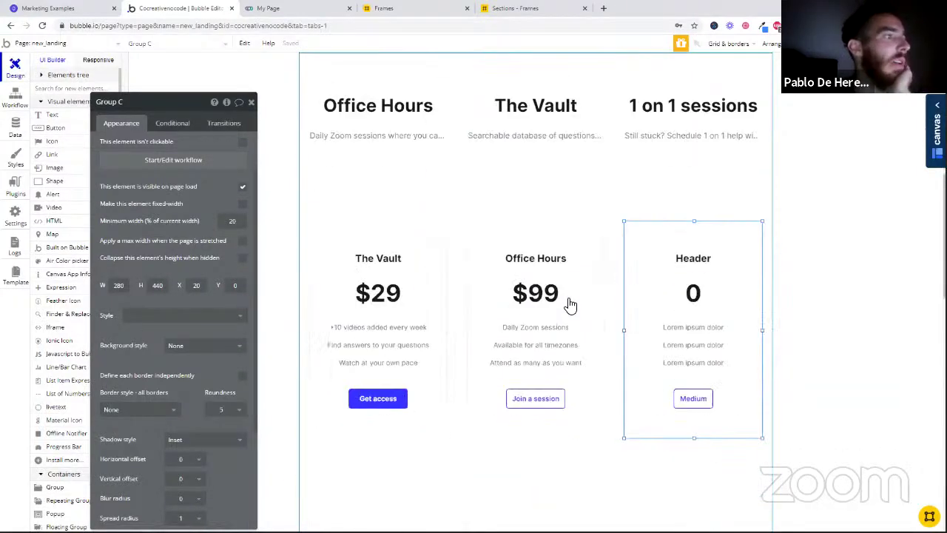
{"action": "left_click", "coordinate": [543, 332]}
{"action": "scroll", "coordinate": [544, 332], "scroll_direction": "up", "scroll_amount": 2}
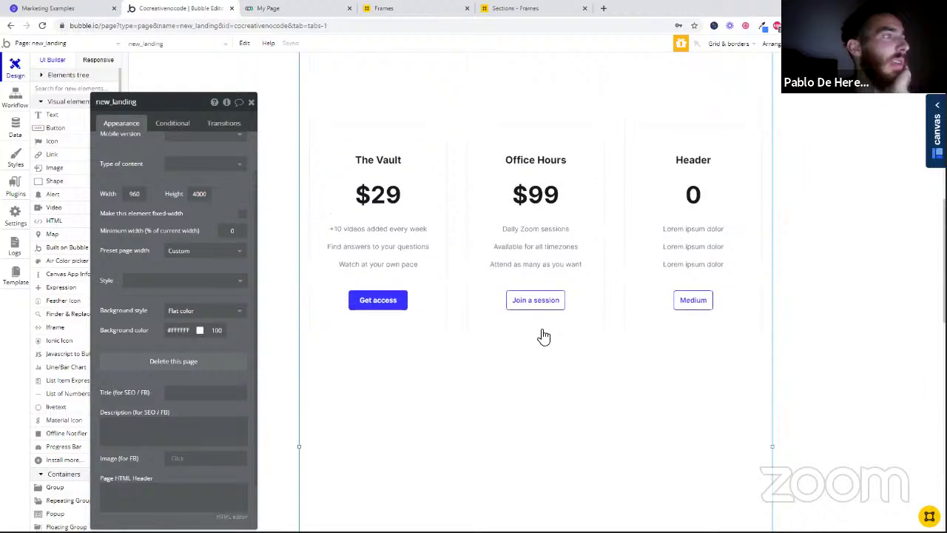
Step: Copy the hero's Small badge button and paste it into the Office Hours pricing card
{"action": "scroll", "coordinate": [544, 337], "scroll_direction": "up", "scroll_amount": 8}
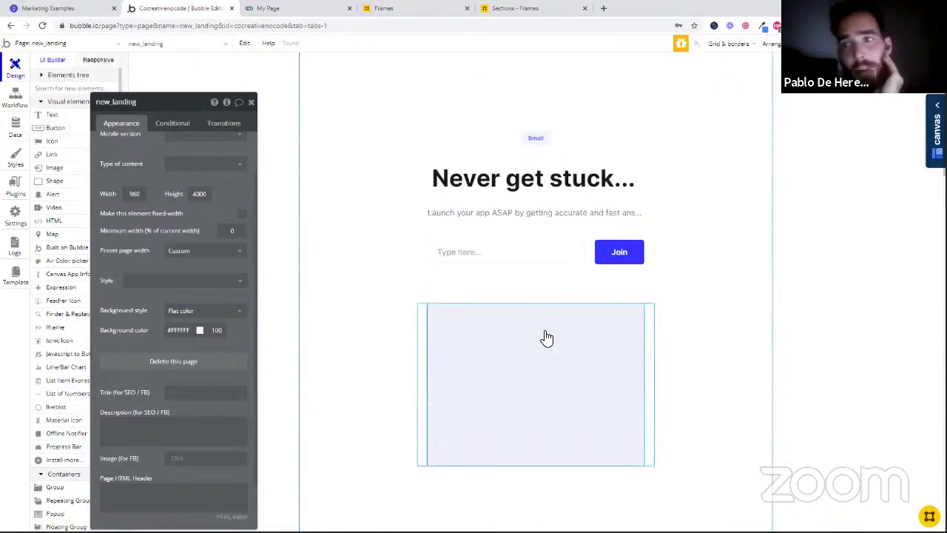
{"action": "left_click", "coordinate": [535, 141]}
{"action": "scroll", "coordinate": [555, 317], "scroll_direction": "down", "scroll_amount": 8}
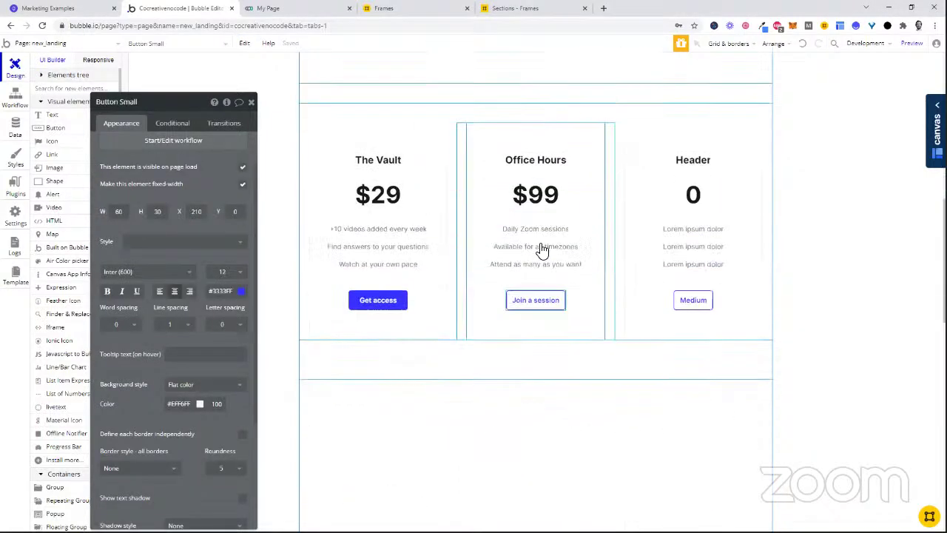
{"action": "left_click", "coordinate": [525, 185]}
{"action": "left_click", "coordinate": [503, 154]}
{"action": "key", "text": "ctrl+v"}
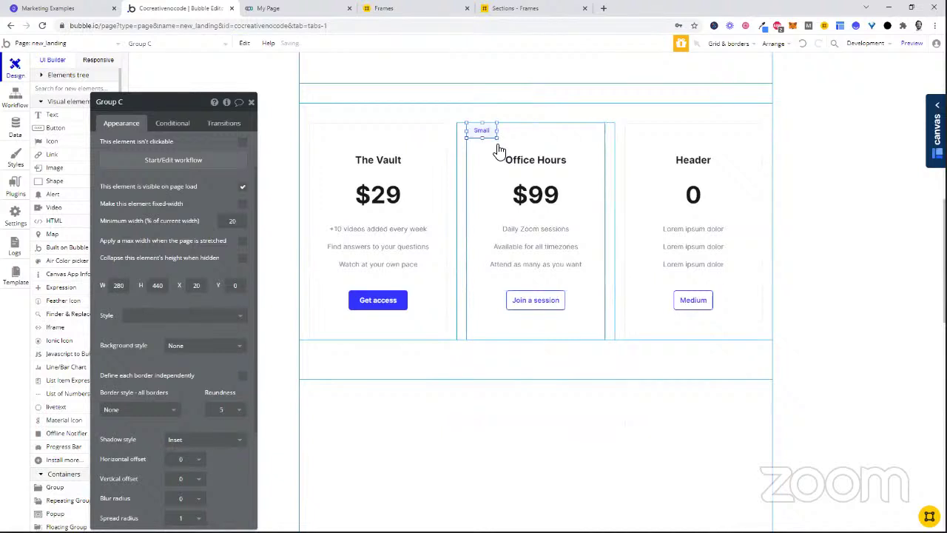
Step: Widen the pasted badge to 280 so it spans the full width of the Office Hours card
{"action": "left_click_drag", "start_coordinate": [502, 135], "coordinate": [586, 131]}
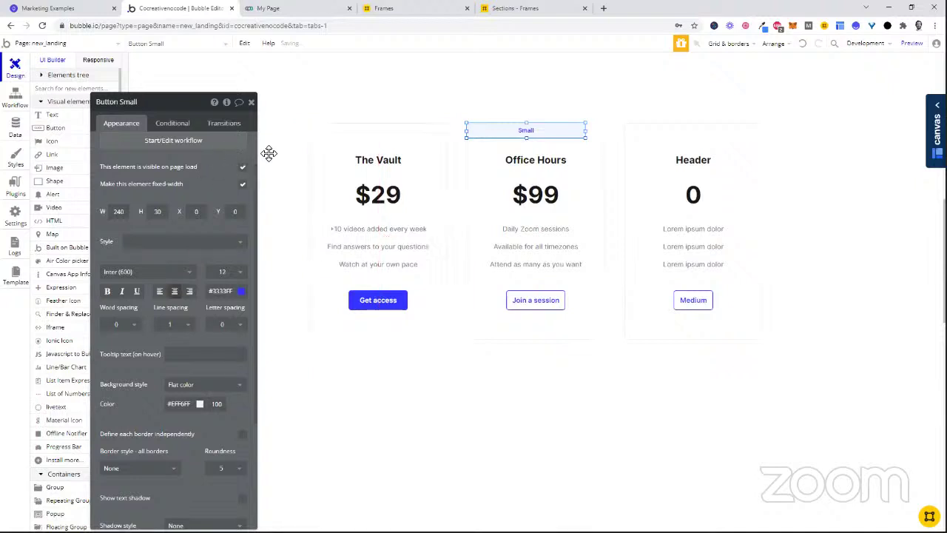
{"action": "scroll", "coordinate": [131, 222], "scroll_direction": "up", "scroll_amount": 2}
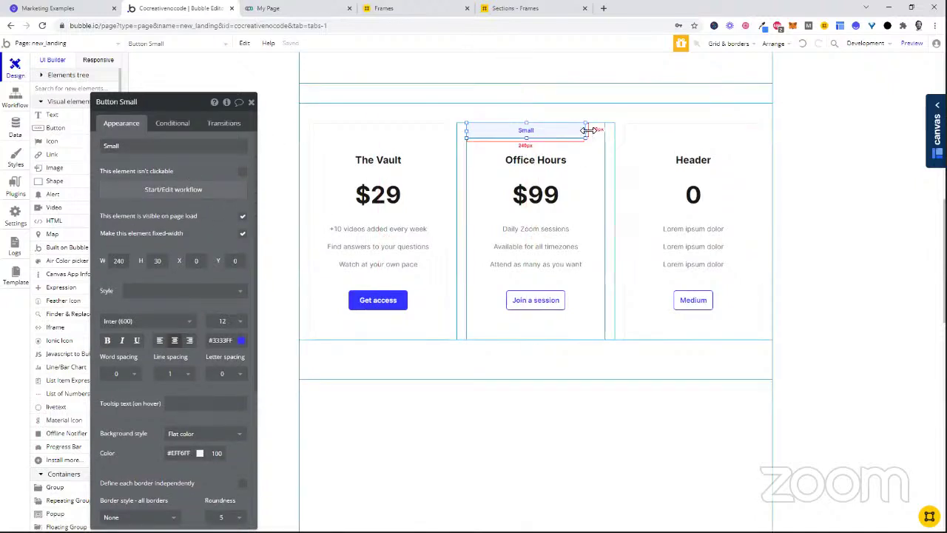
{"action": "left_click_drag", "start_coordinate": [592, 131], "coordinate": [605, 130]}
Step: Change the Office Hours badge's label to "Includes access to the Vault!"
{"action": "left_click", "coordinate": [204, 151]}
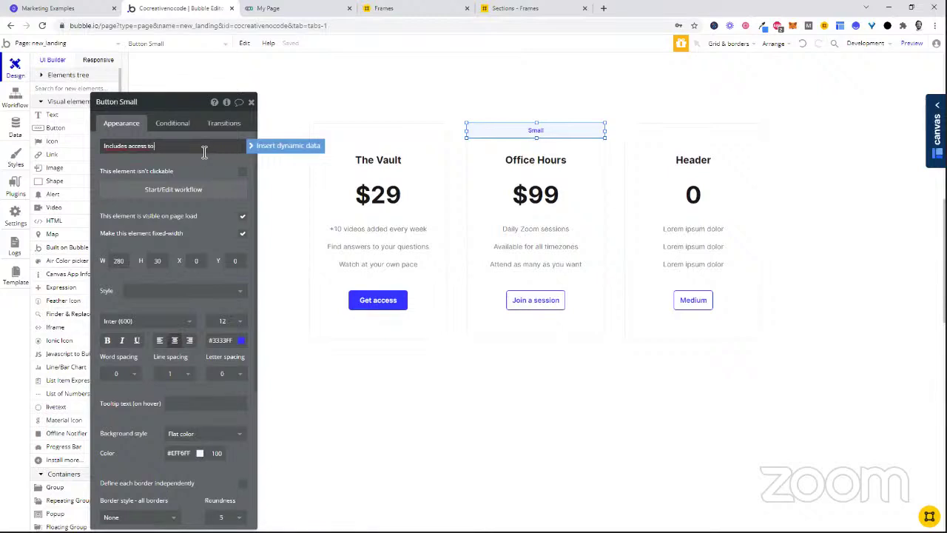
{"action": "type", "text": "Includes access to the Vault!"}
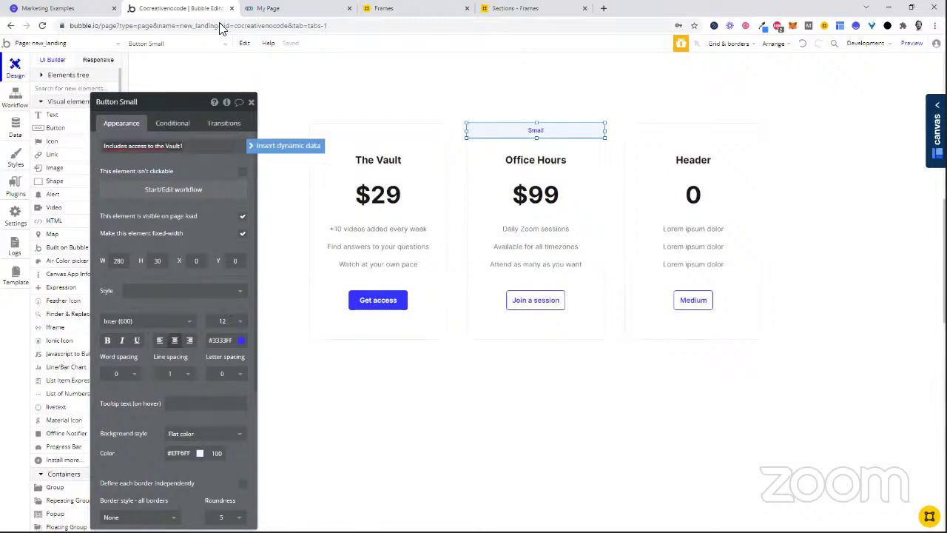
{"action": "left_click", "coordinate": [190, 170]}
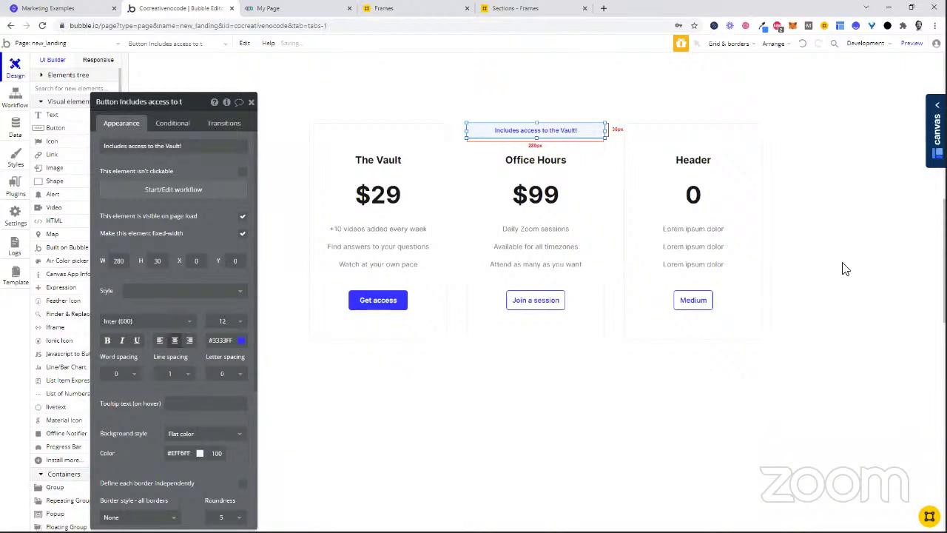
Step: Capitalize "The" in the Office Hours badge so its label reads "Includes access to The Vault!"
{"action": "left_click", "coordinate": [150, 147]}
{"action": "left_click", "coordinate": [159, 148]}
{"action": "key", "text": "BackSpace"}
{"action": "key", "text": "BackSpace"}
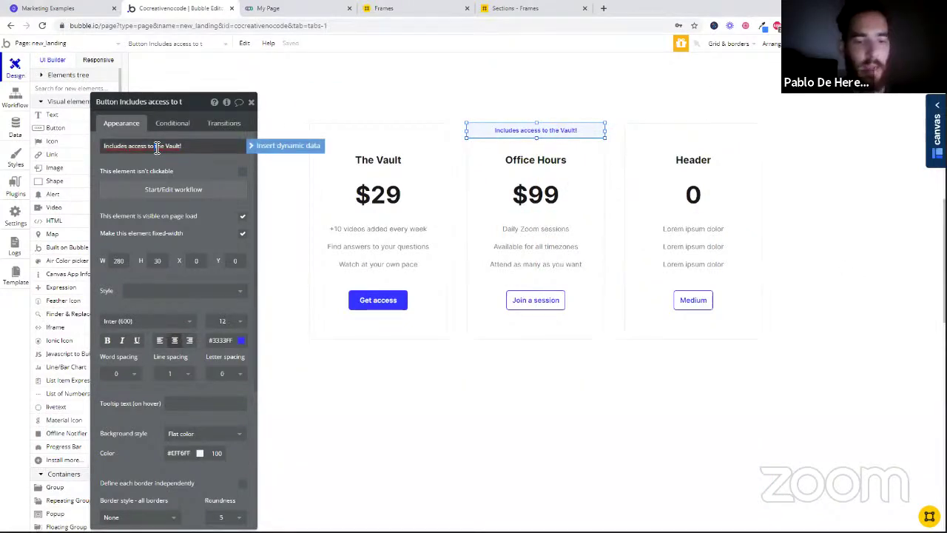
{"action": "type", "text": "T"}
{"action": "left_click", "coordinate": [139, 176]}
{"action": "left_click", "coordinate": [154, 149]}
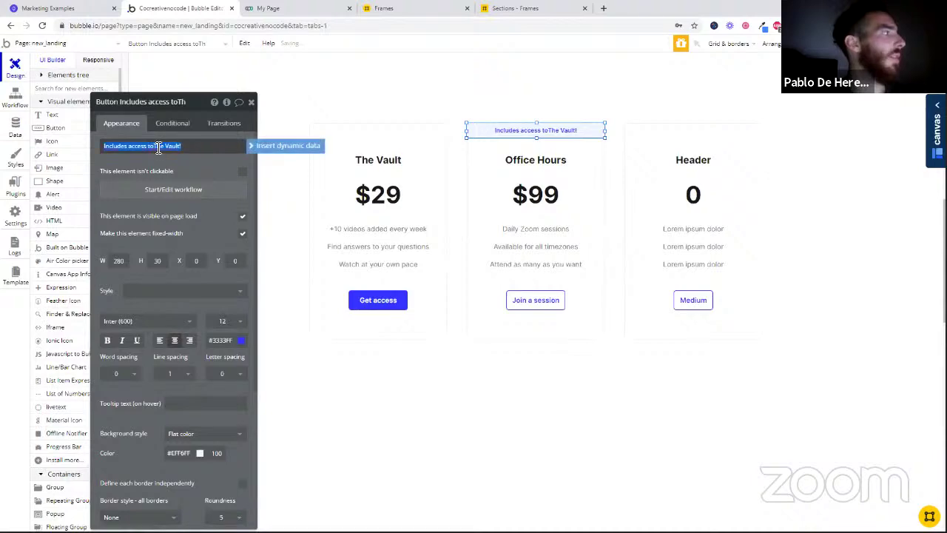
{"action": "left_click", "coordinate": [155, 149]}
{"action": "left_click", "coordinate": [153, 164]}
Step: Review the landing page layout from the hero down to the three pricing cards
{"action": "scroll", "coordinate": [504, 159], "scroll_direction": "up", "scroll_amount": 6}
{"action": "scroll", "coordinate": [504, 159], "scroll_direction": "up", "scroll_amount": 2}
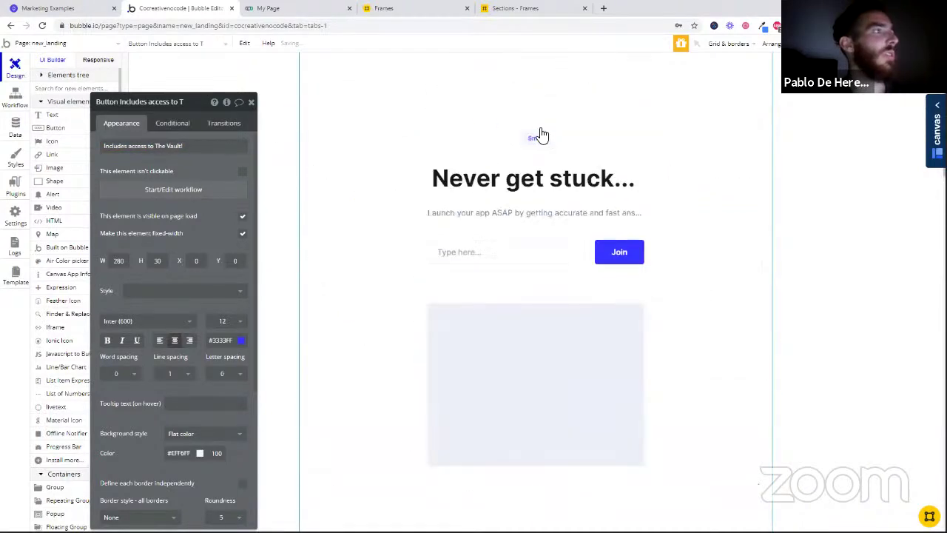
{"action": "scroll", "coordinate": [492, 244], "scroll_direction": "down", "scroll_amount": 9}
{"action": "left_click", "coordinate": [604, 149]}
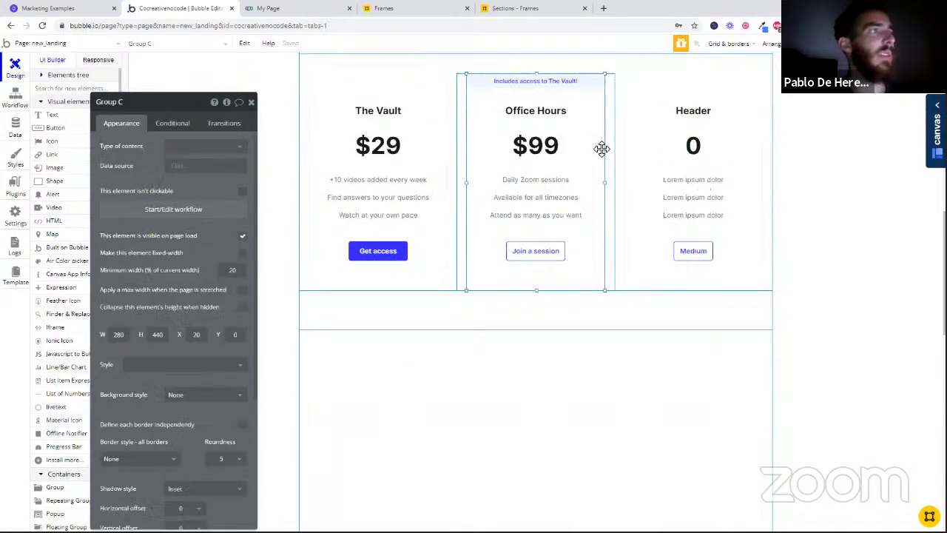
{"action": "left_click", "coordinate": [619, 181]}
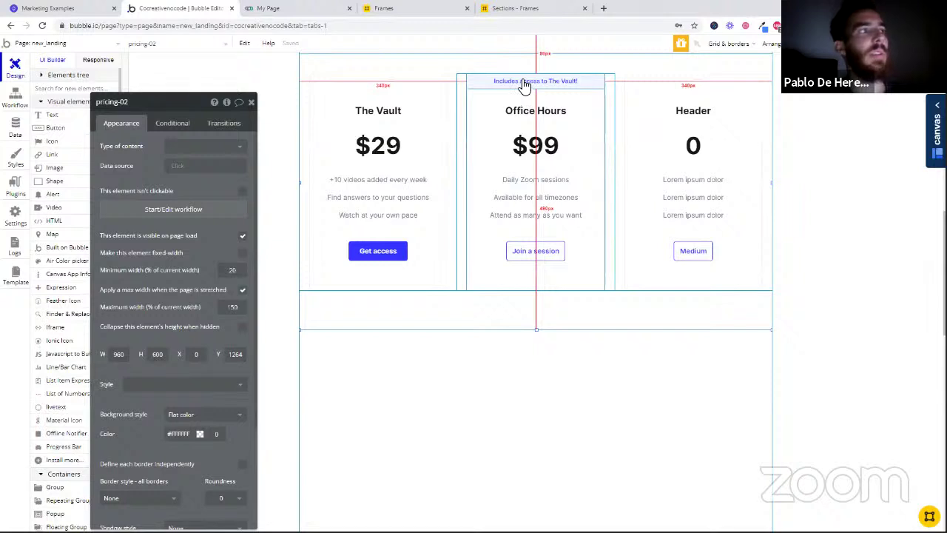
{"action": "left_click", "coordinate": [626, 198]}
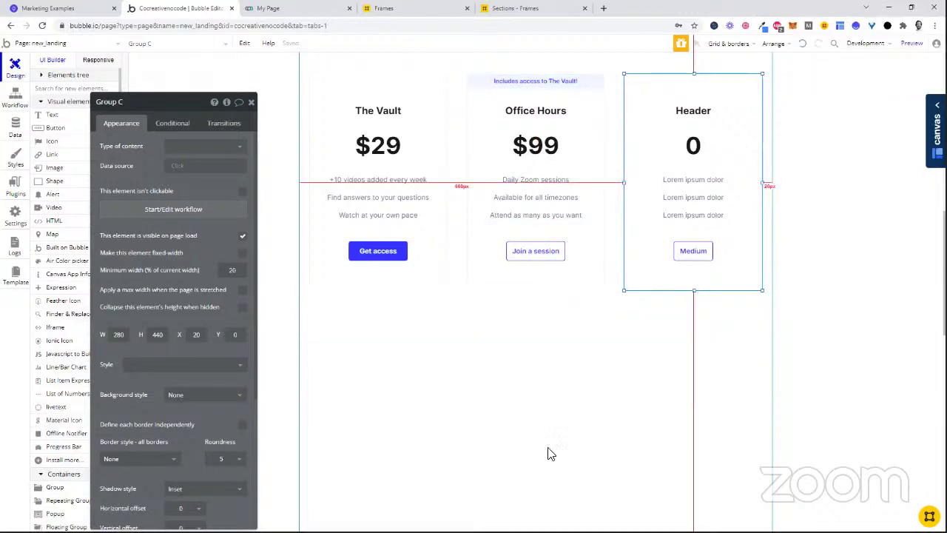
{"action": "scroll", "coordinate": [762, 215], "scroll_direction": "up", "scroll_amount": 7}
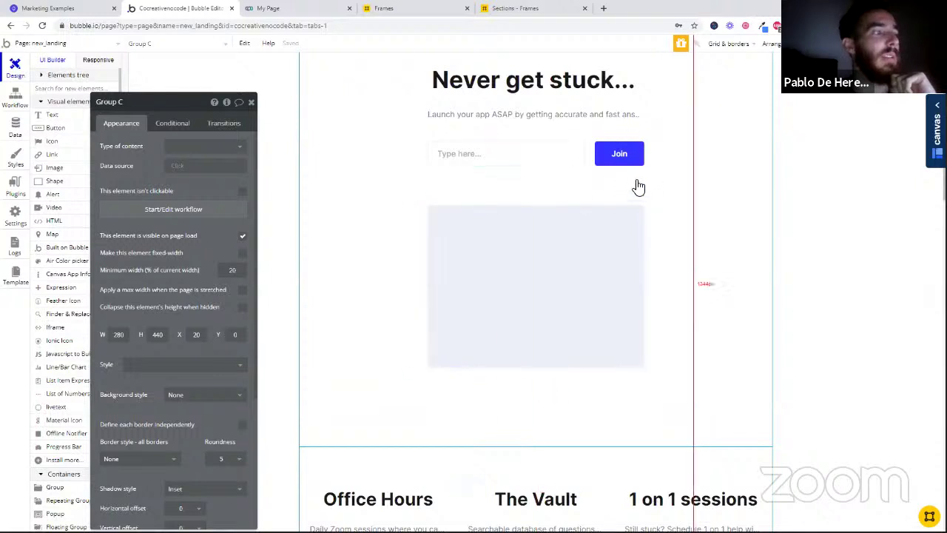
{"action": "scroll", "coordinate": [659, 100], "scroll_direction": "up", "scroll_amount": 1}
{"action": "scroll", "coordinate": [414, 303], "scroll_direction": "down", "scroll_amount": 7}
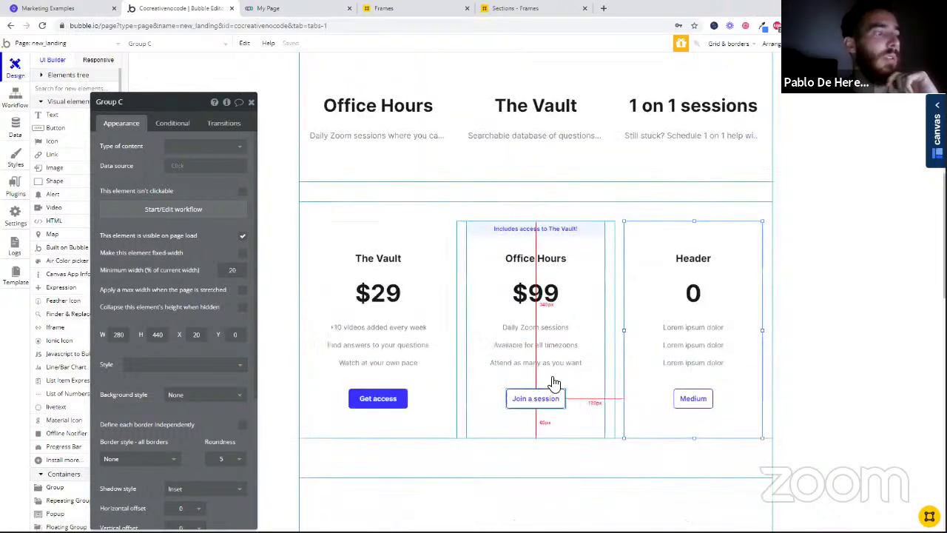
{"action": "scroll", "coordinate": [613, 433], "scroll_direction": "down", "scroll_amount": 4}
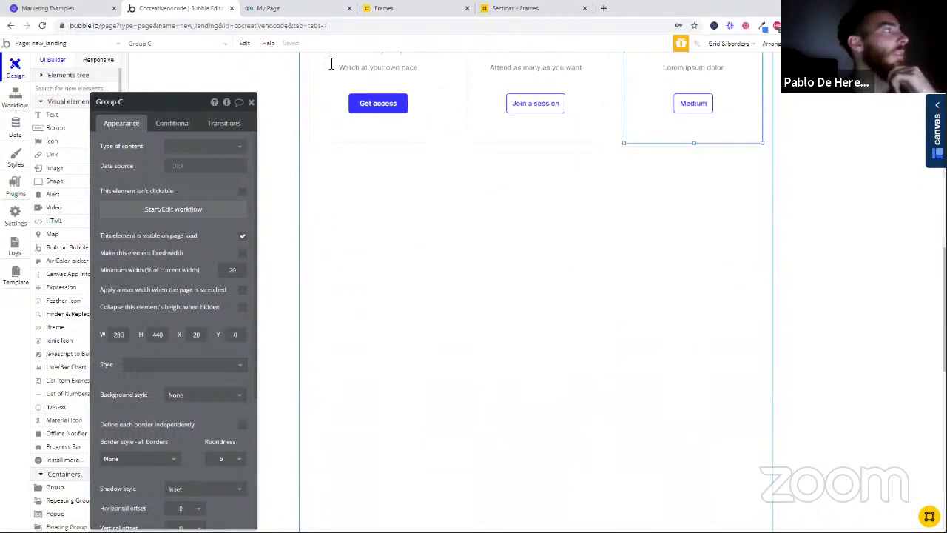
Step: Switch to the new_landing preview and check the pricing section at 320 px width in the browser's responsive device view
{"action": "key", "text": "ctrl+Tab"}
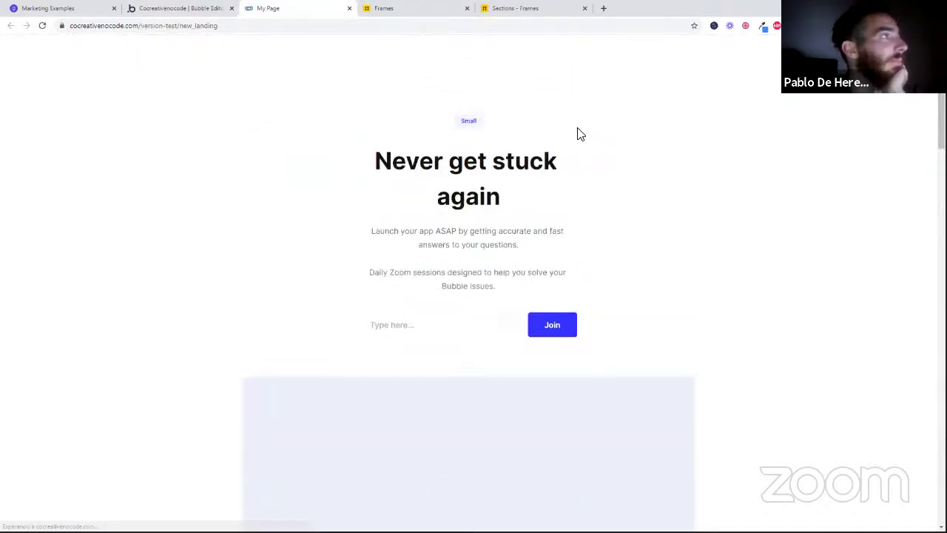
{"action": "scroll", "coordinate": [603, 127], "scroll_direction": "down", "scroll_amount": 10}
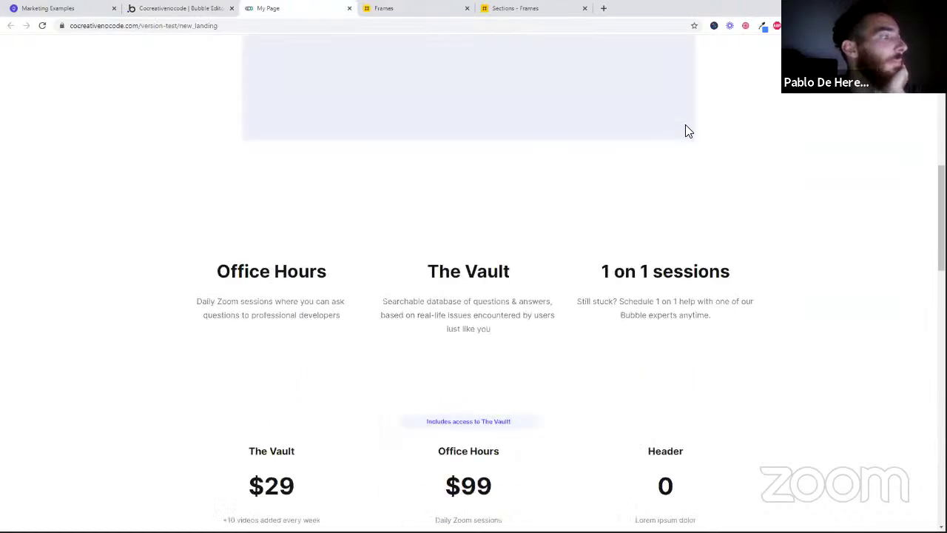
{"action": "scroll", "coordinate": [682, 127], "scroll_direction": "down", "scroll_amount": 1}
{"action": "right_click", "coordinate": [684, 126]}
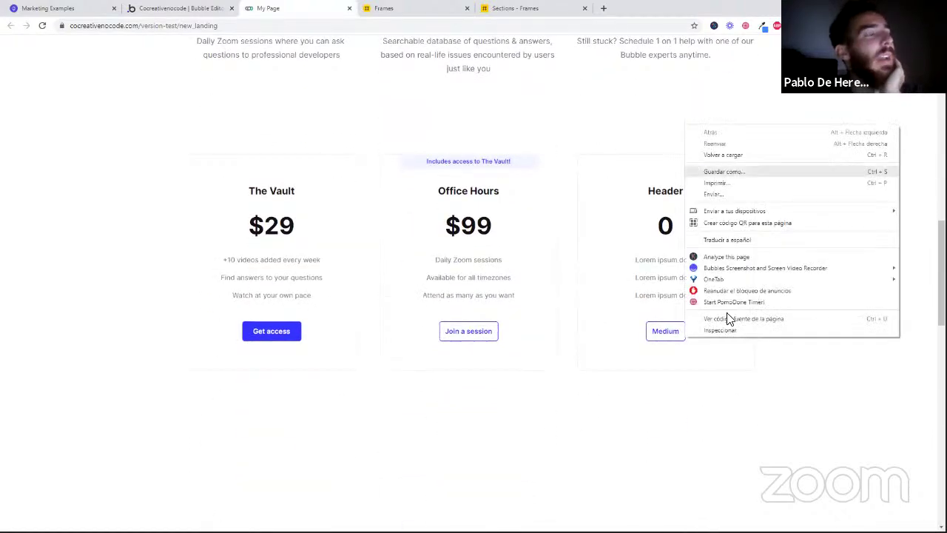
{"action": "left_click", "coordinate": [717, 332]}
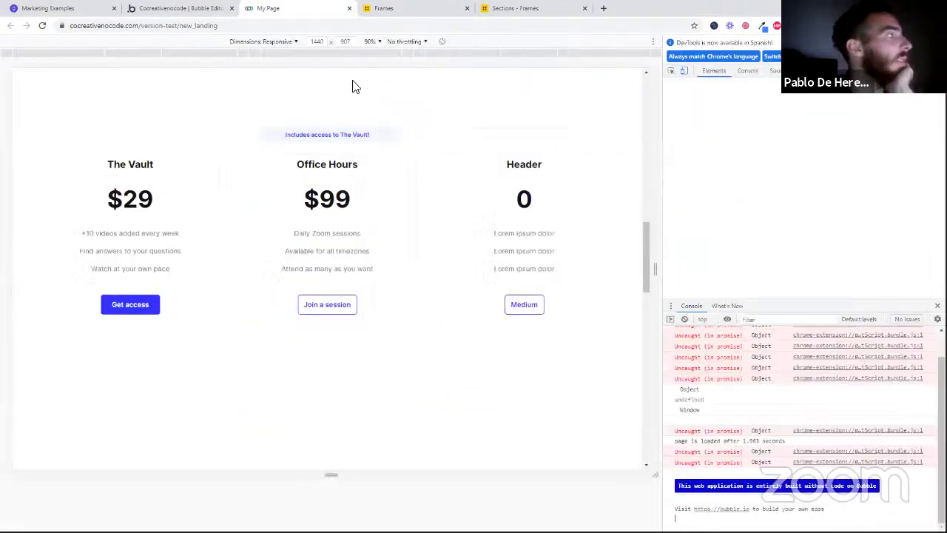
{"action": "left_click", "coordinate": [318, 55]}
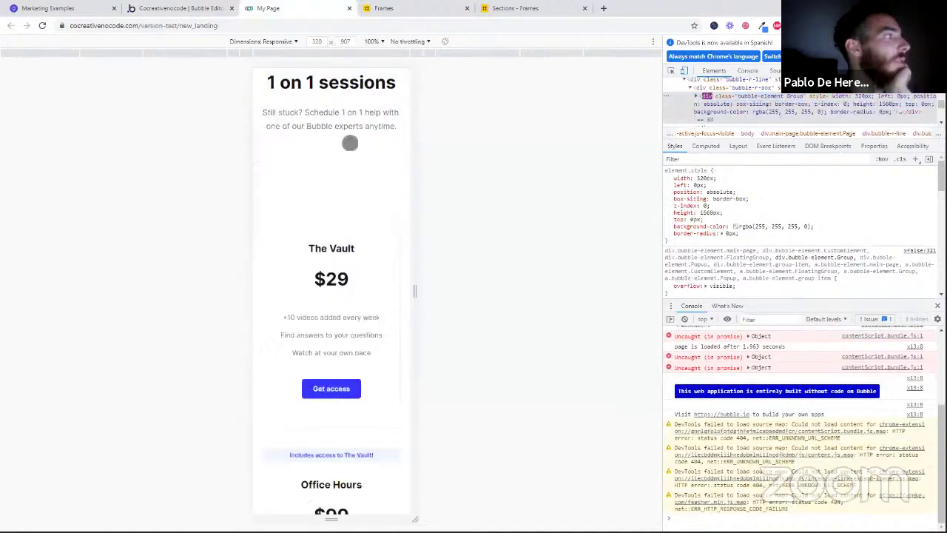
Step: Examine the new_landing page preview at 320 px width, from the hero and feature texts to the pricing cards
{"action": "scroll", "coordinate": [363, 142], "scroll_direction": "up", "scroll_amount": 5}
{"action": "scroll", "coordinate": [375, 158], "scroll_direction": "down", "scroll_amount": 2}
{"action": "scroll", "coordinate": [375, 157], "scroll_direction": "down", "scroll_amount": 4}
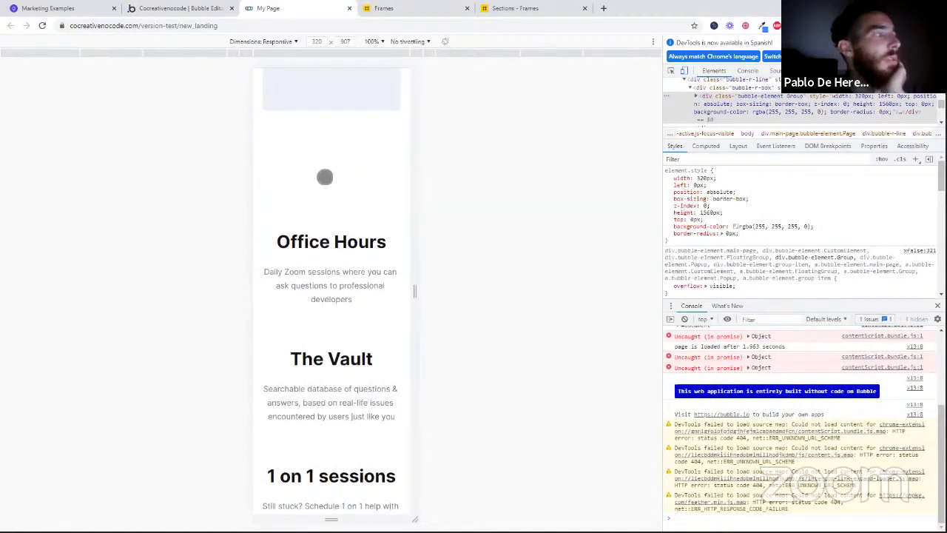
{"action": "scroll", "coordinate": [324, 177], "scroll_direction": "down", "scroll_amount": 8}
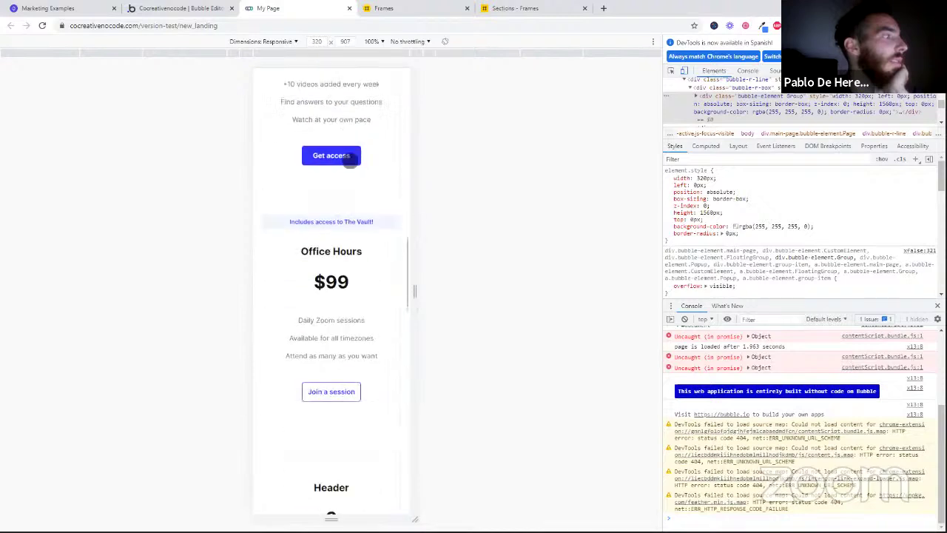
{"action": "scroll", "coordinate": [350, 160], "scroll_direction": "down", "scroll_amount": 4}
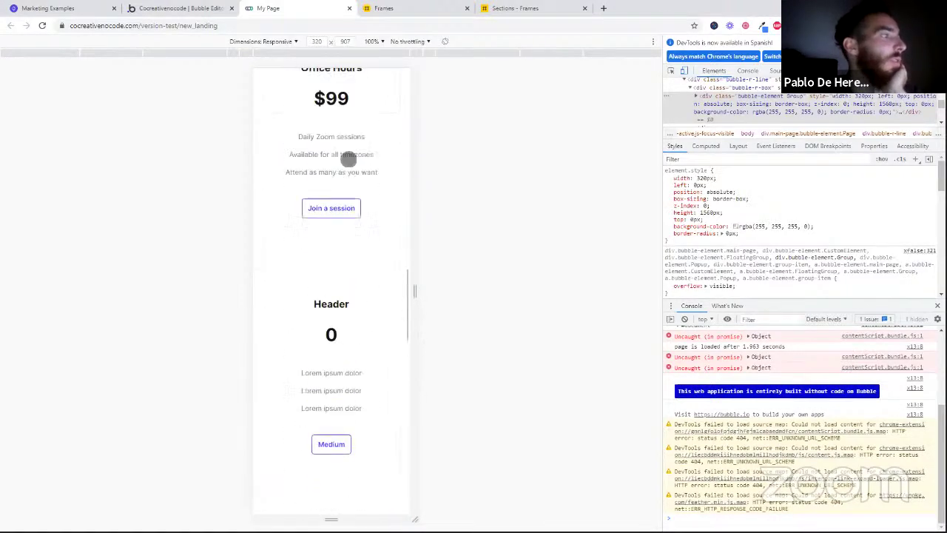
{"action": "scroll", "coordinate": [348, 158], "scroll_direction": "up", "scroll_amount": 10}
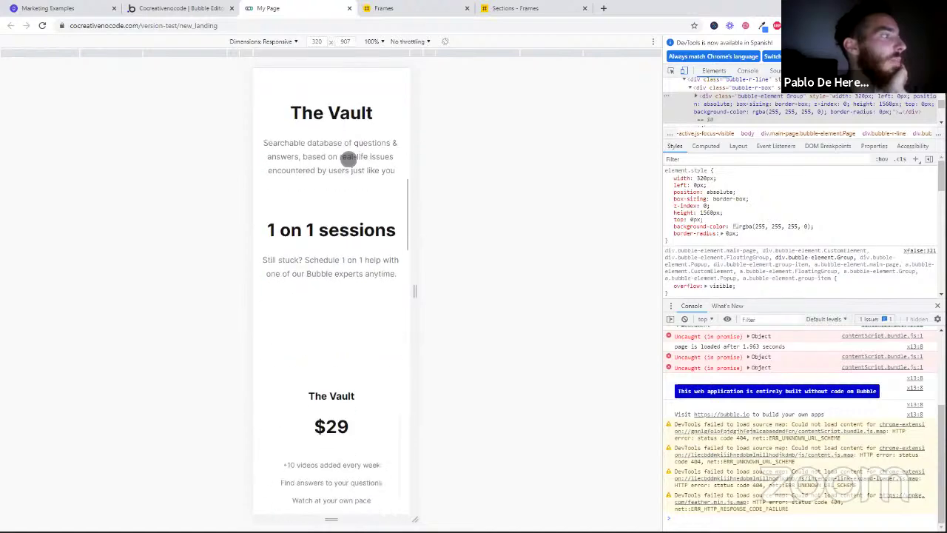
{"action": "scroll", "coordinate": [347, 159], "scroll_direction": "down", "scroll_amount": 10}
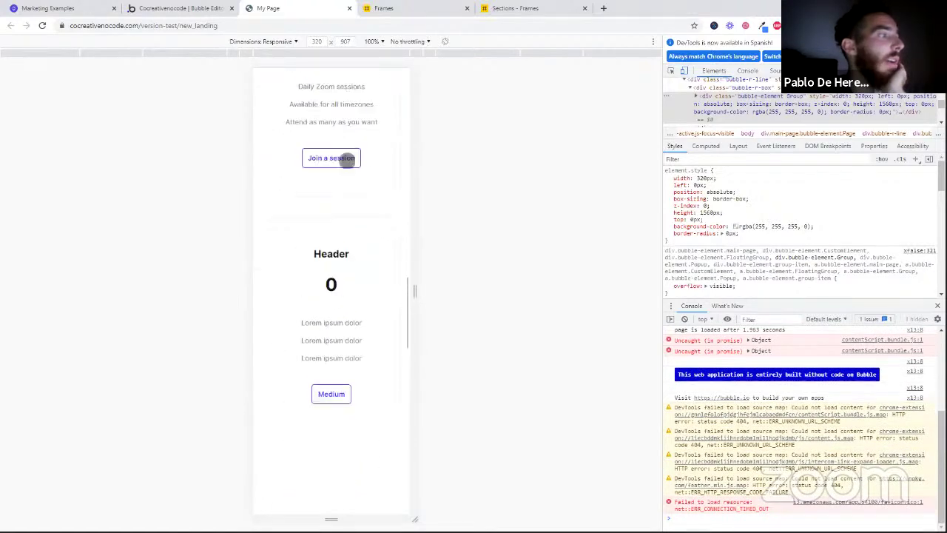
{"action": "scroll", "coordinate": [346, 158], "scroll_direction": "up", "scroll_amount": 5}
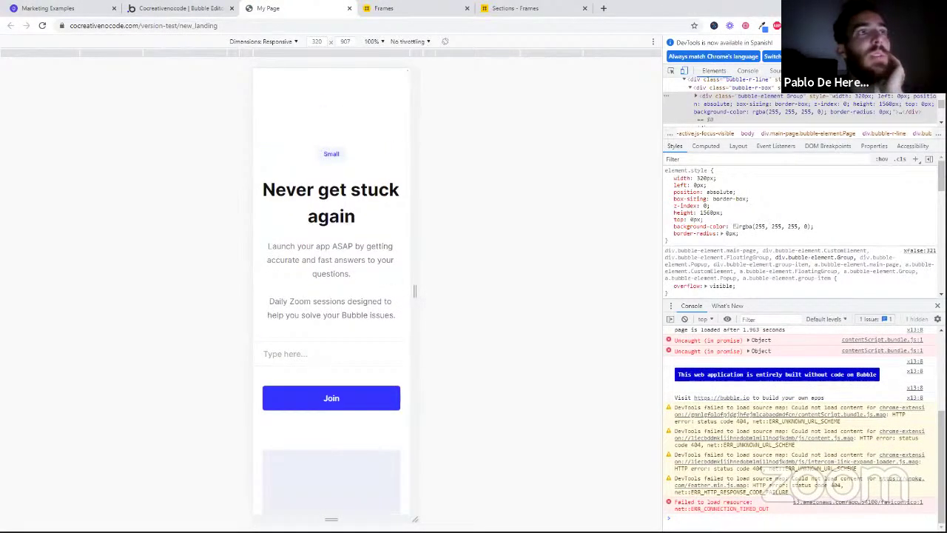
{"action": "left_click_drag", "start_coordinate": [306, 444], "coordinate": [392, 228]}
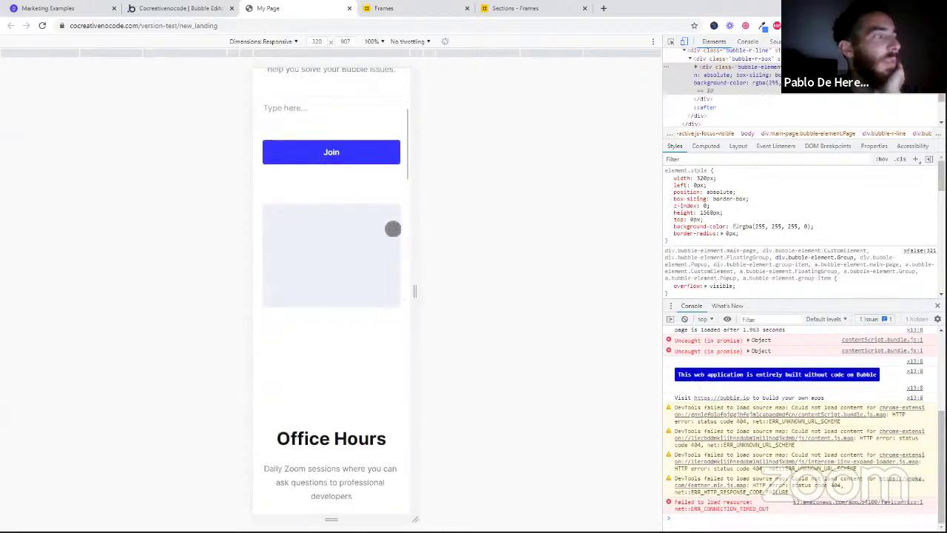
Step: Close the developer tools and return to the new_landing page in the Bubble editor, showing its hero group
{"action": "key", "text": "F12"}
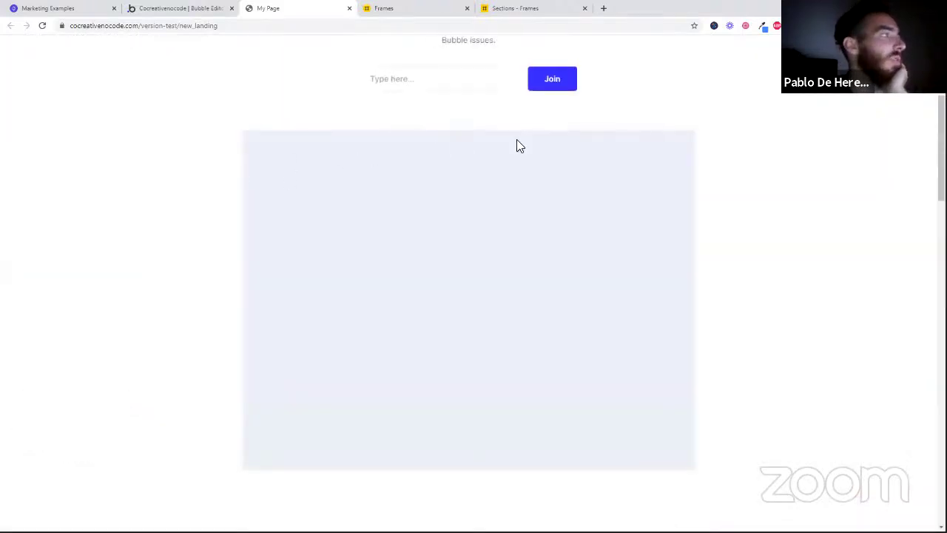
{"action": "scroll", "coordinate": [496, 141], "scroll_direction": "up", "scroll_amount": 3}
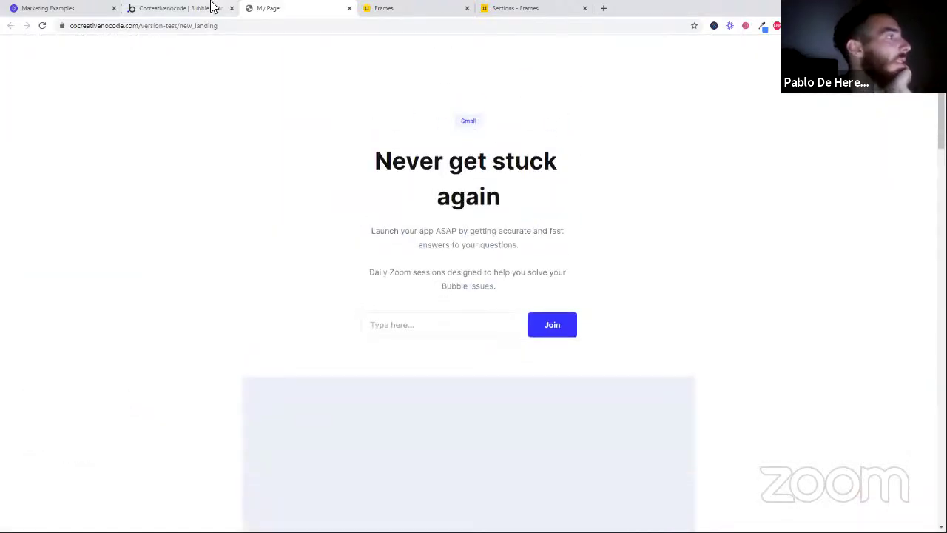
{"action": "left_click", "coordinate": [177, 8]}
{"action": "scroll", "coordinate": [434, 175], "scroll_direction": "up", "scroll_amount": 5}
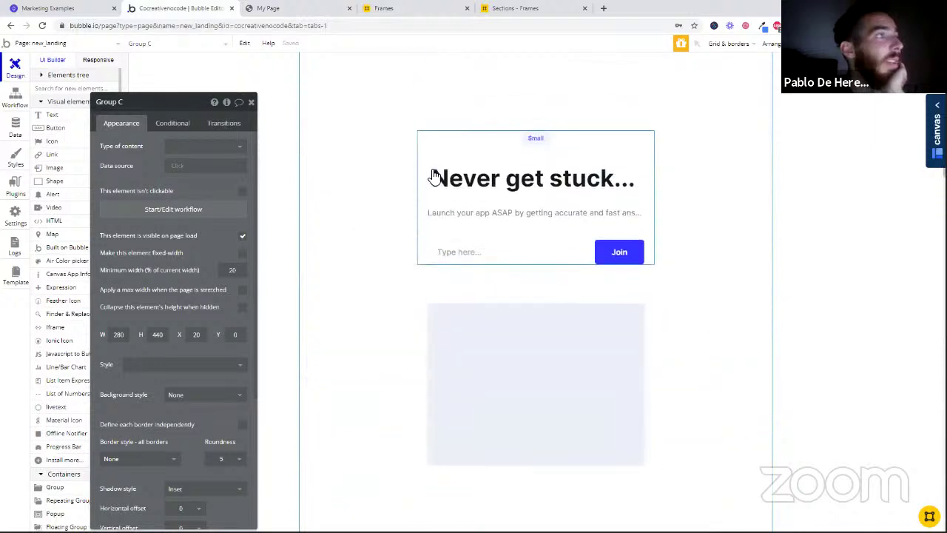
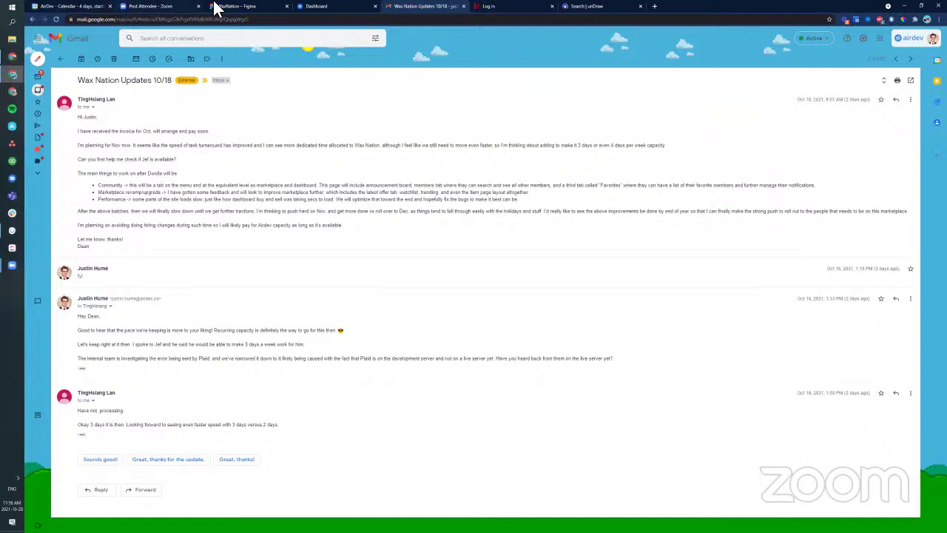
{"action": "left_click", "coordinate": [521, 7]}
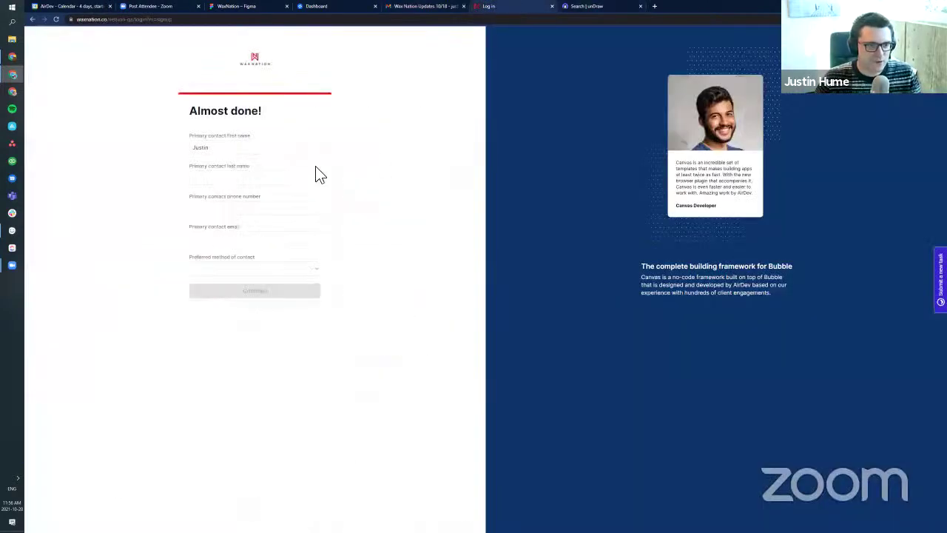
{"action": "left_click", "coordinate": [325, 6]}
{"action": "left_click", "coordinate": [222, 7]}
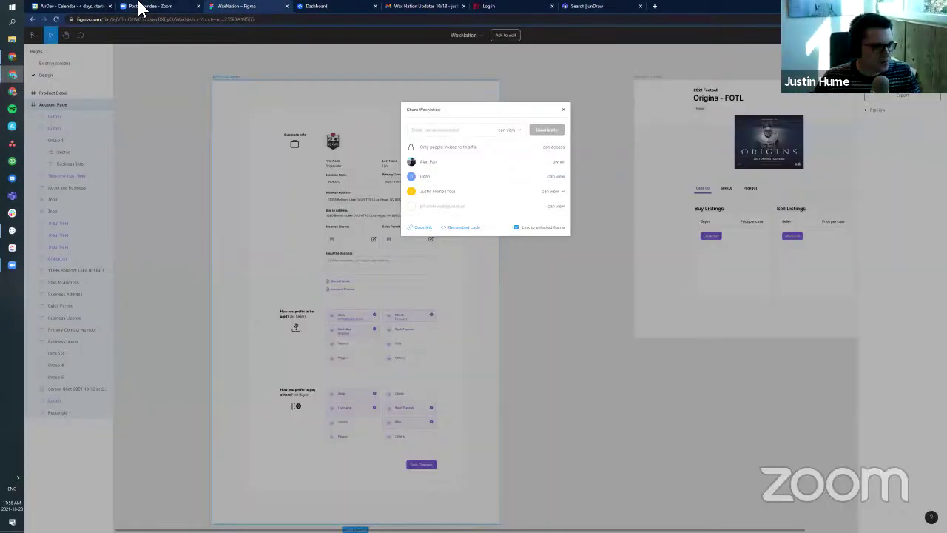
{"action": "left_click", "coordinate": [142, 7]}
{"action": "key", "text": "alt+Tab"}
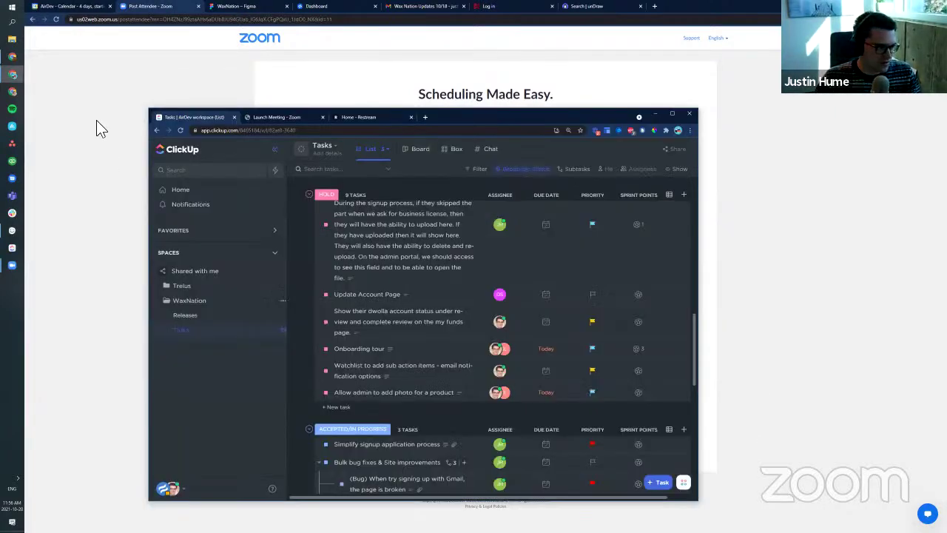
{"action": "left_click", "coordinate": [98, 129]}
{"action": "key", "text": "ctrl+t"}
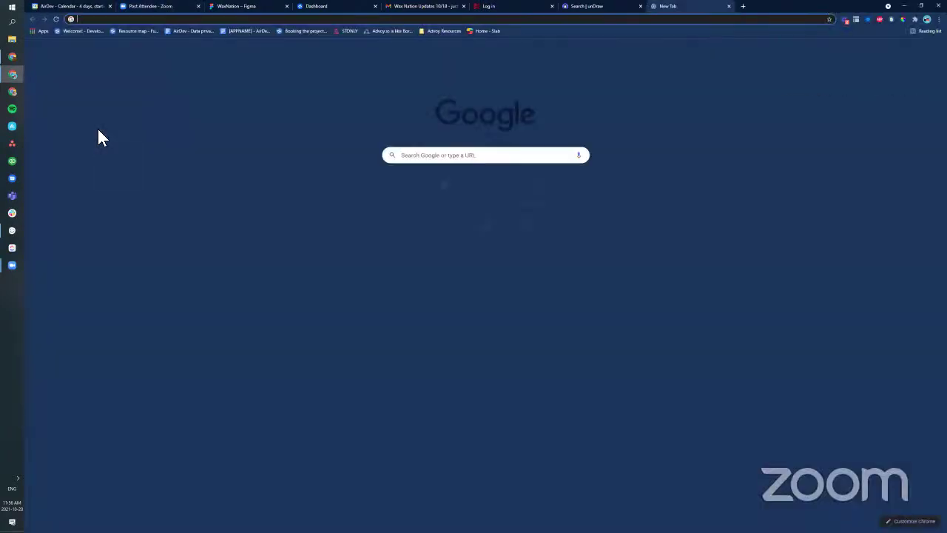
{"action": "type", "text": "c"}
{"action": "key", "text": "BackSpace"}
{"action": "key", "text": "BackSpace"}
{"action": "type", "text": "mat"}
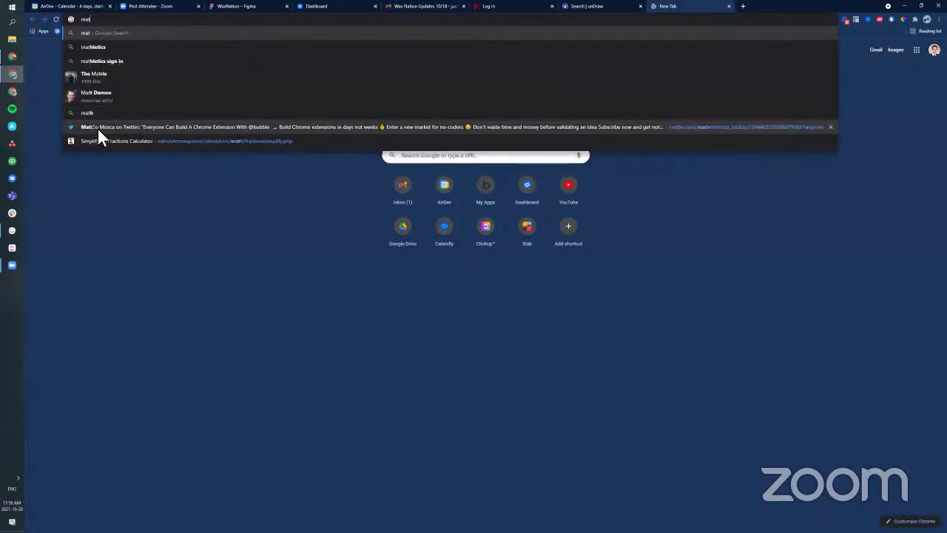
{"action": "type", "text": "tos"}
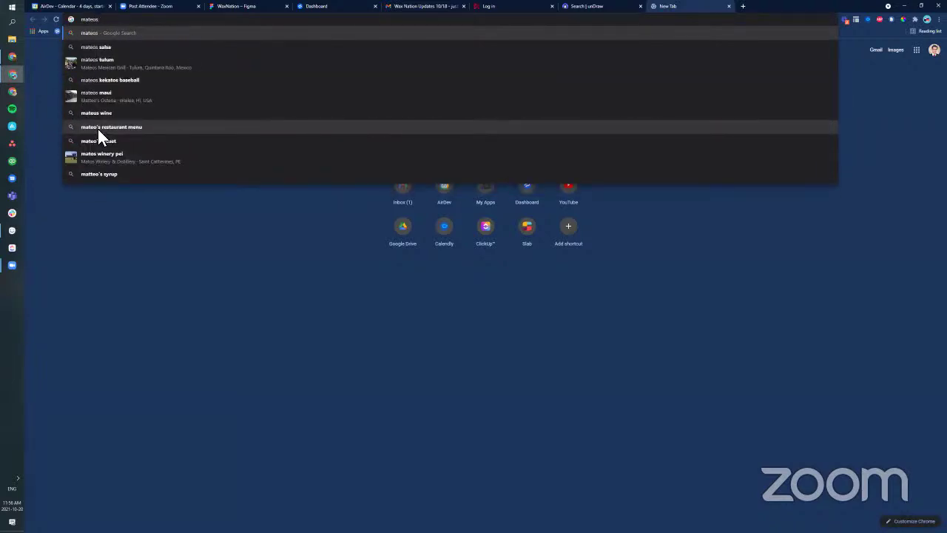
{"action": "key", "text": "Escape"}
{"action": "left_click", "coordinate": [729, 6]}
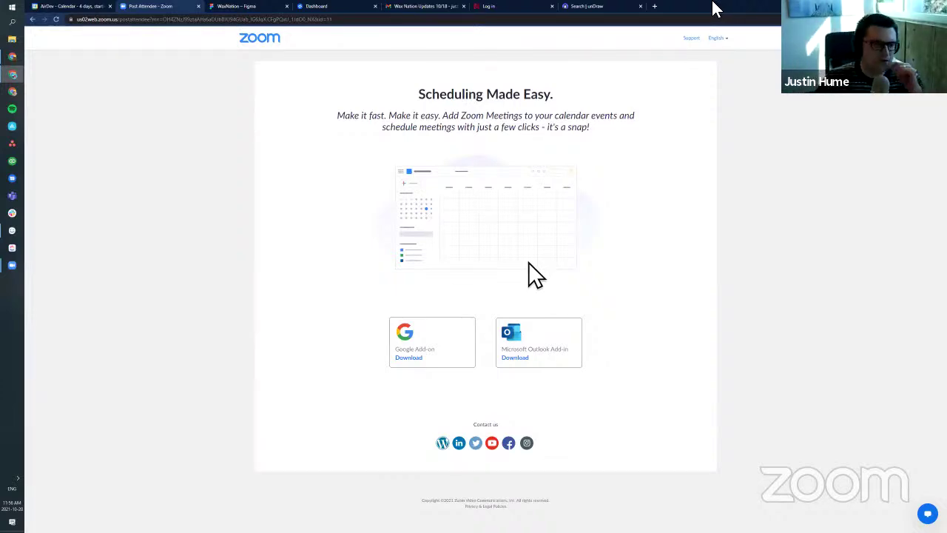
Step: Switch to the Bubble editor with request_page open and move its property editor farther away from the page layout
{"action": "left_click", "coordinate": [329, 6]}
{"action": "left_click", "coordinate": [426, 6]}
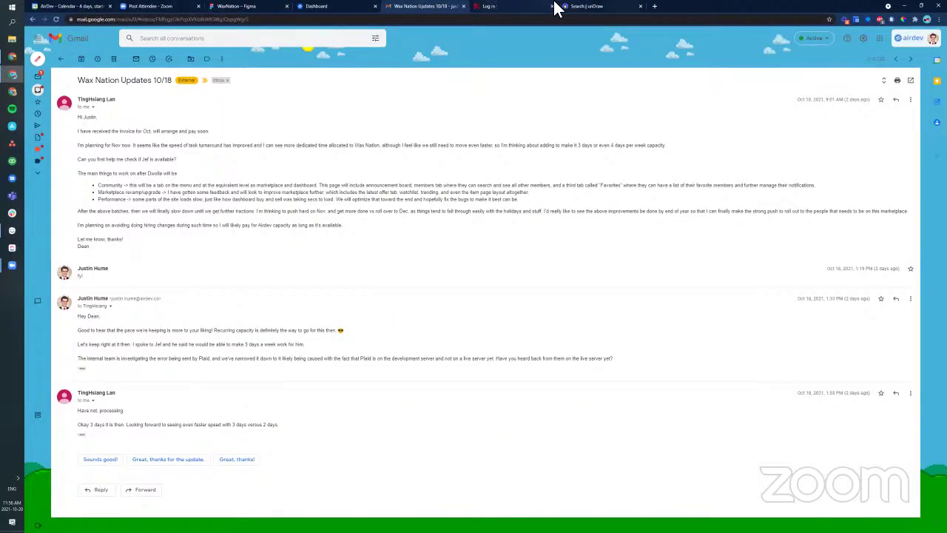
{"action": "left_click", "coordinate": [488, 7]}
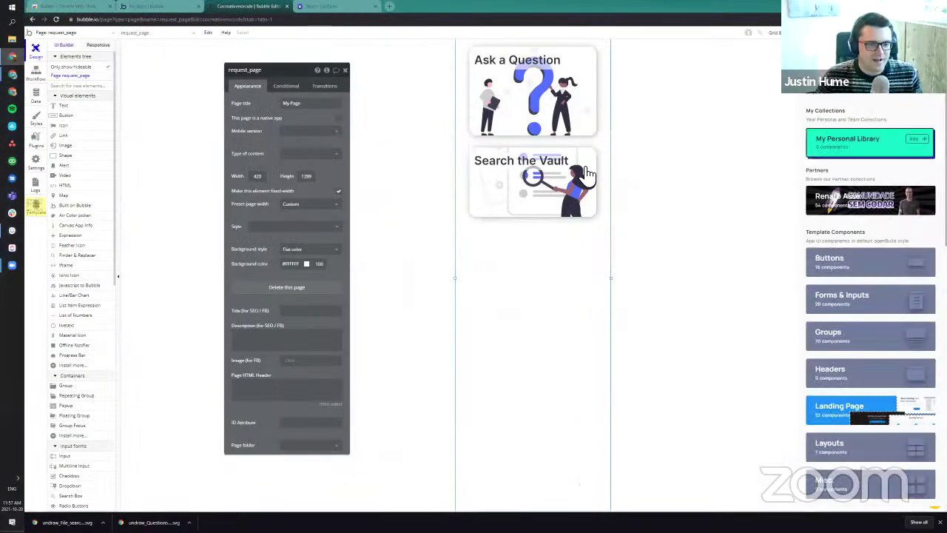
{"action": "scroll", "coordinate": [606, 310], "scroll_direction": "down", "scroll_amount": 1}
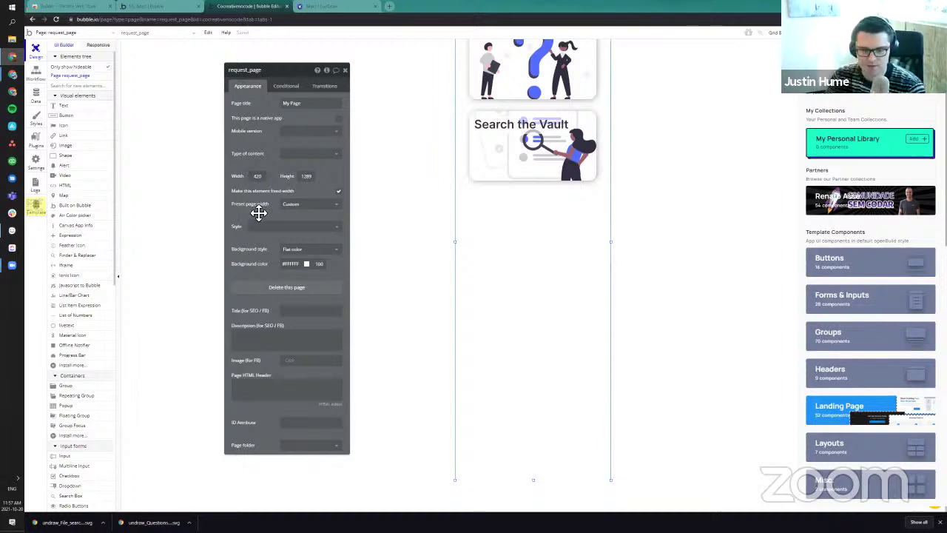
{"action": "left_click_drag", "start_coordinate": [248, 127], "coordinate": [173, 133]}
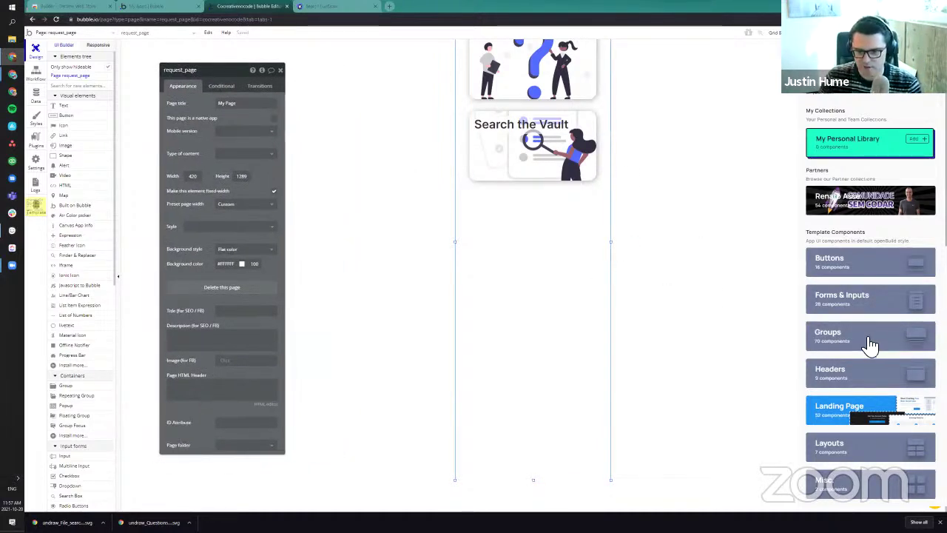
Step: Look through the component categories and themes in the openBuild library, then close it
{"action": "scroll", "coordinate": [866, 344], "scroll_direction": "down", "scroll_amount": 3}
{"action": "scroll", "coordinate": [866, 414], "scroll_direction": "down", "scroll_amount": 4}
{"action": "scroll", "coordinate": [864, 412], "scroll_direction": "up", "scroll_amount": 2}
{"action": "scroll", "coordinate": [869, 392], "scroll_direction": "down", "scroll_amount": 4}
{"action": "scroll", "coordinate": [869, 390], "scroll_direction": "down", "scroll_amount": 1}
{"action": "scroll", "coordinate": [863, 402], "scroll_direction": "up", "scroll_amount": 14}
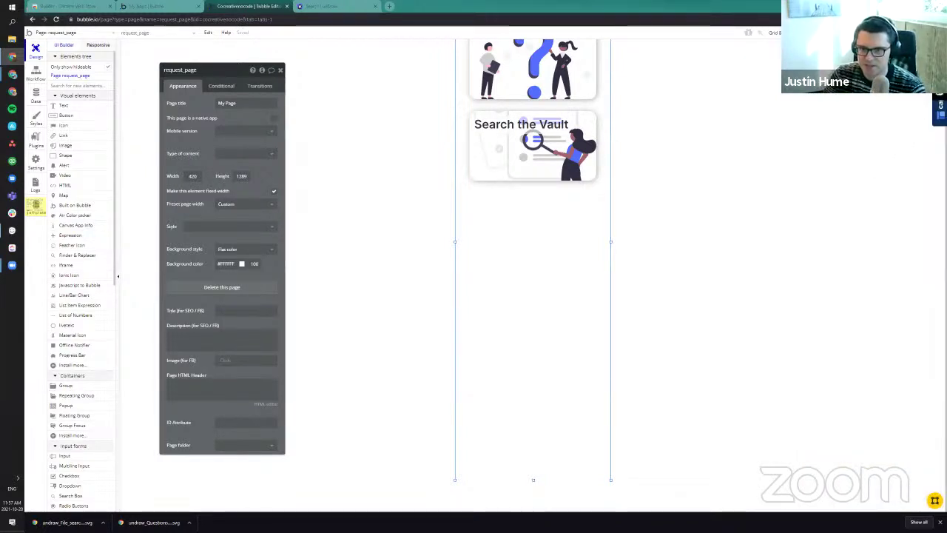
Step: Look up the openBuild extension in the list of installed browser extensions and close the list
{"action": "left_click", "coordinate": [908, 19]}
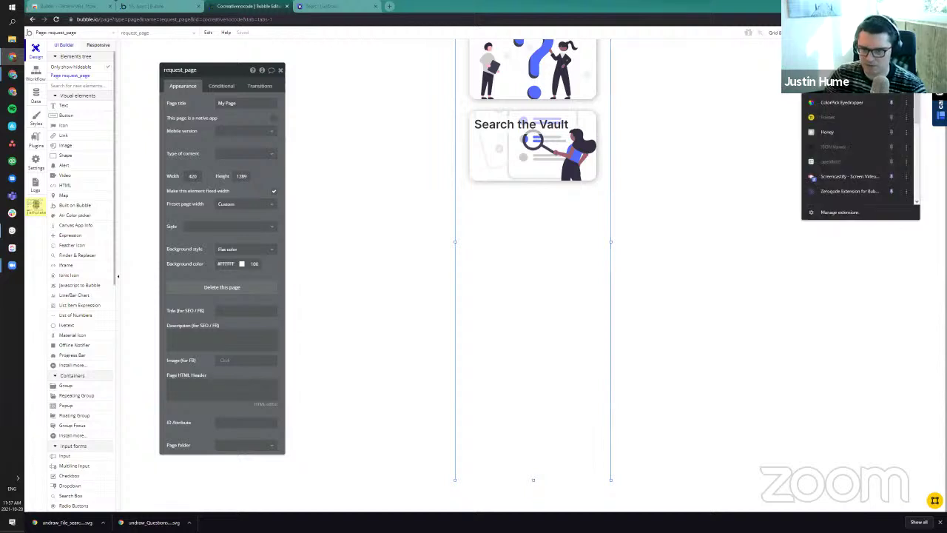
{"action": "scroll", "coordinate": [848, 192], "scroll_direction": "up", "scroll_amount": 3}
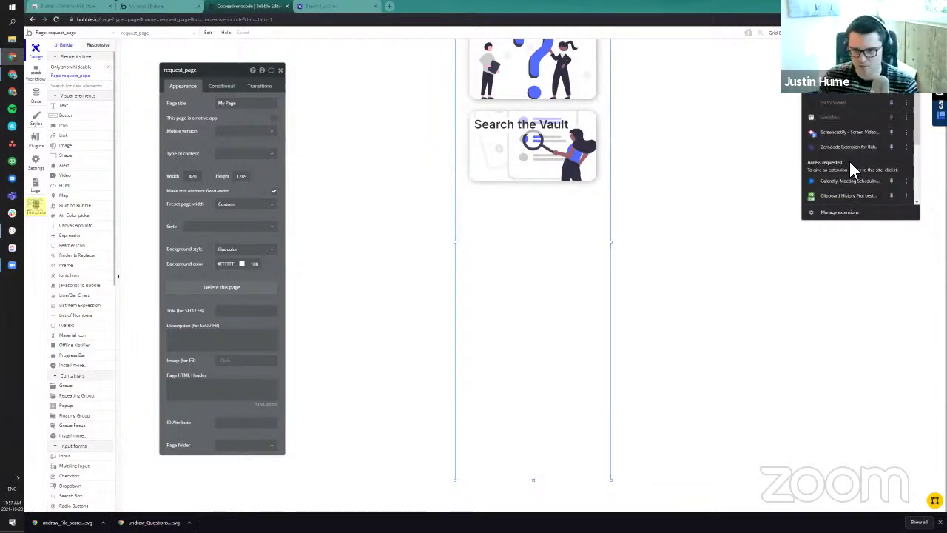
{"action": "scroll", "coordinate": [858, 181], "scroll_direction": "up", "scroll_amount": 2}
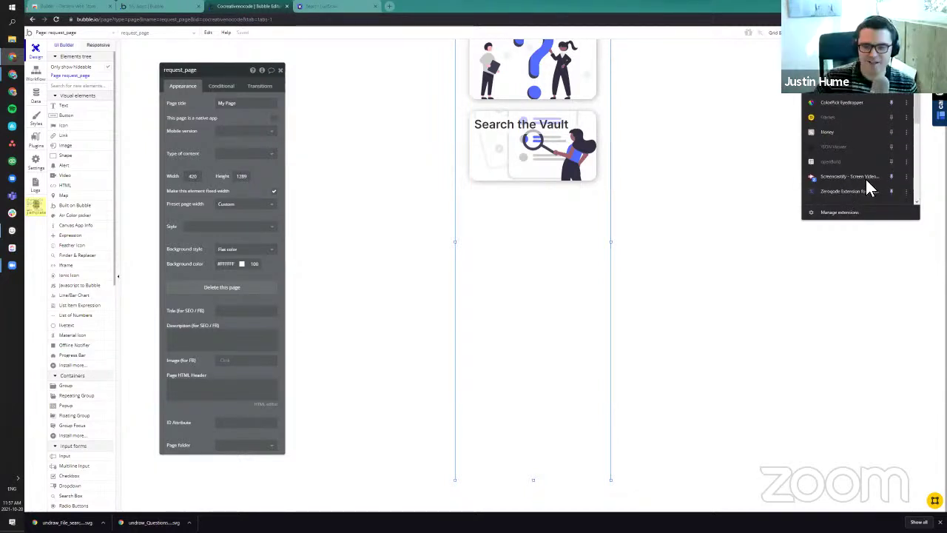
{"action": "scroll", "coordinate": [849, 191], "scroll_direction": "up", "scroll_amount": 4}
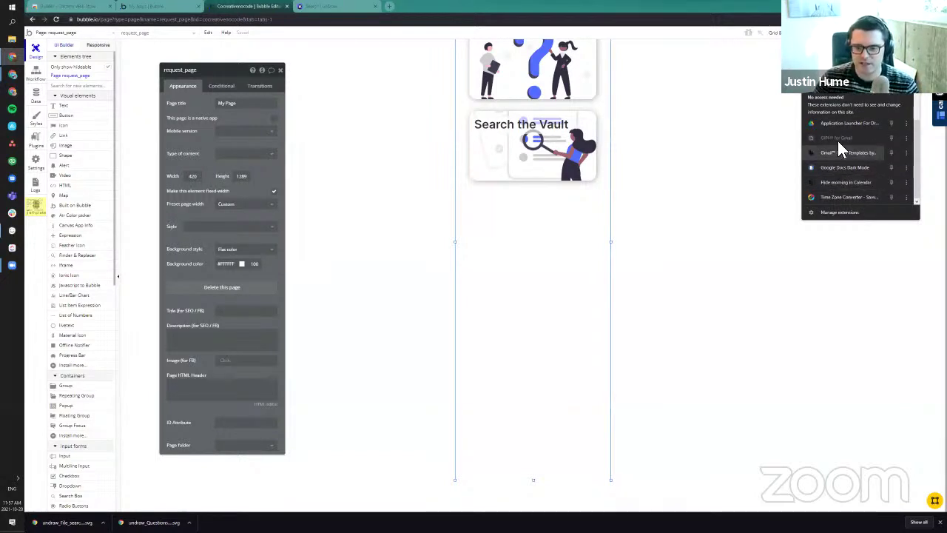
{"action": "scroll", "coordinate": [853, 194], "scroll_direction": "down", "scroll_amount": 4}
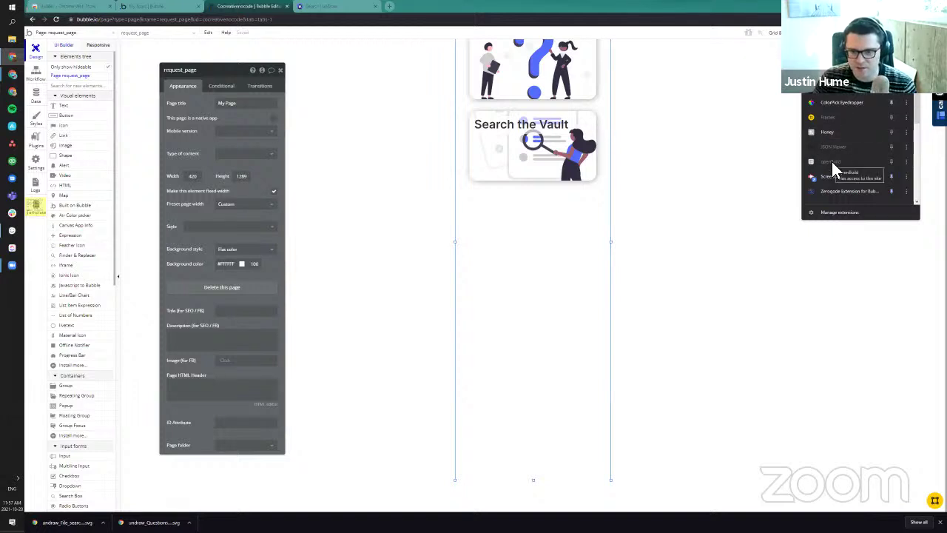
{"action": "left_click", "coordinate": [709, 251]}
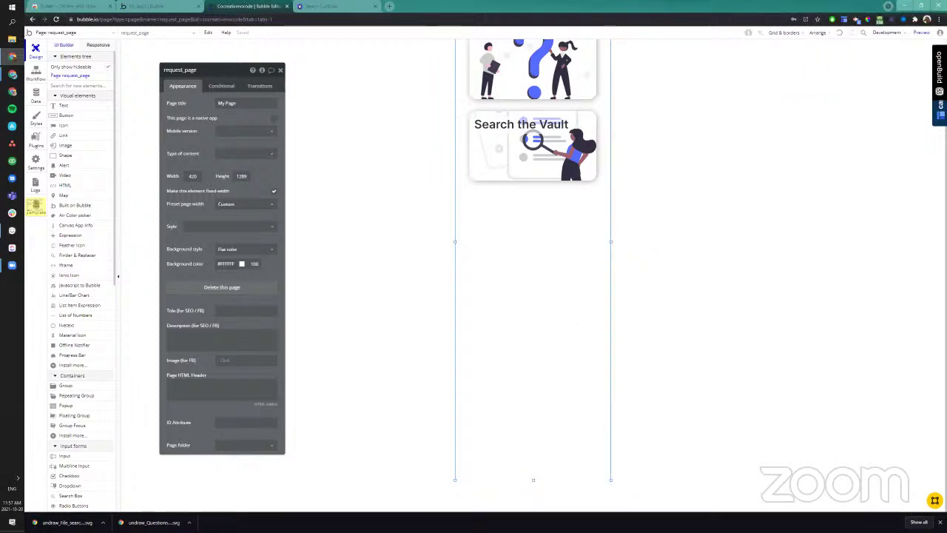
Step: Reopen the openBuild component library and browse the templates in its Pages category
{"action": "left_click", "coordinate": [939, 81]}
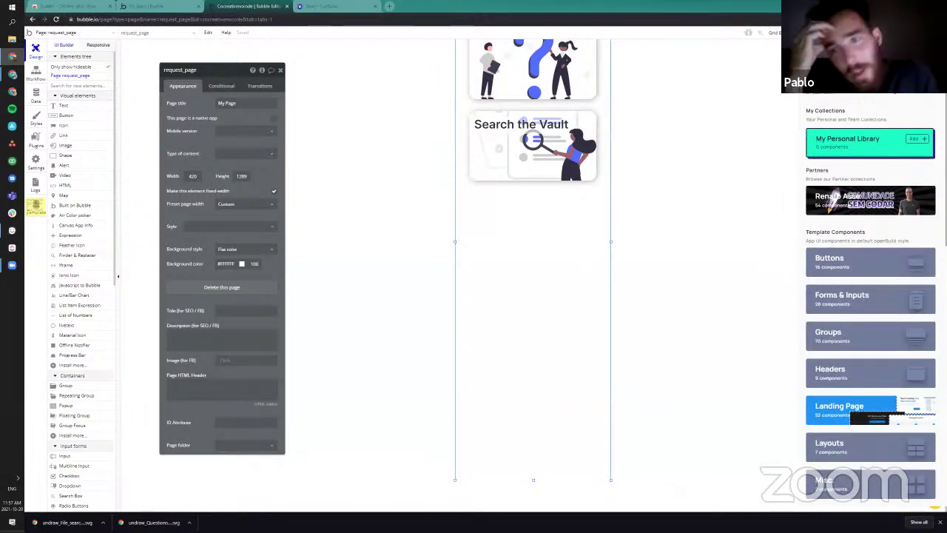
{"action": "left_click", "coordinate": [932, 52]}
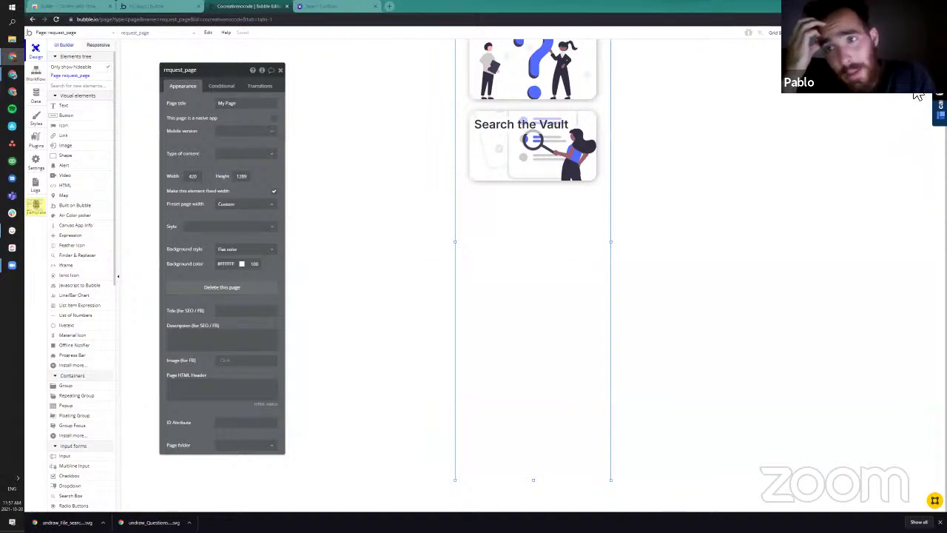
{"action": "left_click", "coordinate": [939, 108]}
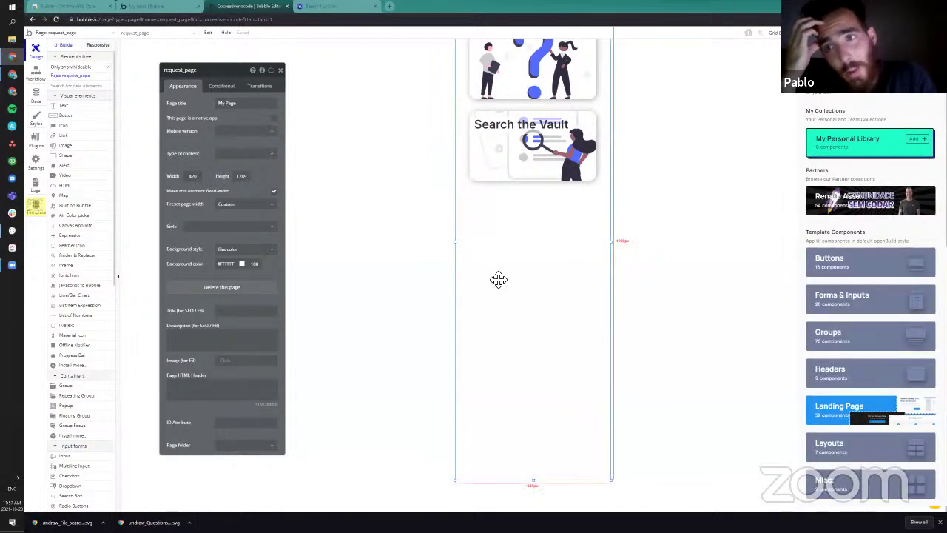
{"action": "scroll", "coordinate": [726, 279], "scroll_direction": "up", "scroll_amount": 1}
{"action": "scroll", "coordinate": [870, 315], "scroll_direction": "down", "scroll_amount": 5}
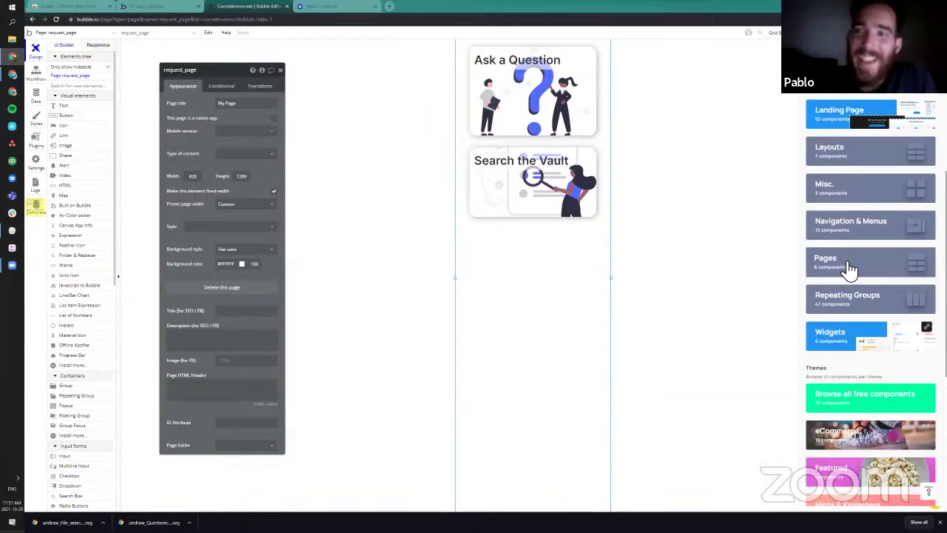
{"action": "left_click", "coordinate": [854, 259]}
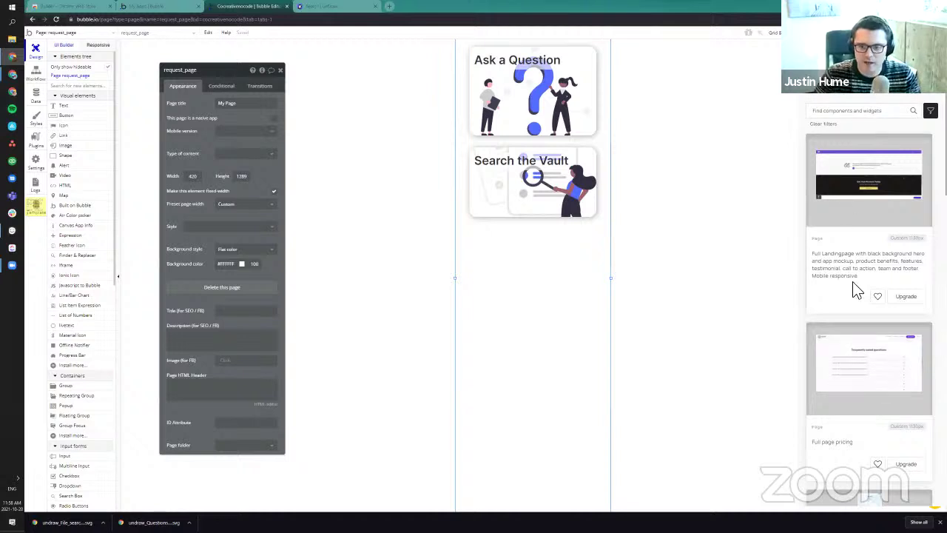
{"action": "scroll", "coordinate": [856, 289], "scroll_direction": "down", "scroll_amount": 5}
{"action": "scroll", "coordinate": [861, 325], "scroll_direction": "down", "scroll_amount": 5}
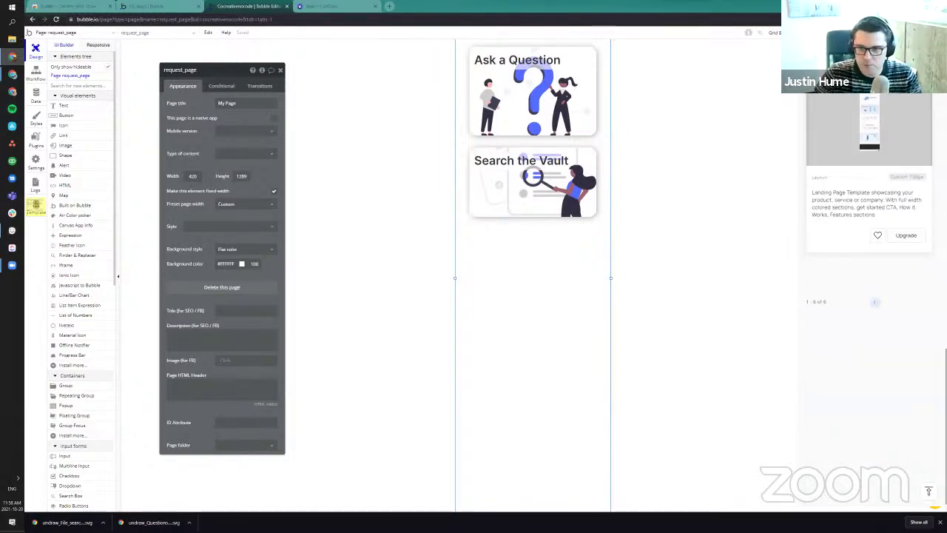
Step: Reopen the openBuild library, look over the page templates, and clear the category filters to list all components
{"action": "left_click", "coordinate": [932, 45]}
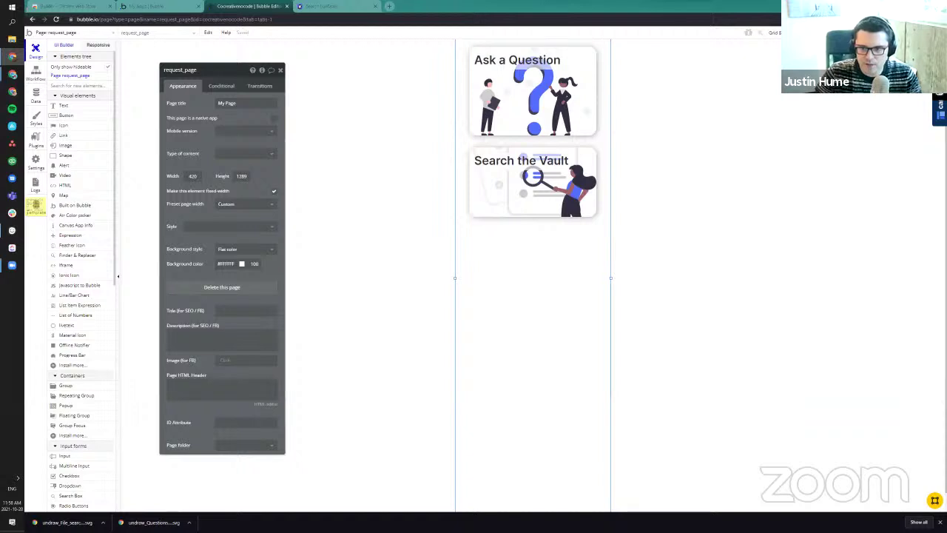
{"action": "left_click", "coordinate": [940, 106]}
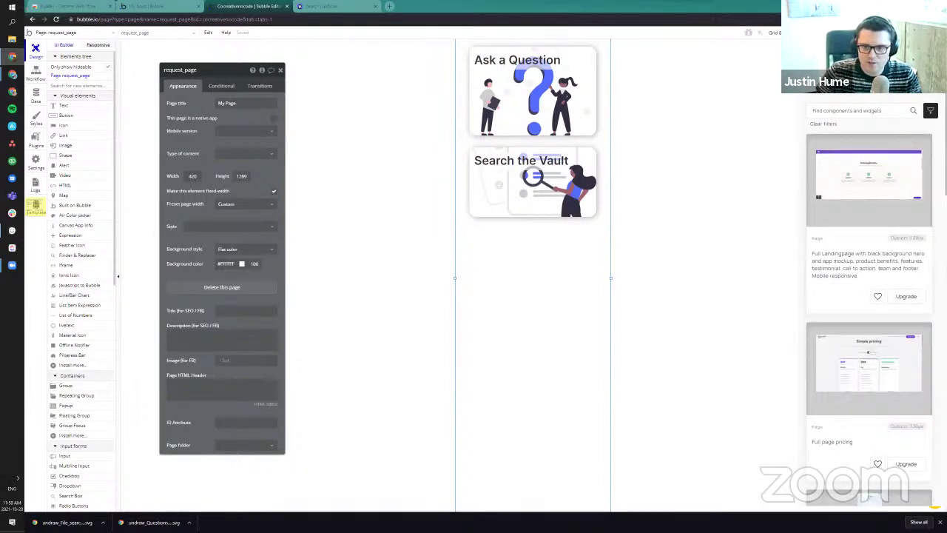
{"action": "scroll", "coordinate": [887, 320], "scroll_direction": "down", "scroll_amount": 3}
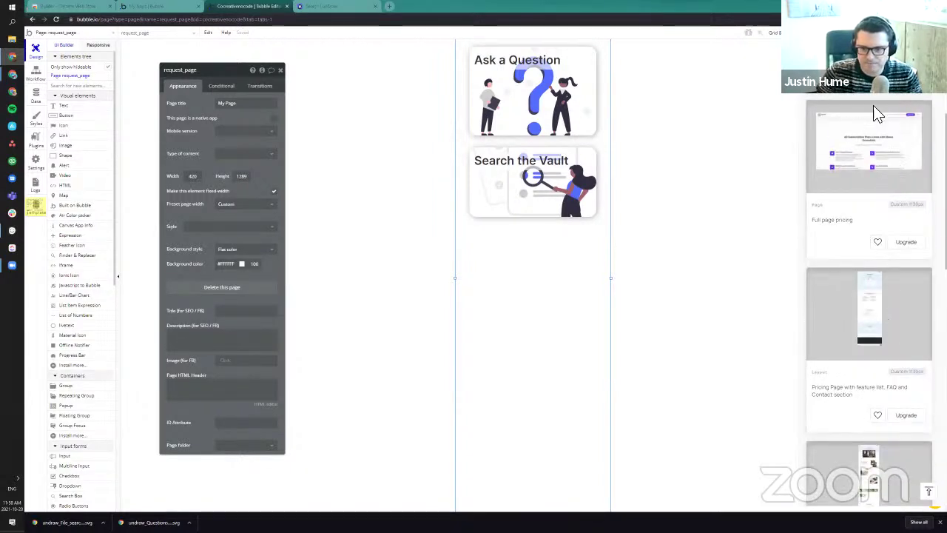
{"action": "scroll", "coordinate": [870, 222], "scroll_direction": "up", "scroll_amount": 3}
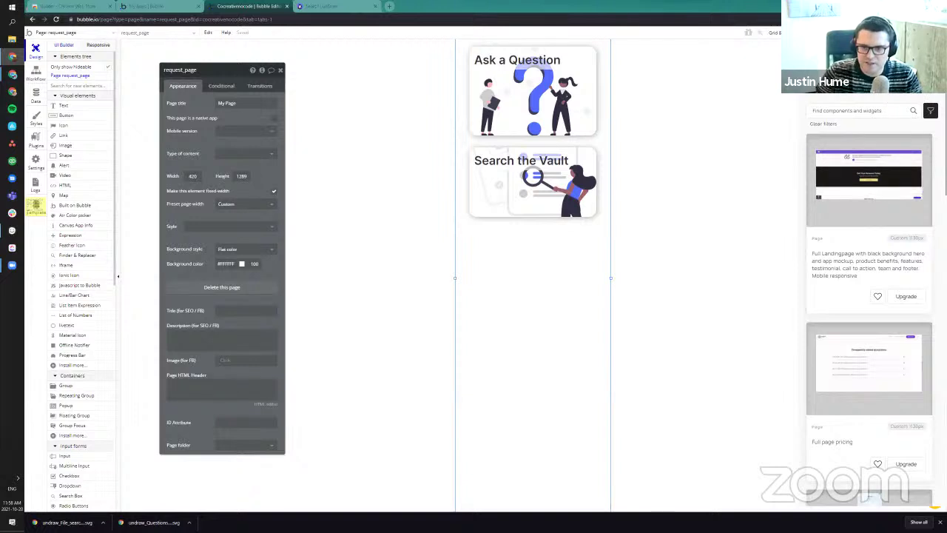
{"action": "mouse_move", "coordinate": [939, 110]}
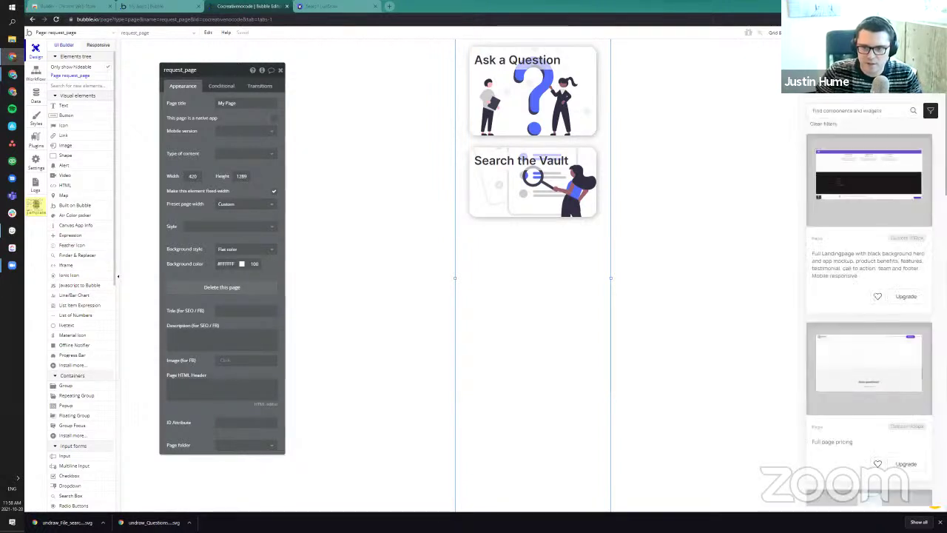
{"action": "left_click", "coordinate": [829, 131]}
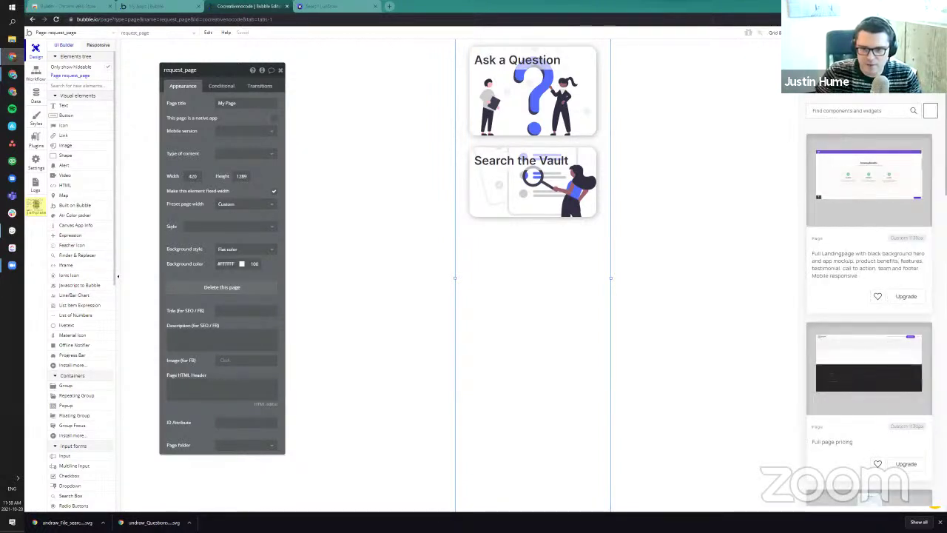
{"action": "scroll", "coordinate": [855, 244], "scroll_direction": "down", "scroll_amount": 5}
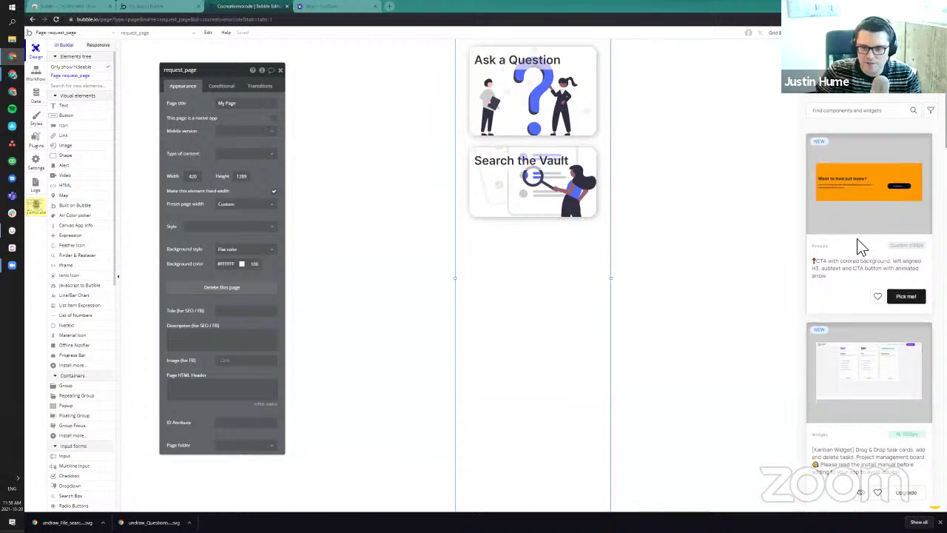
{"action": "scroll", "coordinate": [857, 238], "scroll_direction": "up", "scroll_amount": 5}
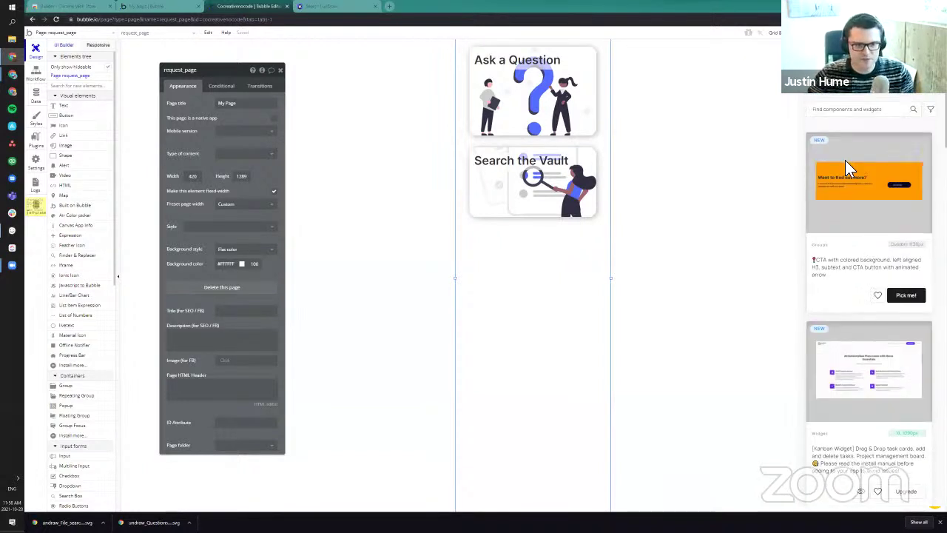
Step: Search the openBuild components for "button" and look through the button designs
{"action": "left_click", "coordinate": [849, 111]}
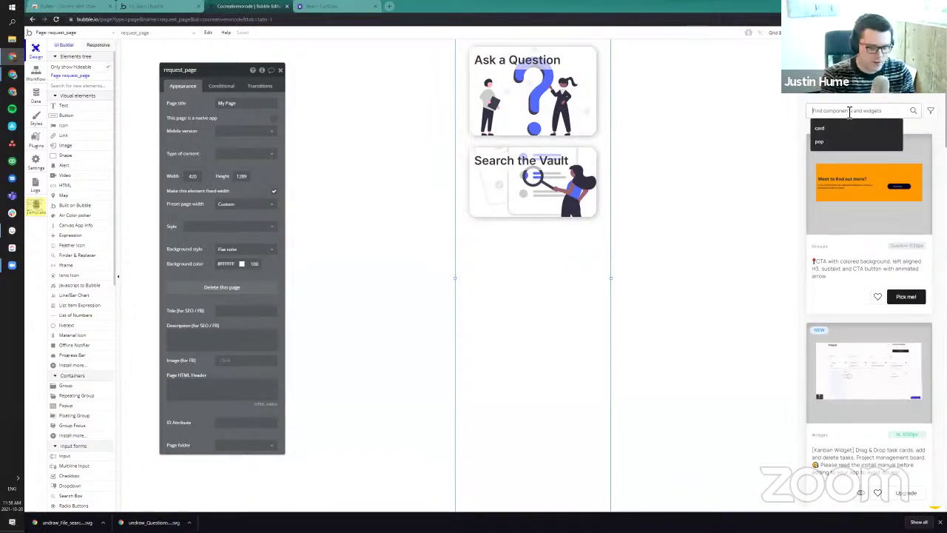
{"action": "type", "text": "button"}
{"action": "scroll", "coordinate": [845, 222], "scroll_direction": "down", "scroll_amount": 5}
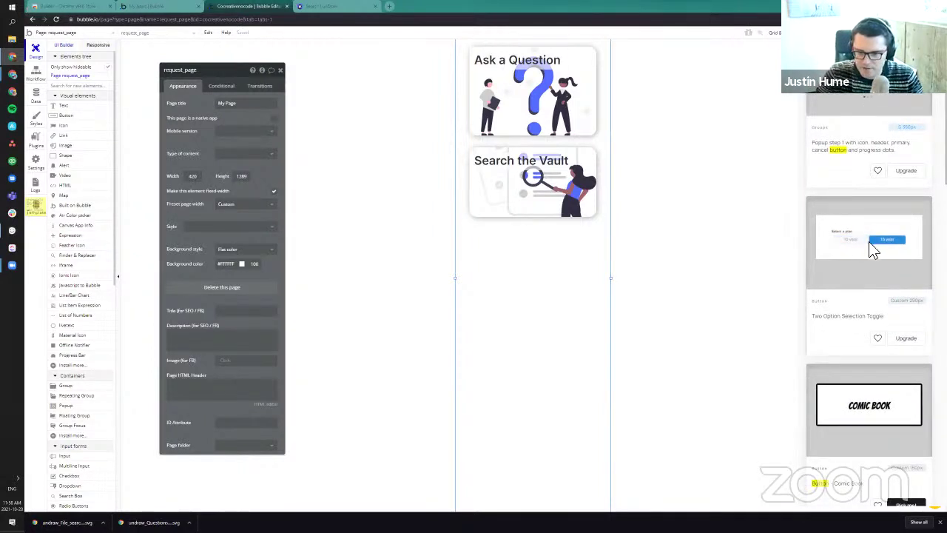
{"action": "scroll", "coordinate": [851, 251], "scroll_direction": "down", "scroll_amount": 1}
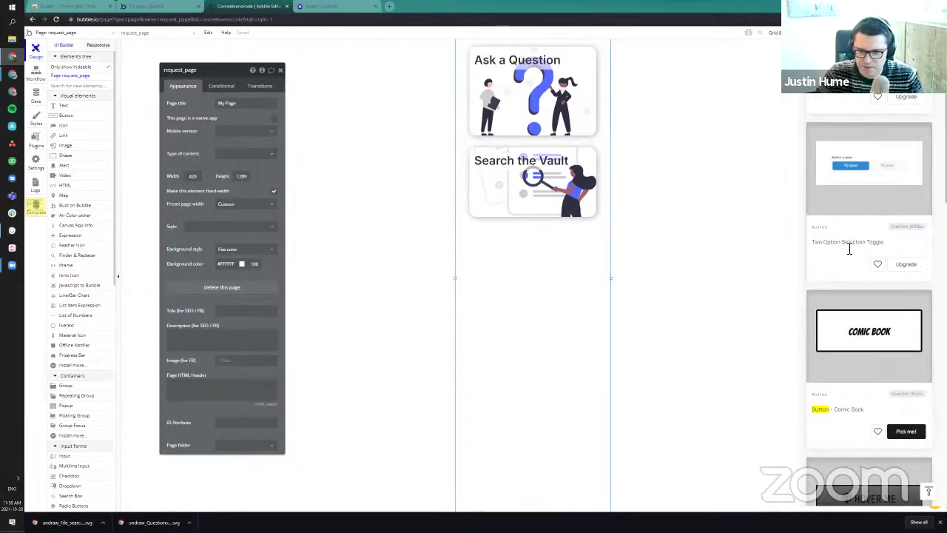
{"action": "scroll", "coordinate": [897, 270], "scroll_direction": "down", "scroll_amount": 3}
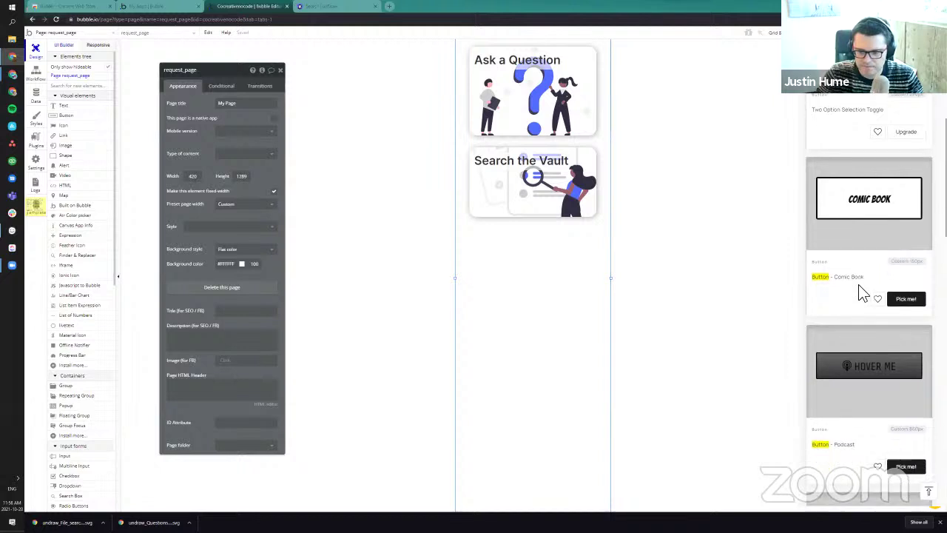
{"action": "scroll", "coordinate": [857, 257], "scroll_direction": "down", "scroll_amount": 5}
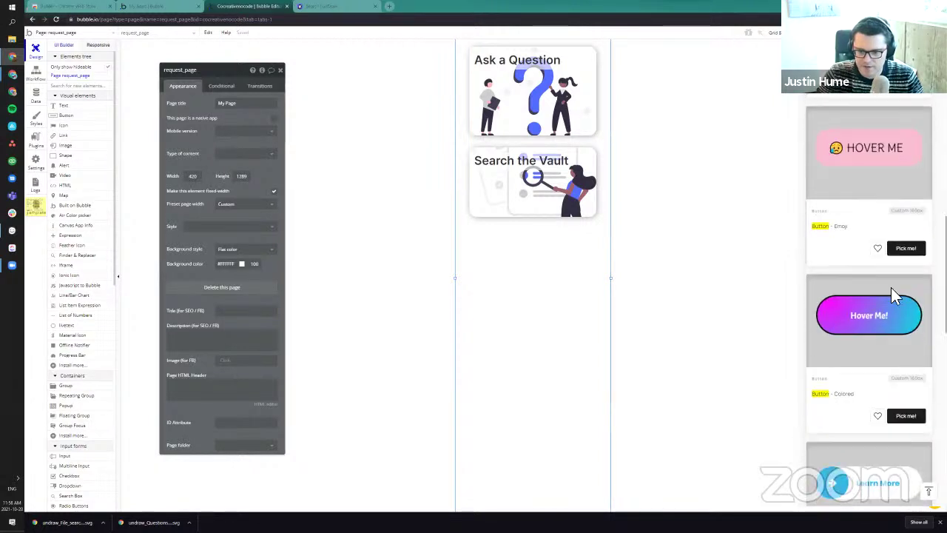
{"action": "scroll", "coordinate": [870, 244], "scroll_direction": "down", "scroll_amount": 2}
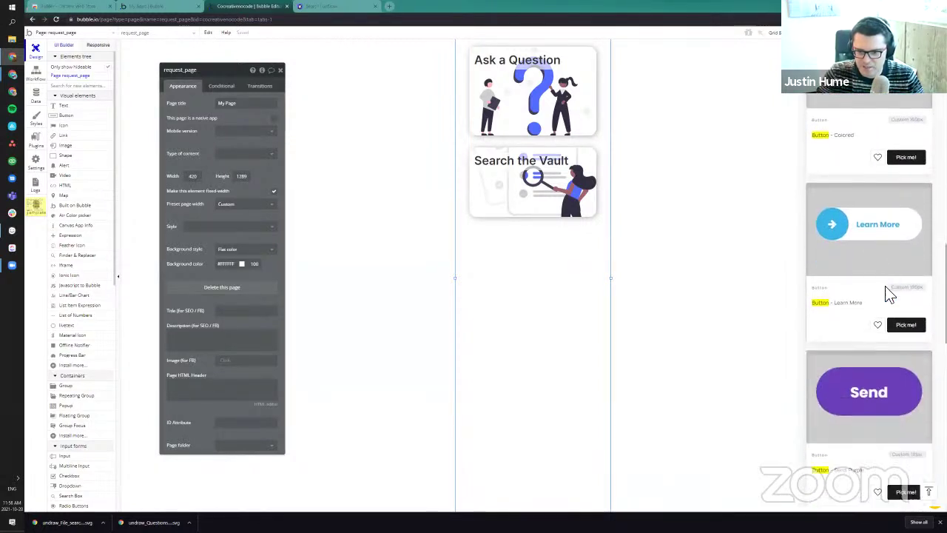
Step: Pick the "Button - Learn More" component and paste it from openBuild onto the page below the Search the Vault card
{"action": "left_click", "coordinate": [894, 325]}
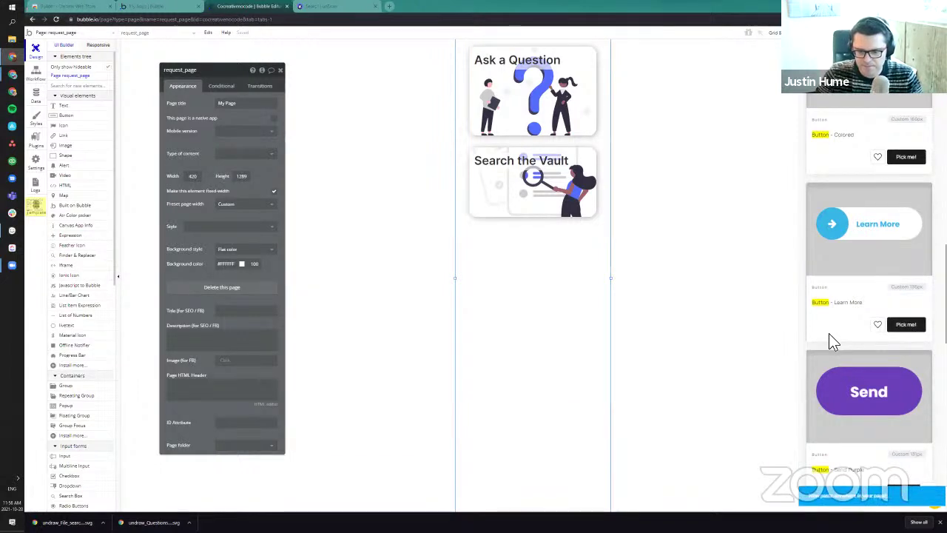
{"action": "right_click", "coordinate": [535, 259]}
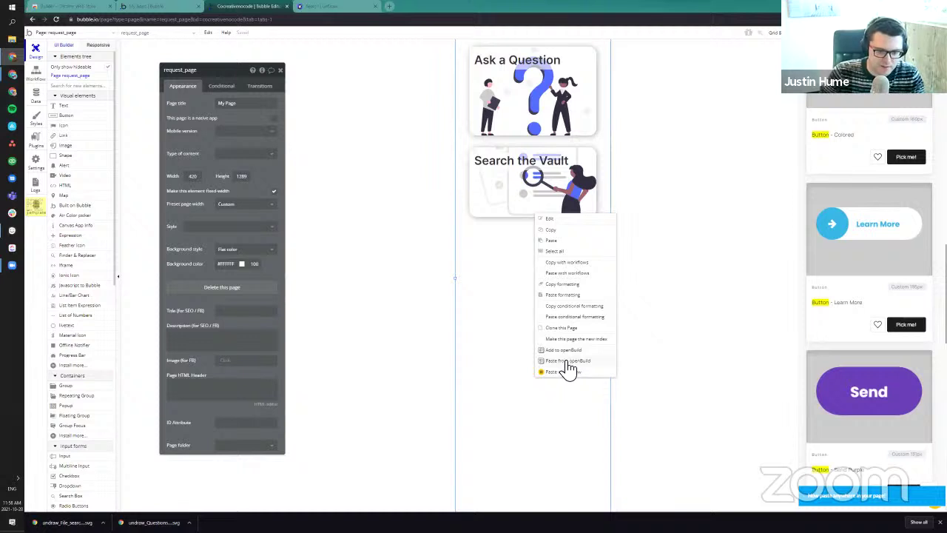
{"action": "left_click", "coordinate": [569, 370]}
{"action": "left_click", "coordinate": [497, 244]}
{"action": "left_click_drag", "start_coordinate": [493, 250], "coordinate": [540, 281]}
{"action": "left_click", "coordinate": [546, 349]}
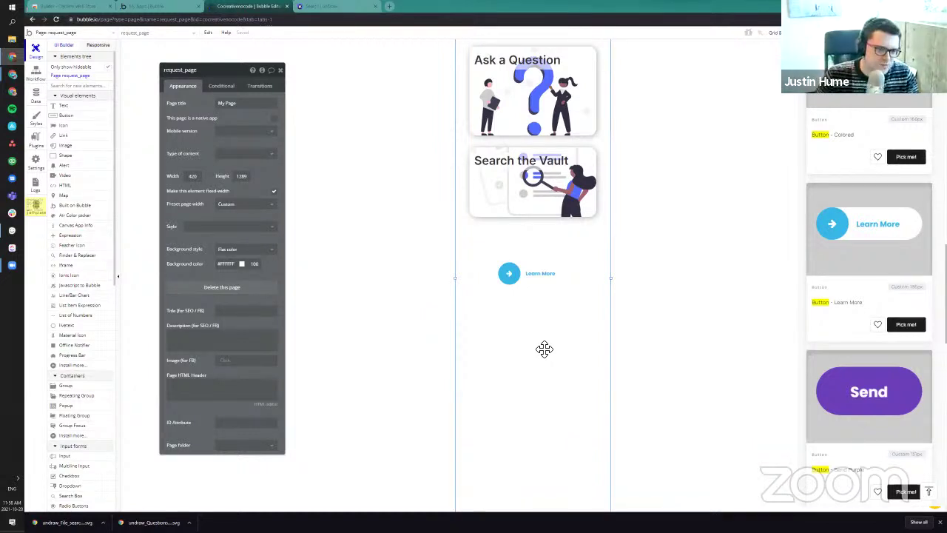
Step: Move the Learn More button farther down the page, to about X 116 and Y 885
{"action": "left_click", "coordinate": [569, 203]}
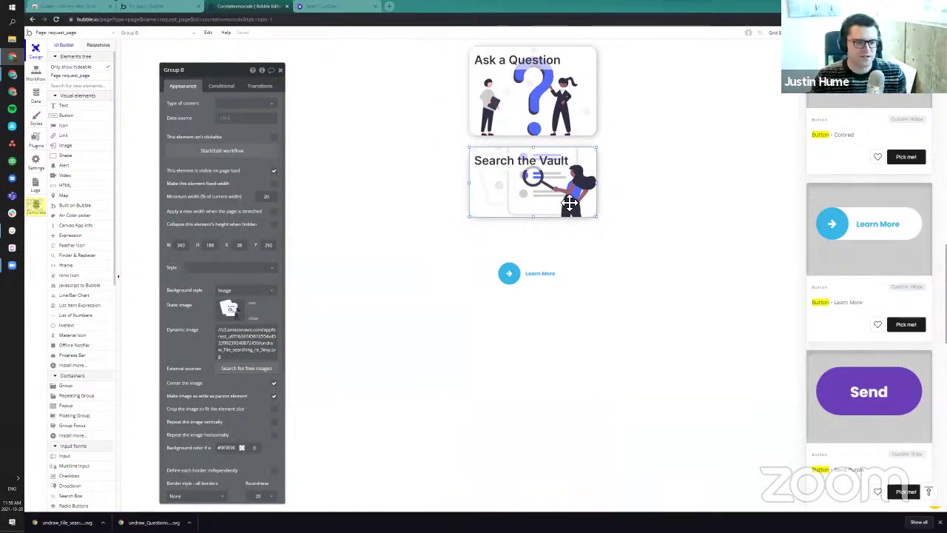
{"action": "left_click_drag", "start_coordinate": [549, 281], "coordinate": [528, 343]}
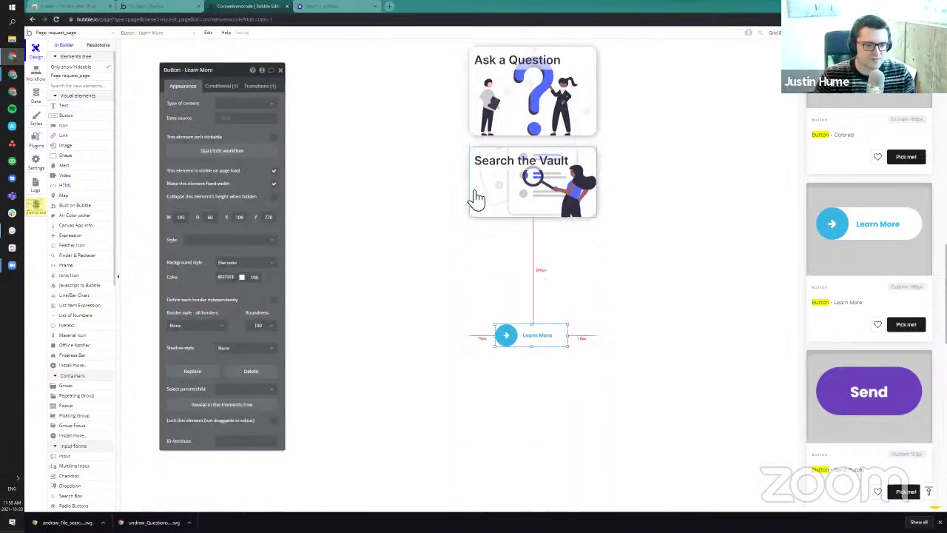
{"action": "left_click", "coordinate": [522, 271]}
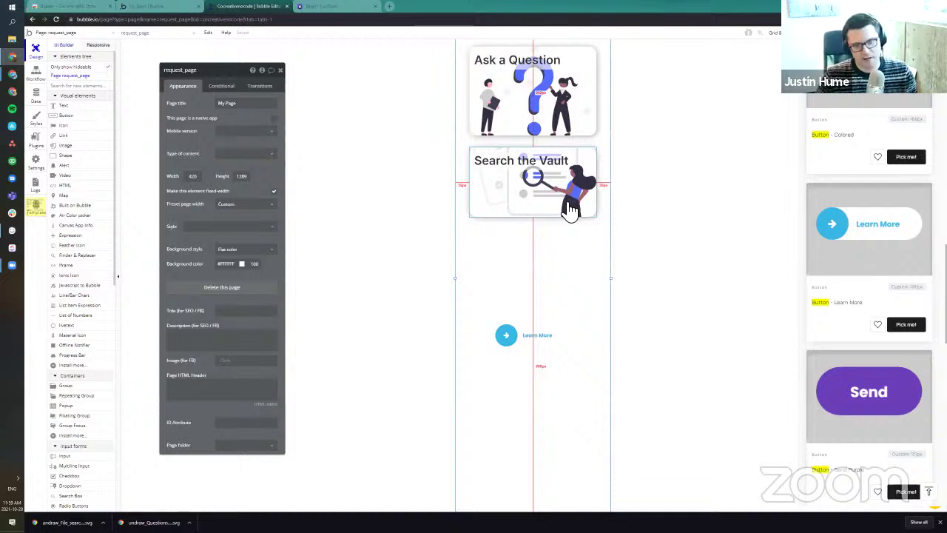
{"action": "left_click_drag", "start_coordinate": [537, 346], "coordinate": [535, 403]}
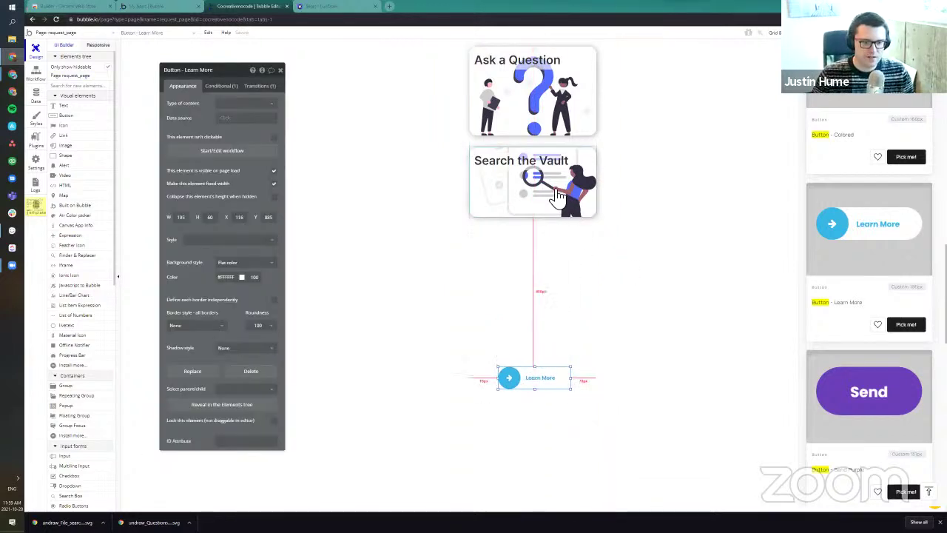
Step: Add the Search the Vault group to the openBuild library with category Form and content type Image
{"action": "left_click", "coordinate": [530, 214]}
{"action": "right_click", "coordinate": [529, 214]}
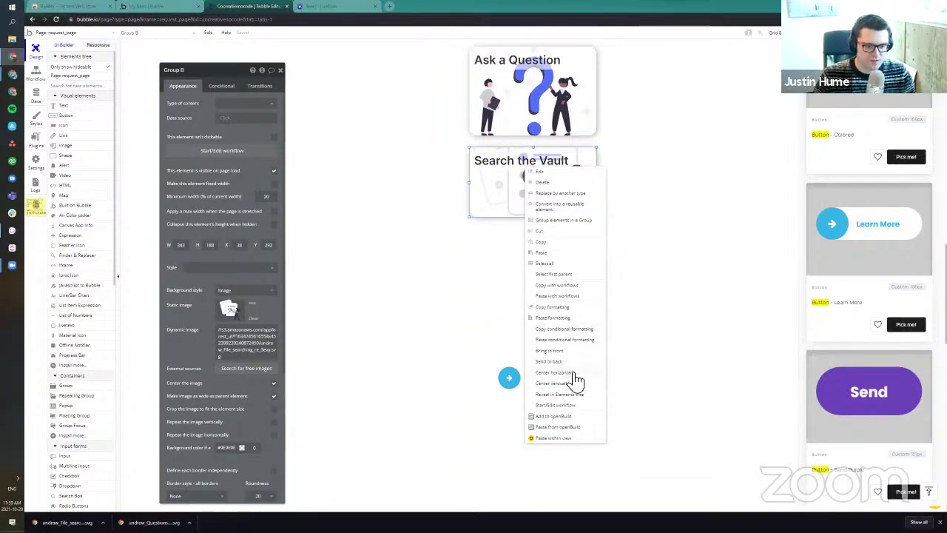
{"action": "left_click", "coordinate": [572, 418]}
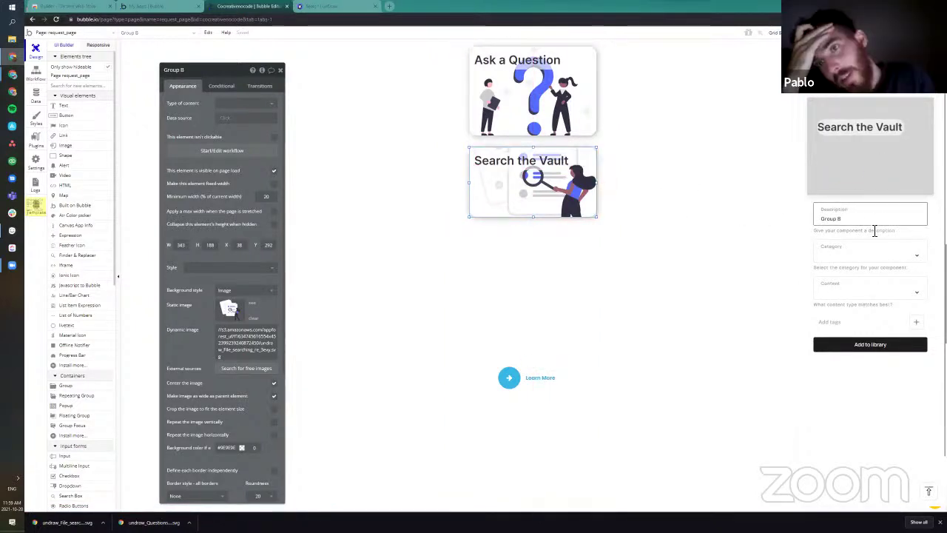
{"action": "left_click", "coordinate": [921, 258]}
{"action": "left_click", "coordinate": [856, 294]}
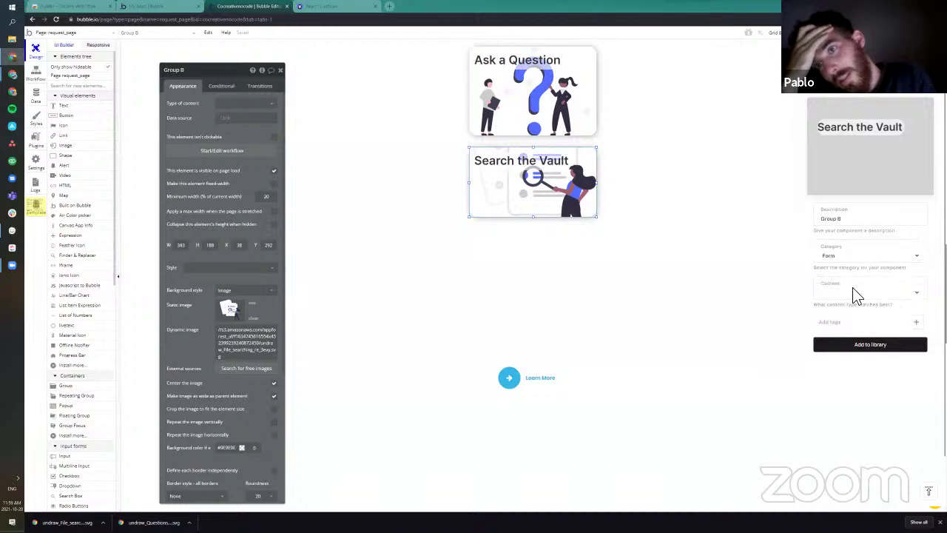
{"action": "left_click", "coordinate": [884, 295]}
{"action": "left_click", "coordinate": [876, 326]}
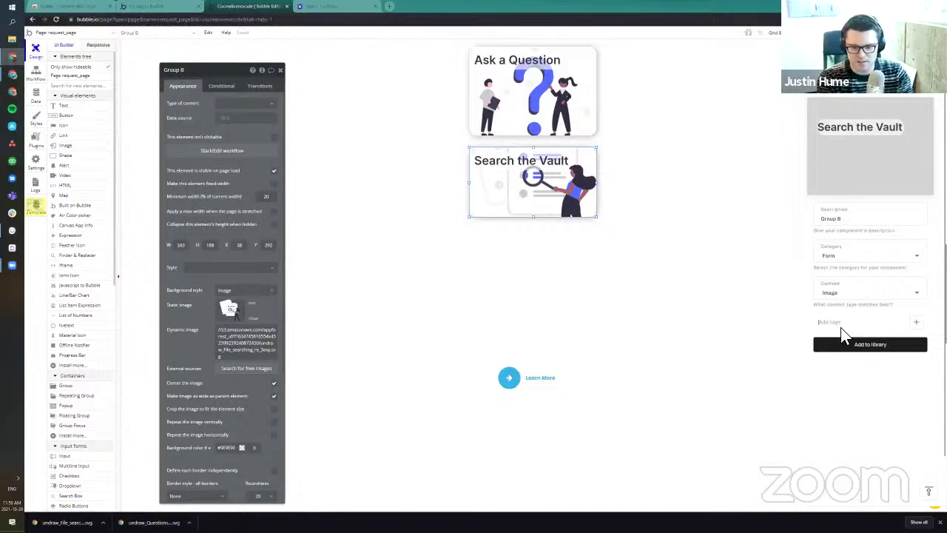
{"action": "left_click", "coordinate": [854, 346]}
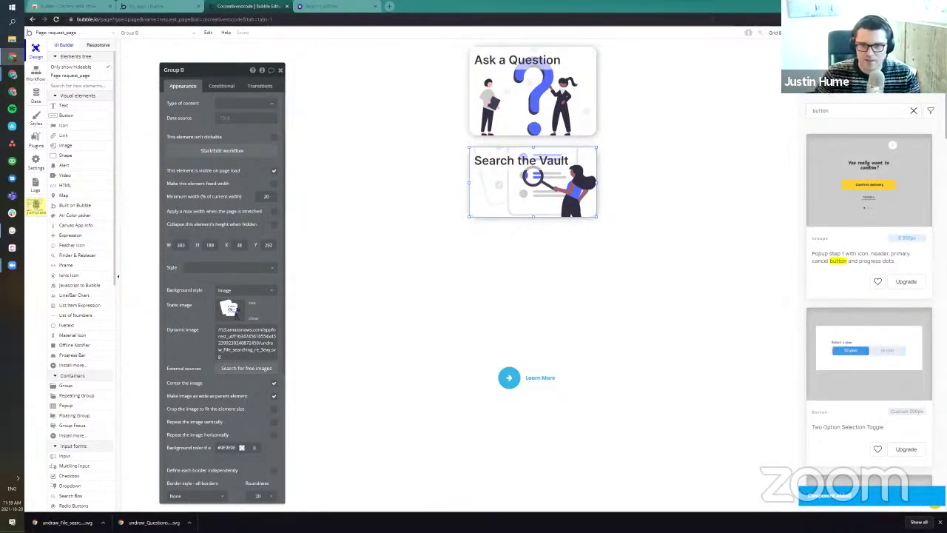
Step: Copy the Search the Vault group and import its data through the personal collection's add-component form
{"action": "left_click", "coordinate": [912, 110]}
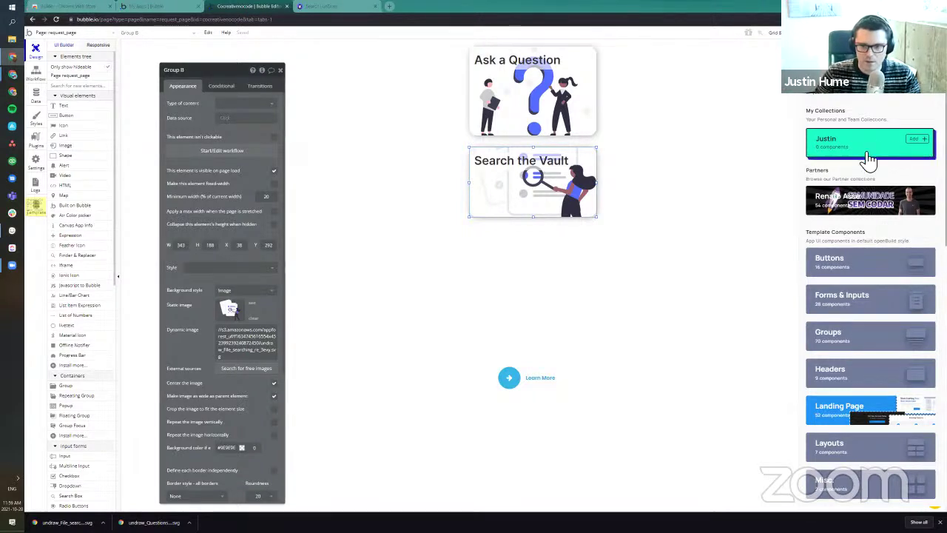
{"action": "left_click", "coordinate": [917, 140]}
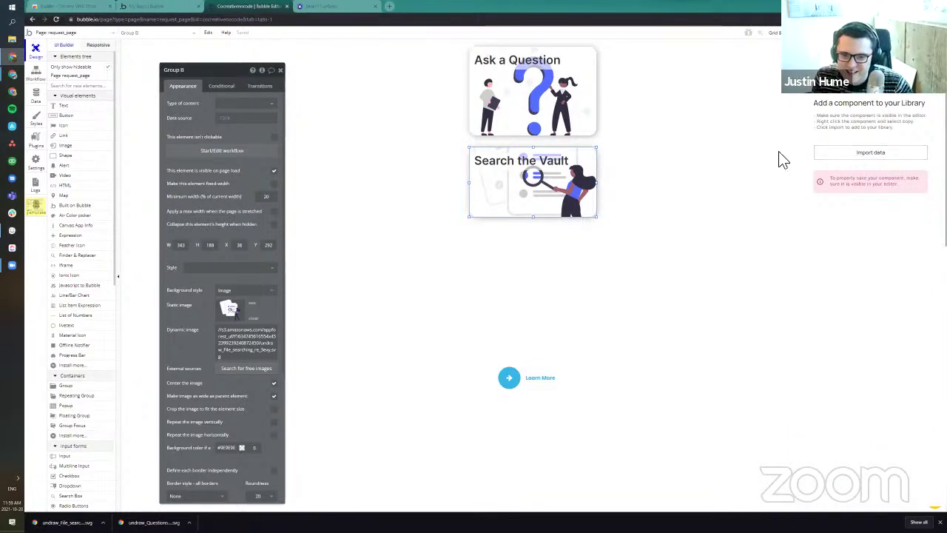
{"action": "left_click_drag", "start_coordinate": [557, 207], "coordinate": [528, 203]}
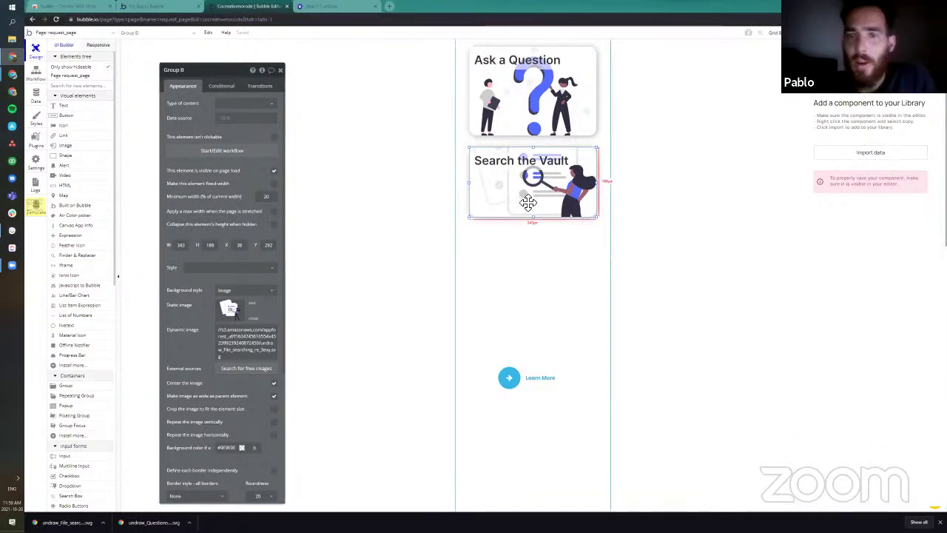
{"action": "right_click", "coordinate": [508, 171]}
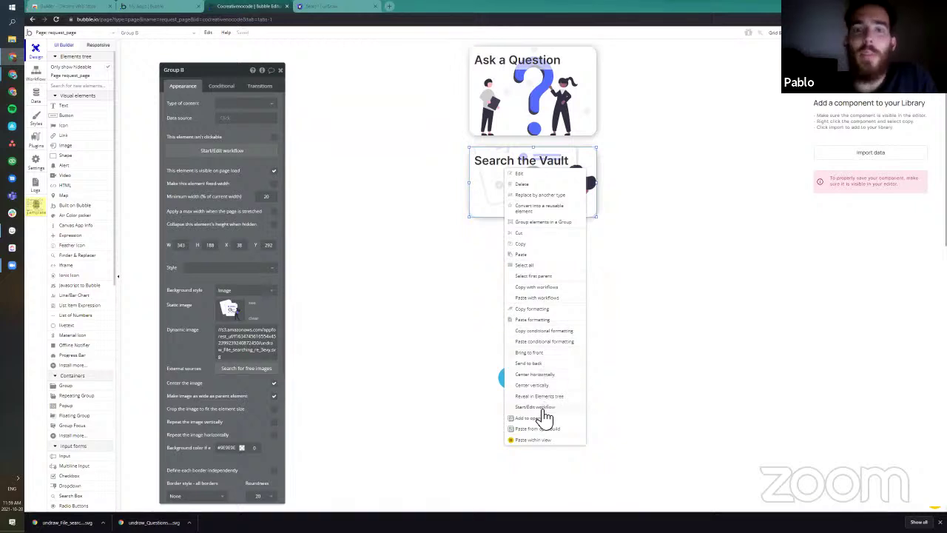
{"action": "left_click", "coordinate": [537, 246]}
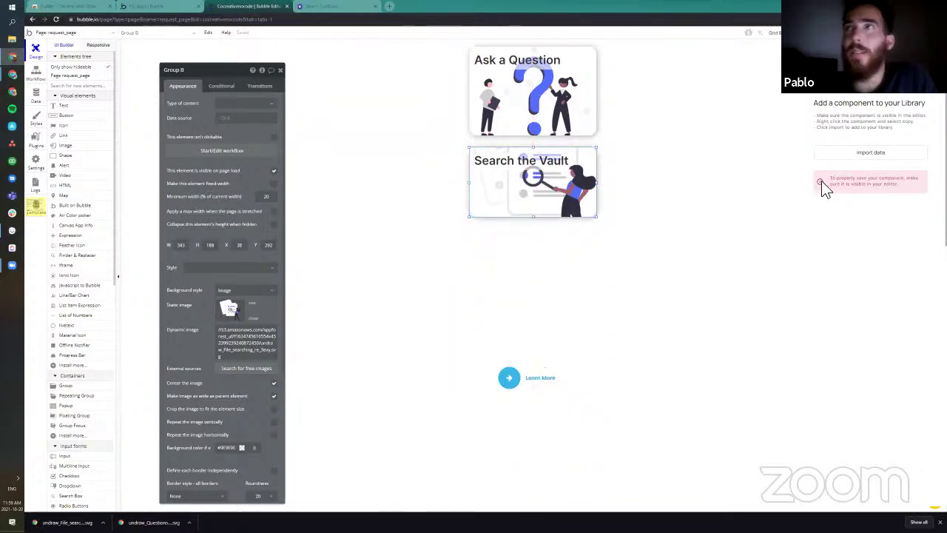
{"action": "right_click", "coordinate": [862, 152]}
{"action": "left_click", "coordinate": [855, 134]}
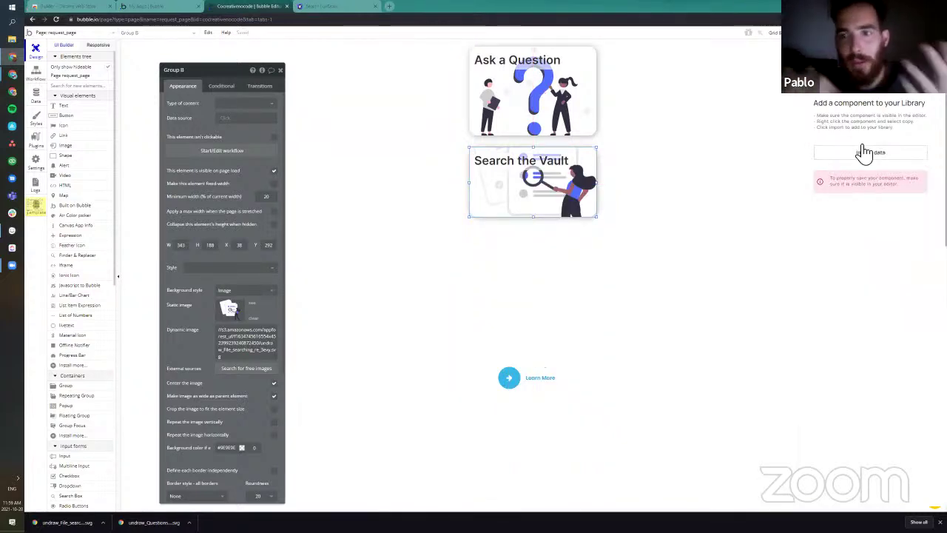
{"action": "left_click", "coordinate": [862, 151]}
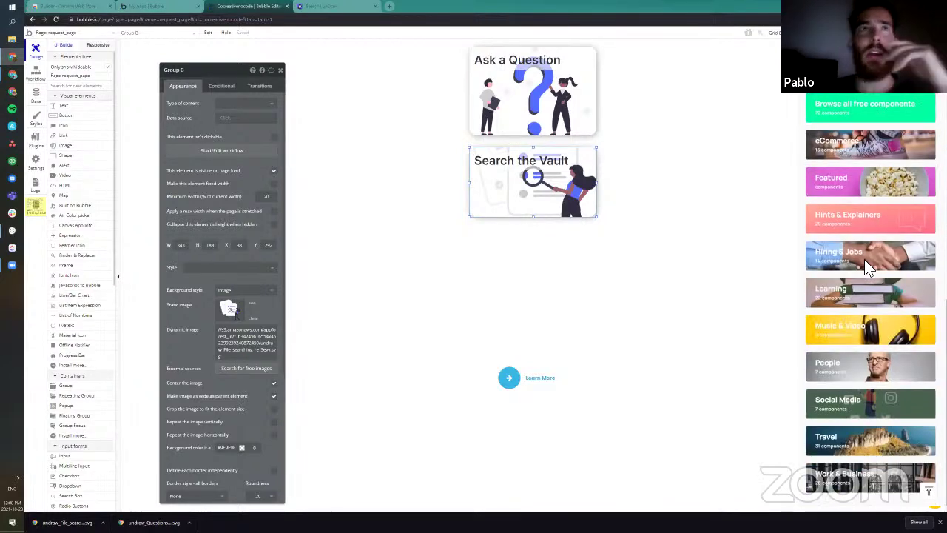
Step: Browse the template component categories and themes in the openBuild library
{"action": "scroll", "coordinate": [858, 251], "scroll_direction": "down", "scroll_amount": 10}
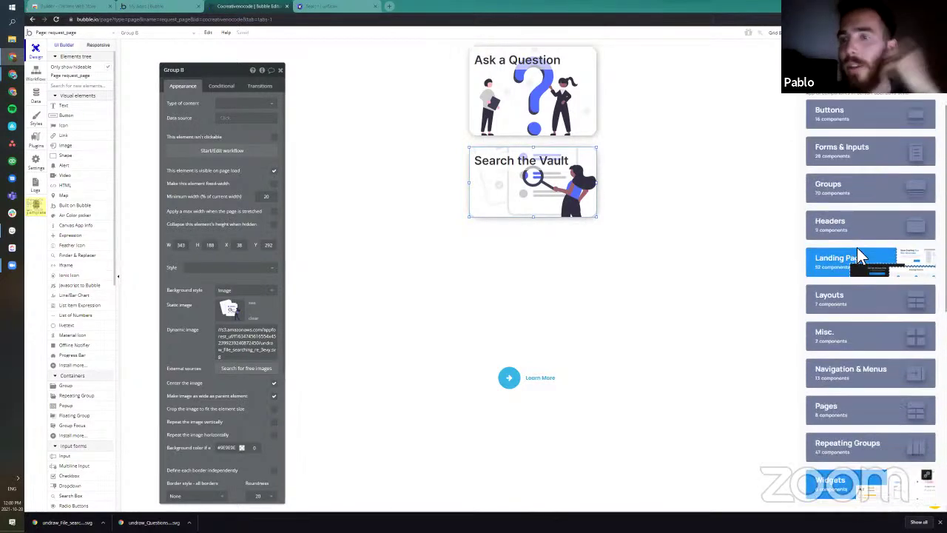
{"action": "scroll", "coordinate": [863, 263], "scroll_direction": "down", "scroll_amount": 3}
{"action": "scroll", "coordinate": [854, 184], "scroll_direction": "up", "scroll_amount": 12}
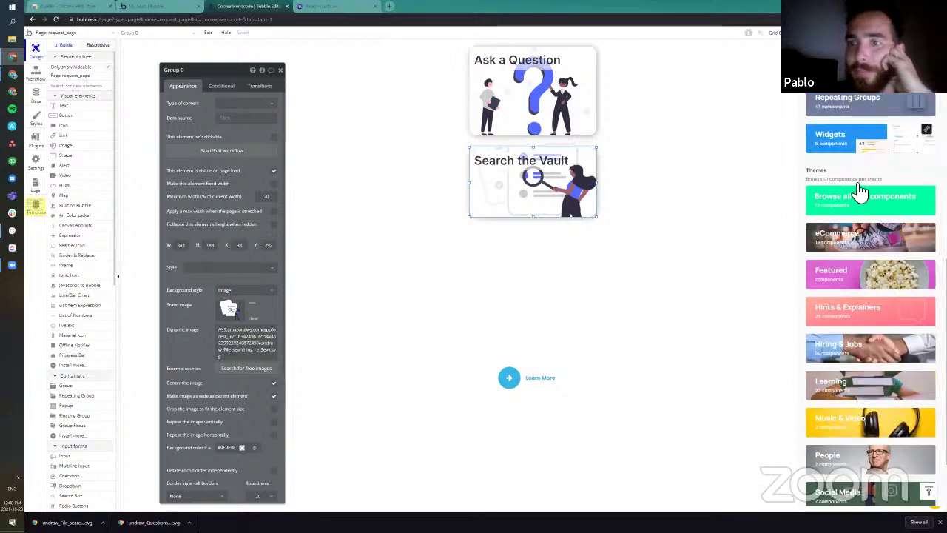
Step: View the openBuild account page and its upgrade options, and return to the component library
{"action": "left_click", "coordinate": [899, 68]}
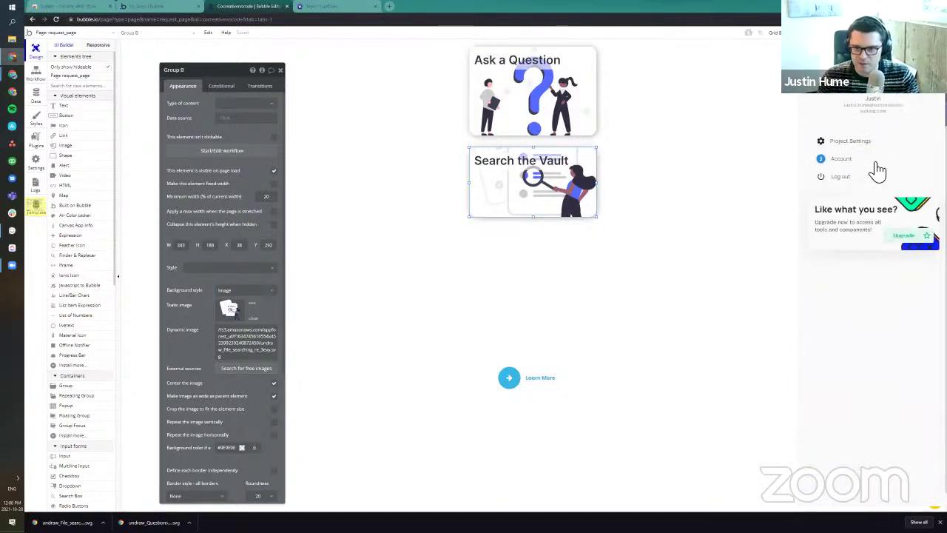
{"action": "left_click", "coordinate": [871, 69]}
{"action": "left_click", "coordinate": [845, 70]}
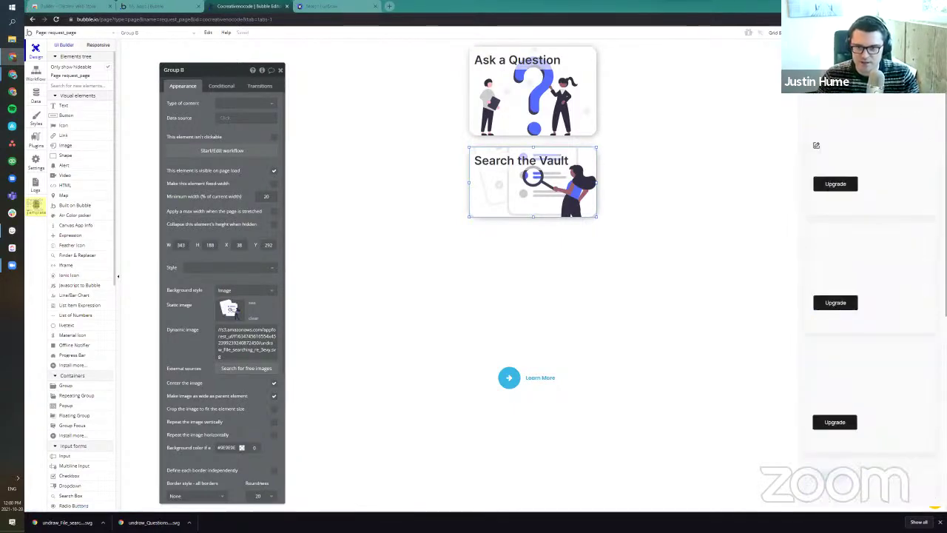
{"action": "left_click", "coordinate": [871, 70]}
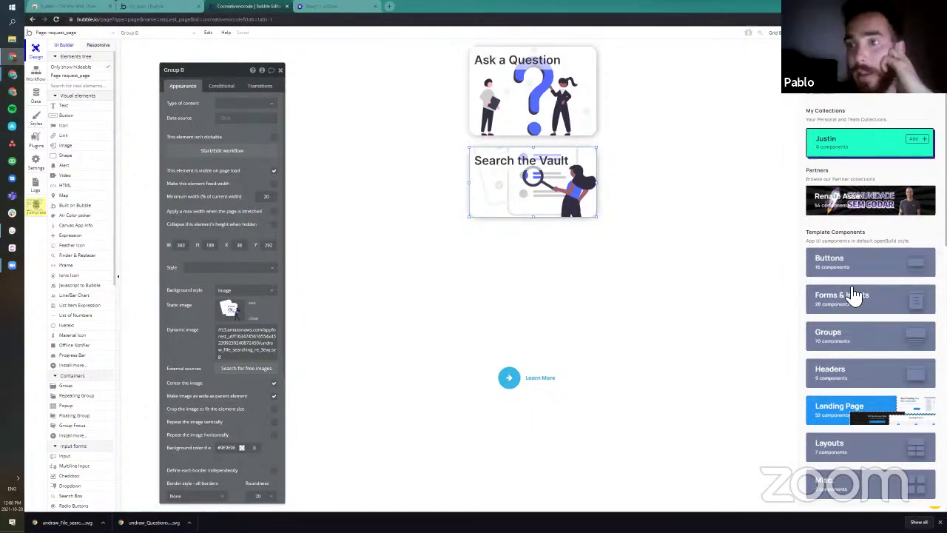
Step: Search the openBuild components for "demo", and clear the search to return to the collections overview
{"action": "left_click", "coordinate": [857, 155]}
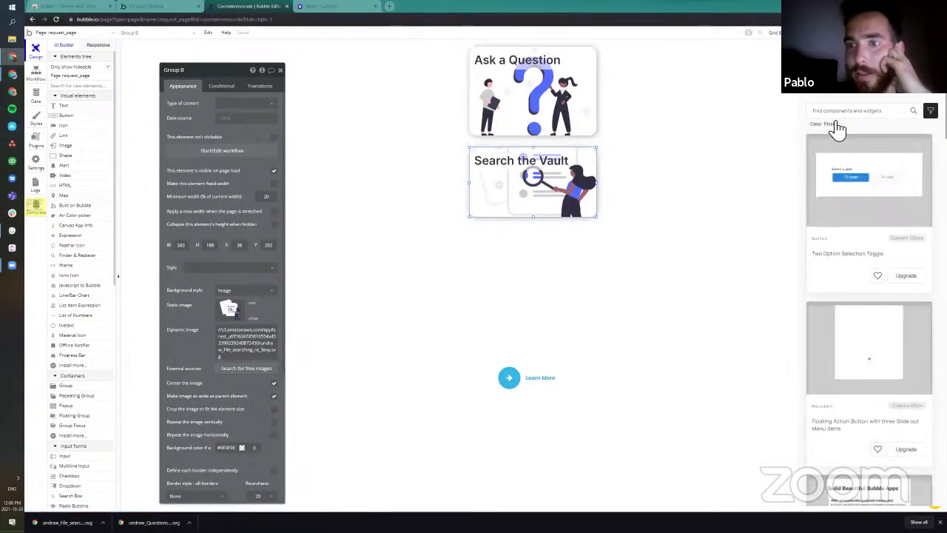
{"action": "left_click", "coordinate": [844, 112]}
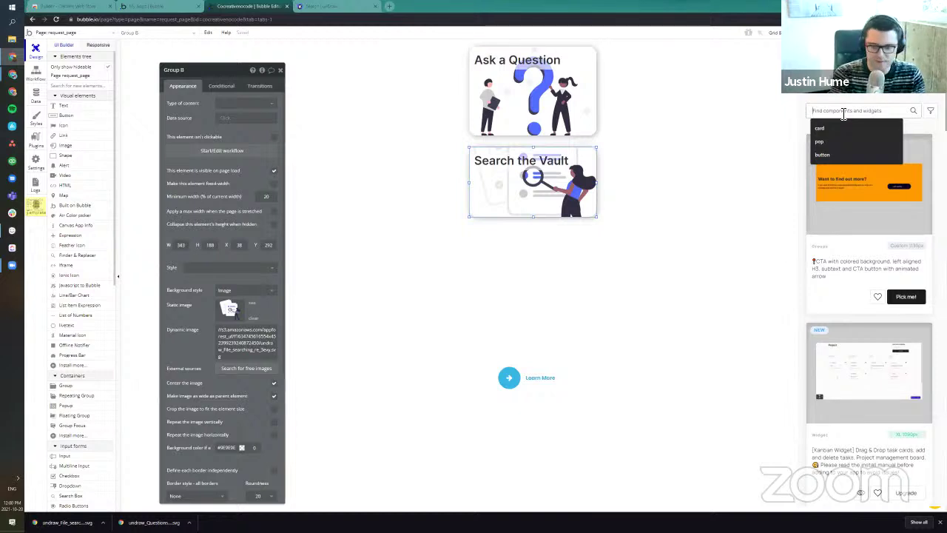
{"action": "type", "text": "demo"}
{"action": "key", "text": "Return"}
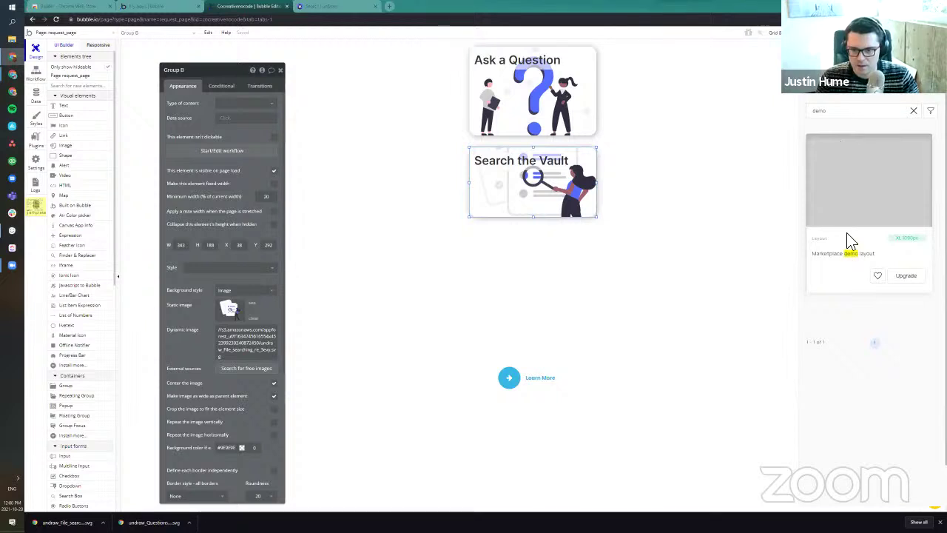
{"action": "left_click", "coordinate": [913, 110]}
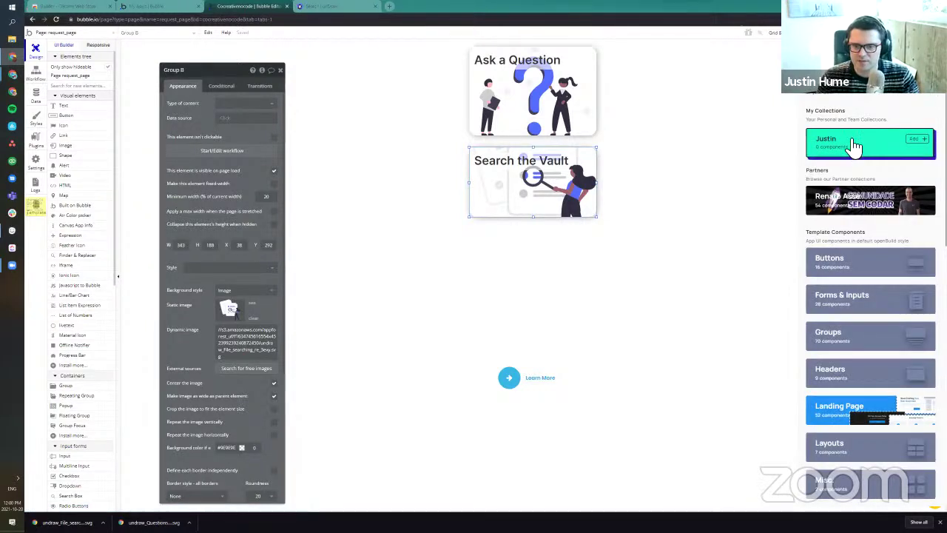
Step: Add the Search the Vault group to the personal openBuild collection with description and tag demo, category Button and content Text & Image
{"action": "right_click", "coordinate": [502, 207]}
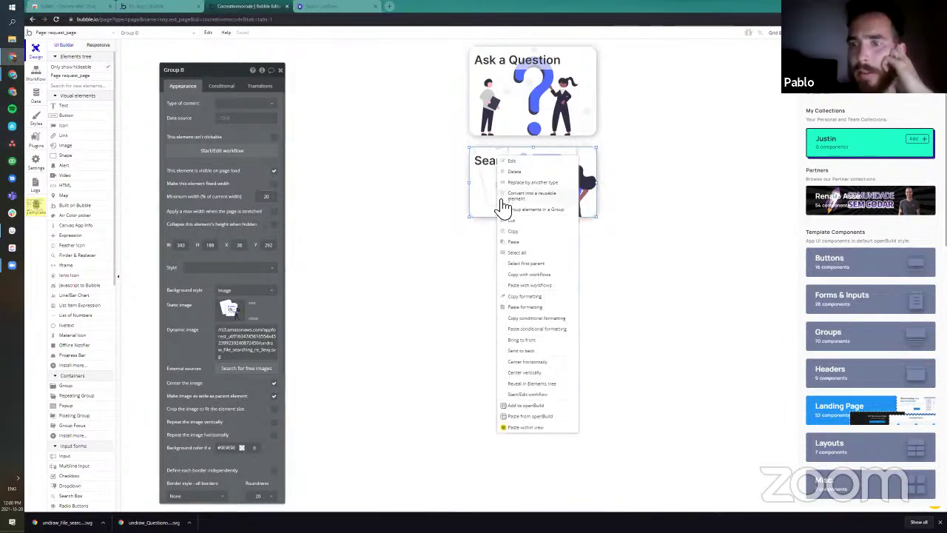
{"action": "left_click", "coordinate": [917, 139]}
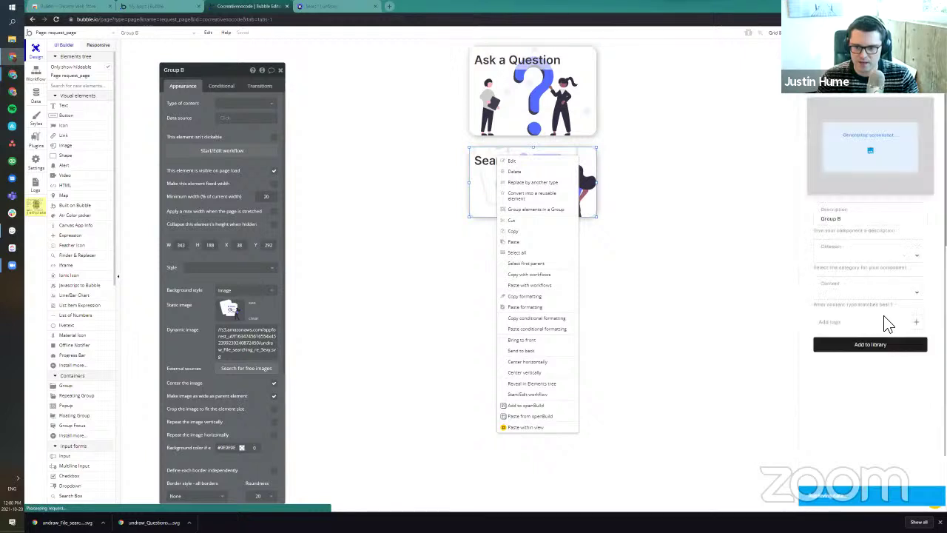
{"action": "left_click", "coordinate": [917, 293]}
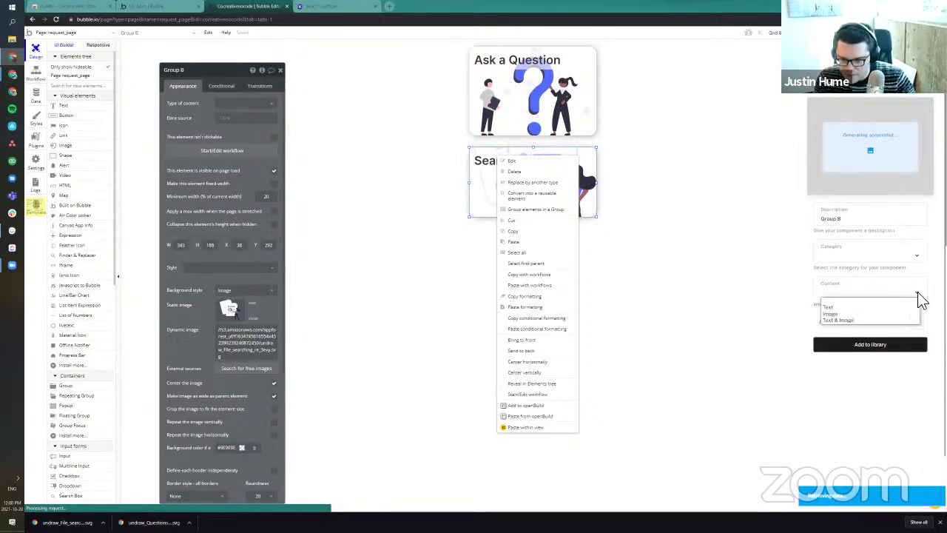
{"action": "left_click", "coordinate": [860, 319]}
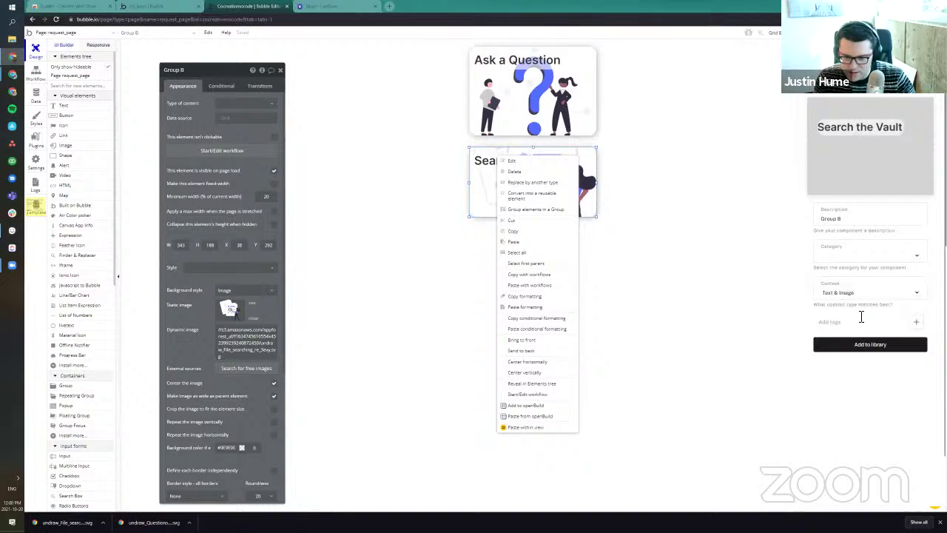
{"action": "left_click", "coordinate": [909, 254]}
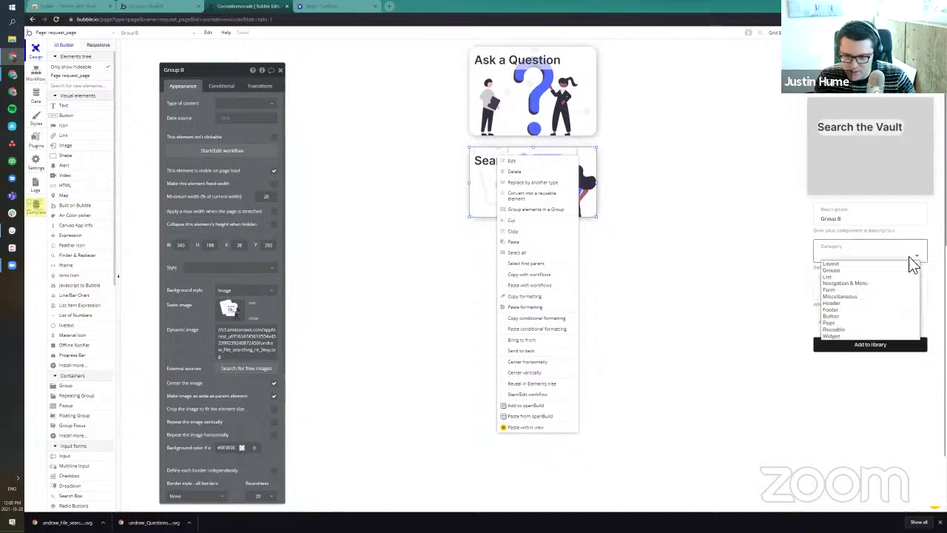
{"action": "left_click", "coordinate": [848, 309]}
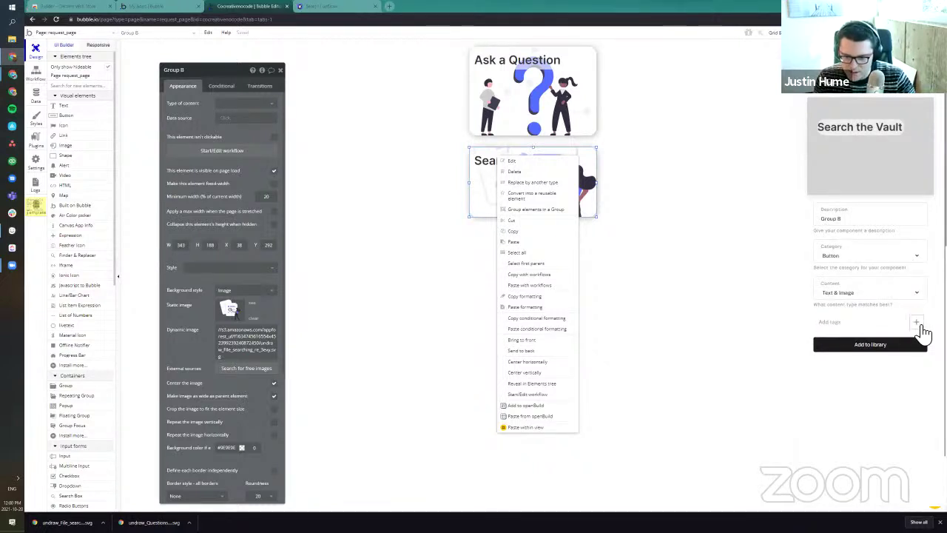
{"action": "left_click", "coordinate": [874, 329]}
{"action": "type", "text": "demo"}
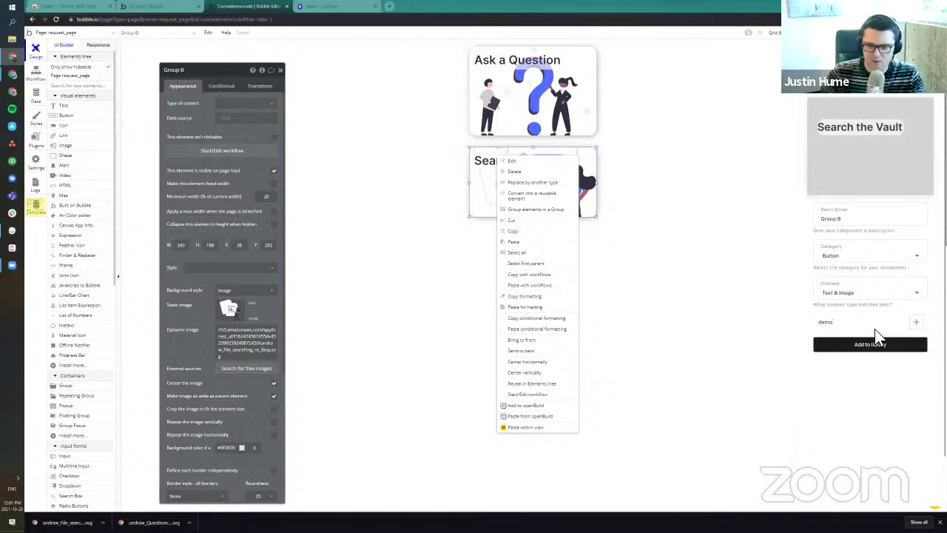
{"action": "triple_click", "coordinate": [854, 219]}
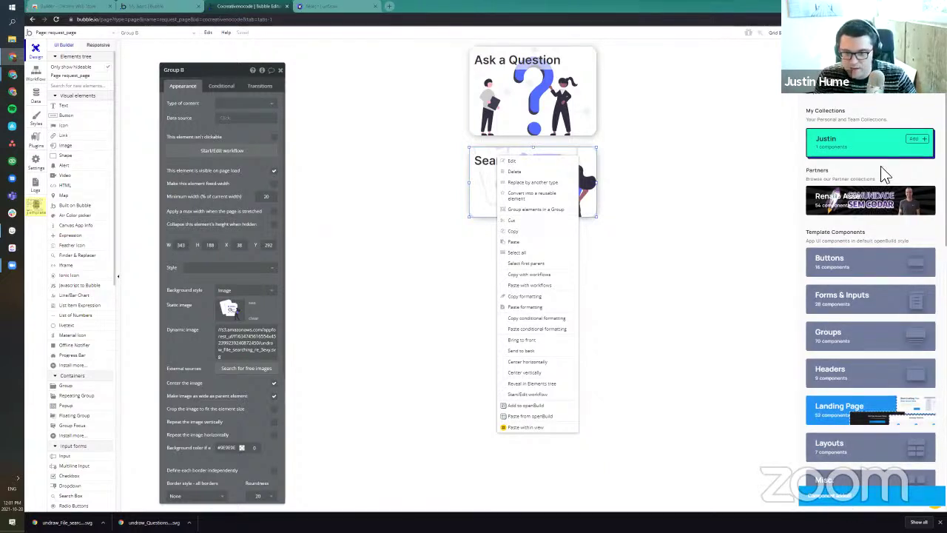
Step: Paste the demo component from the personal collection below the original group at about X 30 and Y 545, and mark it as a favorite
{"action": "left_click", "coordinate": [844, 186]}
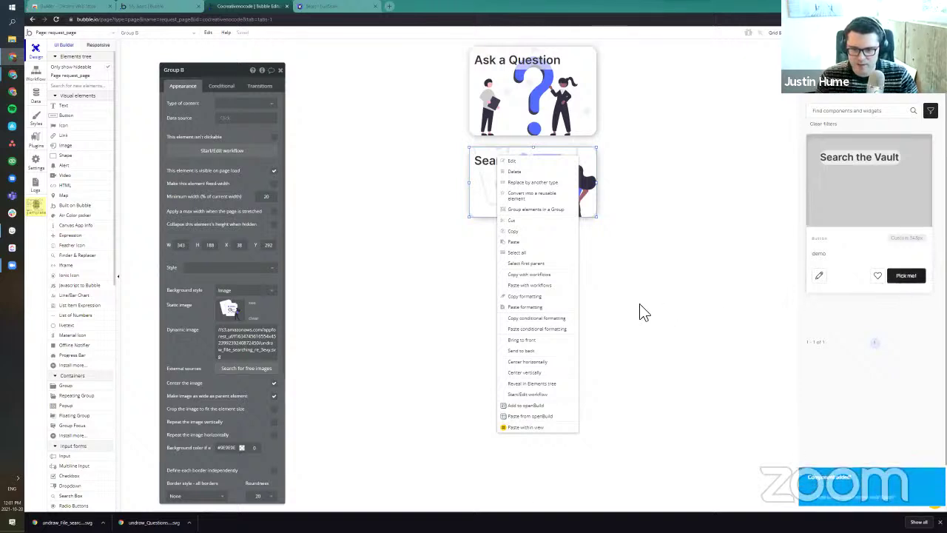
{"action": "left_click", "coordinate": [611, 269]}
{"action": "right_click", "coordinate": [534, 284]}
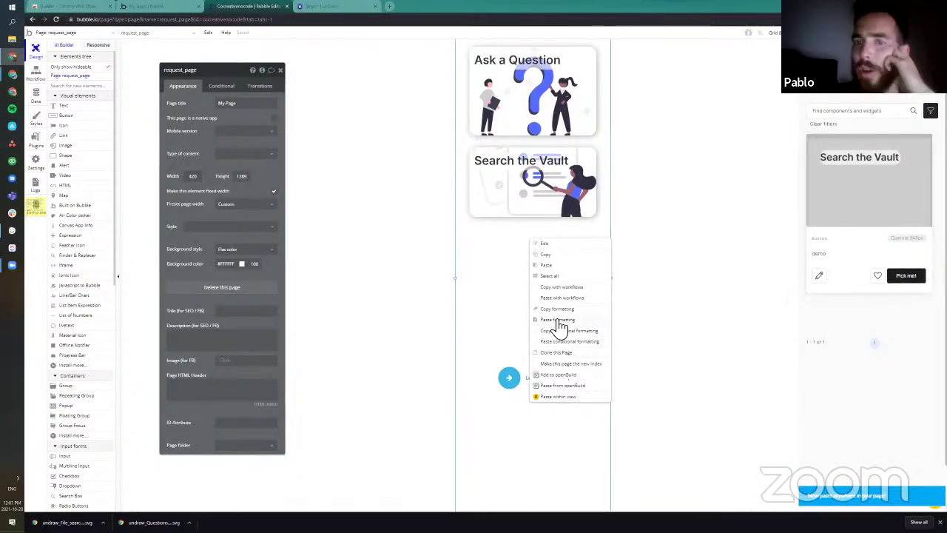
{"action": "left_click", "coordinate": [556, 266]}
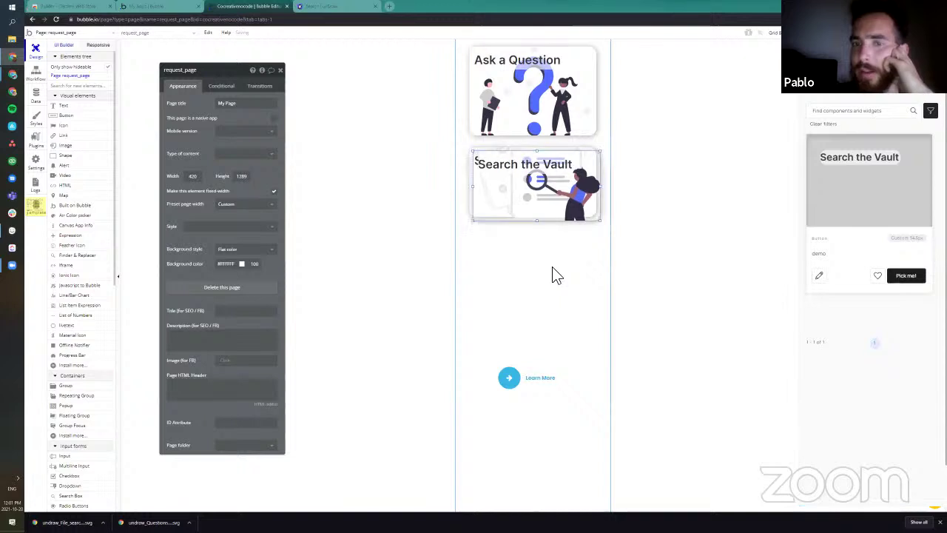
{"action": "left_click_drag", "start_coordinate": [574, 185], "coordinate": [571, 307]}
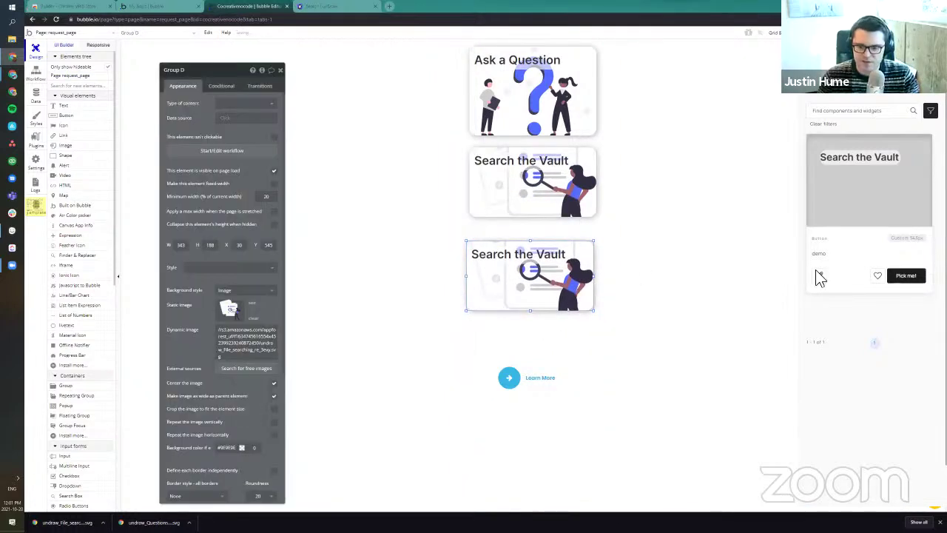
{"action": "left_click", "coordinate": [877, 277]}
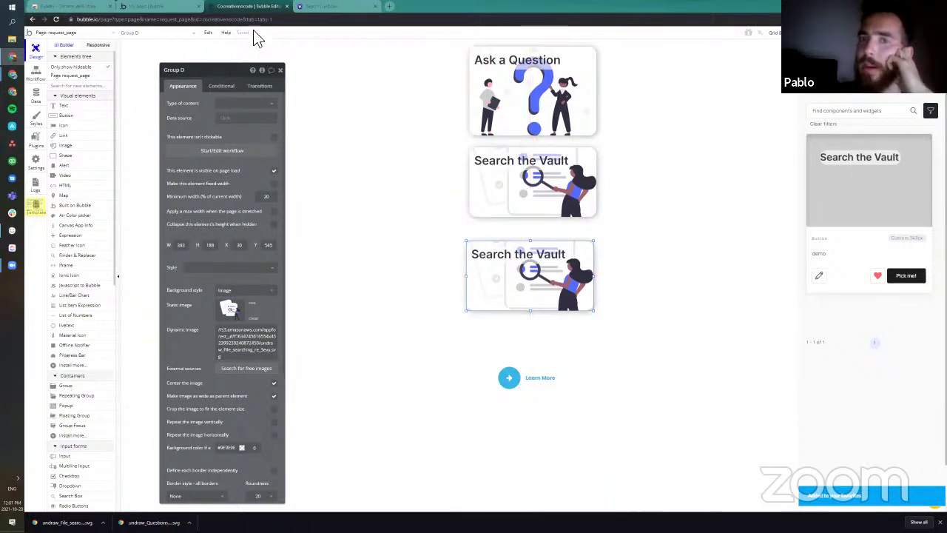
Step: Copy the pasted Search the Vault group and paste it onto the index page of the Ahvna-calendar app
{"action": "right_click", "coordinate": [510, 285]}
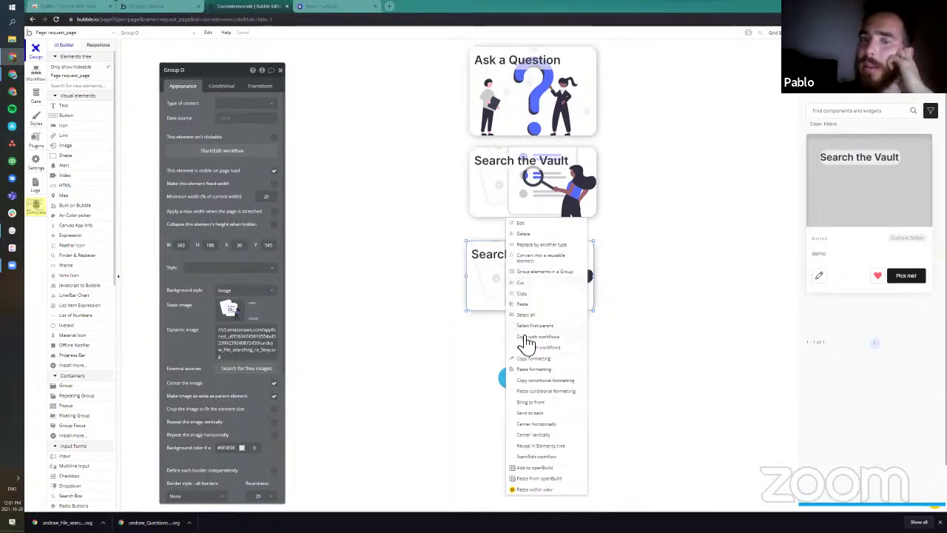
{"action": "left_click", "coordinate": [534, 295]}
{"action": "key", "text": "ctrl+shift+Tab"}
{"action": "left_click", "coordinate": [563, 226]}
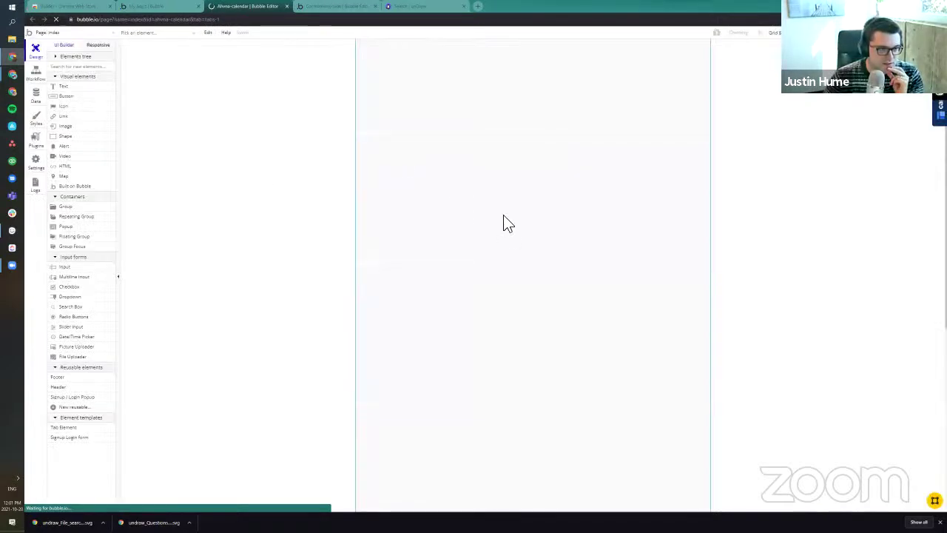
{"action": "scroll", "coordinate": [433, 332], "scroll_direction": "down", "scroll_amount": 3}
{"action": "left_click", "coordinate": [444, 298]}
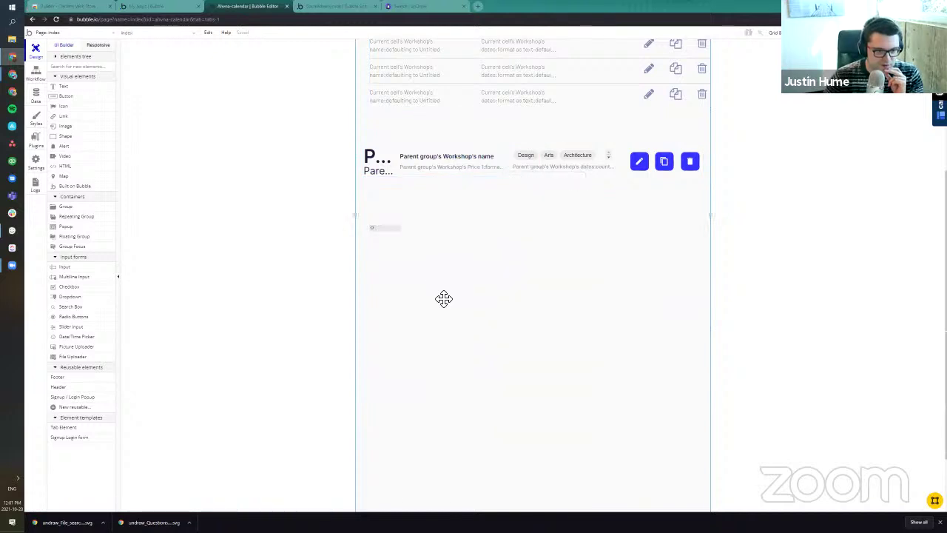
{"action": "scroll", "coordinate": [437, 273], "scroll_direction": "down", "scroll_amount": 2}
{"action": "right_click", "coordinate": [431, 199]}
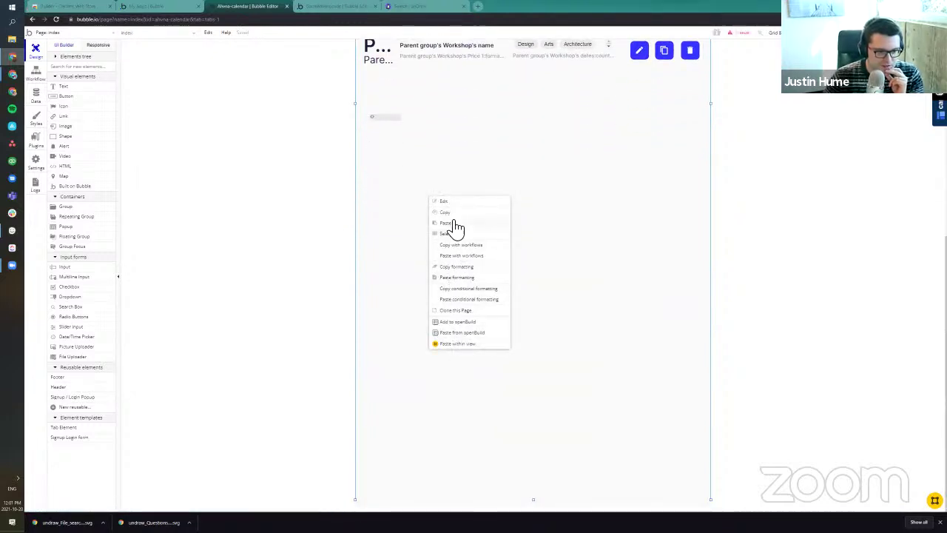
{"action": "left_click", "coordinate": [450, 225]}
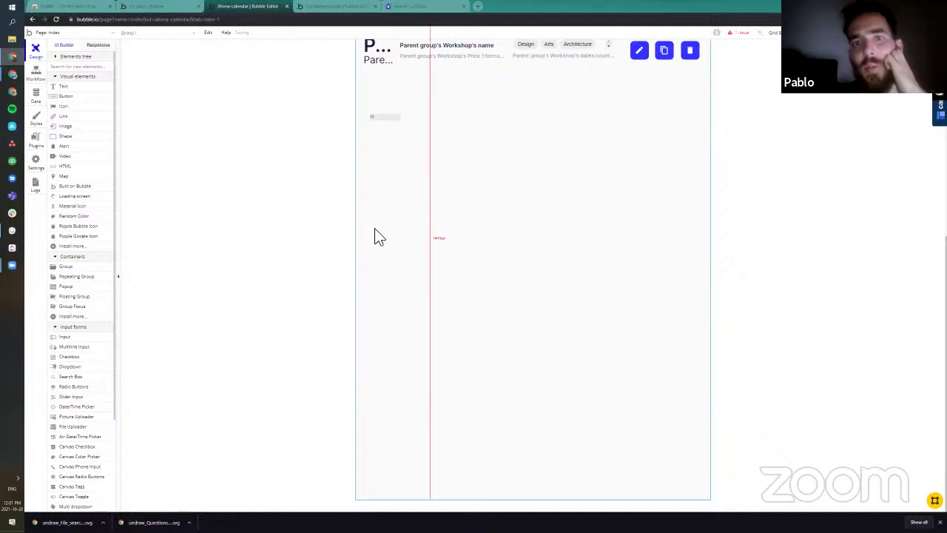
Step: Move the pasted Search the Vault group into the empty area below the workshop rows on the index page
{"action": "scroll", "coordinate": [473, 355], "scroll_direction": "up", "scroll_amount": 5}
{"action": "scroll", "coordinate": [444, 273], "scroll_direction": "down", "scroll_amount": 6}
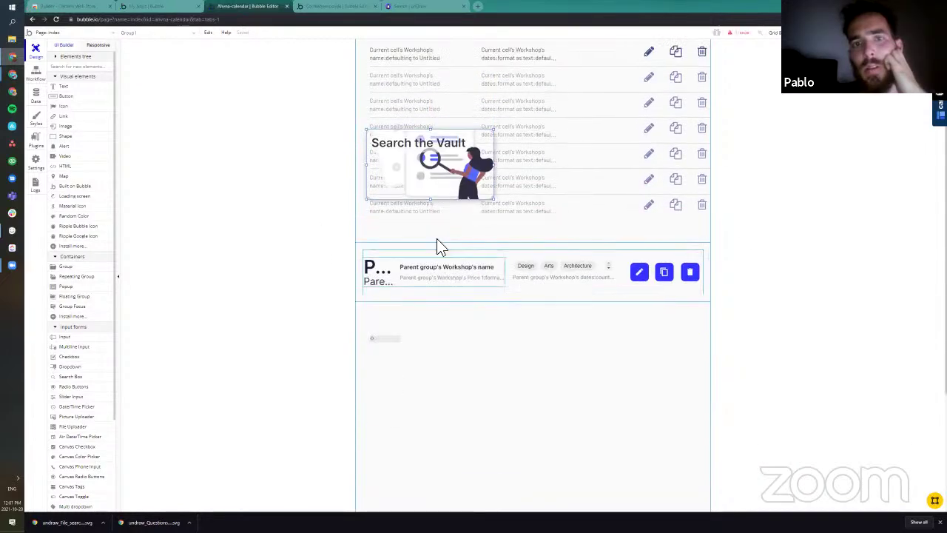
{"action": "left_click_drag", "start_coordinate": [423, 84], "coordinate": [498, 378]}
{"action": "left_click", "coordinate": [412, 347]}
Step: Paste the demo component from the personal openBuild collection onto the Ahvna-calendar index page
{"action": "left_click", "coordinate": [158, 6]}
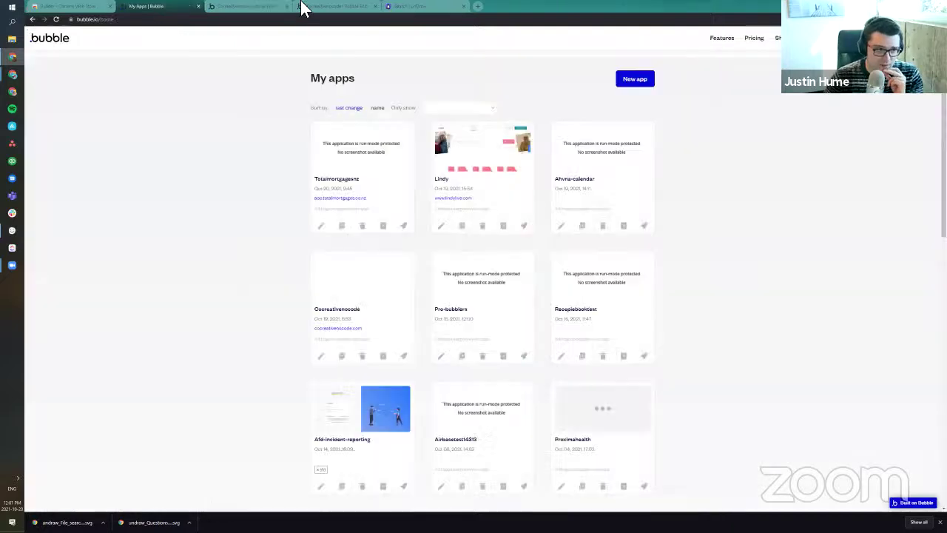
{"action": "left_click", "coordinate": [336, 7]}
{"action": "left_click", "coordinate": [251, 8]}
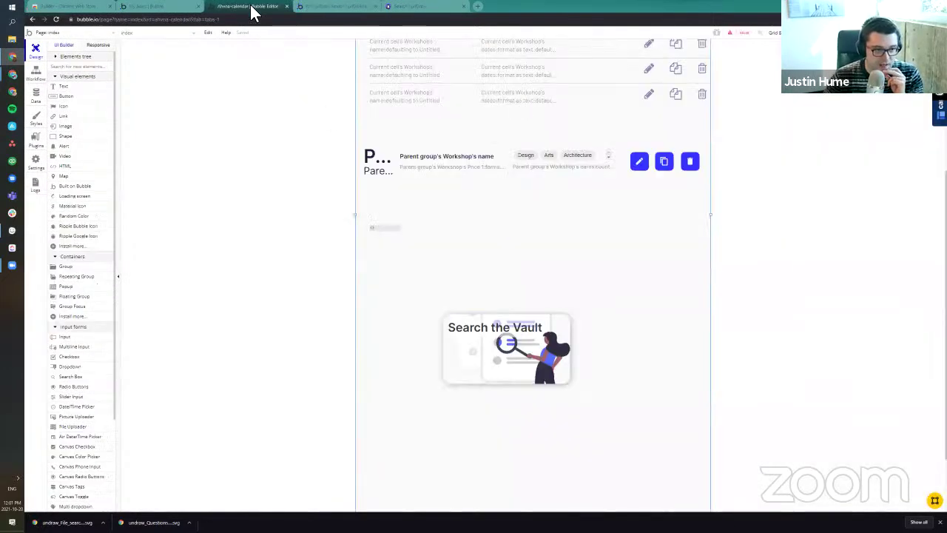
{"action": "left_click", "coordinate": [940, 107]}
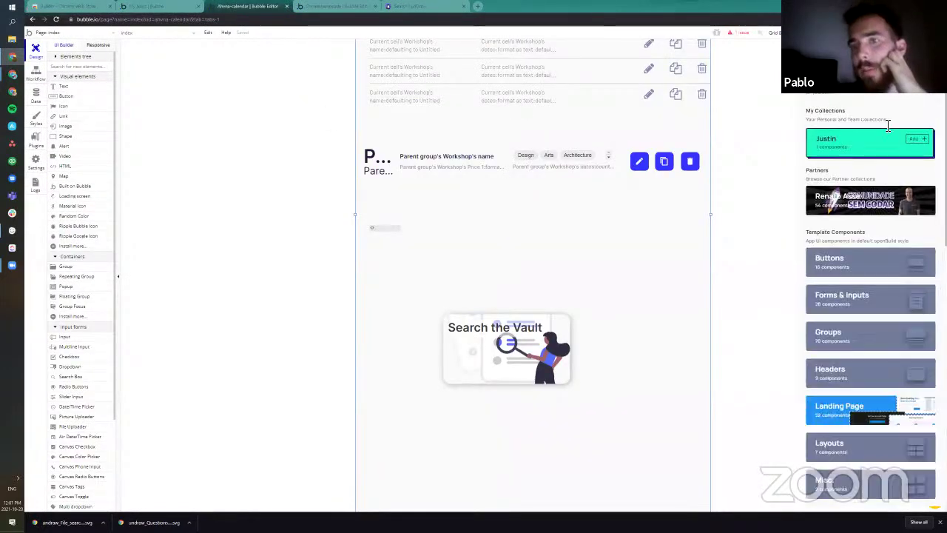
{"action": "left_click", "coordinate": [870, 151]}
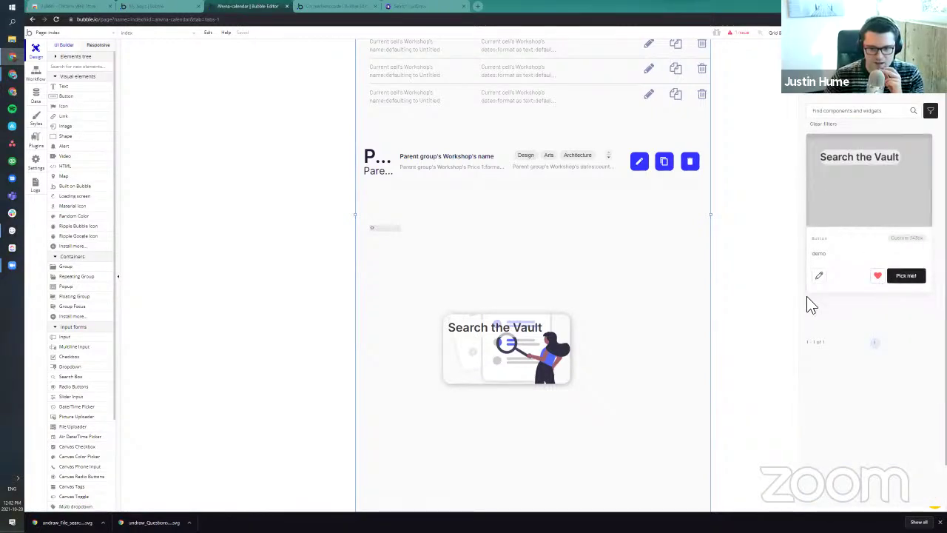
{"action": "left_click", "coordinate": [911, 279]}
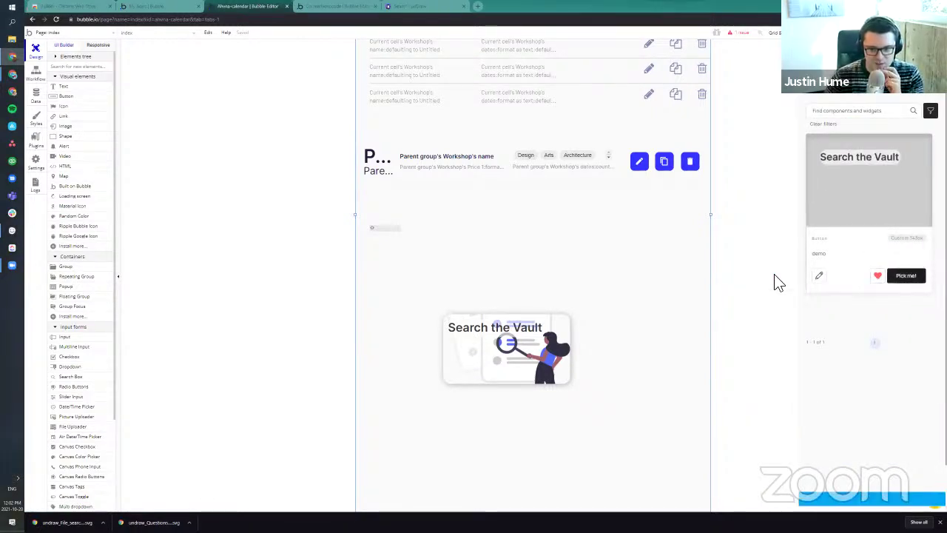
{"action": "right_click", "coordinate": [497, 273]}
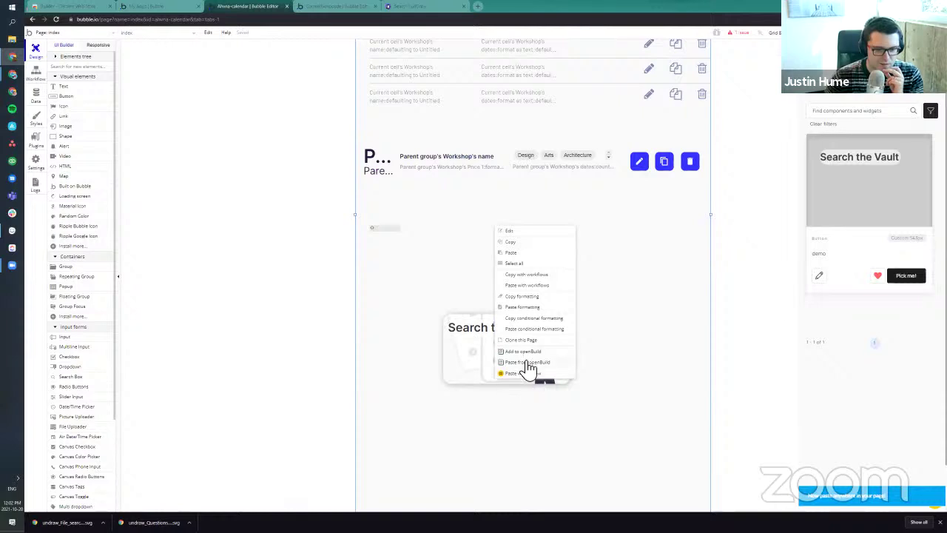
{"action": "left_click", "coordinate": [529, 368]}
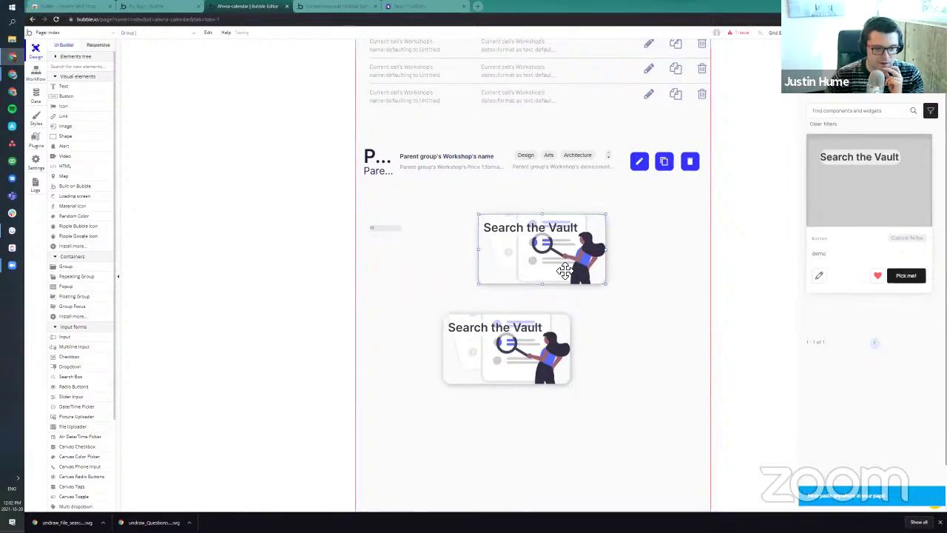
Step: Delete both Search the Vault groups from the Ahvna-calendar index page
{"action": "left_click_drag", "start_coordinate": [539, 378], "coordinate": [580, 401]}
{"action": "left_click", "coordinate": [579, 265]}
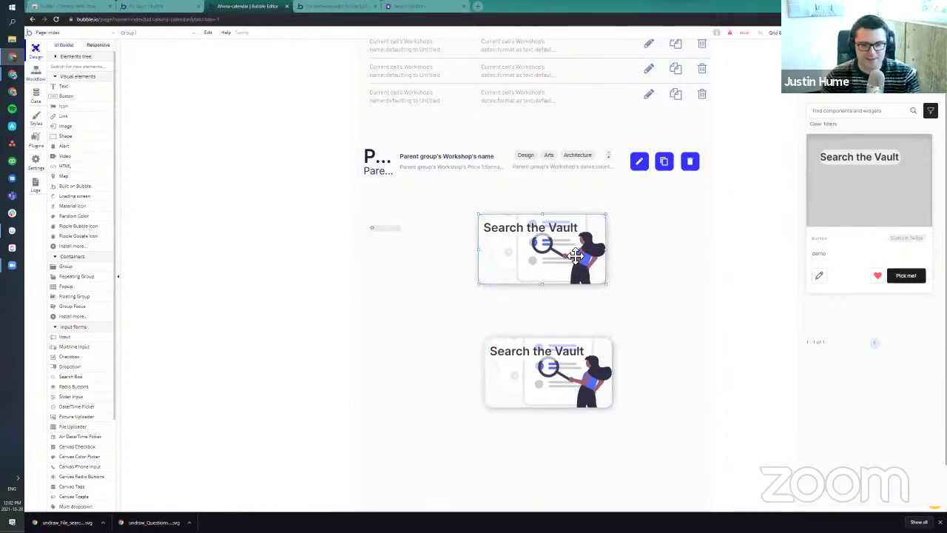
{"action": "key", "text": "Delete"}
{"action": "left_click", "coordinate": [575, 380]}
{"action": "key", "text": "Delete"}
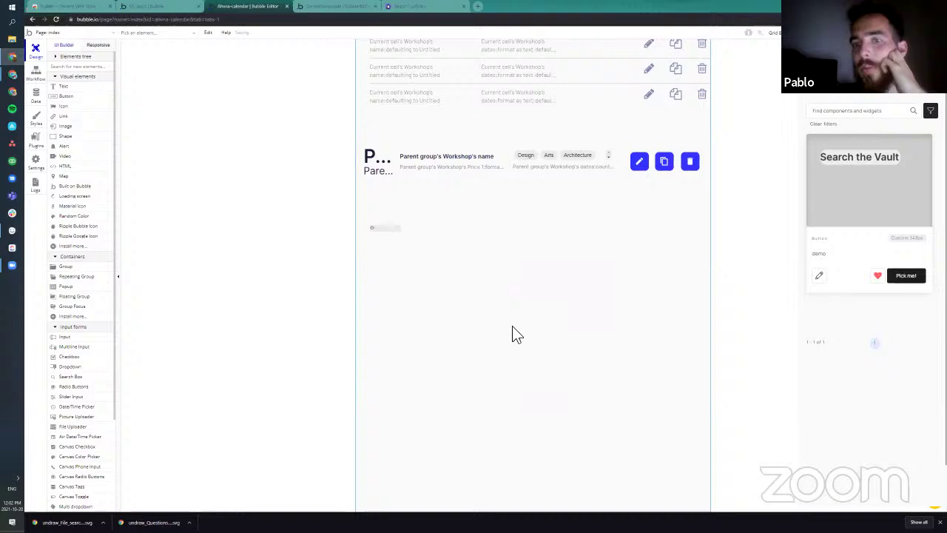
Step: Switch back to the Cocreativenocode app with its request_page open in the editor
{"action": "left_click", "coordinate": [344, 7]}
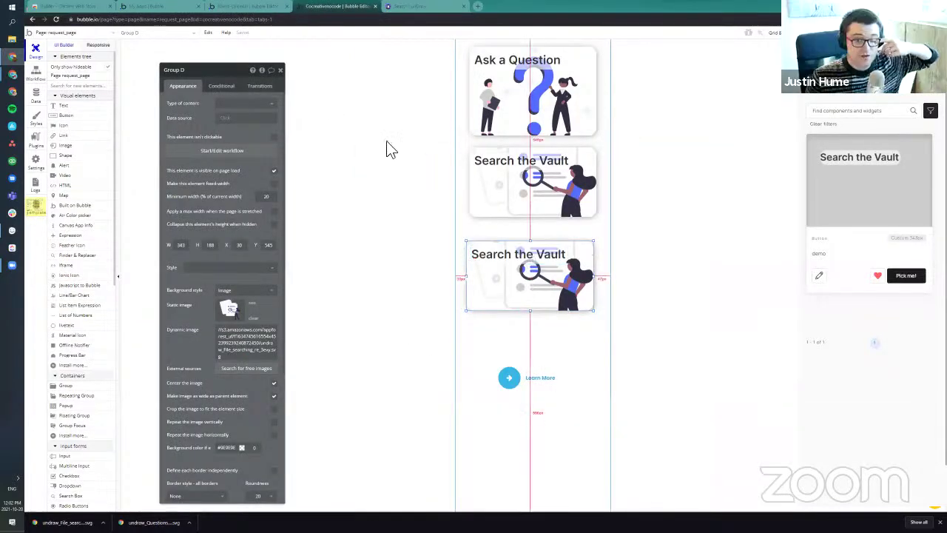
{"action": "left_click", "coordinate": [196, 8]}
{"action": "left_click", "coordinate": [247, 7]}
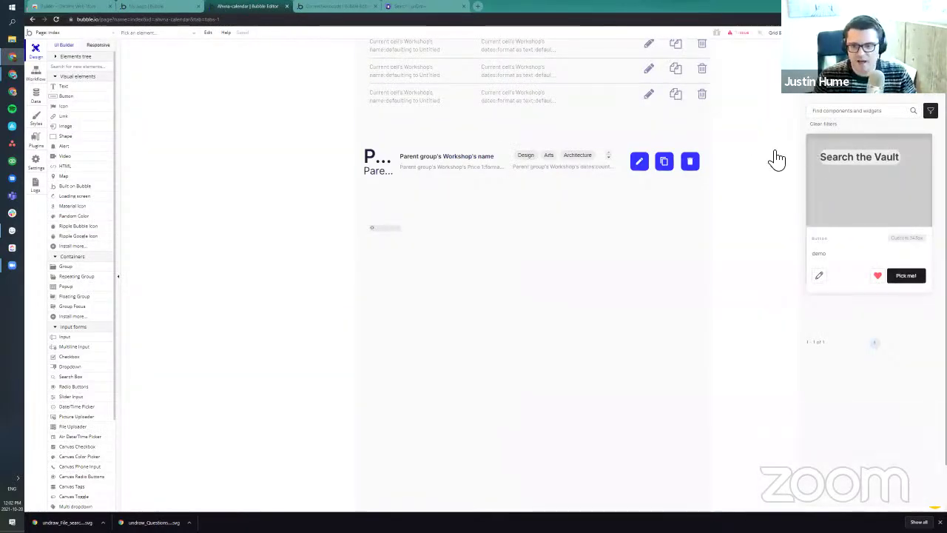
{"action": "left_click", "coordinate": [371, 8]}
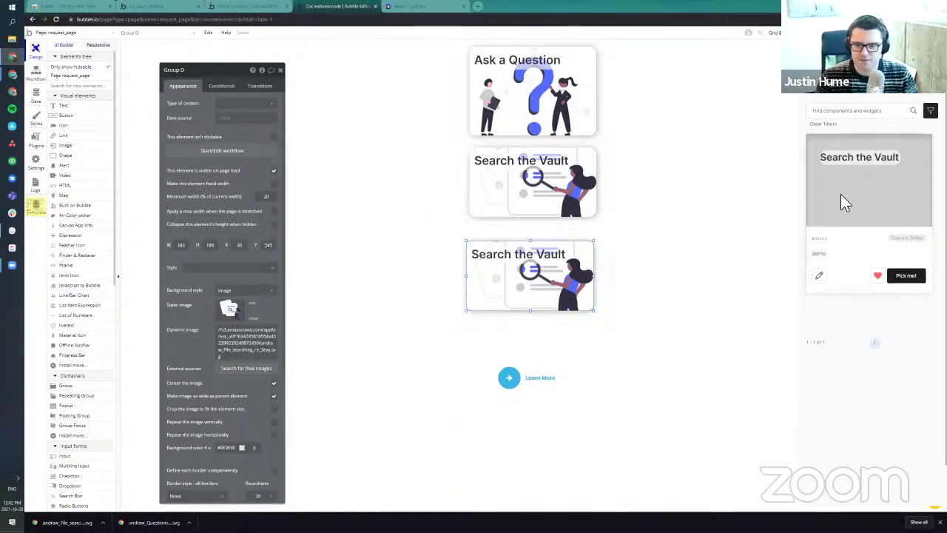
Step: Examine the Add to openBuild option of the lower Search the Vault group and the form for adding a component to the personal library
{"action": "right_click", "coordinate": [527, 290]}
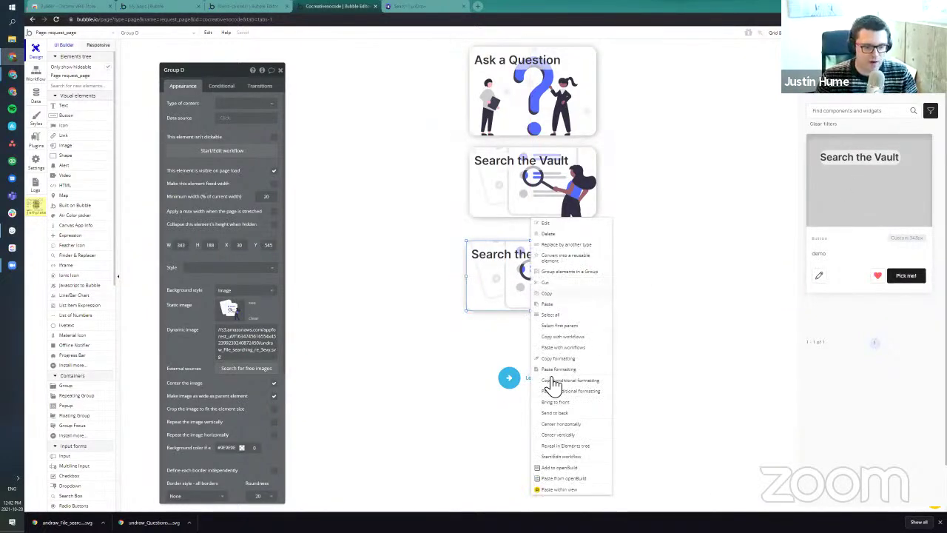
{"action": "left_click", "coordinate": [572, 467]}
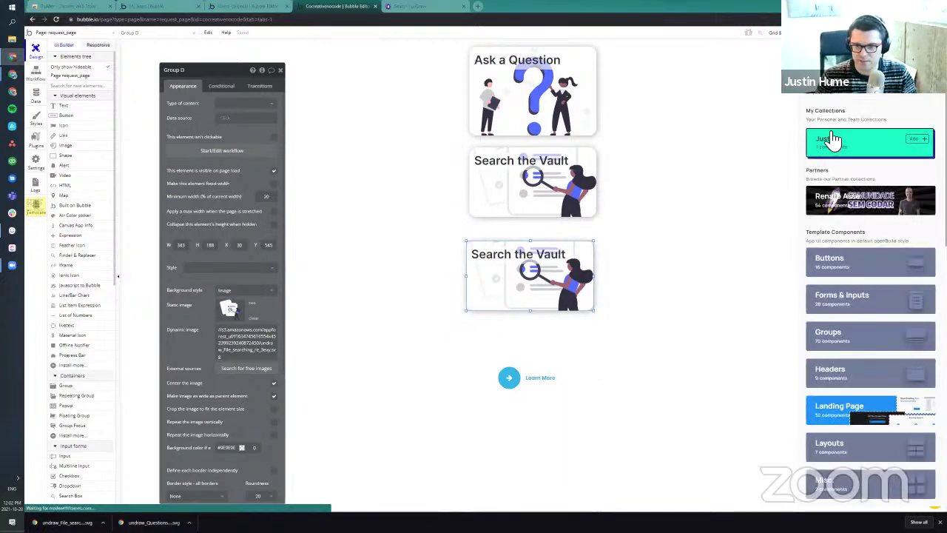
{"action": "left_click", "coordinate": [928, 141]}
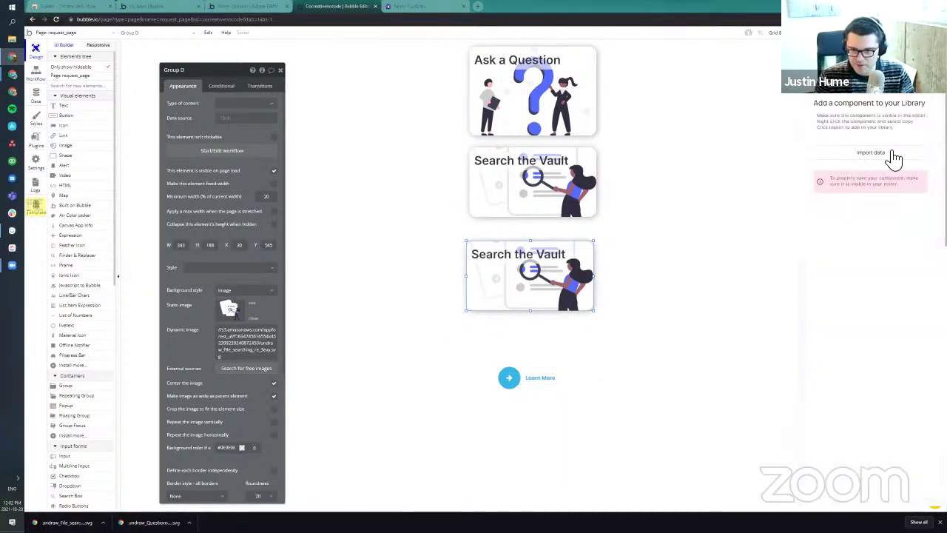
{"action": "right_click", "coordinate": [891, 154]}
{"action": "left_click", "coordinate": [866, 98]}
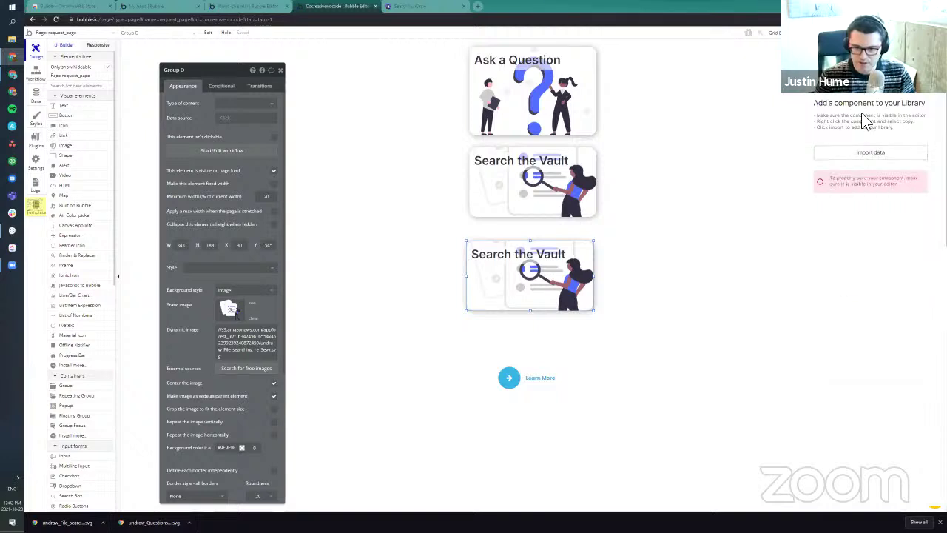
{"action": "right_click", "coordinate": [539, 267]}
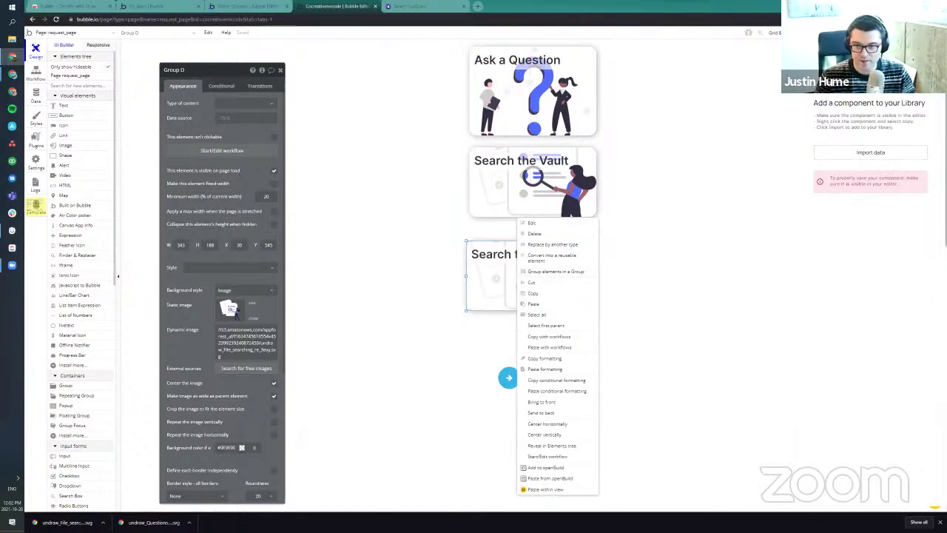
{"action": "left_click", "coordinate": [925, 94]}
{"action": "scroll", "coordinate": [793, 228], "scroll_direction": "down", "scroll_amount": 1}
{"action": "left_click", "coordinate": [519, 296]}
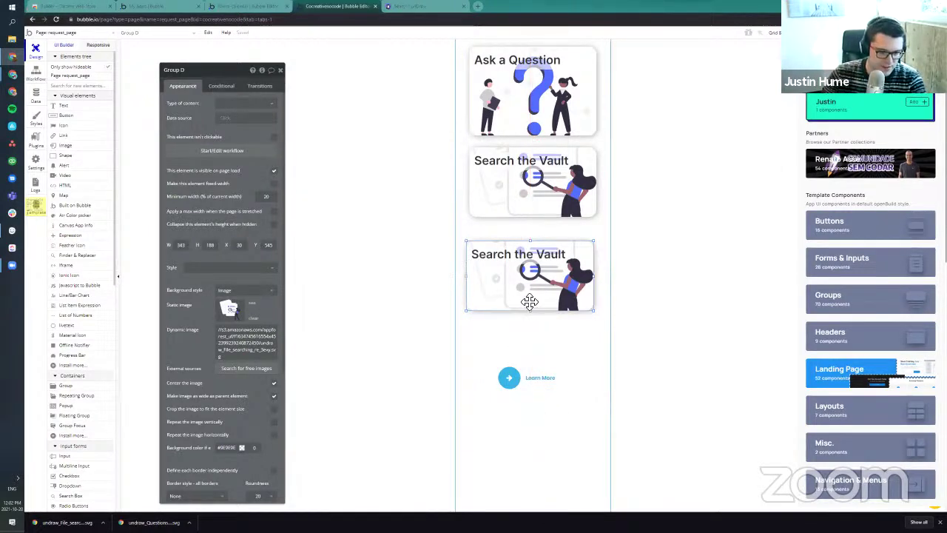
Step: Delete the lower Search the Vault group and the Learn More element from request_page
{"action": "left_click_drag", "start_coordinate": [531, 296], "coordinate": [534, 296]}
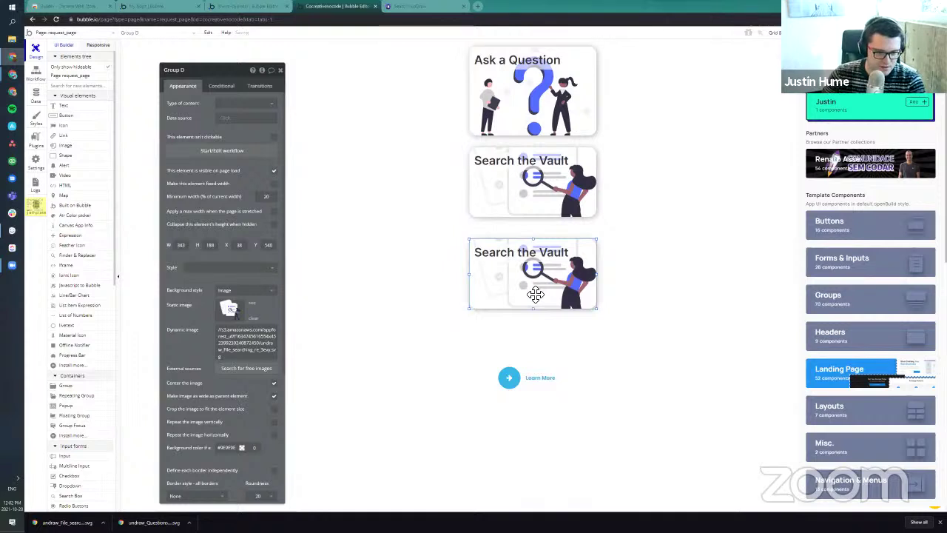
{"action": "right_click", "coordinate": [534, 296]}
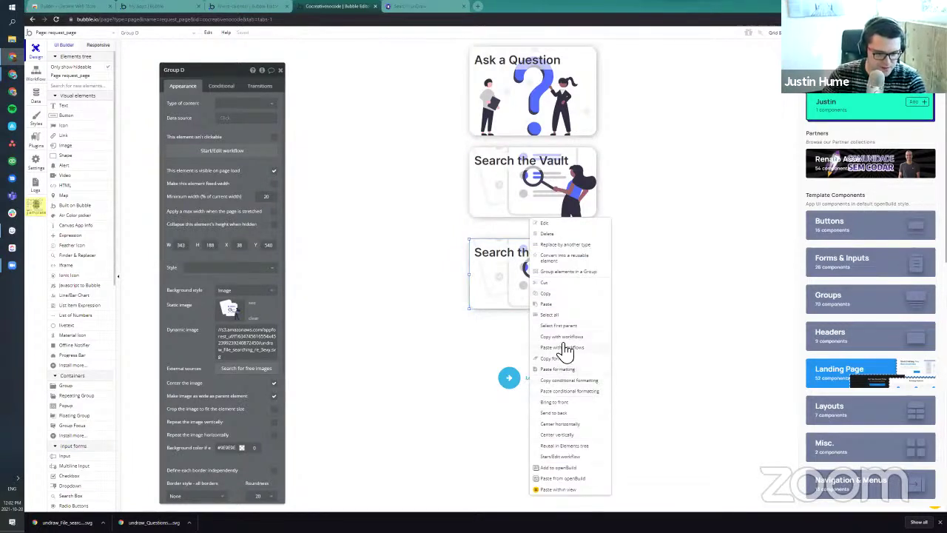
{"action": "left_click", "coordinate": [552, 235]}
{"action": "left_click", "coordinate": [530, 392]}
{"action": "key", "text": "Delete"}
{"action": "left_click", "coordinate": [539, 209]}
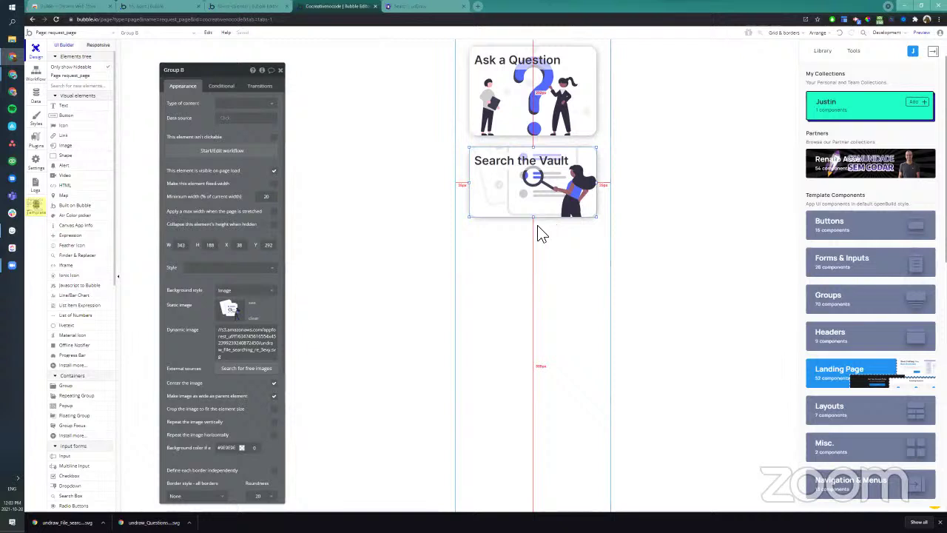
{"action": "left_click", "coordinate": [446, 229]}
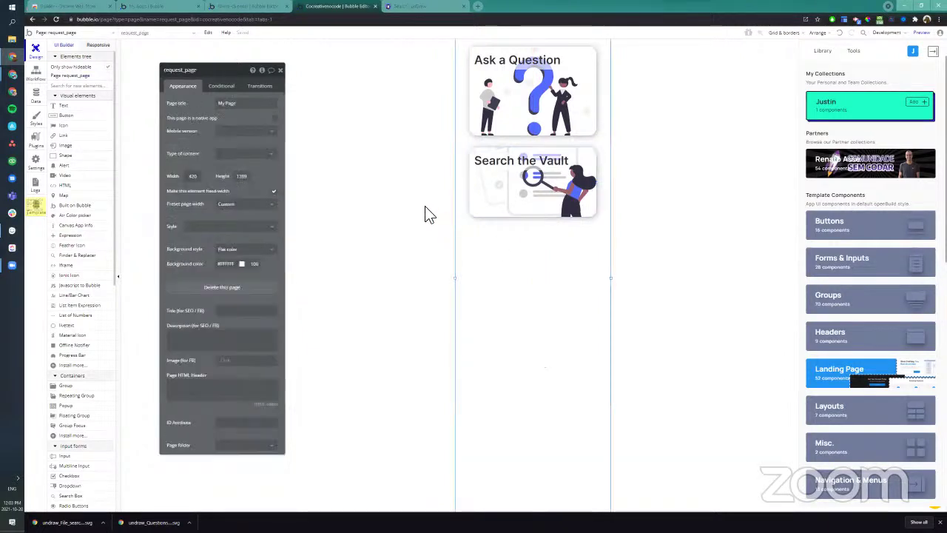
{"action": "scroll", "coordinate": [407, 295], "scroll_direction": "down", "scroll_amount": 1}
{"action": "scroll", "coordinate": [327, 276], "scroll_direction": "up", "scroll_amount": 2}
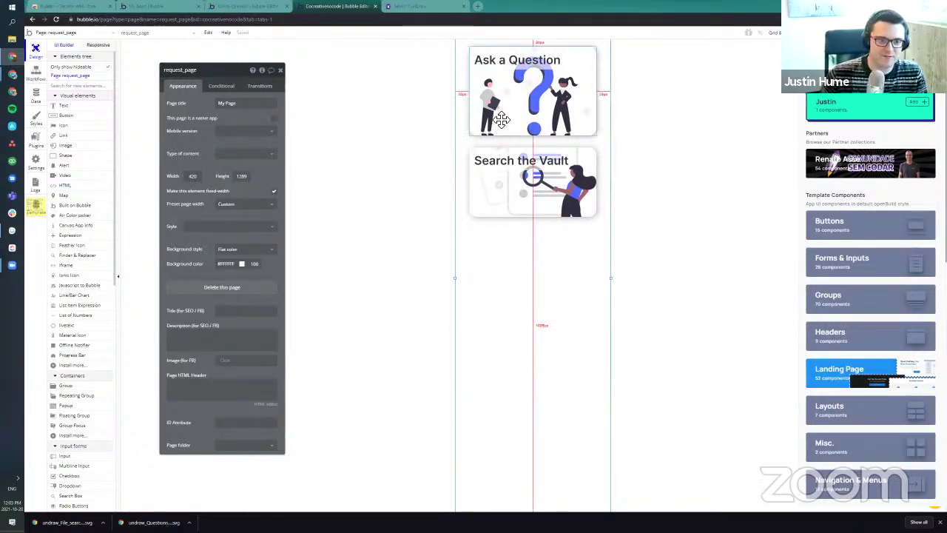
{"action": "left_click", "coordinate": [522, 181]}
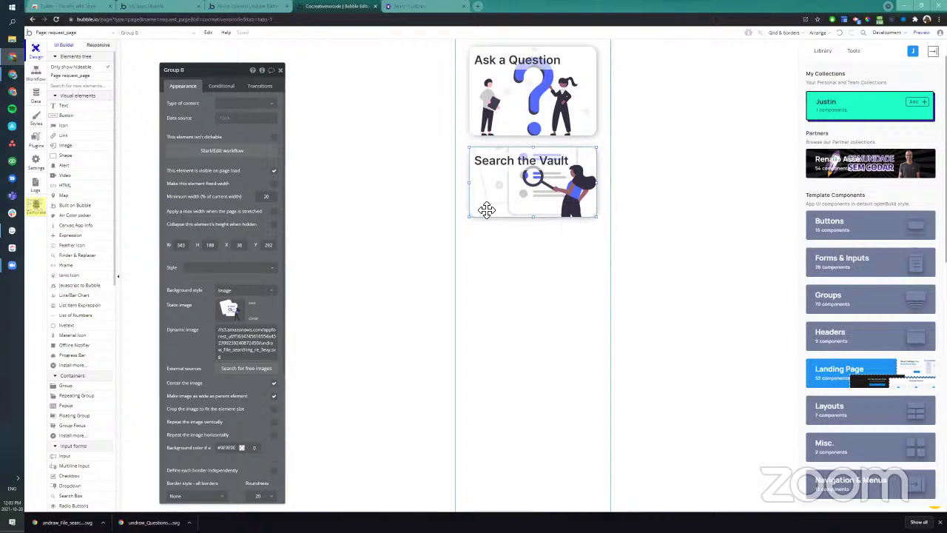
{"action": "left_click", "coordinate": [437, 219]}
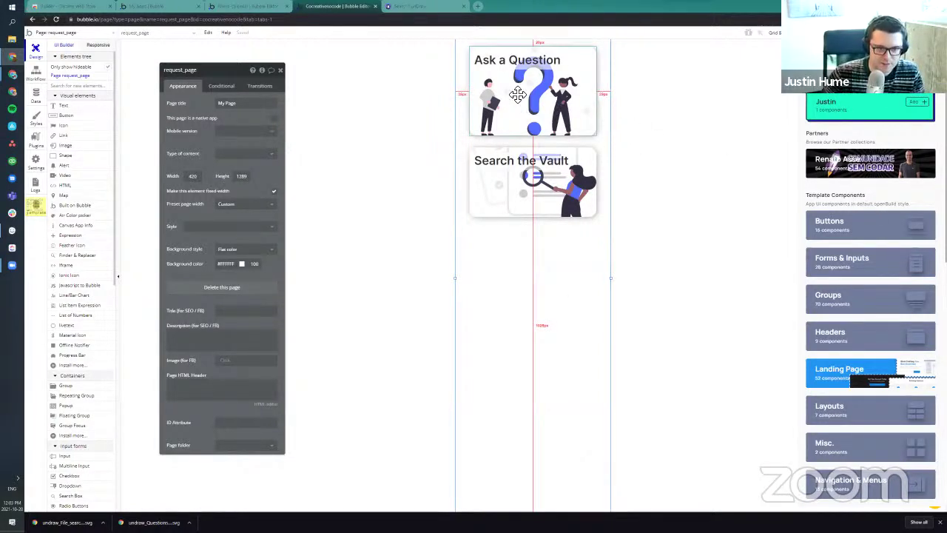
{"action": "left_click", "coordinate": [560, 109]}
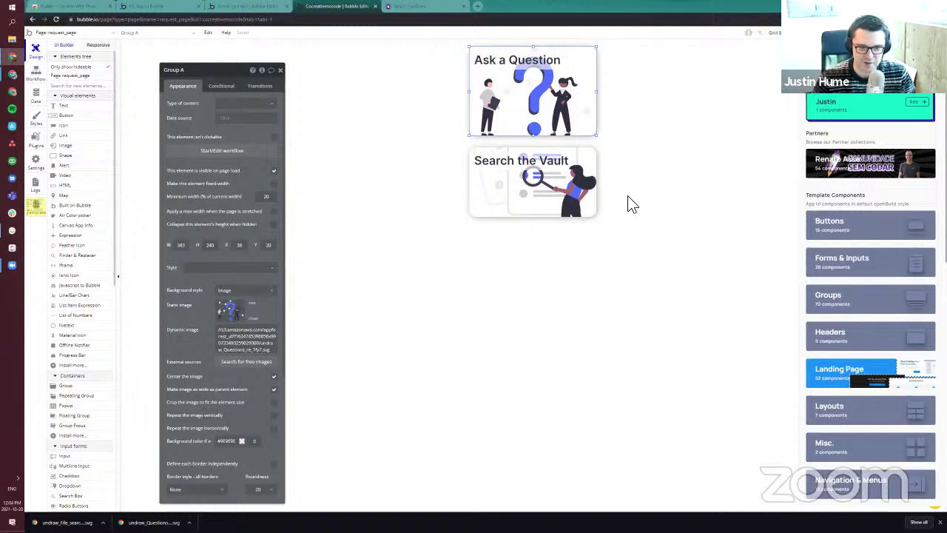
{"action": "left_click_drag", "start_coordinate": [572, 120], "coordinate": [548, 120]}
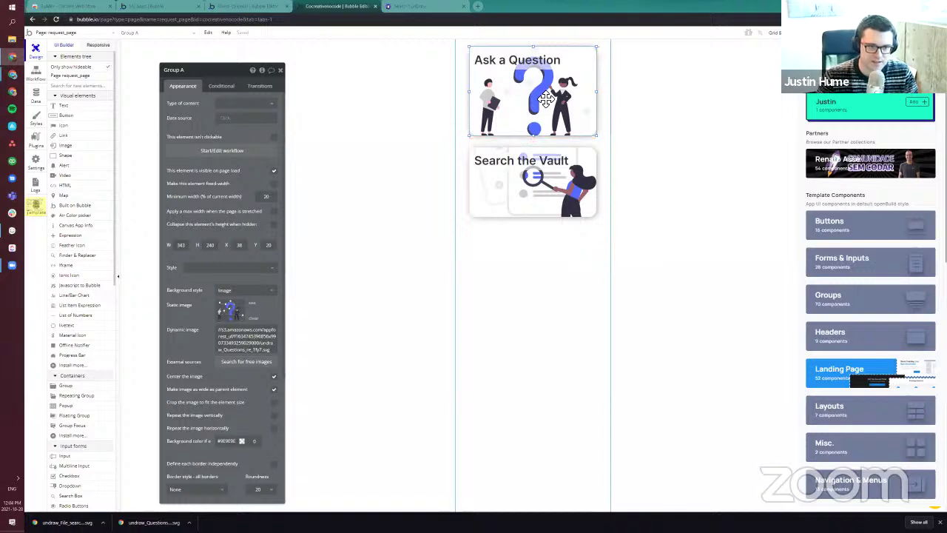
Step: Open the openBuild Headers components and review which users have editing access in the app's collaboration settings
{"action": "left_click", "coordinate": [847, 331]}
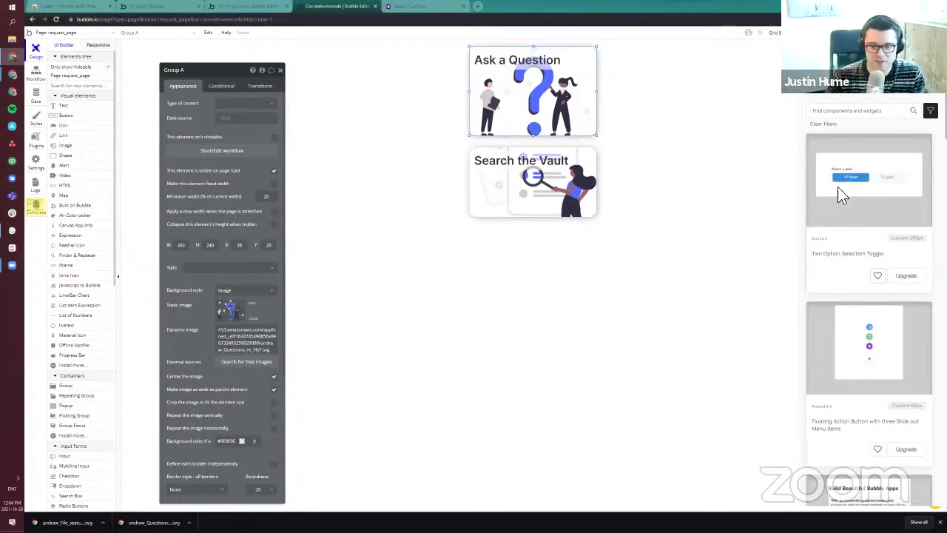
{"action": "left_click", "coordinate": [214, 19]}
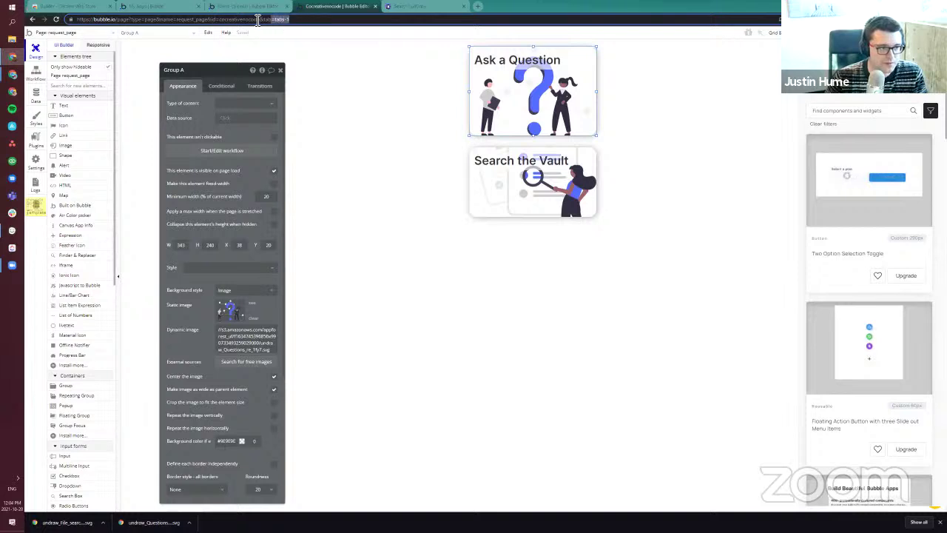
{"action": "left_click_drag", "start_coordinate": [271, 20], "coordinate": [103, 21]}
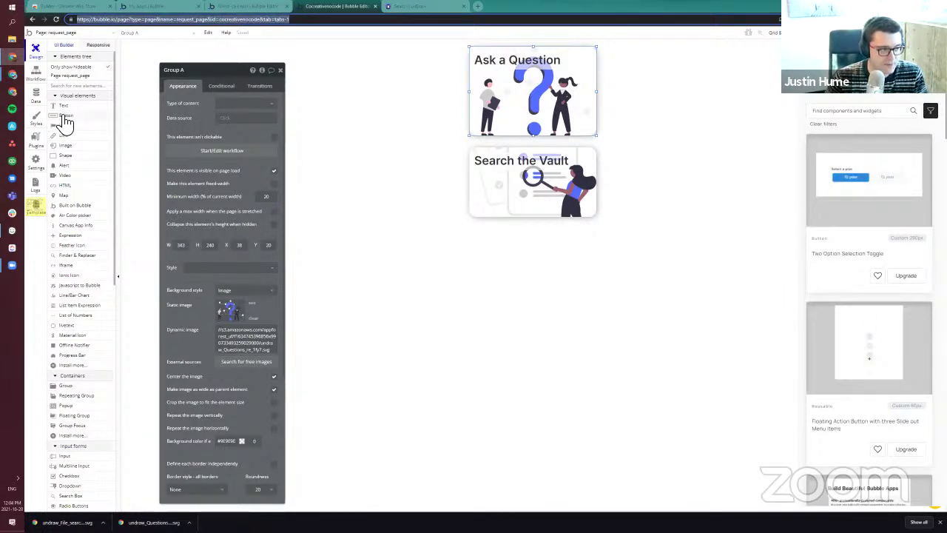
{"action": "left_click", "coordinate": [35, 163]}
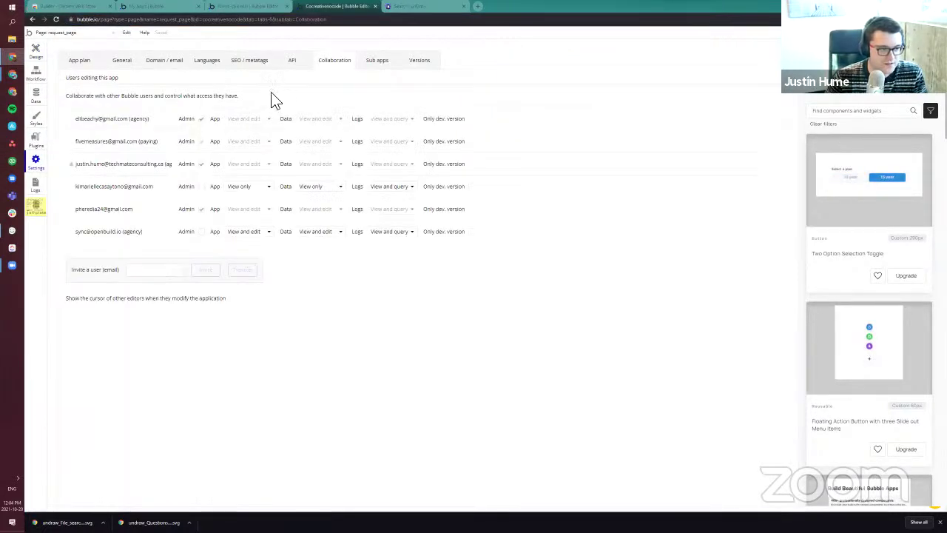
{"action": "left_click", "coordinate": [35, 52]}
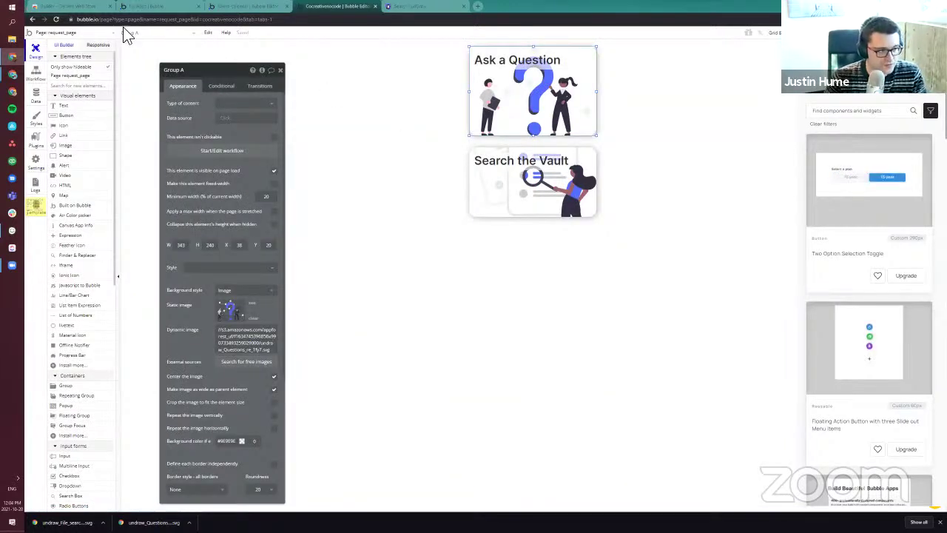
{"action": "left_click", "coordinate": [46, 161]}
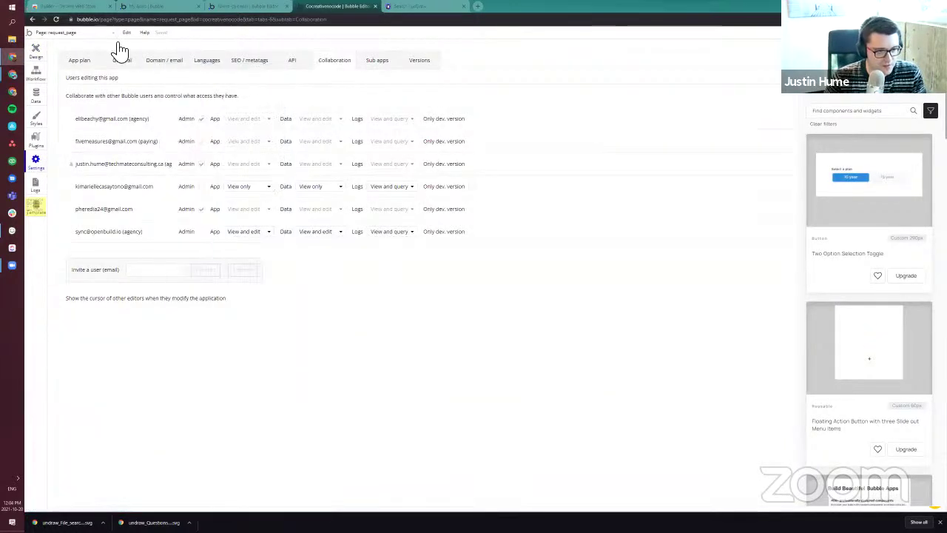
{"action": "left_click", "coordinate": [35, 52]}
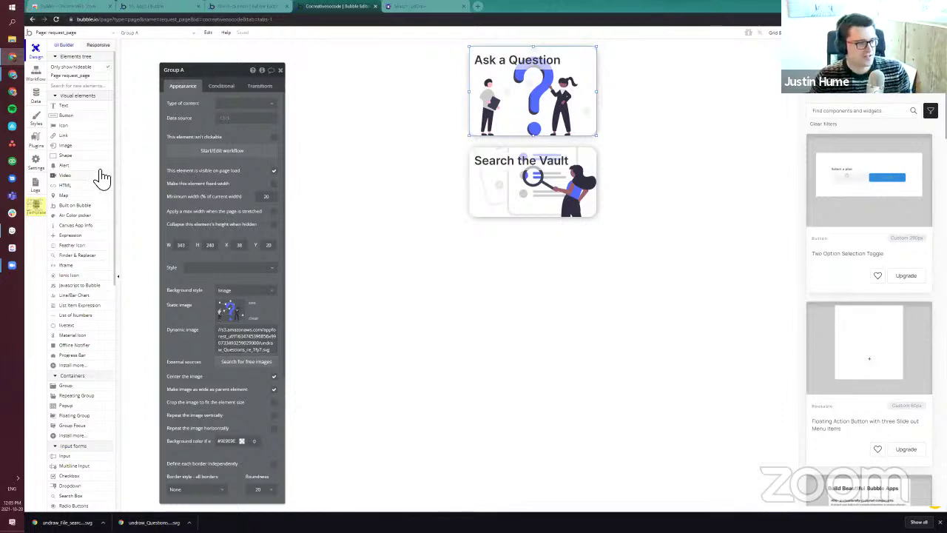
Step: Group the Ask a Question and Search the Vault cards and enlarge the new group to 420 wide and about 519 high
{"action": "left_click", "coordinate": [528, 189], "text": "shift"}
{"action": "right_click", "coordinate": [523, 198]}
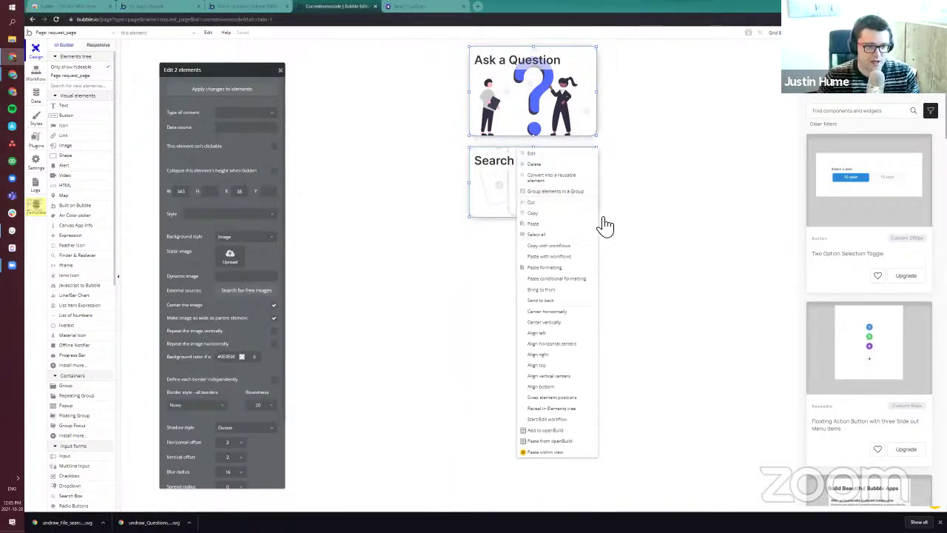
{"action": "left_click", "coordinate": [555, 192]}
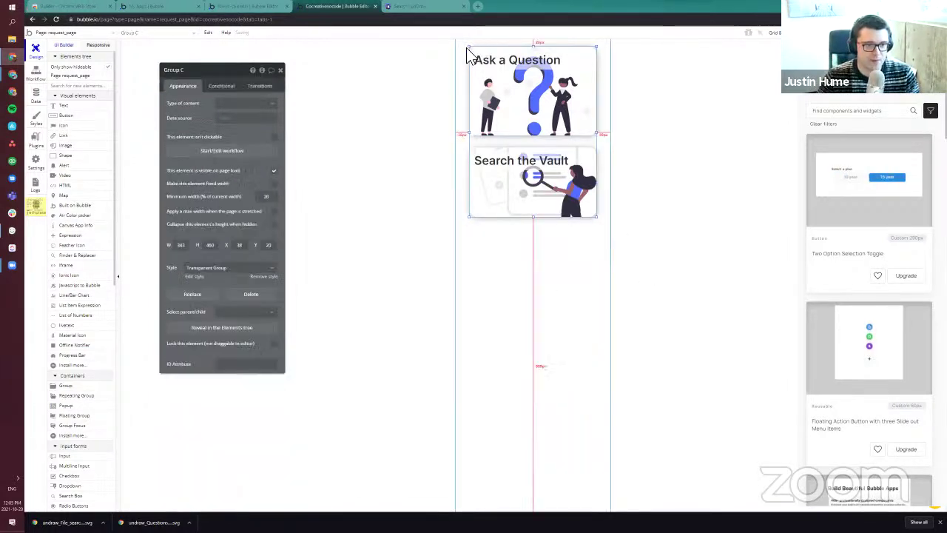
{"action": "left_click_drag", "start_coordinate": [475, 52], "coordinate": [444, 41]}
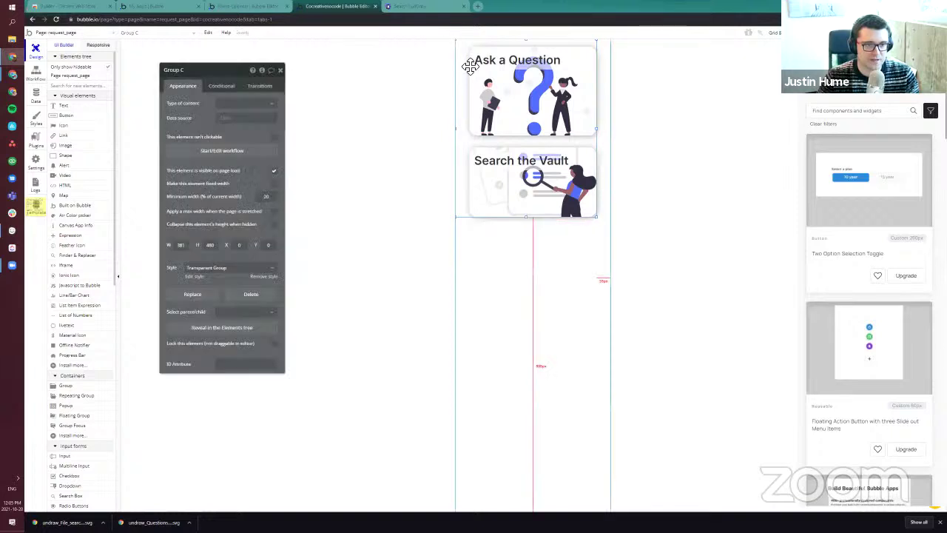
{"action": "mouse_move", "coordinate": [598, 219]}
{"action": "left_mouse_down"}
{"action": "mouse_move", "coordinate": [621, 235]}
{"action": "mouse_move", "coordinate": [611, 218]}
{"action": "left_mouse_up"}
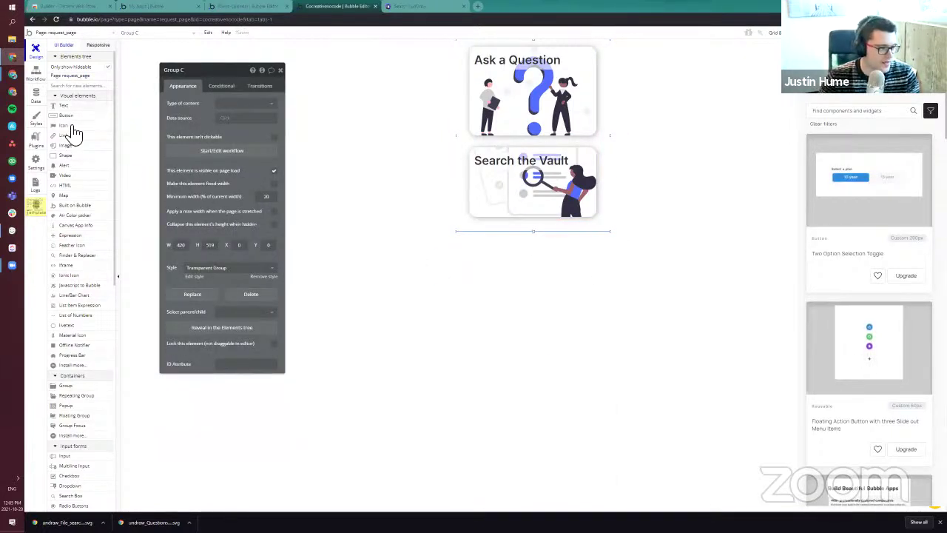
Step: Add an empty group directly below the card group, 420 wide and about 526 high, spanning the full page width
{"action": "scroll", "coordinate": [63, 387], "scroll_direction": "down", "scroll_amount": 3}
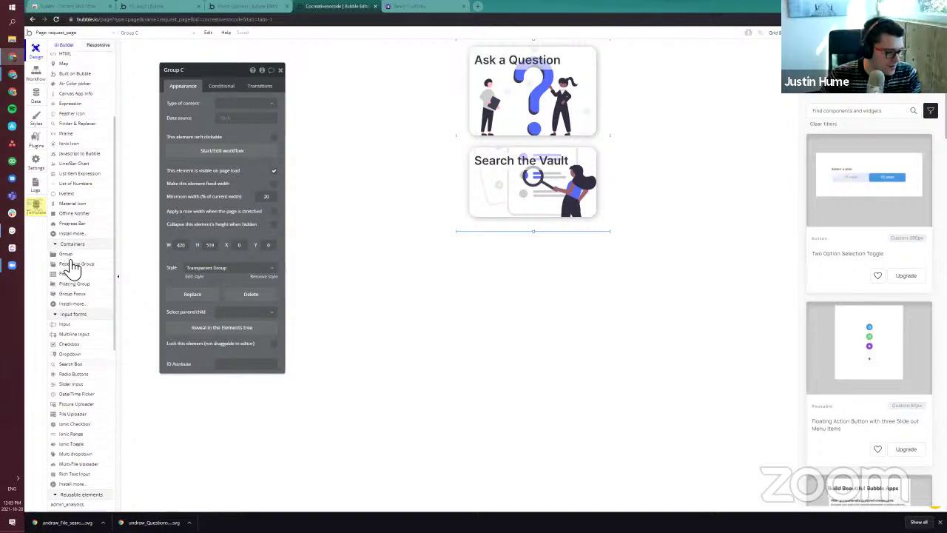
{"action": "left_click", "coordinate": [66, 237]}
{"action": "left_click_drag", "start_coordinate": [484, 239], "coordinate": [577, 322]}
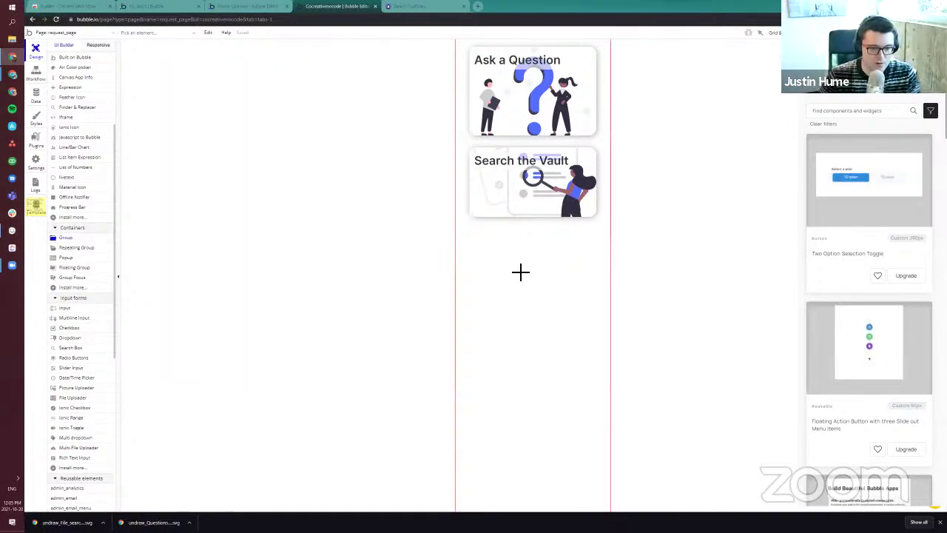
{"action": "left_click_drag", "start_coordinate": [522, 271], "coordinate": [494, 263]}
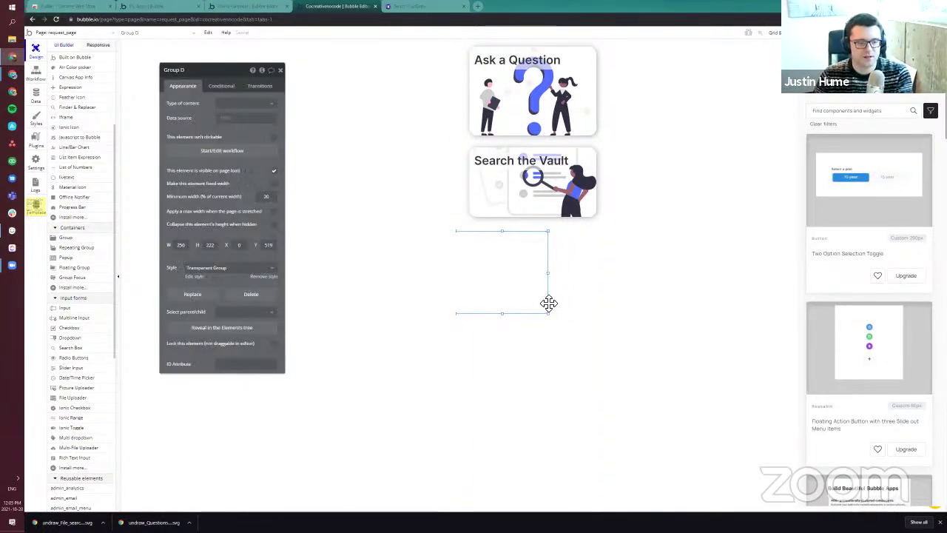
{"action": "scroll", "coordinate": [546, 286], "scroll_direction": "down", "scroll_amount": 1}
{"action": "left_click_drag", "start_coordinate": [548, 278], "coordinate": [634, 383]}
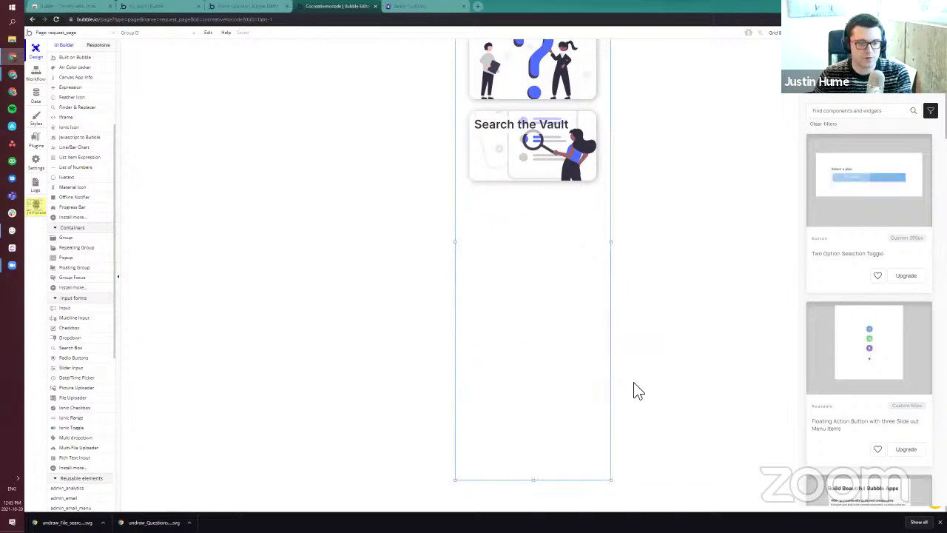
{"action": "scroll", "coordinate": [562, 148], "scroll_direction": "up", "scroll_amount": 1}
{"action": "left_click", "coordinate": [534, 391]}
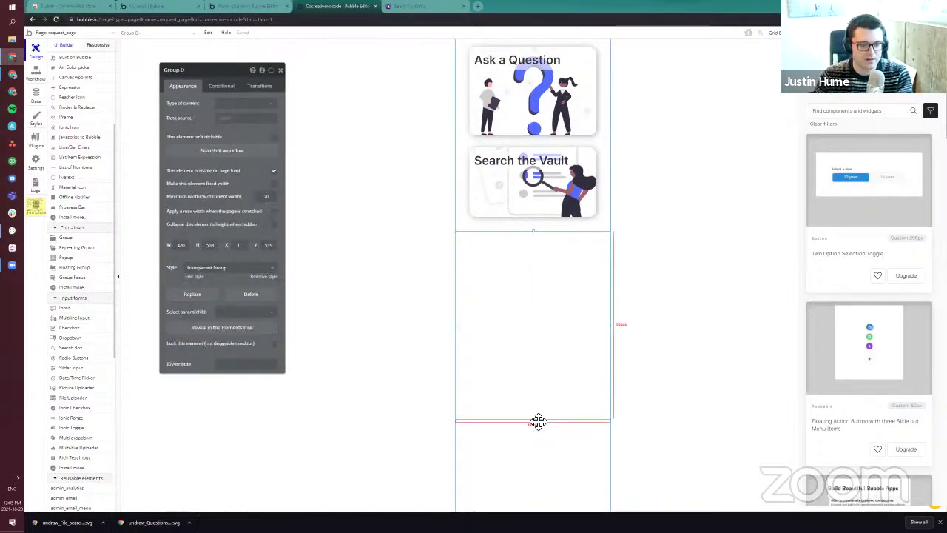
{"action": "left_click_drag", "start_coordinate": [537, 422], "coordinate": [533, 429]}
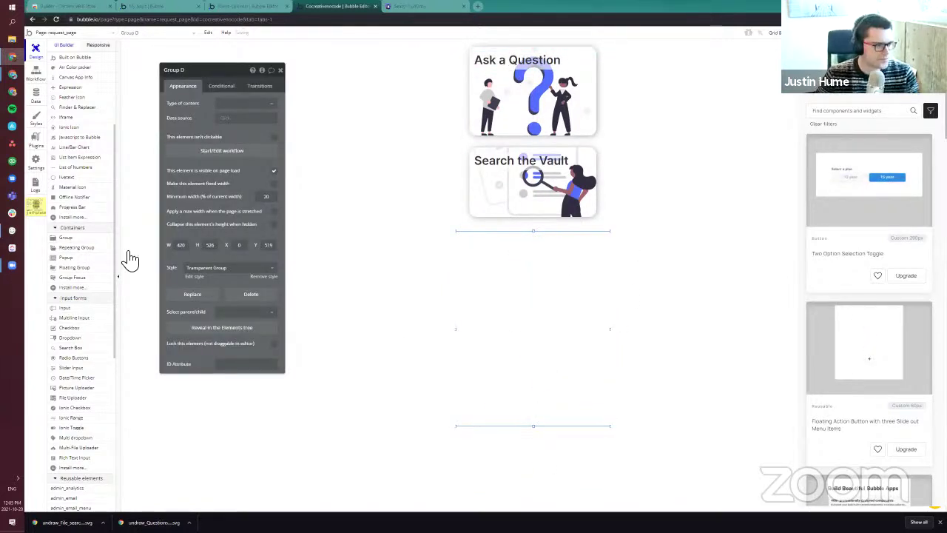
{"action": "scroll", "coordinate": [80, 186], "scroll_direction": "up", "scroll_amount": 4}
{"action": "scroll", "coordinate": [80, 215], "scroll_direction": "down", "scroll_amount": 4}
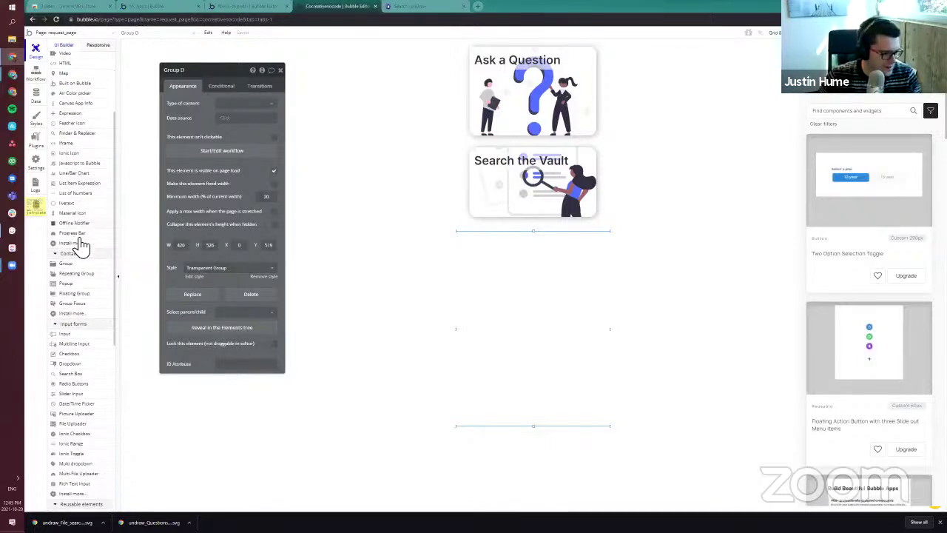
{"action": "scroll", "coordinate": [89, 250], "scroll_direction": "up", "scroll_amount": 3}
{"action": "left_click", "coordinate": [68, 105]}
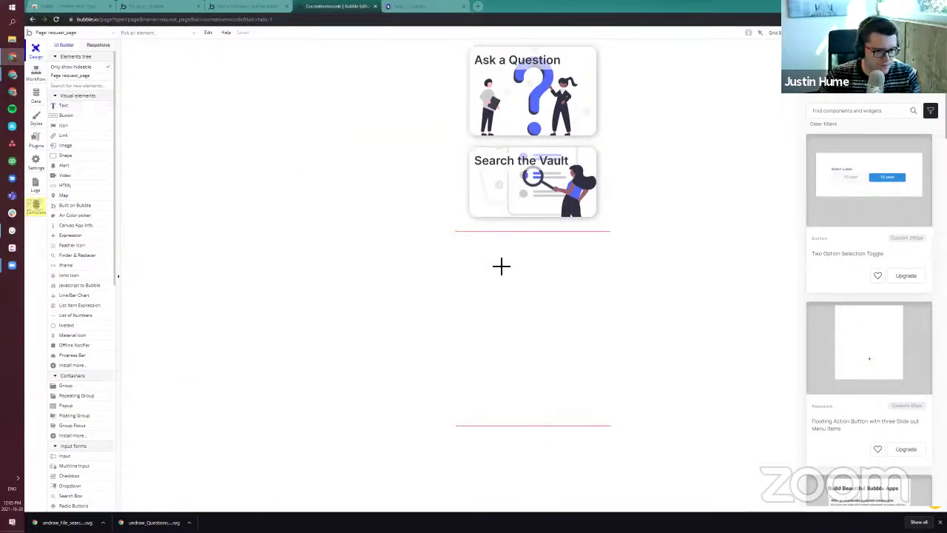
{"action": "left_click_drag", "start_coordinate": [469, 244], "coordinate": [575, 249]}
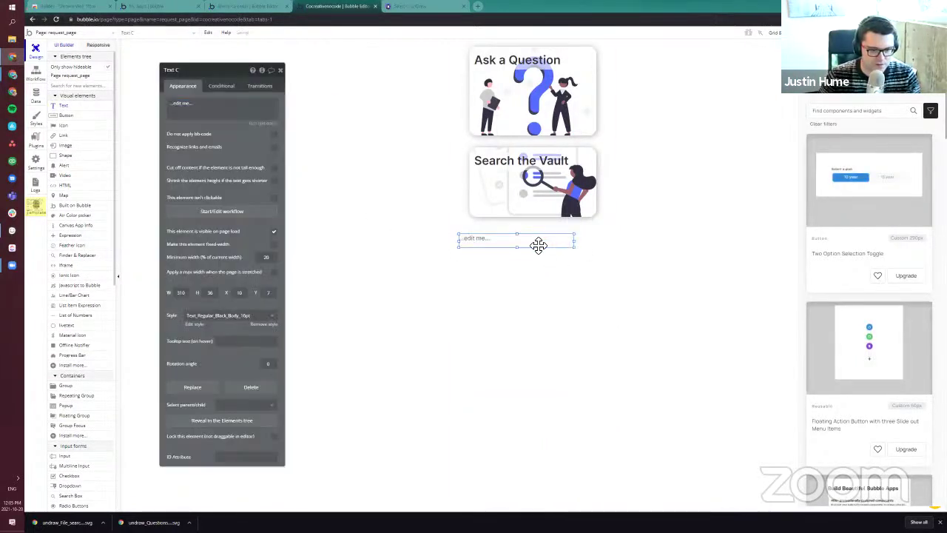
{"action": "key", "text": "Delete"}
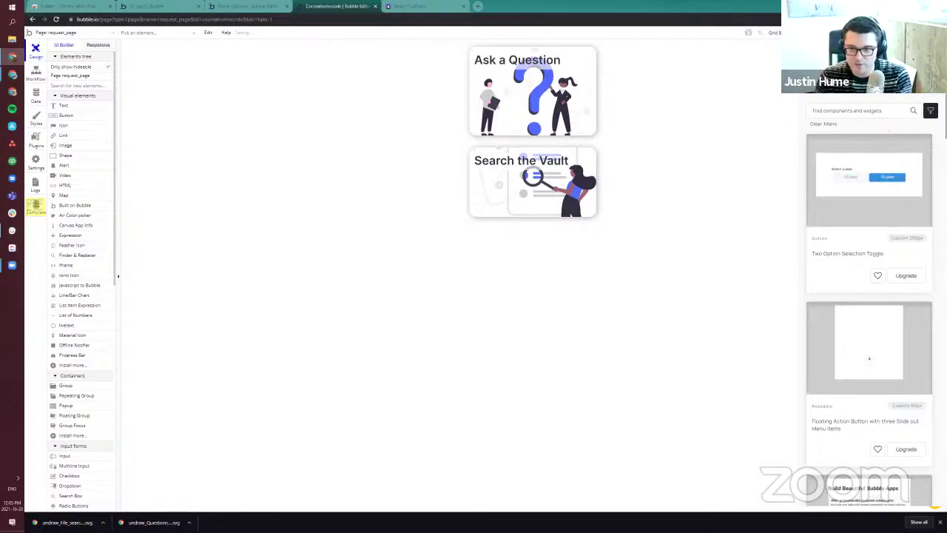
Step: Examine the template components in the openBuild Forms & Inputs category
{"action": "scroll", "coordinate": [852, 317], "scroll_direction": "down", "scroll_amount": 6}
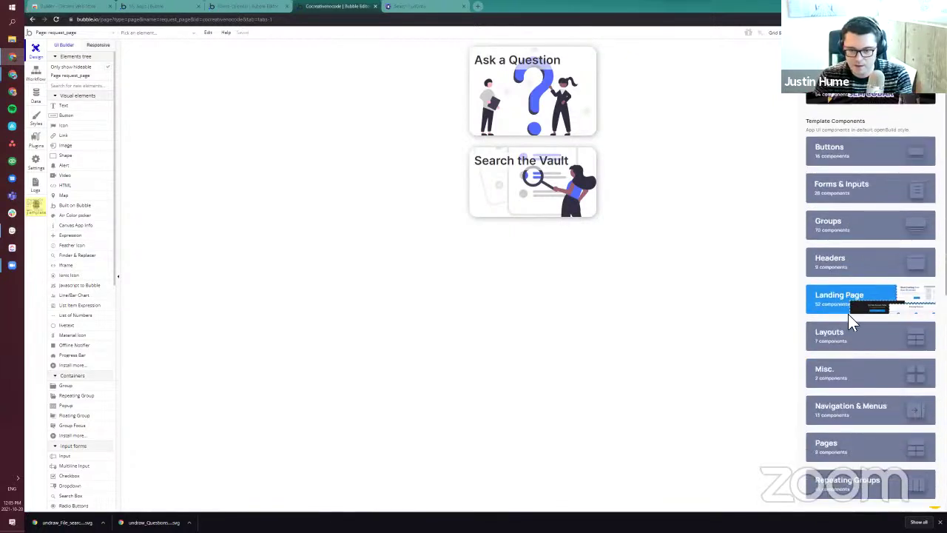
{"action": "scroll", "coordinate": [856, 307], "scroll_direction": "up", "scroll_amount": 2}
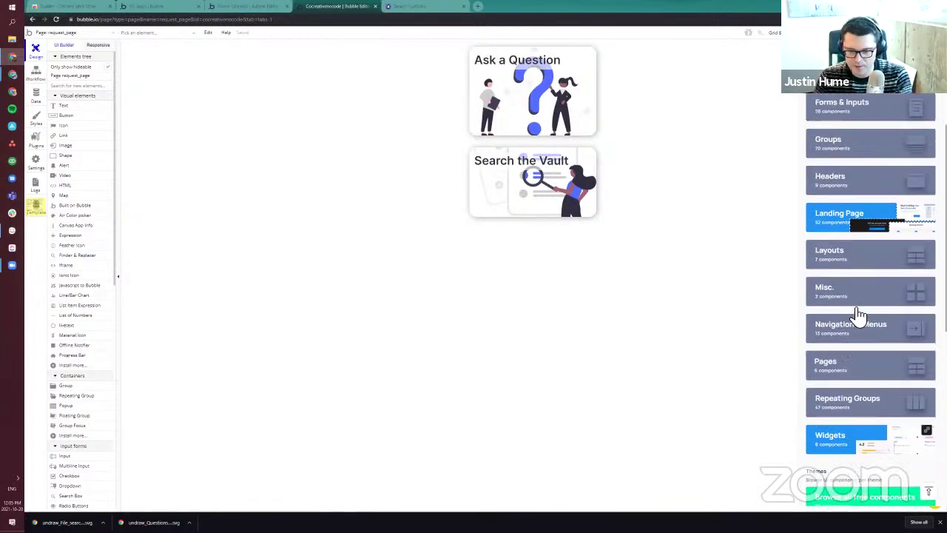
{"action": "left_click", "coordinate": [851, 124]}
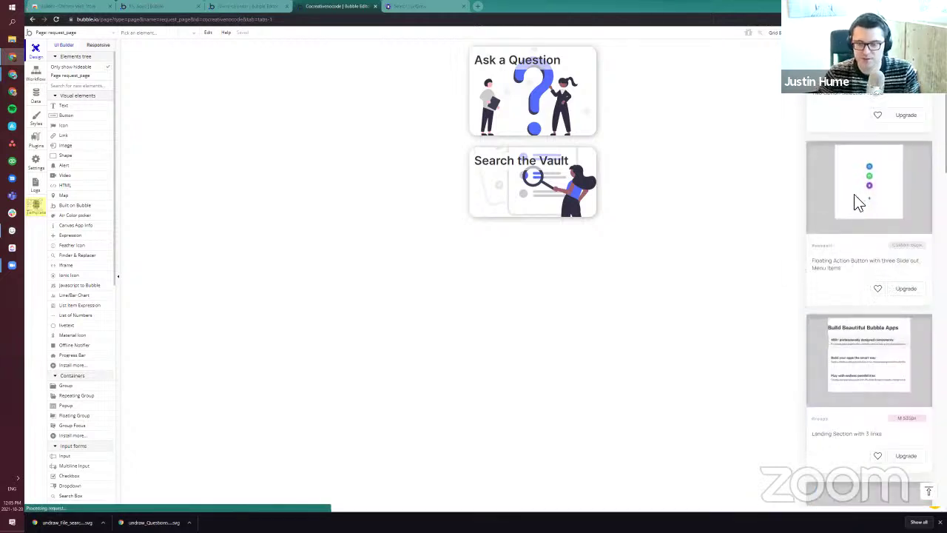
{"action": "scroll", "coordinate": [858, 222], "scroll_direction": "down", "scroll_amount": 4}
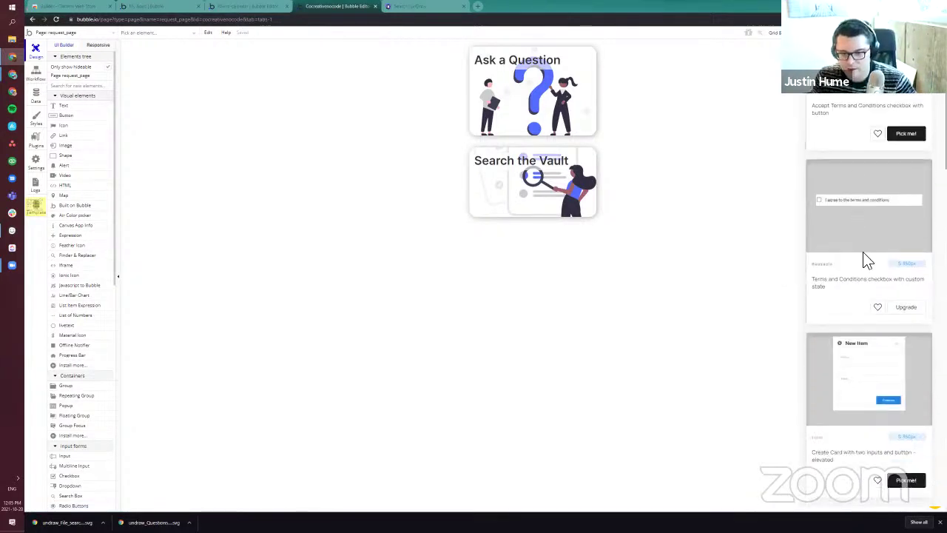
{"action": "scroll", "coordinate": [866, 259], "scroll_direction": "down", "scroll_amount": 4}
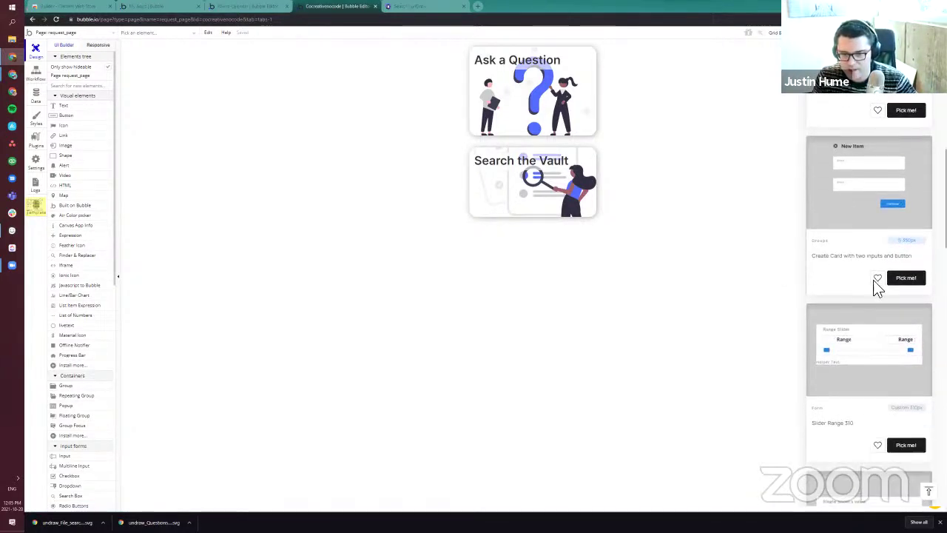
{"action": "scroll", "coordinate": [859, 165], "scroll_direction": "down", "scroll_amount": 5}
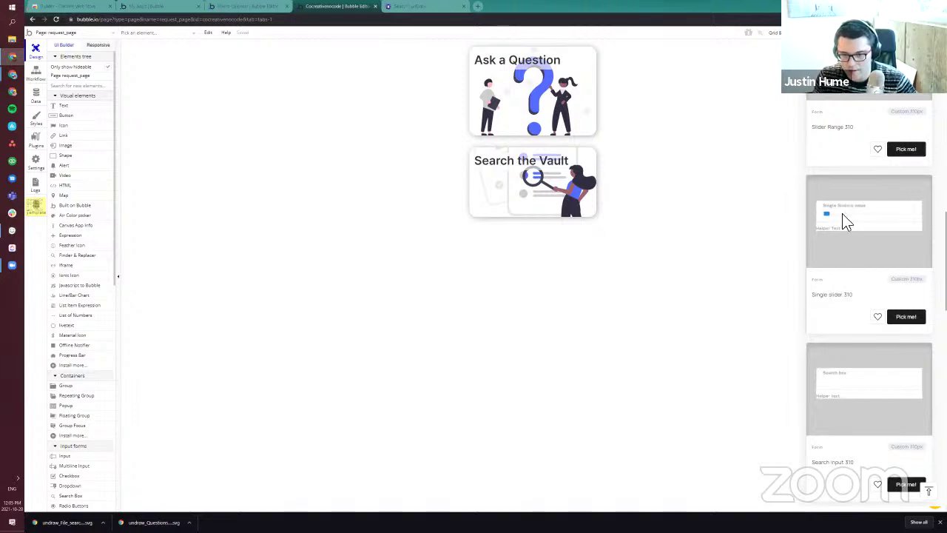
{"action": "scroll", "coordinate": [838, 274], "scroll_direction": "down", "scroll_amount": 8}
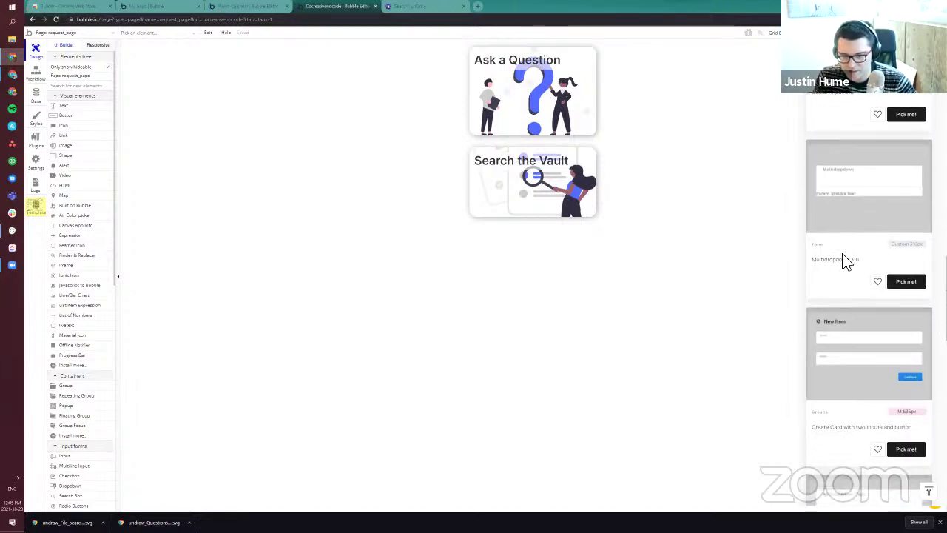
{"action": "scroll", "coordinate": [846, 174], "scroll_direction": "down", "scroll_amount": 1}
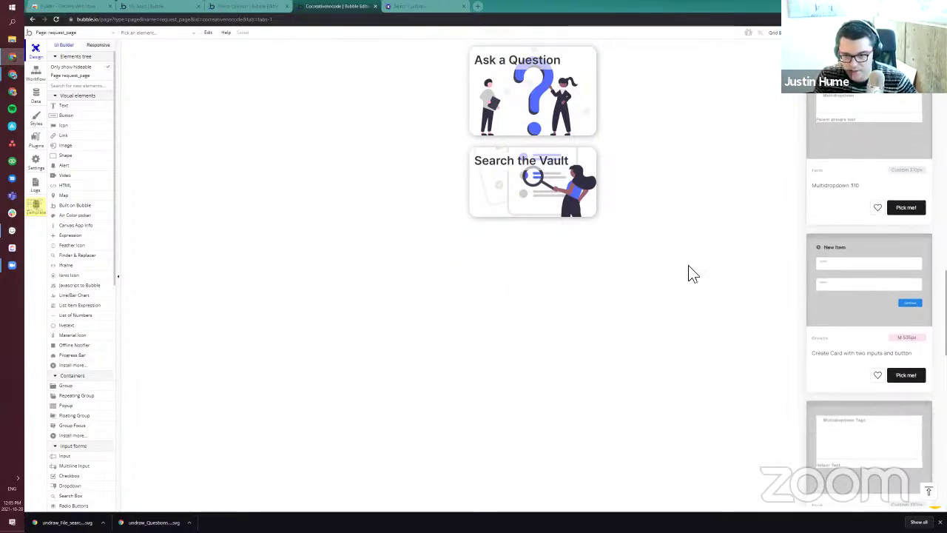
{"action": "scroll", "coordinate": [838, 254], "scroll_direction": "down", "scroll_amount": 8}
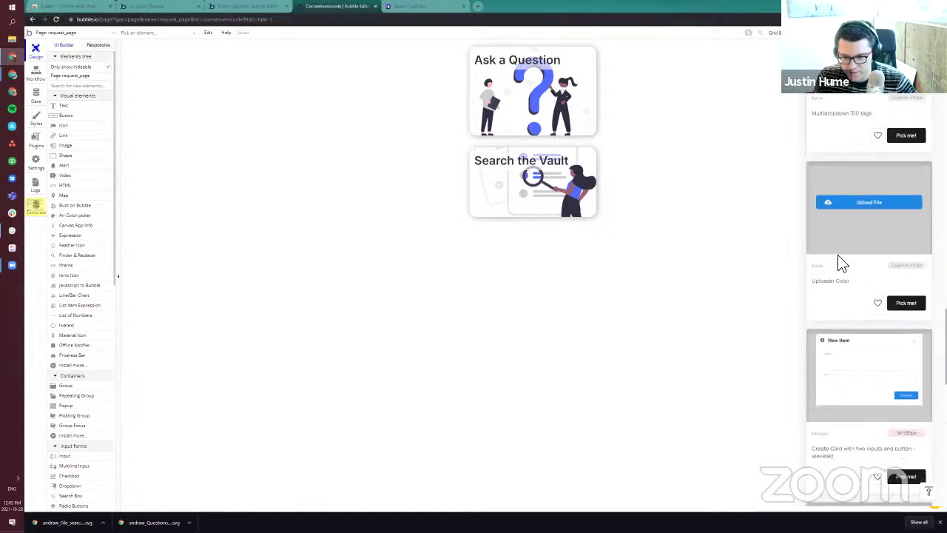
{"action": "scroll", "coordinate": [839, 269], "scroll_direction": "down", "scroll_amount": 8}
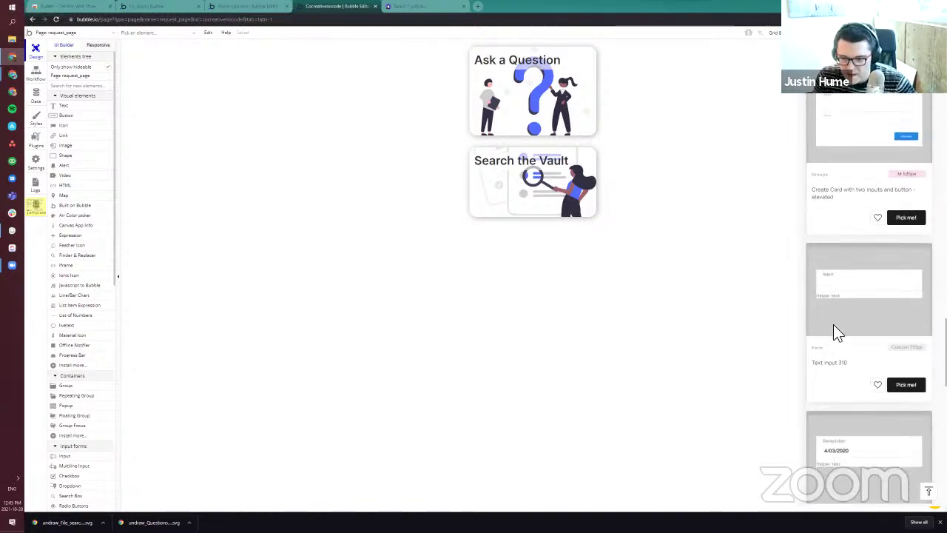
{"action": "scroll", "coordinate": [834, 329], "scroll_direction": "down", "scroll_amount": 10}
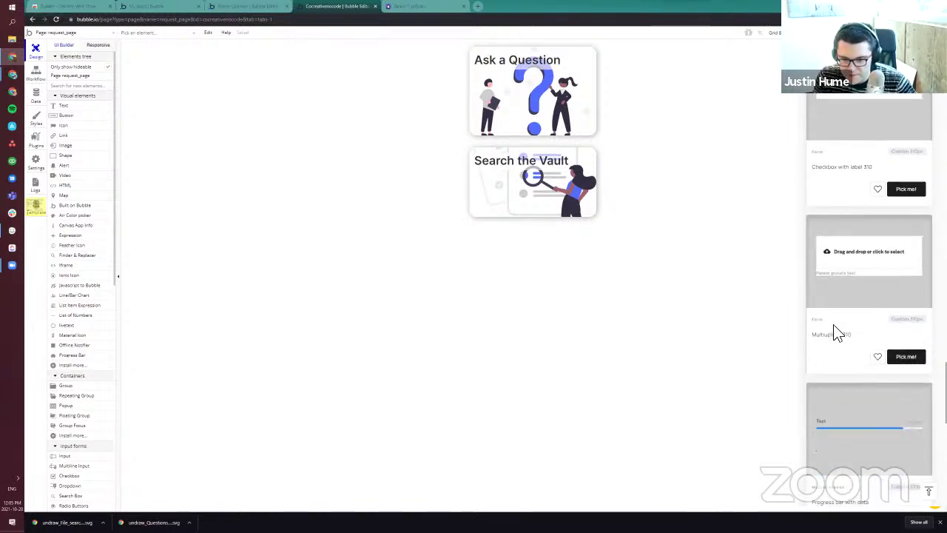
{"action": "scroll", "coordinate": [834, 329], "scroll_direction": "down", "scroll_amount": 8}
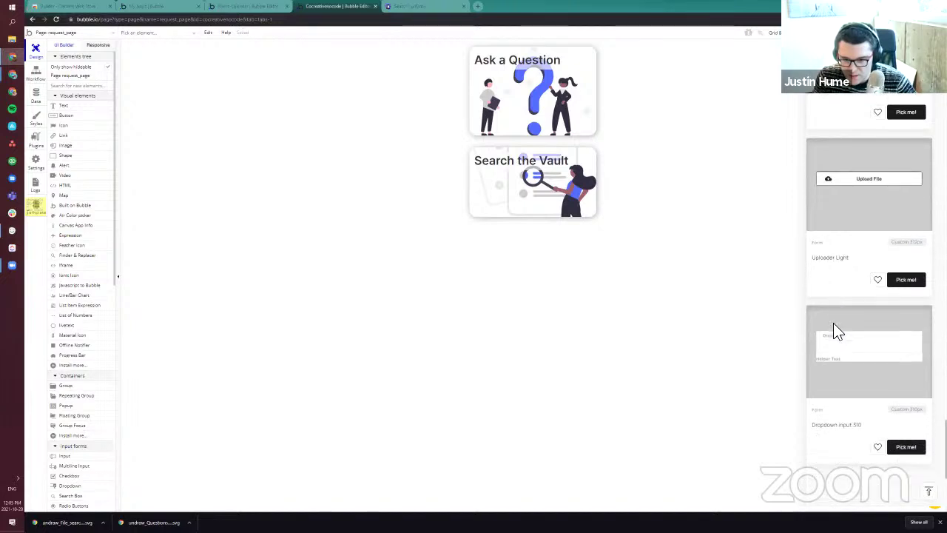
{"action": "scroll", "coordinate": [836, 322], "scroll_direction": "up", "scroll_amount": 10}
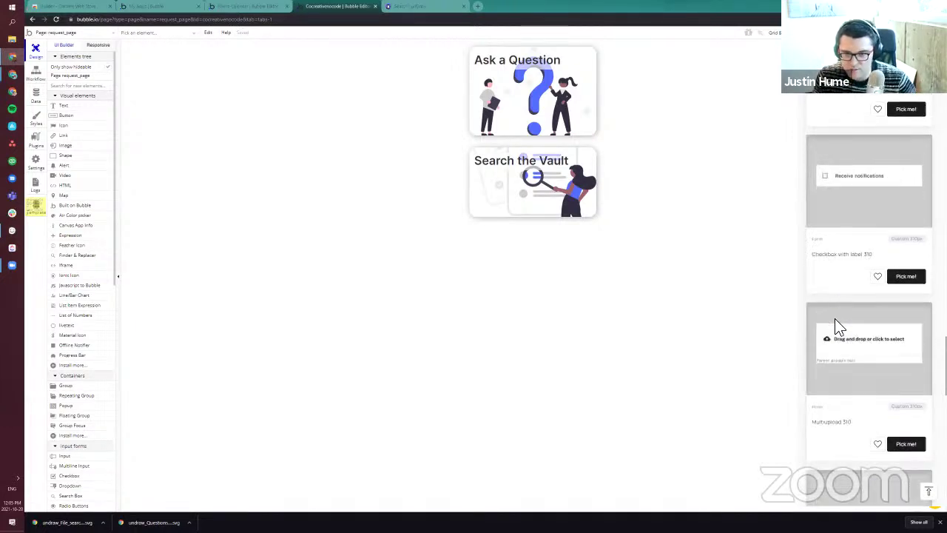
{"action": "scroll", "coordinate": [836, 307], "scroll_direction": "up", "scroll_amount": 5}
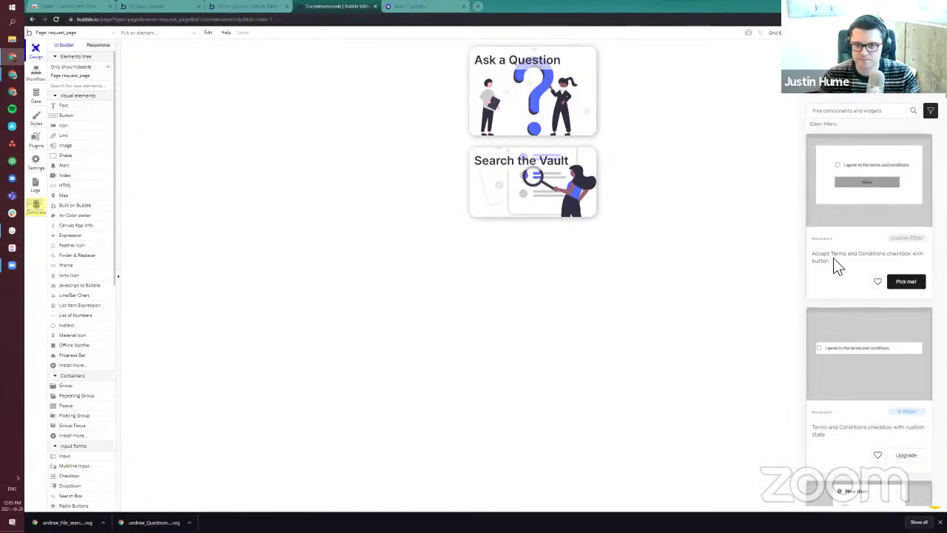
Step: Search the openBuild library for "input" and pick a 350px landing page search form with two inputs
{"action": "left_click", "coordinate": [834, 109]}
{"action": "type", "text": "input"}
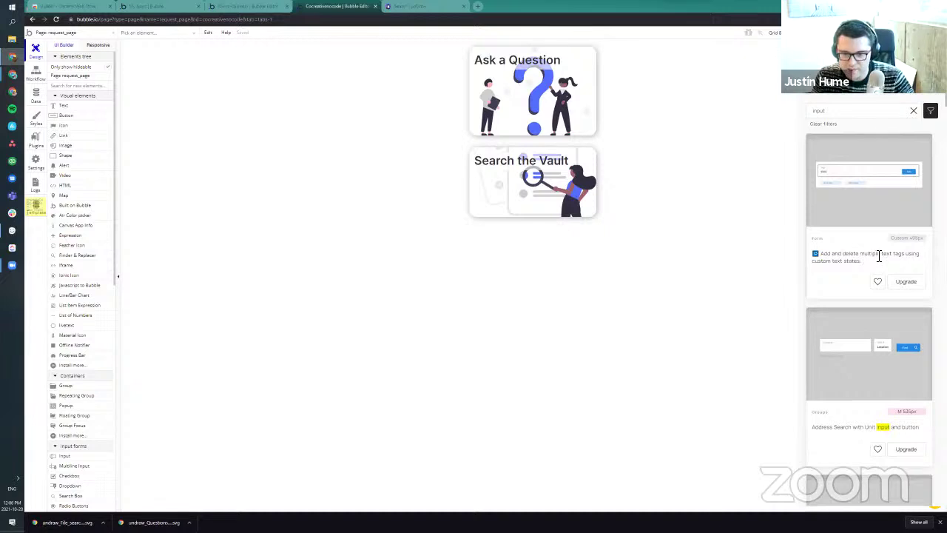
{"action": "scroll", "coordinate": [879, 256], "scroll_direction": "down", "scroll_amount": 5}
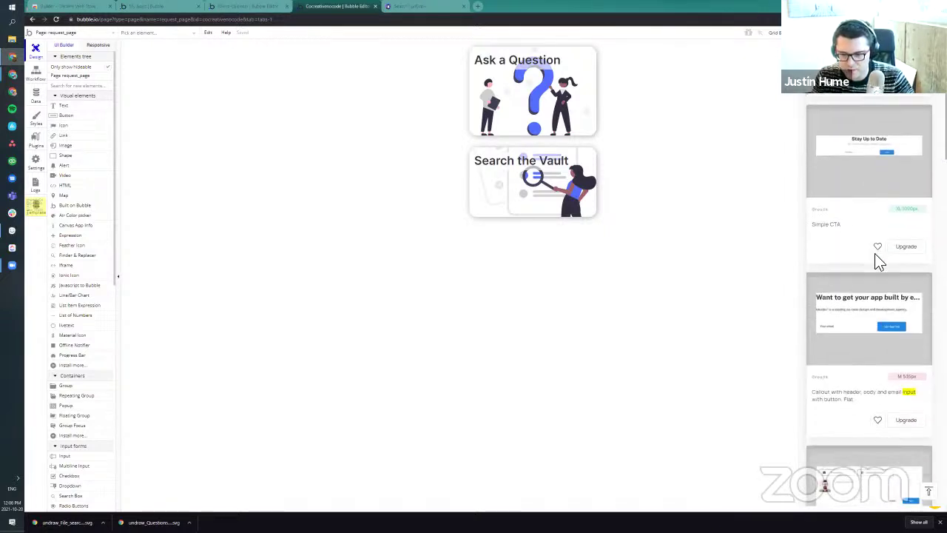
{"action": "scroll", "coordinate": [878, 260], "scroll_direction": "down", "scroll_amount": 5}
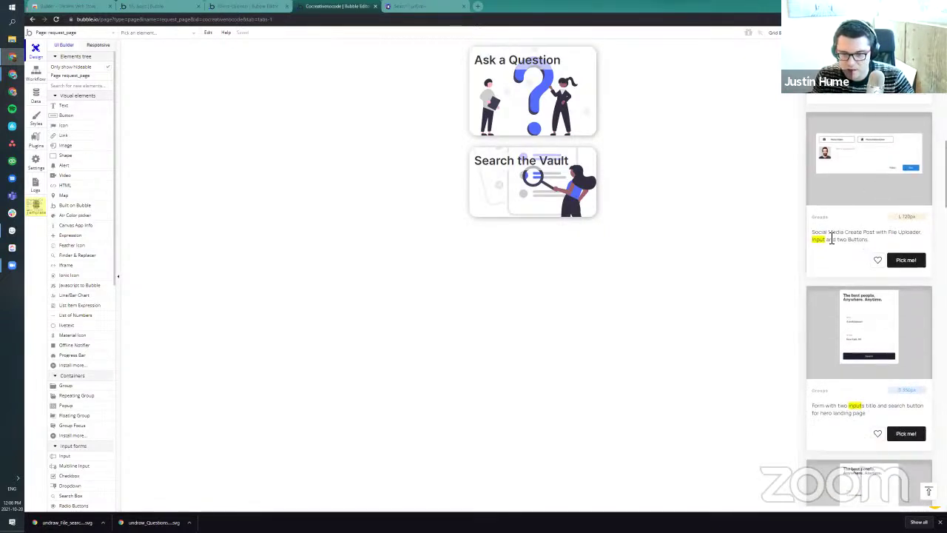
{"action": "scroll", "coordinate": [833, 251], "scroll_direction": "down", "scroll_amount": 3}
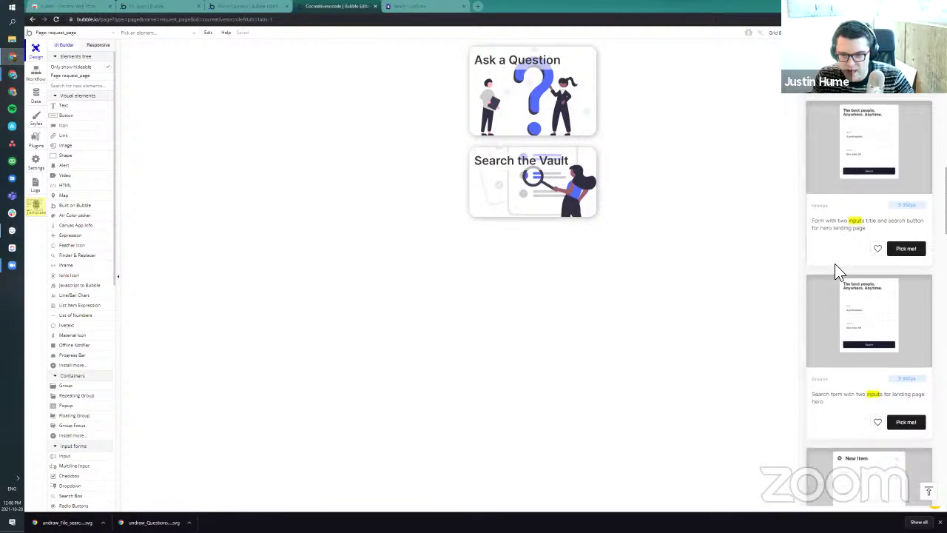
{"action": "scroll", "coordinate": [825, 230], "scroll_direction": "down", "scroll_amount": 2}
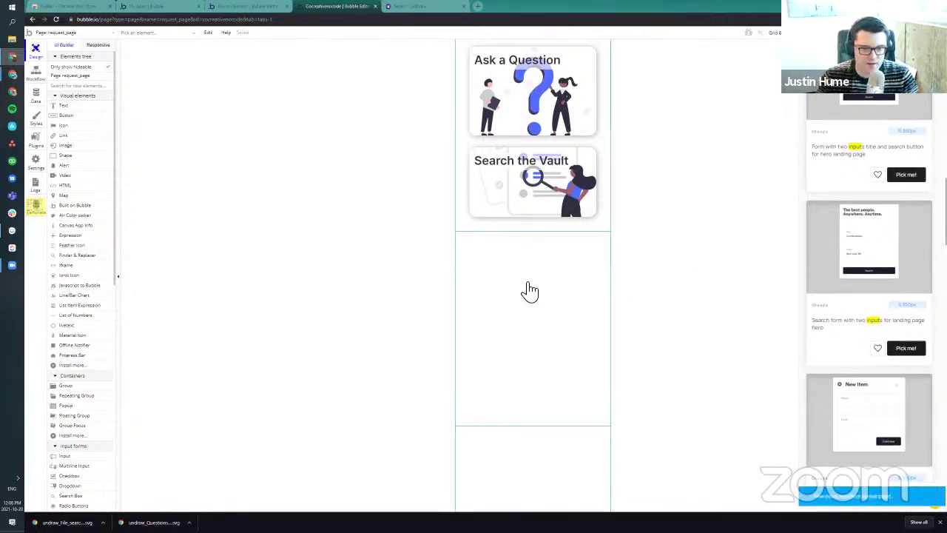
Step: Paste the picked openBuild form into the empty group below the cards and position it at X 31, Y 25
{"action": "right_click", "coordinate": [530, 320]}
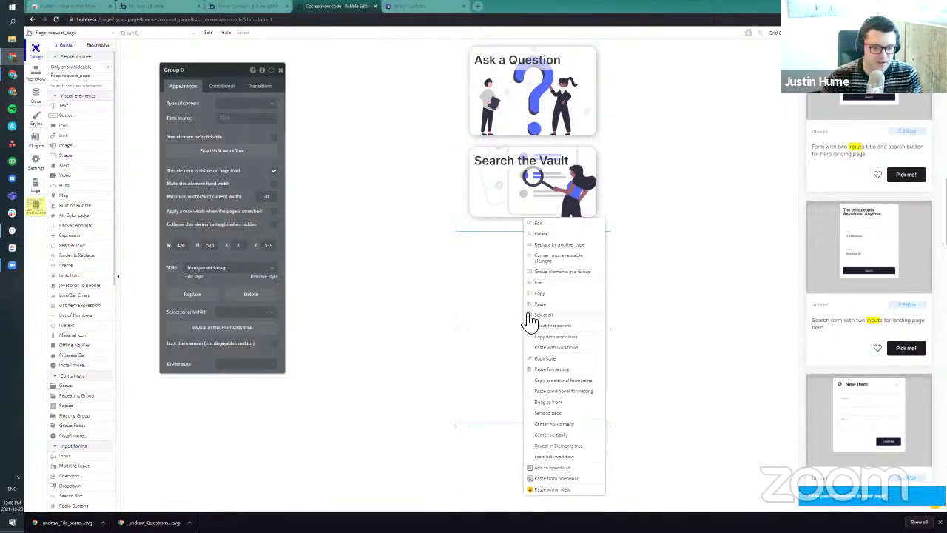
{"action": "left_click", "coordinate": [556, 478]}
{"action": "left_click", "coordinate": [482, 328]}
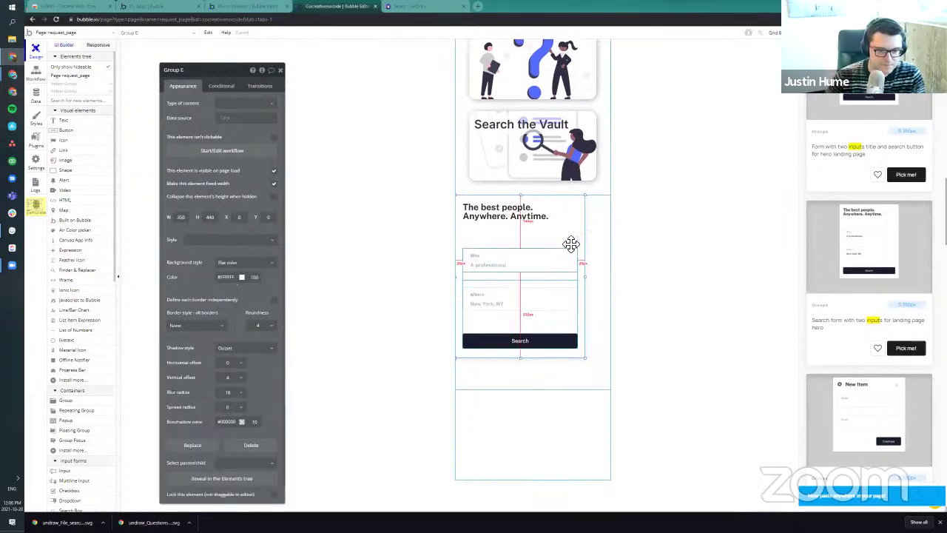
{"action": "left_click_drag", "start_coordinate": [582, 233], "coordinate": [597, 249]}
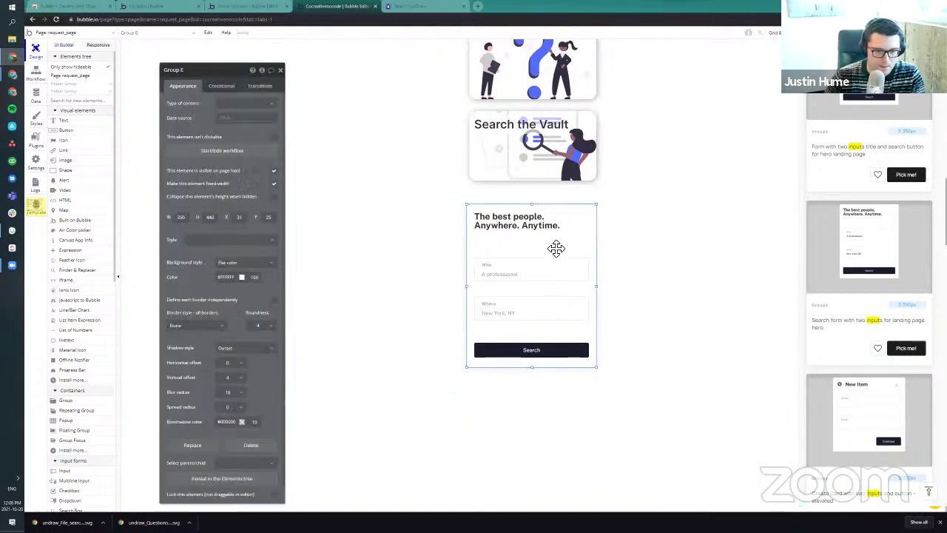
Step: Change the form's heading text to "Get the best answers. Anywhere. Anytime."
{"action": "left_click", "coordinate": [520, 231]}
{"action": "triple_click", "coordinate": [207, 103]}
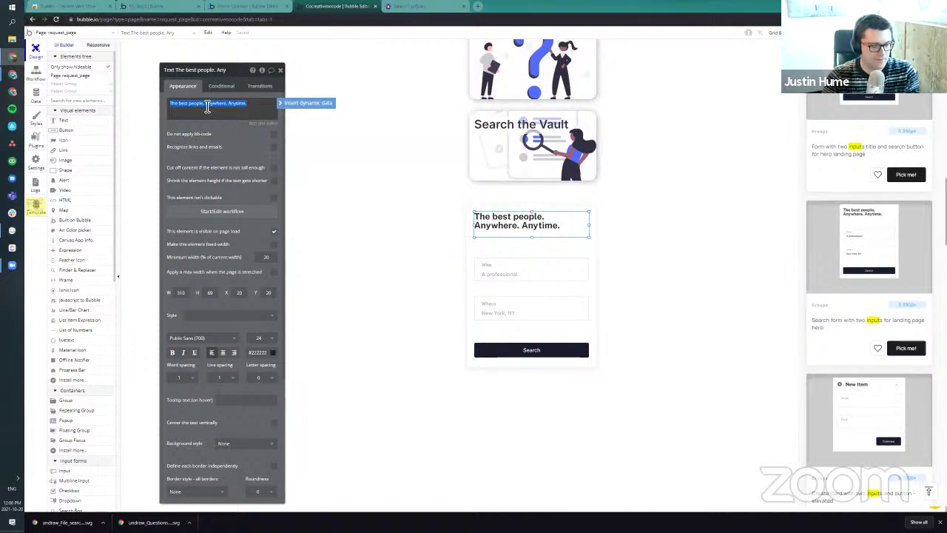
{"action": "key", "text": "ctrl+shift+Right"}
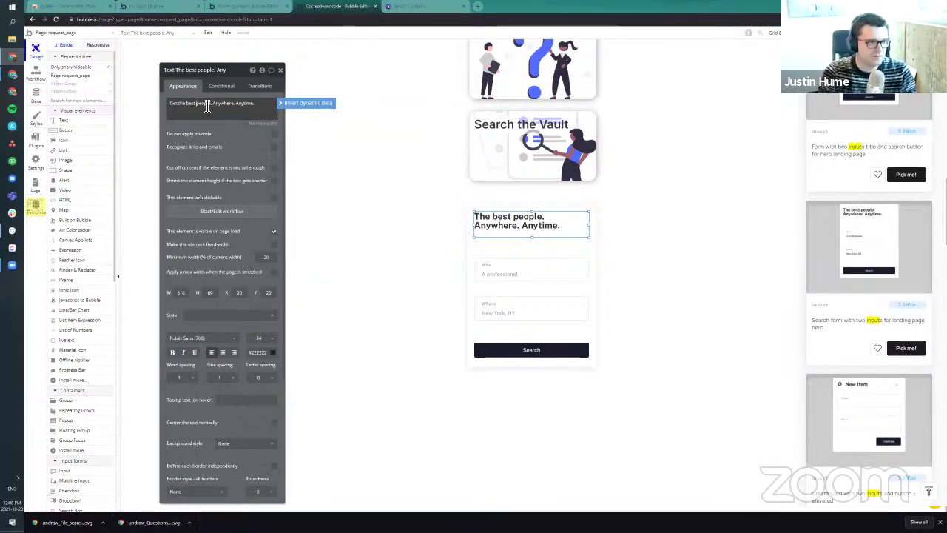
{"action": "type", "text": "ers"}
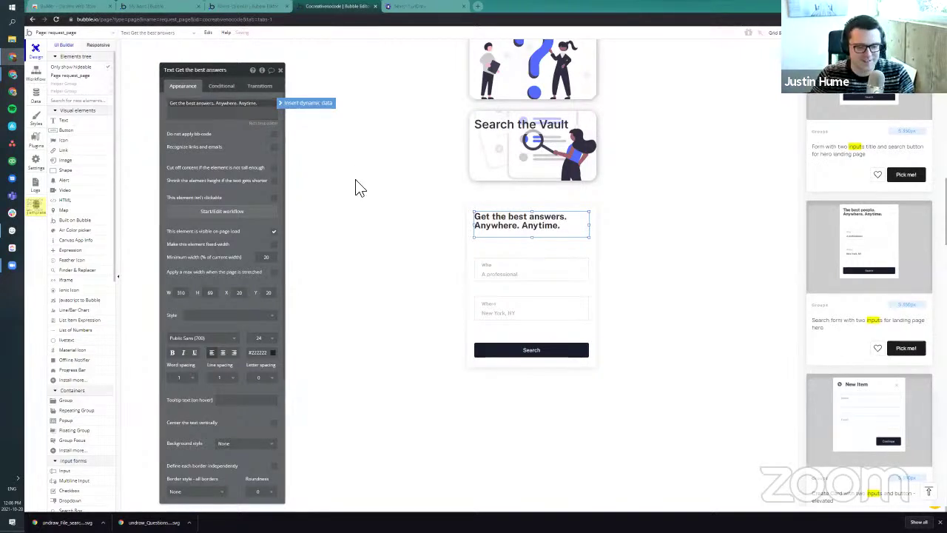
Step: Change the label above the form's first input, "A professional", to "What"
{"action": "left_click", "coordinate": [512, 277]}
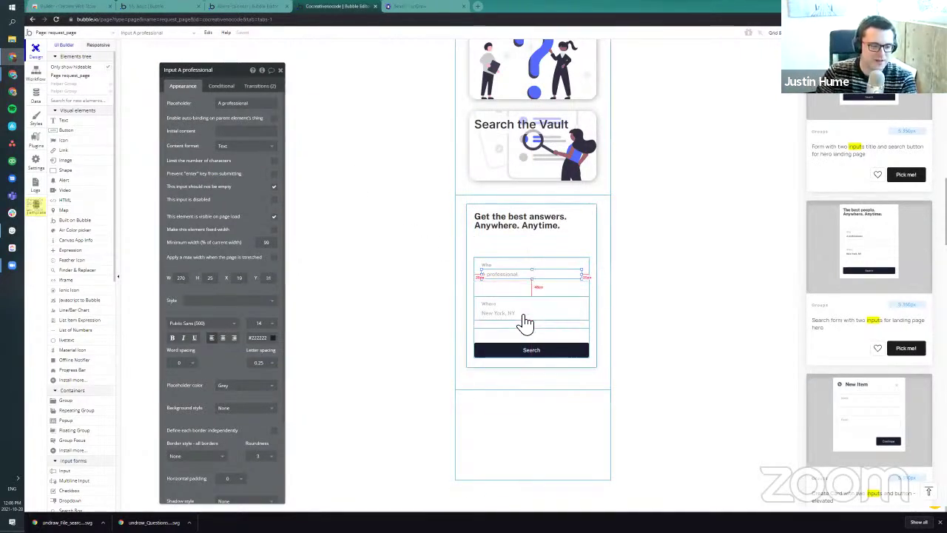
{"action": "left_click", "coordinate": [516, 286]}
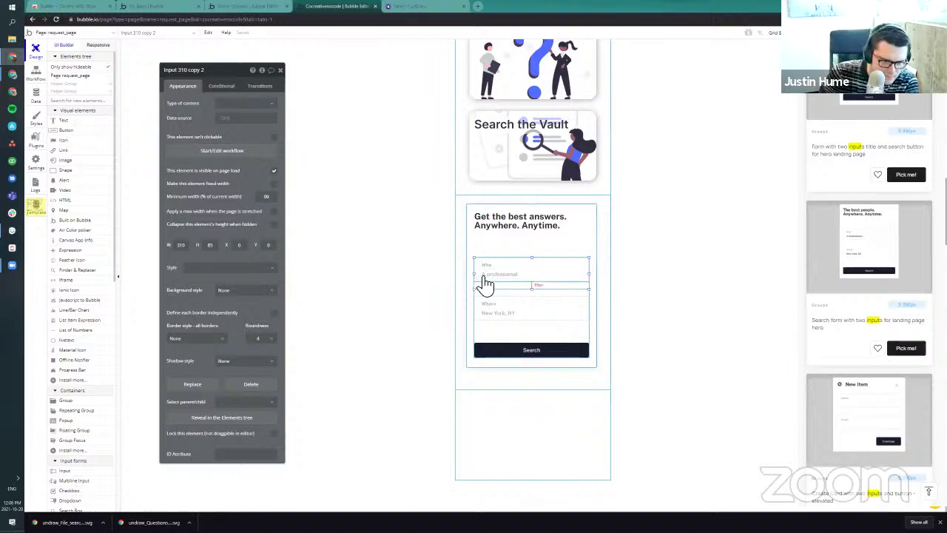
{"action": "left_click", "coordinate": [482, 278]}
{"action": "left_click", "coordinate": [509, 314]}
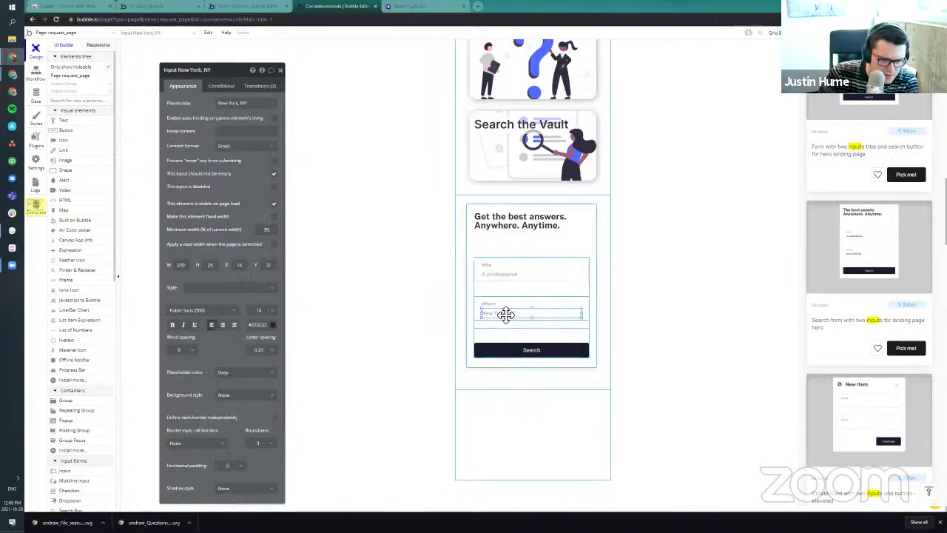
{"action": "left_click", "coordinate": [511, 274]}
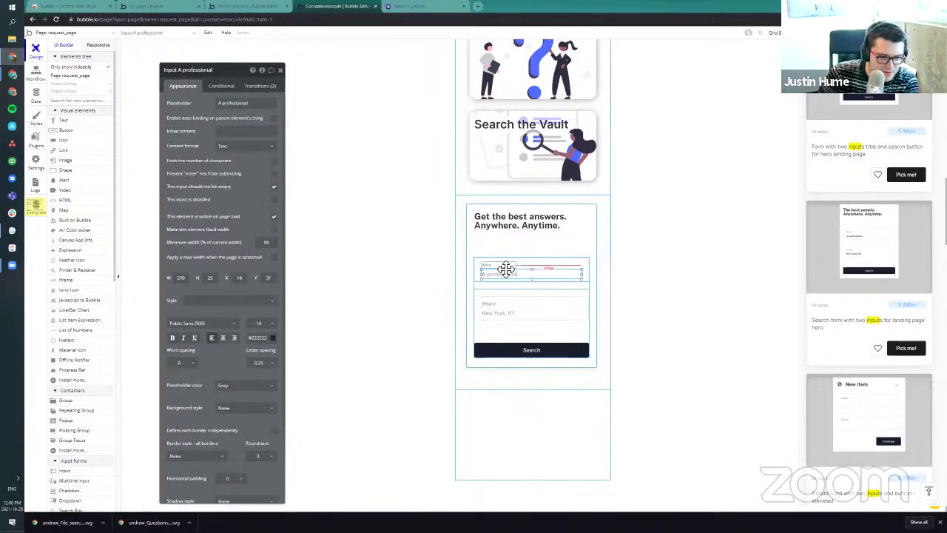
{"action": "left_click", "coordinate": [494, 265]}
{"action": "double_click", "coordinate": [187, 120]}
{"action": "type", "text": "W"}
{"action": "key", "text": "BackSpace"}
{"action": "key", "text": "BackSpace"}
{"action": "key", "text": "BackSpace"}
{"action": "type", "text": "What i"}
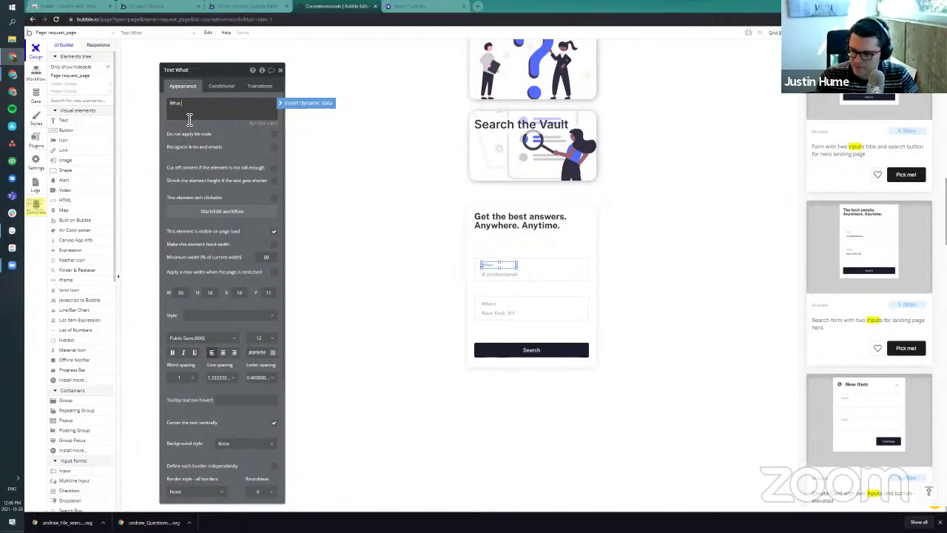
{"action": "left_click", "coordinate": [189, 119]}
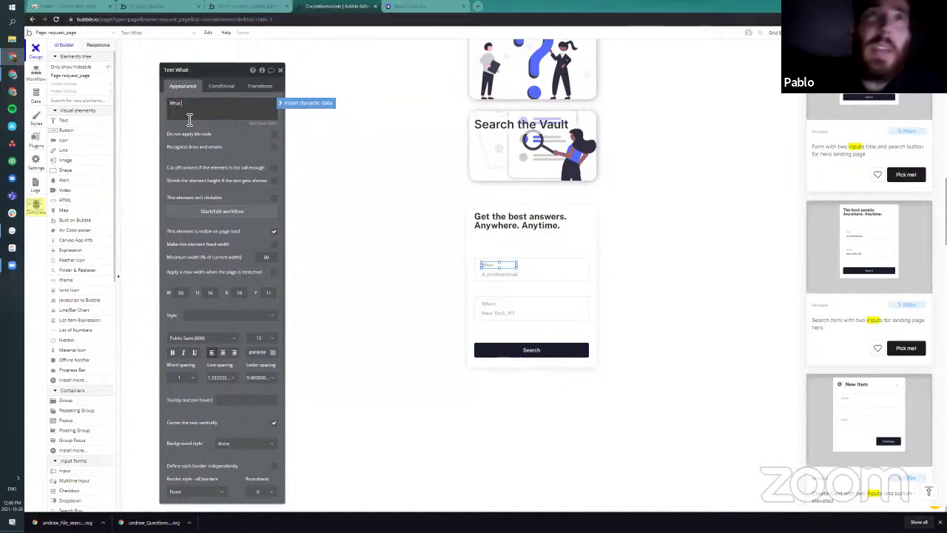
Step: Change the label above the form's first input to "What kind of problem?" and widen it to 270
{"action": "type", "text": "kind of problem"}
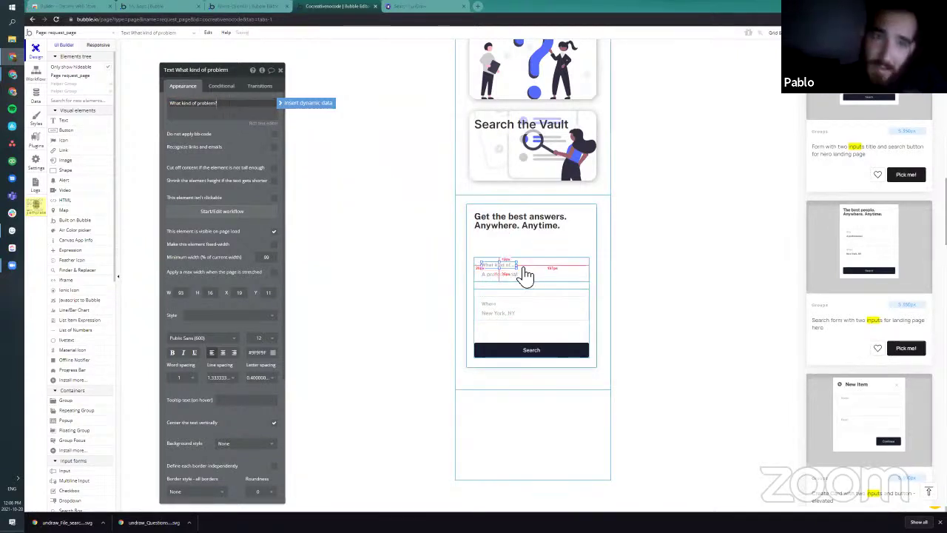
{"action": "type", "text": "?"}
{"action": "left_click_drag", "start_coordinate": [520, 265], "coordinate": [583, 266]}
Step: Replace the form's "A professional" input with a Multiline Input and make it stretch to fit its content
{"action": "left_click", "coordinate": [554, 283]}
{"action": "left_click", "coordinate": [549, 274]}
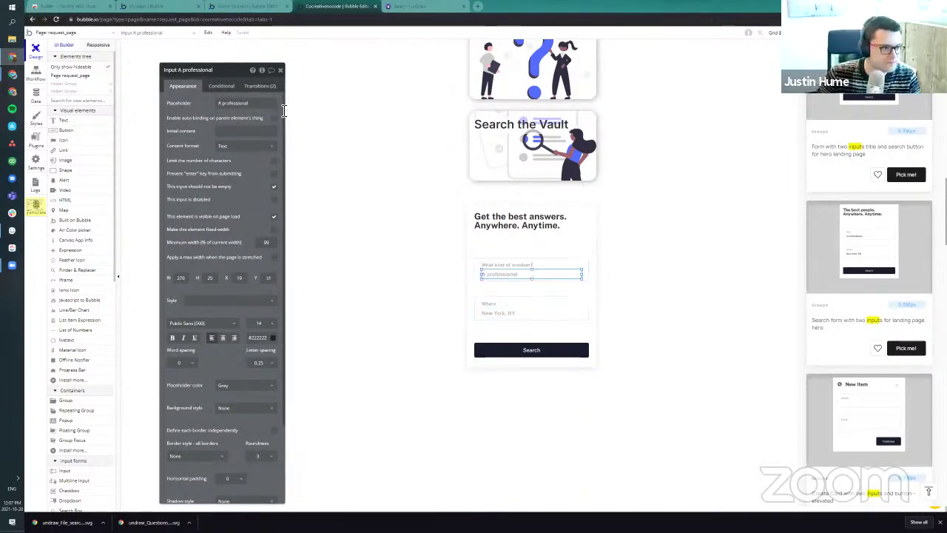
{"action": "right_click", "coordinate": [528, 279]}
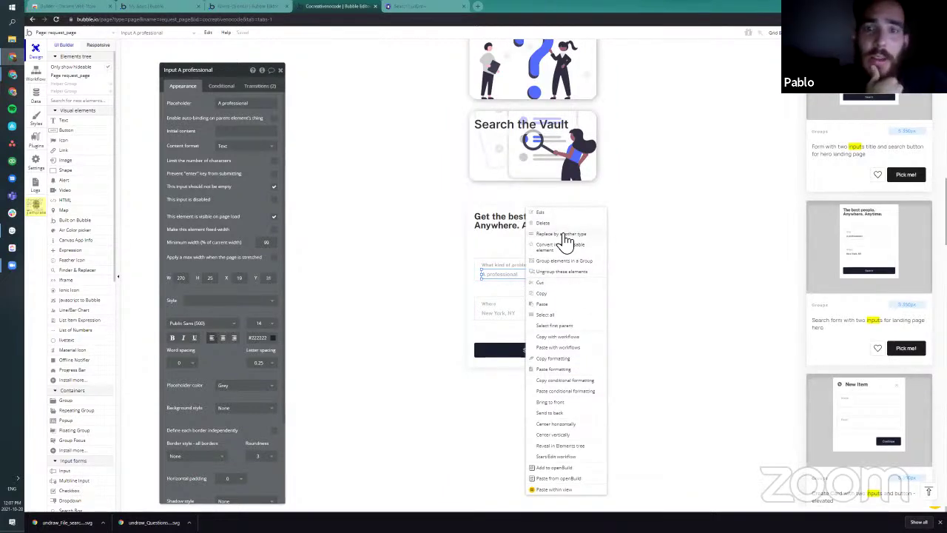
{"action": "left_click", "coordinate": [564, 234]}
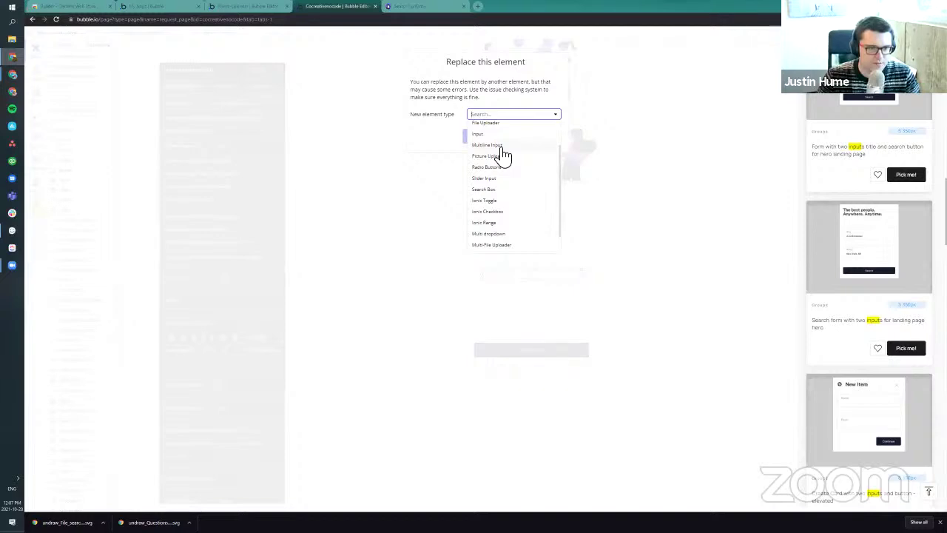
{"action": "left_click", "coordinate": [500, 145]}
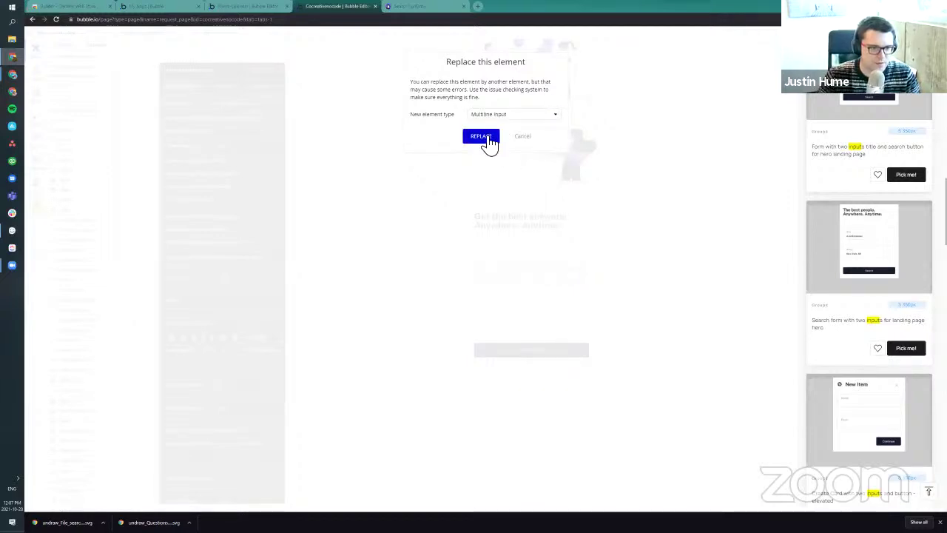
{"action": "left_click", "coordinate": [481, 137]}
{"action": "double_click", "coordinate": [517, 277]}
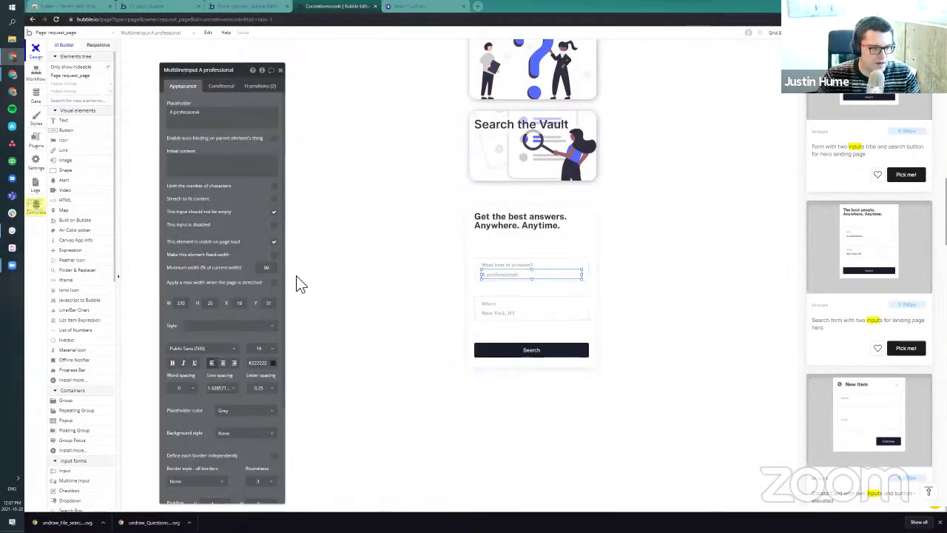
{"action": "left_click", "coordinate": [273, 199]}
{"action": "mouse_move", "coordinate": [531, 275]}
{"action": "left_mouse_down"}
{"action": "mouse_move", "coordinate": [550, 277]}
{"action": "mouse_move", "coordinate": [528, 269]}
{"action": "mouse_move", "coordinate": [554, 267]}
{"action": "mouse_move", "coordinate": [540, 285]}
{"action": "left_mouse_up"}
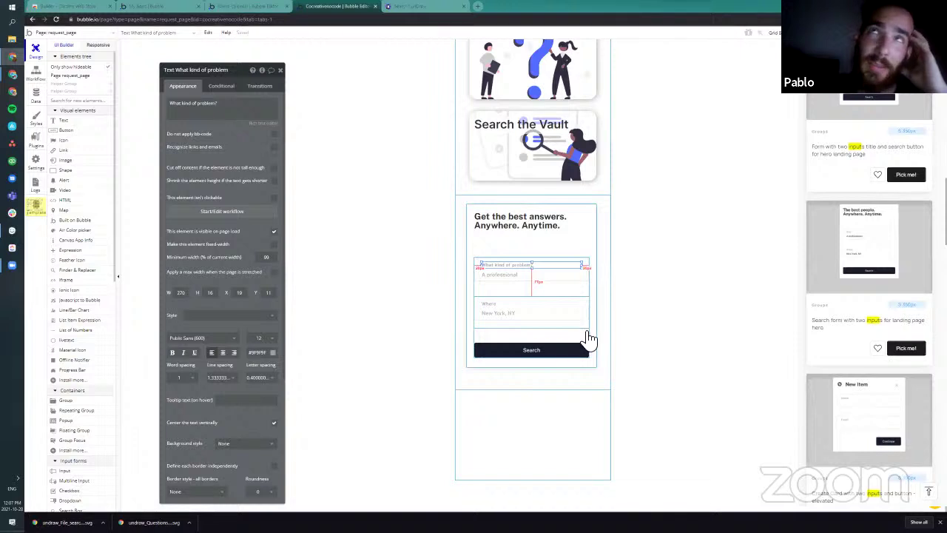
Step: Change the label above the form's second input to "Explain Your Question" and widen it to 270
{"action": "left_click", "coordinate": [503, 304]}
{"action": "left_click", "coordinate": [213, 113]}
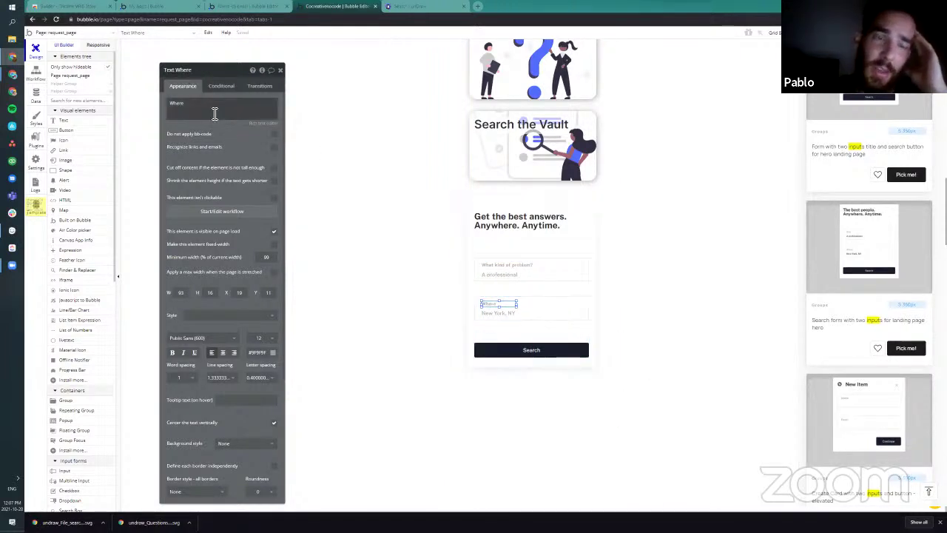
{"action": "type", "text": "Recording"}
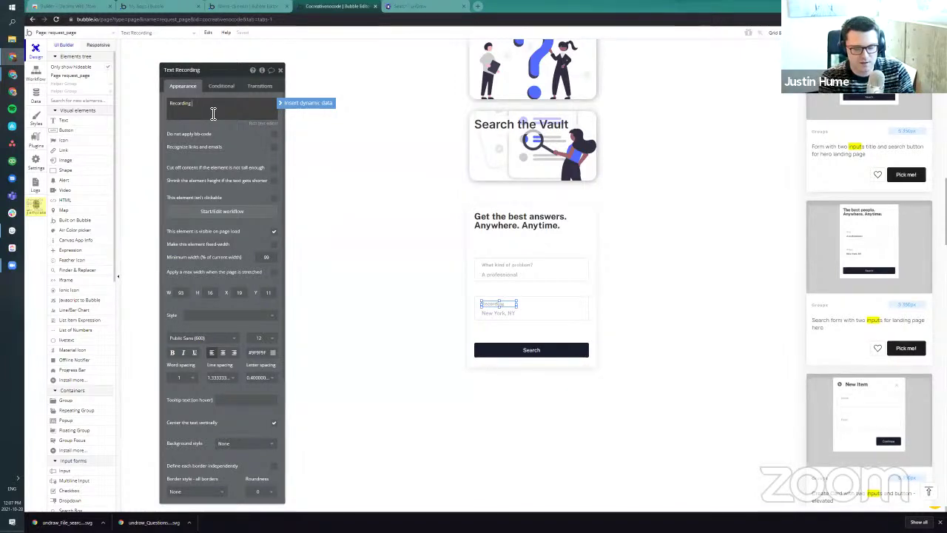
{"action": "key", "text": "BackSpace"}
{"action": "key", "text": "BackSpace"}
{"action": "key", "text": "BackSpace"}
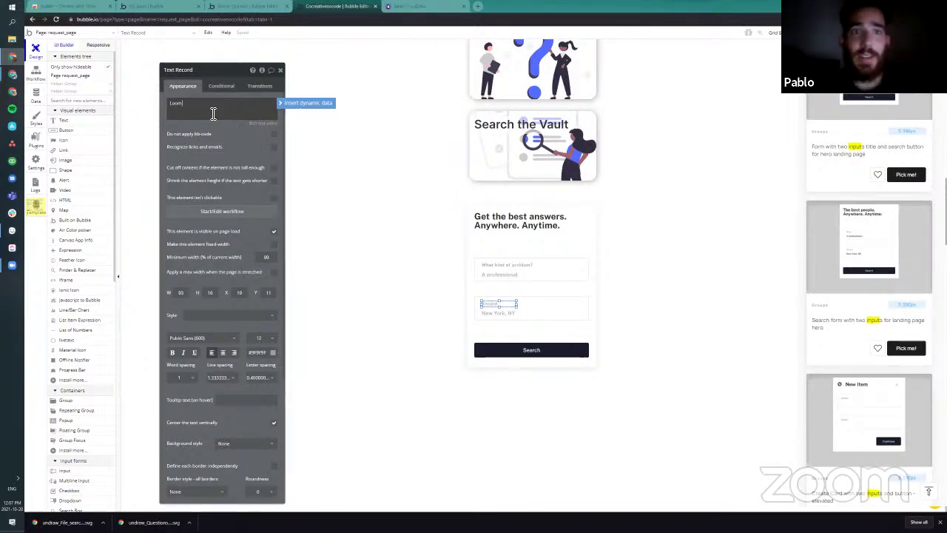
{"action": "key", "text": "BackSpace"}
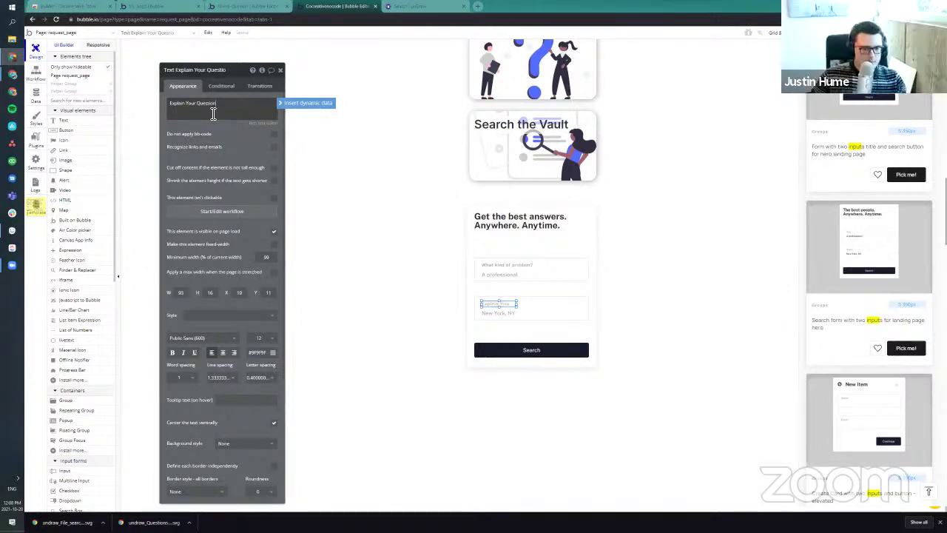
{"action": "left_click_drag", "start_coordinate": [518, 304], "coordinate": [583, 305]}
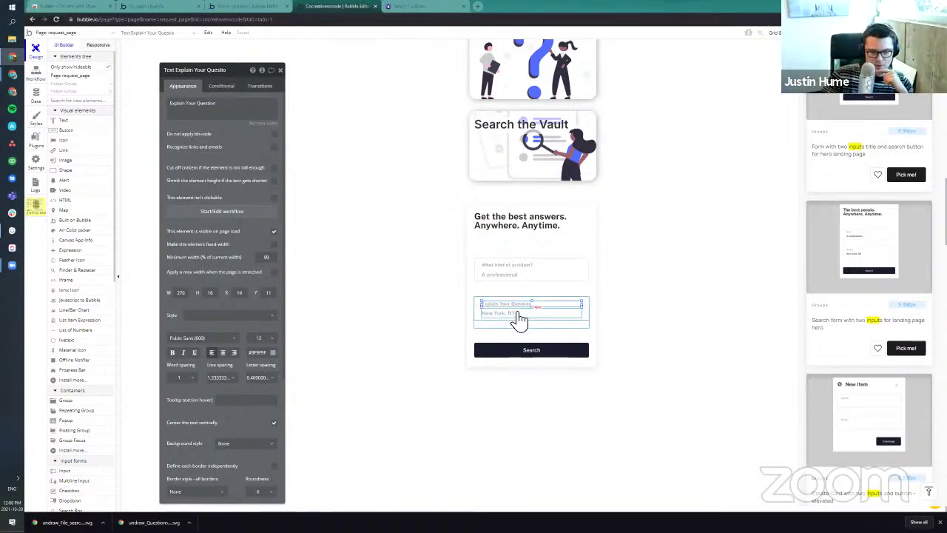
Step: Change the label above the form's first input to "Explain your problem"
{"action": "left_click", "coordinate": [518, 265]}
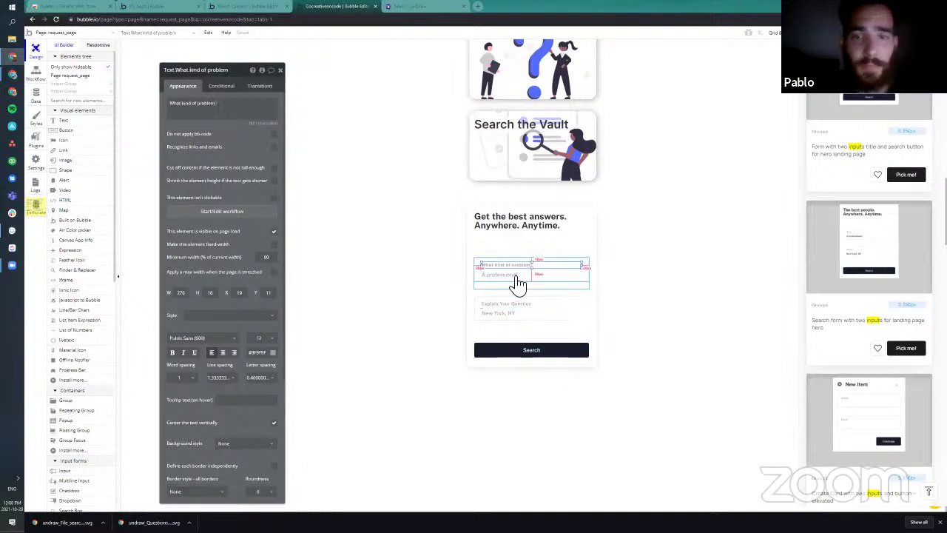
{"action": "left_click", "coordinate": [229, 107]}
{"action": "key", "text": "ctrl+a"}
{"action": "type", "text": "Expl"}
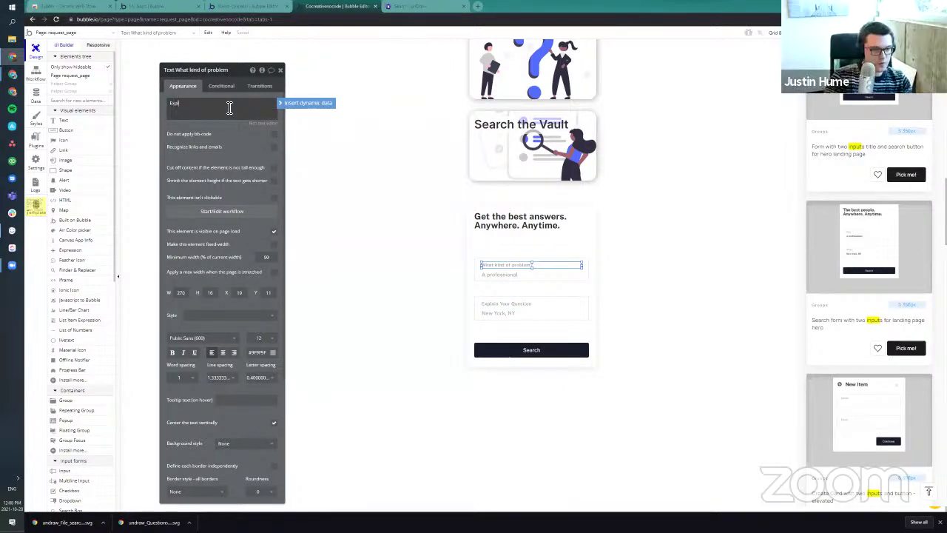
{"action": "type", "text": "ain your problem with"}
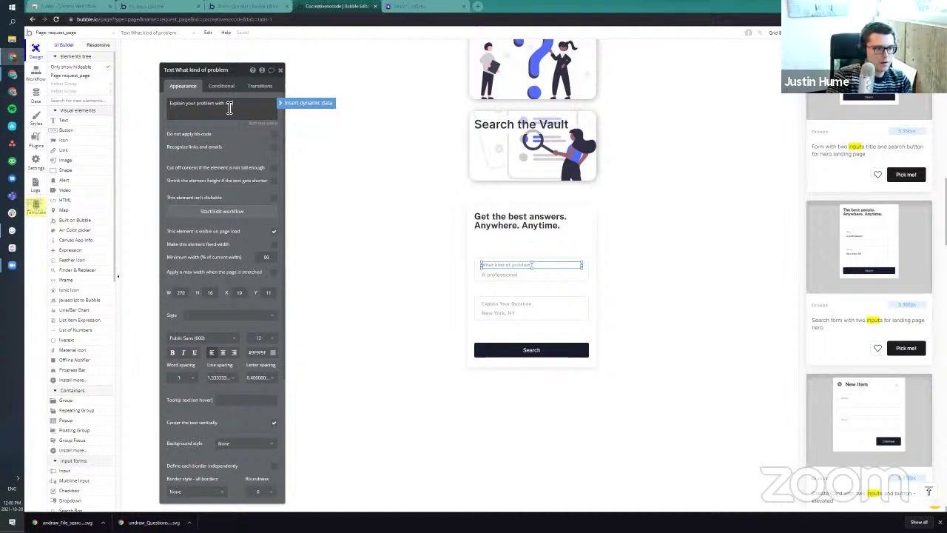
{"action": "type", "text": "s ("}
{"action": "key", "text": "BackSpace"}
{"action": "key", "text": "BackSpace"}
{"action": "key", "text": "BackSpace"}
{"action": "key", "text": "BackSpace"}
{"action": "key", "text": "BackSpace"}
{"action": "key", "text": "BackSpace"}
{"action": "key", "text": "BackSpace"}
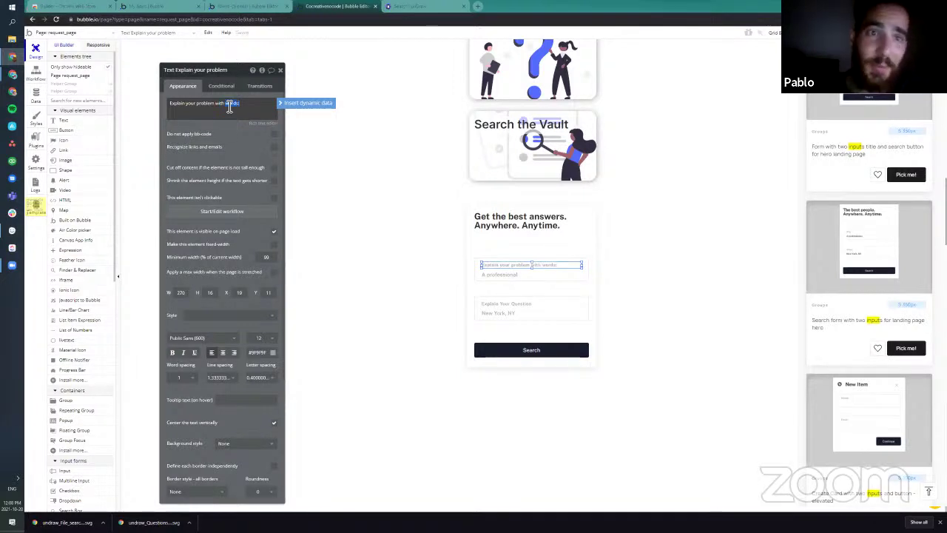
{"action": "type", "text": "with"}
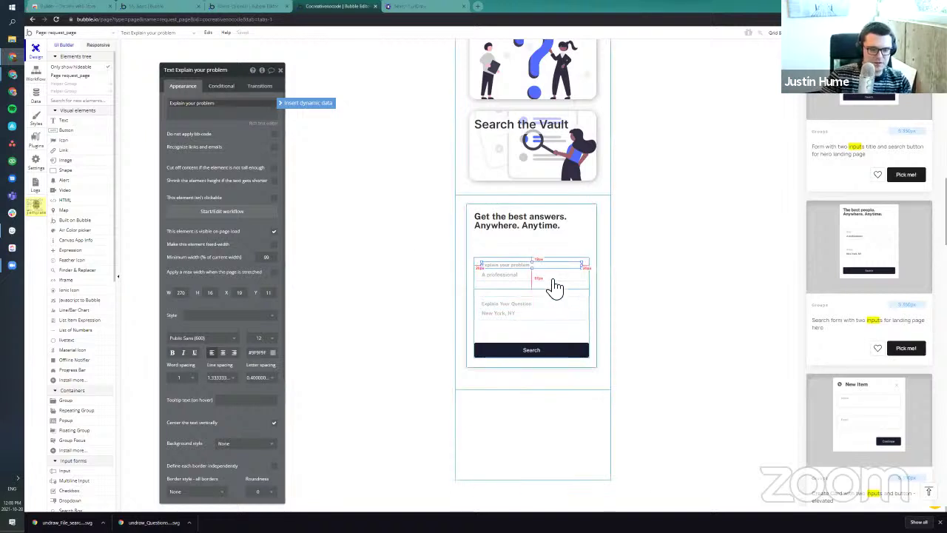
{"action": "left_click", "coordinate": [529, 306]}
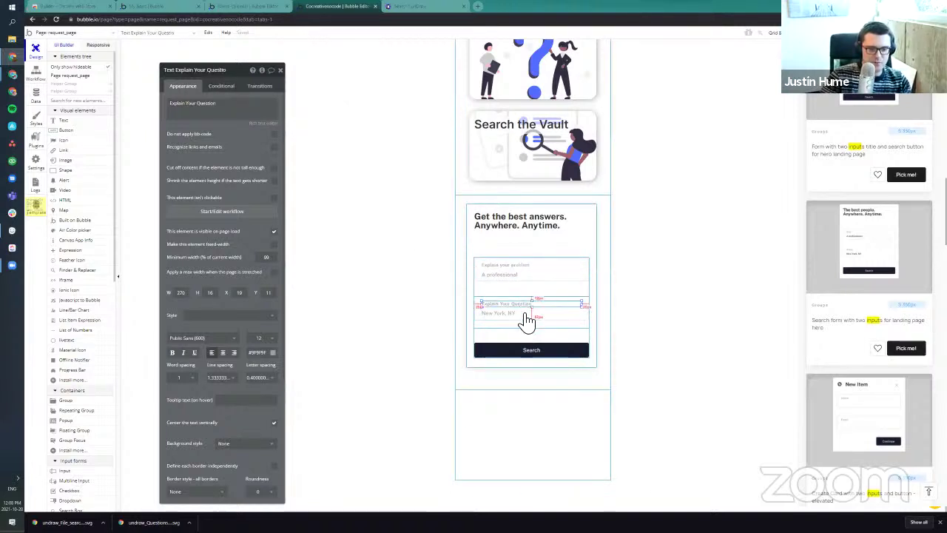
{"action": "left_click", "coordinate": [536, 267]}
{"action": "triple_click", "coordinate": [264, 105]}
{"action": "left_click", "coordinate": [263, 106]}
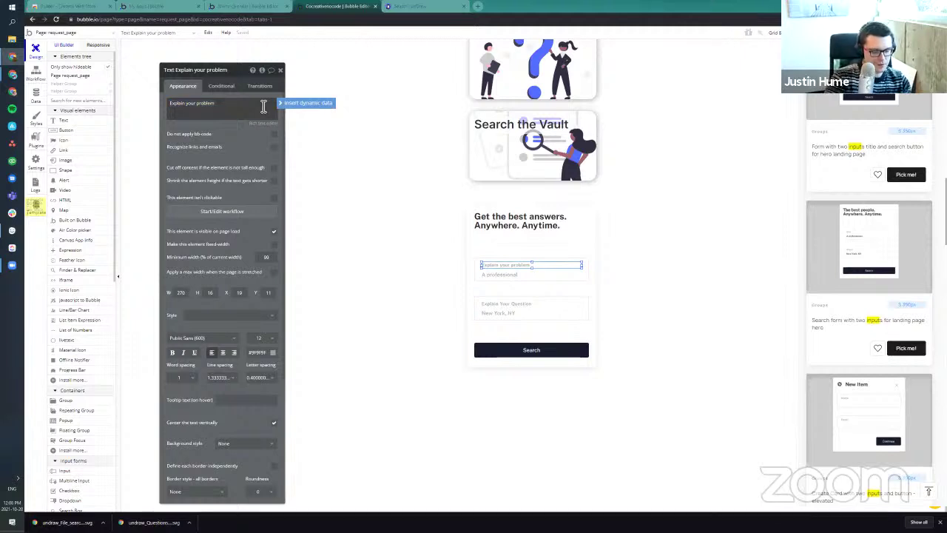
Step: Change the label above the form's second input to "Screen Recording"
{"action": "left_click", "coordinate": [510, 305]}
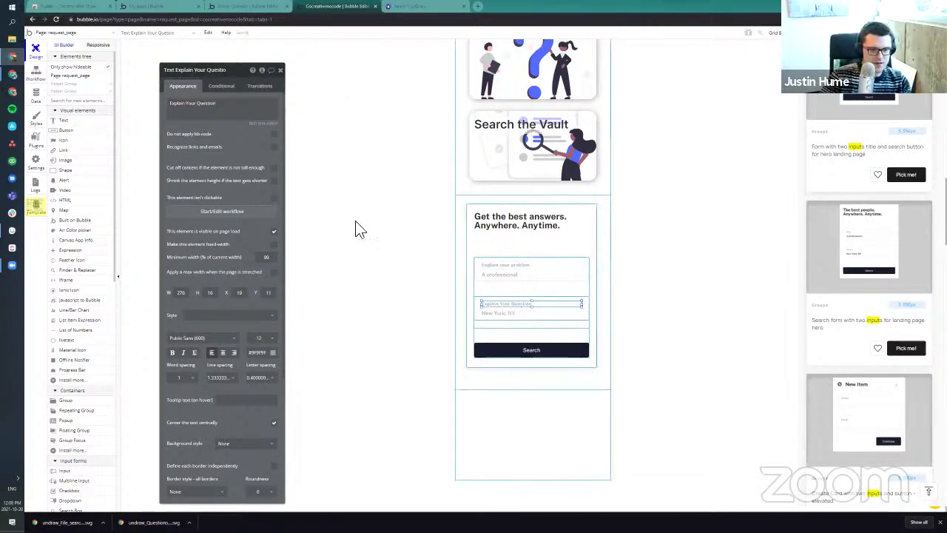
{"action": "left_click", "coordinate": [200, 108]}
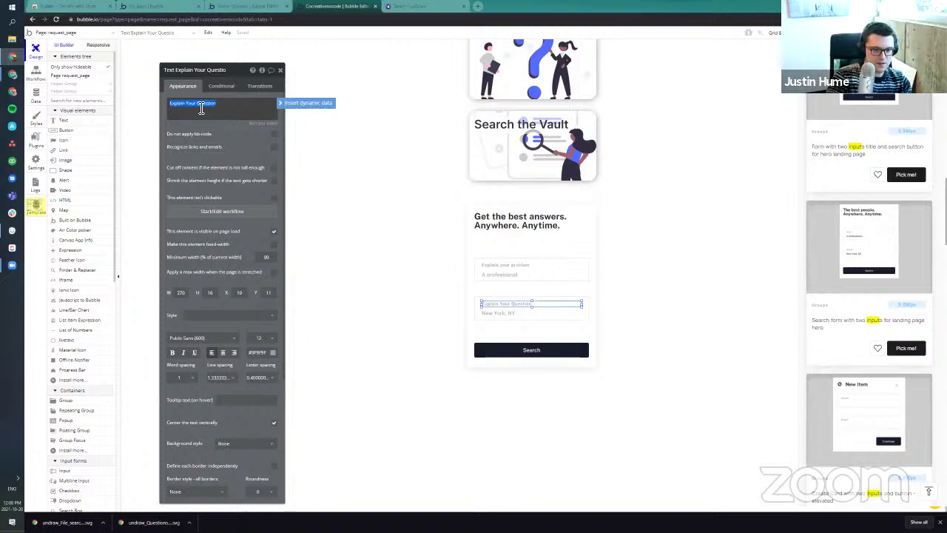
{"action": "type", "text": "W"}
{"action": "type", "text": "ideo"}
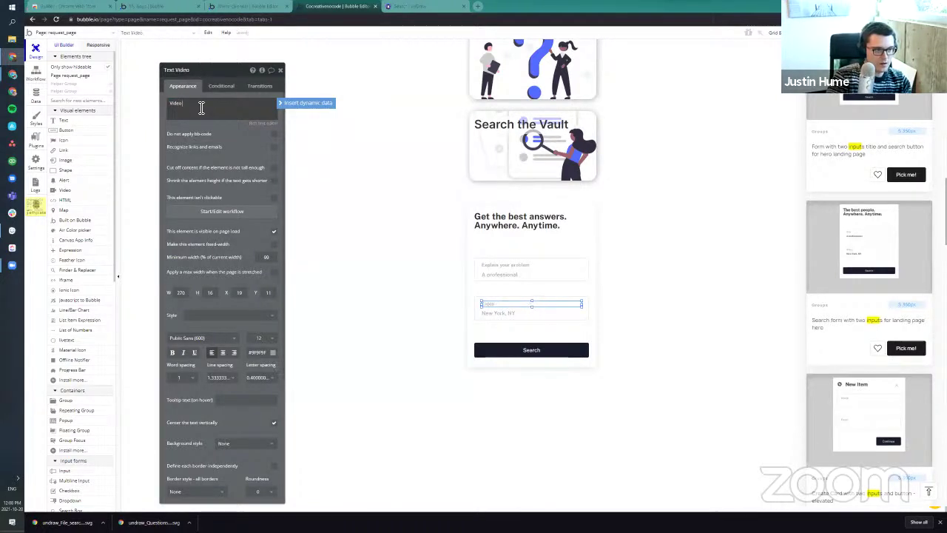
{"action": "type", "text": " L"}
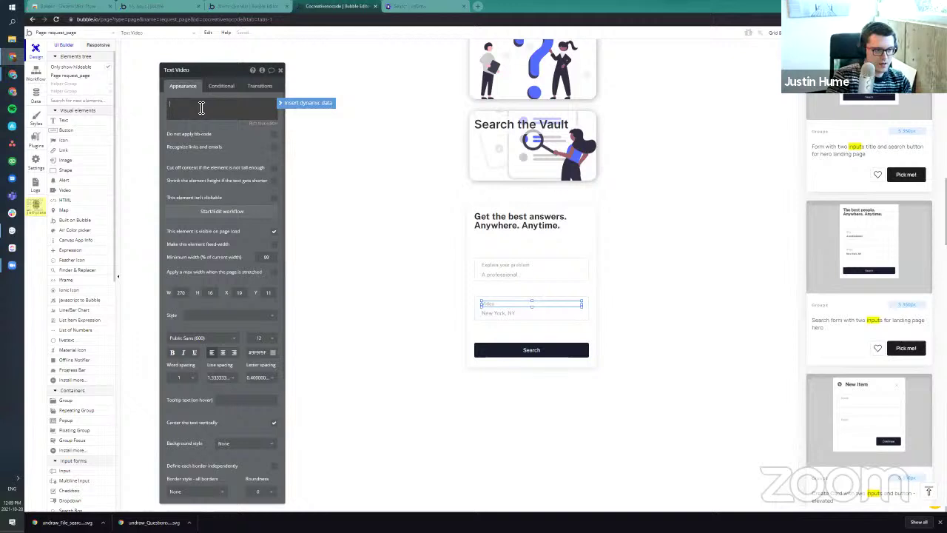
{"action": "type", "text": "Video Url"}
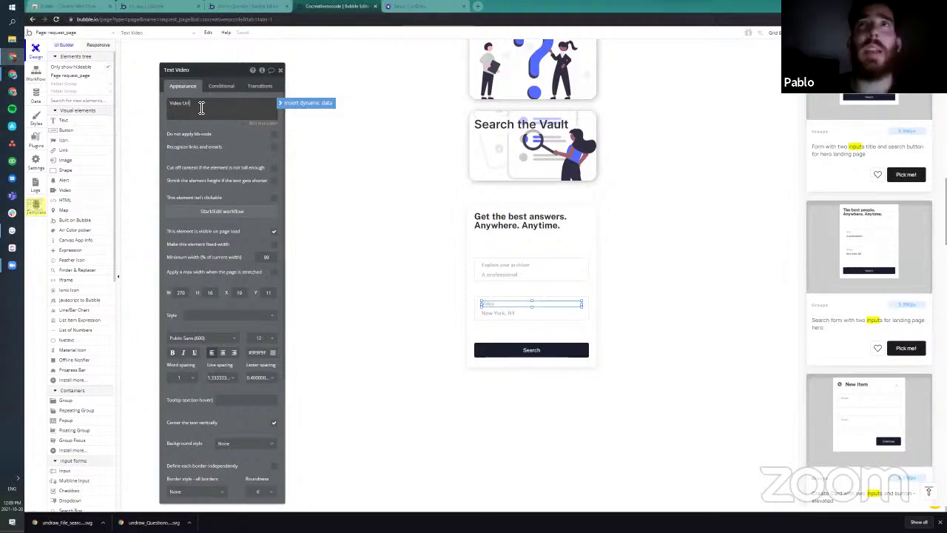
{"action": "key", "text": "ctrl+BackSpace"}
{"action": "key", "text": "ctrl+BackSpace"}
{"action": "type", "text": "Screen Recor"}
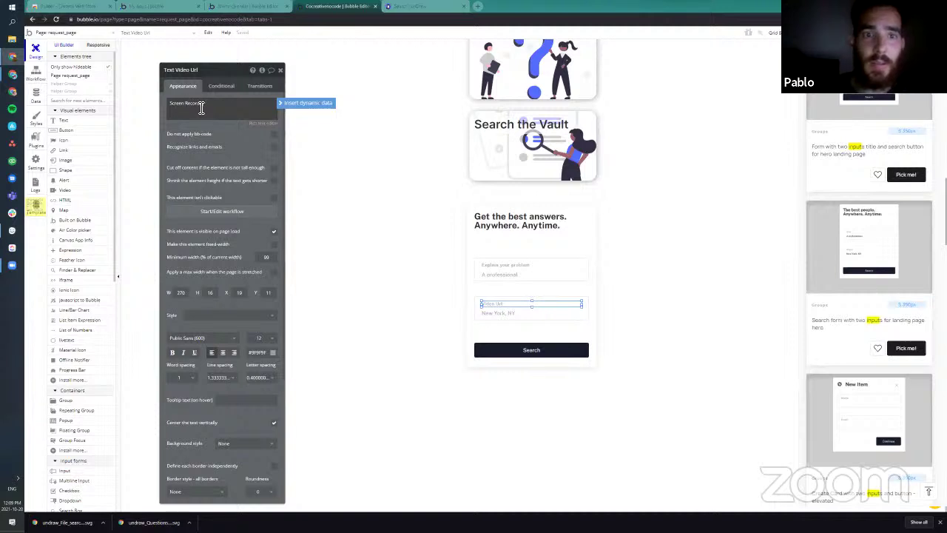
{"action": "type", "text": "ding"}
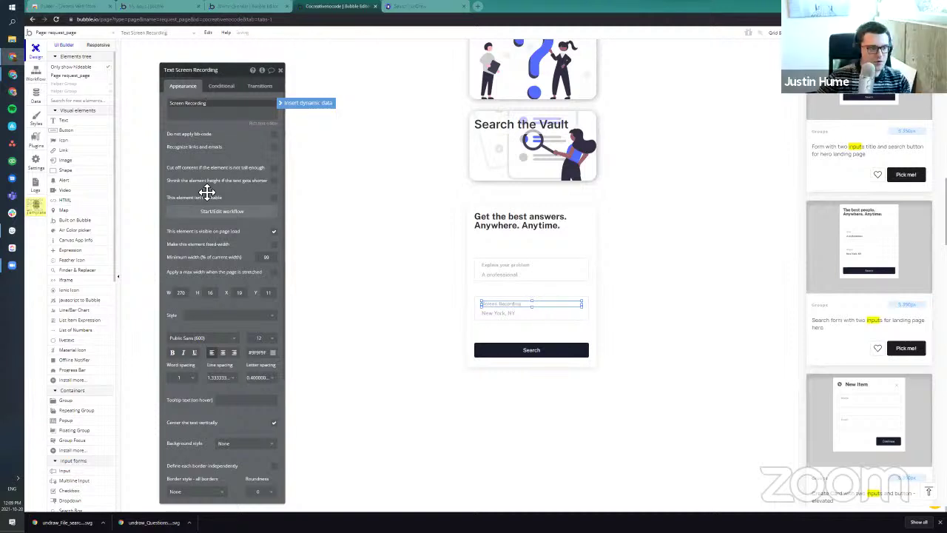
Step: Open the installer for new plugins and search it for "screen record"
{"action": "left_click", "coordinate": [36, 141]}
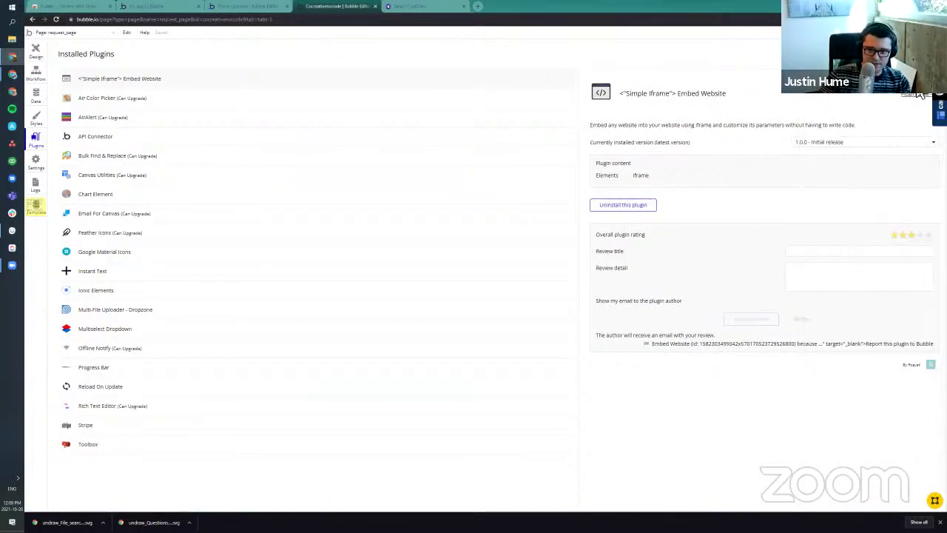
{"action": "left_click", "coordinate": [909, 54]}
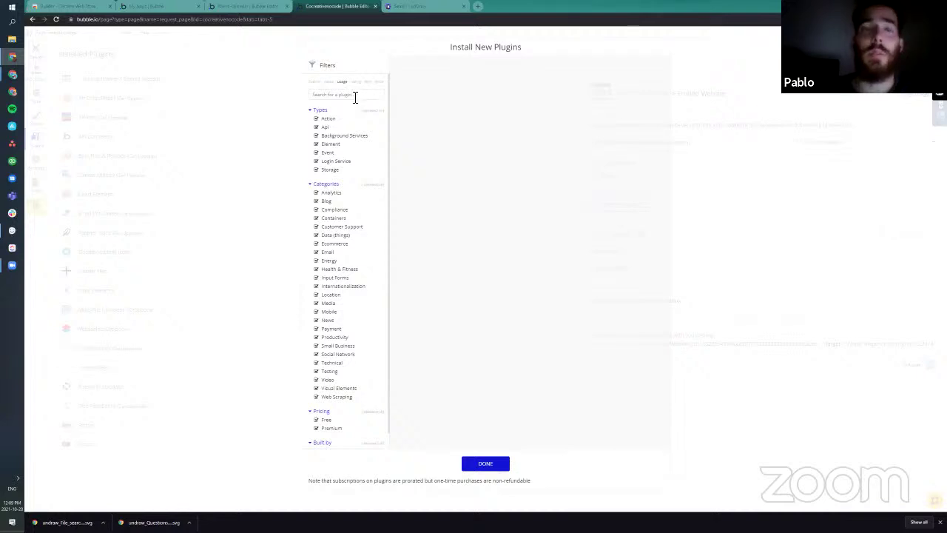
{"action": "left_click", "coordinate": [355, 97]}
{"action": "type", "text": "screen"}
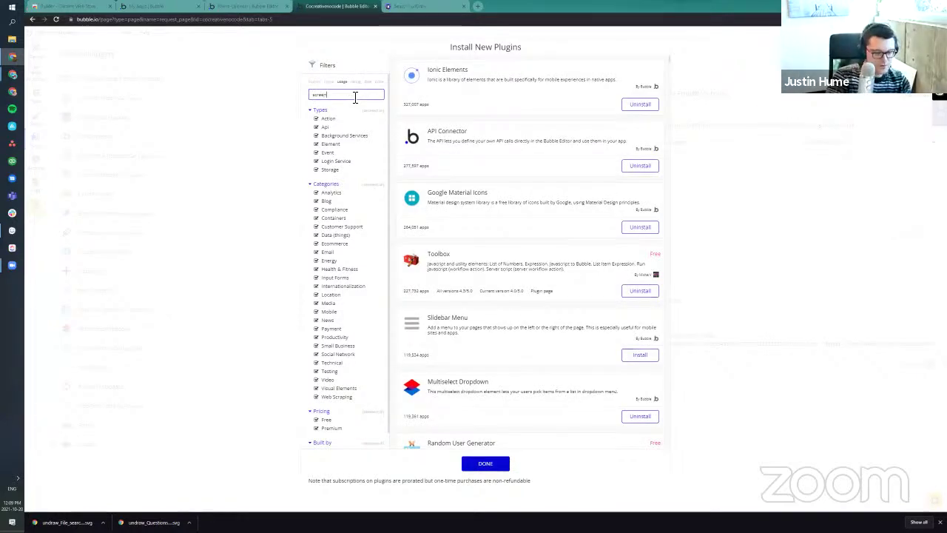
{"action": "type", "text": " record"}
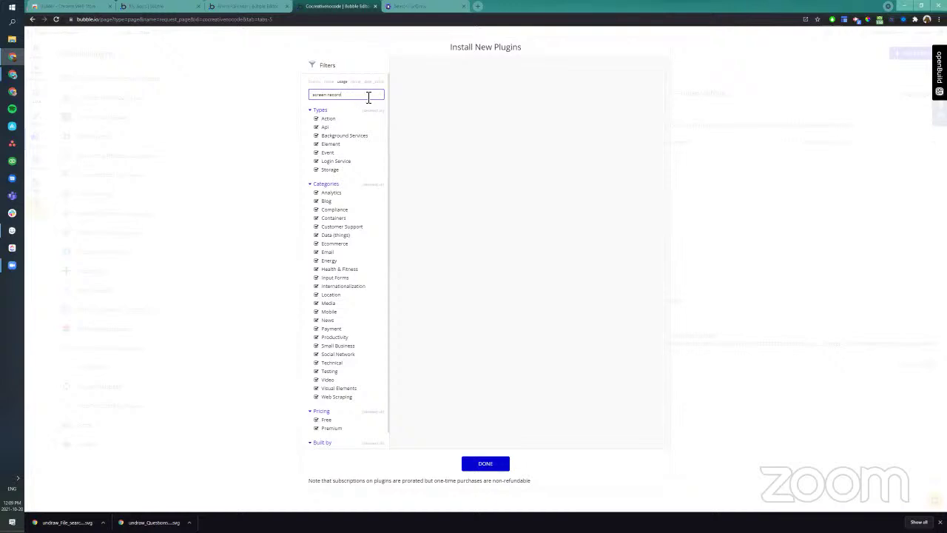
Step: Search the plugins for "screen" instead and look through the results for a screen recording plugin
{"action": "triple_click", "coordinate": [354, 101]}
{"action": "type", "text": "re"}
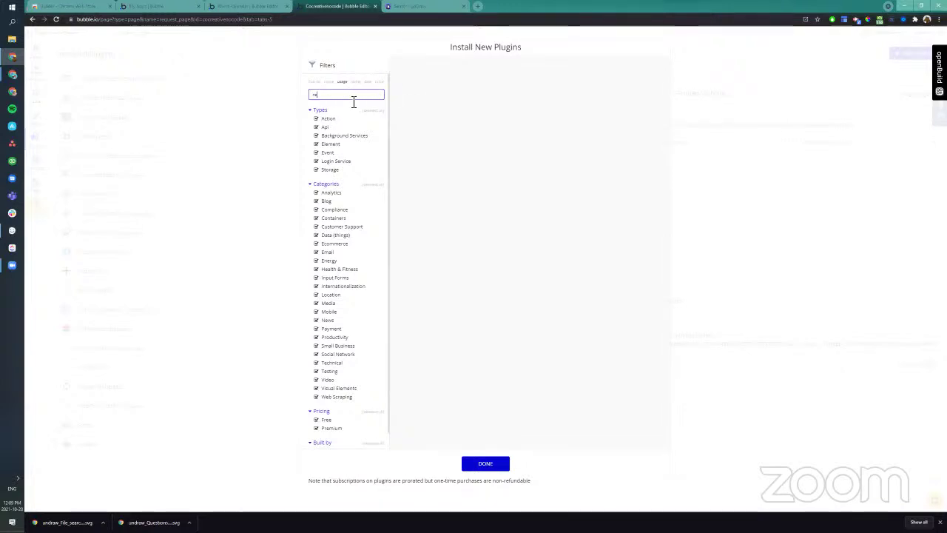
{"action": "type", "text": "reen"}
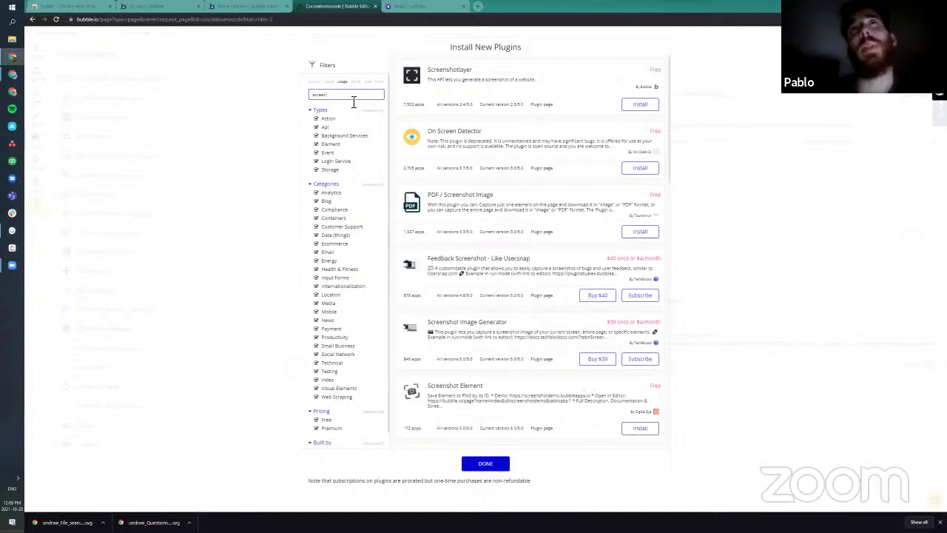
{"action": "scroll", "coordinate": [494, 168], "scroll_direction": "down", "scroll_amount": 1}
{"action": "scroll", "coordinate": [494, 170], "scroll_direction": "down", "scroll_amount": 5}
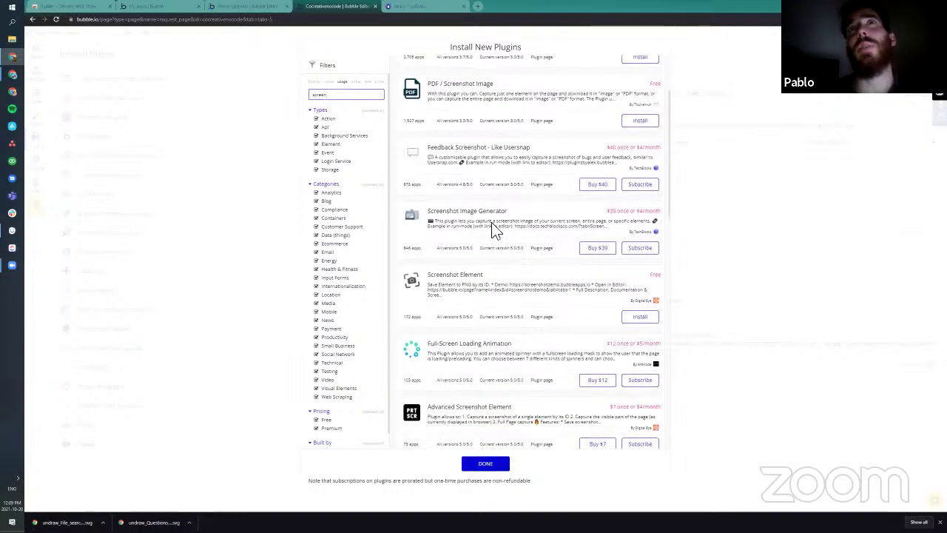
{"action": "scroll", "coordinate": [496, 261], "scroll_direction": "down", "scroll_amount": 4}
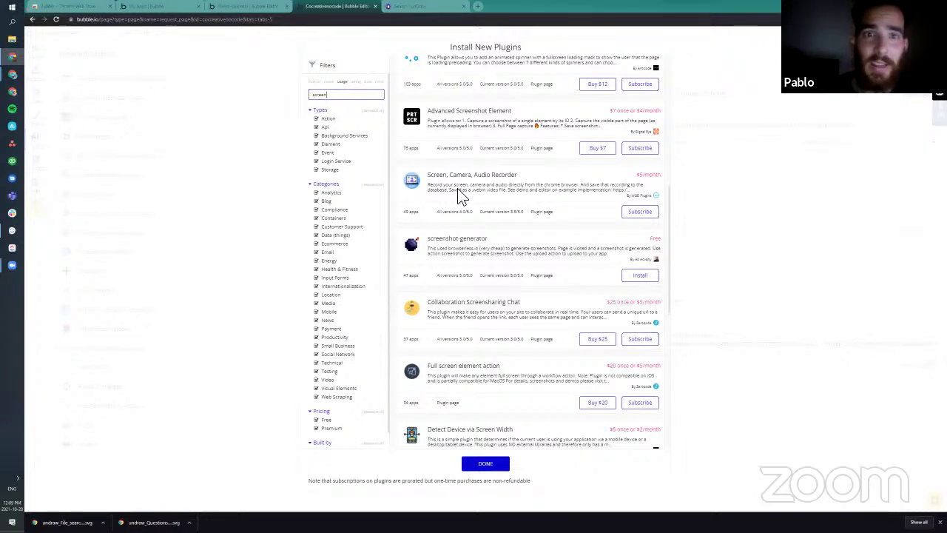
{"action": "scroll", "coordinate": [460, 195], "scroll_direction": "down", "scroll_amount": 1}
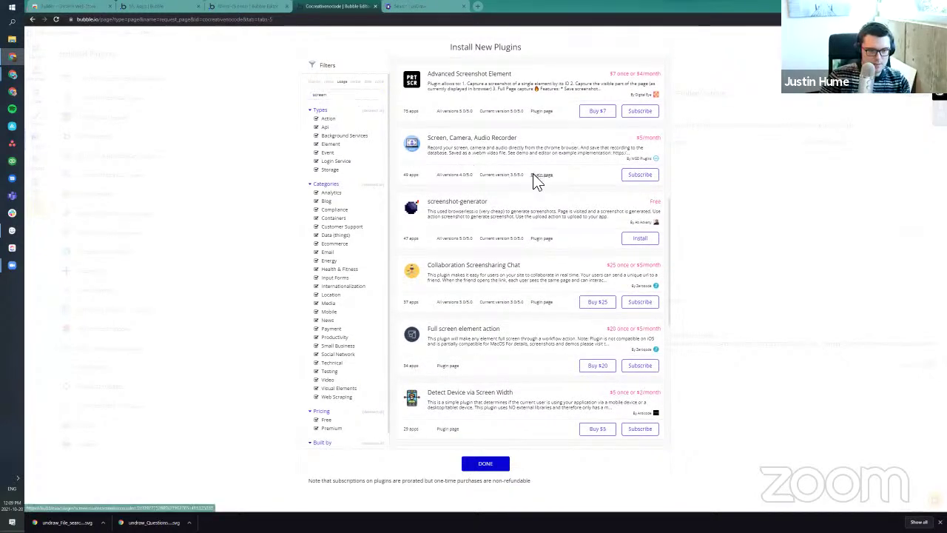
Step: Open the plugin page of Screen, Camera, Audio Recorder and go to its linked example implementation
{"action": "left_click", "coordinate": [537, 175]}
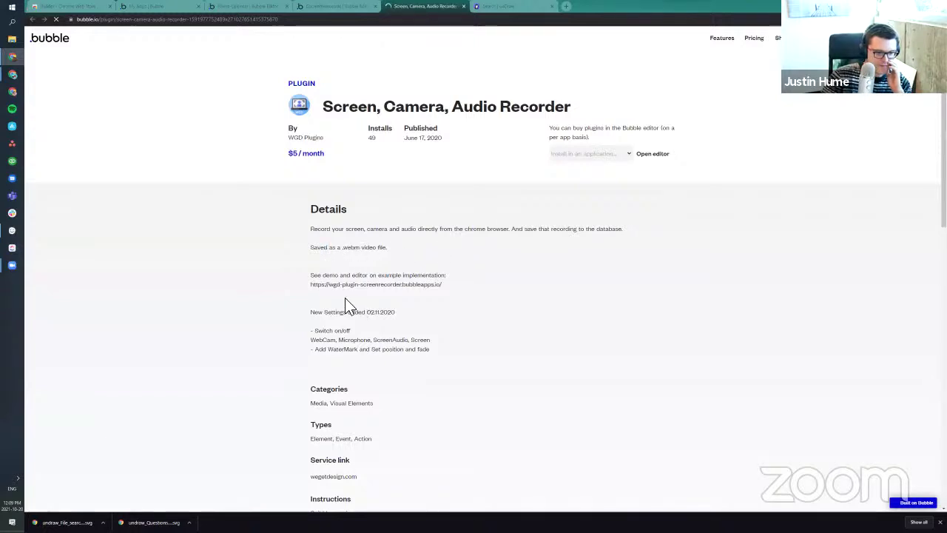
{"action": "left_click_drag", "start_coordinate": [323, 275], "coordinate": [410, 276]}
{"action": "left_click", "coordinate": [501, 277]}
{"action": "left_click", "coordinate": [431, 286]}
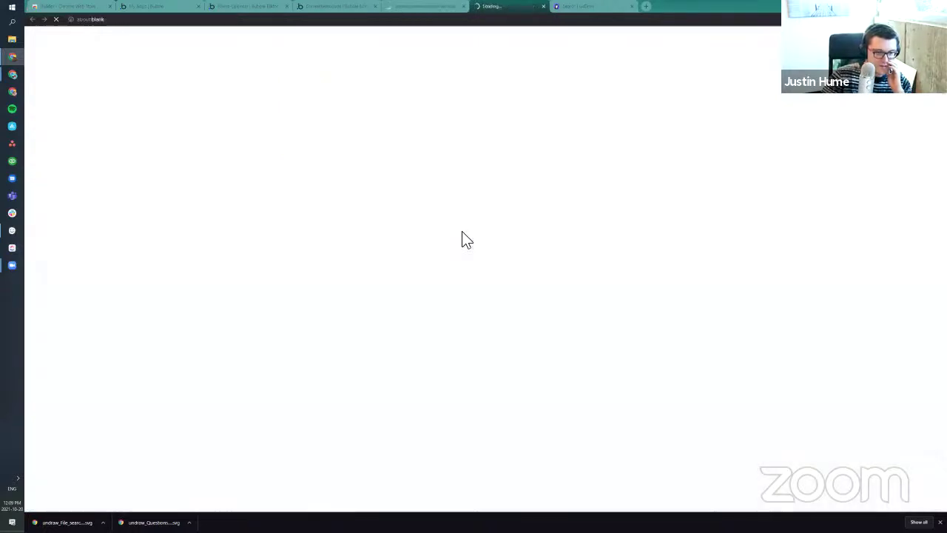
{"action": "left_click", "coordinate": [350, 8]}
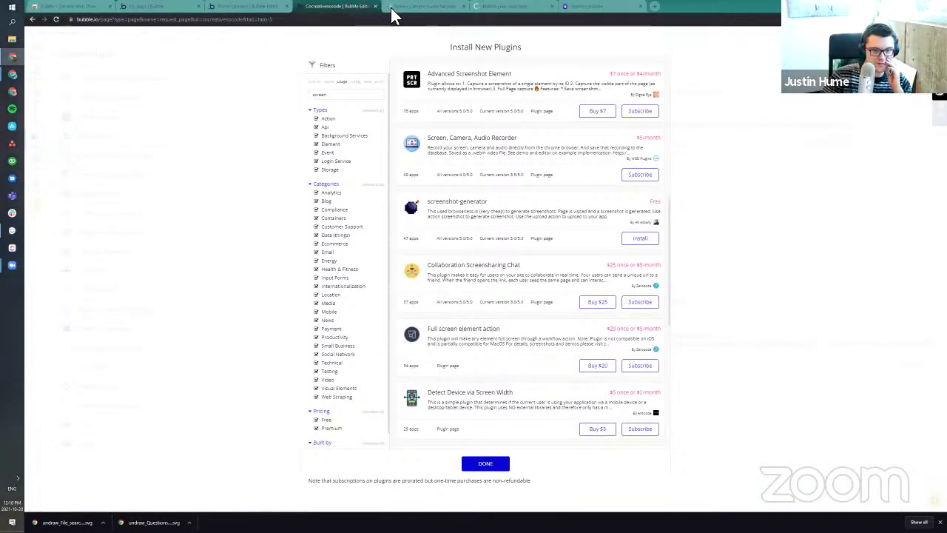
{"action": "left_click", "coordinate": [426, 9]}
{"action": "left_click", "coordinate": [497, 7]}
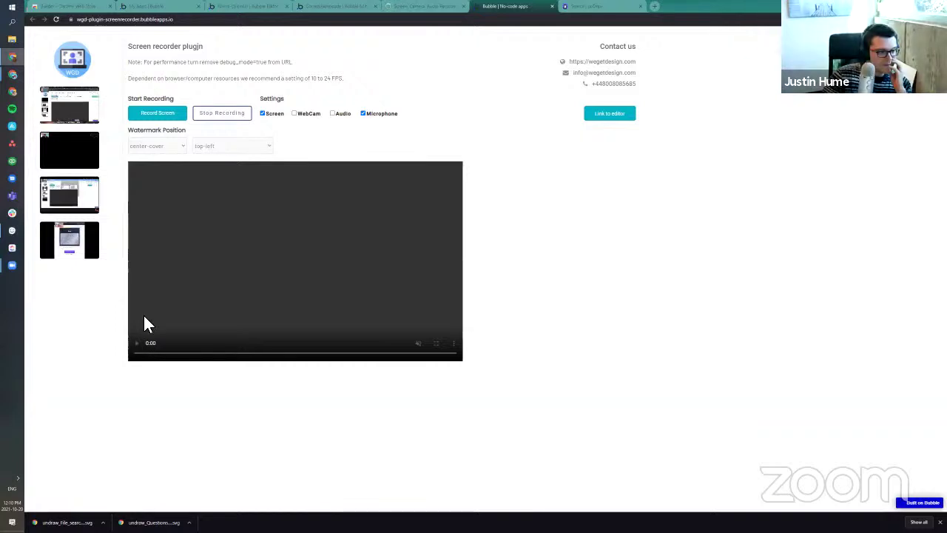
Step: Start a test screen recording in the plugin demo, allowing microphone and camera access and sharing the entire Screen 3
{"action": "left_click", "coordinate": [168, 118]}
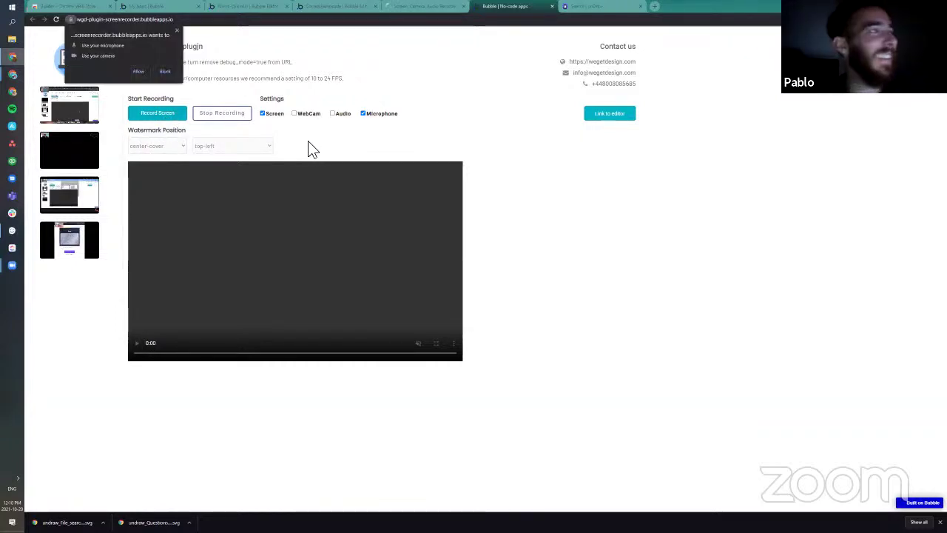
{"action": "left_click", "coordinate": [144, 72]}
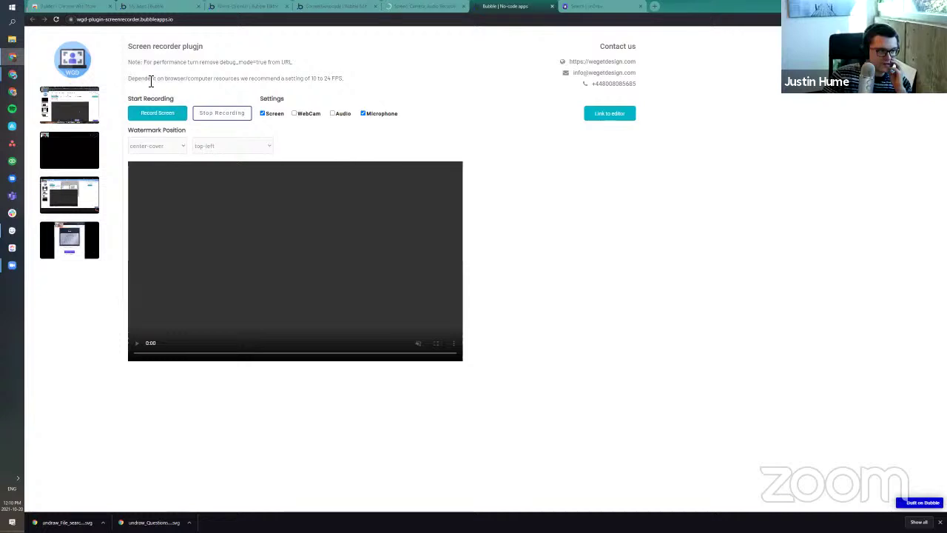
{"action": "left_click", "coordinate": [416, 111]}
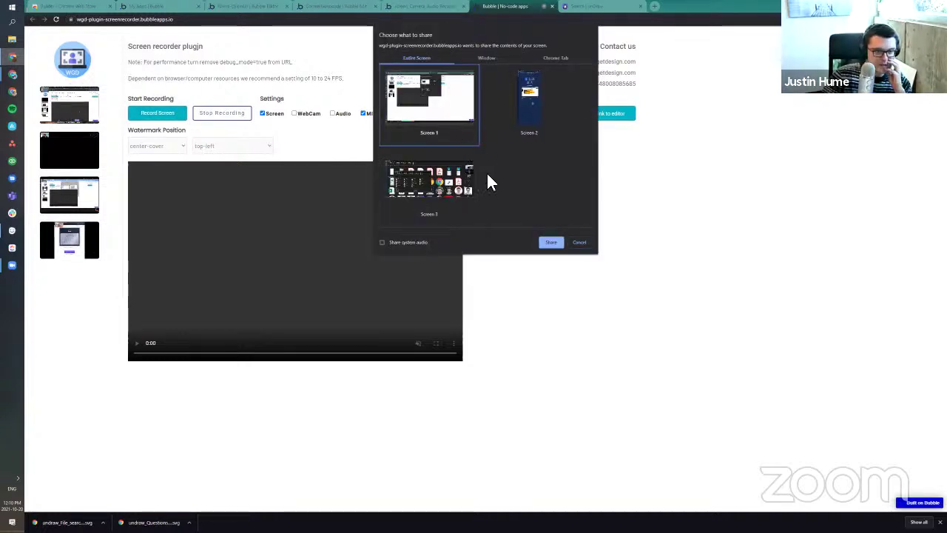
{"action": "left_click", "coordinate": [453, 187]}
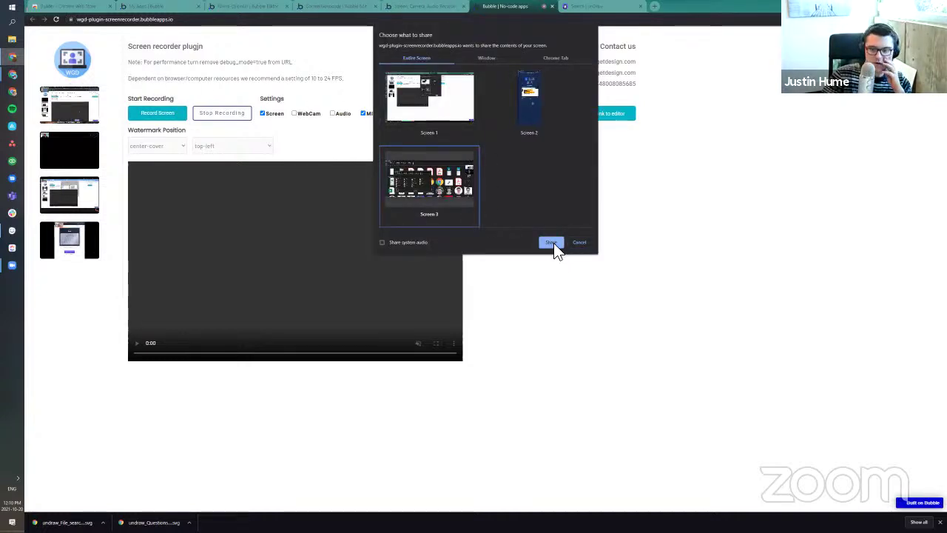
{"action": "left_click", "coordinate": [551, 243]}
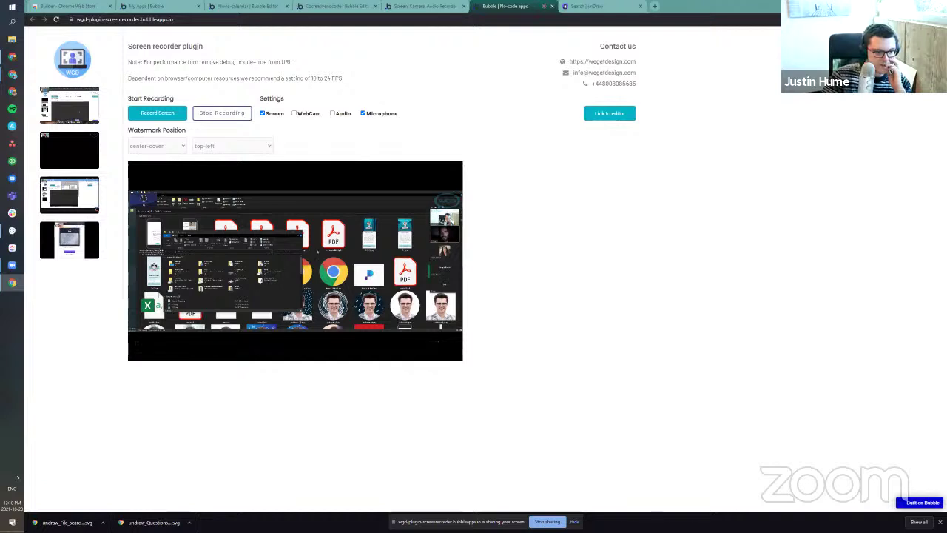
Step: Try the left watermark position on the running recording, and settle on bottom
{"action": "left_click", "coordinate": [170, 148]}
{"action": "left_click", "coordinate": [159, 167]}
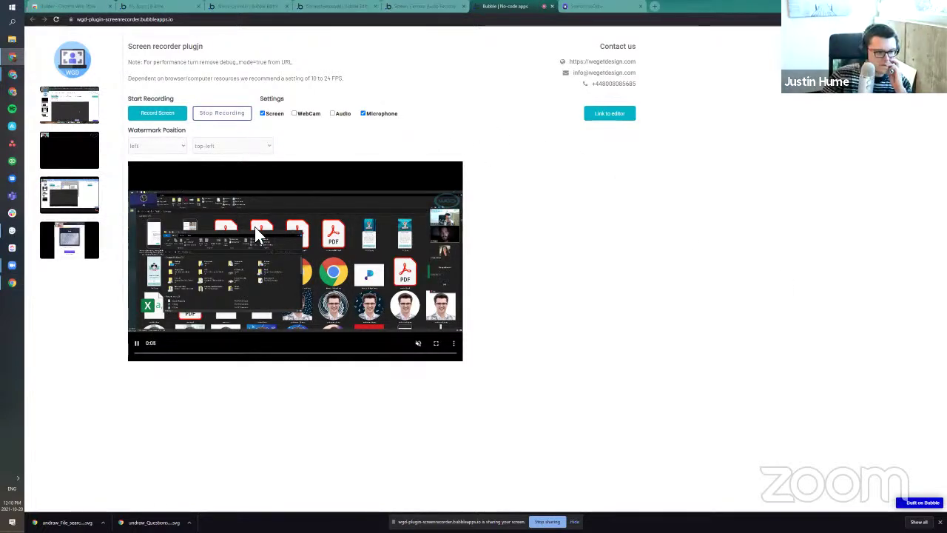
{"action": "left_click", "coordinate": [157, 146]}
{"action": "left_click", "coordinate": [161, 180]}
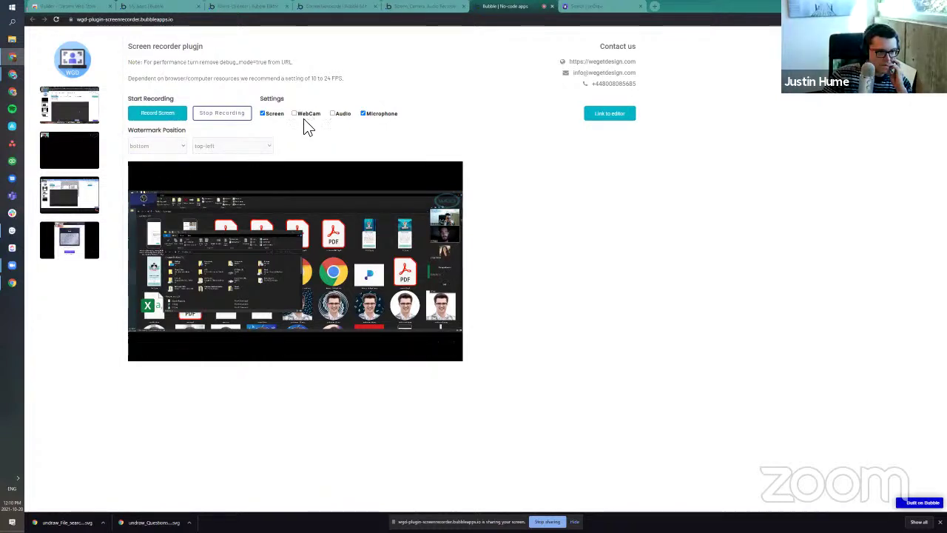
Step: Stop the test recording, view its playback in full screen and return to the demo page
{"action": "left_click", "coordinate": [239, 119]}
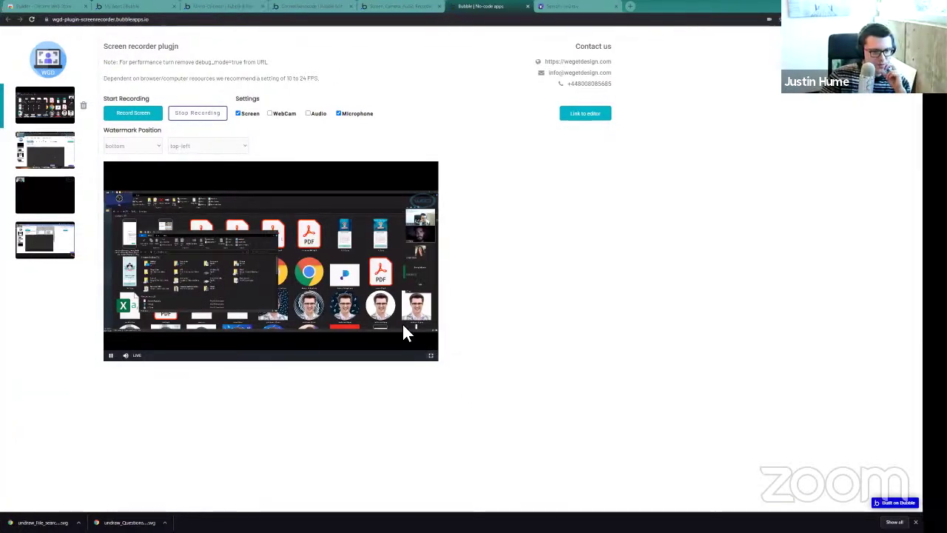
{"action": "double_click", "coordinate": [328, 275]}
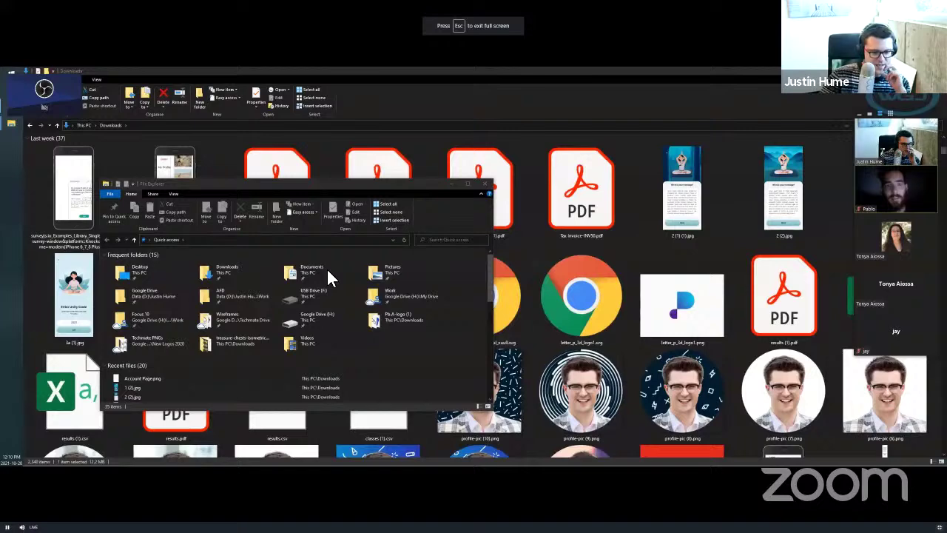
{"action": "double_click", "coordinate": [327, 271]}
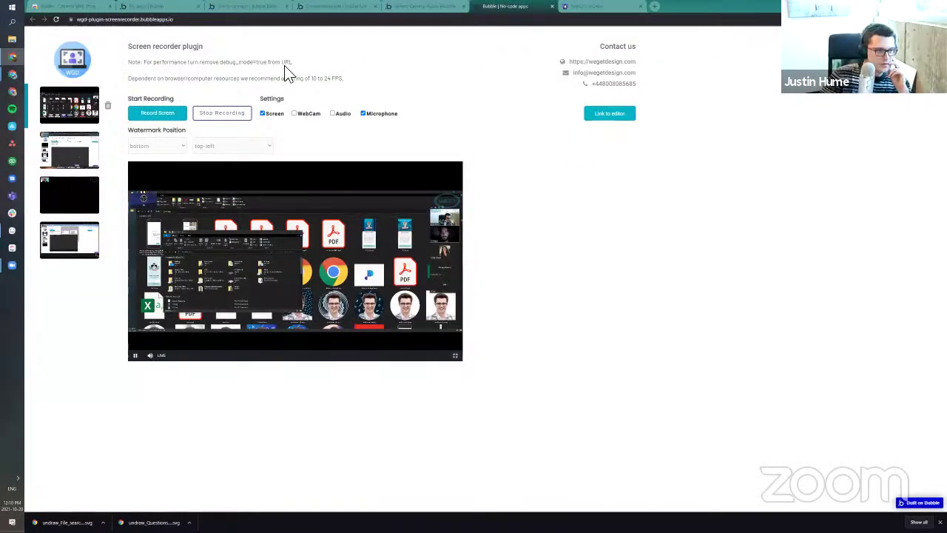
Step: Inspect the demo page with the developer tools, listing its source files with enough width to read the full file names
{"action": "right_click", "coordinate": [398, 58]}
{"action": "left_click", "coordinate": [450, 180]}
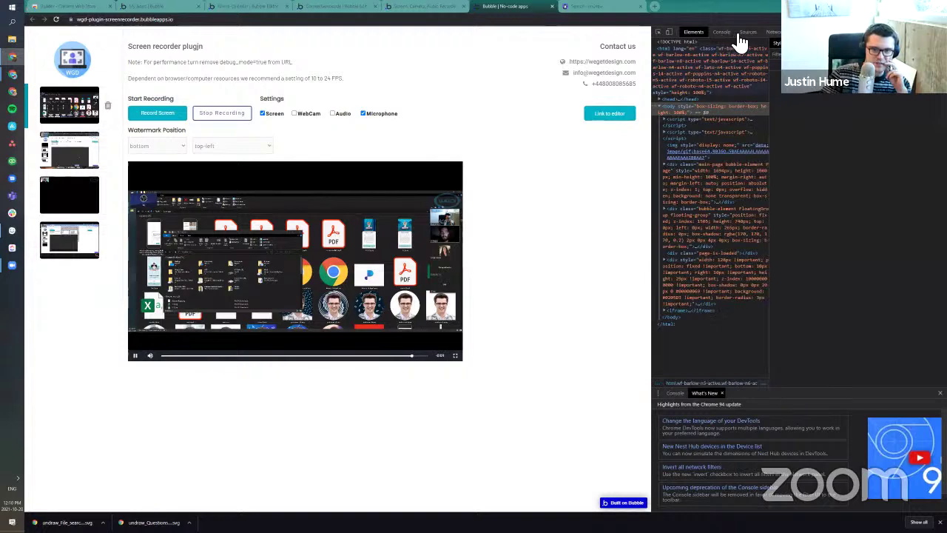
{"action": "left_click", "coordinate": [722, 32]}
{"action": "left_click", "coordinate": [747, 32]}
{"action": "mouse_move", "coordinate": [330, 170]}
{"action": "left_mouse_down"}
{"action": "mouse_move", "coordinate": [297, 165]}
{"action": "mouse_move", "coordinate": [465, 173]}
{"action": "mouse_move", "coordinate": [338, 177]}
{"action": "left_mouse_up"}
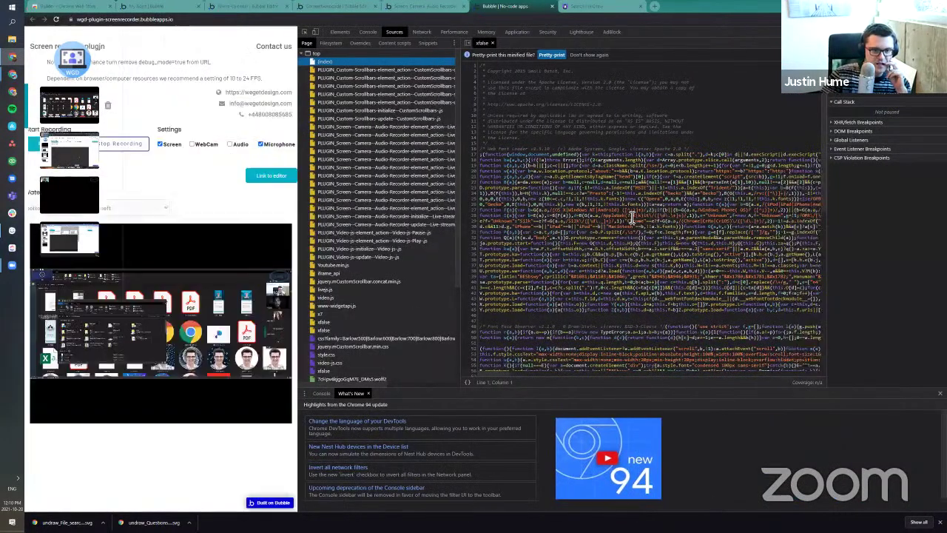
{"action": "left_click_drag", "start_coordinate": [462, 208], "coordinate": [600, 208]}
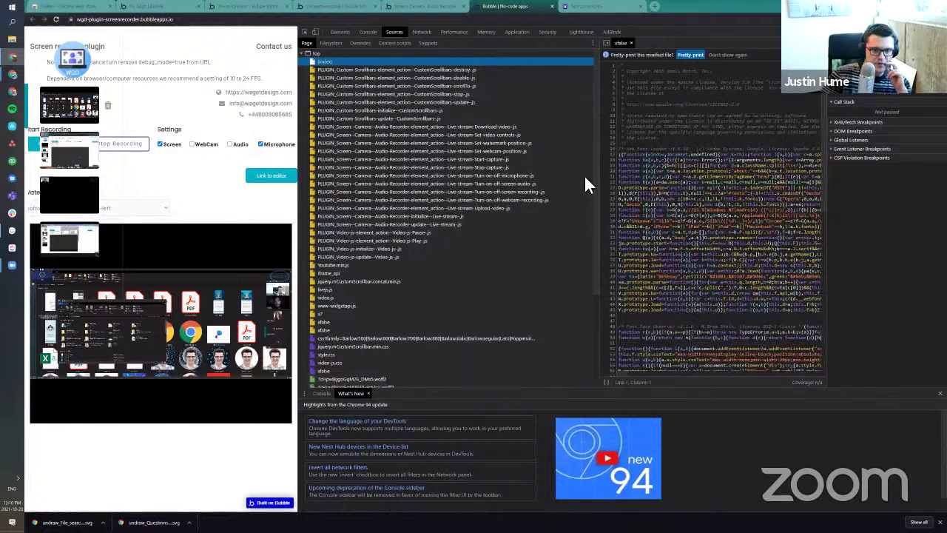
Step: Examine the code of the CustomScrollbars stop and update scripts and the recorder's Start-capture script, including its long line
{"action": "left_click", "coordinate": [506, 93]}
{"action": "left_click", "coordinate": [471, 157]}
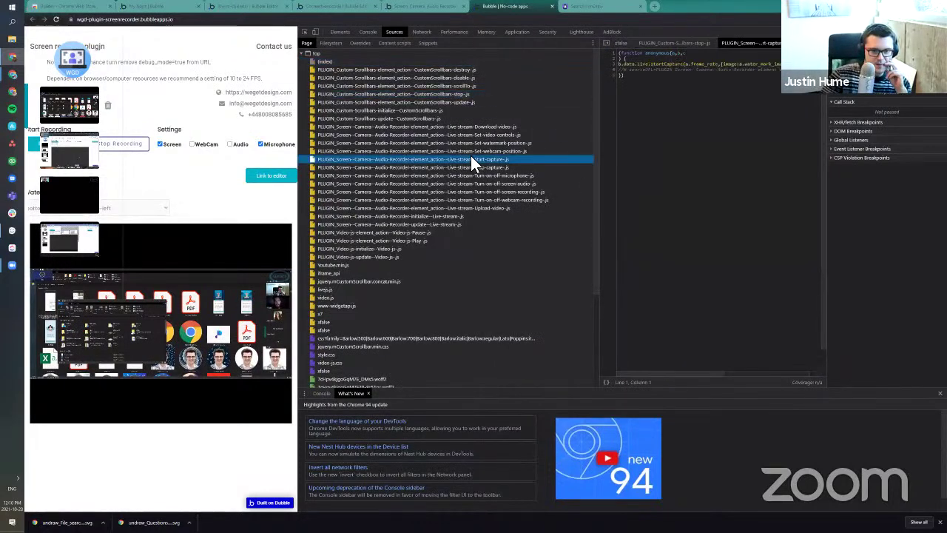
{"action": "left_click", "coordinate": [462, 118]}
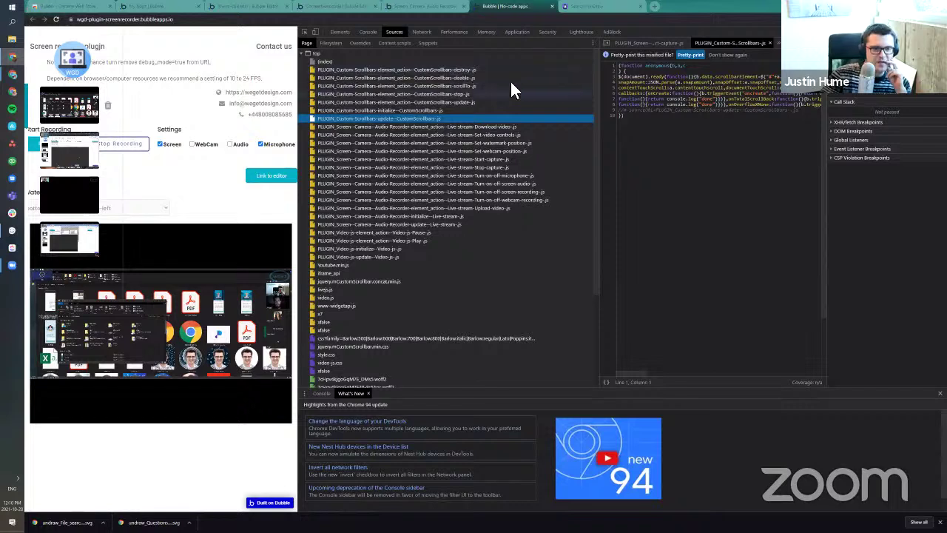
{"action": "left_click", "coordinate": [351, 159]}
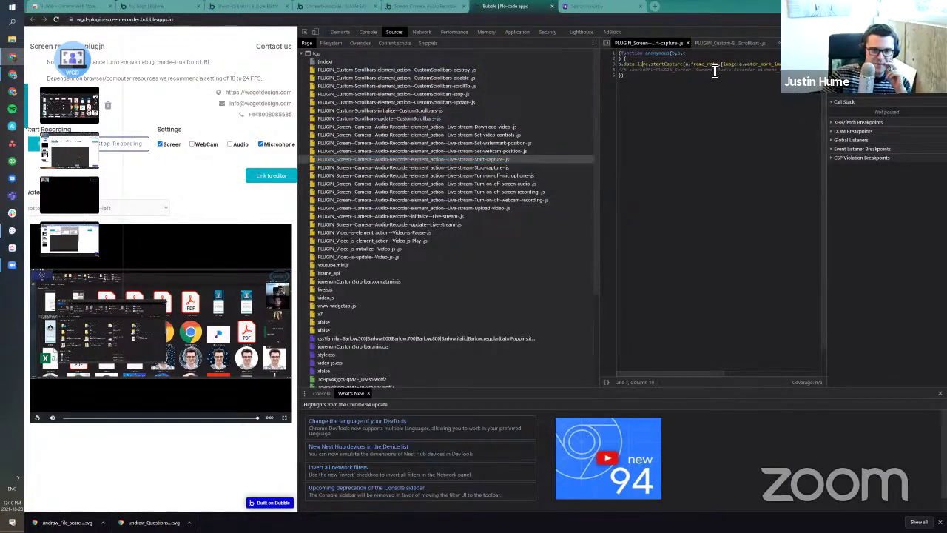
{"action": "left_click_drag", "start_coordinate": [649, 370], "coordinate": [737, 374]}
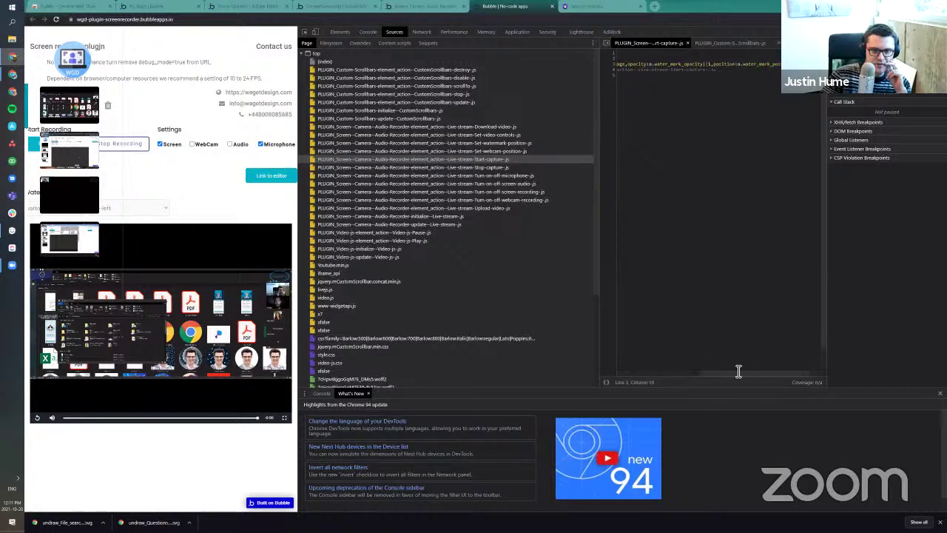
Step: Examine the recorder's microphone toggle, screen-recording toggle and Live-stream update scripts, plus the Video-js Pause script
{"action": "left_click", "coordinate": [444, 175]}
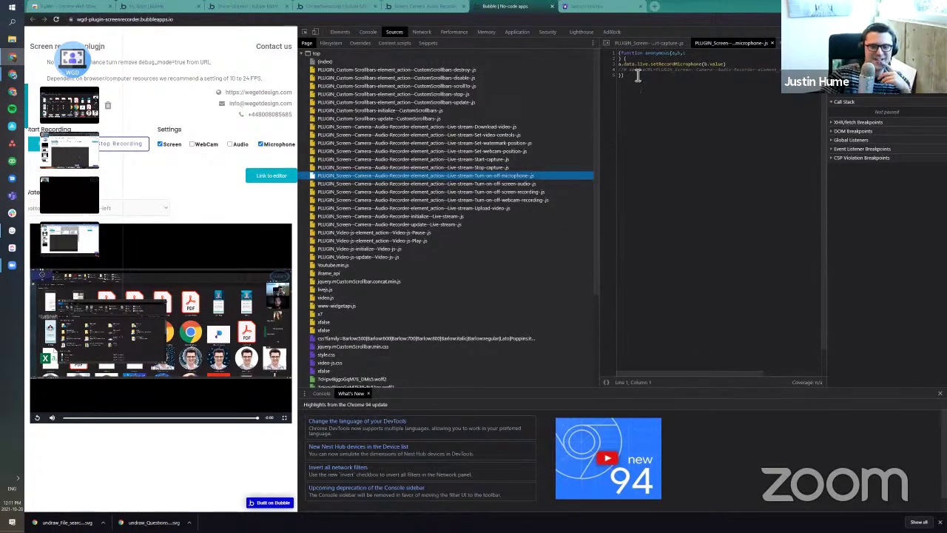
{"action": "key", "text": "ctrl+a"}
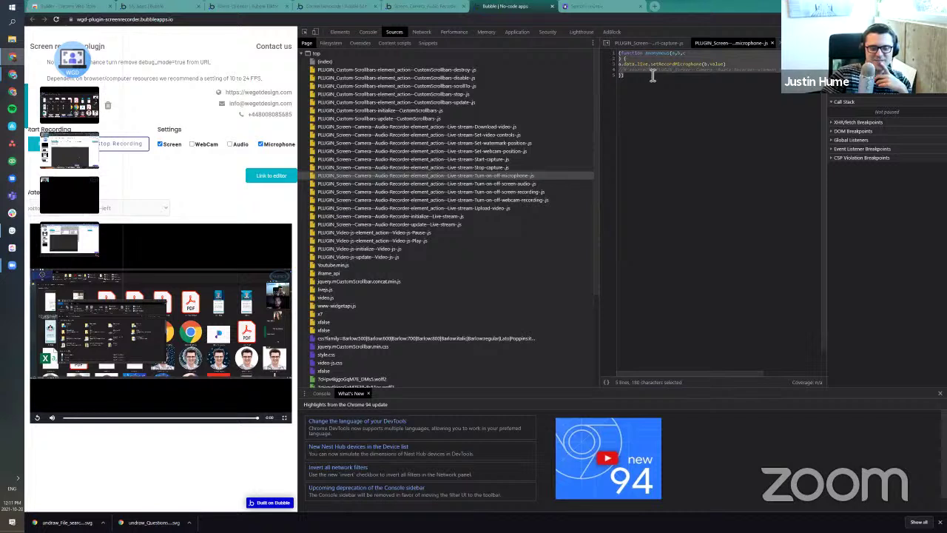
{"action": "left_click", "coordinate": [652, 76]}
{"action": "left_click", "coordinate": [435, 191]}
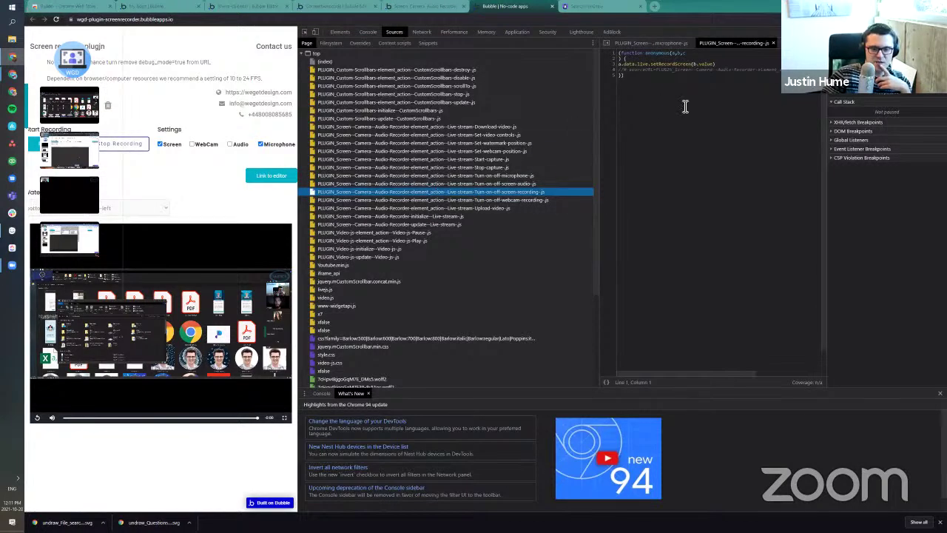
{"action": "left_click", "coordinate": [442, 224]}
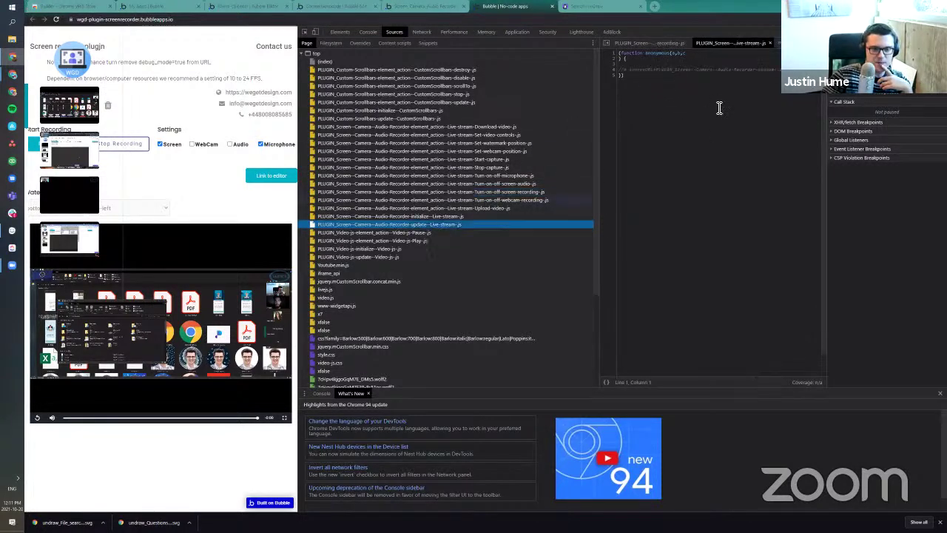
{"action": "left_click", "coordinate": [429, 233]}
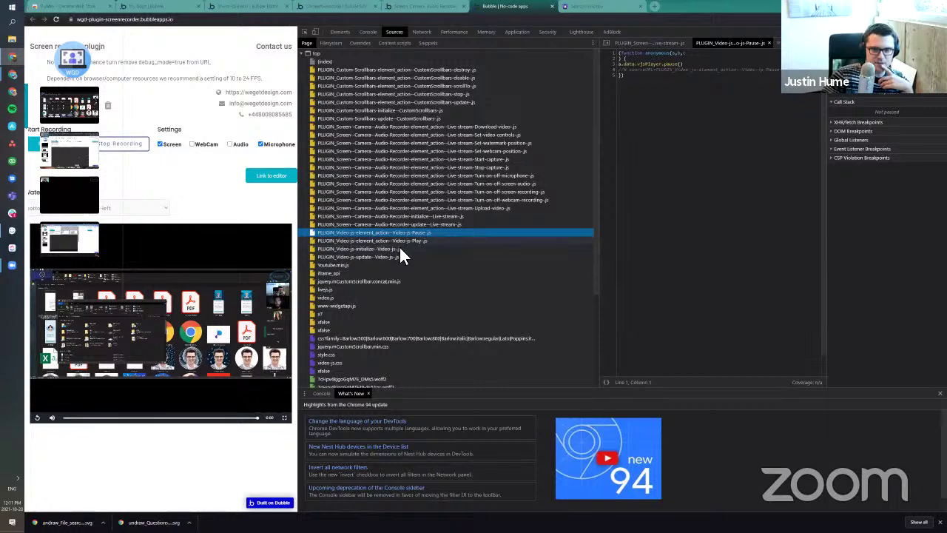
Step: Look through the remaining source files and read the recorder's screen-audio toggle script and video.js
{"action": "scroll", "coordinate": [392, 266], "scroll_direction": "down", "scroll_amount": 1}
{"action": "scroll", "coordinate": [390, 268], "scroll_direction": "down", "scroll_amount": 3}
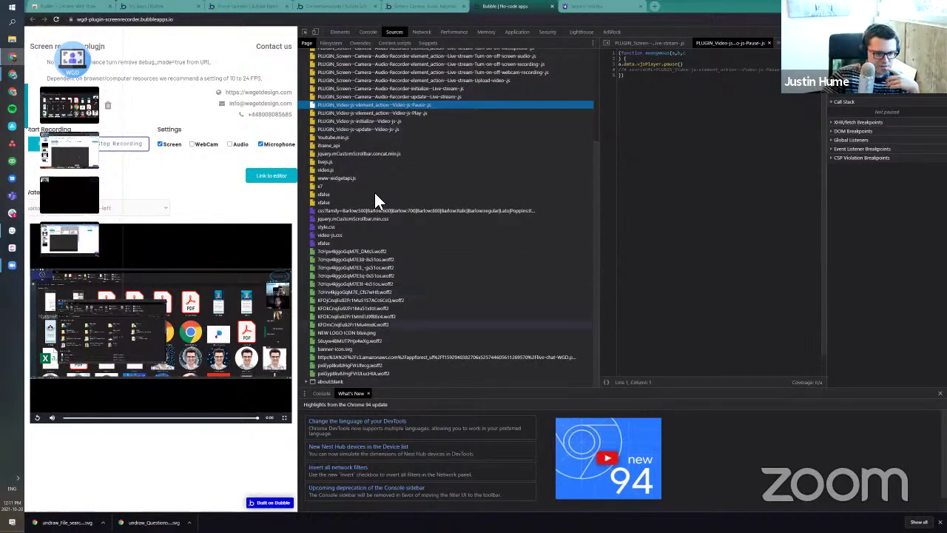
{"action": "left_click", "coordinate": [305, 381]}
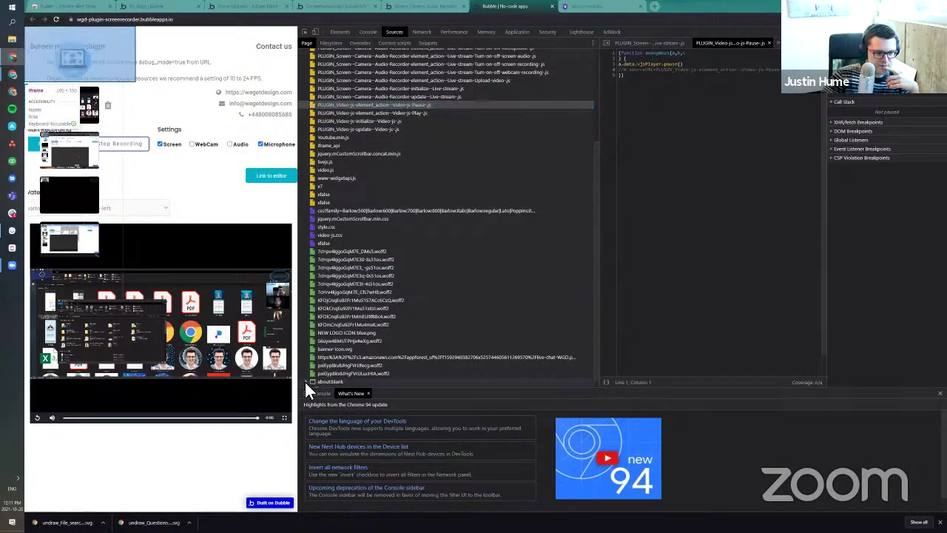
{"action": "scroll", "coordinate": [352, 330], "scroll_direction": "down", "scroll_amount": 1}
{"action": "scroll", "coordinate": [356, 311], "scroll_direction": "up", "scroll_amount": 1}
{"action": "scroll", "coordinate": [356, 311], "scroll_direction": "up", "scroll_amount": 3}
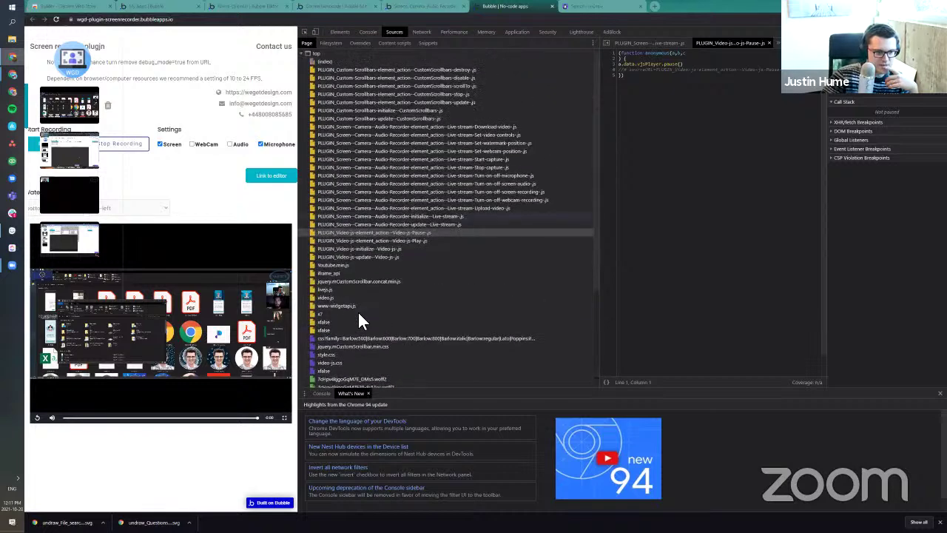
{"action": "left_click", "coordinate": [374, 183]}
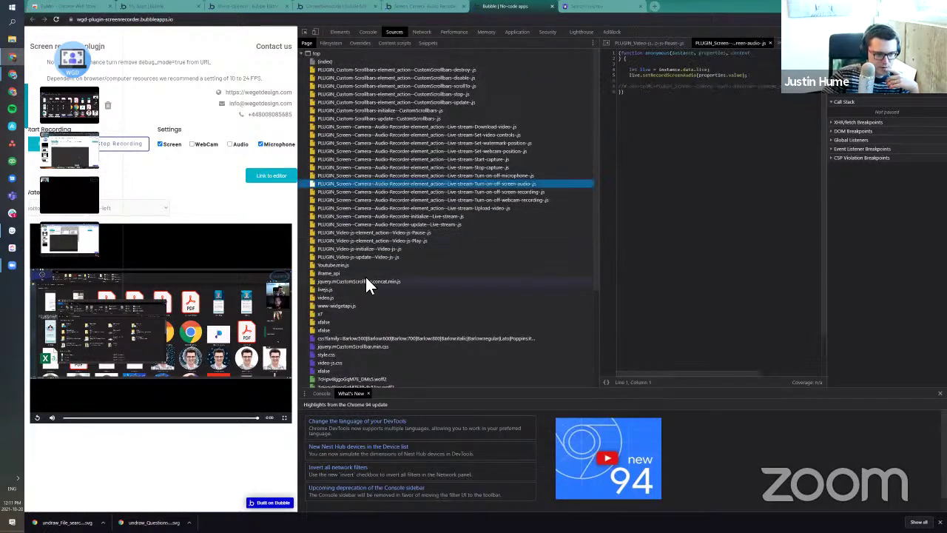
{"action": "left_click", "coordinate": [332, 297]}
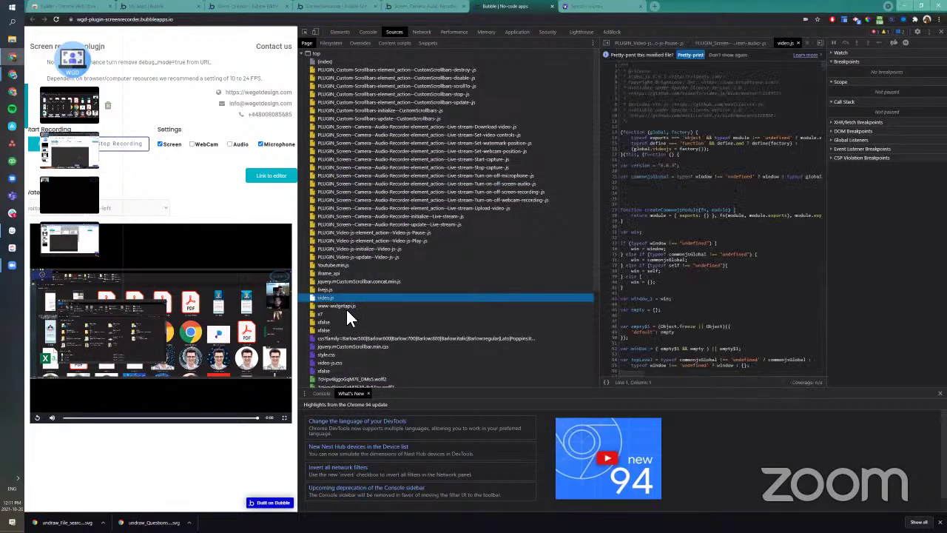
{"action": "scroll", "coordinate": [698, 278], "scroll_direction": "down", "scroll_amount": 3}
{"action": "scroll", "coordinate": [700, 278], "scroll_direction": "down", "scroll_amount": 15}
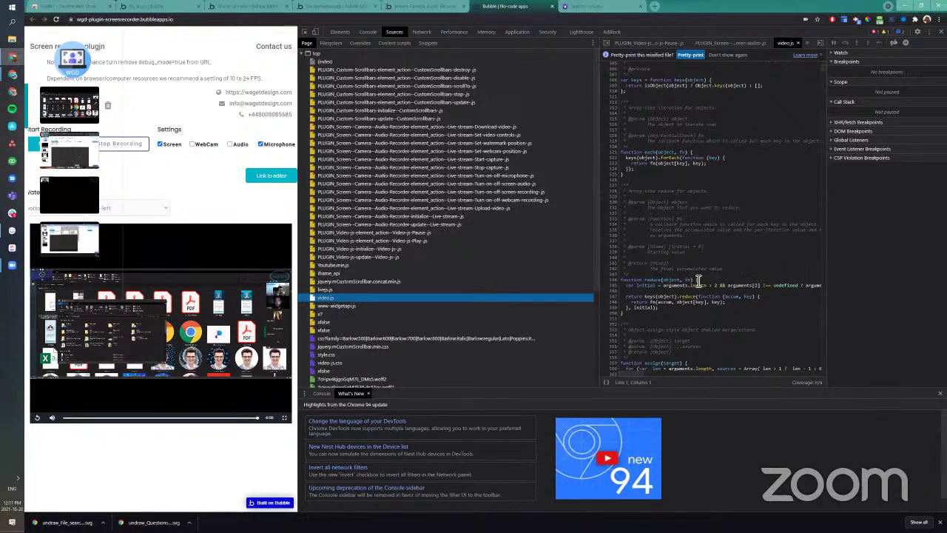
Step: Check the Set-webcam-position script and the CustomScrollbars initialize and stop scripts, and reopen the recorder's Start-capture script
{"action": "left_click", "coordinate": [430, 151]}
{"action": "left_click", "coordinate": [421, 109]}
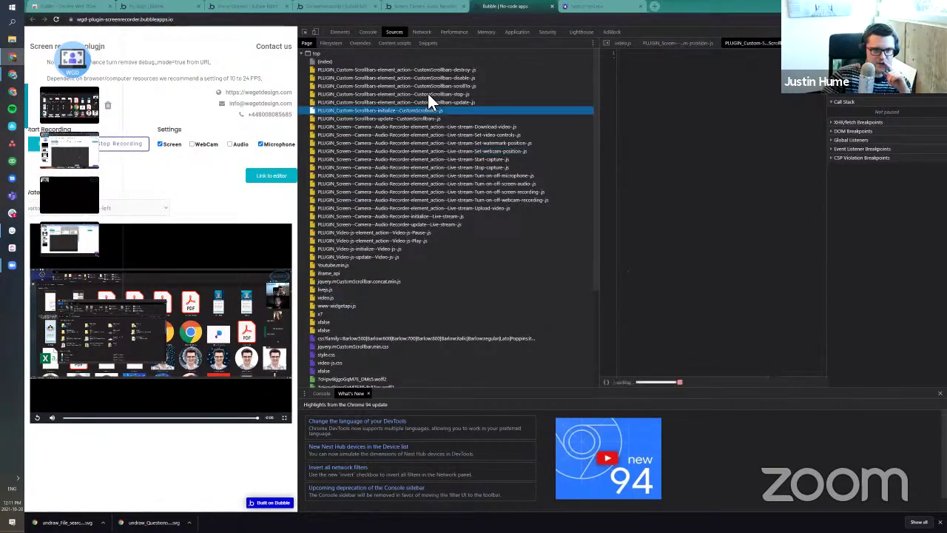
{"action": "left_click", "coordinate": [428, 93]}
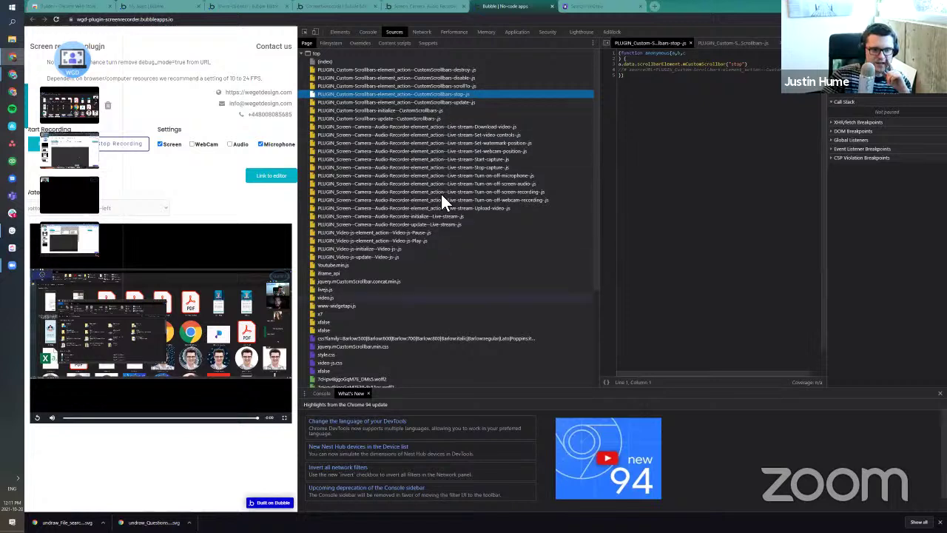
{"action": "left_click", "coordinate": [432, 158]}
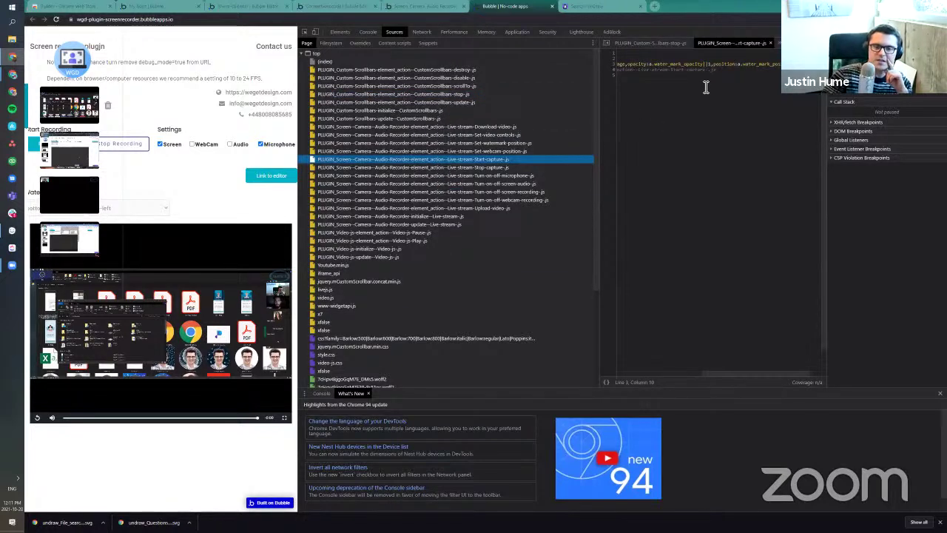
Step: Read the start of the recorder's Start-capture script, then its Set-video-controls, Download-video, Set-webcam-position, microphone, screen-recording and webcam-recording scripts
{"action": "left_click_drag", "start_coordinate": [736, 369], "coordinate": [634, 373]}
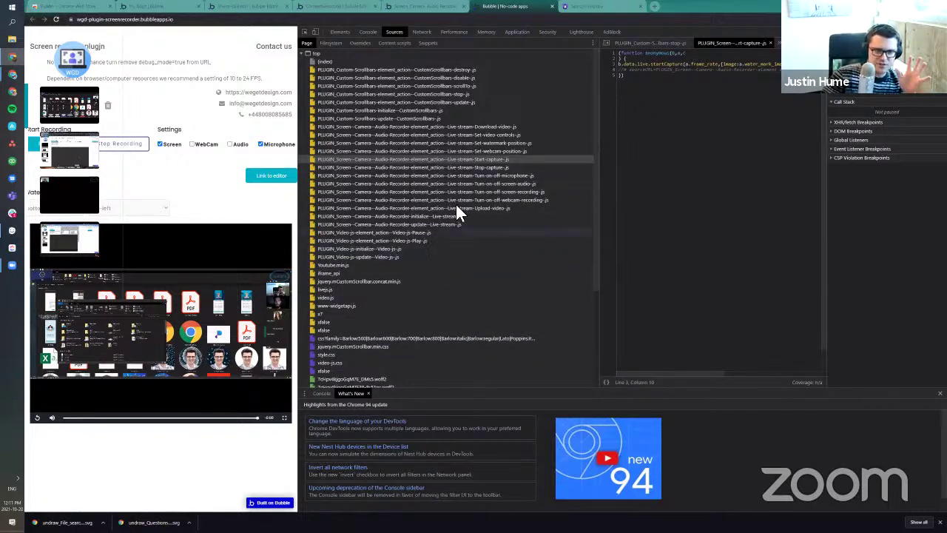
{"action": "left_click", "coordinate": [426, 109]}
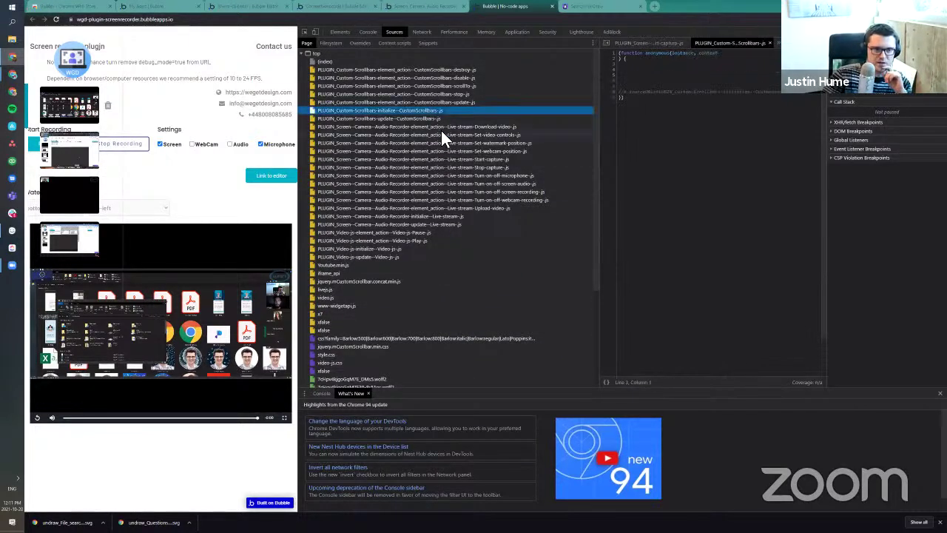
{"action": "left_click", "coordinate": [443, 135]}
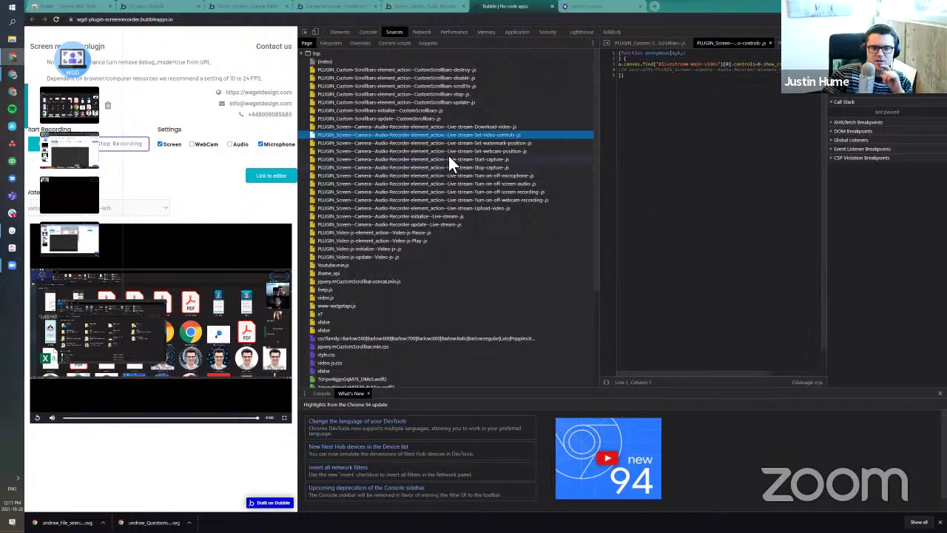
{"action": "left_click_drag", "start_coordinate": [684, 373], "coordinate": [669, 372]}
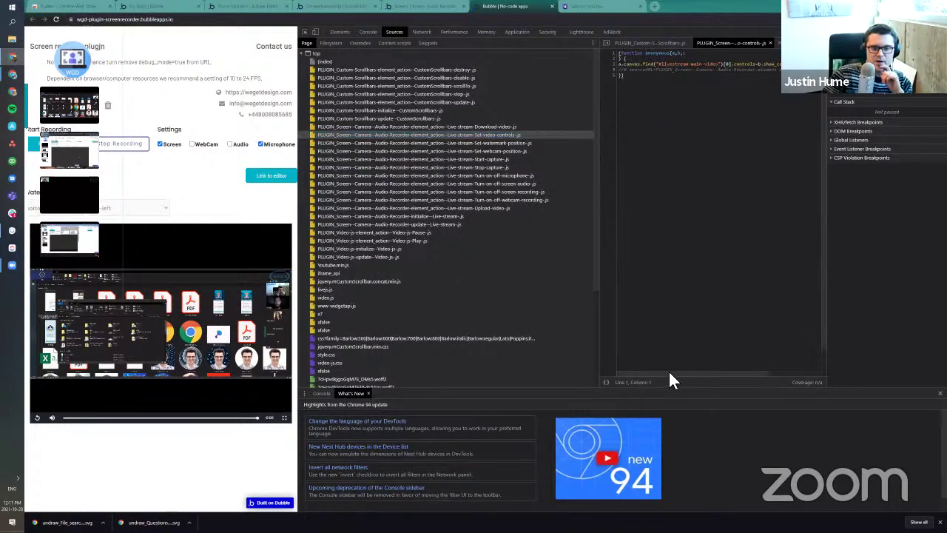
{"action": "left_click", "coordinate": [394, 126]}
{"action": "left_click", "coordinate": [392, 151]}
{"action": "left_click", "coordinate": [393, 175]}
{"action": "left_click", "coordinate": [394, 191]}
{"action": "left_click", "coordinate": [395, 199]}
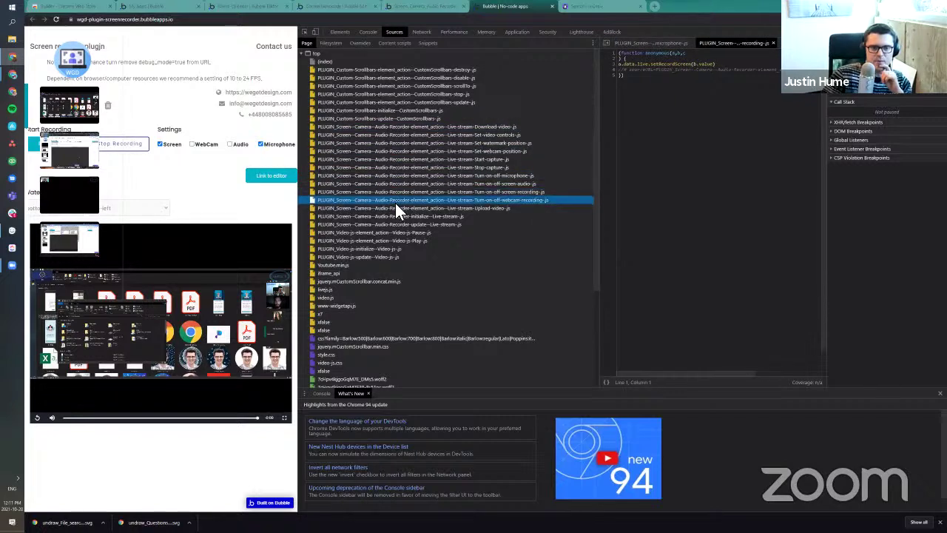
Step: Check the CustomScrollbars stop, initialize, update, scrollTo, disable and destroy scripts, and leave the developer tools
{"action": "left_click", "coordinate": [409, 95]}
{"action": "left_click", "coordinate": [410, 111]}
{"action": "left_click", "coordinate": [411, 119]}
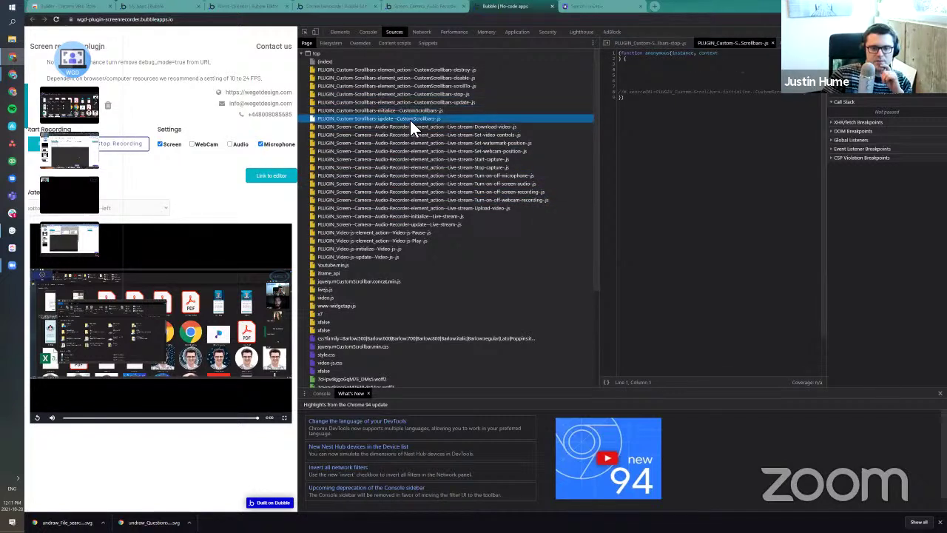
{"action": "left_click", "coordinate": [413, 110]}
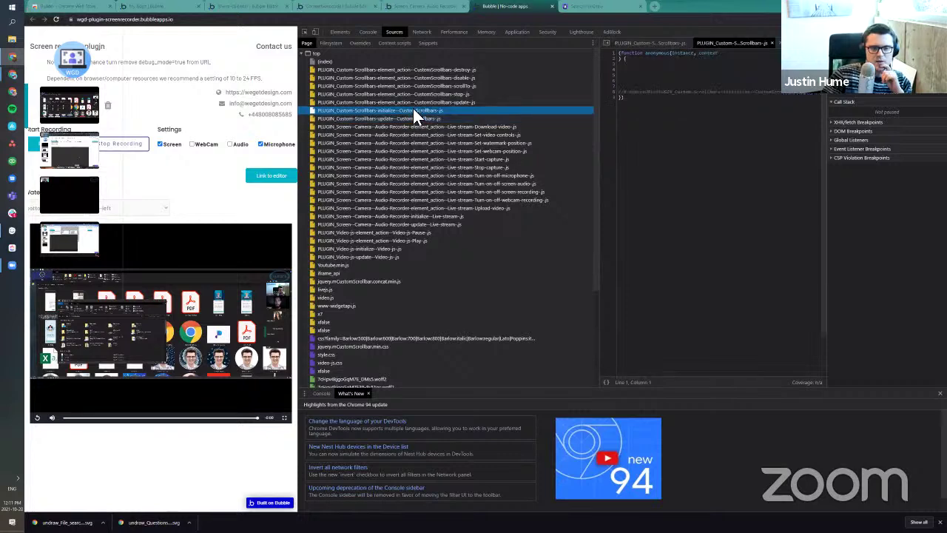
{"action": "left_click", "coordinate": [415, 94]}
{"action": "left_click", "coordinate": [417, 86]}
{"action": "left_click", "coordinate": [417, 78]}
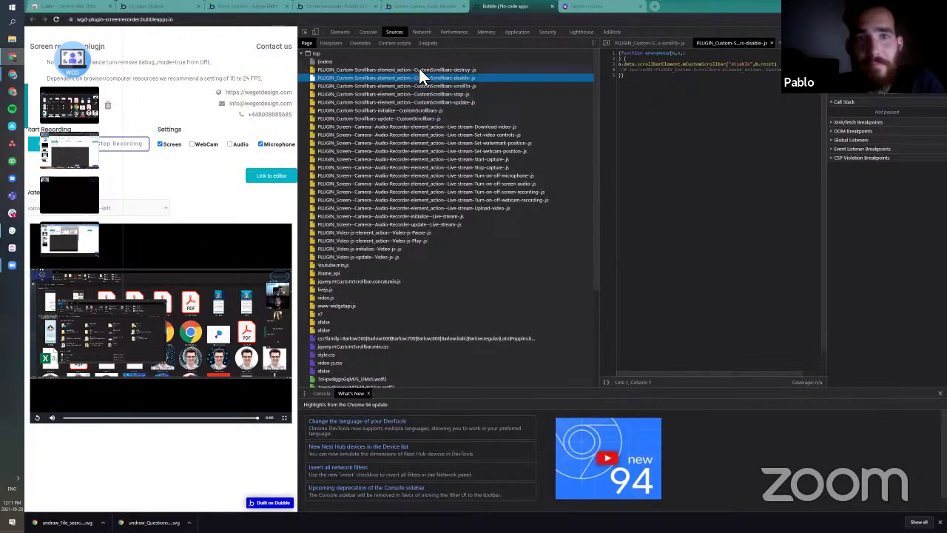
{"action": "left_click", "coordinate": [419, 70]}
{"action": "left_click", "coordinate": [369, 33]}
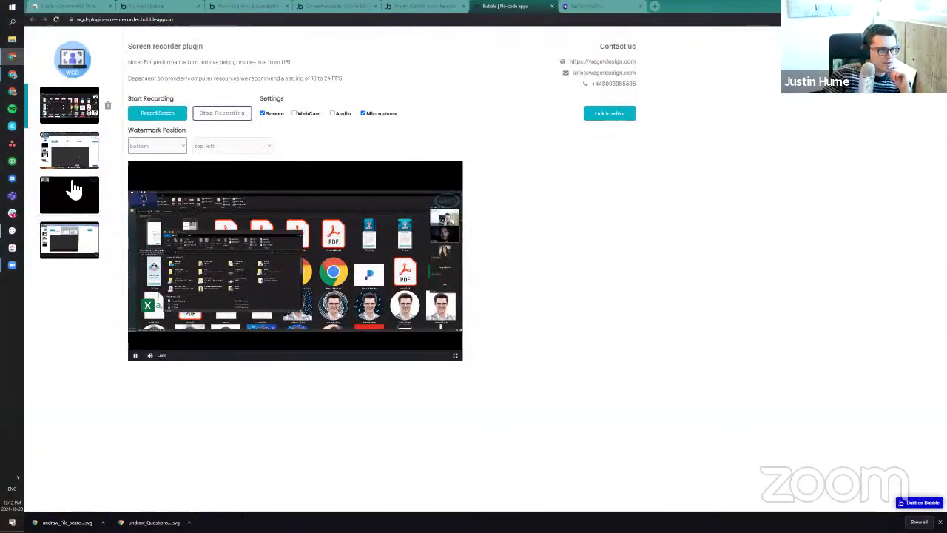
Step: Preview the demo's third, fourth and first saved recordings, and delete the first recording in the list
{"action": "left_click", "coordinate": [74, 196]}
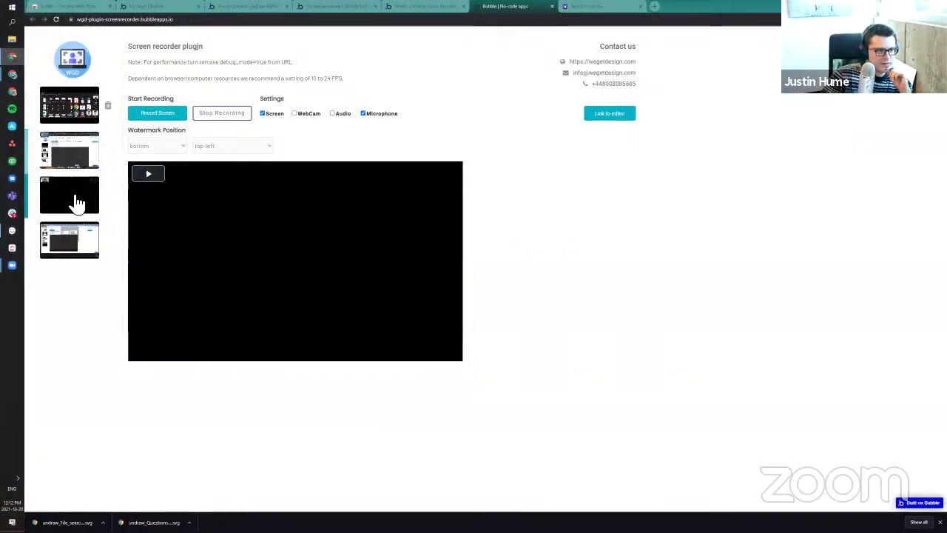
{"action": "left_click", "coordinate": [79, 242]}
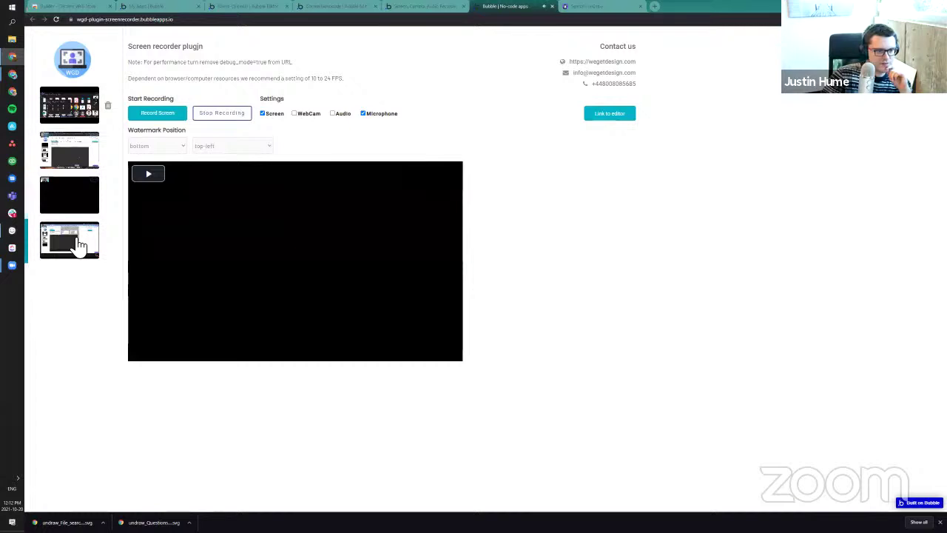
{"action": "left_click", "coordinate": [79, 121]}
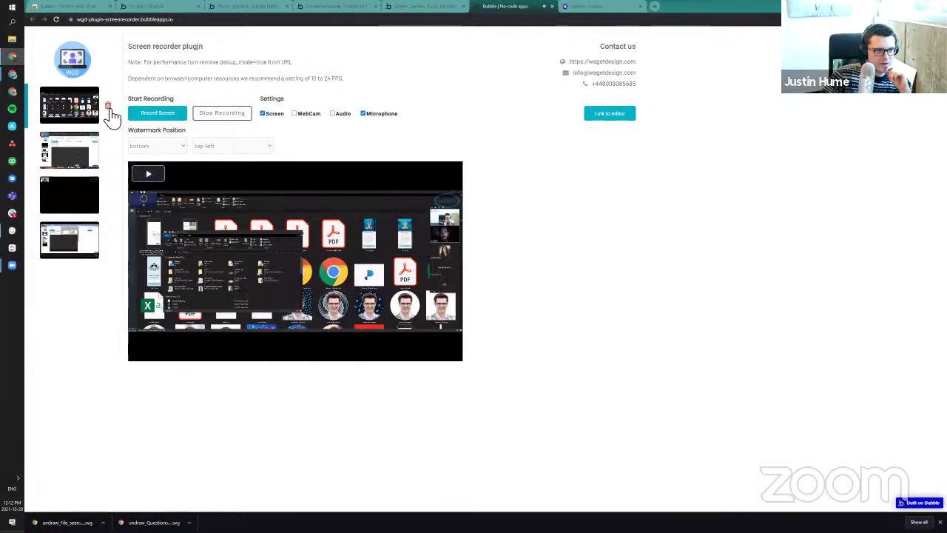
{"action": "left_click", "coordinate": [108, 108]}
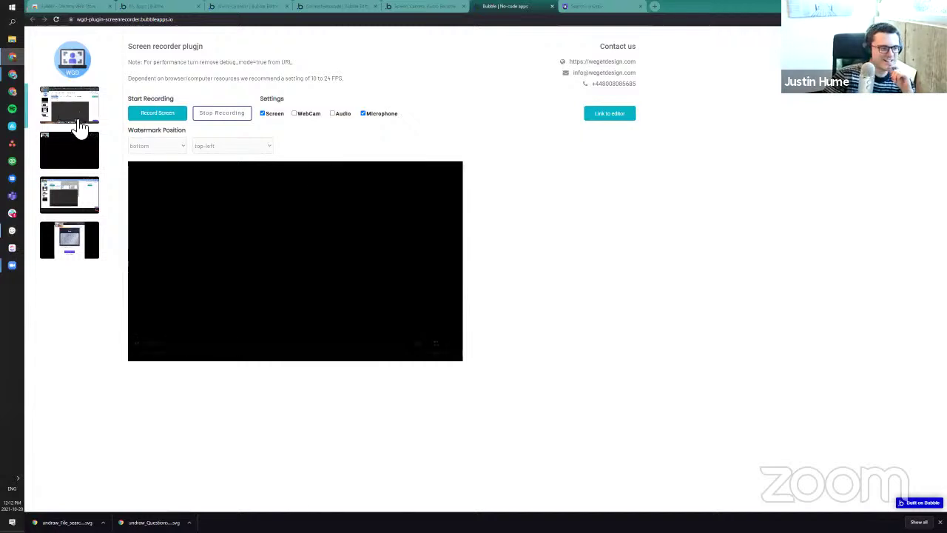
Step: Return to the editor's plugin search and compare the plugins listed for "screen"
{"action": "left_click", "coordinate": [438, 7]}
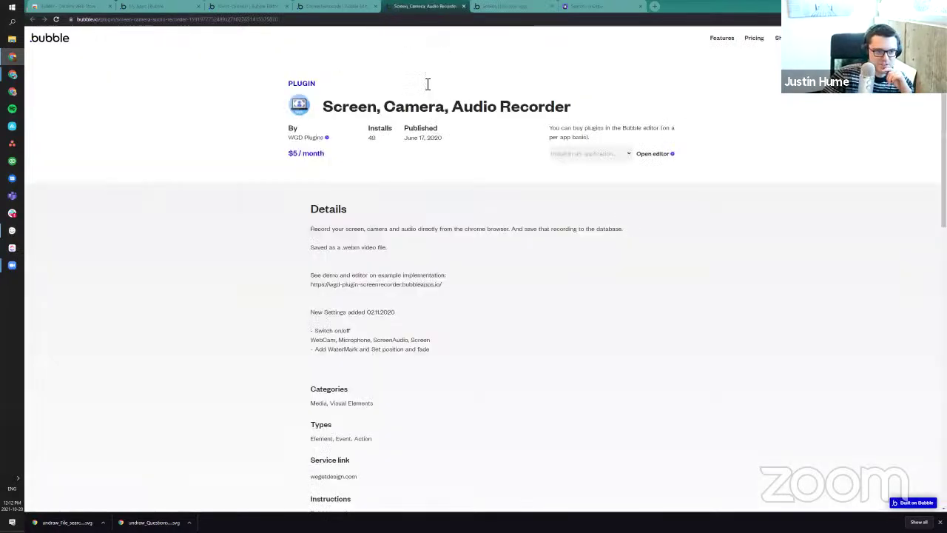
{"action": "left_click", "coordinate": [323, 7]}
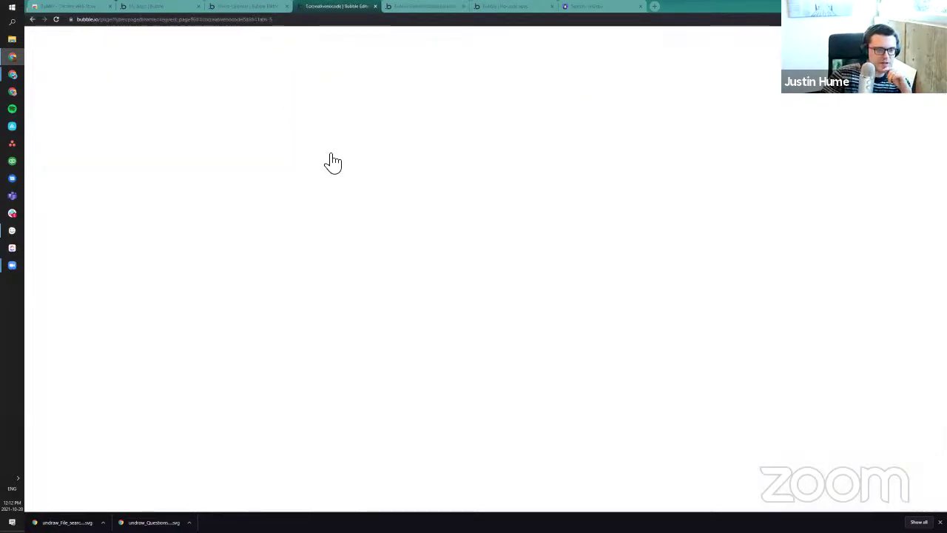
{"action": "scroll", "coordinate": [477, 139], "scroll_direction": "up", "scroll_amount": 1}
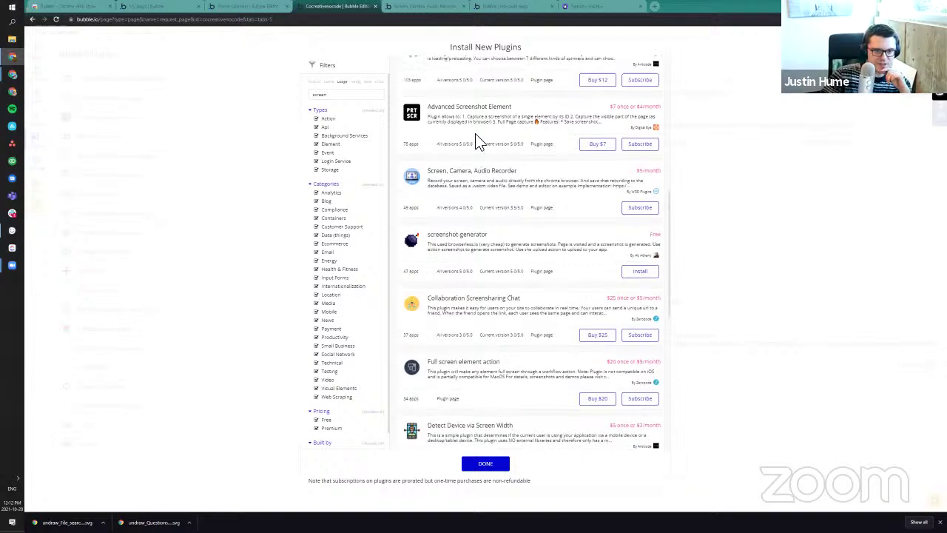
{"action": "scroll", "coordinate": [478, 196], "scroll_direction": "down", "scroll_amount": 4}
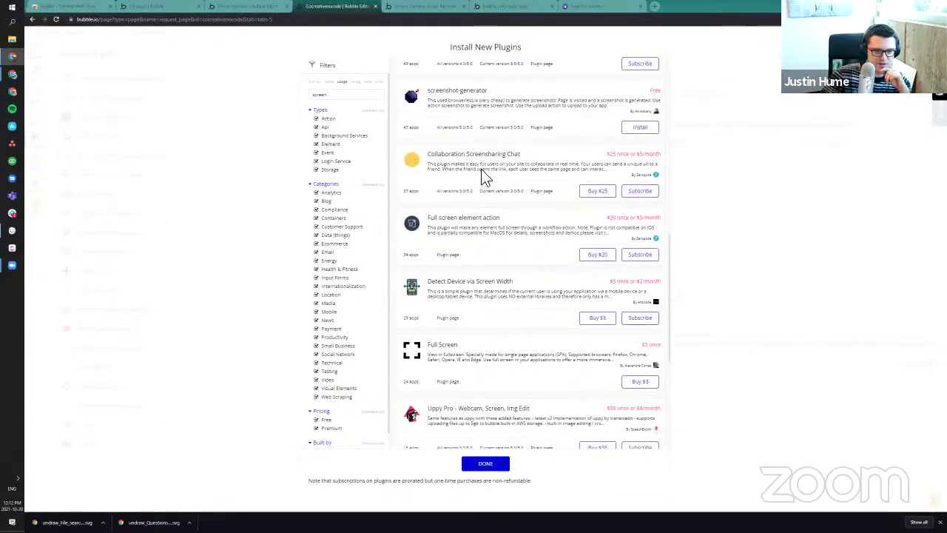
{"action": "scroll", "coordinate": [483, 173], "scroll_direction": "down", "scroll_amount": 4}
{"action": "scroll", "coordinate": [476, 169], "scroll_direction": "down", "scroll_amount": 4}
{"action": "scroll", "coordinate": [476, 280], "scroll_direction": "up", "scroll_amount": 12}
{"action": "scroll", "coordinate": [496, 296], "scroll_direction": "up", "scroll_amount": 7}
{"action": "scroll", "coordinate": [500, 297], "scroll_direction": "down", "scroll_amount": 7}
{"action": "scroll", "coordinate": [581, 192], "scroll_direction": "down", "scroll_amount": 1}
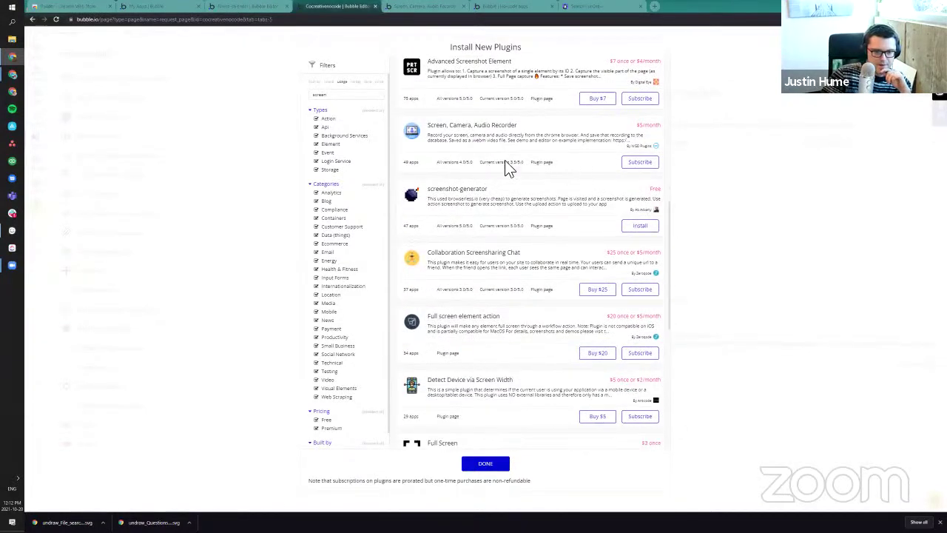
Step: Open the contributor profile of WGD Plugins and look through its templates
{"action": "left_click", "coordinate": [655, 146]}
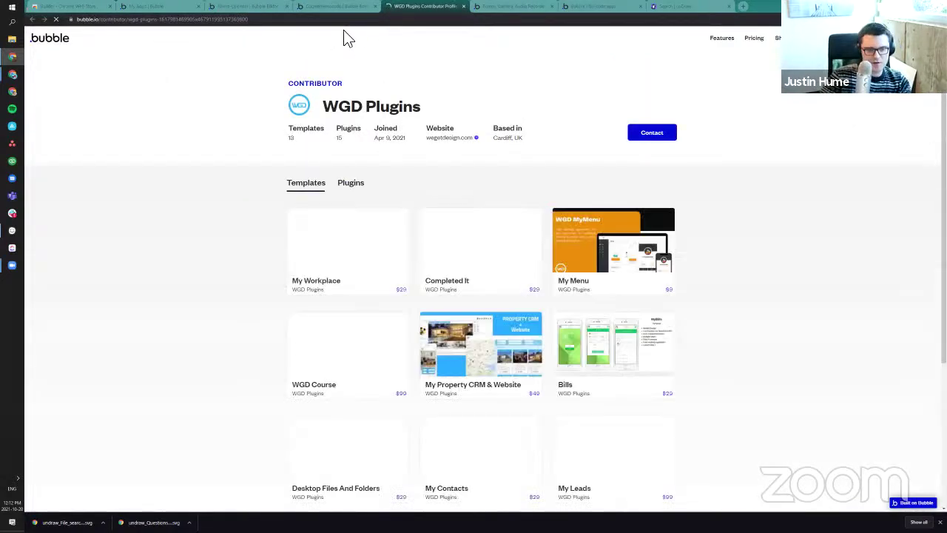
{"action": "scroll", "coordinate": [223, 290], "scroll_direction": "down", "scroll_amount": 3}
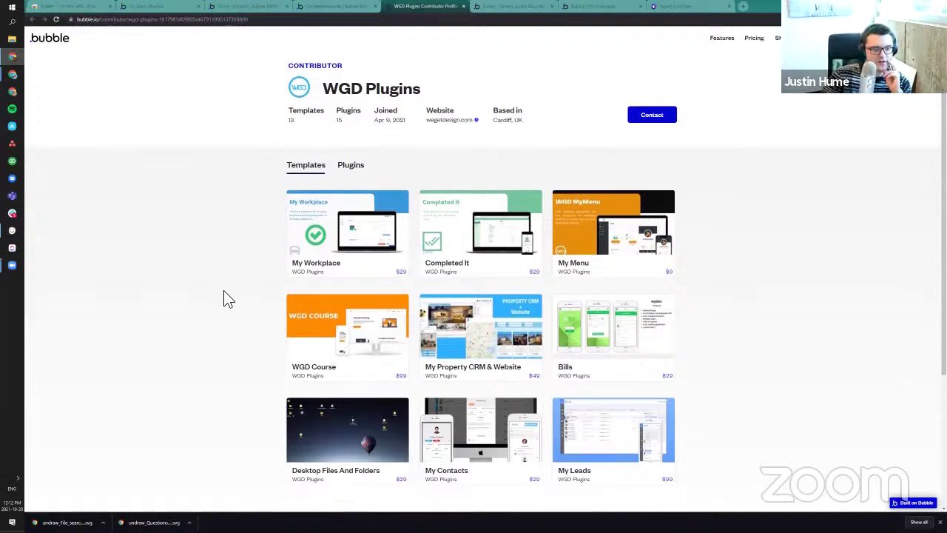
{"action": "scroll", "coordinate": [224, 292], "scroll_direction": "down", "scroll_amount": 4}
{"action": "scroll", "coordinate": [224, 292], "scroll_direction": "up", "scroll_amount": 4}
Step: Subscribe to the $5/month Screen, Camera, Audio Recorder plugin in the editor, confirm the purchase and close the plugin installer
{"action": "left_click", "coordinate": [347, 8]}
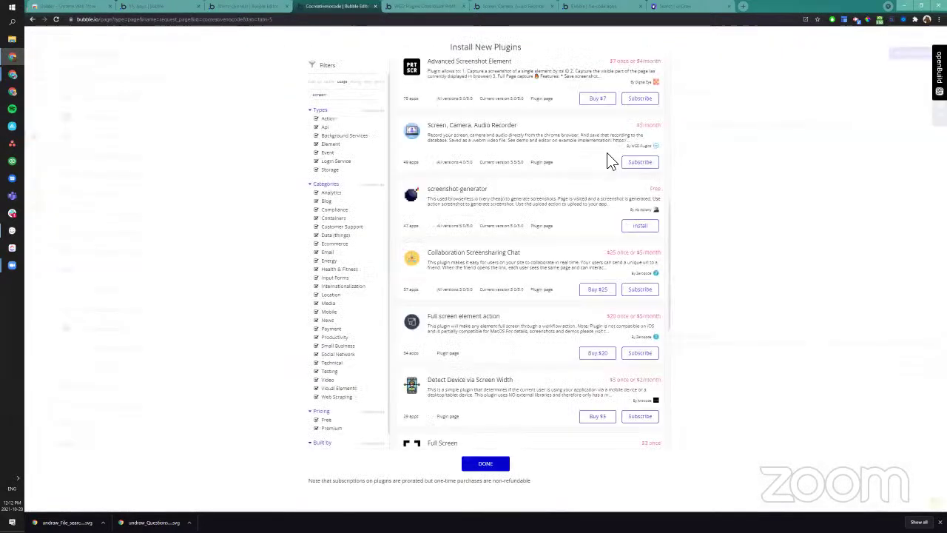
{"action": "scroll", "coordinate": [531, 207], "scroll_direction": "up", "scroll_amount": 3}
{"action": "scroll", "coordinate": [609, 259], "scroll_direction": "down", "scroll_amount": 3}
{"action": "scroll", "coordinate": [551, 239], "scroll_direction": "up", "scroll_amount": 3}
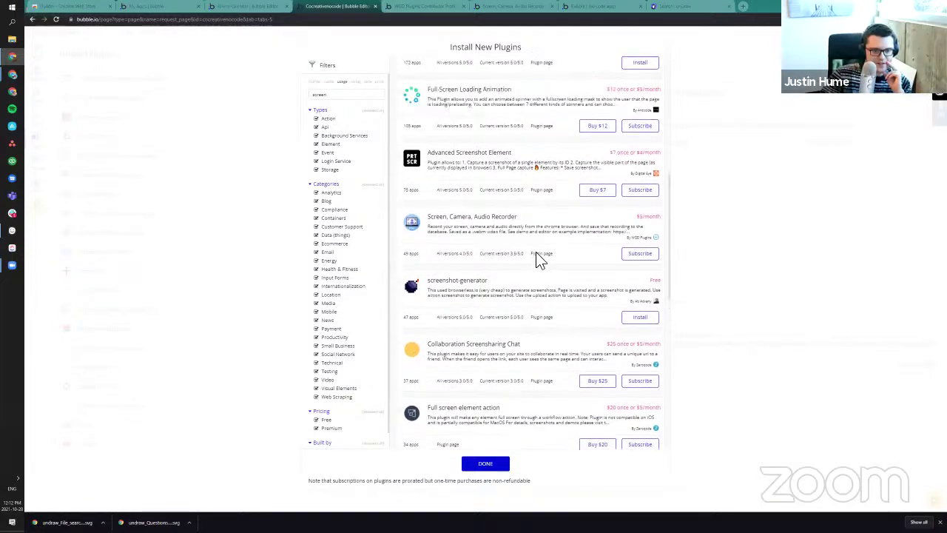
{"action": "left_click", "coordinate": [639, 347]}
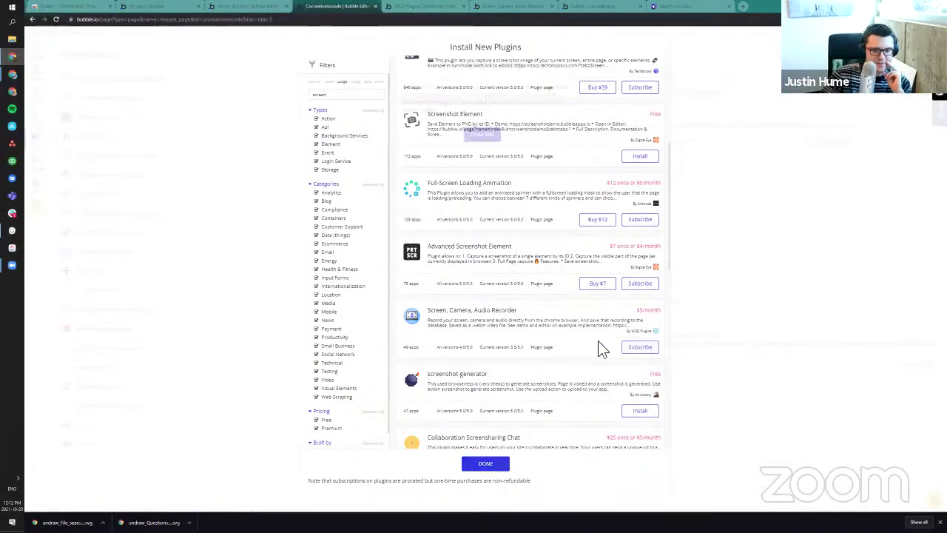
{"action": "left_click", "coordinate": [482, 134]}
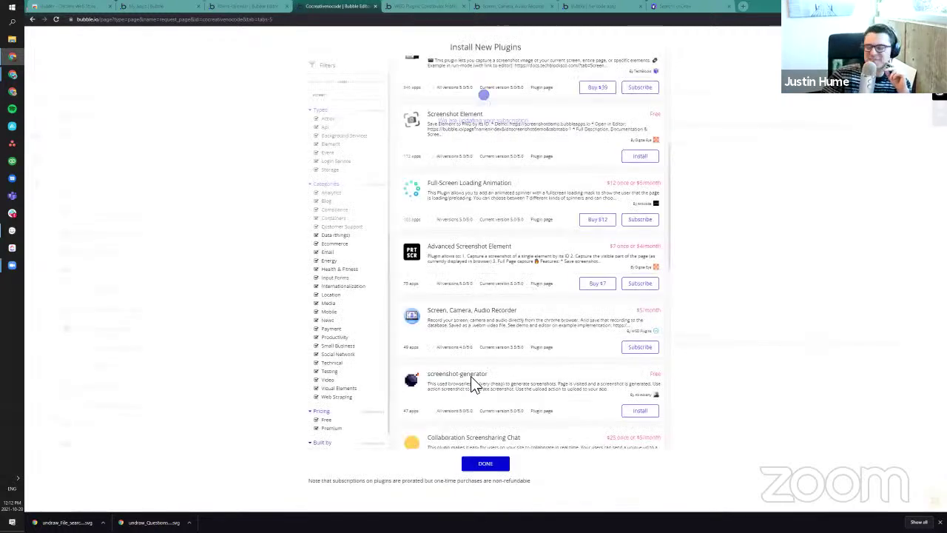
{"action": "left_click", "coordinate": [490, 114]}
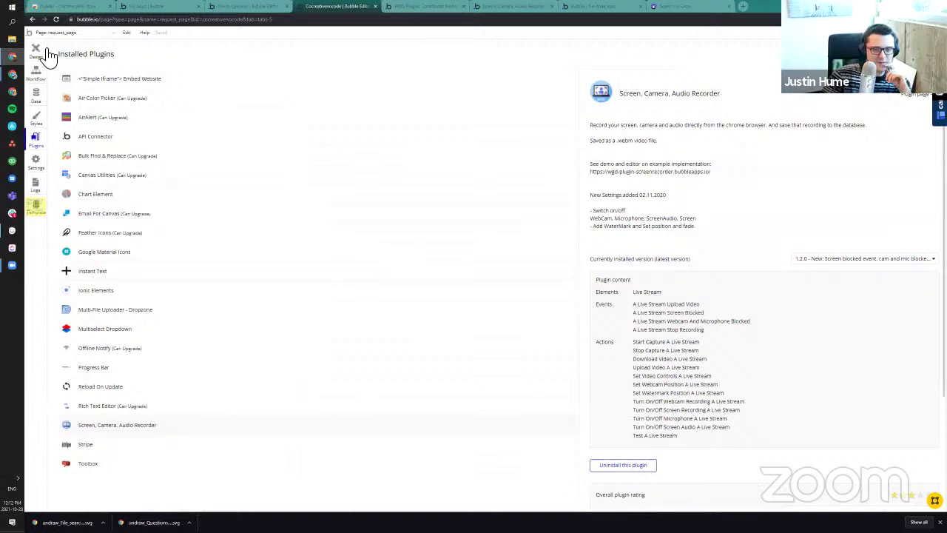
Step: Delete the "Screen Recording" label and the "New York, NY" input from the second field of the request_page form
{"action": "left_click", "coordinate": [41, 49]}
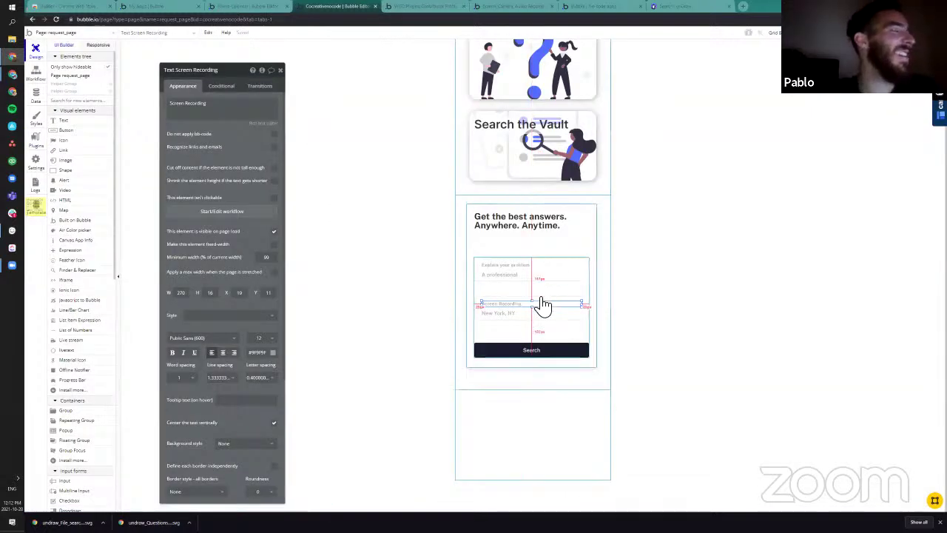
{"action": "left_click", "coordinate": [514, 314]}
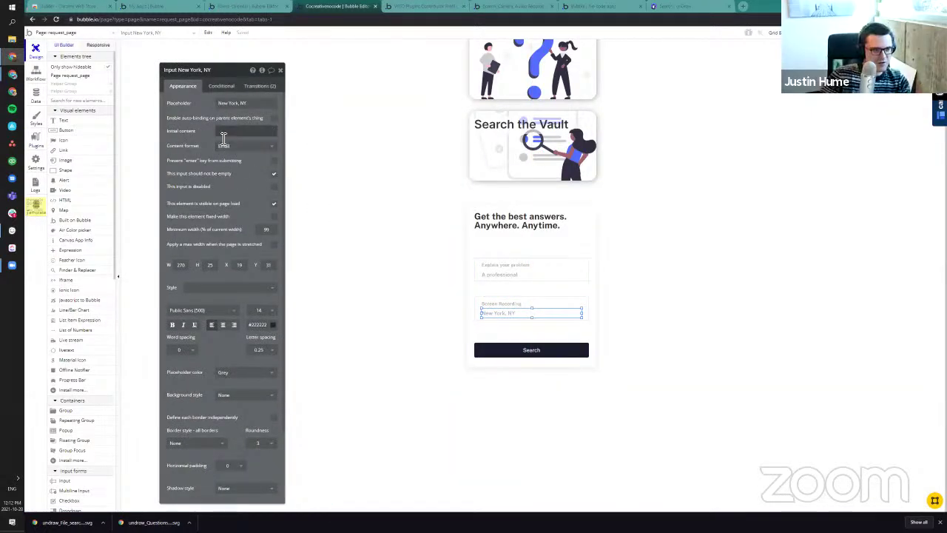
{"action": "left_click", "coordinate": [522, 311]}
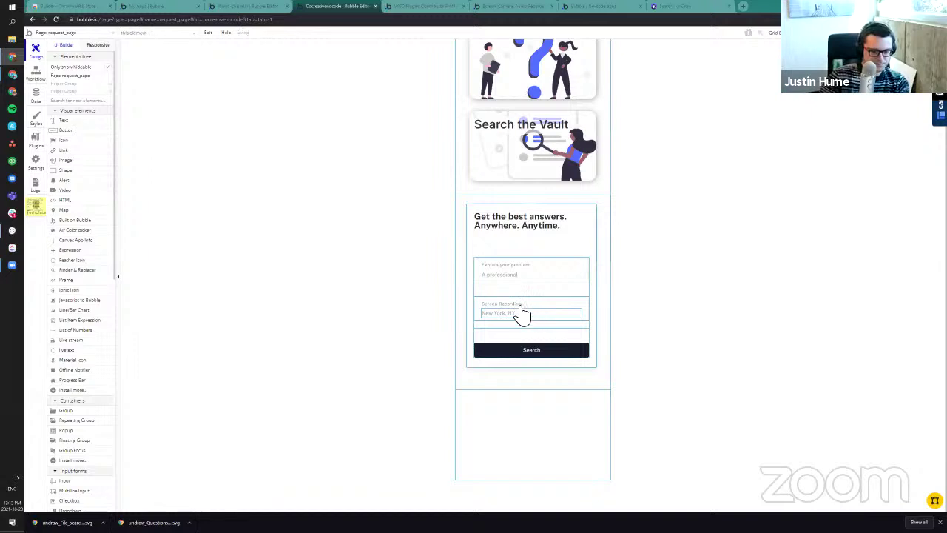
{"action": "left_click", "coordinate": [516, 314]}
{"action": "left_click", "coordinate": [518, 307]}
{"action": "key", "text": "Delete"}
Step: Add a button to the emptied second field group and align it with the group's upper-left corner
{"action": "left_click", "coordinate": [65, 140]}
{"action": "left_click", "coordinate": [485, 304]}
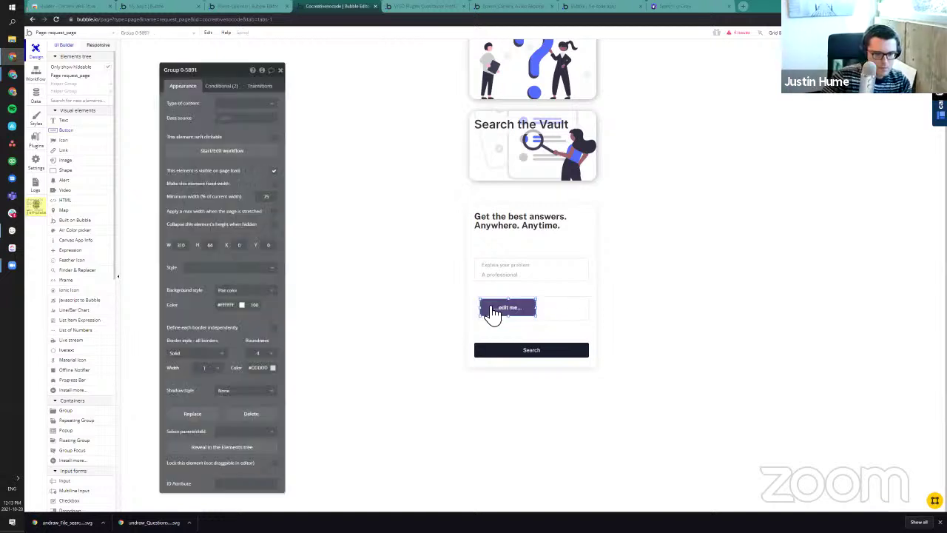
{"action": "left_click", "coordinate": [569, 318]}
{"action": "left_click_drag", "start_coordinate": [507, 306], "coordinate": [524, 297]}
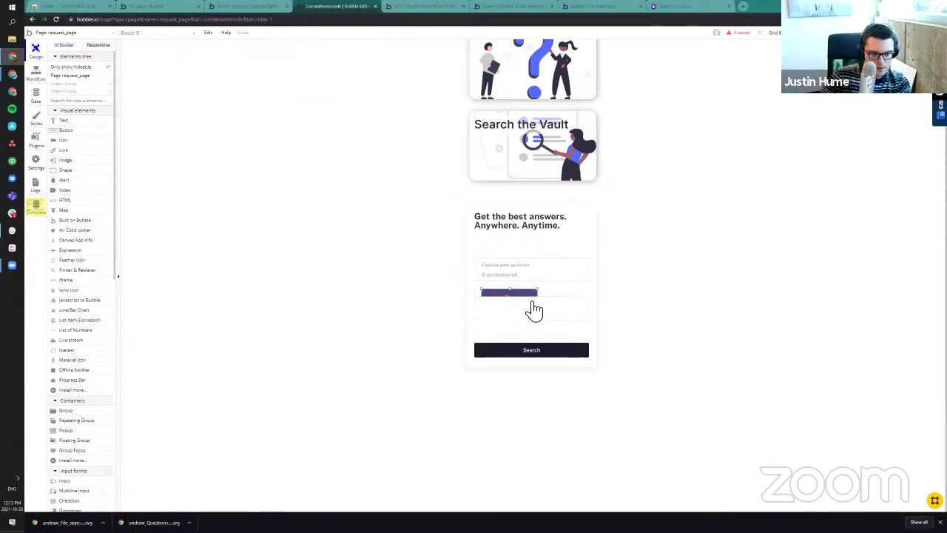
{"action": "left_click_drag", "start_coordinate": [521, 305], "coordinate": [513, 317]}
Step: Label the new button "Record your Screen" and stretch it across the form to about 310 by 52 px
{"action": "left_click", "coordinate": [199, 106]}
{"action": "type", "text": "Record your fi"}
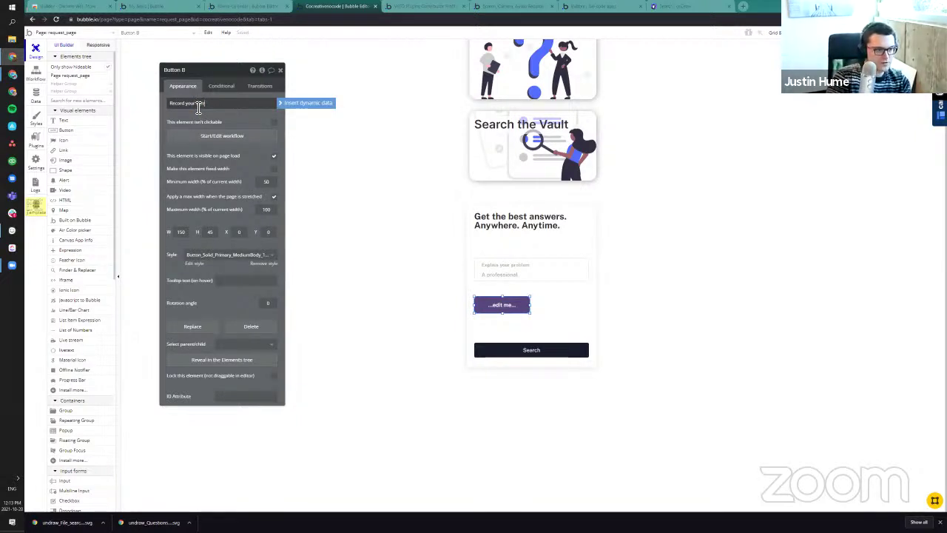
{"action": "left_click_drag", "start_coordinate": [529, 312], "coordinate": [599, 319]}
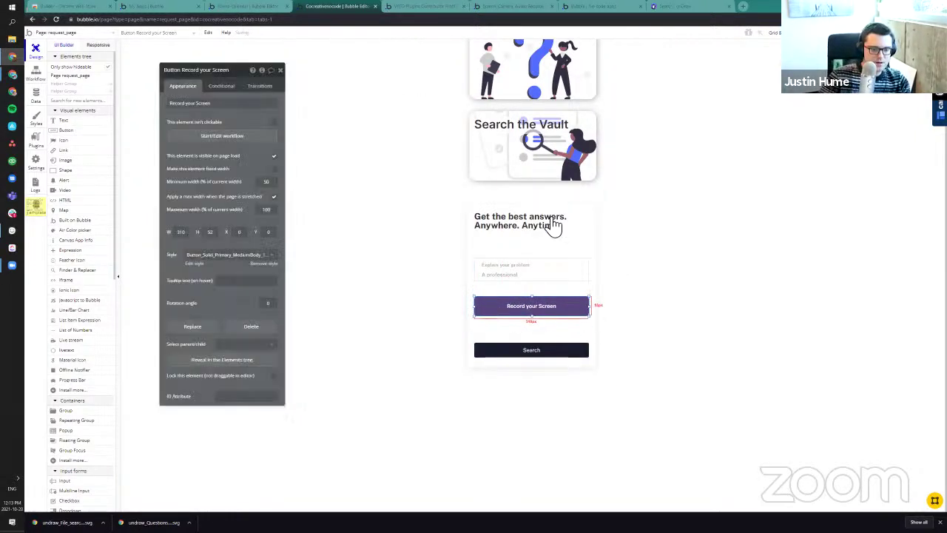
Step: Review the elements, events and actions provided by the installed Screen, Camera, Audio Recorder plugin
{"action": "left_click", "coordinate": [265, 8]}
{"action": "left_click", "coordinate": [324, 9]}
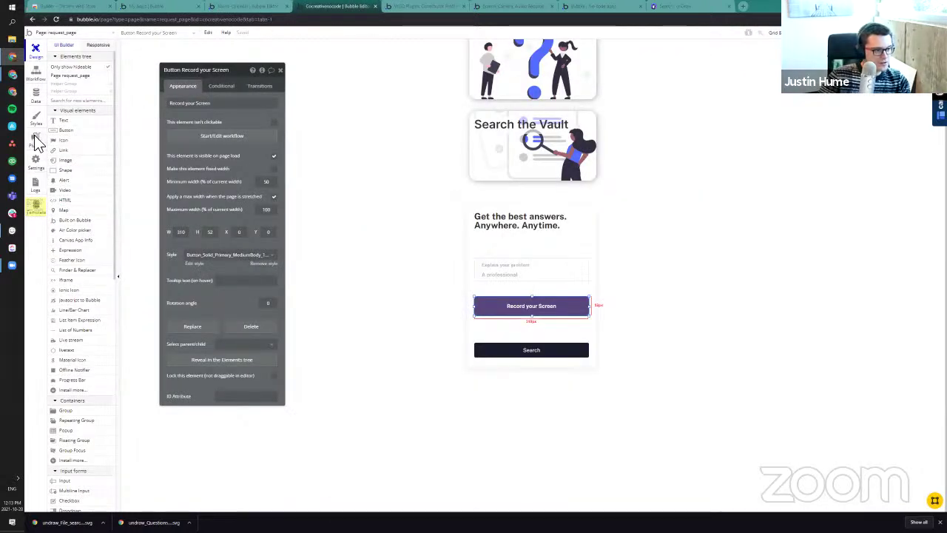
{"action": "left_click", "coordinate": [35, 140]}
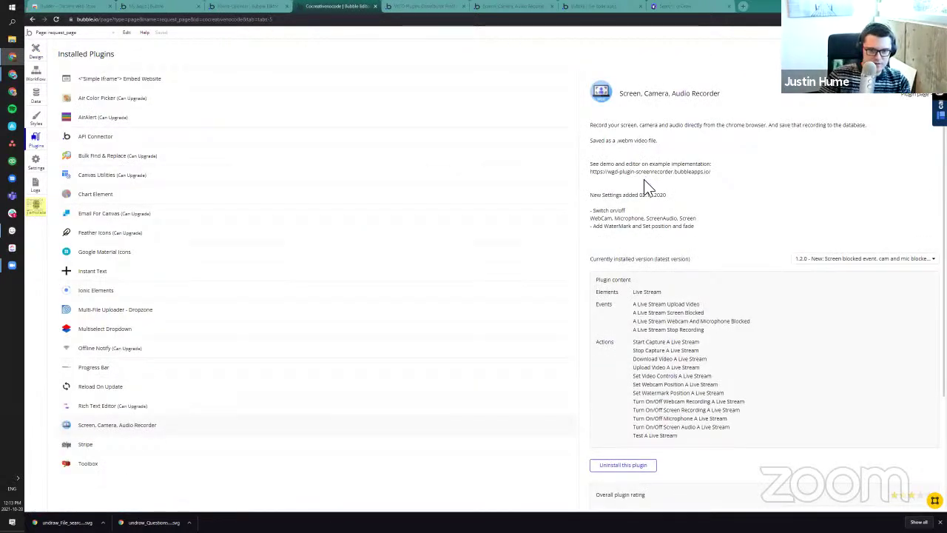
{"action": "scroll", "coordinate": [645, 349], "scroll_direction": "down", "scroll_amount": 2}
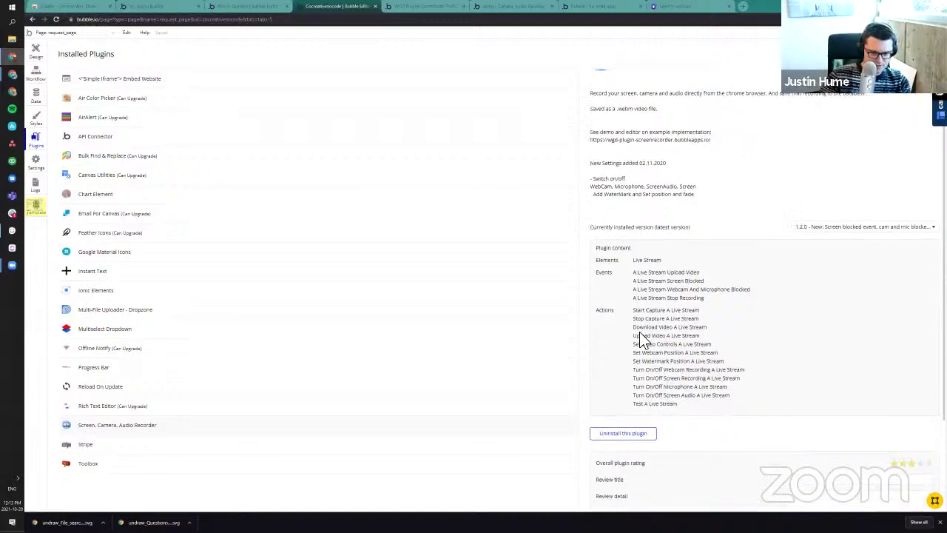
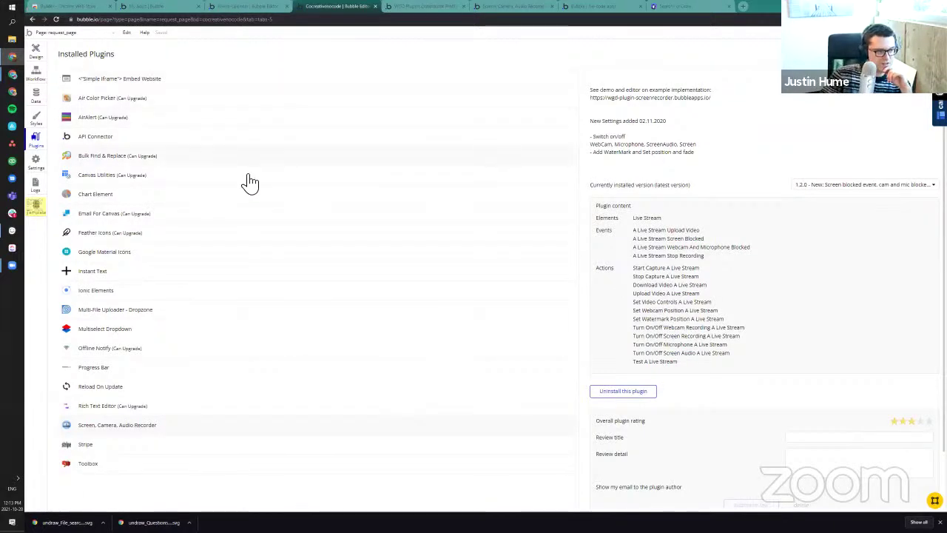
Step: Add a Live stream element of about 73 by 17 px directly below the "Record your Screen" button in the form
{"action": "left_click", "coordinate": [36, 52]}
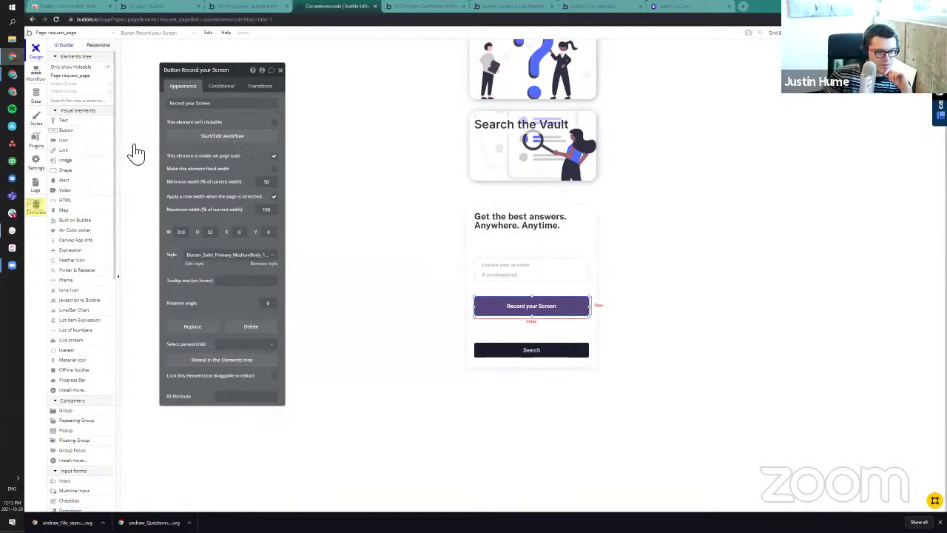
{"action": "scroll", "coordinate": [85, 229], "scroll_direction": "down", "scroll_amount": 1}
{"action": "scroll", "coordinate": [83, 296], "scroll_direction": "down", "scroll_amount": 5}
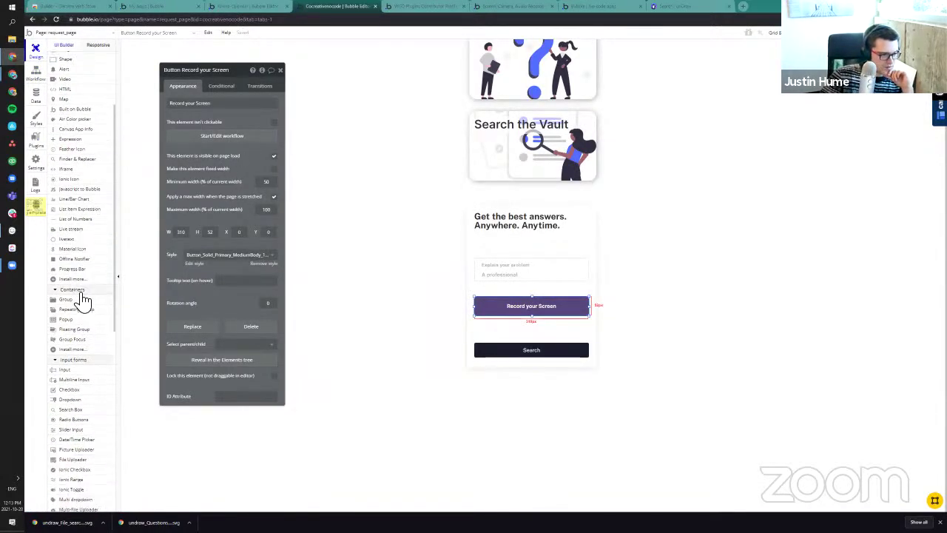
{"action": "scroll", "coordinate": [82, 374], "scroll_direction": "down", "scroll_amount": 5}
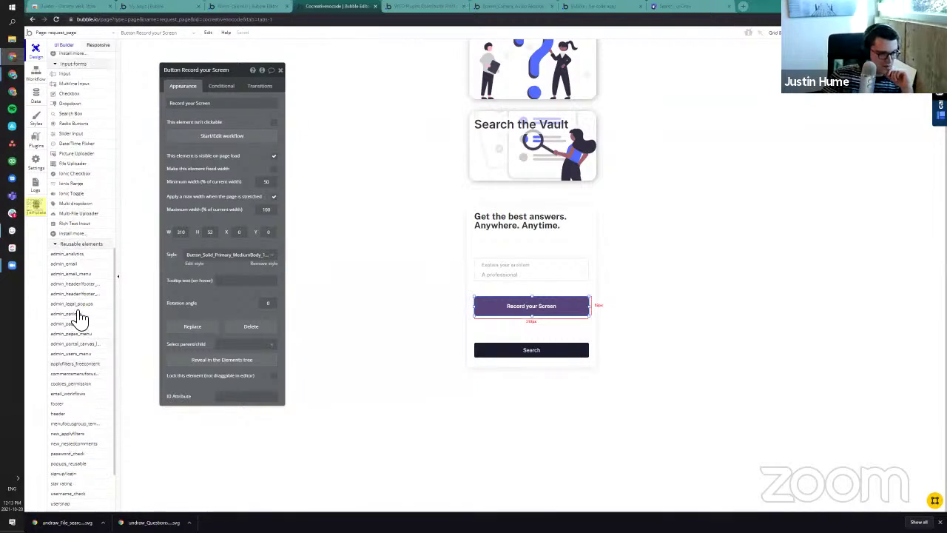
{"action": "scroll", "coordinate": [83, 281], "scroll_direction": "up", "scroll_amount": 5}
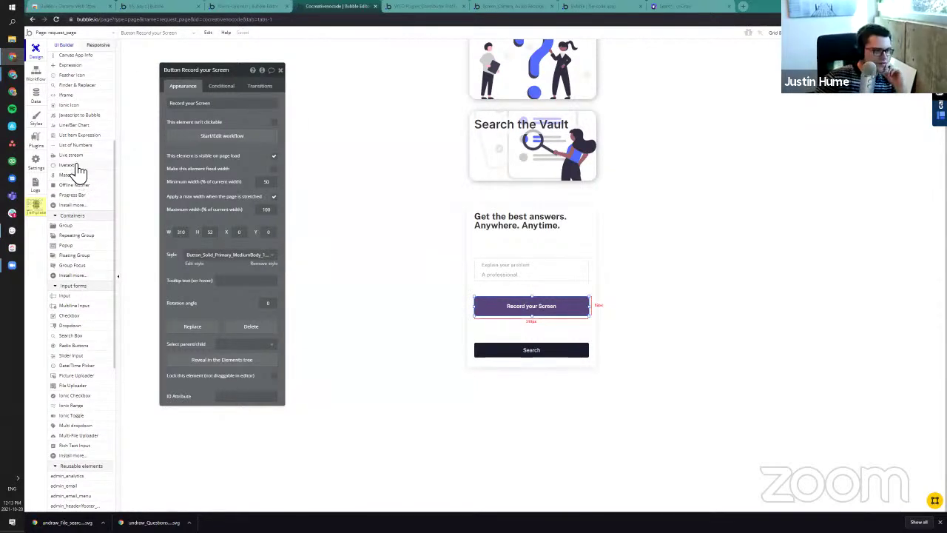
{"action": "left_click", "coordinate": [72, 156]}
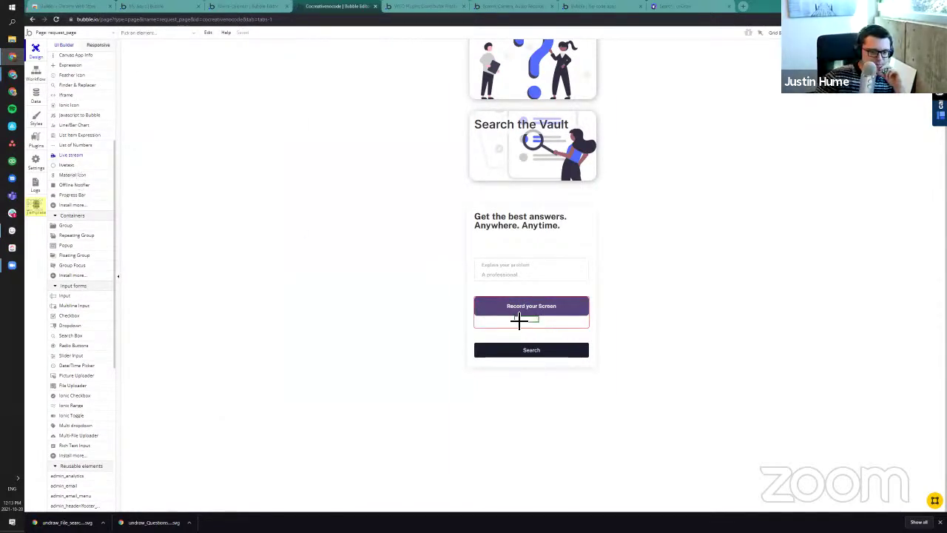
{"action": "left_click_drag", "start_coordinate": [514, 315], "coordinate": [542, 324]}
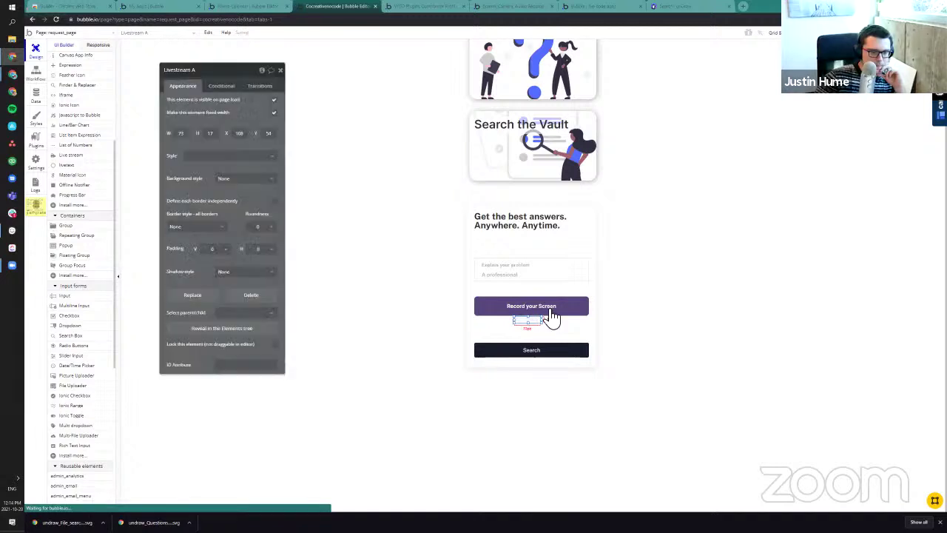
Step: Create a click workflow for the "Record your Screen" button with a Start capture action targeting Livestream A
{"action": "left_click", "coordinate": [551, 315]}
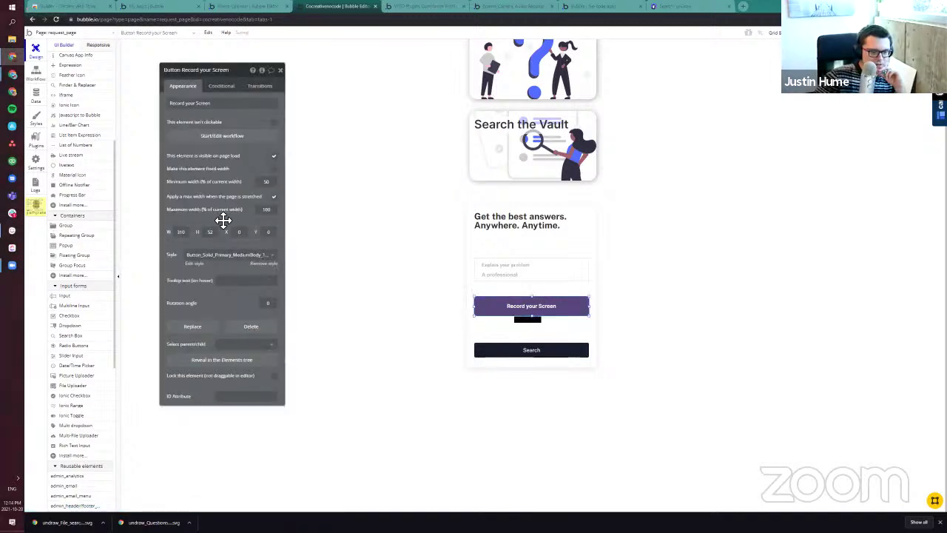
{"action": "left_click", "coordinate": [222, 139]}
{"action": "left_click", "coordinate": [108, 127]}
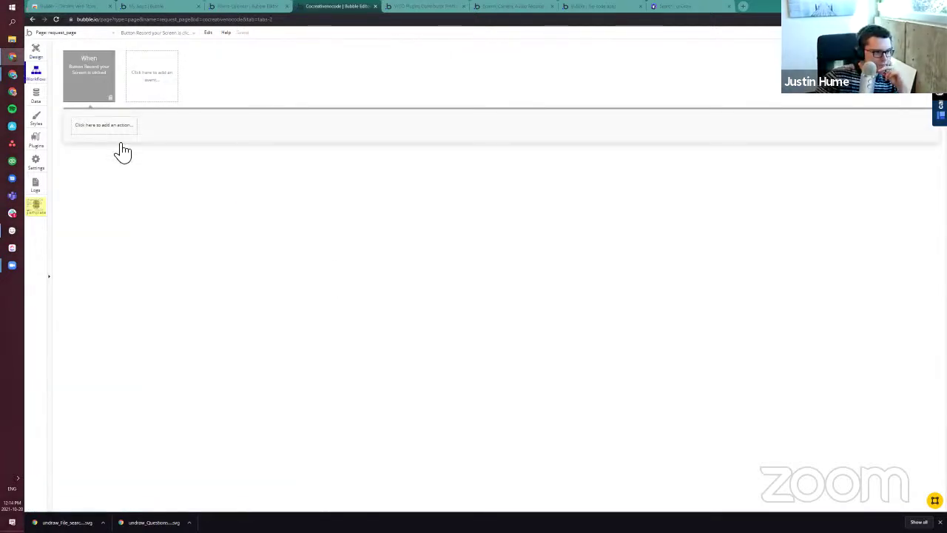
{"action": "mouse_move", "coordinate": [99, 238]}
{"action": "scroll", "coordinate": [190, 212], "scroll_direction": "down", "scroll_amount": 3}
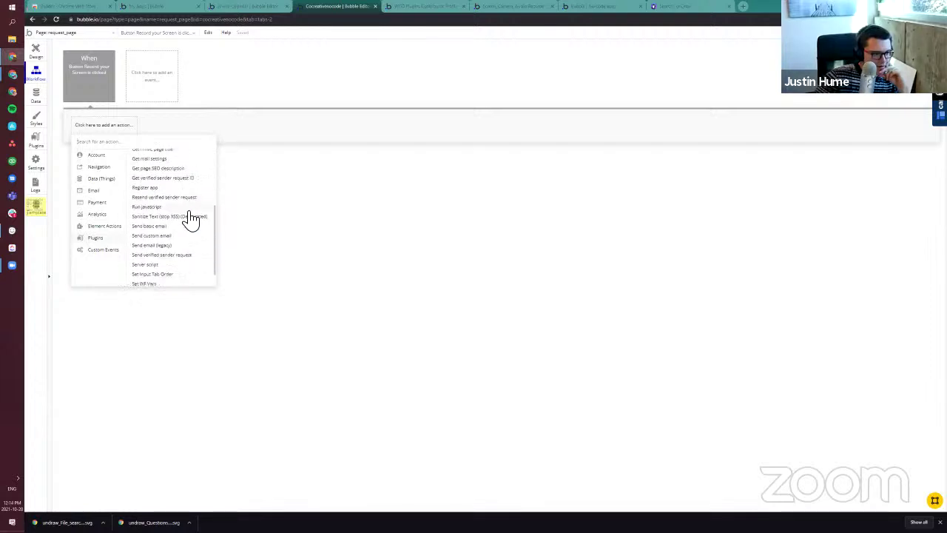
{"action": "scroll", "coordinate": [182, 264], "scroll_direction": "up", "scroll_amount": 5}
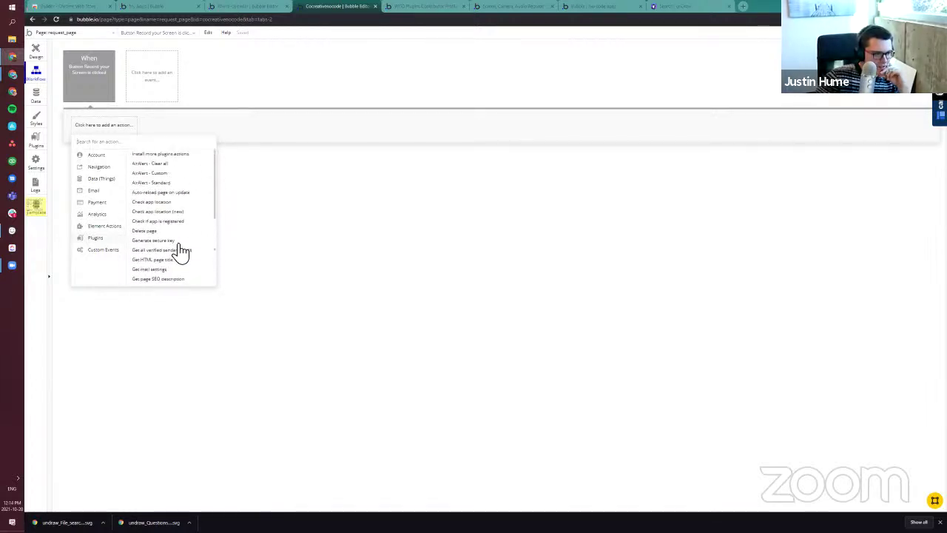
{"action": "scroll", "coordinate": [172, 222], "scroll_direction": "down", "scroll_amount": 5}
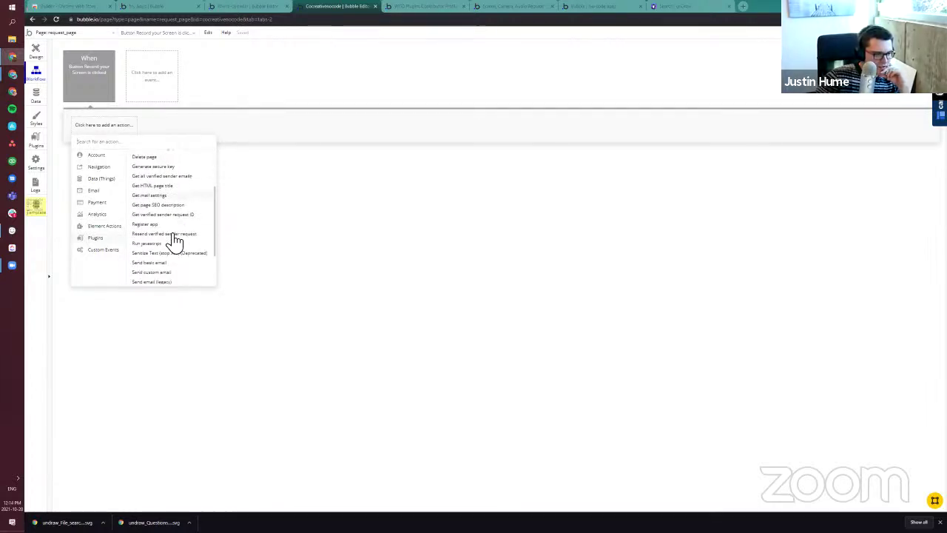
{"action": "scroll", "coordinate": [178, 254], "scroll_direction": "down", "scroll_amount": 1}
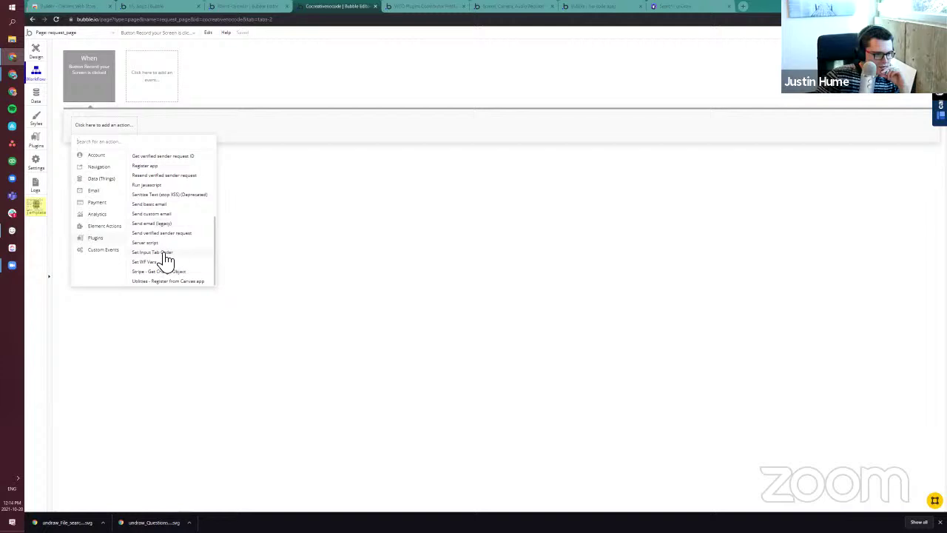
{"action": "type", "text": "start"}
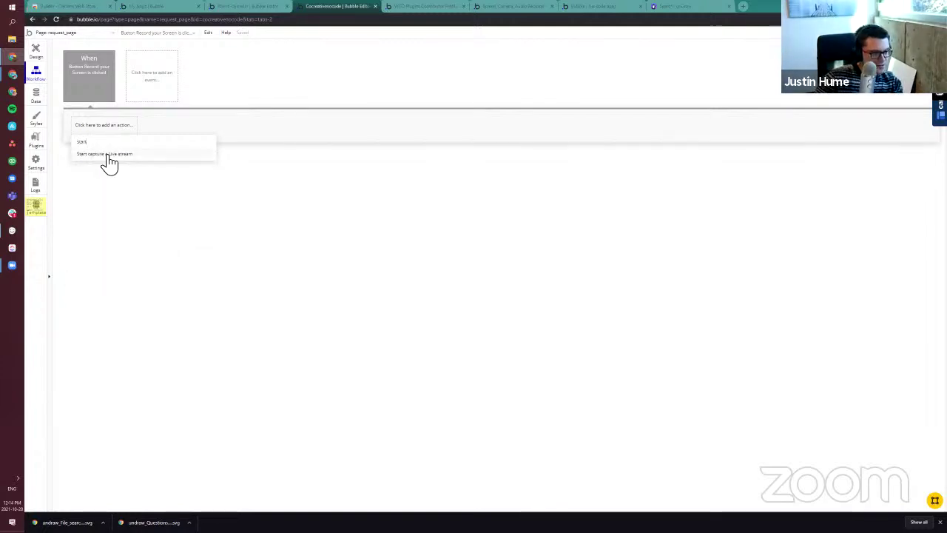
{"action": "left_click", "coordinate": [111, 156]}
{"action": "left_click", "coordinate": [259, 89]}
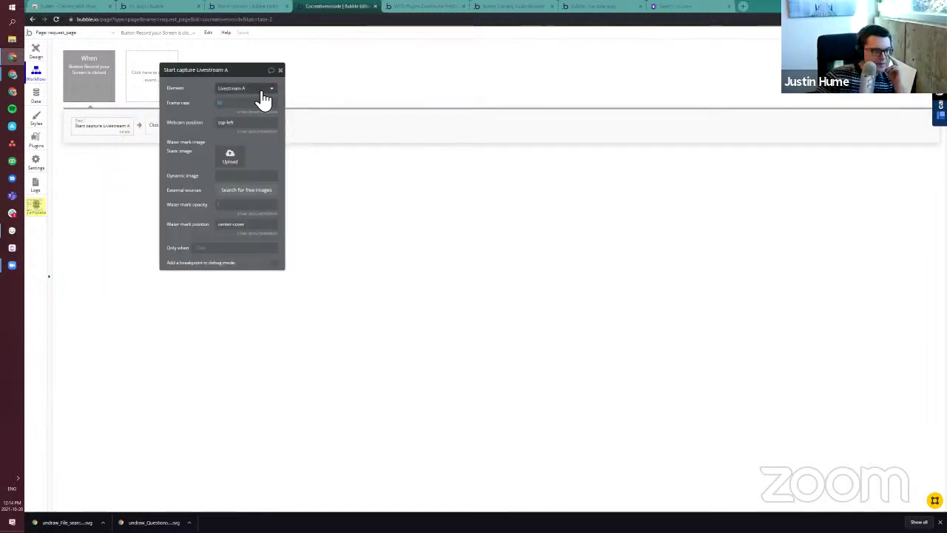
{"action": "left_click", "coordinate": [252, 98]}
Step: Examine the webcam position options and the watermark image settings of the Start capture action
{"action": "left_click", "coordinate": [235, 126]}
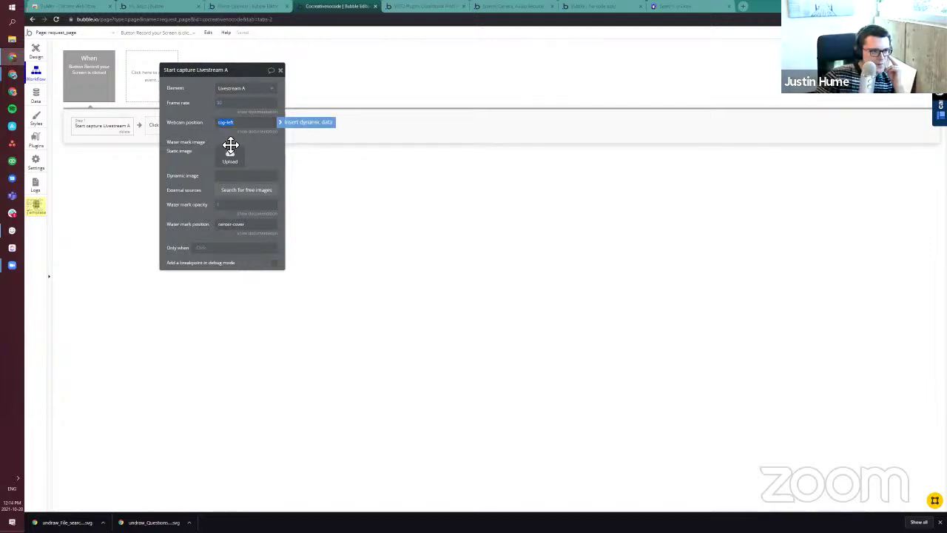
{"action": "left_click", "coordinate": [255, 131]}
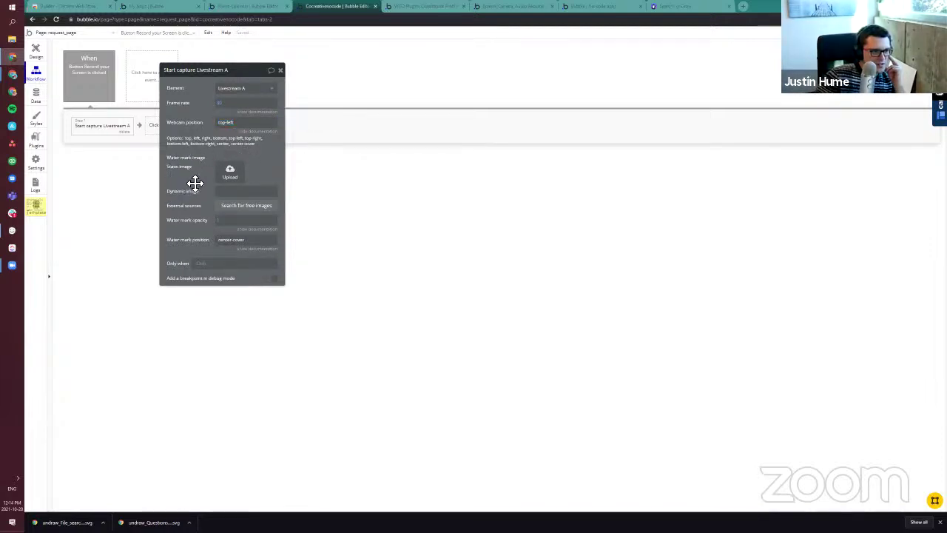
{"action": "left_click_drag", "start_coordinate": [194, 185], "coordinate": [200, 185]}
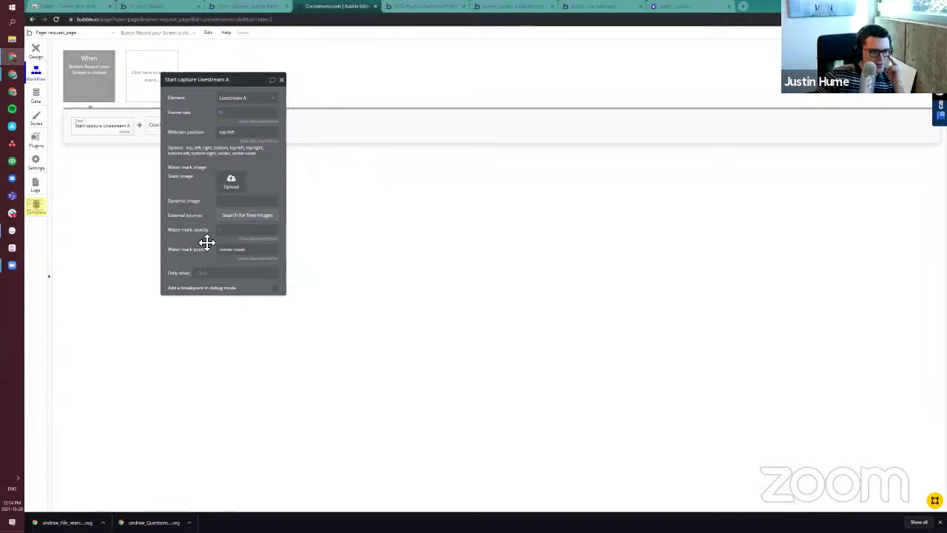
{"action": "left_click", "coordinate": [232, 185]}
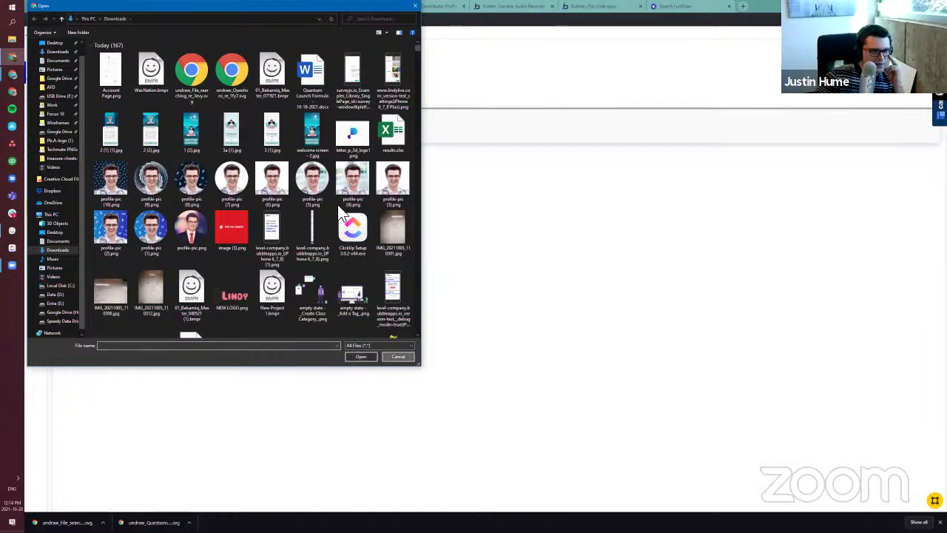
{"action": "left_click", "coordinate": [398, 355]}
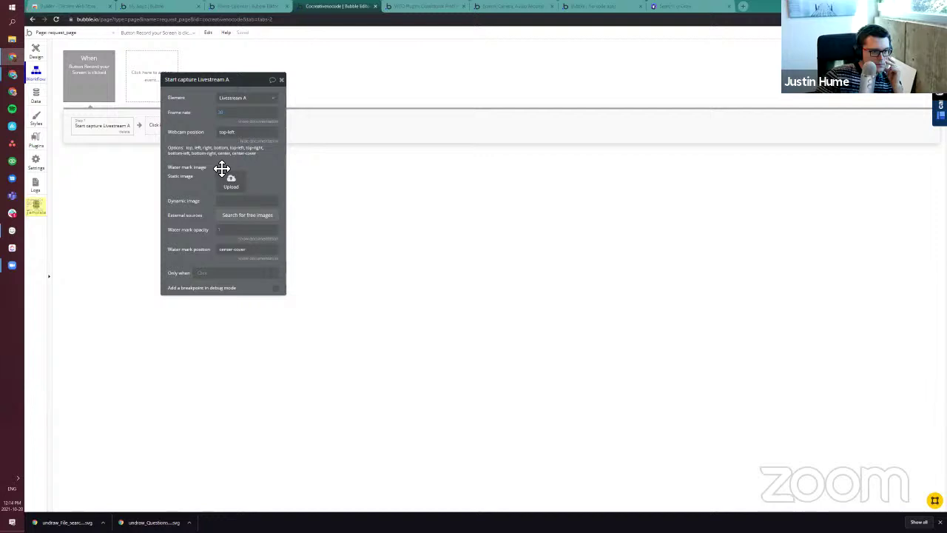
{"action": "left_click", "coordinate": [235, 133]}
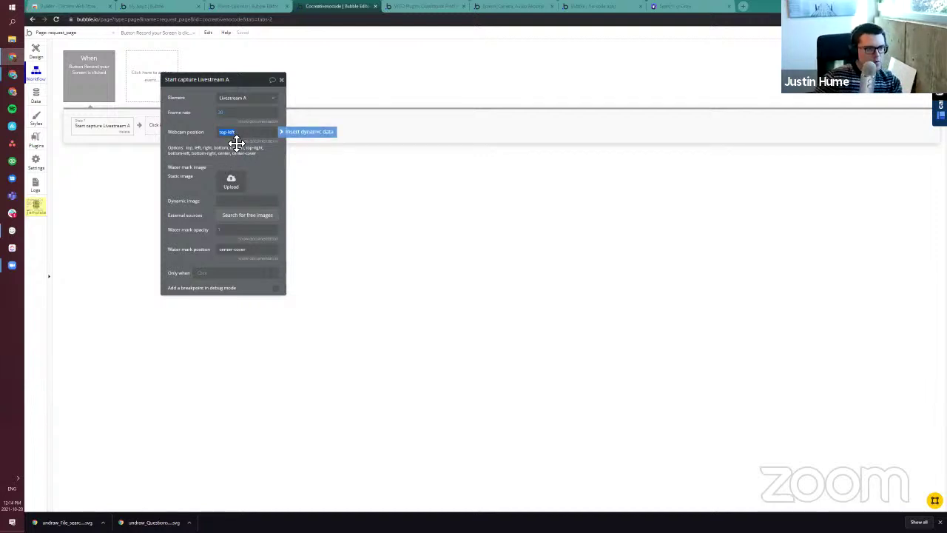
{"action": "left_click_drag", "start_coordinate": [198, 148], "coordinate": [239, 237]}
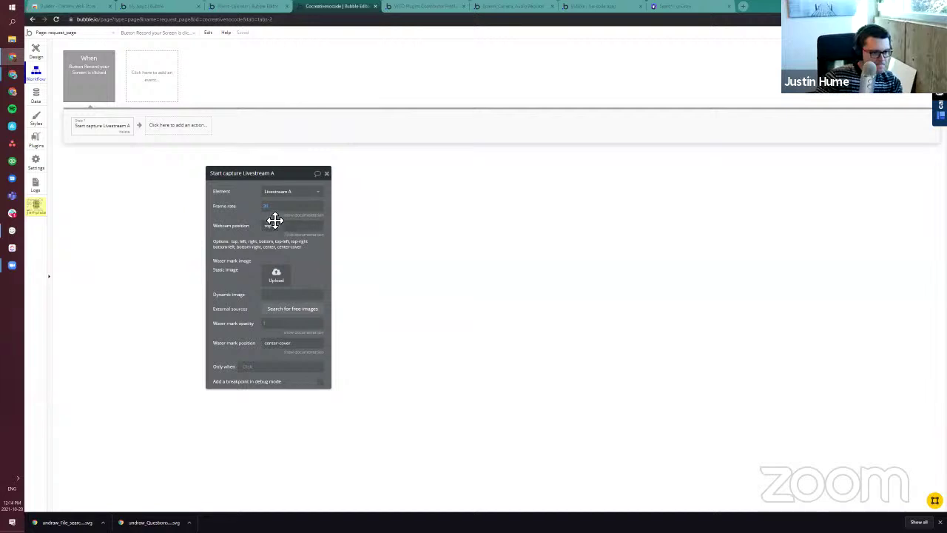
{"action": "left_click", "coordinate": [157, 127]}
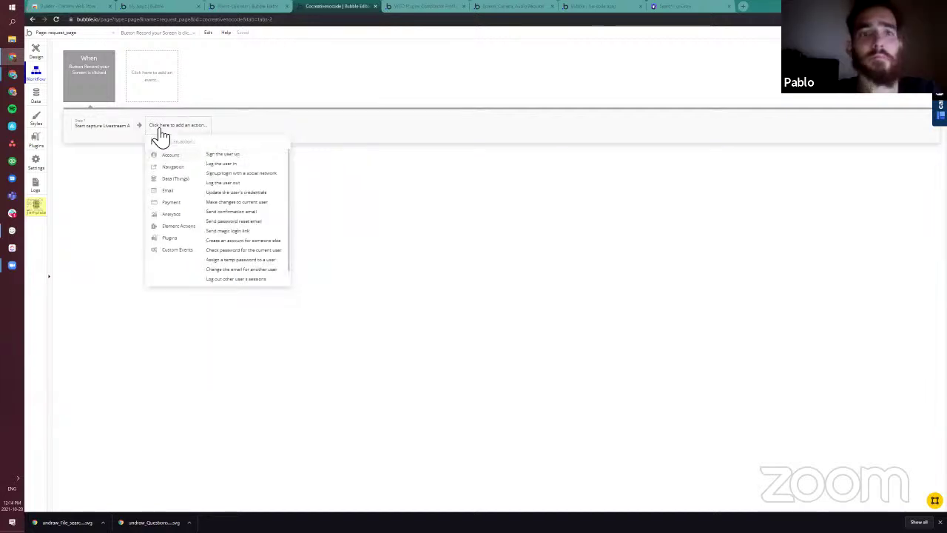
{"action": "left_click", "coordinate": [122, 170]}
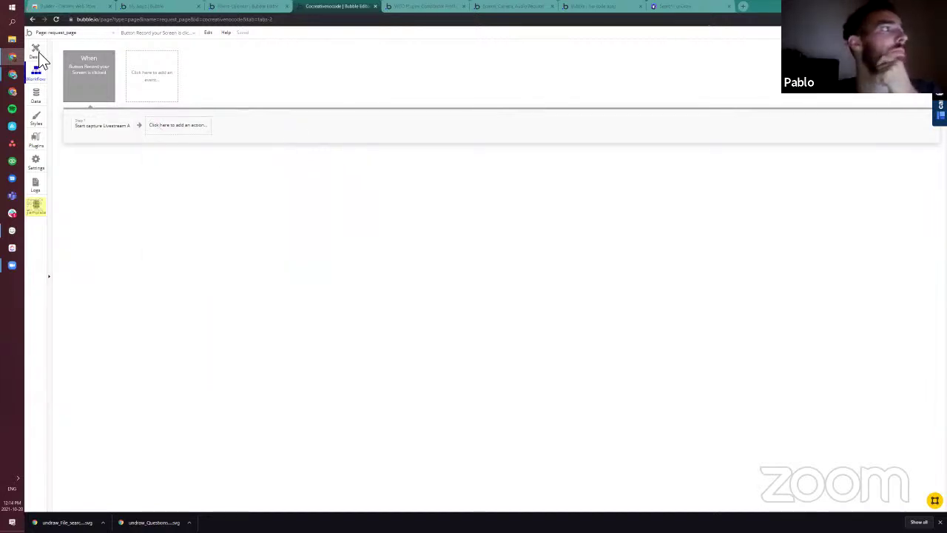
Step: Preview the request page and test the Record your Screen button, cancelling the screen-sharing request
{"action": "left_click", "coordinate": [39, 54]}
{"action": "left_click", "coordinate": [917, 32]}
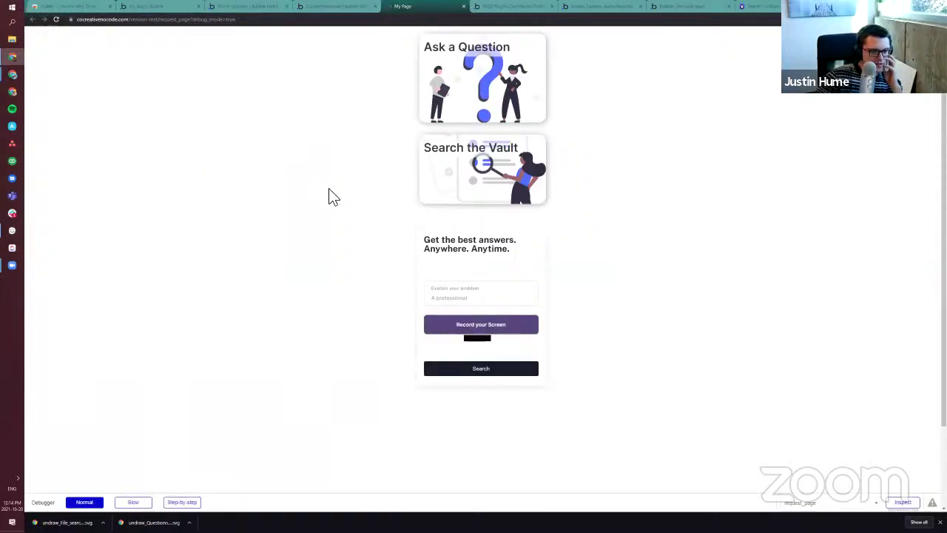
{"action": "left_click", "coordinate": [508, 334]}
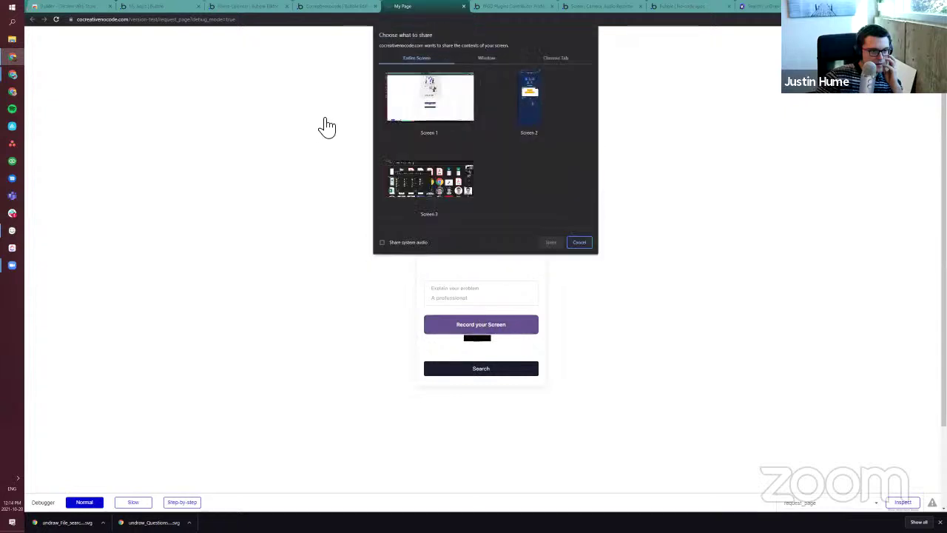
{"action": "left_click", "coordinate": [577, 243]}
{"action": "left_click", "coordinate": [144, 71]}
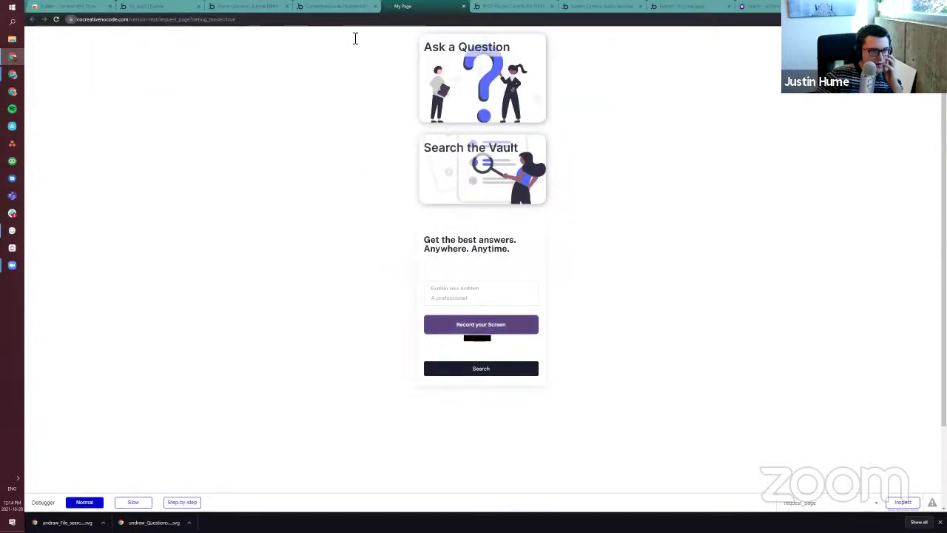
Step: Check the preview page's camera and microphone permissions, keeping access allowed
{"action": "left_click", "coordinate": [330, 8]}
{"action": "left_click", "coordinate": [425, 7]}
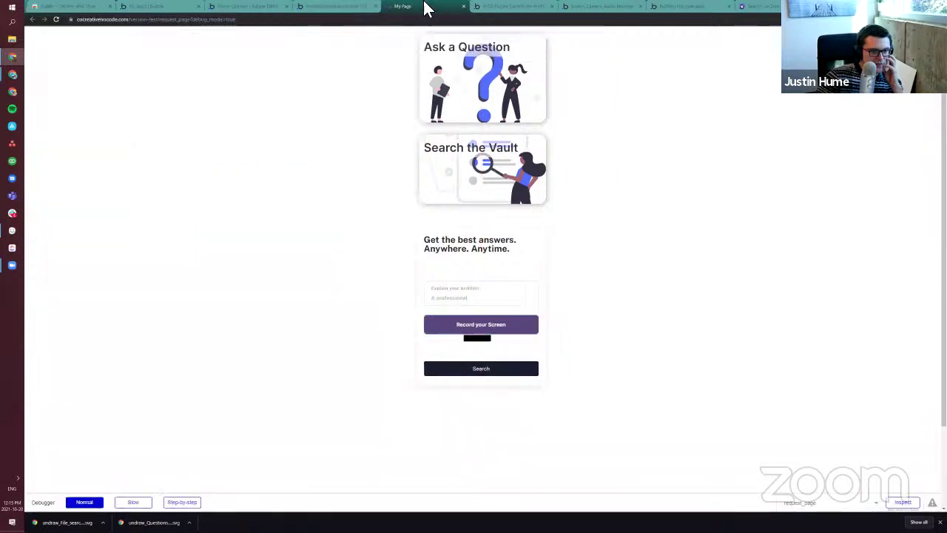
{"action": "left_click", "coordinate": [747, 19]}
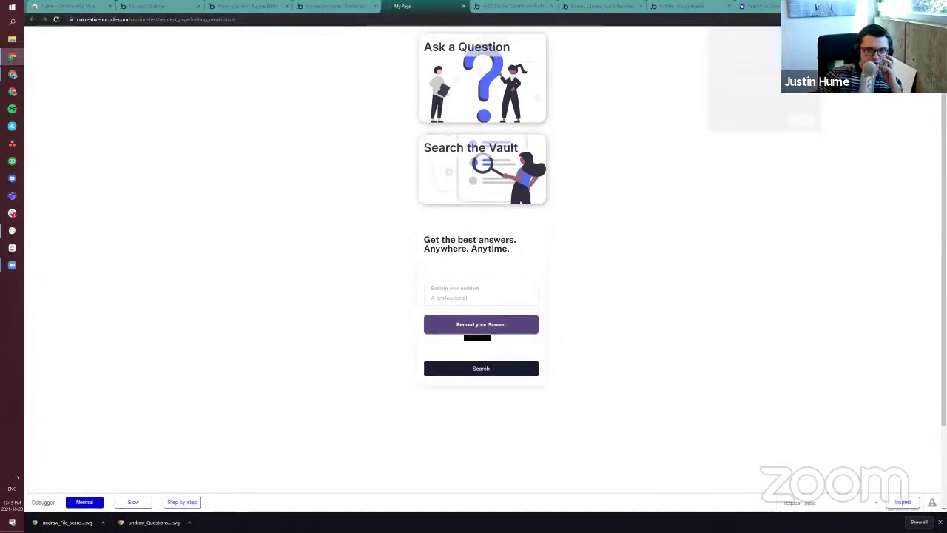
{"action": "left_click", "coordinate": [734, 79]}
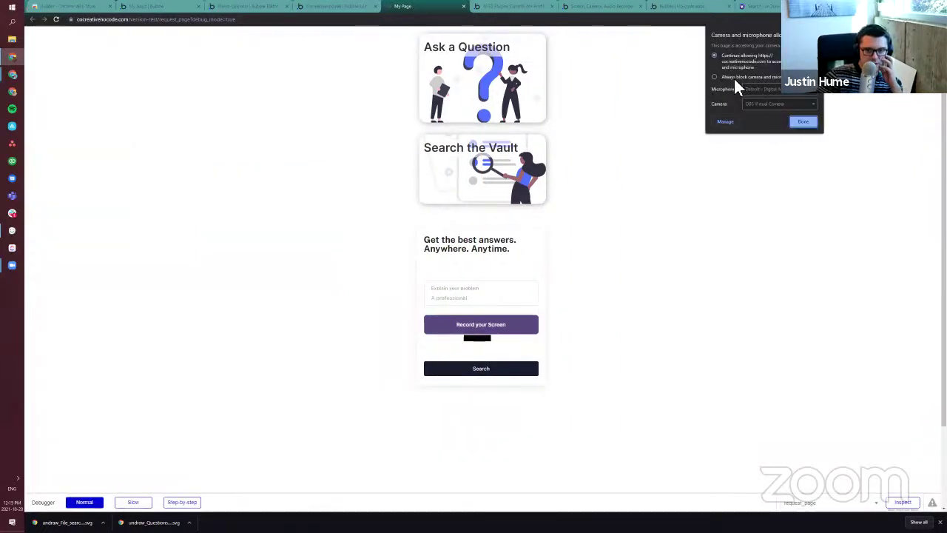
{"action": "left_click", "coordinate": [807, 122]}
Step: Add a "Page is loaded" event to the request page's workflows in the editor
{"action": "left_click", "coordinate": [358, 7]}
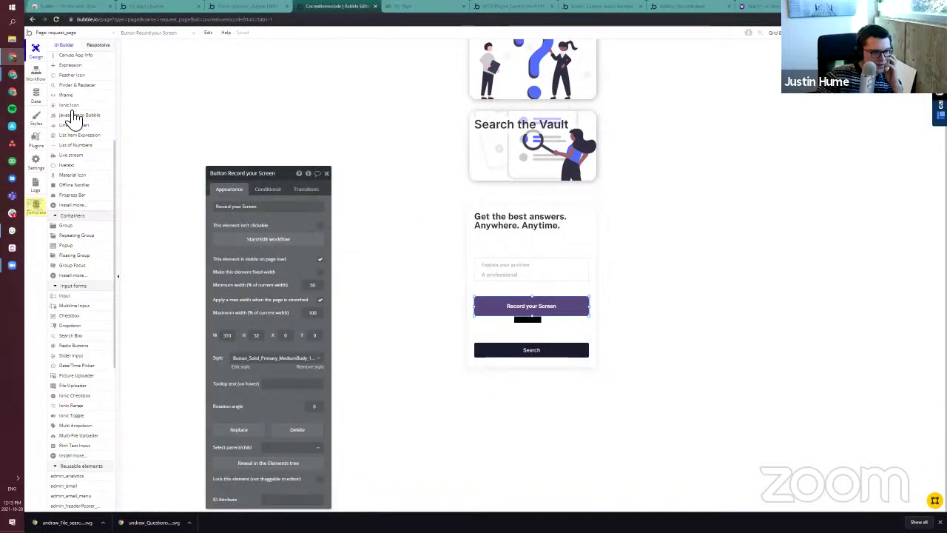
{"action": "left_click", "coordinate": [39, 74]}
{"action": "left_click", "coordinate": [156, 126]}
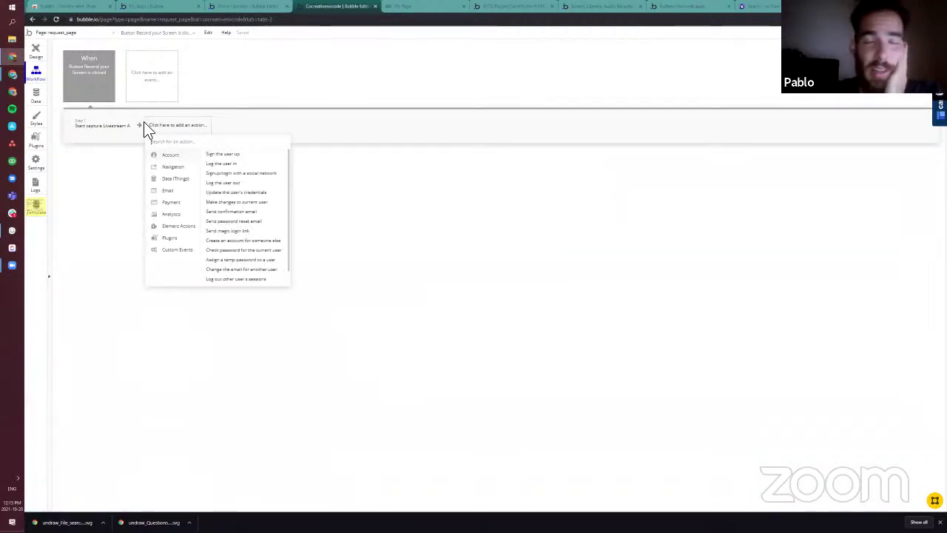
{"action": "left_click", "coordinate": [140, 83]}
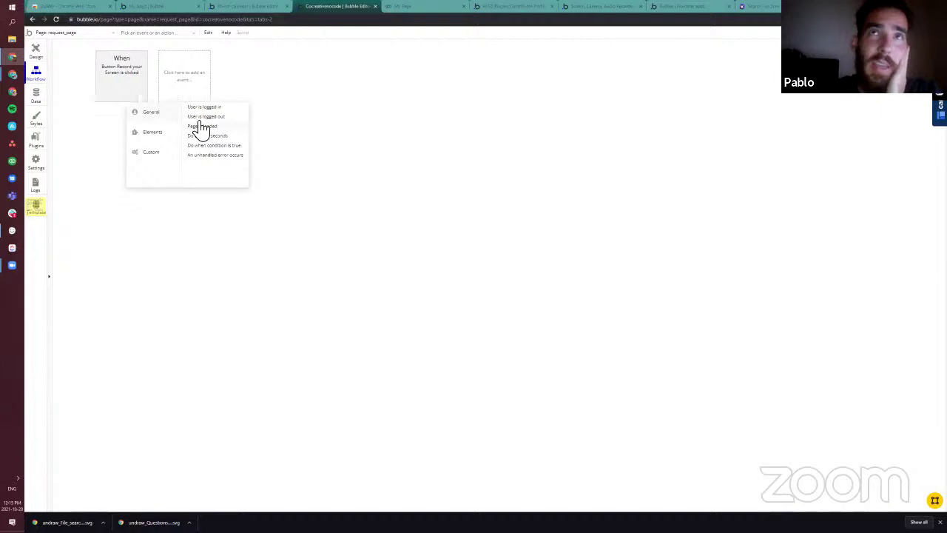
{"action": "left_click", "coordinate": [108, 127]}
Step: Try adding a "Turn on/off webcam recording" action for Livestream A to the page-load workflow
{"action": "type", "text": "request"}
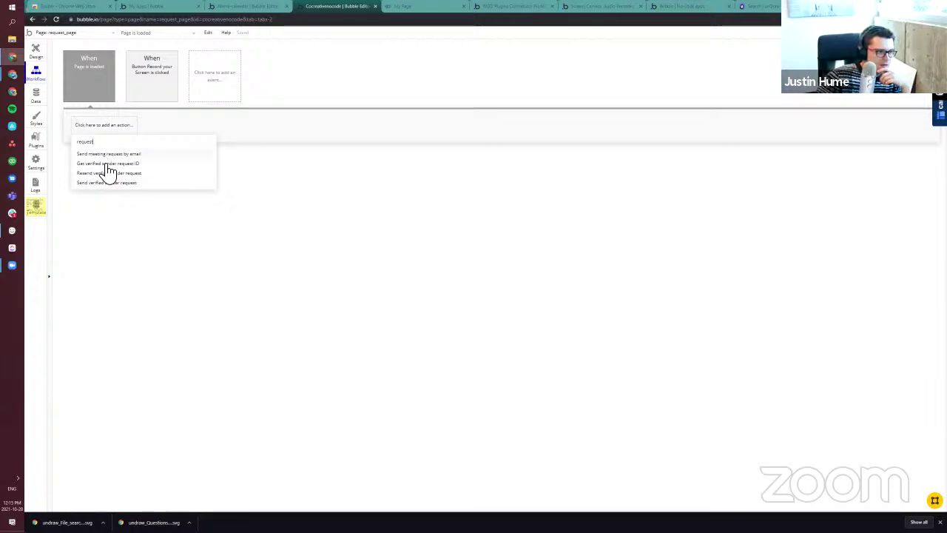
{"action": "key", "text": "ctrl+a"}
{"action": "key", "text": "BackSpace"}
{"action": "type", "text": "wb"}
{"action": "key", "text": "BackSpace"}
{"action": "type", "text": "eb"}
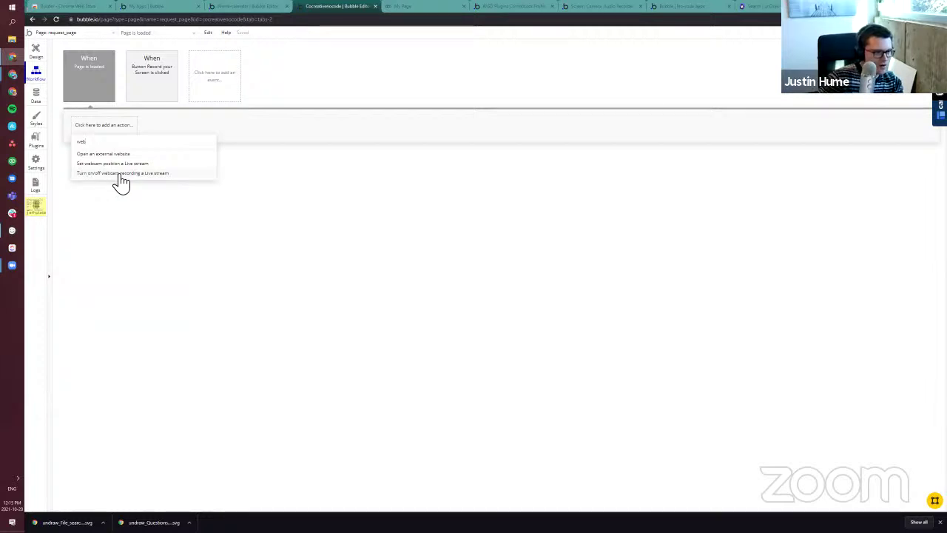
{"action": "left_click", "coordinate": [117, 175]}
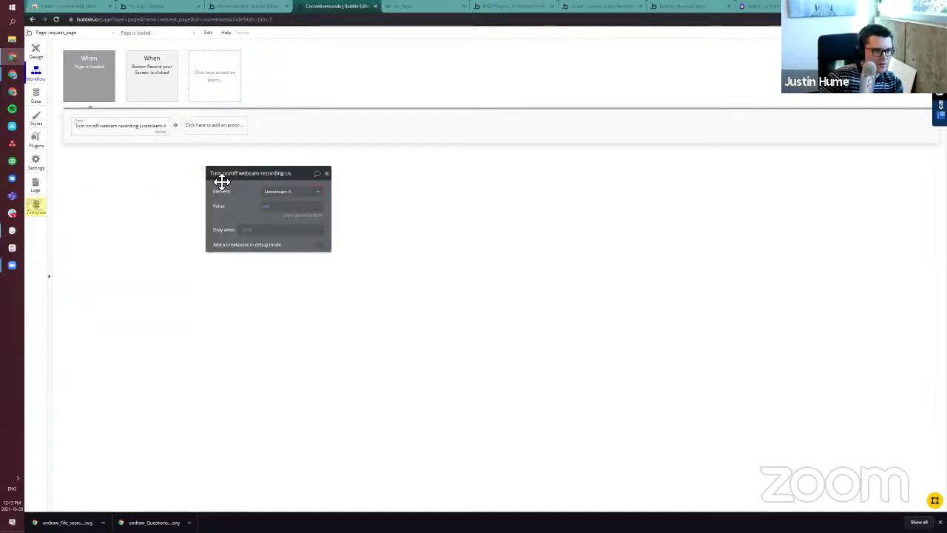
Step: Open the Screen, Camera, Audio Recorder plugin's demo page and its example editor
{"action": "left_click", "coordinate": [426, 7]}
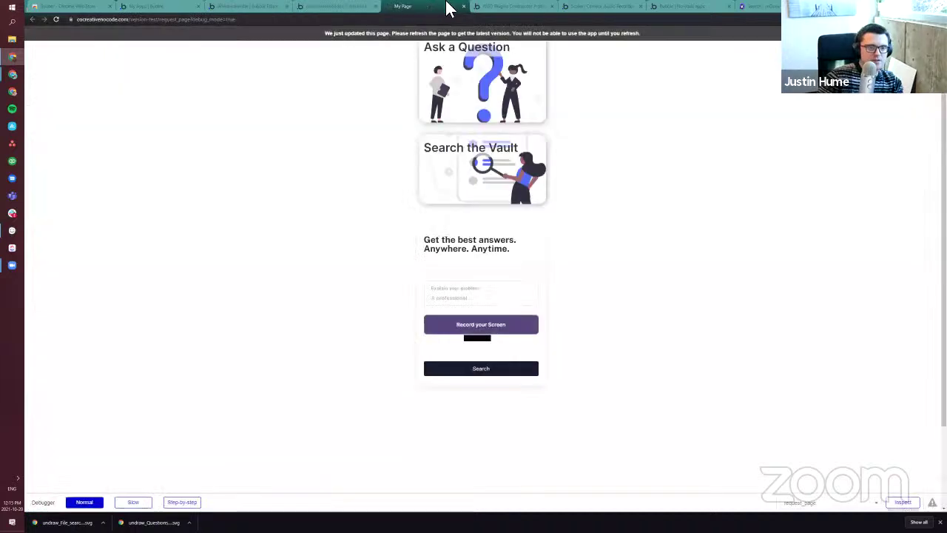
{"action": "left_click", "coordinate": [521, 7]}
{"action": "left_click", "coordinate": [594, 6]}
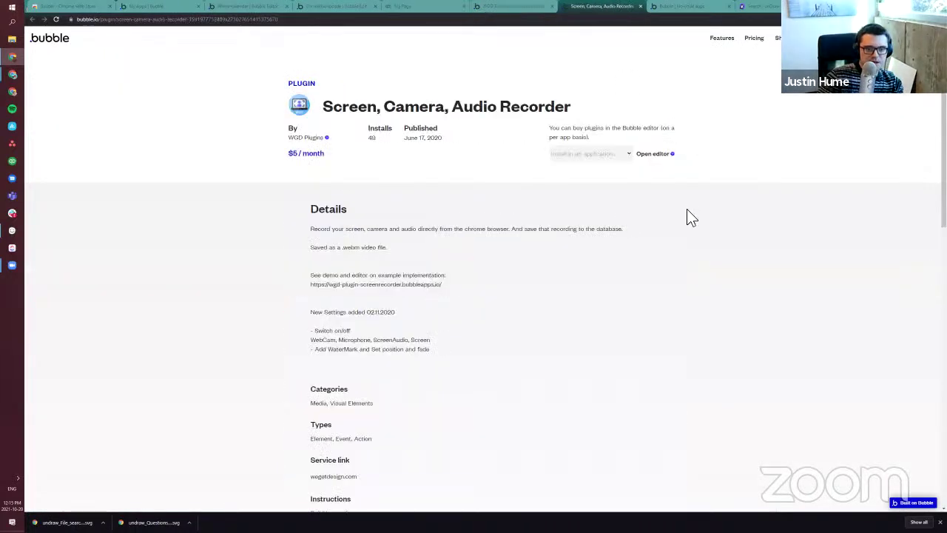
{"action": "left_click", "coordinate": [425, 285]}
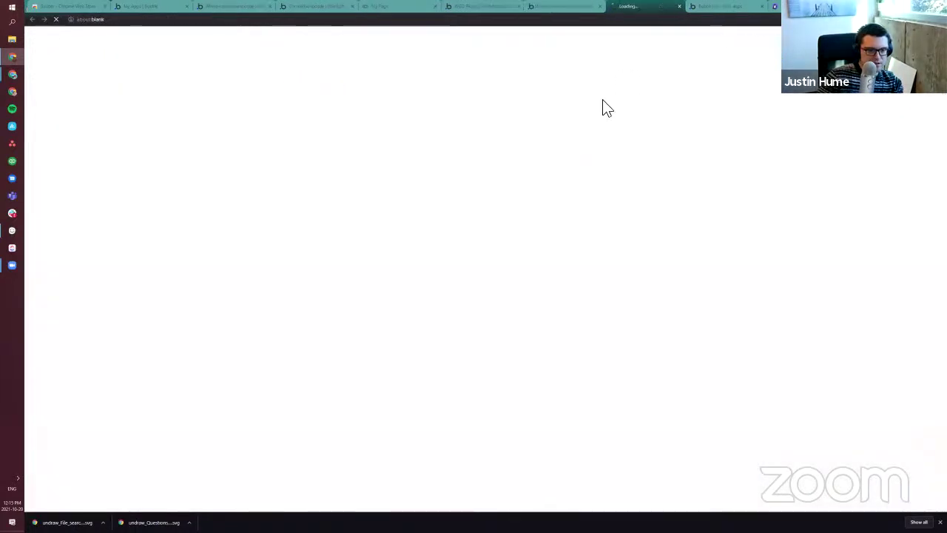
{"action": "left_click", "coordinate": [556, 9]}
{"action": "left_click", "coordinate": [651, 7]}
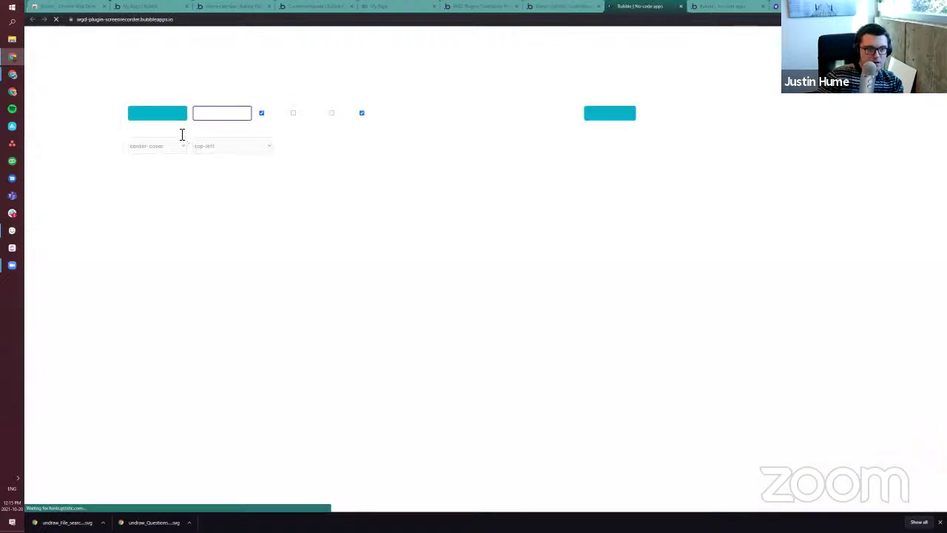
{"action": "left_click", "coordinate": [605, 117]}
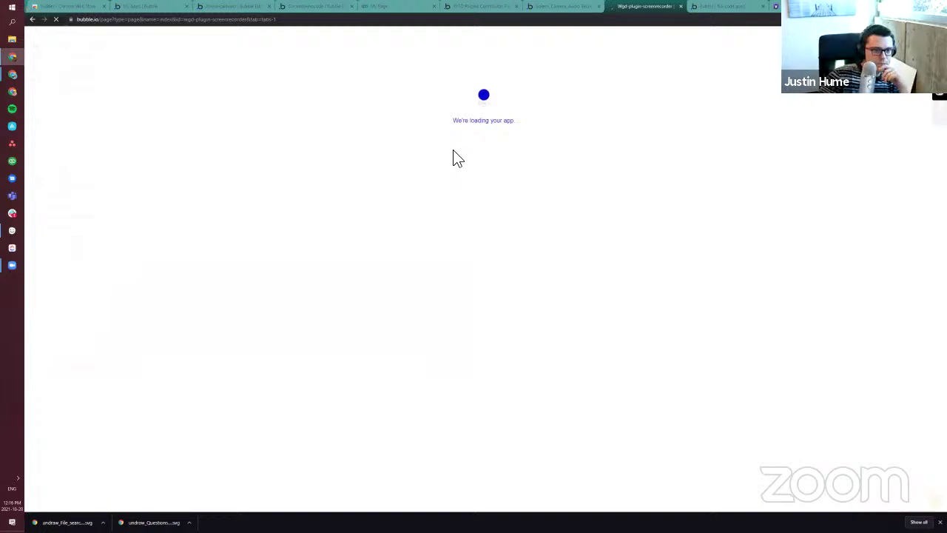
Step: Compare the recording controls in the plugin demo's page design with its list of workflows
{"action": "left_click", "coordinate": [36, 73]}
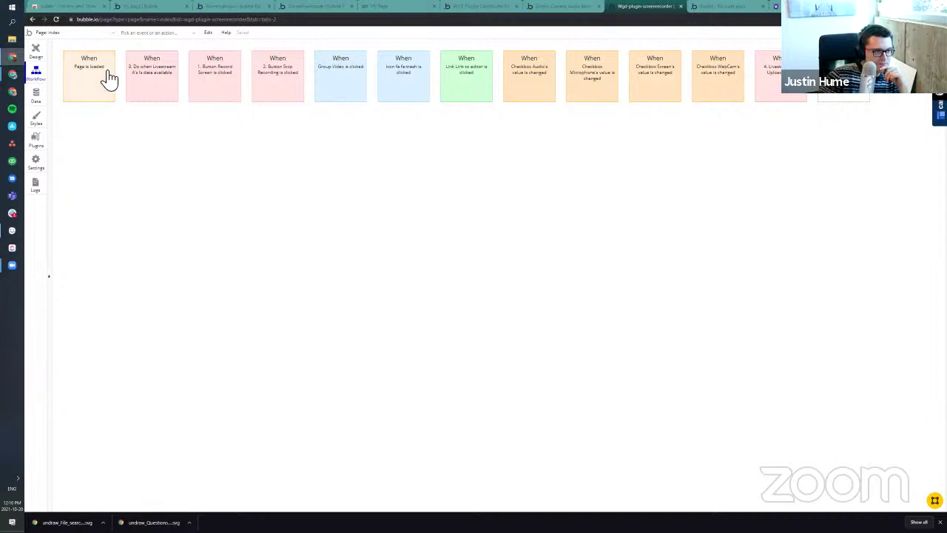
{"action": "left_click", "coordinate": [44, 50]}
{"action": "left_click", "coordinate": [36, 74]}
{"action": "left_click", "coordinate": [86, 87]}
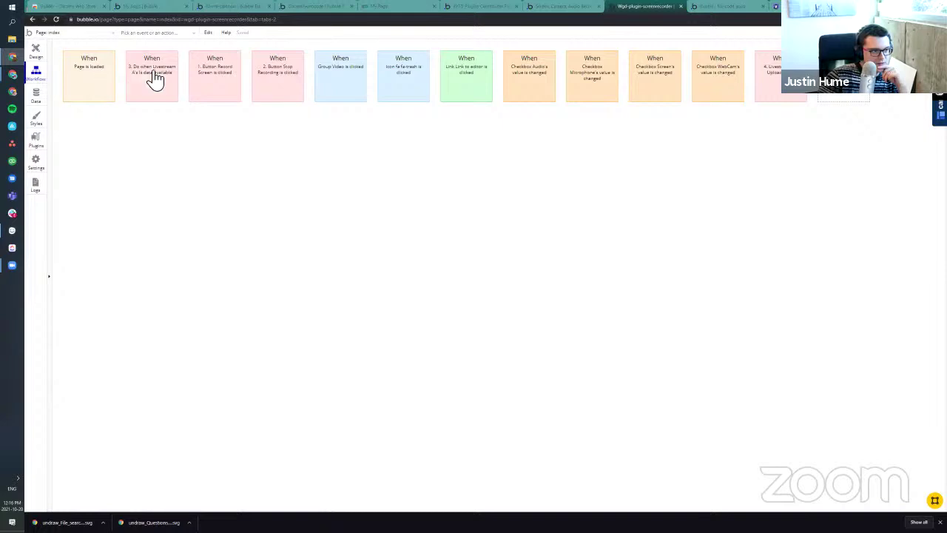
{"action": "left_click", "coordinate": [36, 51]}
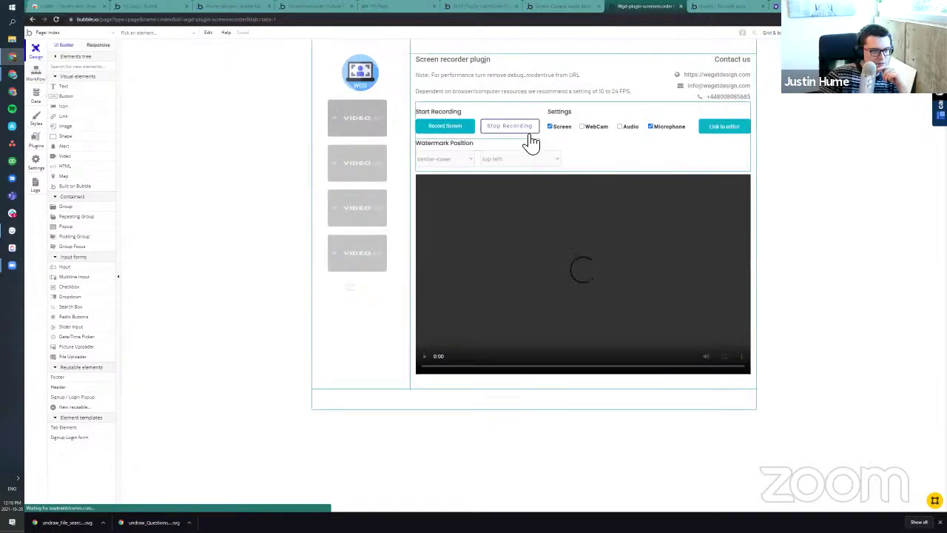
{"action": "left_click", "coordinate": [494, 130]}
{"action": "left_click", "coordinate": [36, 71]}
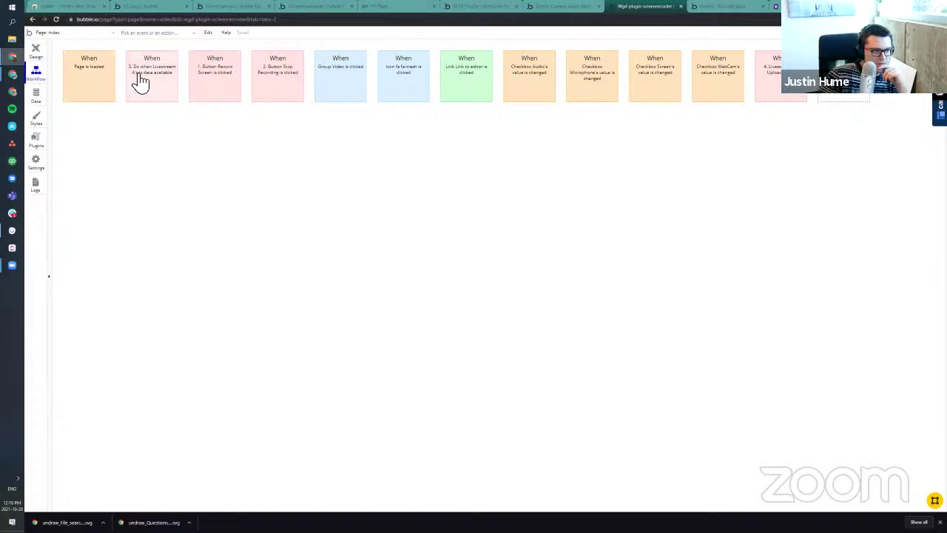
Step: Inspect the demo's "Page is loaded" workflow and the settings of its "Set video controls Livestream A1" action
{"action": "left_click", "coordinate": [151, 33]}
{"action": "left_click", "coordinate": [144, 59]}
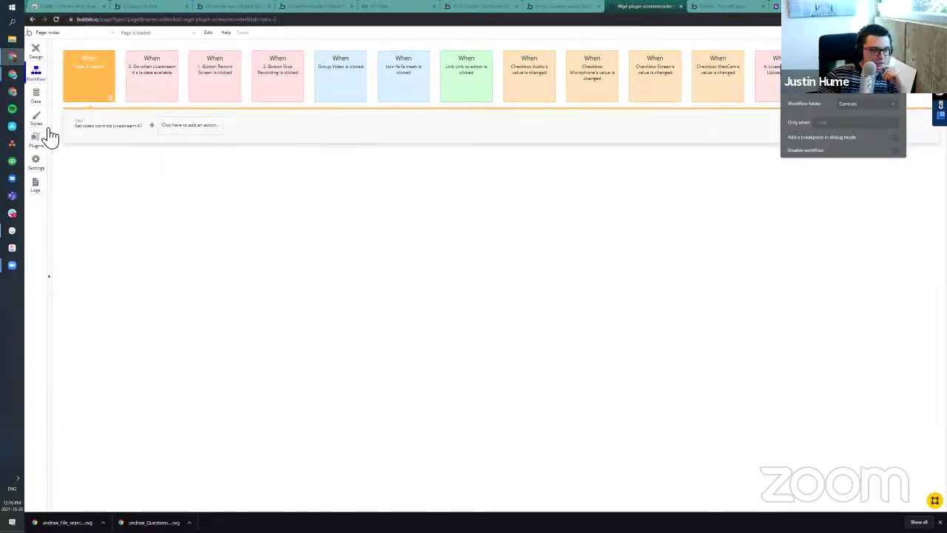
{"action": "left_click", "coordinate": [86, 127]}
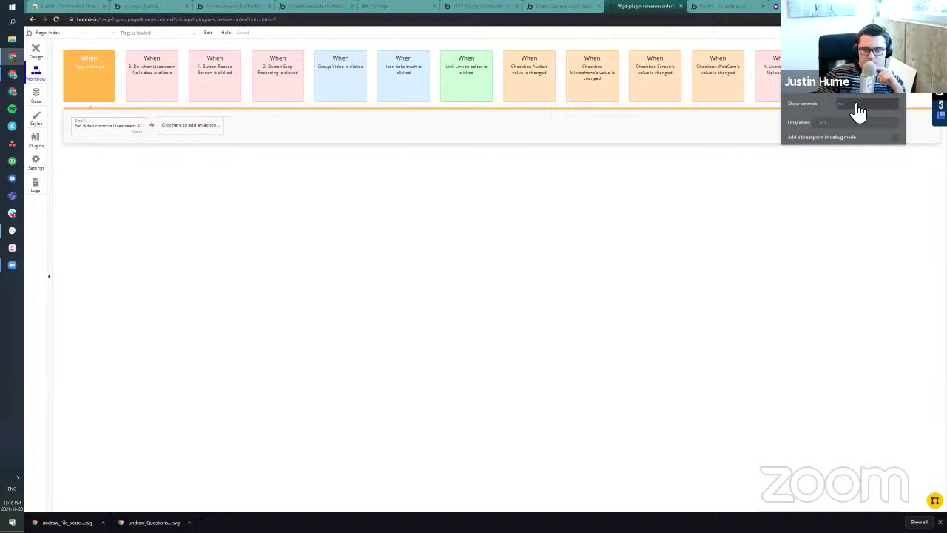
{"action": "left_click_drag", "start_coordinate": [821, 107], "coordinate": [454, 224]}
{"action": "left_click", "coordinate": [563, 6]}
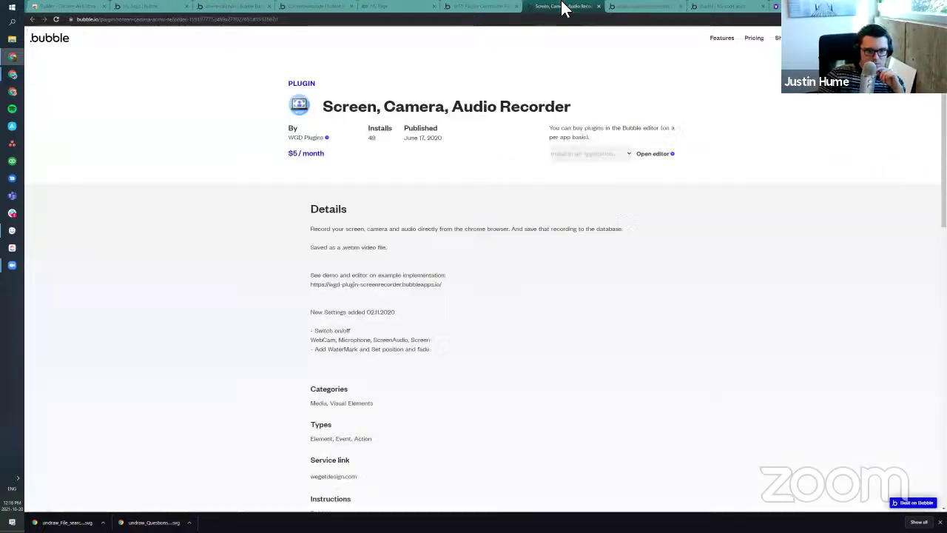
{"action": "left_click", "coordinate": [657, 7]}
{"action": "left_click_drag", "start_coordinate": [451, 218], "coordinate": [444, 213]}
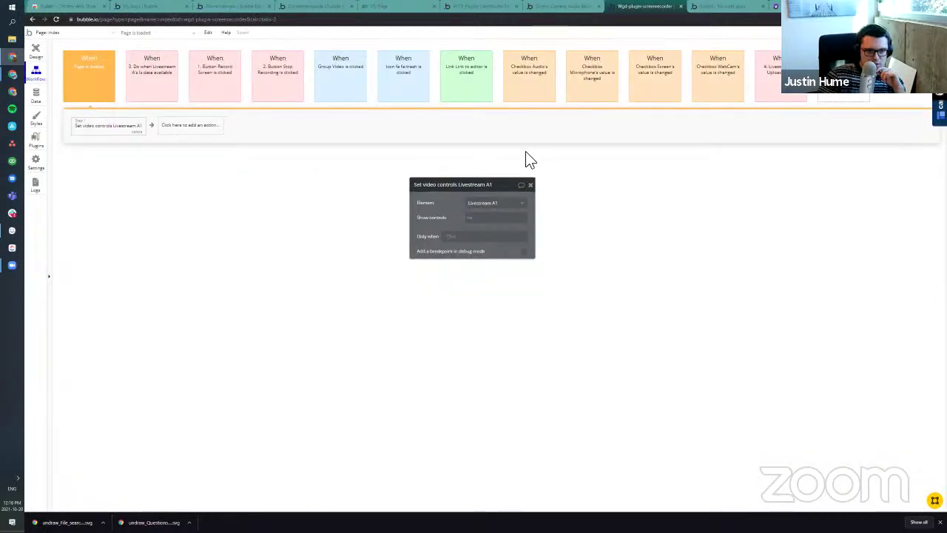
Step: Examine the appearance properties of the demo page's Livestream A1 element
{"action": "left_click", "coordinate": [35, 56]}
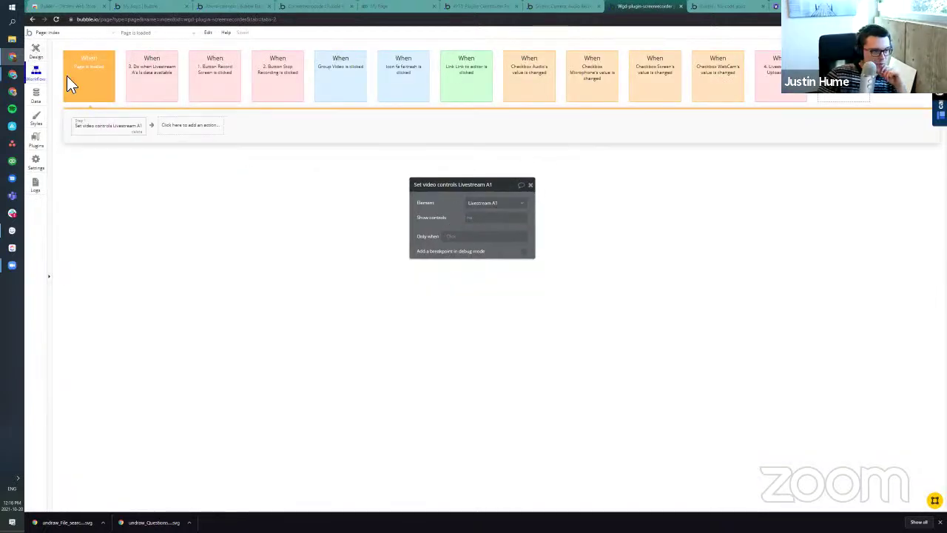
{"action": "left_click", "coordinate": [657, 226]}
{"action": "left_click_drag", "start_coordinate": [460, 253], "coordinate": [286, 186]}
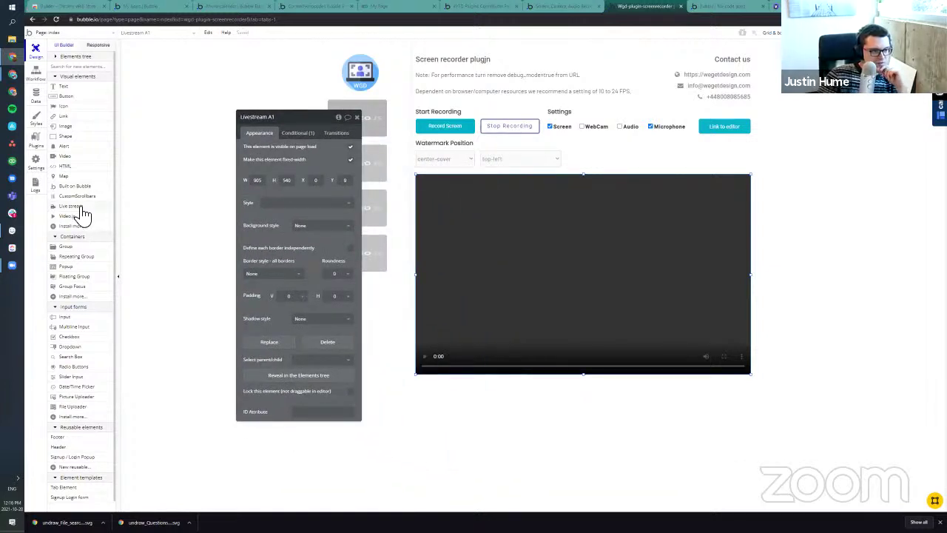
Step: Return to the request page's design and delete the Livestream A element below the Record your Screen button
{"action": "left_click", "coordinate": [567, 6]}
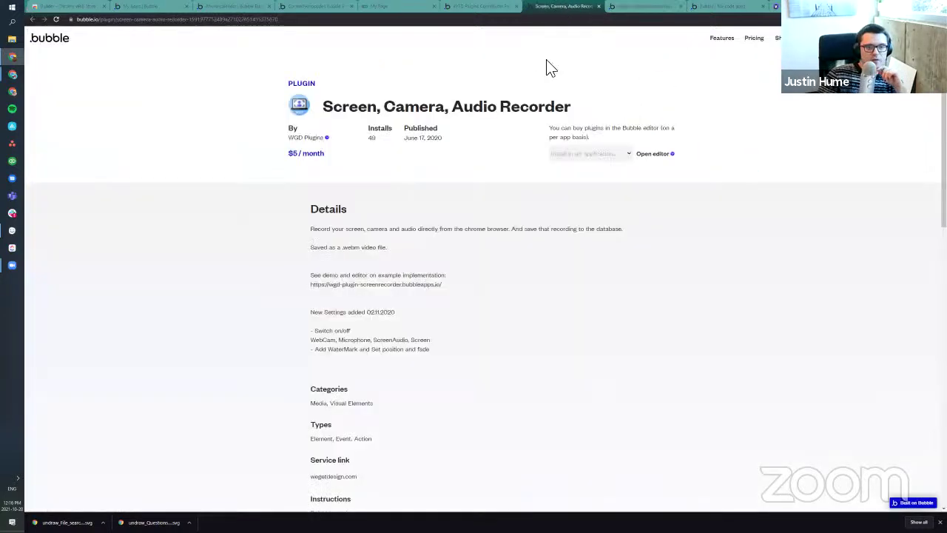
{"action": "left_click", "coordinate": [723, 7]}
{"action": "left_click", "coordinate": [506, 6]}
{"action": "left_click", "coordinate": [414, 6]}
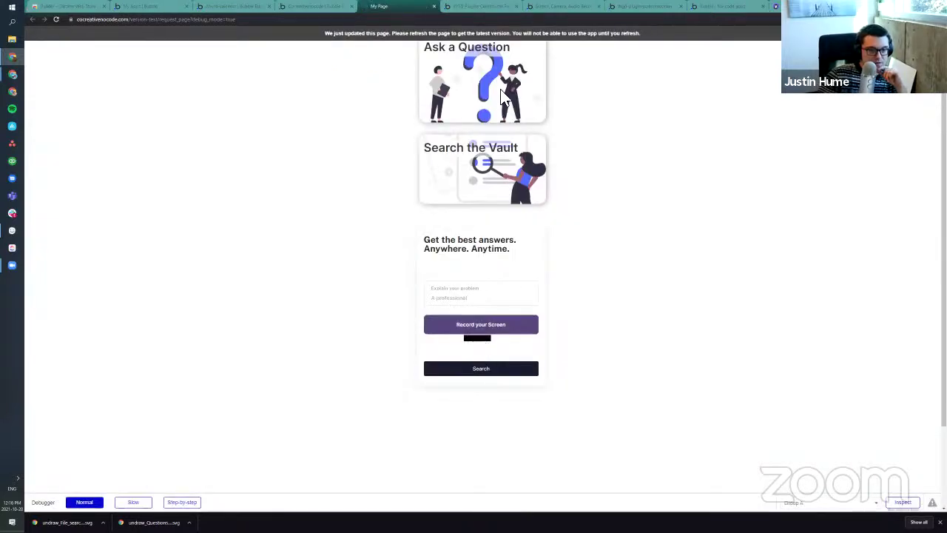
{"action": "left_click", "coordinate": [315, 5]}
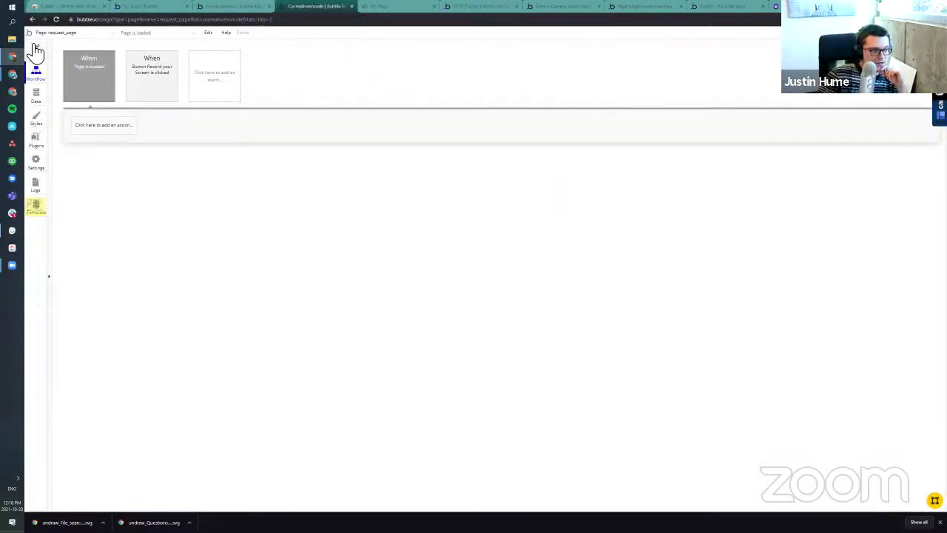
{"action": "left_click", "coordinate": [35, 50]}
{"action": "left_click", "coordinate": [528, 320]}
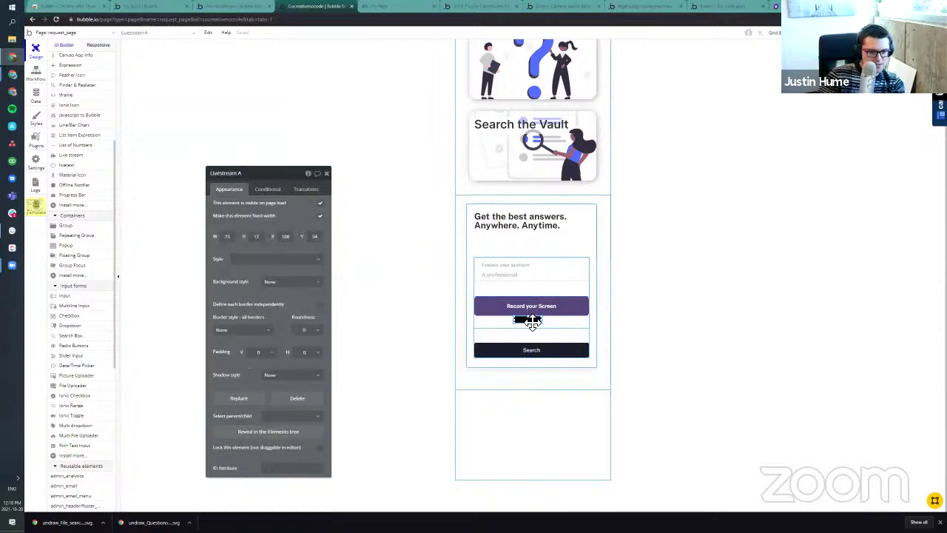
{"action": "key", "text": "Delete"}
Step: Review the click workflow of the Record your Screen button and its capture action
{"action": "left_click", "coordinate": [536, 309]}
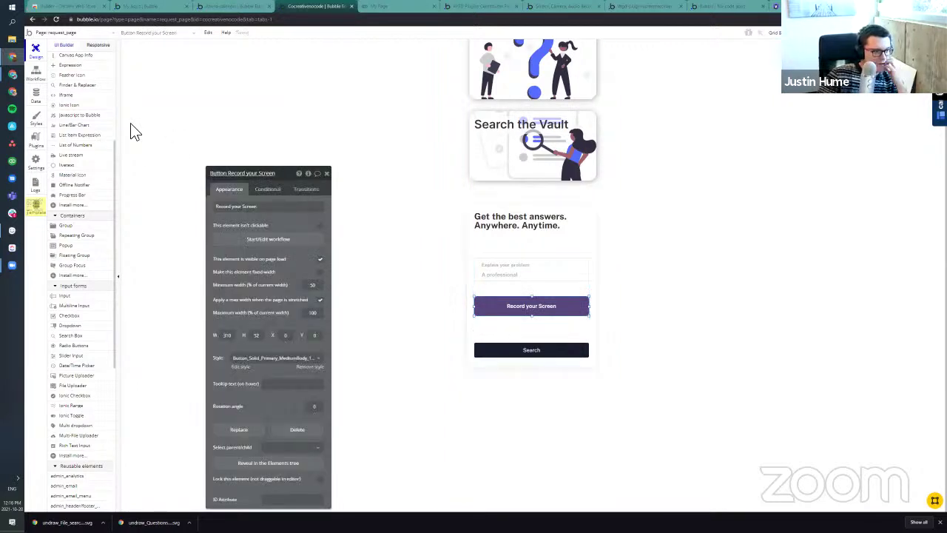
{"action": "left_click", "coordinate": [34, 75]}
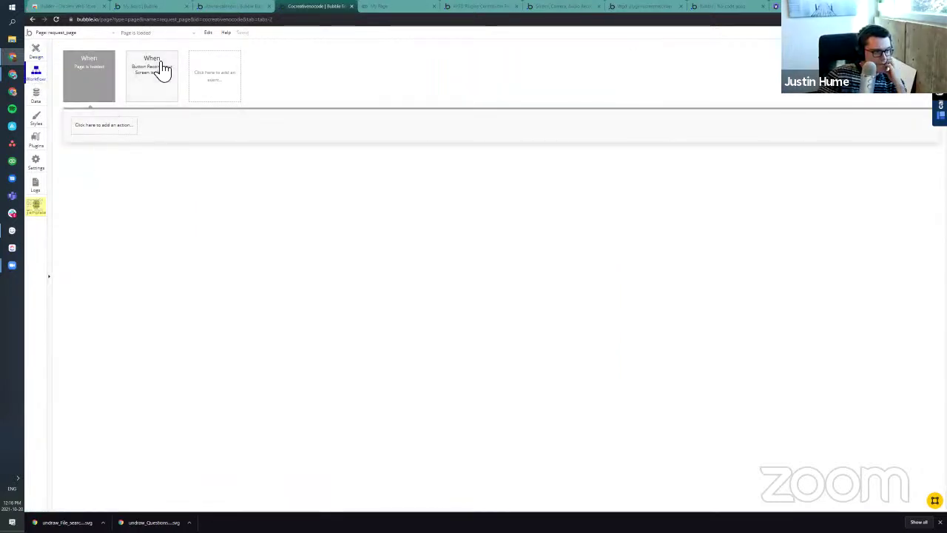
{"action": "left_click", "coordinate": [156, 70]}
{"action": "left_click", "coordinate": [118, 126]}
Step: Return to the request page's design and lengthen the section, card and Group E around the Record your Screen and Search buttons
{"action": "left_click", "coordinate": [36, 53]}
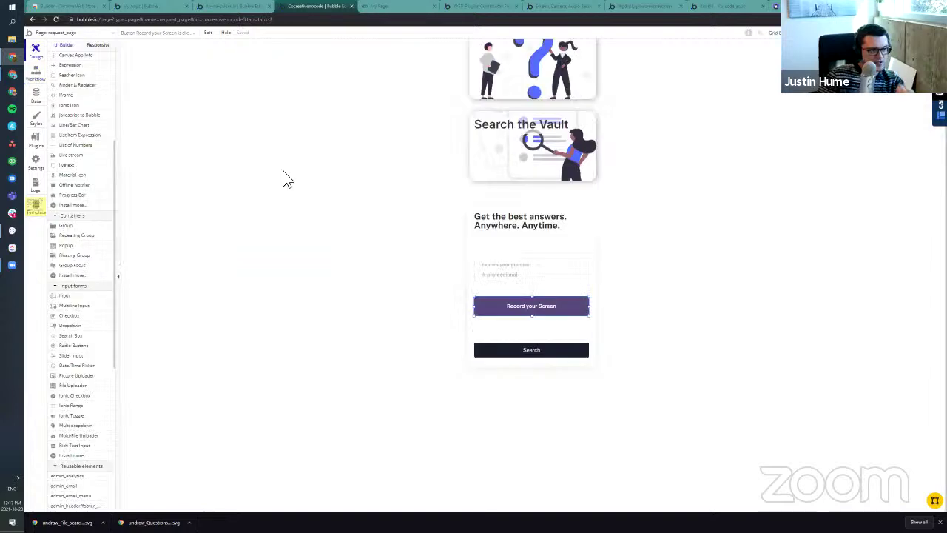
{"action": "left_click", "coordinate": [519, 314]}
{"action": "left_click", "coordinate": [532, 326]}
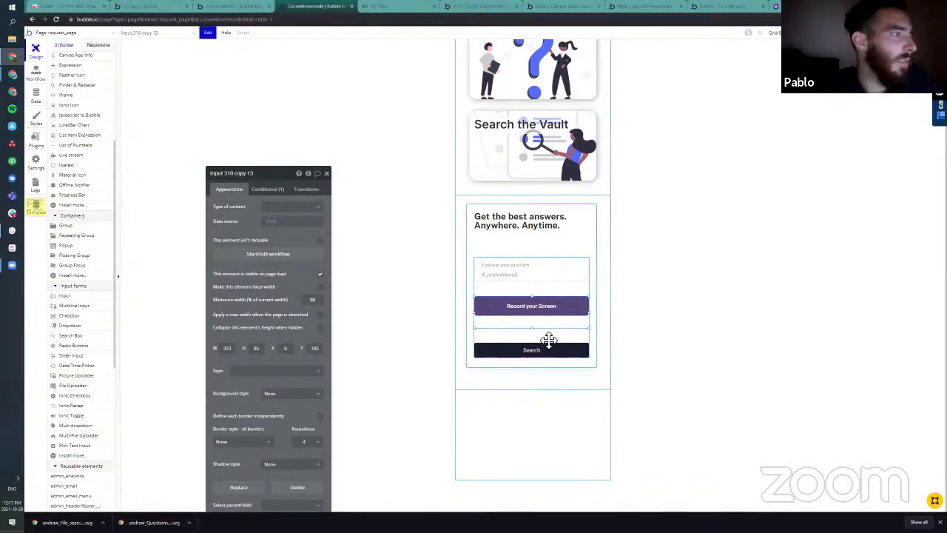
{"action": "left_click", "coordinate": [555, 362]}
{"action": "left_click", "coordinate": [554, 380]}
{"action": "left_click_drag", "start_coordinate": [539, 391], "coordinate": [535, 479]}
{"action": "left_click", "coordinate": [553, 353]}
{"action": "left_click", "coordinate": [535, 353]}
{"action": "left_click", "coordinate": [540, 337]}
{"action": "left_click_drag", "start_coordinate": [531, 358], "coordinate": [535, 450]}
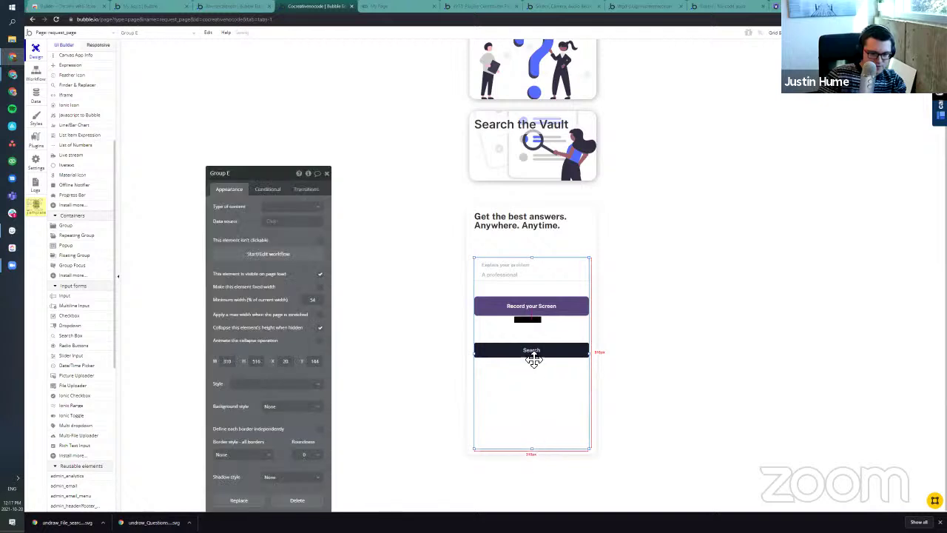
Step: Move the Search button down to Y 476, near the lower edge of Group E
{"action": "left_click", "coordinate": [535, 356]}
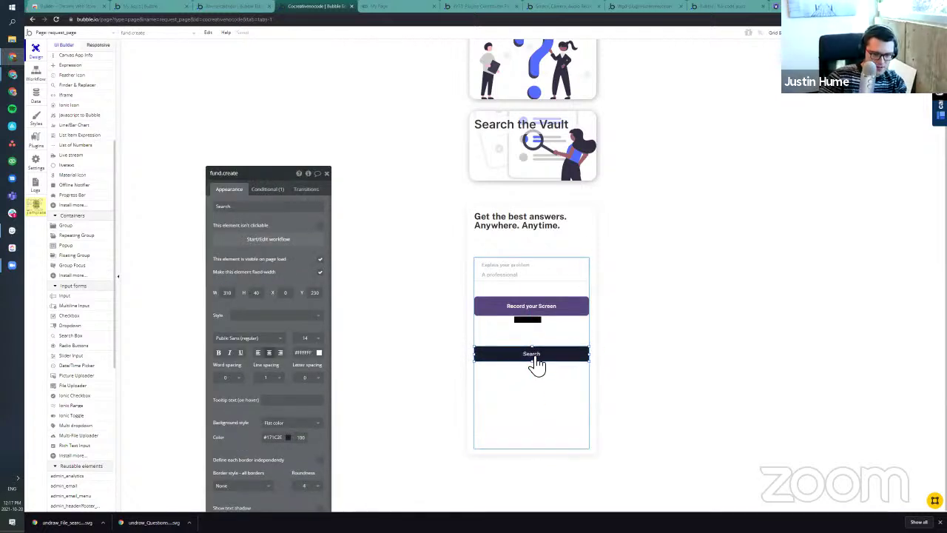
{"action": "key", "text": "Down"}
{"action": "key", "text": "Down"}
{"action": "key", "text": "Down"}
{"action": "key", "text": "Down"}
{"action": "key", "text": "Down"}
{"action": "key", "text": "Down"}
{"action": "key", "text": "Down"}
{"action": "key", "text": "Down"}
{"action": "key", "text": "Down"}
{"action": "key", "text": "Down"}
{"action": "key", "text": "Down"}
{"action": "key", "text": "Down"}
{"action": "key", "text": "Down"}
{"action": "key", "text": "Down"}
{"action": "key", "text": "Down"}
{"action": "key", "text": "Down"}
{"action": "key", "text": "Down"}
{"action": "key", "text": "Down"}
{"action": "key", "text": "Down"}
{"action": "key", "text": "Down"}
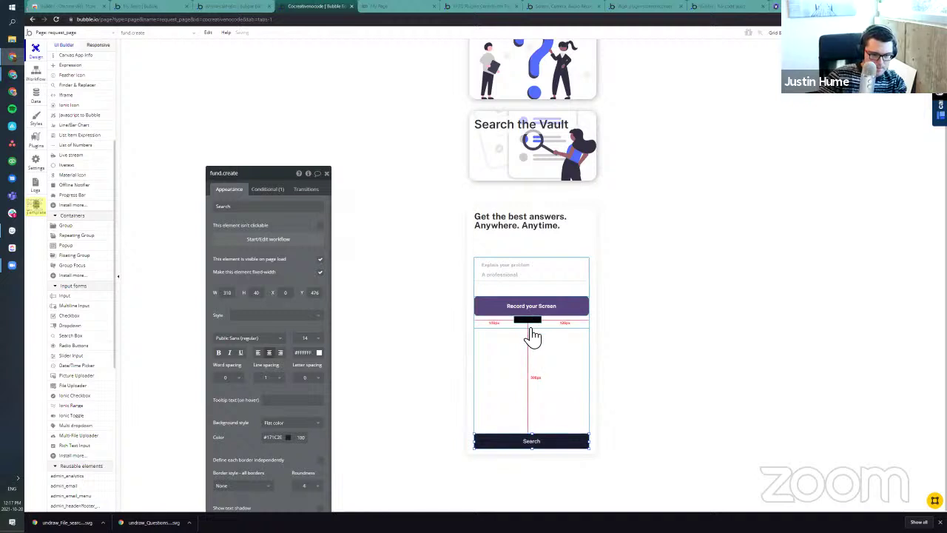
Step: Enlarge Livestream A to 310 wide at X 0, Y 190, in the gap between the Record your Screen and Search buttons
{"action": "left_click", "coordinate": [533, 337]}
{"action": "left_click", "coordinate": [532, 332]}
{"action": "left_click_drag", "start_coordinate": [532, 333], "coordinate": [600, 395]}
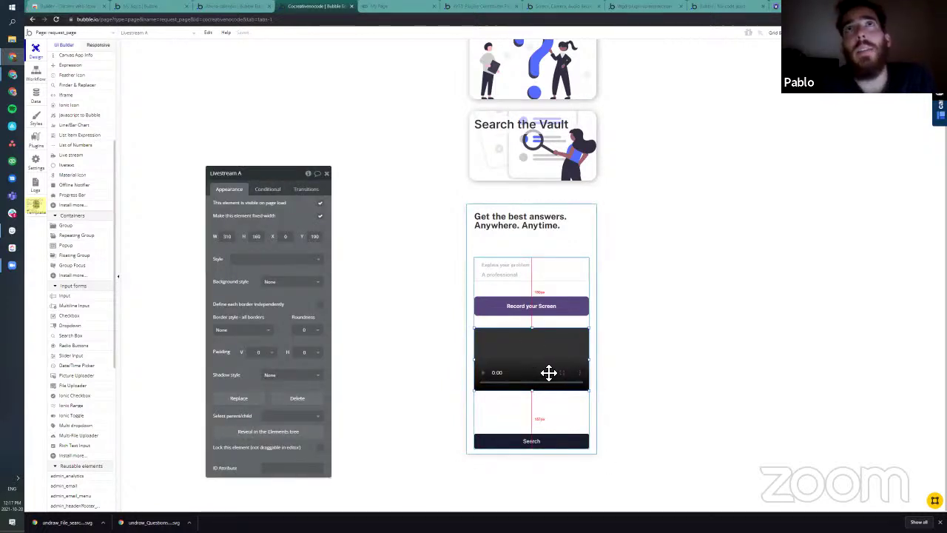
Step: Open the request page's "Page is loaded" workflow
{"action": "left_click", "coordinate": [36, 73]}
{"action": "left_click", "coordinate": [94, 73]}
{"action": "left_click", "coordinate": [107, 125]}
{"action": "type", "text": "show"}
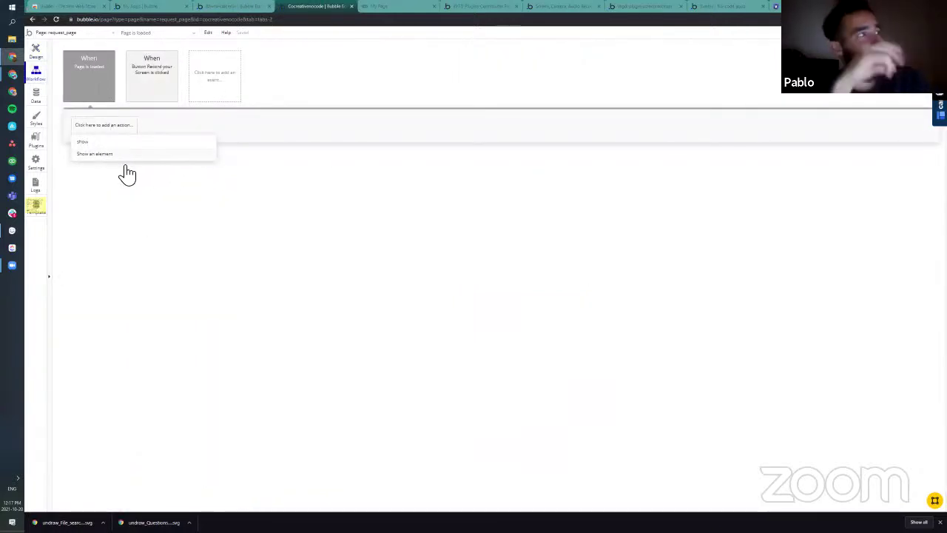
{"action": "left_click", "coordinate": [119, 154]}
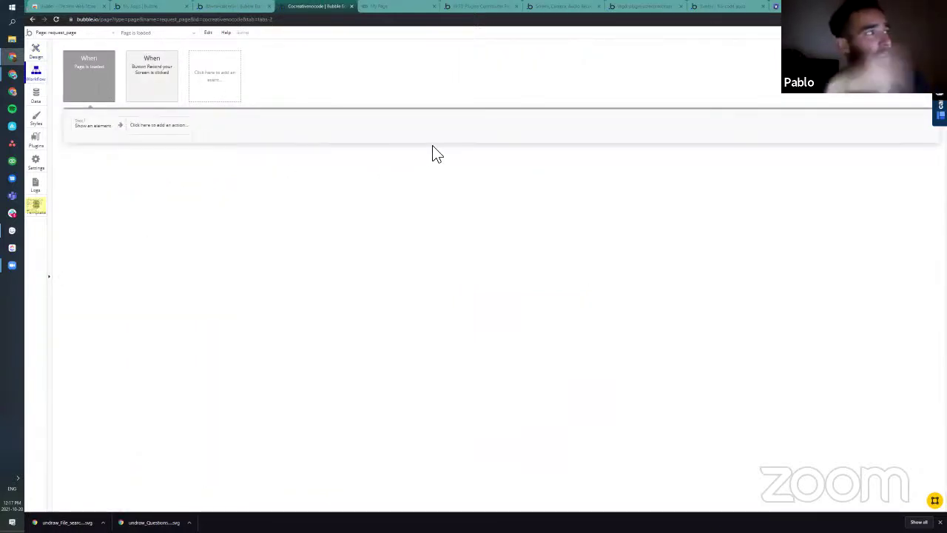
{"action": "left_click", "coordinate": [308, 194]}
{"action": "type", "text": "comp"}
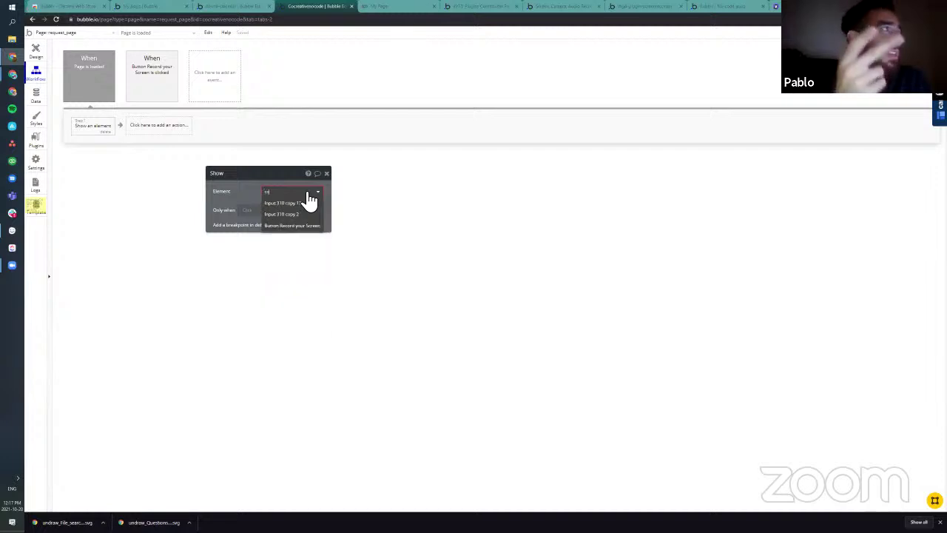
{"action": "key", "text": "BackSpace"}
{"action": "key", "text": "BackSpace"}
{"action": "key", "text": "BackSpace"}
{"action": "key", "text": "BackSpace"}
{"action": "type", "text": "c"}
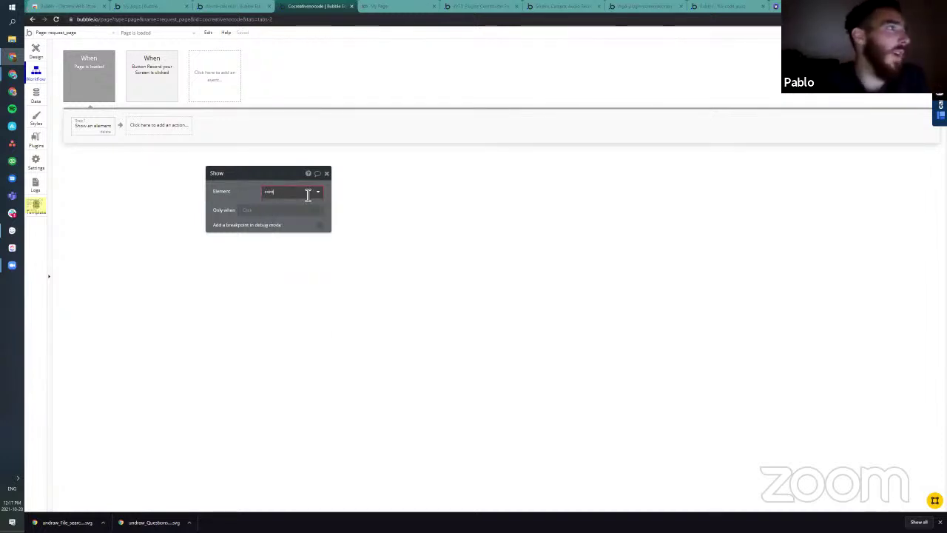
{"action": "key", "text": "BackSpace"}
{"action": "key", "text": "ctrl+z"}
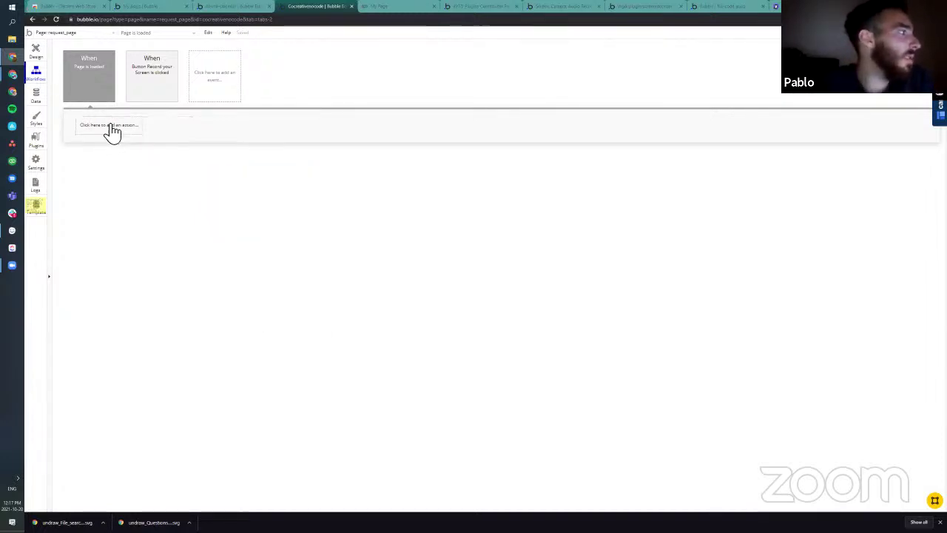
Step: Add a "Set video controls a Live stream" action for Livestream A to the "Page is loaded" workflow
{"action": "left_click", "coordinate": [107, 126]}
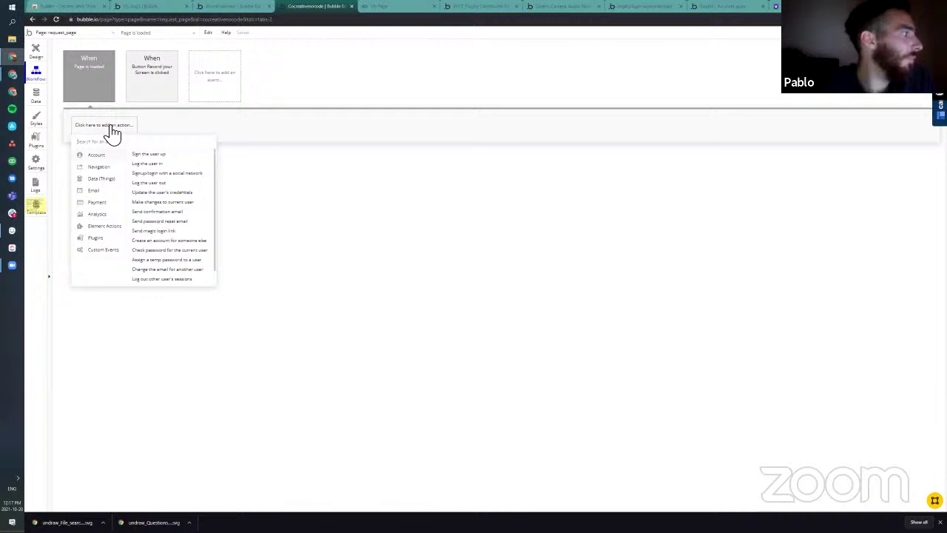
{"action": "type", "text": "video"}
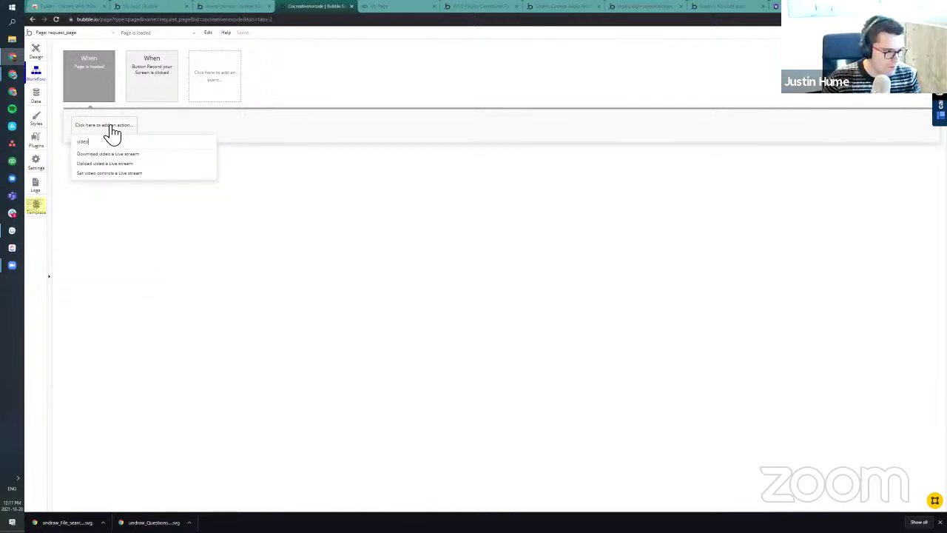
{"action": "left_click", "coordinate": [118, 174]}
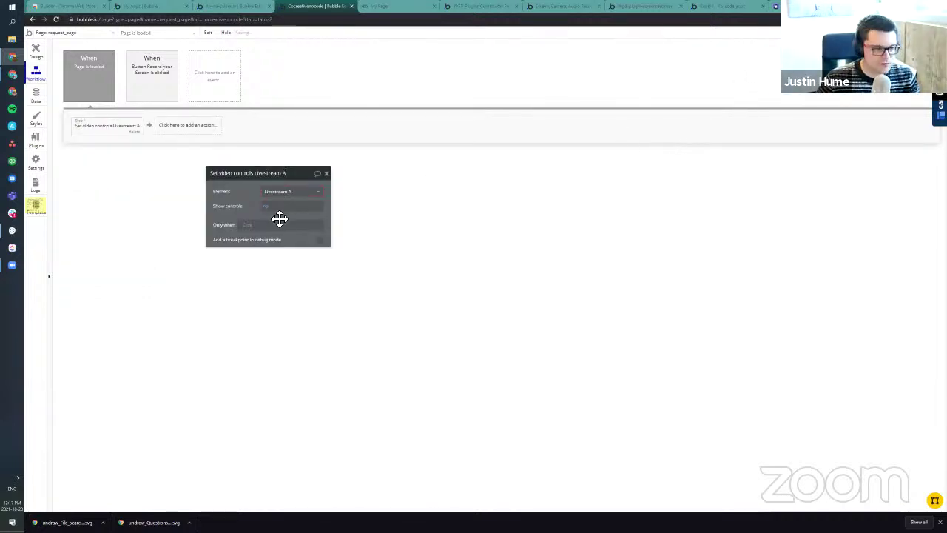
Step: Switch to the plugin demo's editor and examine the Record Screen button's workflow, including its Show Livestream A1 and Hide Video.js A actions
{"action": "left_click", "coordinate": [35, 50]}
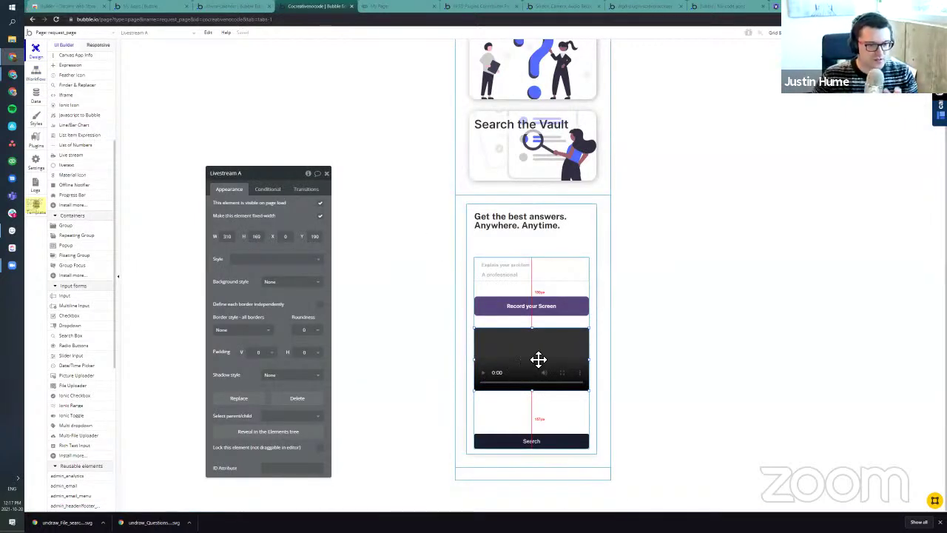
{"action": "left_click", "coordinate": [454, 6]}
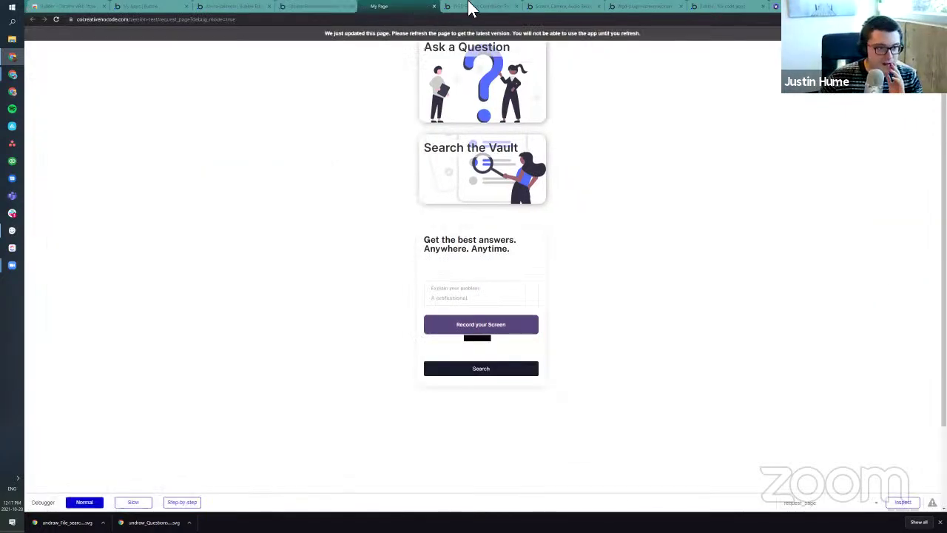
{"action": "left_click", "coordinate": [564, 5]}
{"action": "left_click", "coordinate": [624, 6]}
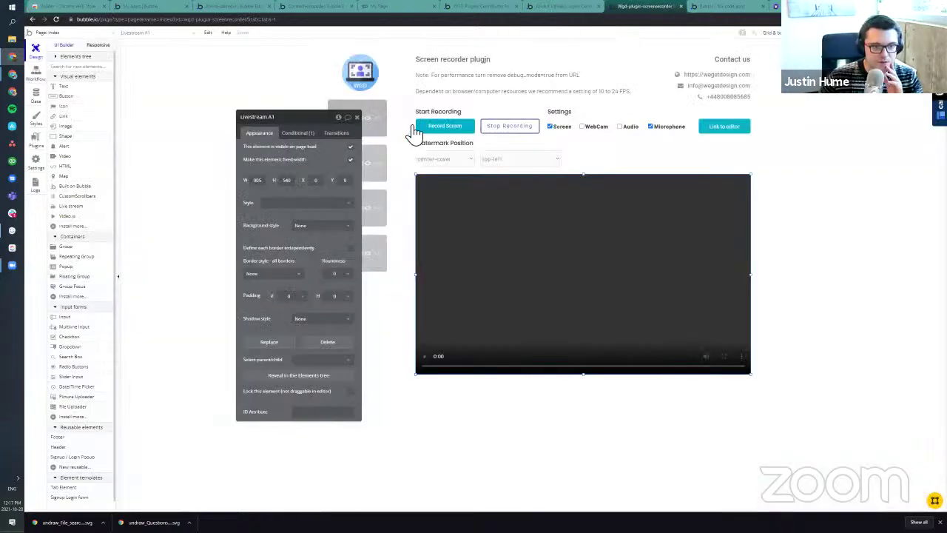
{"action": "left_click", "coordinate": [36, 72]}
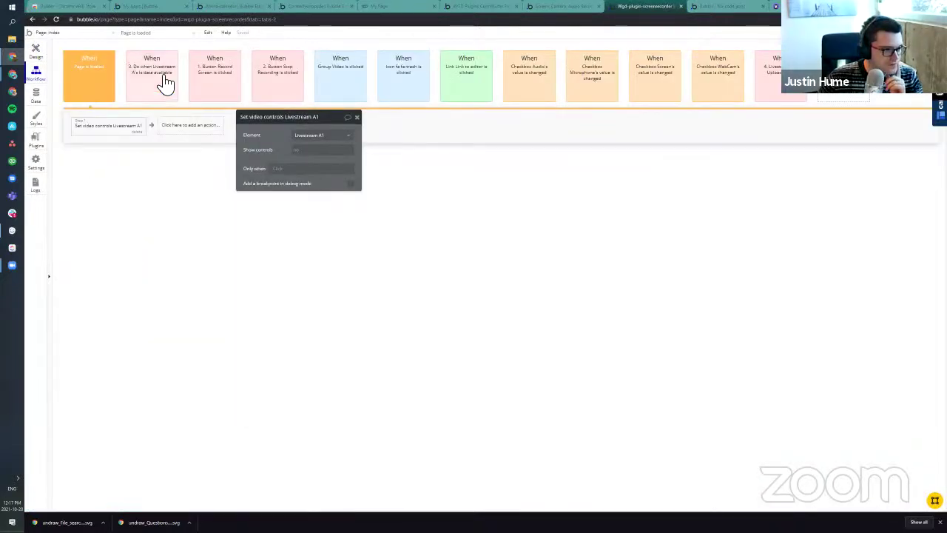
{"action": "left_click", "coordinate": [222, 80]}
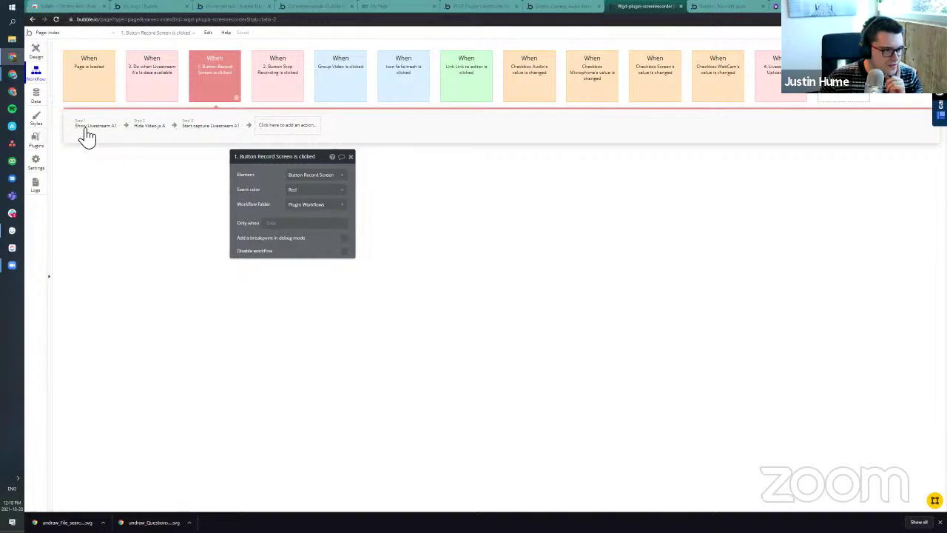
{"action": "left_click", "coordinate": [79, 127]}
{"action": "left_click", "coordinate": [145, 129]}
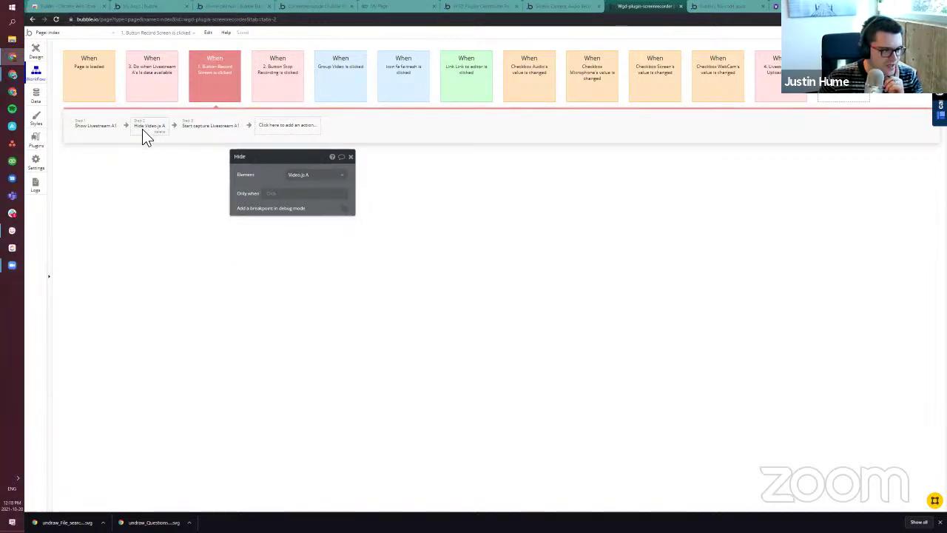
Step: Check the Video.js elements in the demo's design, and inspect the settings of the "Start capture Livestream A1" action
{"action": "left_click", "coordinate": [35, 49]}
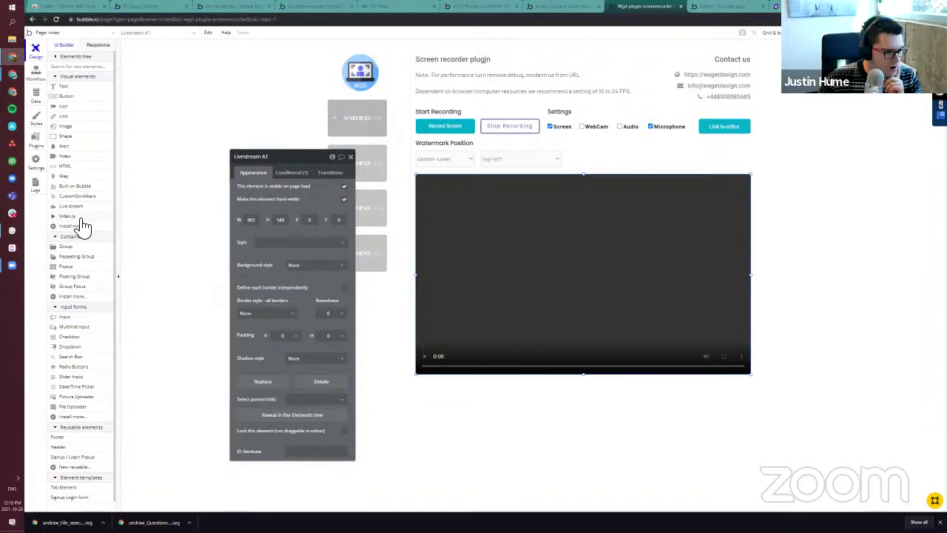
{"action": "left_click", "coordinate": [373, 130]}
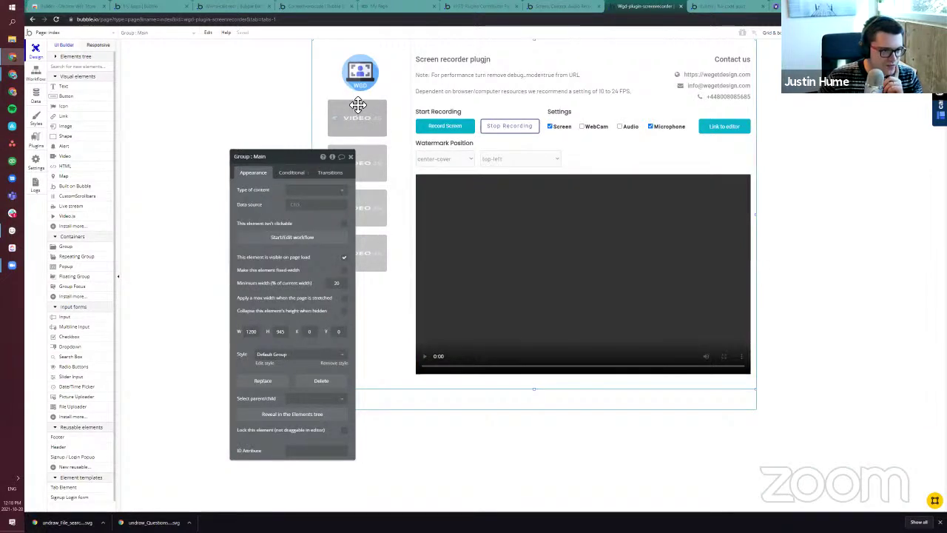
{"action": "left_click", "coordinate": [36, 72]}
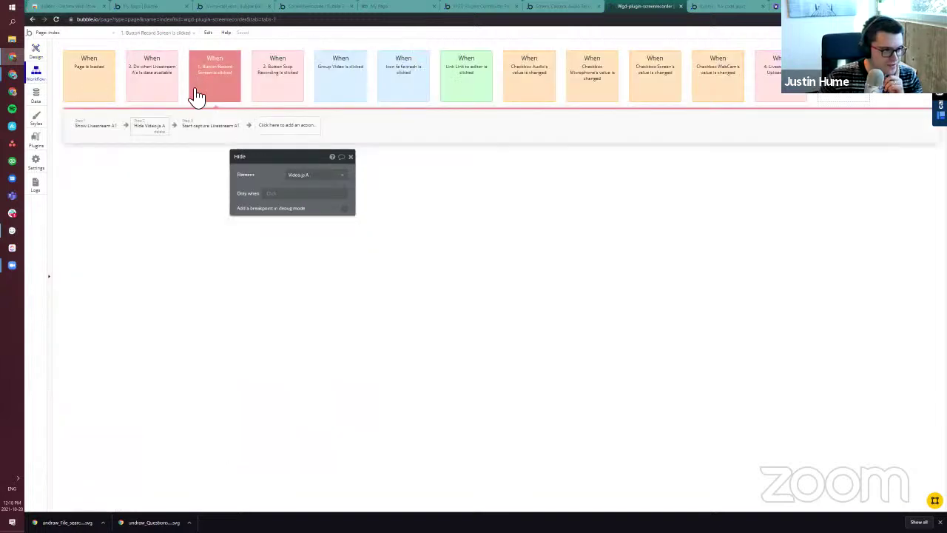
{"action": "left_click", "coordinate": [211, 127]}
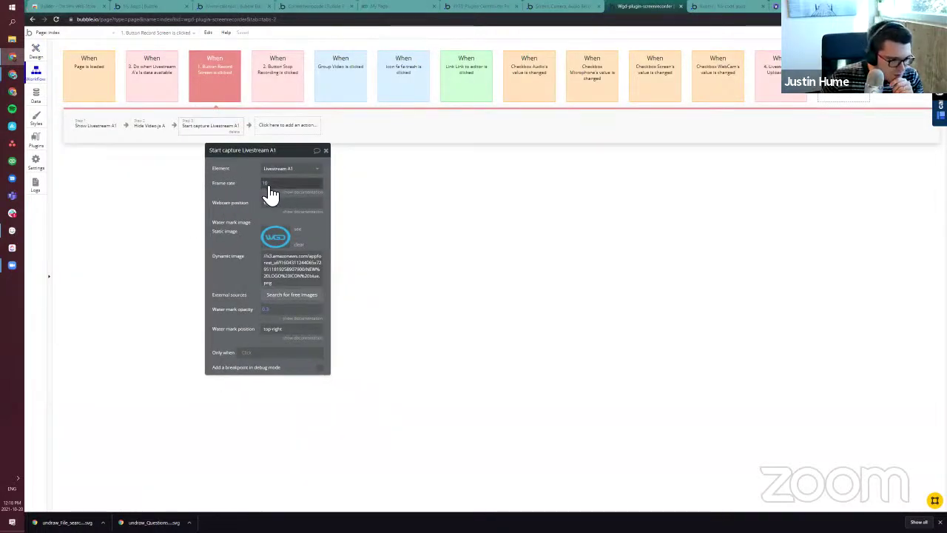
{"action": "left_click_drag", "start_coordinate": [239, 219], "coordinate": [219, 217]}
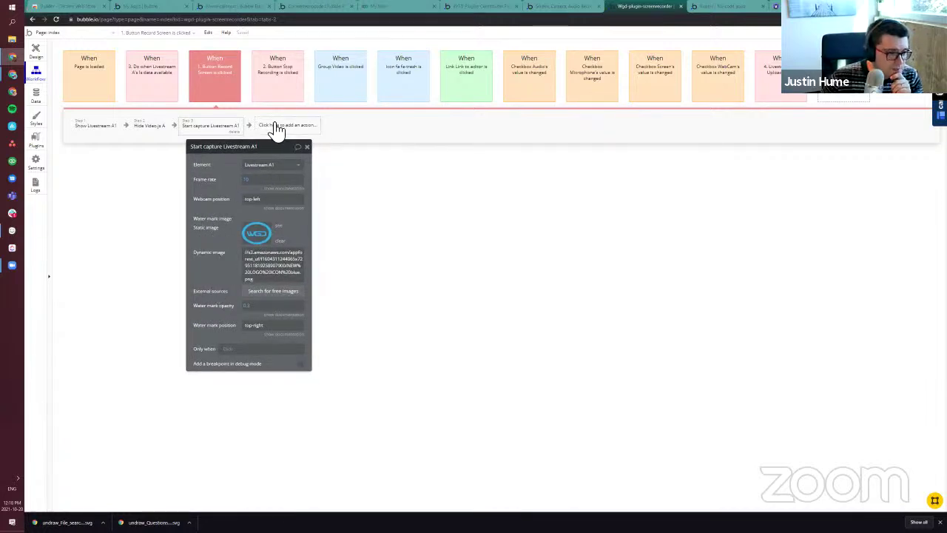
Step: Review the demo's Stop Recording workflow and the "Upload video Livestream A1" action that runs when data is available
{"action": "left_click", "coordinate": [283, 79]}
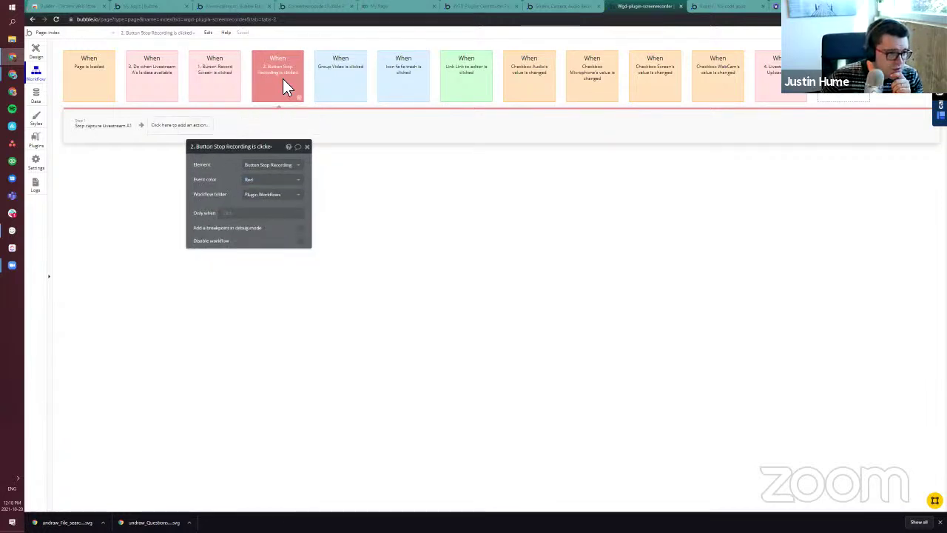
{"action": "left_click", "coordinate": [105, 126]}
{"action": "left_click", "coordinate": [165, 84]}
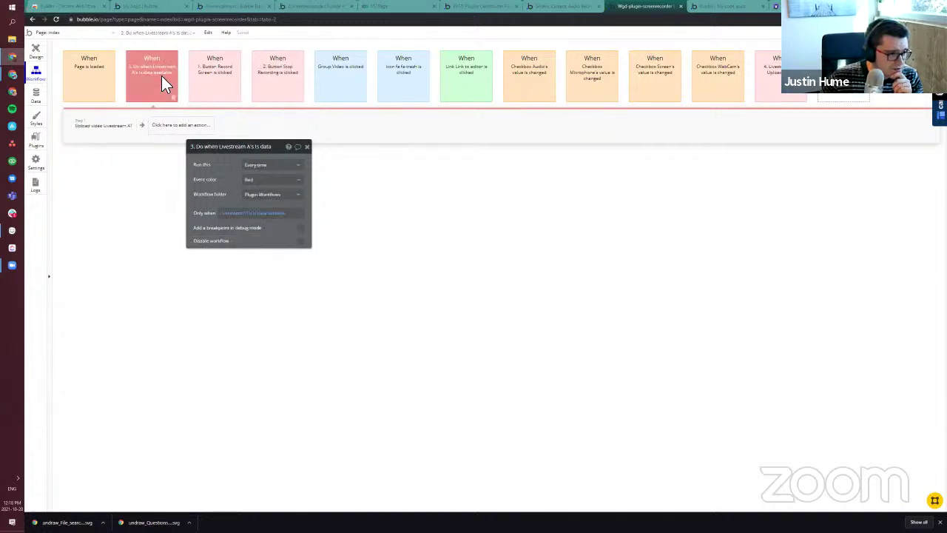
{"action": "left_click", "coordinate": [93, 139]}
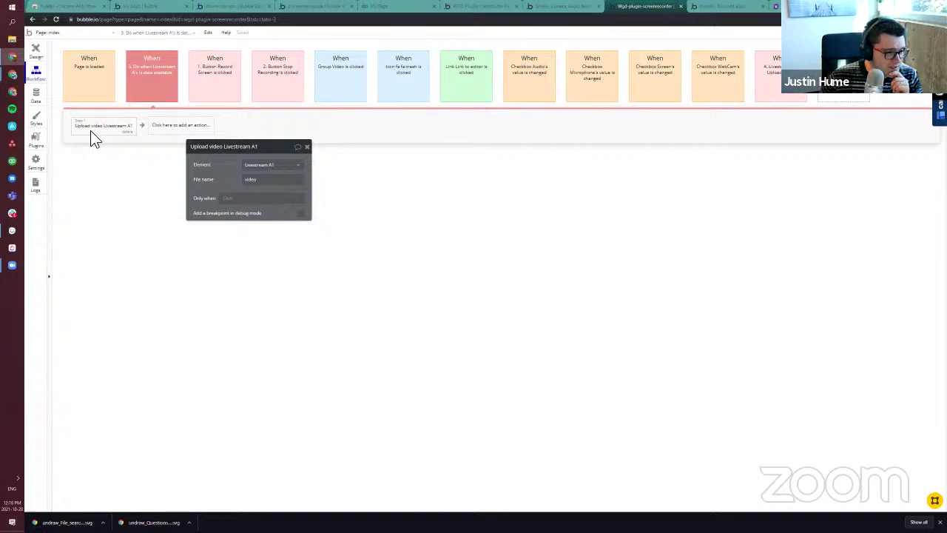
{"action": "left_click_drag", "start_coordinate": [225, 193], "coordinate": [201, 209]}
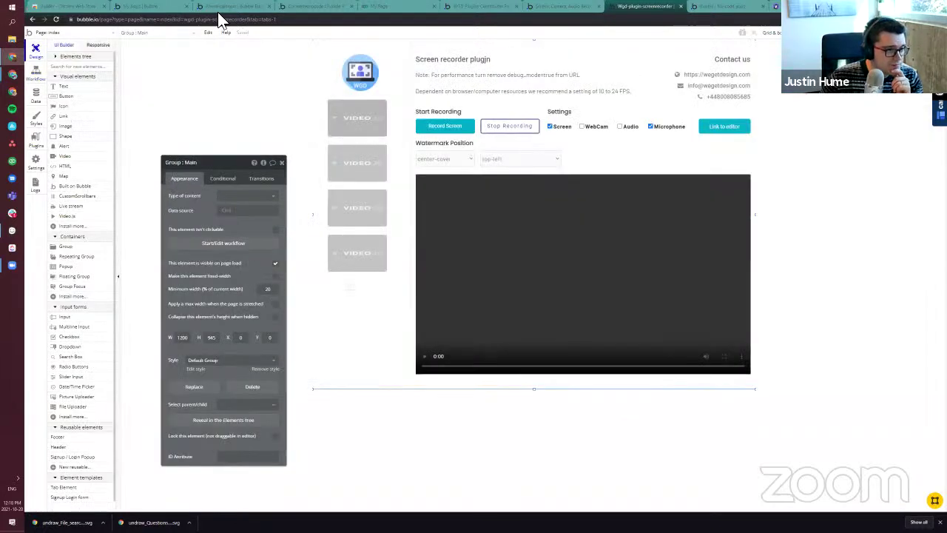
Step: Return to the request page and check the "Start capture Livestream A" settings in the Record your Screen button's workflow
{"action": "left_click", "coordinate": [180, 8]}
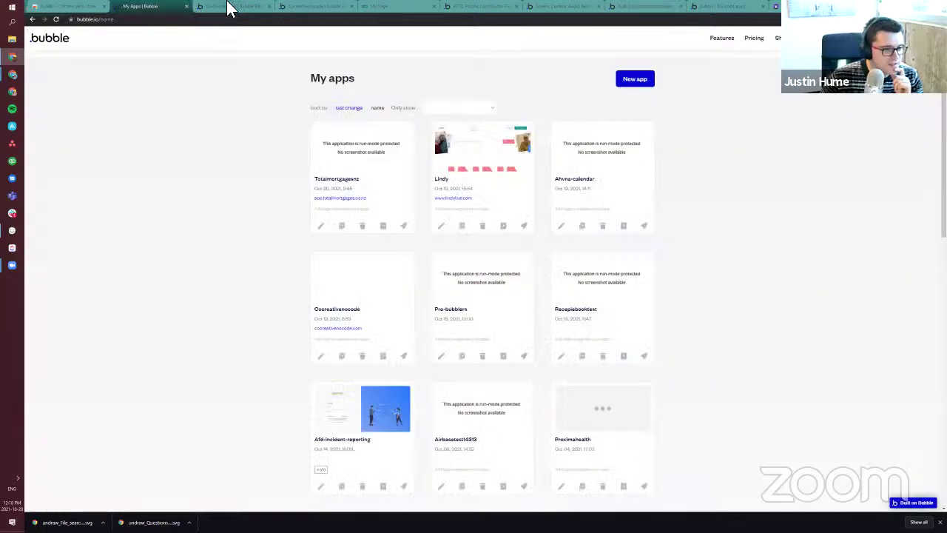
{"action": "left_click", "coordinate": [329, 7]}
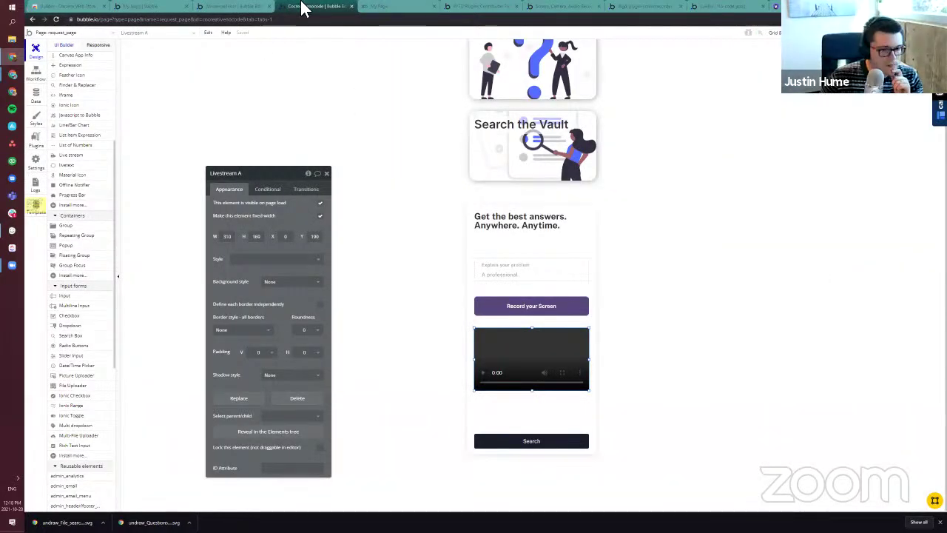
{"action": "left_click", "coordinate": [558, 310]}
{"action": "left_click", "coordinate": [272, 244]}
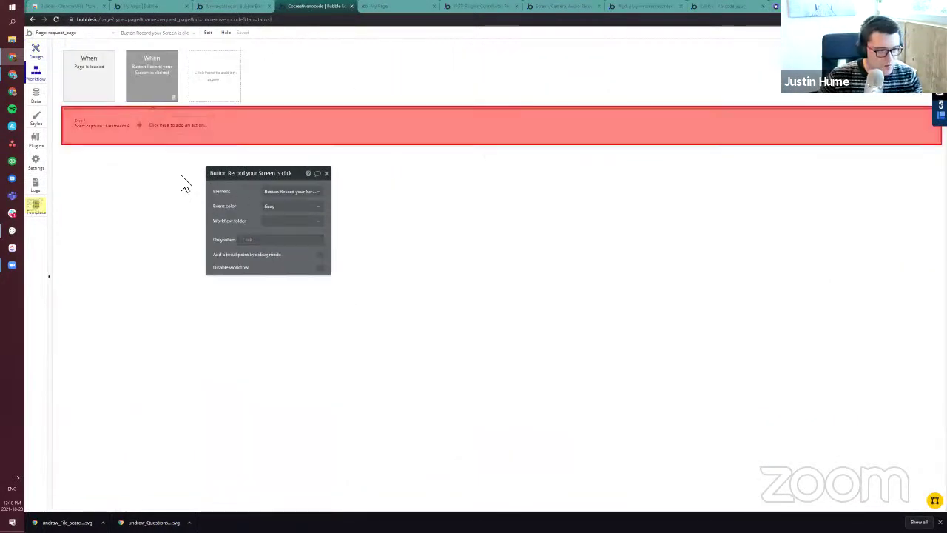
{"action": "left_click", "coordinate": [92, 125]}
{"action": "left_click_drag", "start_coordinate": [247, 247], "coordinate": [204, 248]}
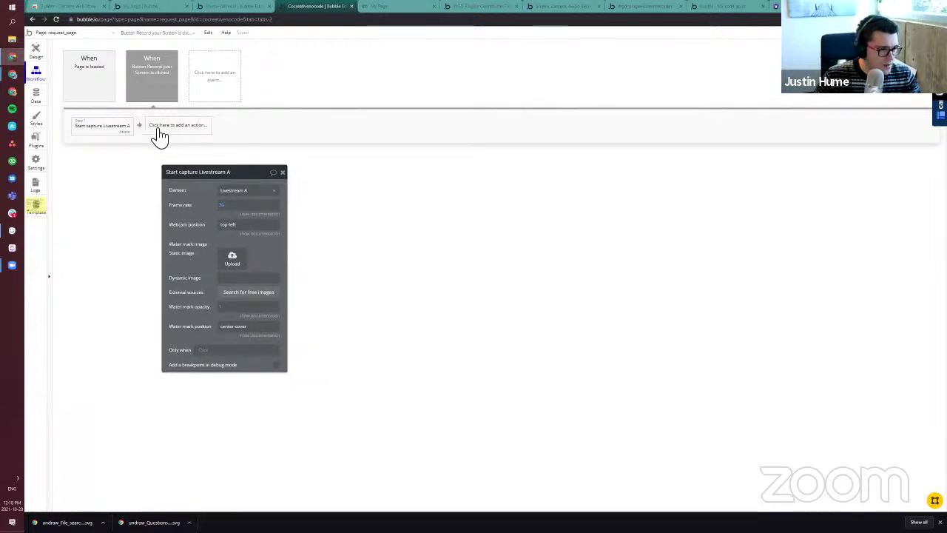
Step: Switch to the plugin demo's editor and examine the Screen checkbox's workflow and its "Turn on/off screen recording Livestream A1" action
{"action": "left_click", "coordinate": [481, 8]}
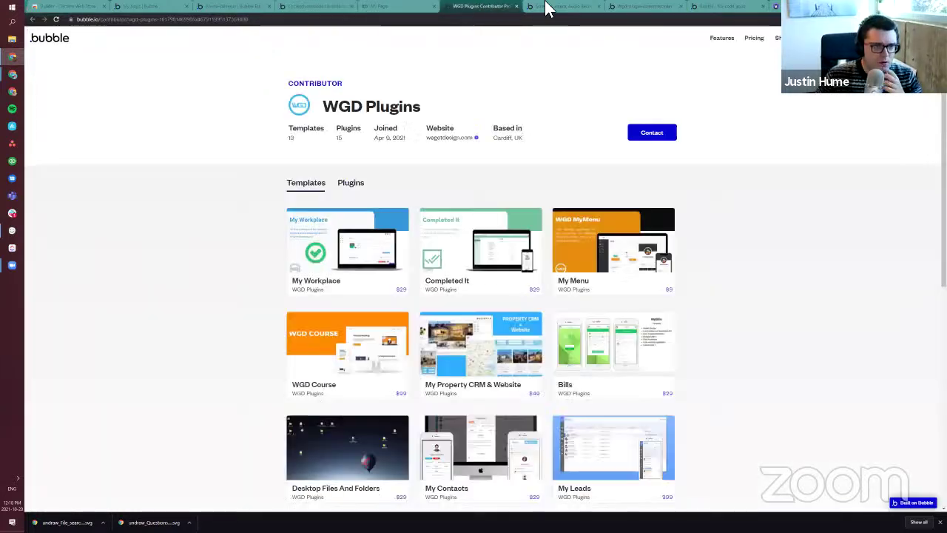
{"action": "left_click", "coordinate": [543, 7]}
{"action": "left_click", "coordinate": [638, 7]}
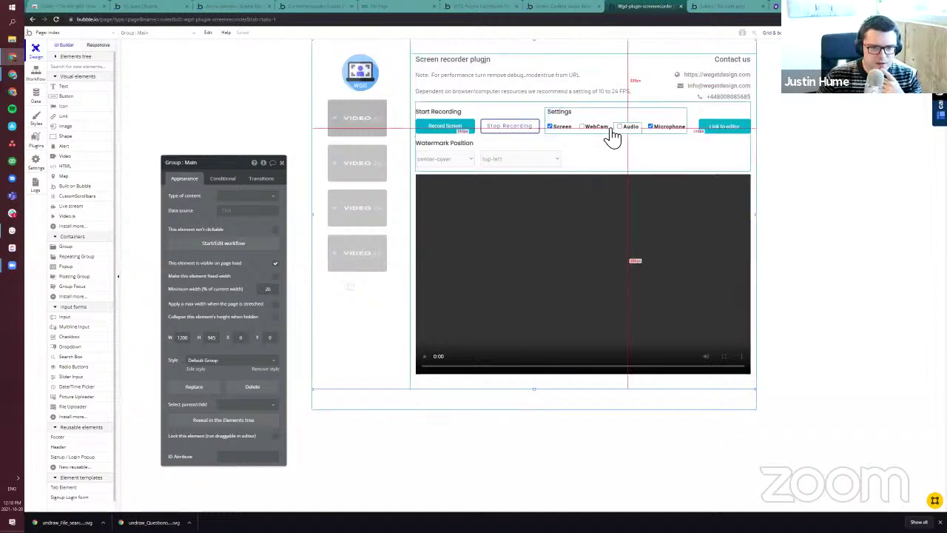
{"action": "left_click", "coordinate": [572, 139]}
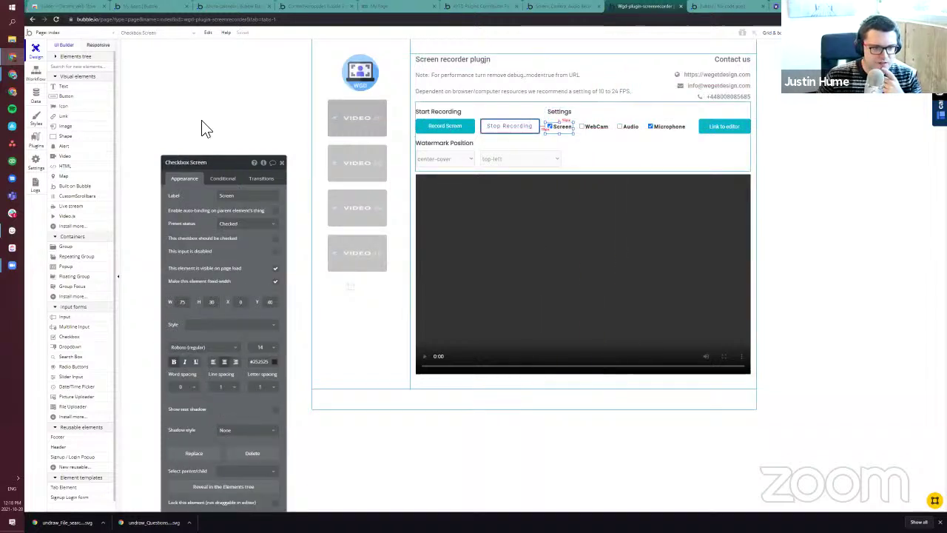
{"action": "left_click", "coordinate": [36, 74]}
{"action": "left_click", "coordinate": [35, 52]}
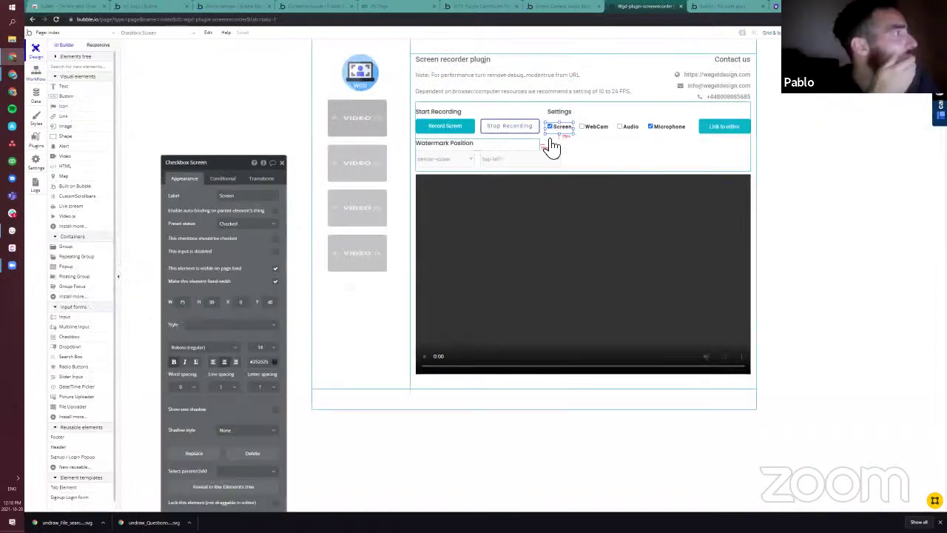
{"action": "left_click", "coordinate": [262, 162]}
{"action": "left_click", "coordinate": [331, 208]}
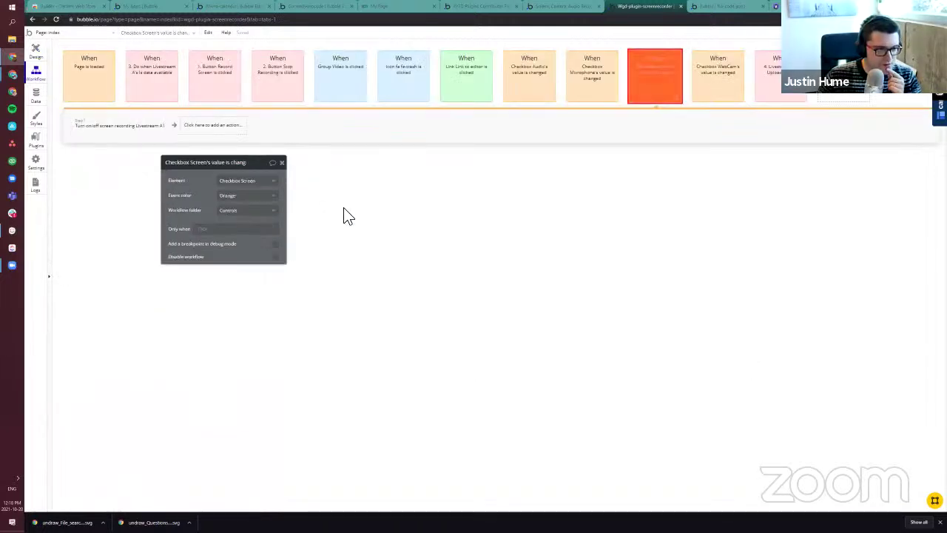
{"action": "left_click", "coordinate": [108, 129]}
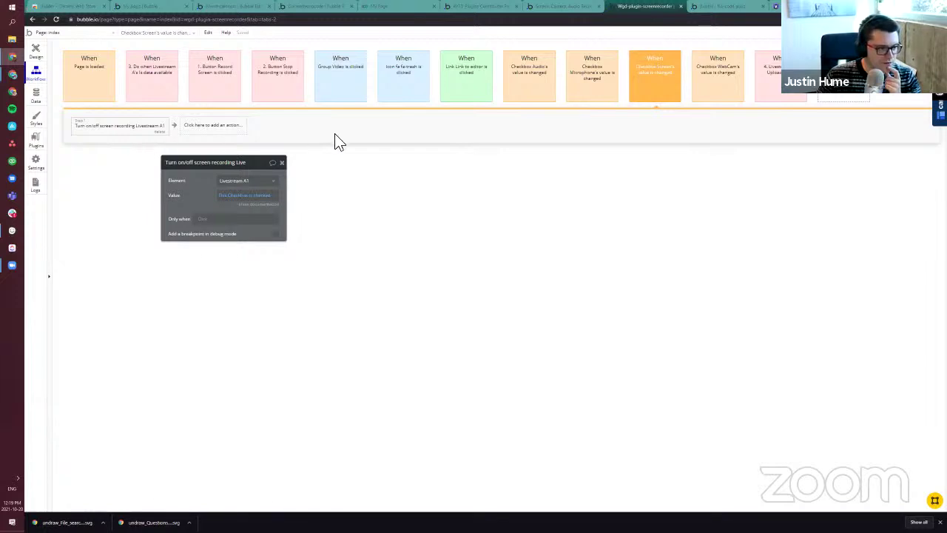
Step: Inspect the "Turn on/off microphone Livestream A1" action in the demo's Microphone checkbox workflow, and return to the demo's design
{"action": "left_click", "coordinate": [595, 85]}
{"action": "left_click", "coordinate": [85, 127]}
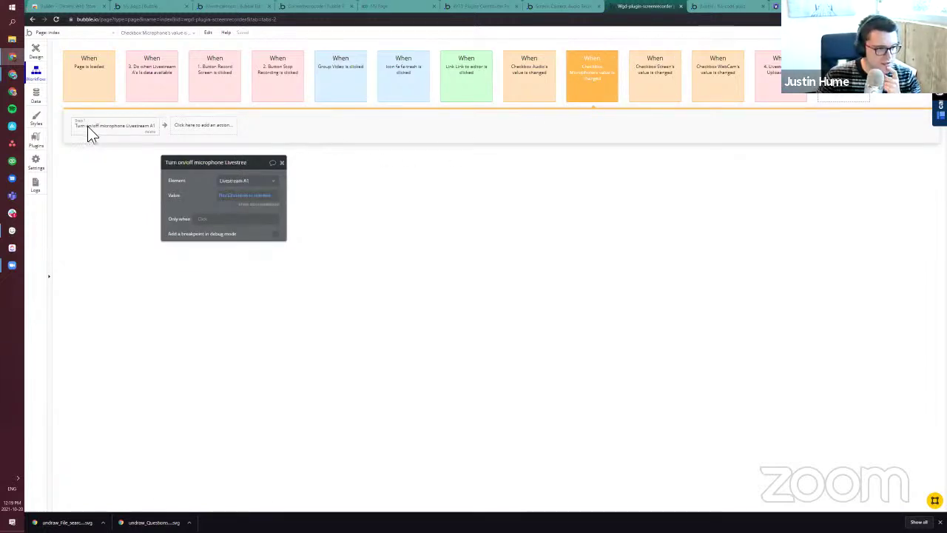
{"action": "left_click", "coordinate": [44, 50]}
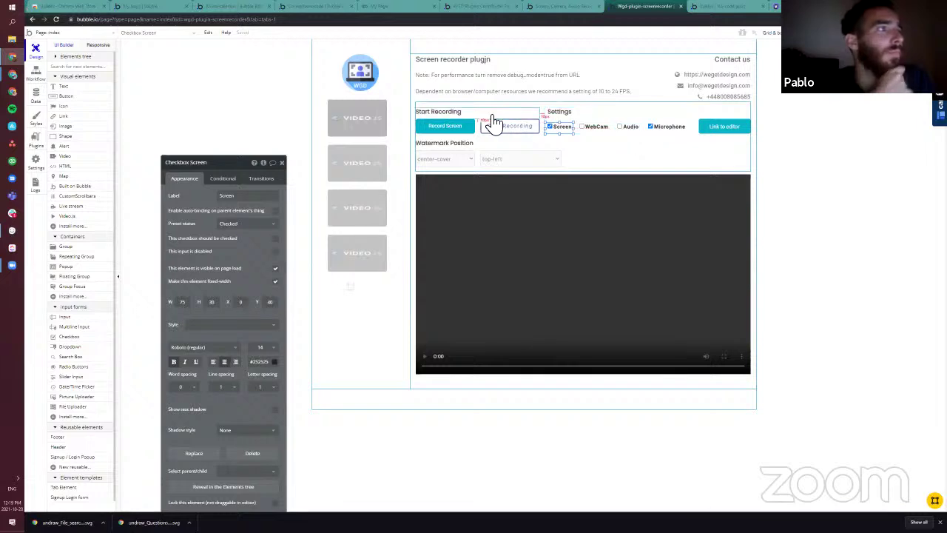
Step: Return to the request page's editor and check the Record your Screen button's properties in the design
{"action": "left_click", "coordinate": [549, 10]}
{"action": "left_click", "coordinate": [460, 9]}
{"action": "left_click", "coordinate": [402, 7]}
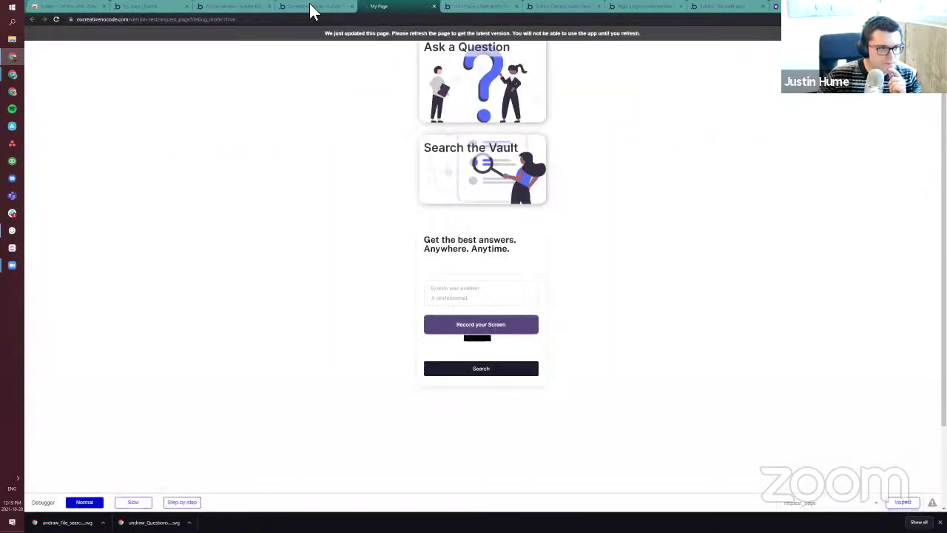
{"action": "left_click", "coordinate": [325, 10]}
{"action": "left_click", "coordinate": [213, 10]}
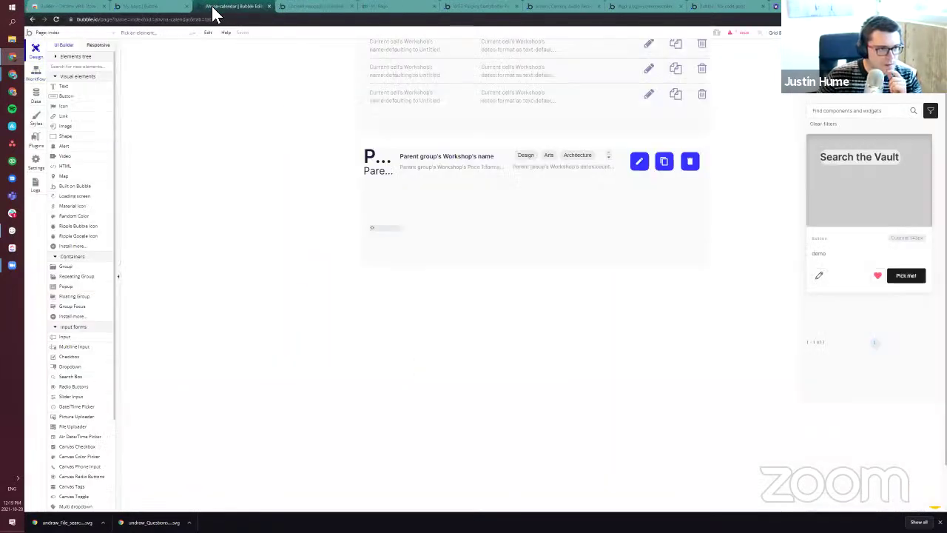
{"action": "left_click", "coordinate": [131, 7]}
{"action": "left_click", "coordinate": [326, 7]}
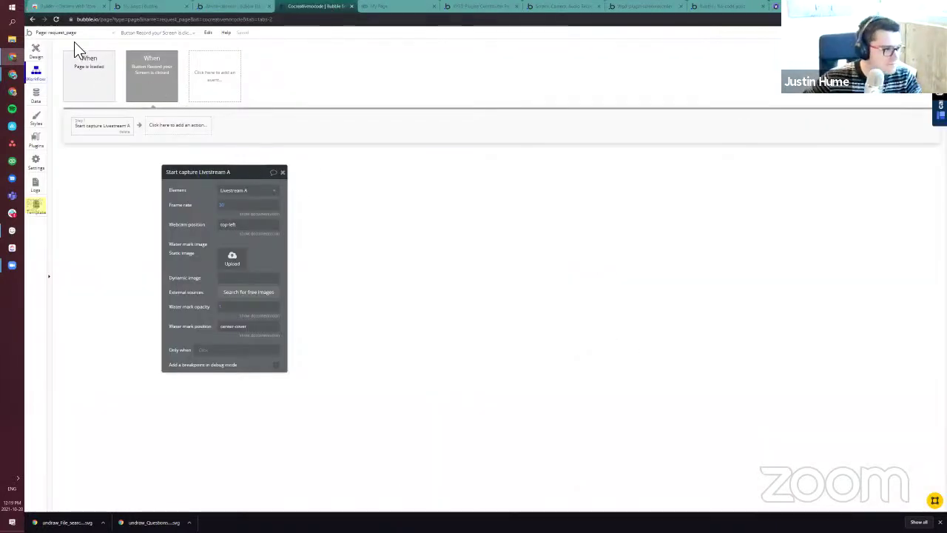
{"action": "left_click", "coordinate": [36, 50]}
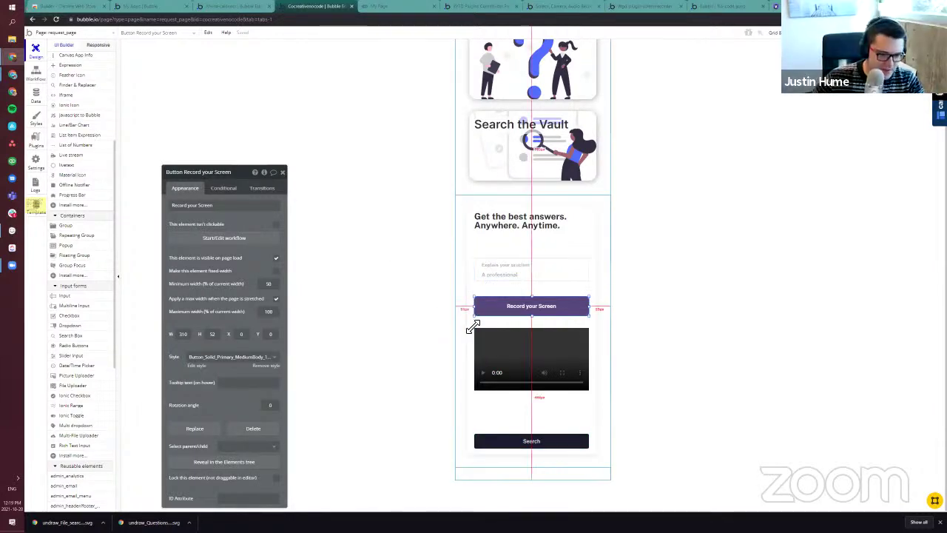
{"action": "left_click", "coordinate": [492, 297]}
{"action": "left_click", "coordinate": [493, 304]}
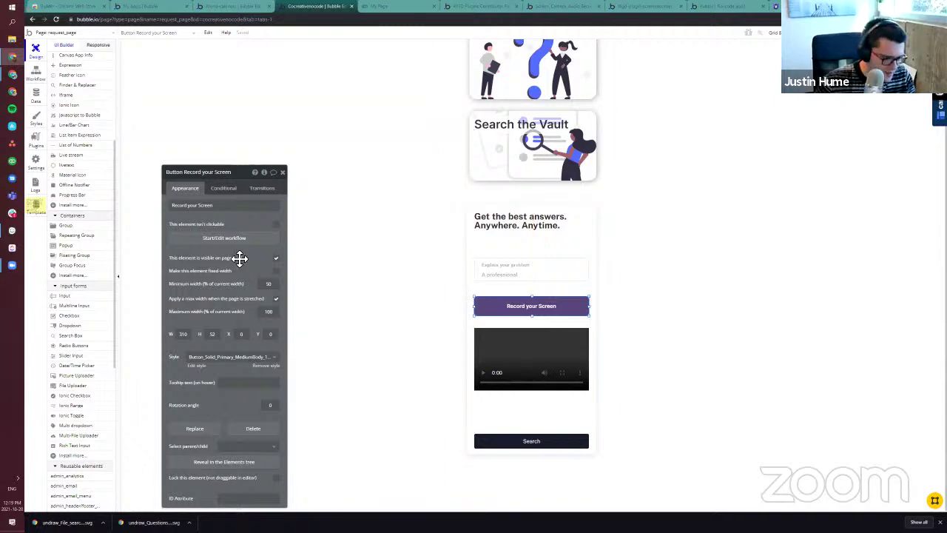
Step: Add a "Turn on/off webcam recording" action for Livestream A to the Page is loaded workflow and set its value
{"action": "left_click", "coordinate": [45, 80]}
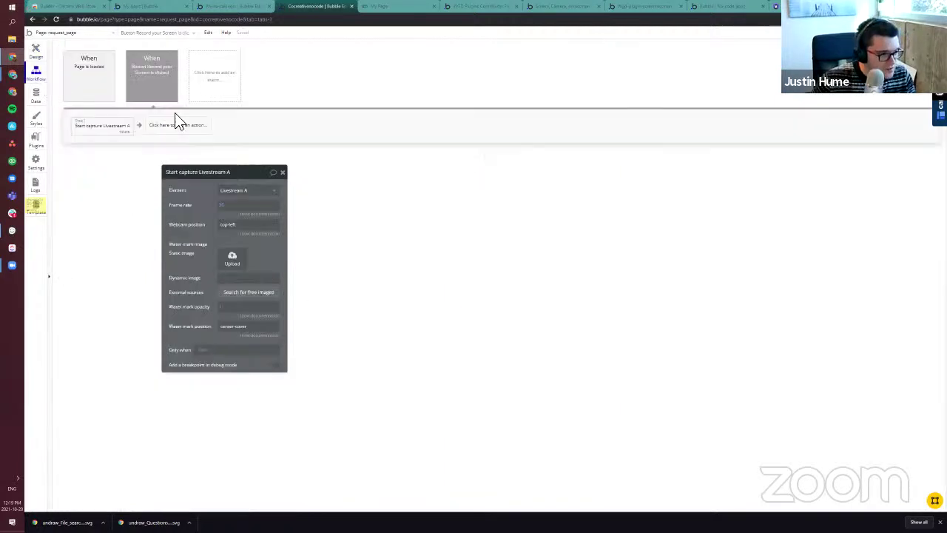
{"action": "left_click", "coordinate": [212, 63]}
{"action": "left_click", "coordinate": [95, 77]}
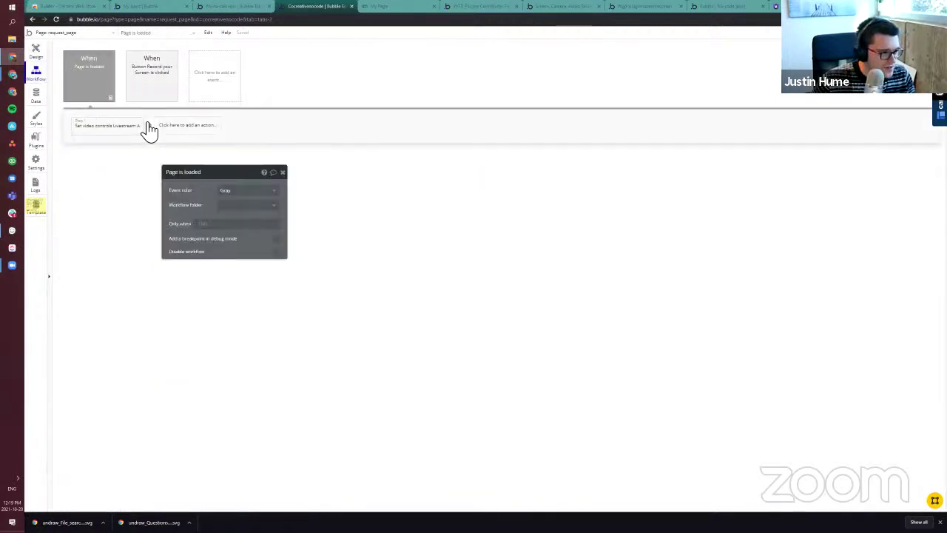
{"action": "left_click", "coordinate": [168, 126]}
{"action": "mouse_move", "coordinate": [187, 229]}
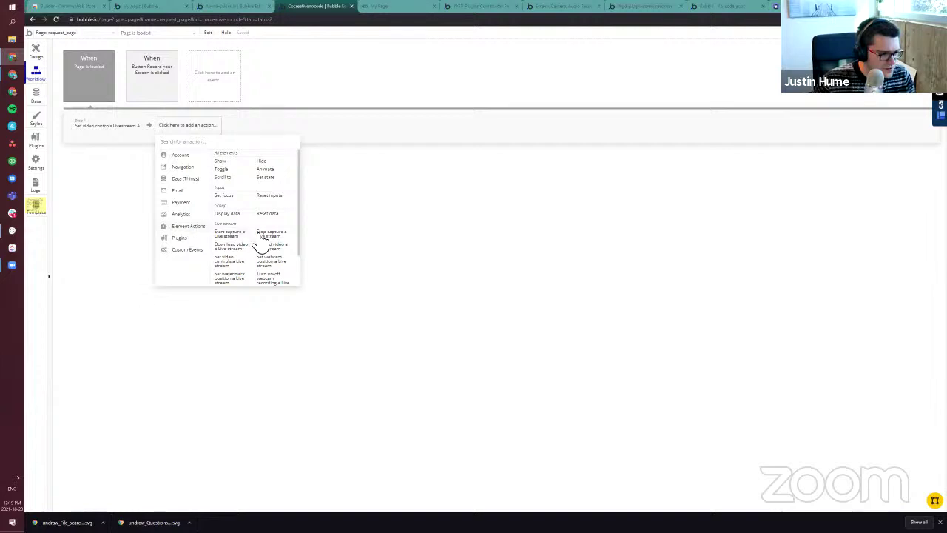
{"action": "scroll", "coordinate": [261, 244], "scroll_direction": "down", "scroll_amount": 3}
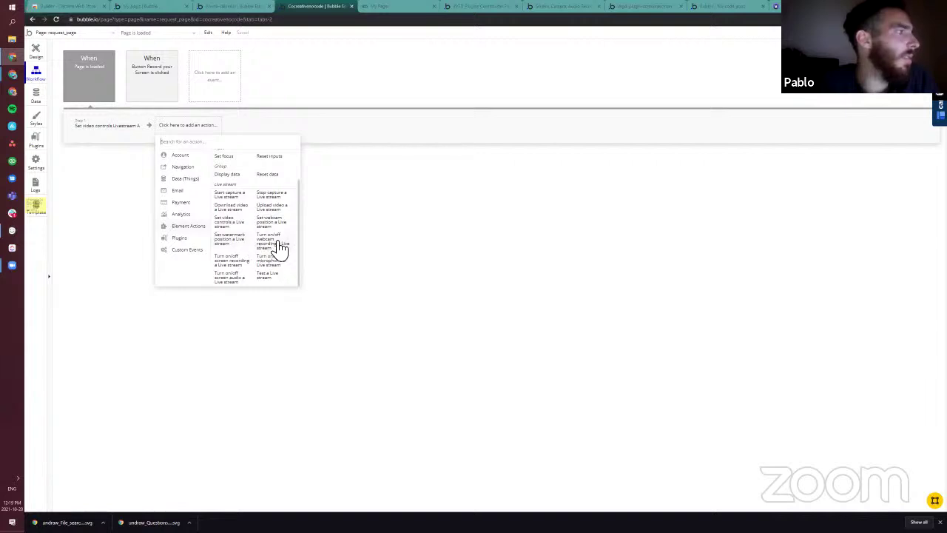
{"action": "left_click", "coordinate": [271, 240]}
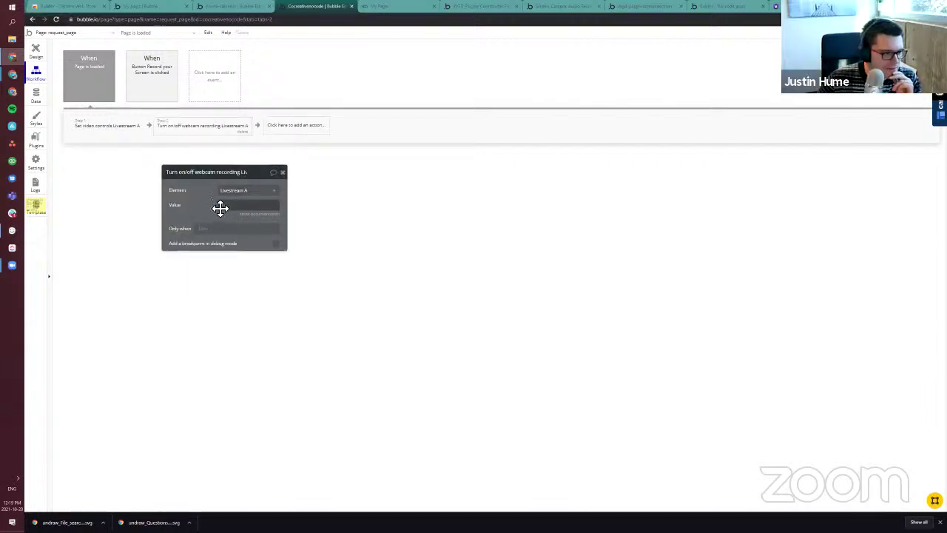
{"action": "left_click", "coordinate": [226, 213]}
{"action": "left_click", "coordinate": [232, 219]}
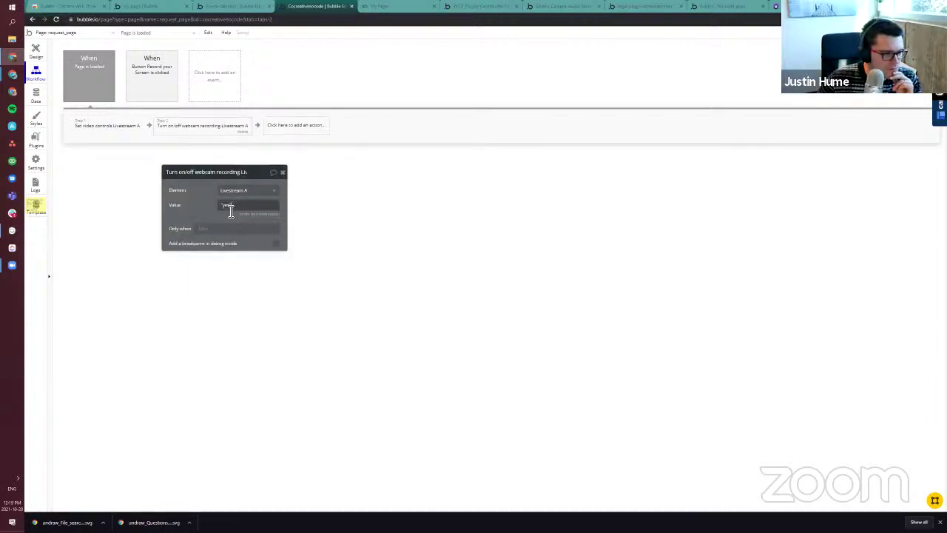
{"action": "left_click", "coordinate": [231, 212]}
{"action": "left_click", "coordinate": [238, 231]}
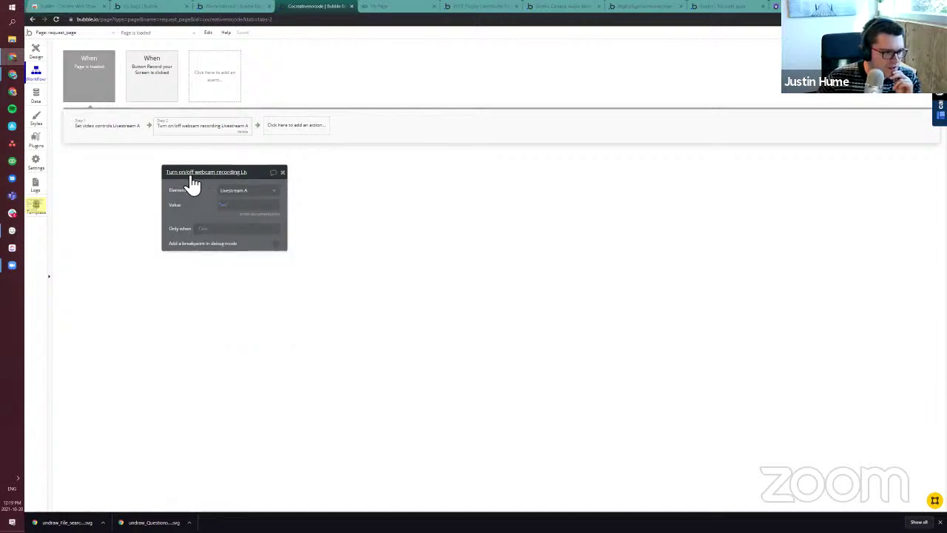
Step: Add a "Turn on/off screen audio" action for Livestream A to the page-load workflow and set its value
{"action": "left_click", "coordinate": [305, 124]}
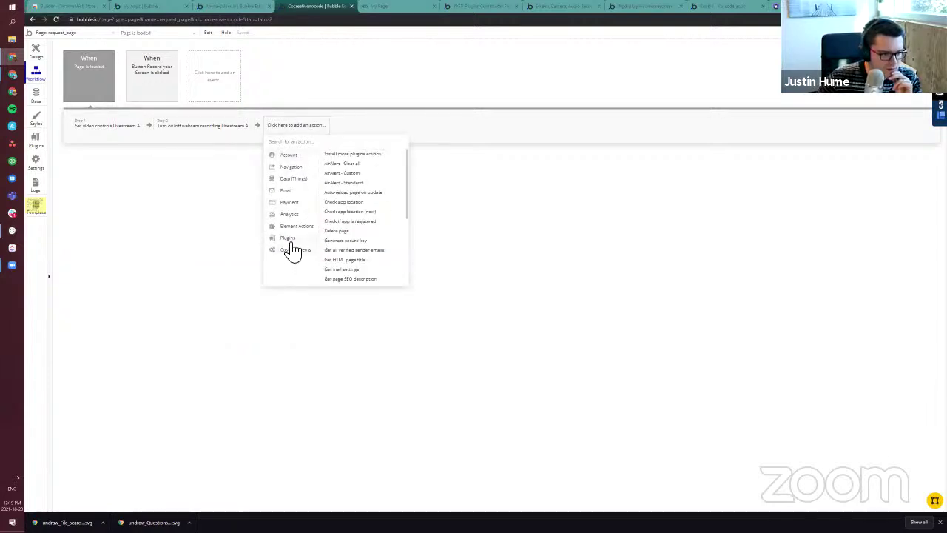
{"action": "scroll", "coordinate": [342, 255], "scroll_direction": "down", "scroll_amount": 5}
{"action": "mouse_move", "coordinate": [290, 228]}
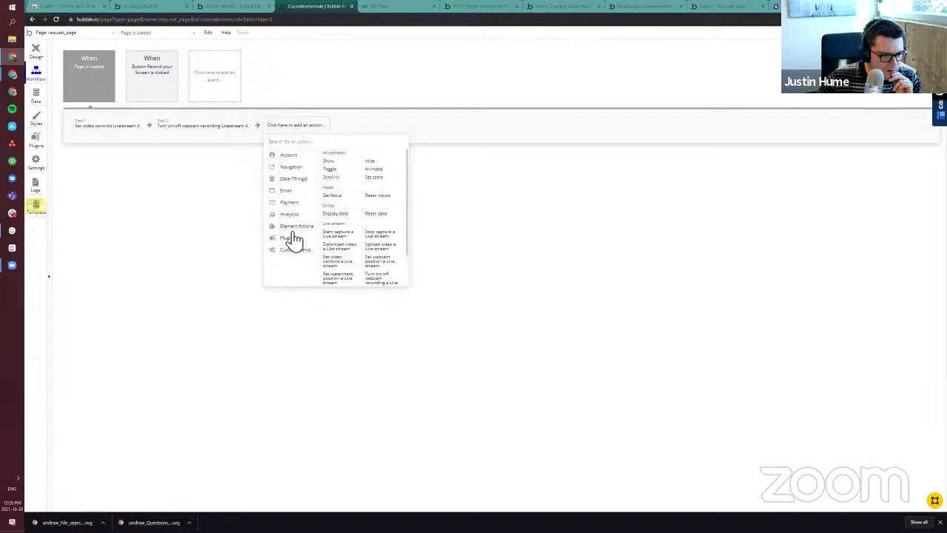
{"action": "scroll", "coordinate": [355, 252], "scroll_direction": "down", "scroll_amount": 3}
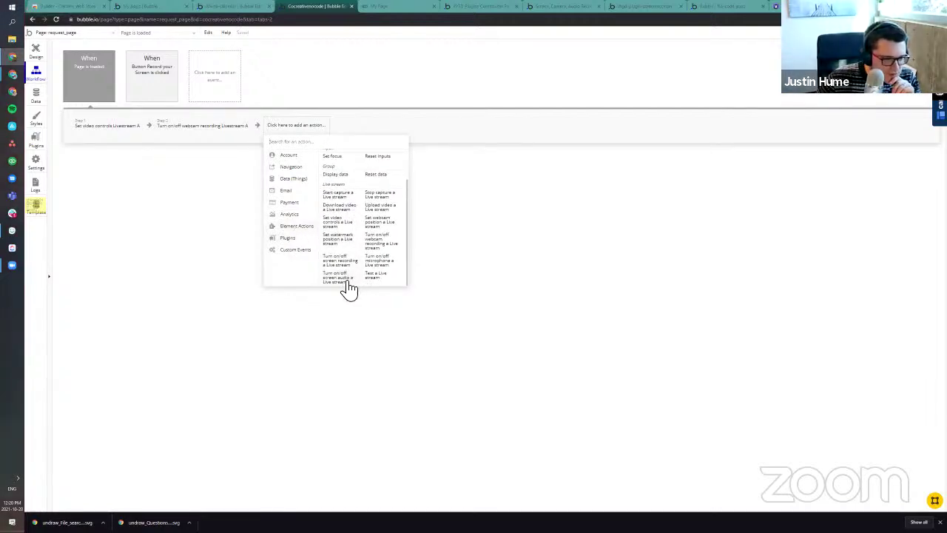
{"action": "left_click", "coordinate": [337, 276]}
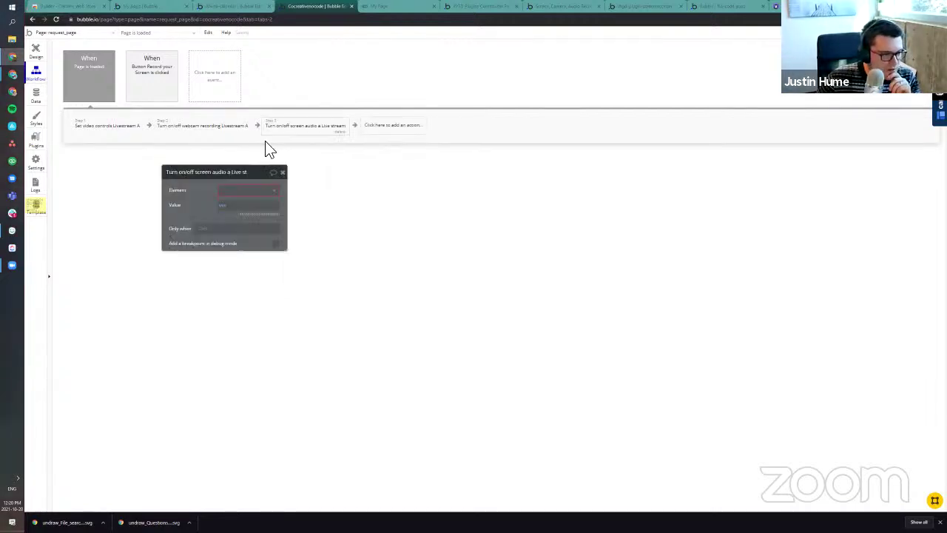
{"action": "left_click", "coordinate": [225, 208]}
{"action": "left_click", "coordinate": [227, 225]}
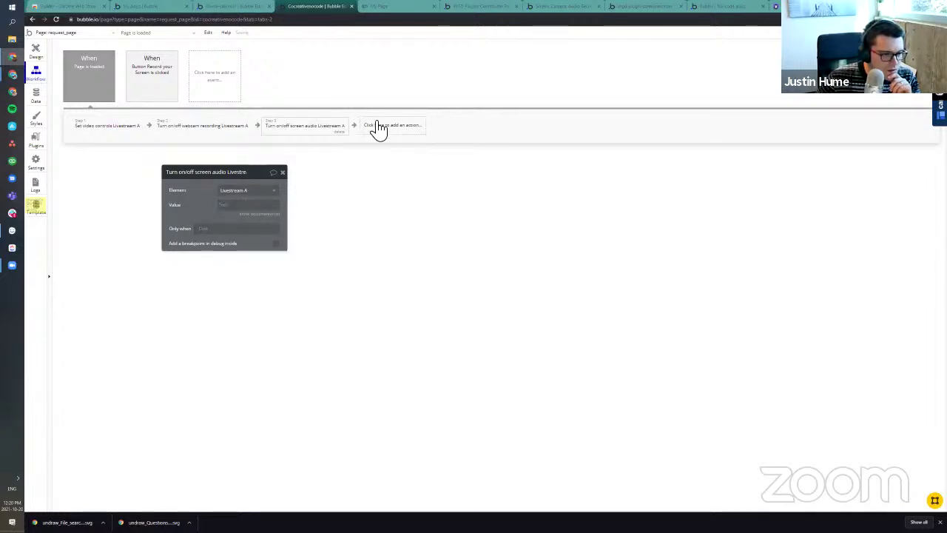
Step: Add a "Turn on/off microphone" action for Livestream A as the fourth step of the page-load workflow
{"action": "left_click", "coordinate": [378, 128]}
{"action": "mouse_move", "coordinate": [395, 253]}
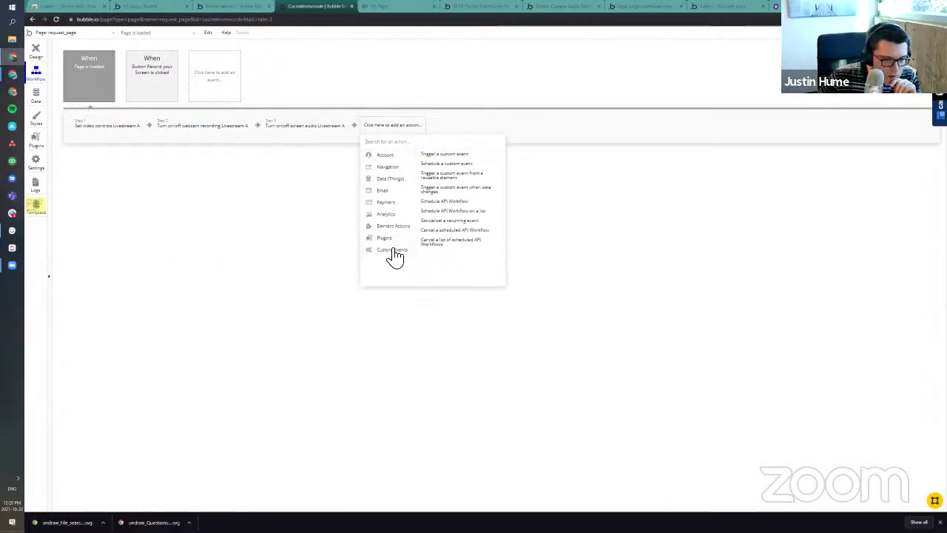
{"action": "mouse_move", "coordinate": [395, 237]}
{"action": "scroll", "coordinate": [434, 256], "scroll_direction": "down", "scroll_amount": 4}
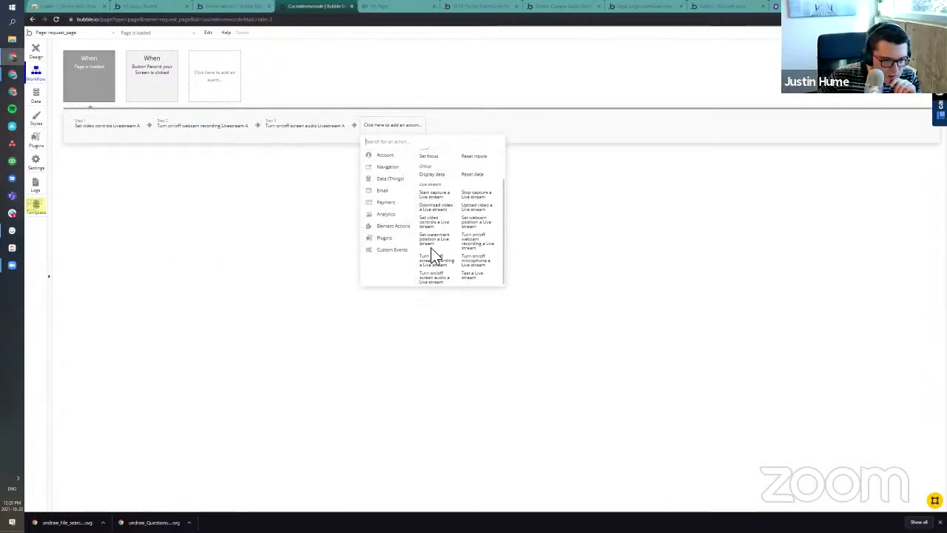
{"action": "left_click", "coordinate": [474, 261]}
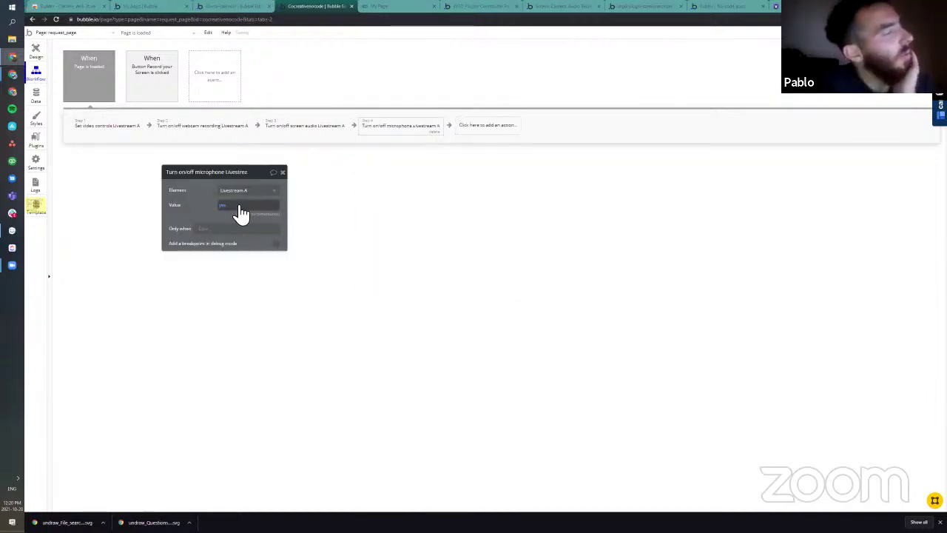
Step: Add a "Turn on/off screen recording" action for Livestream A to the page-load workflow, and review both workflows on the page
{"action": "left_click", "coordinate": [488, 125]}
{"action": "mouse_move", "coordinate": [488, 252]}
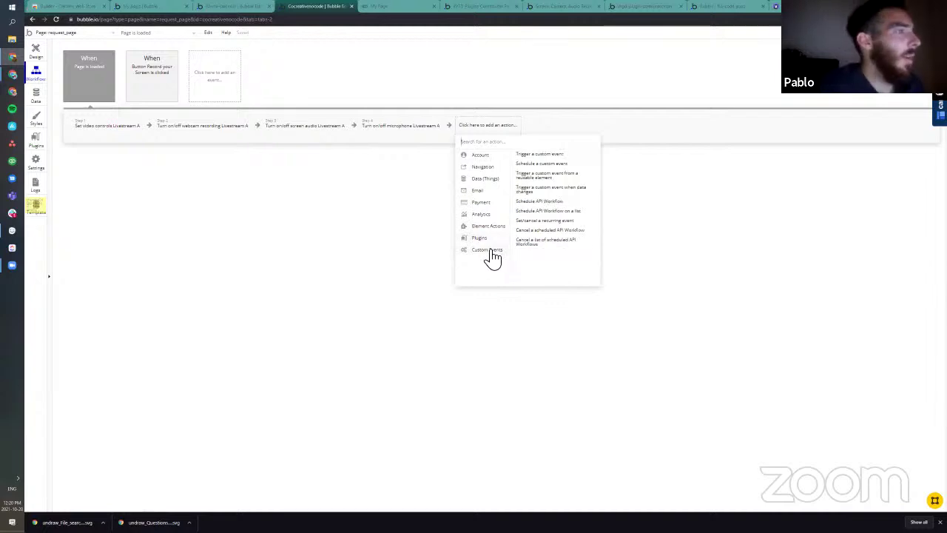
{"action": "mouse_move", "coordinate": [494, 229]}
{"action": "scroll", "coordinate": [539, 245], "scroll_direction": "down", "scroll_amount": 1}
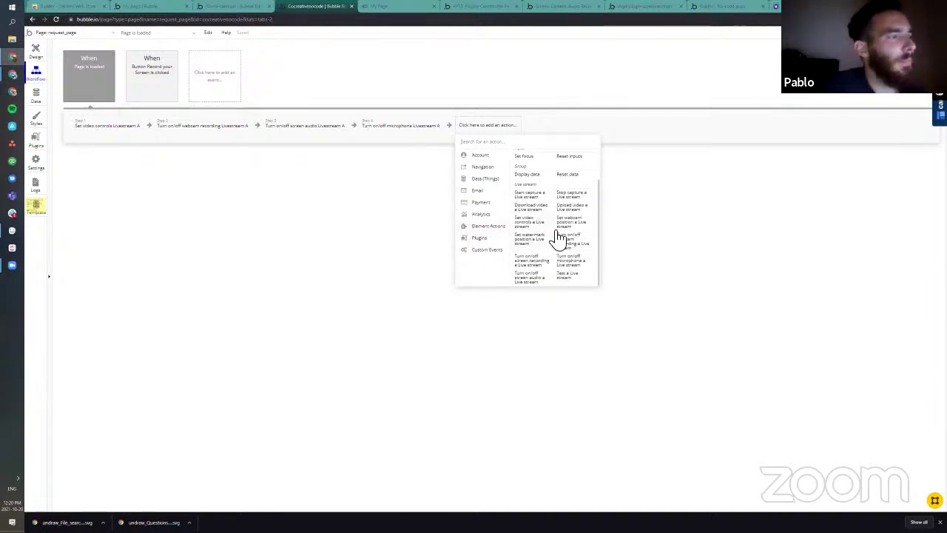
{"action": "left_click", "coordinate": [524, 270]}
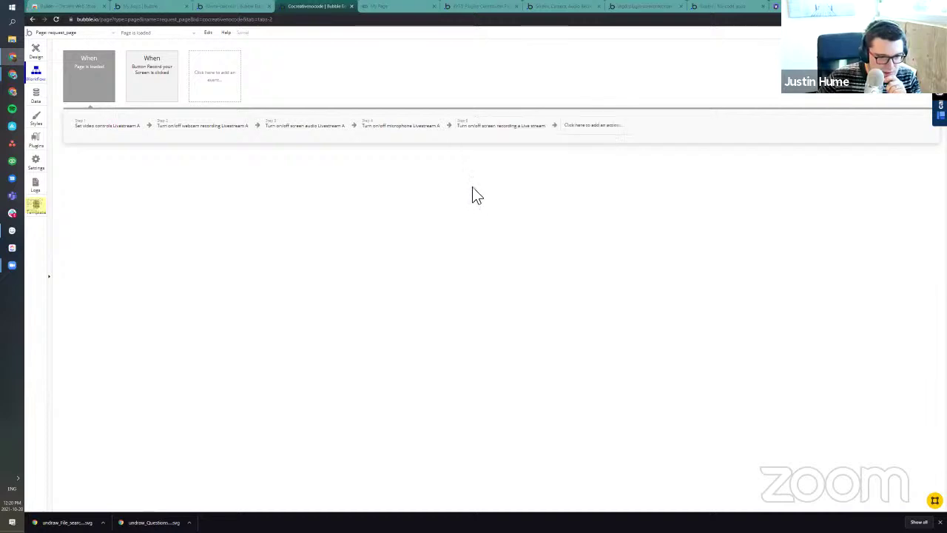
{"action": "left_click", "coordinate": [154, 81]}
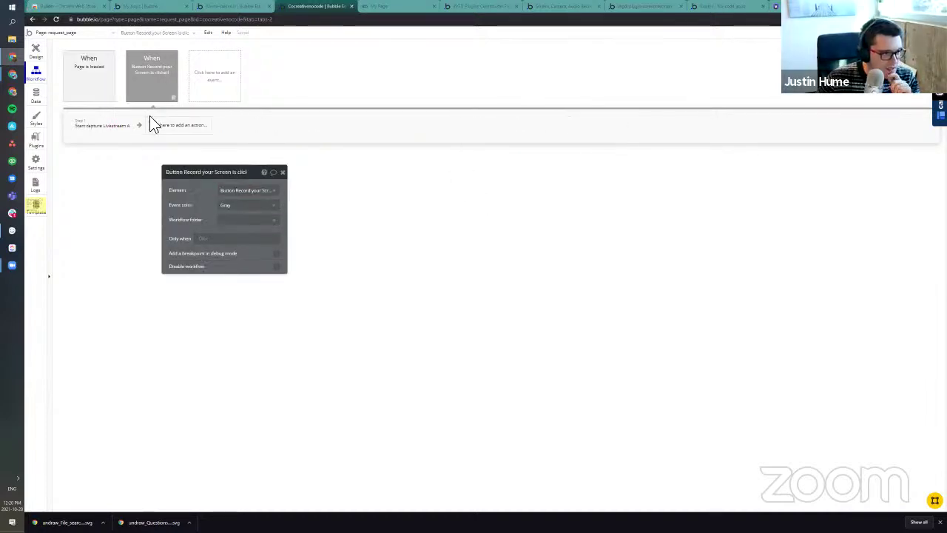
{"action": "left_click", "coordinate": [80, 64]}
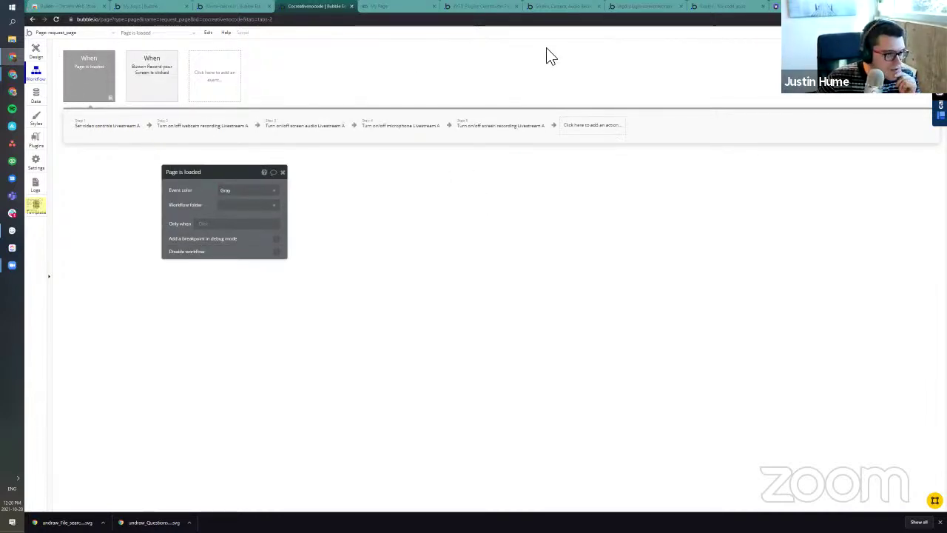
Step: Test the recorder on the preview of the request page by starting a screen recording and sharing Screen 1
{"action": "left_click", "coordinate": [382, 7]}
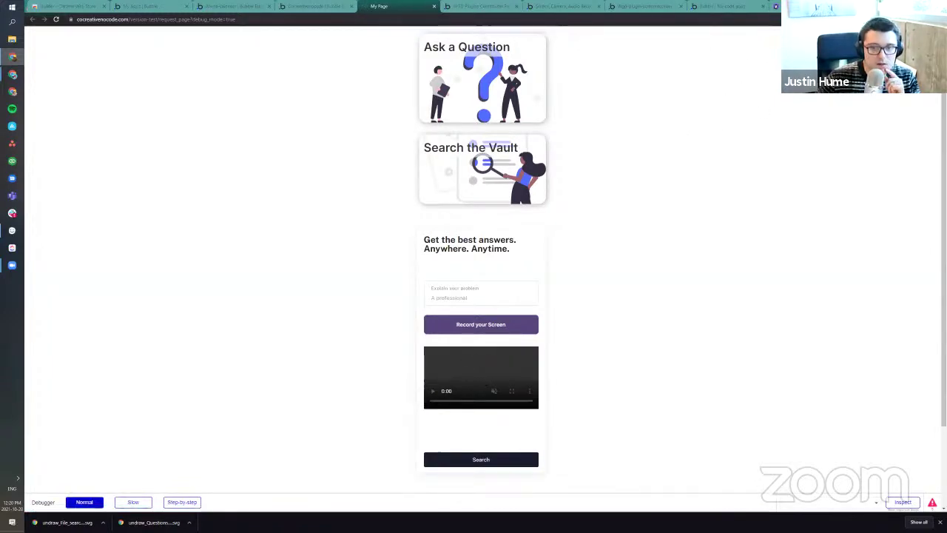
{"action": "left_click", "coordinate": [482, 326]}
{"action": "left_click", "coordinate": [429, 115]}
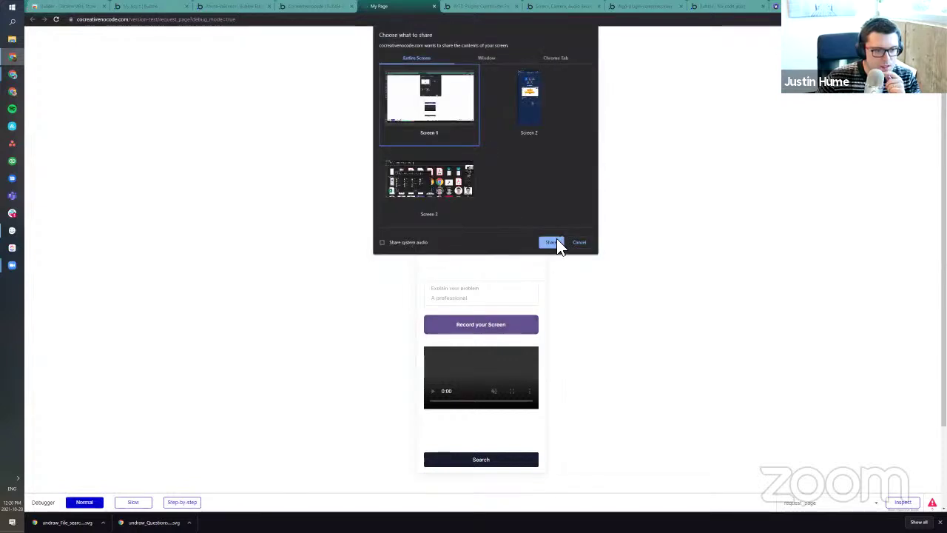
{"action": "left_click", "coordinate": [552, 242]}
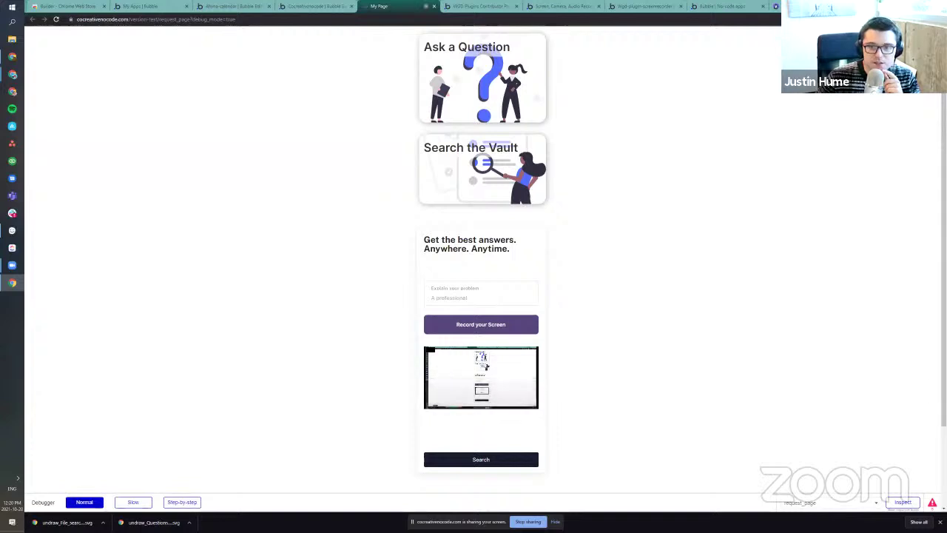
Step: Always allow camera and microphone access for the preview site and check the browser's site permission settings
{"action": "left_click", "coordinate": [818, 20]}
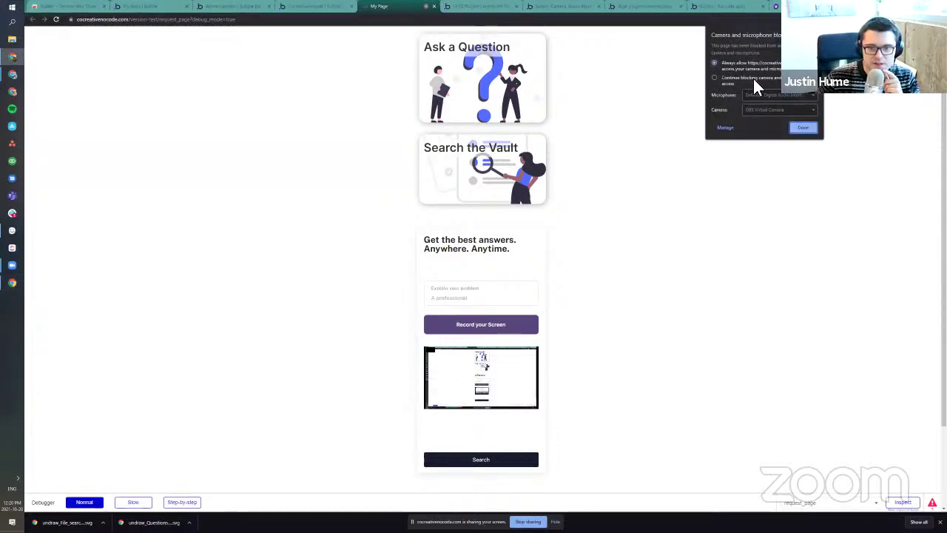
{"action": "left_click", "coordinate": [803, 129]}
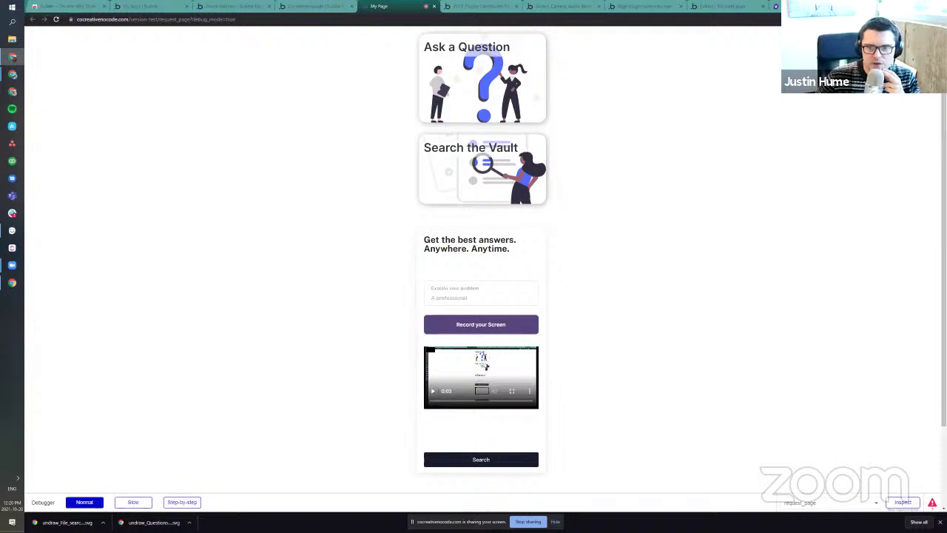
{"action": "left_click", "coordinate": [818, 19]}
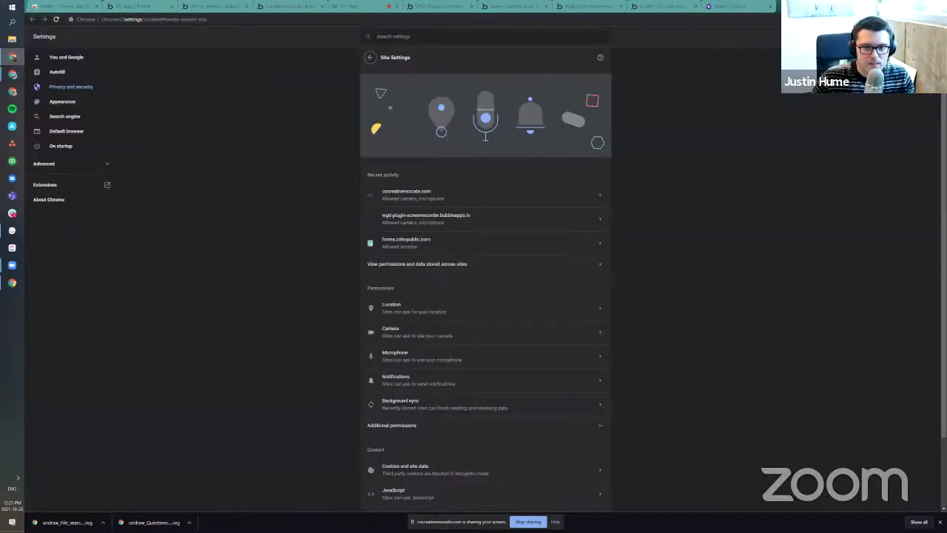
{"action": "key", "text": "ctrl+w"}
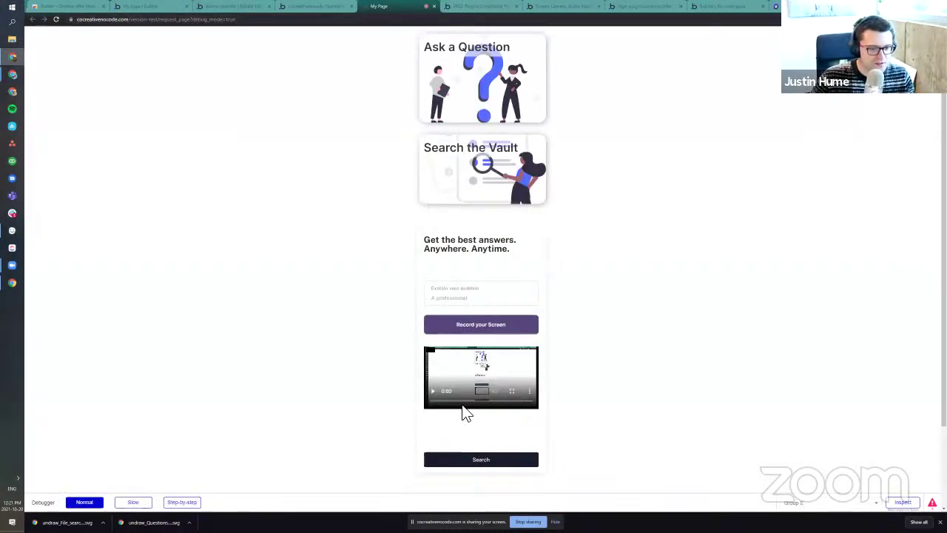
{"action": "left_click", "coordinate": [816, 19]}
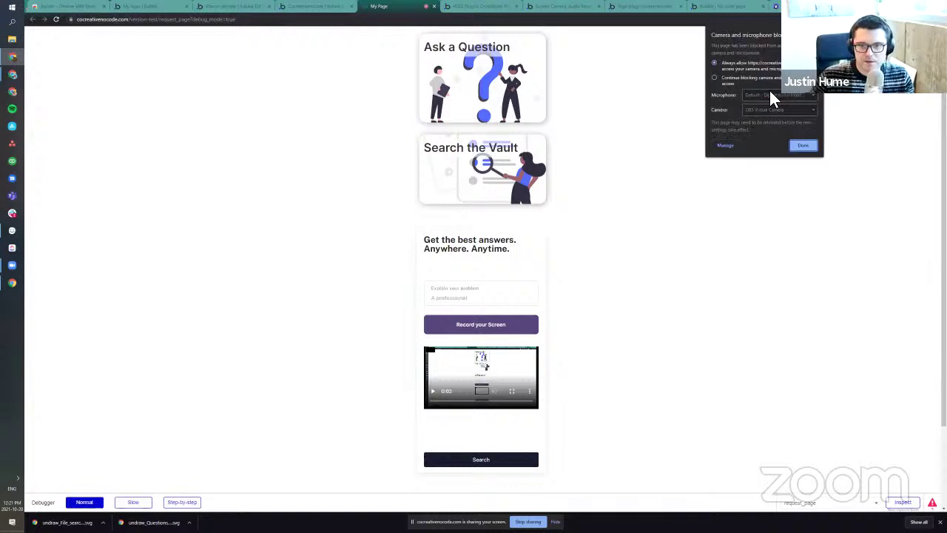
{"action": "left_click", "coordinate": [804, 146]}
Step: Copy the preview page's URL and open it in a maximized incognito window
{"action": "left_click", "coordinate": [454, 20]}
{"action": "key", "text": "ctrl+c"}
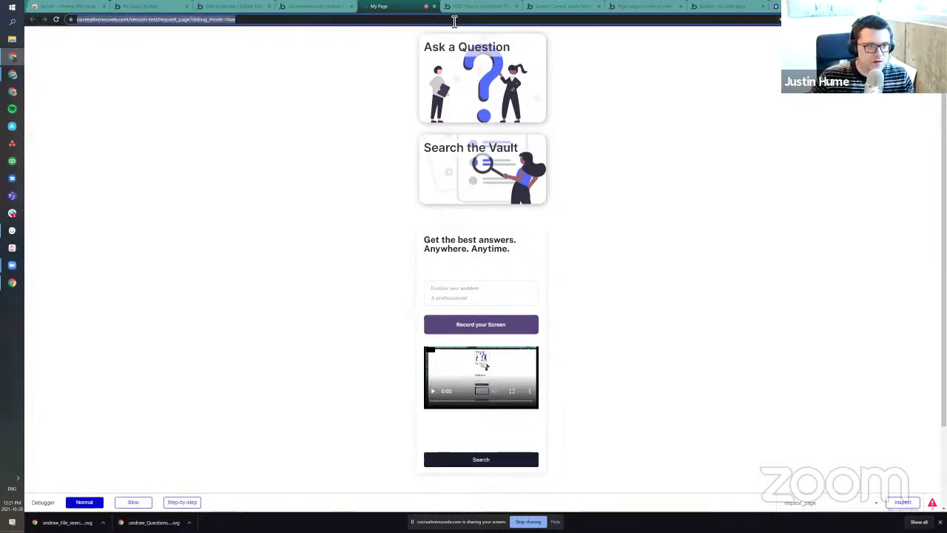
{"action": "key", "text": "ctrl+shift+n"}
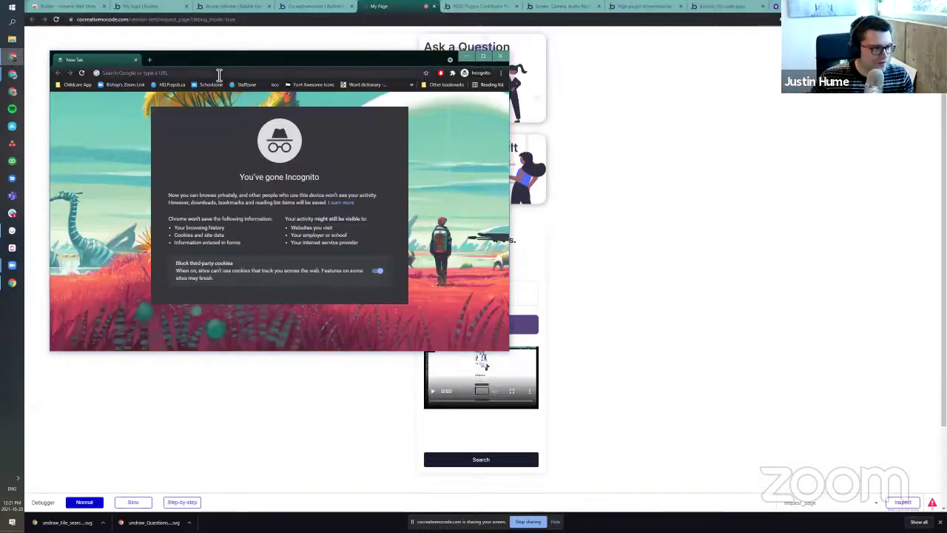
{"action": "key", "text": "ctrl+v"}
{"action": "key", "text": "Return"}
{"action": "double_click", "coordinate": [258, 58]}
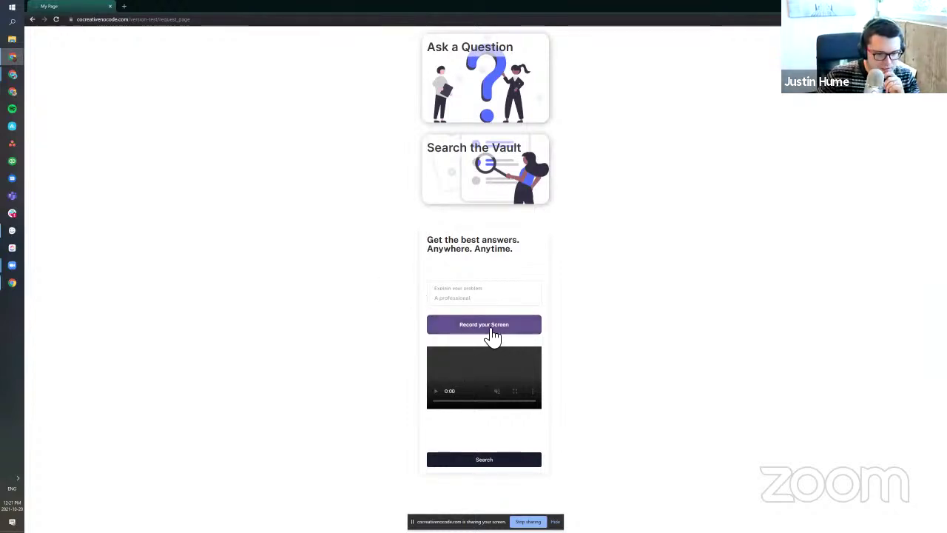
Step: Test recording Screen 1 in the incognito window with microphone and camera access allowed, and close the window
{"action": "left_click", "coordinate": [493, 334]}
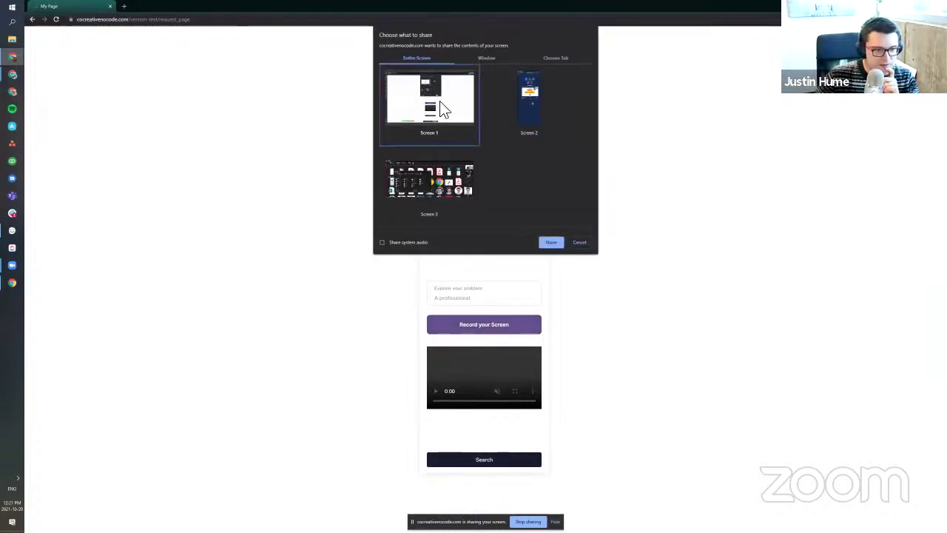
{"action": "left_click", "coordinate": [548, 242]}
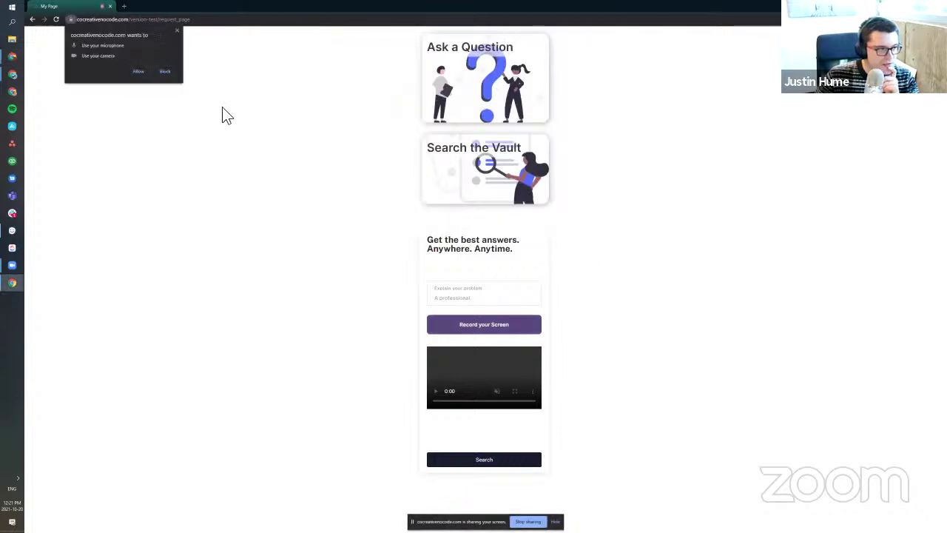
{"action": "left_click", "coordinate": [138, 72]}
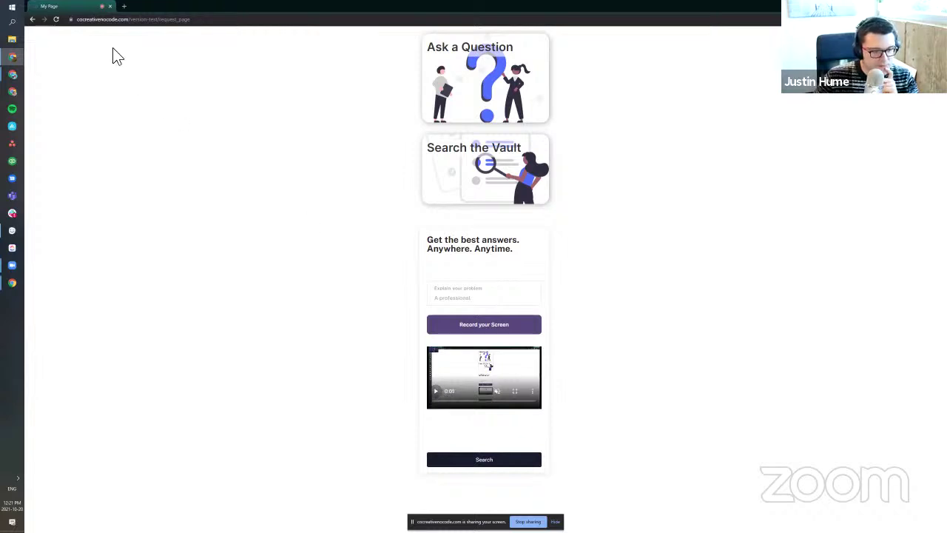
{"action": "left_click", "coordinate": [110, 7]}
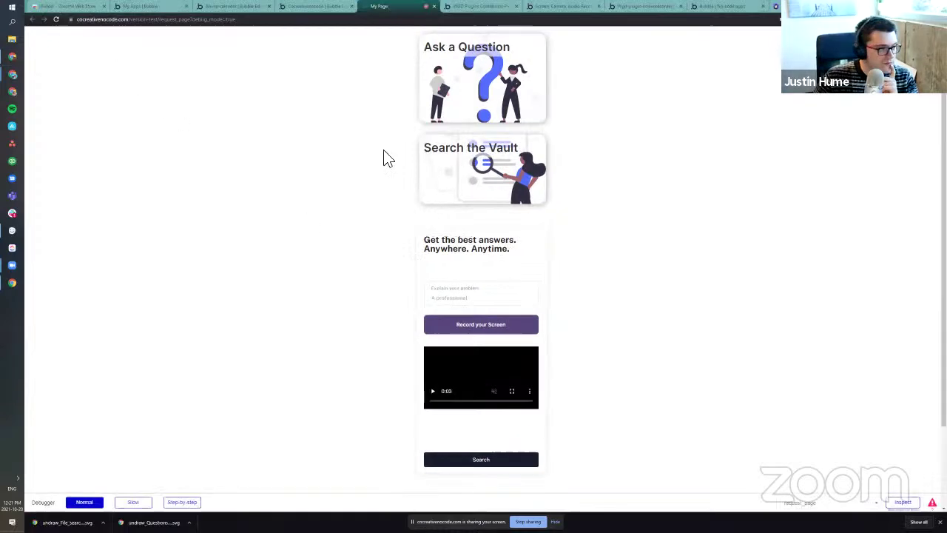
Step: Return to the Bubble editor and review the Start capture action in the Record your Screen button's workflow
{"action": "left_click", "coordinate": [326, 6]}
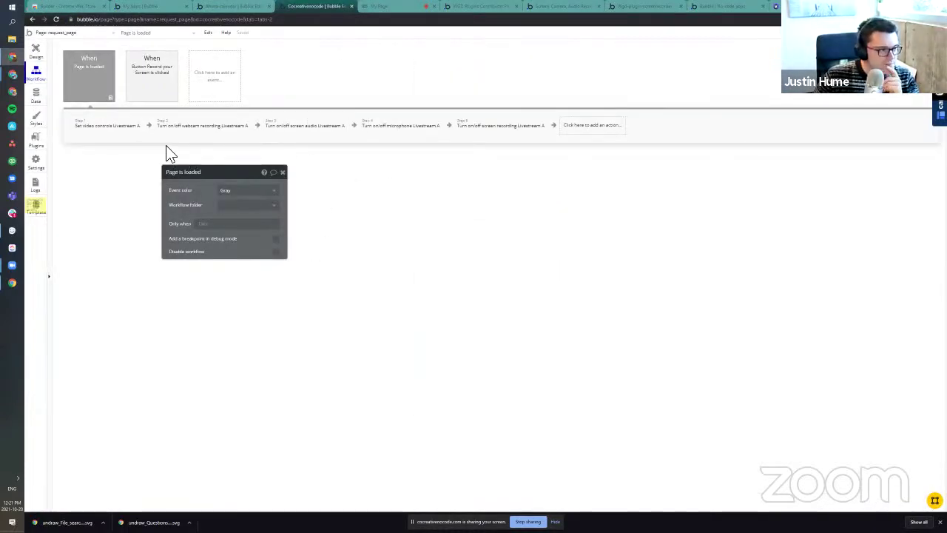
{"action": "left_click", "coordinate": [139, 82]}
{"action": "left_click", "coordinate": [78, 130]}
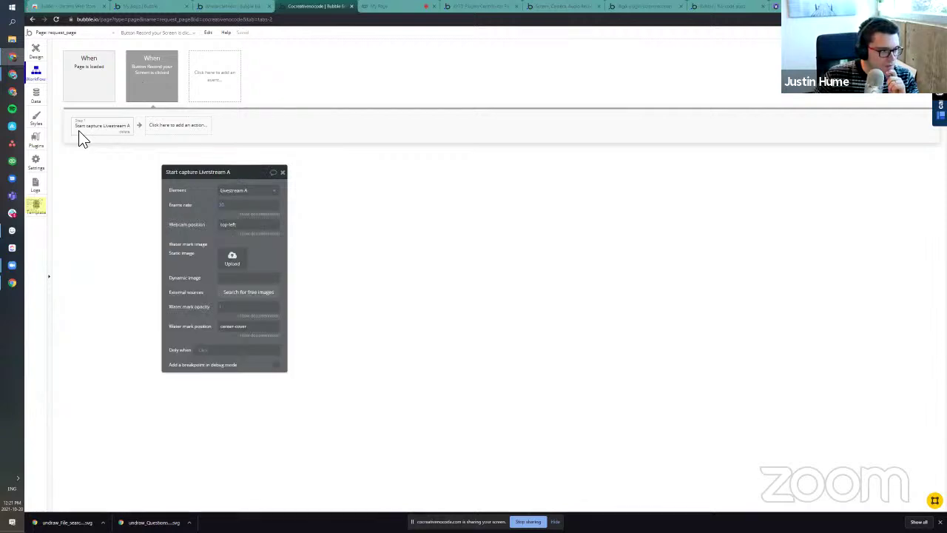
{"action": "left_click", "coordinate": [42, 53]}
{"action": "left_click", "coordinate": [220, 190]}
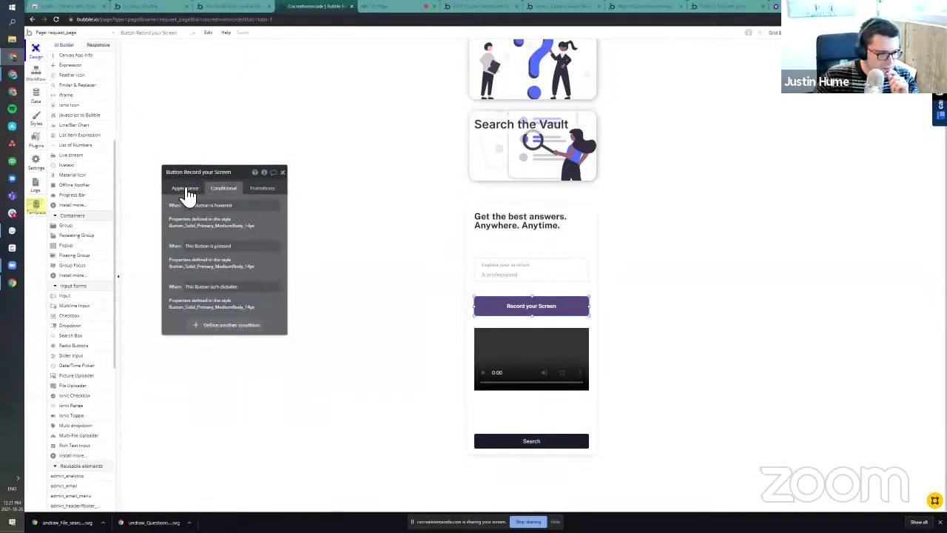
{"action": "left_click", "coordinate": [186, 190]}
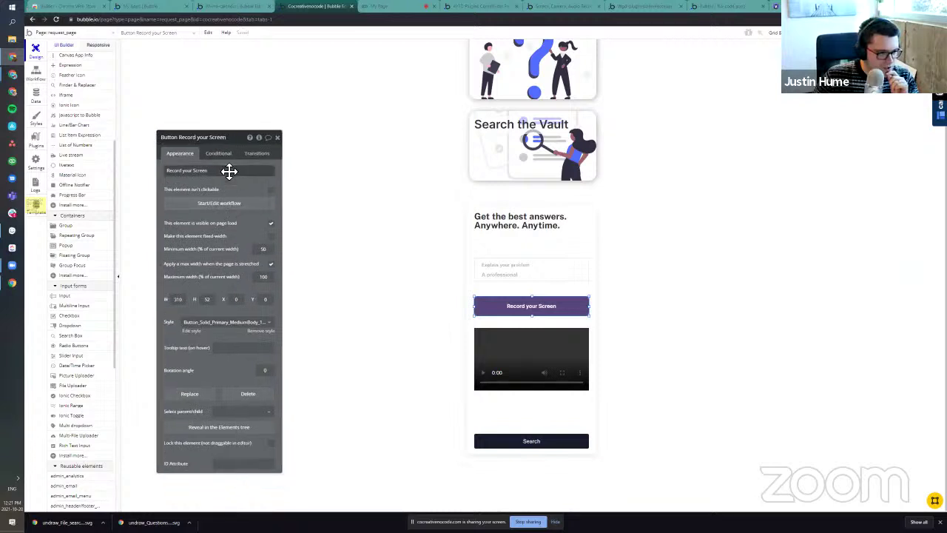
{"action": "left_click", "coordinate": [219, 154]}
{"action": "left_click", "coordinate": [226, 291]}
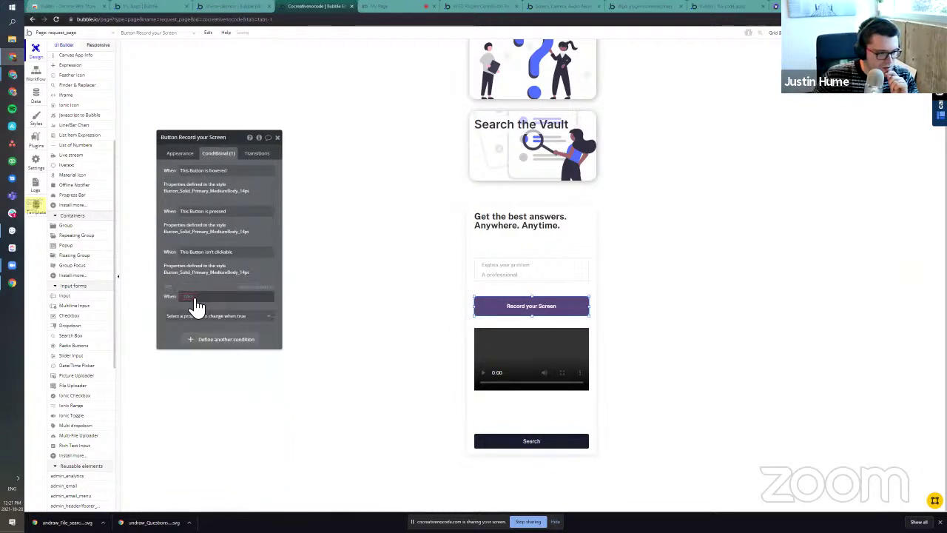
{"action": "left_click", "coordinate": [191, 299]}
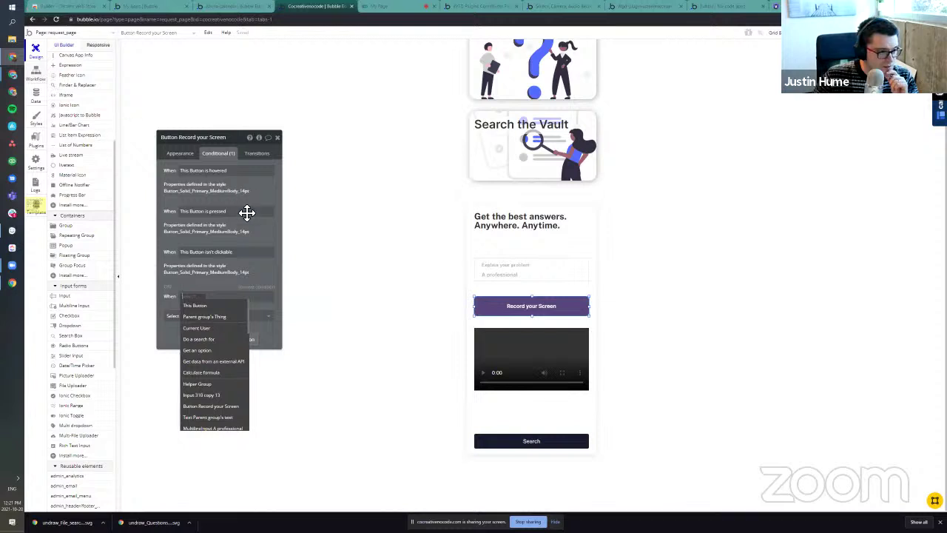
{"action": "left_click", "coordinate": [226, 153]}
{"action": "left_click", "coordinate": [255, 241]}
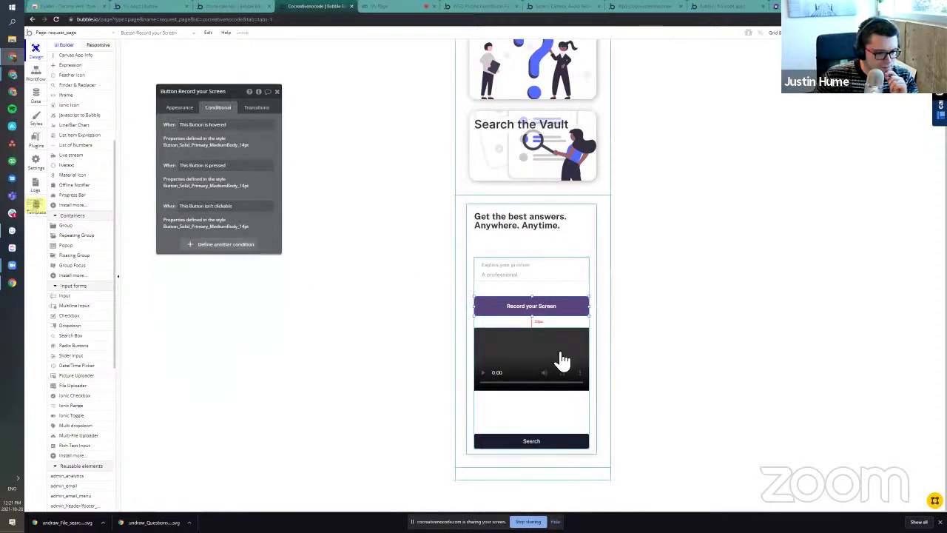
Step: Add a workflow event on the request page for when a Live stream stops recording
{"action": "left_click", "coordinate": [556, 355]}
{"action": "left_click", "coordinate": [36, 74]}
{"action": "left_click", "coordinate": [102, 125]}
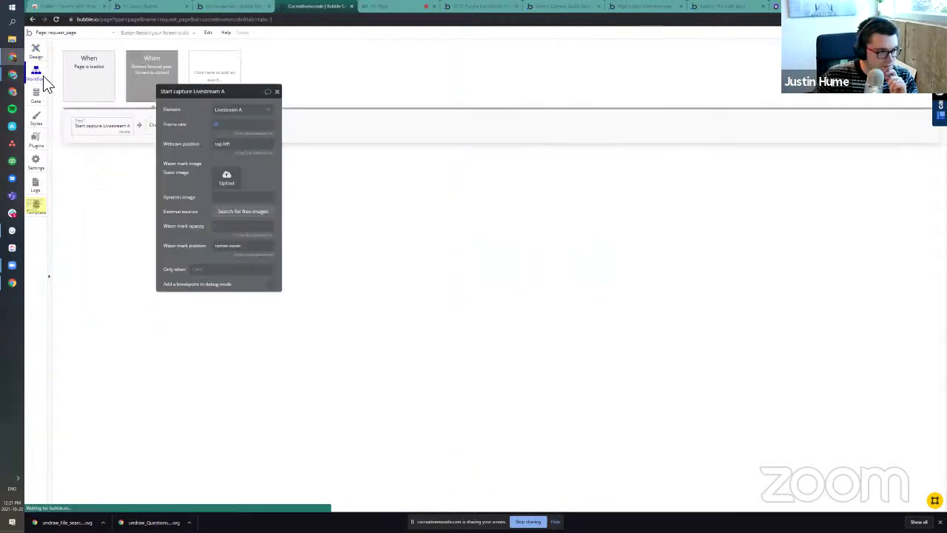
{"action": "left_click", "coordinate": [216, 88]}
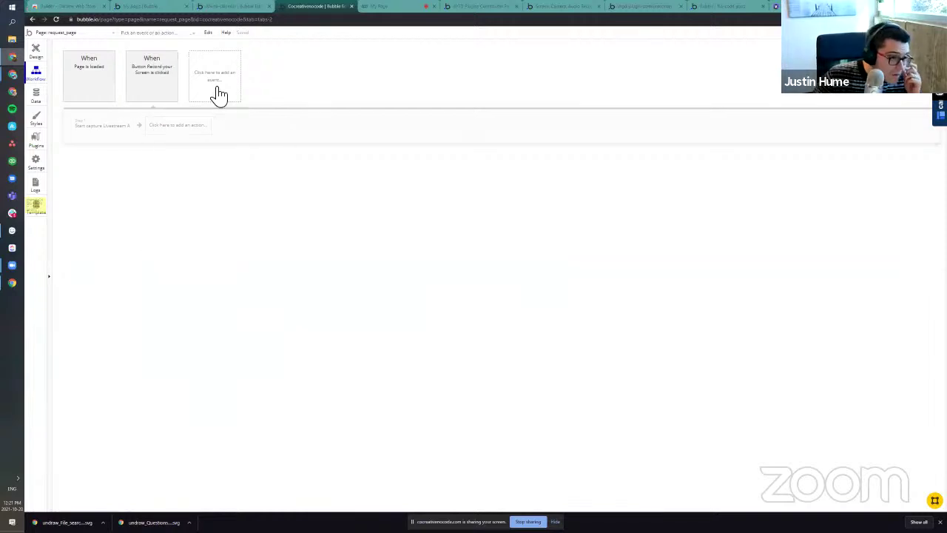
{"action": "mouse_move", "coordinate": [209, 133]}
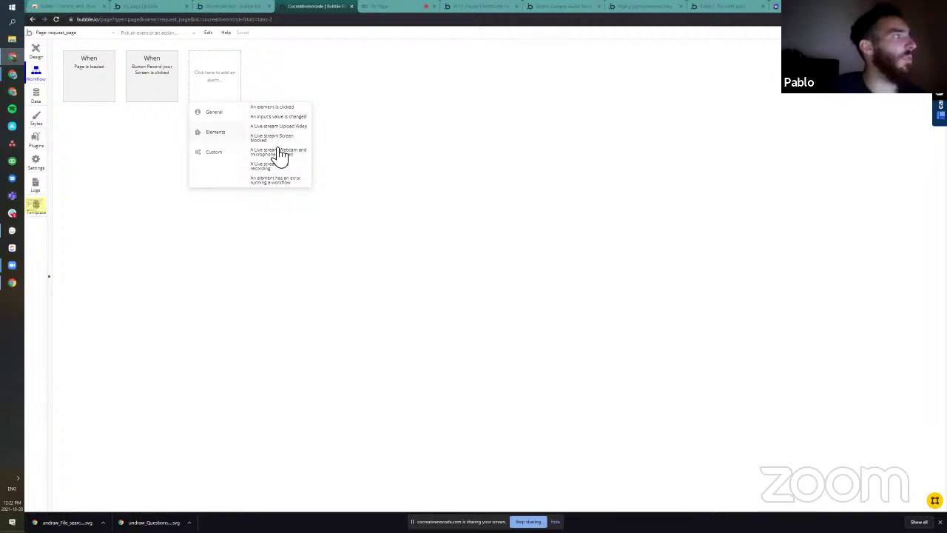
{"action": "left_click", "coordinate": [276, 169]}
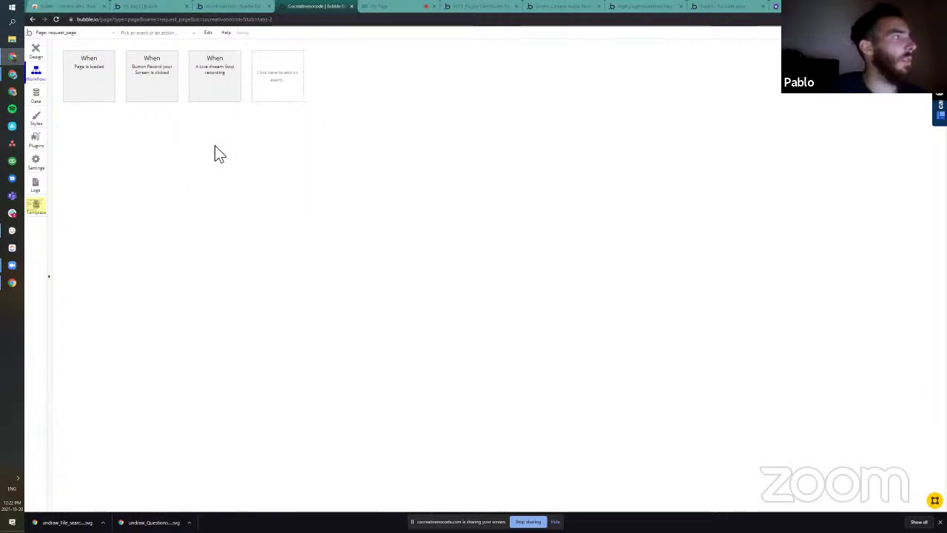
Step: Examine the Record your Screen button's conditions and appearance, and open its workflow
{"action": "left_click", "coordinate": [36, 52]}
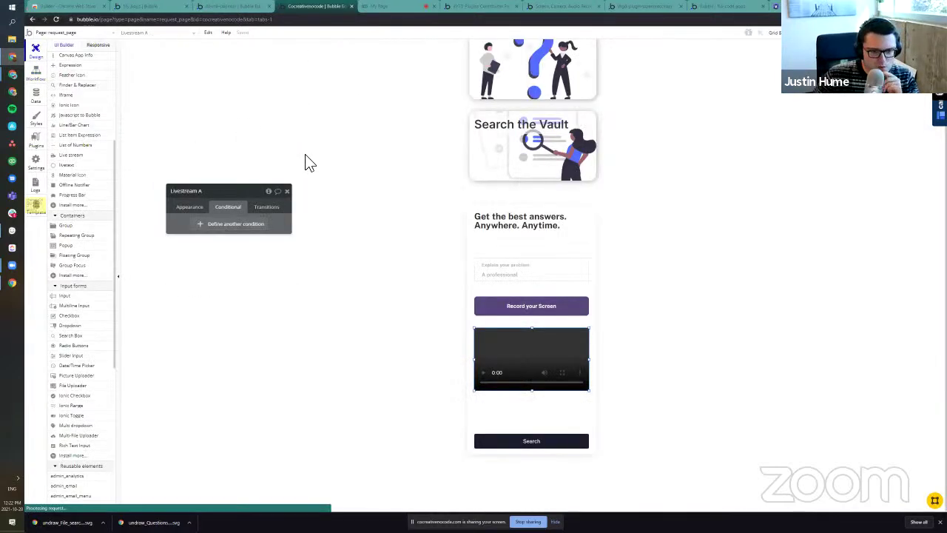
{"action": "left_click", "coordinate": [529, 306]}
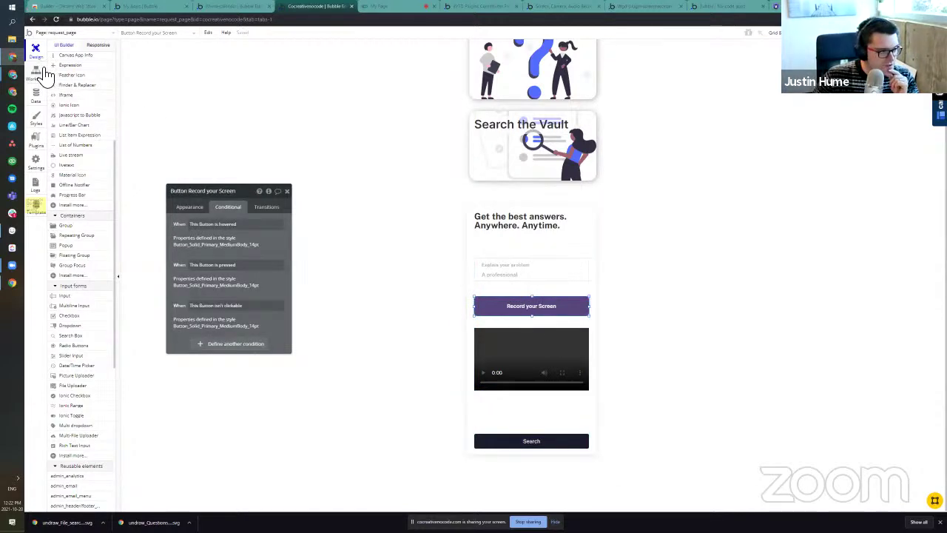
{"action": "left_click", "coordinate": [530, 289]}
{"action": "left_click", "coordinate": [521, 307]}
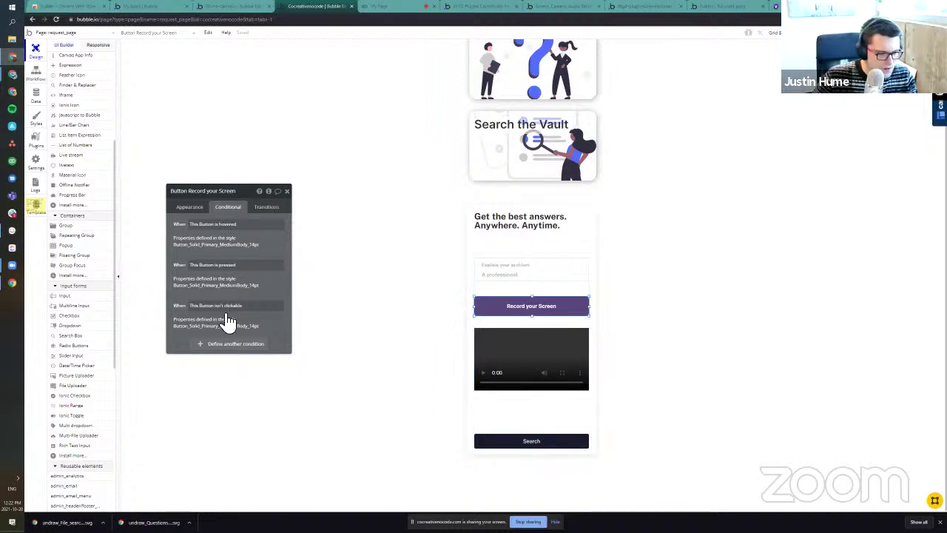
{"action": "left_click", "coordinate": [189, 207]}
{"action": "left_click", "coordinate": [237, 259]}
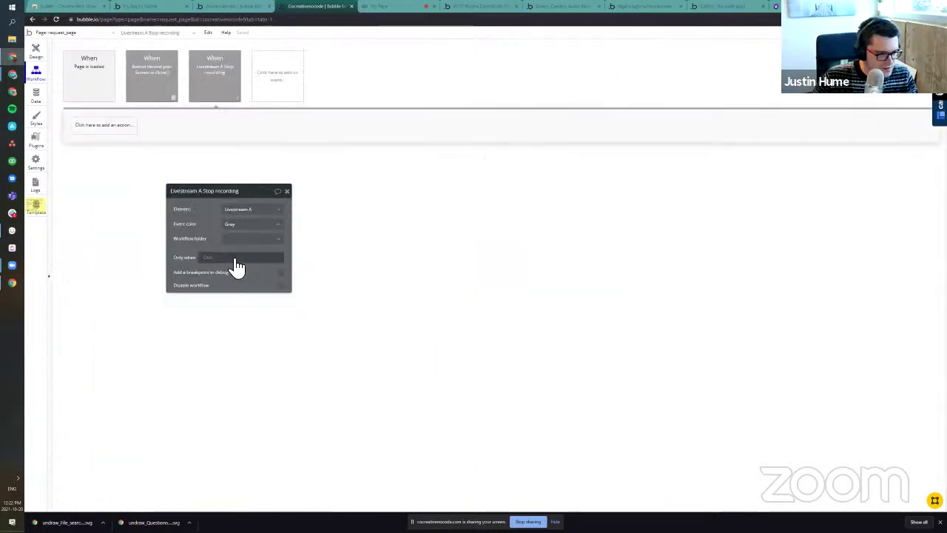
Step: Move Livestream A down toward the Search button to make room beneath the Record your Screen button
{"action": "left_click", "coordinate": [35, 53]}
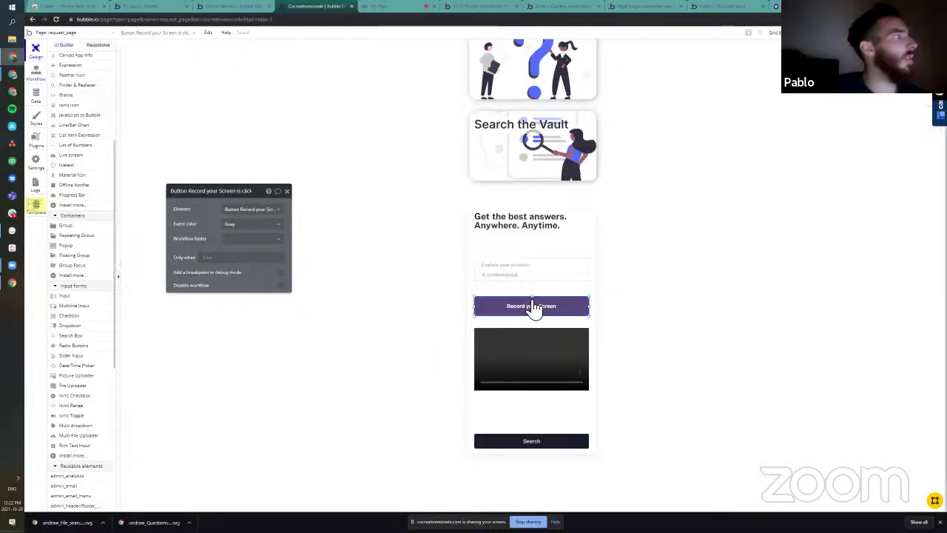
{"action": "left_click", "coordinate": [526, 294]}
{"action": "left_click", "coordinate": [523, 336]}
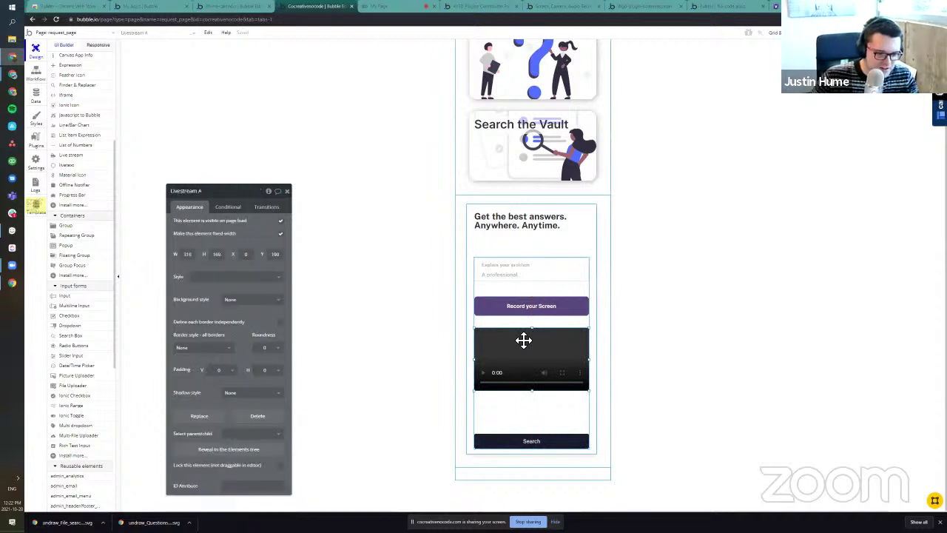
{"action": "key", "text": "Down"}
{"action": "key", "text": "Down"}
{"action": "key", "text": "Down"}
{"action": "key", "text": "Down"}
{"action": "key", "text": "Down"}
{"action": "key", "text": "Down"}
{"action": "key", "text": "Down"}
{"action": "key", "text": "Down"}
{"action": "key", "text": "Down"}
{"action": "key", "text": "Down"}
{"action": "key", "text": "Down"}
{"action": "key", "text": "Down"}
{"action": "key", "text": "Down"}
{"action": "key", "text": "Down"}
{"action": "key", "text": "Down"}
{"action": "key", "text": "Down"}
{"action": "key", "text": "Down"}
{"action": "key", "text": "Down"}
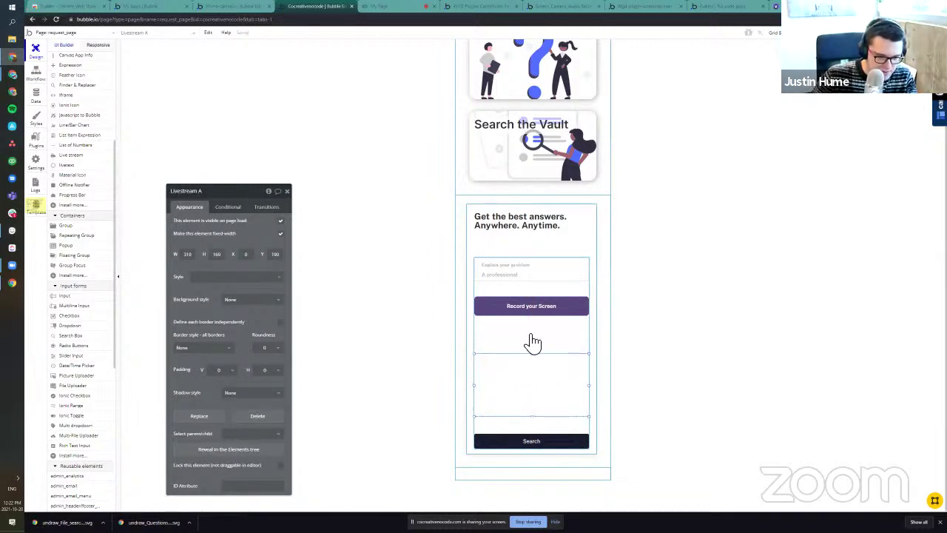
Step: Extend the group around the Record your Screen button downward and paste a copy of the button directly beneath the original
{"action": "left_click", "coordinate": [537, 324]}
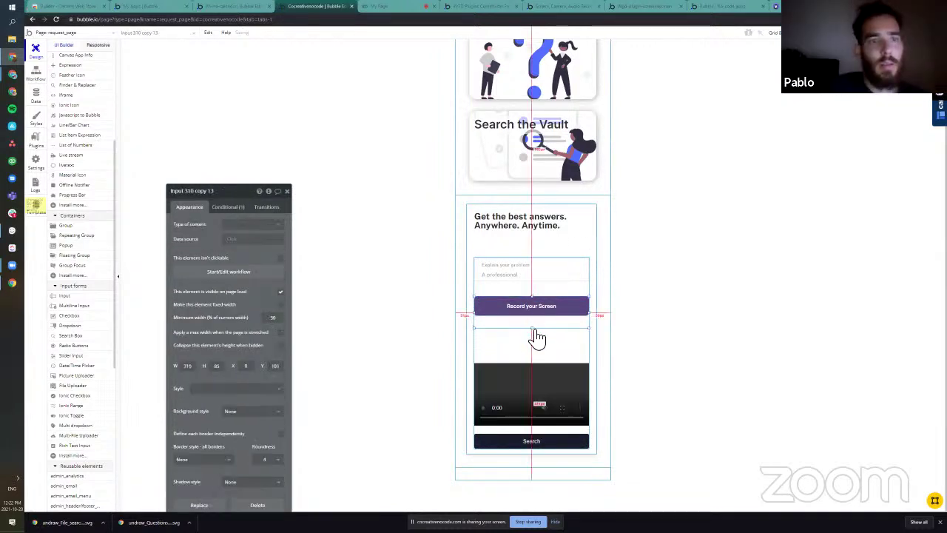
{"action": "left_click_drag", "start_coordinate": [532, 328], "coordinate": [532, 346]}
{"action": "left_click", "coordinate": [534, 314]}
{"action": "key", "text": "ctrl+c"}
{"action": "key", "text": "ctrl+v"}
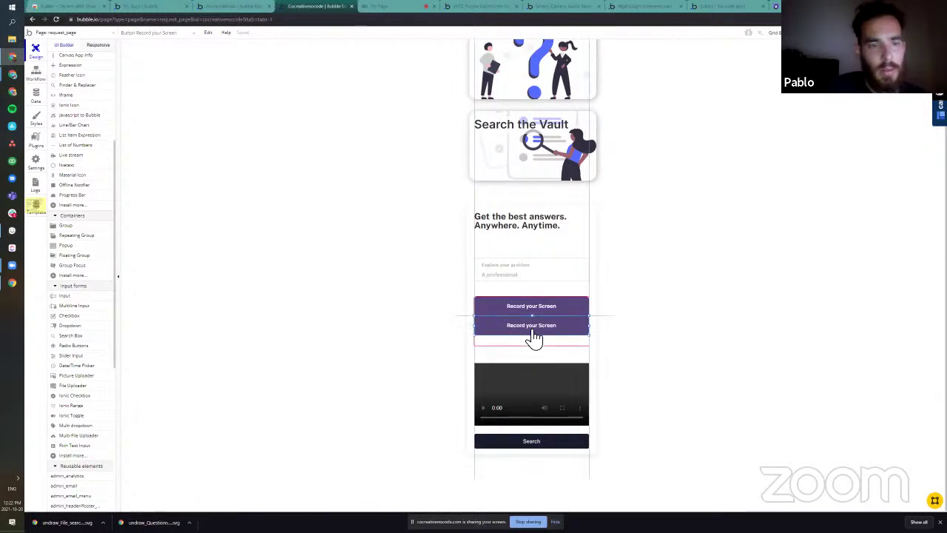
Step: Position the copied button just beneath the Record your Screen button and set its caption to Finish
{"action": "right_click", "coordinate": [529, 333]}
{"action": "left_click", "coordinate": [517, 342]}
{"action": "left_click", "coordinate": [532, 350]}
{"action": "left_click_drag", "start_coordinate": [532, 346], "coordinate": [532, 346]}
{"action": "double_click", "coordinate": [520, 333]}
{"action": "right_click", "coordinate": [520, 332]}
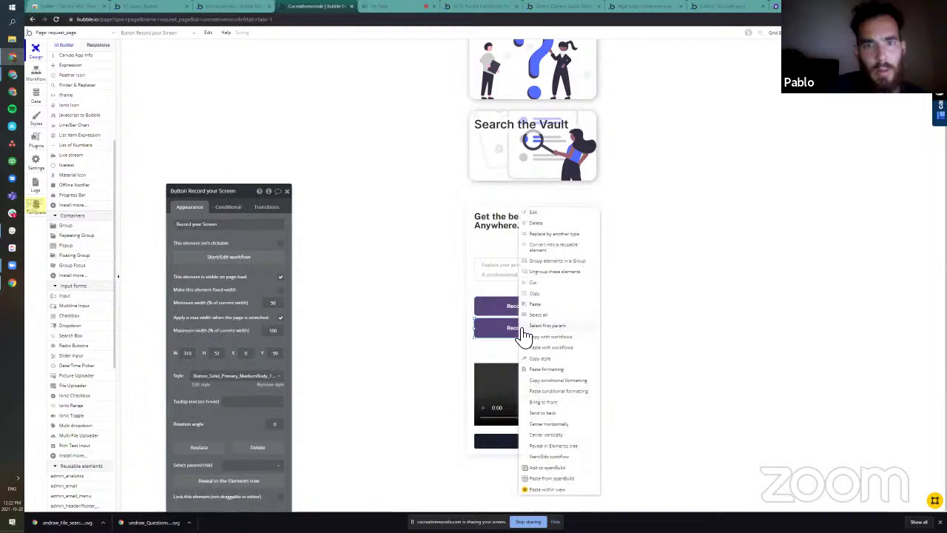
{"action": "left_click", "coordinate": [505, 329]}
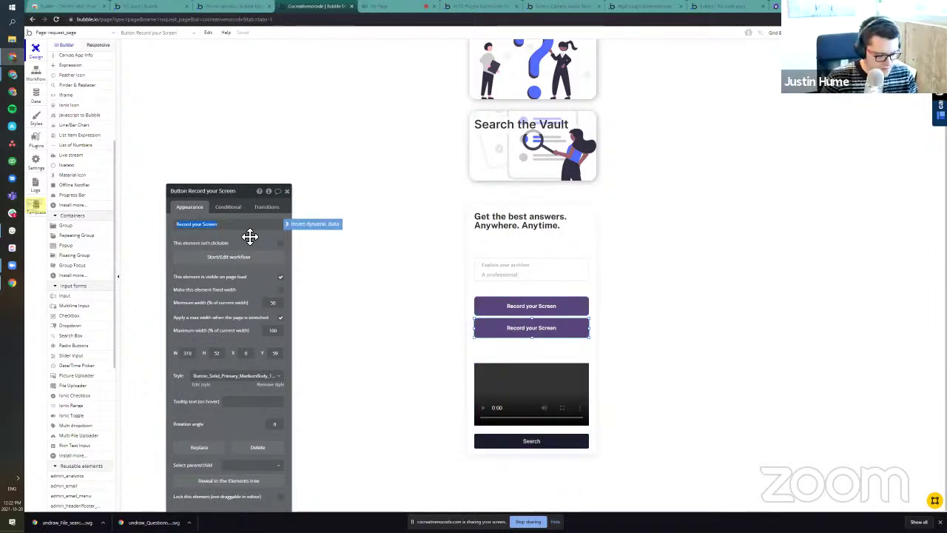
{"action": "type", "text": "Stop"}
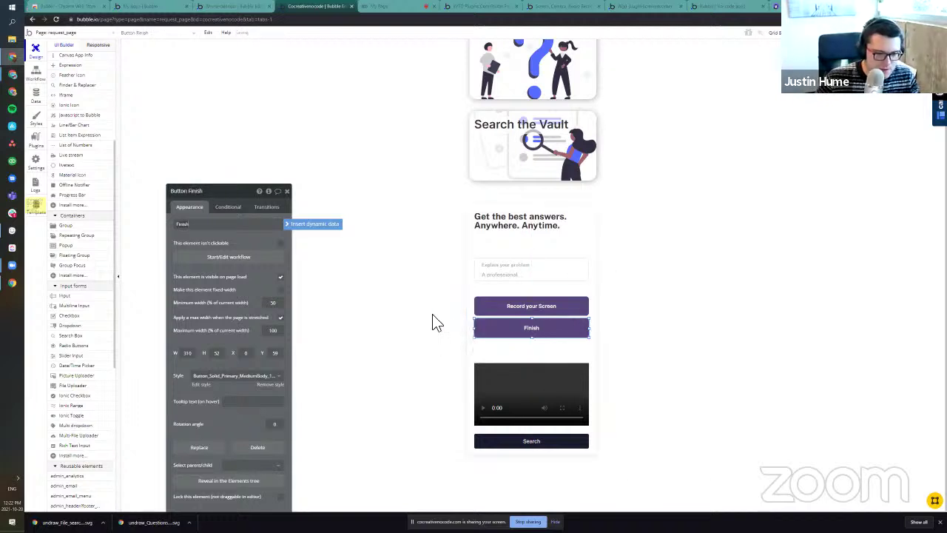
Step: Wrap the Finish button in its own group and extend that group upward to meet the Record your Screen button
{"action": "left_click", "coordinate": [537, 337]}
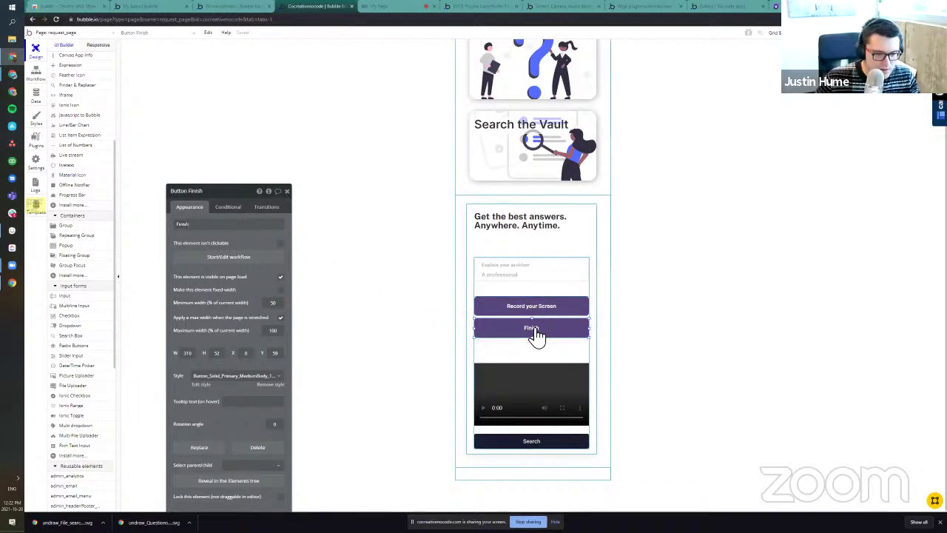
{"action": "right_click", "coordinate": [546, 331]}
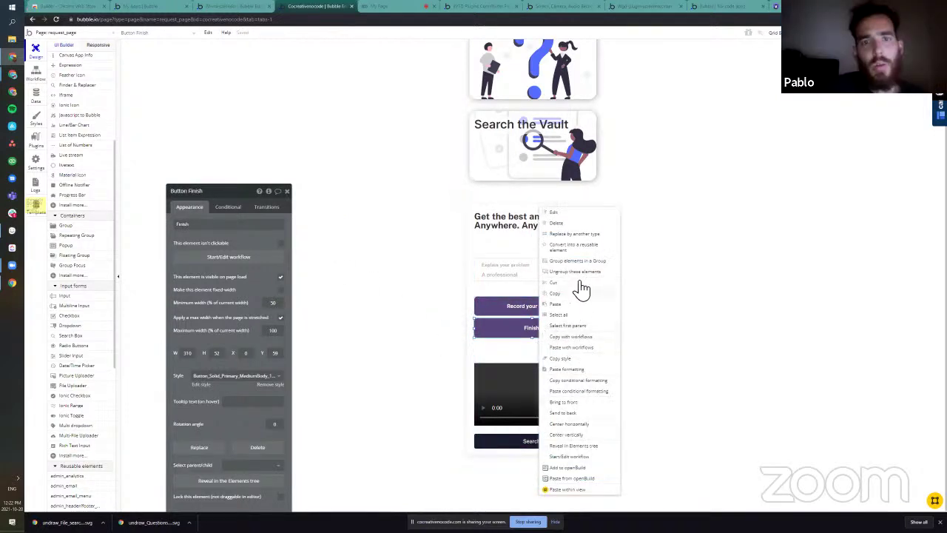
{"action": "left_click", "coordinate": [540, 341]}
{"action": "left_click", "coordinate": [533, 320]}
{"action": "double_click", "coordinate": [545, 323]}
{"action": "left_click", "coordinate": [544, 306]}
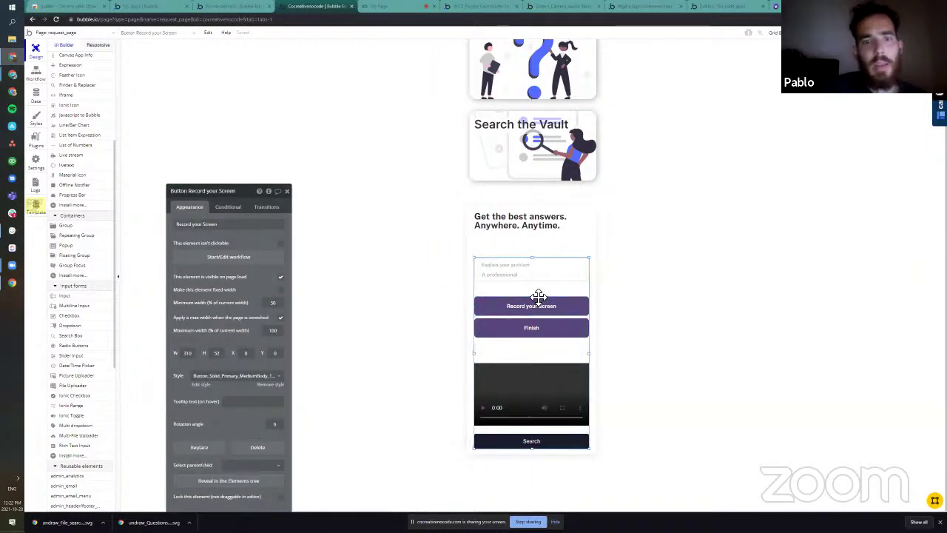
{"action": "left_click", "coordinate": [538, 320]}
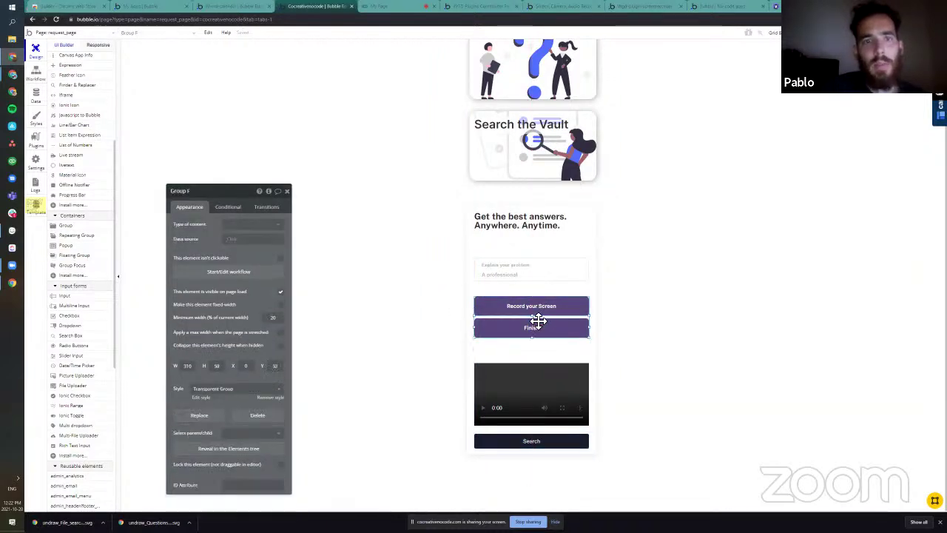
Step: Wrap the Record your Screen button in its own group
{"action": "left_click", "coordinate": [543, 307]}
{"action": "right_click", "coordinate": [543, 308]}
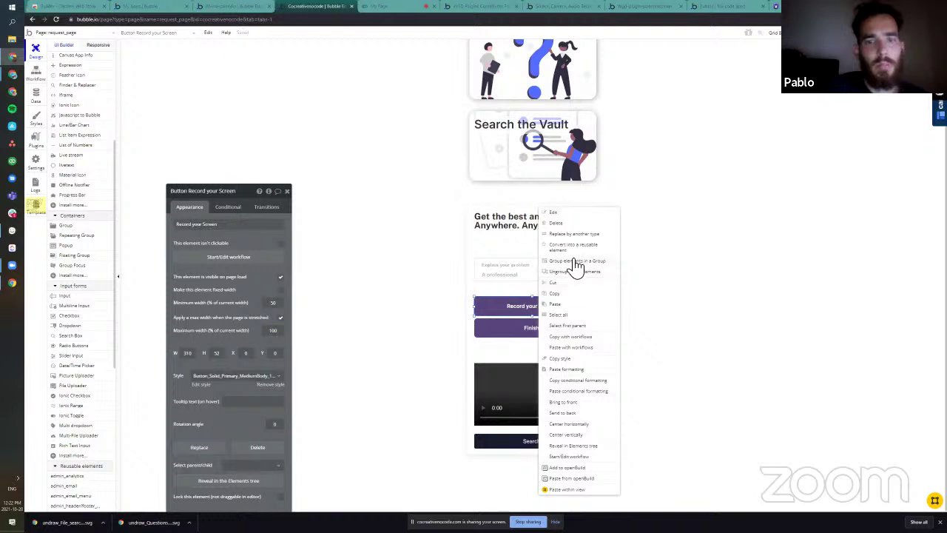
{"action": "left_click", "coordinate": [572, 260]}
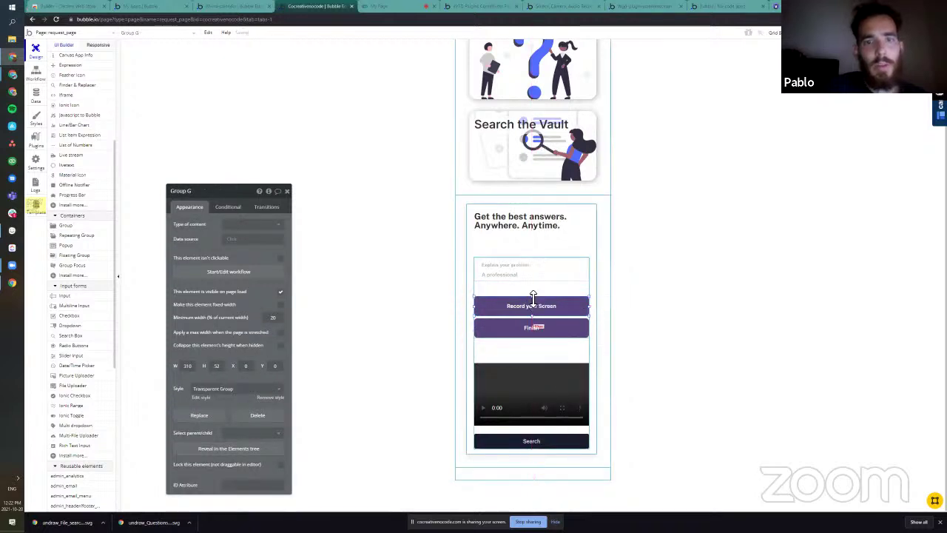
{"action": "key", "text": "Escape"}
{"action": "double_click", "coordinate": [531, 299]}
{"action": "left_click", "coordinate": [531, 300]}
{"action": "double_click", "coordinate": [528, 317]}
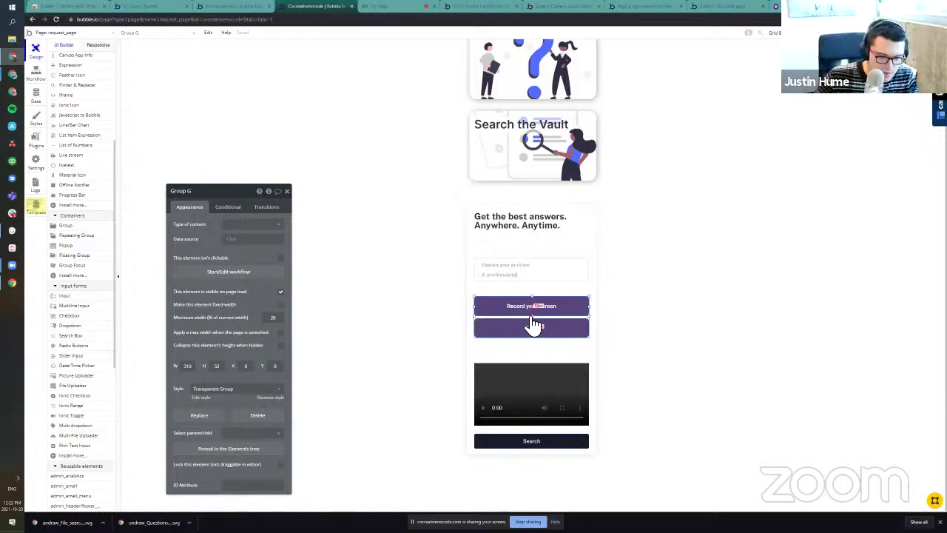
Step: Examine the size and position of the groups around the Record your Screen and Finish buttons and of their parent group
{"action": "left_click_drag", "start_coordinate": [543, 338], "coordinate": [533, 305]}
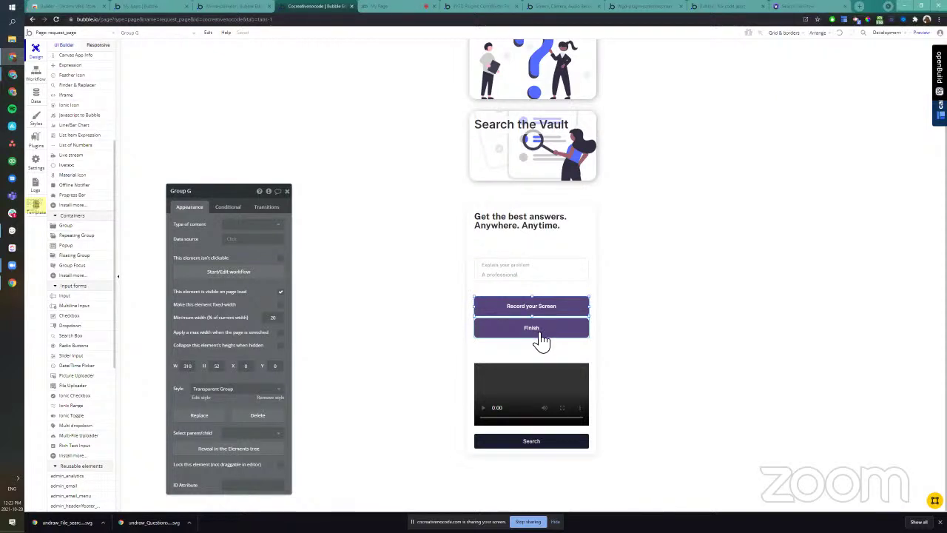
{"action": "key", "text": "alt"}
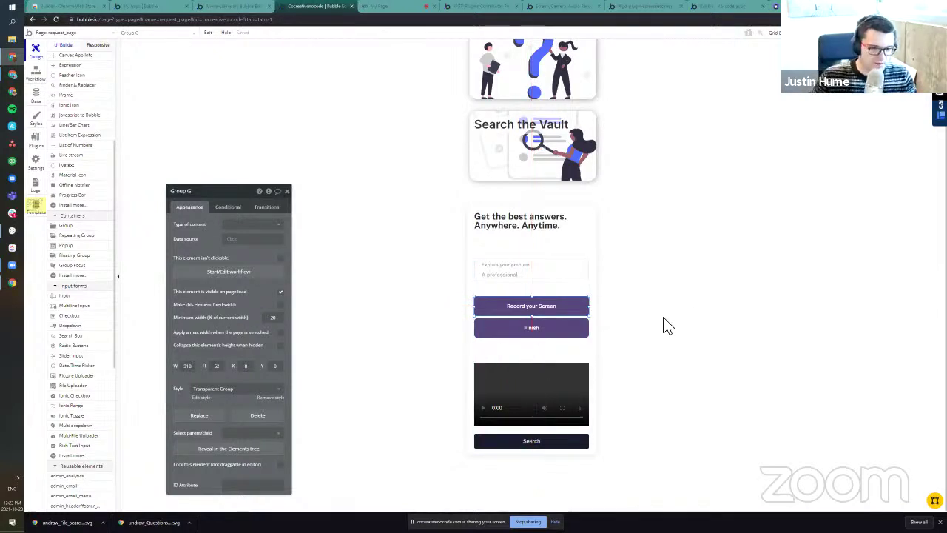
{"action": "left_click", "coordinate": [554, 325]}
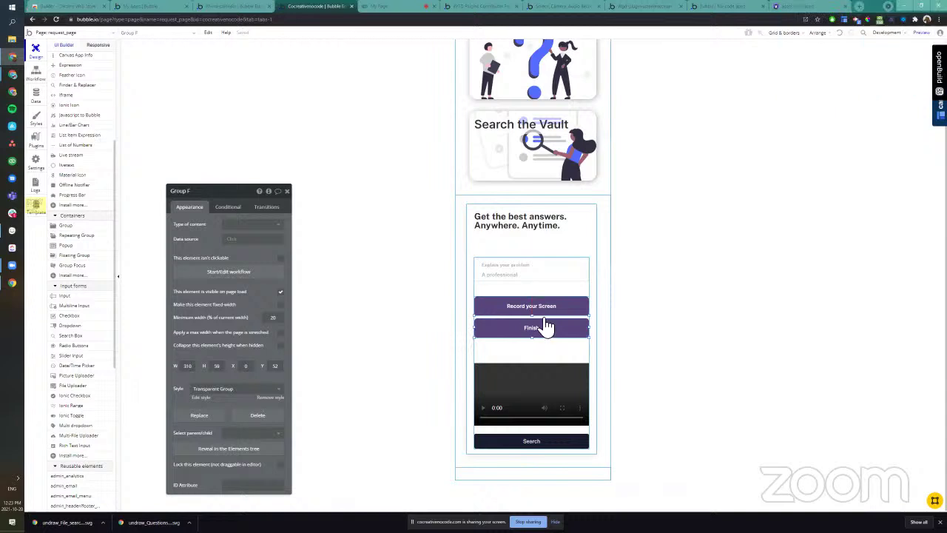
{"action": "right_click", "coordinate": [546, 325]}
{"action": "key", "text": "Escape"}
{"action": "left_click", "coordinate": [546, 327]}
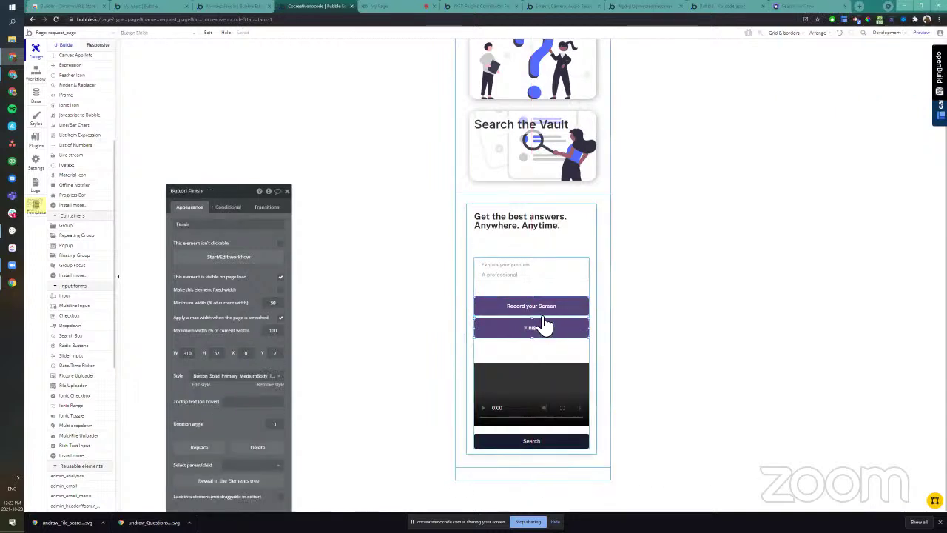
{"action": "left_click", "coordinate": [543, 322]}
{"action": "left_click", "coordinate": [547, 313]}
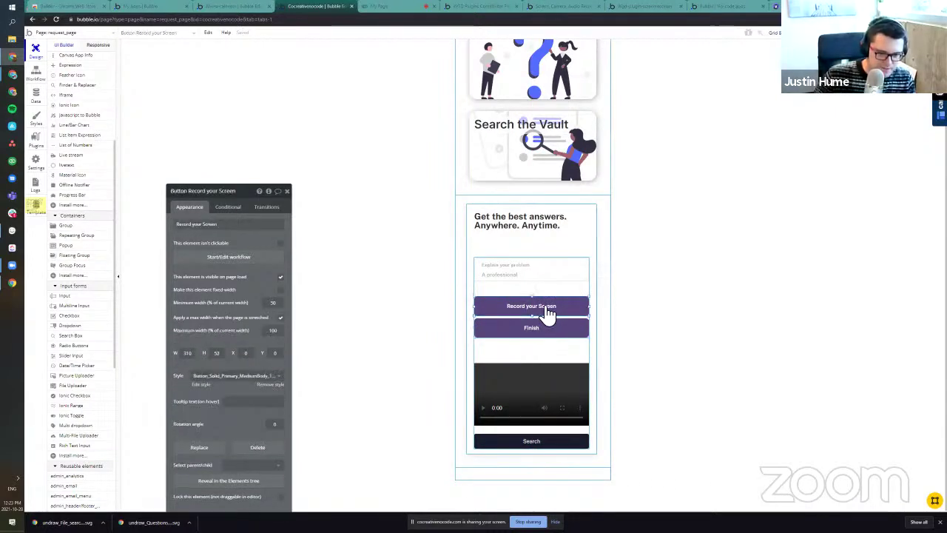
{"action": "right_click", "coordinate": [548, 314]}
{"action": "left_click", "coordinate": [585, 332]}
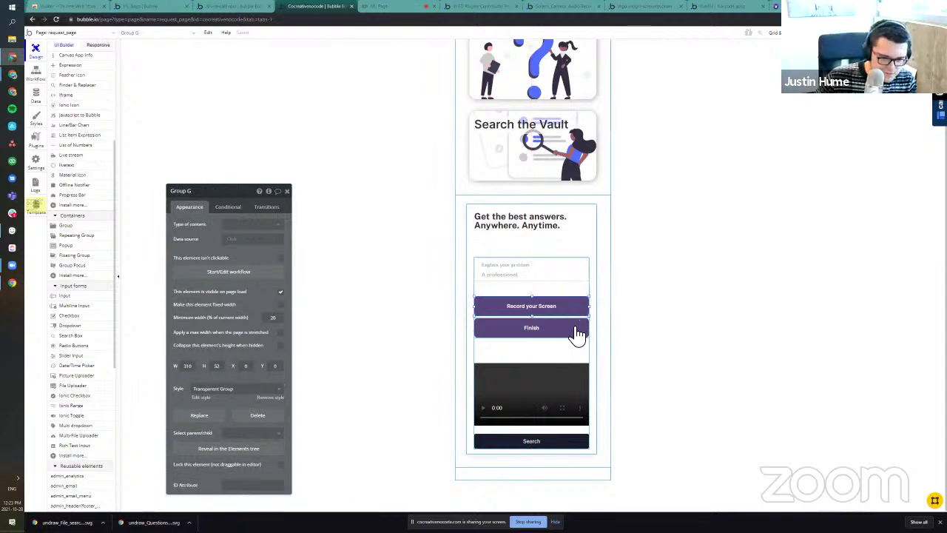
{"action": "left_click", "coordinate": [538, 349]}
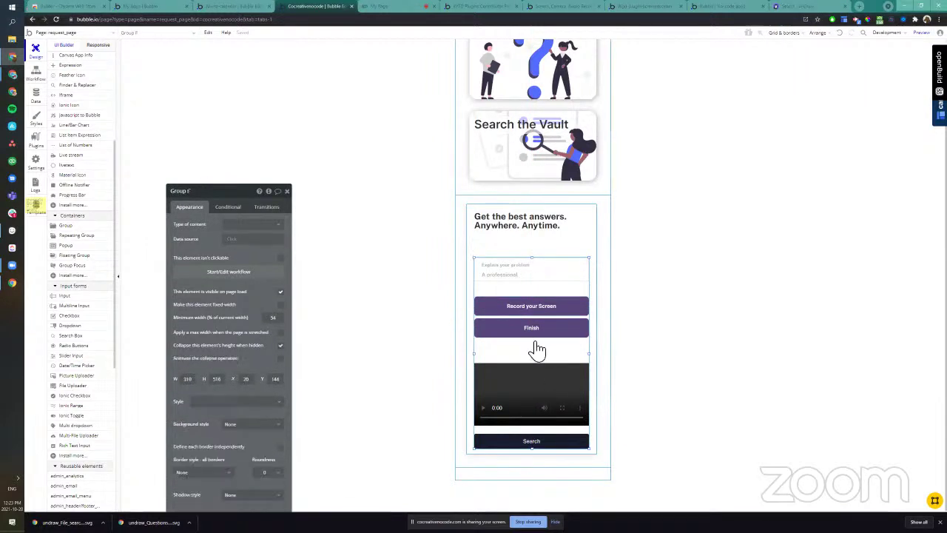
{"action": "right_click", "coordinate": [536, 328]}
{"action": "left_click", "coordinate": [568, 336]}
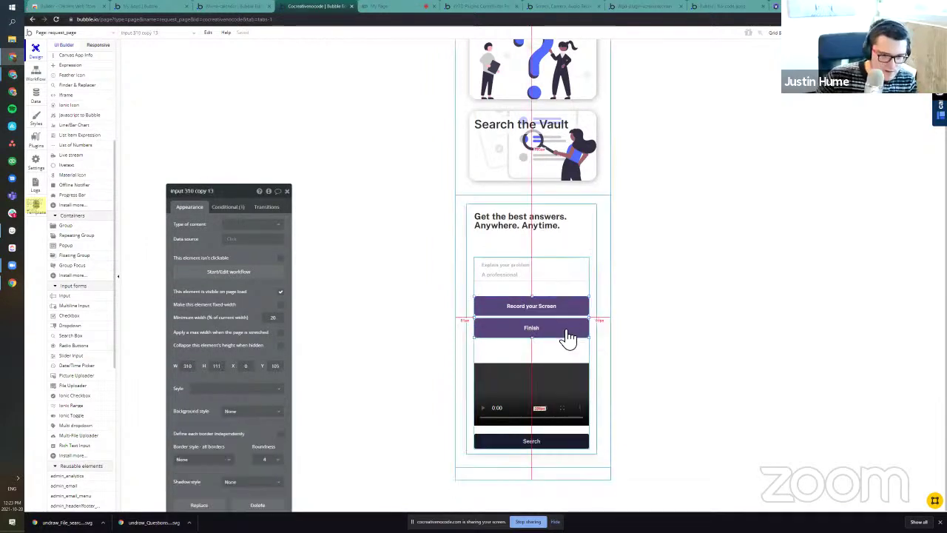
Step: Make the Record your Screen button's group 59 high with a gap of 7 above the button, and move the Finish group down to Y 59
{"action": "left_click", "coordinate": [538, 348]}
{"action": "left_click", "coordinate": [546, 306]}
{"action": "left_click", "coordinate": [545, 326]}
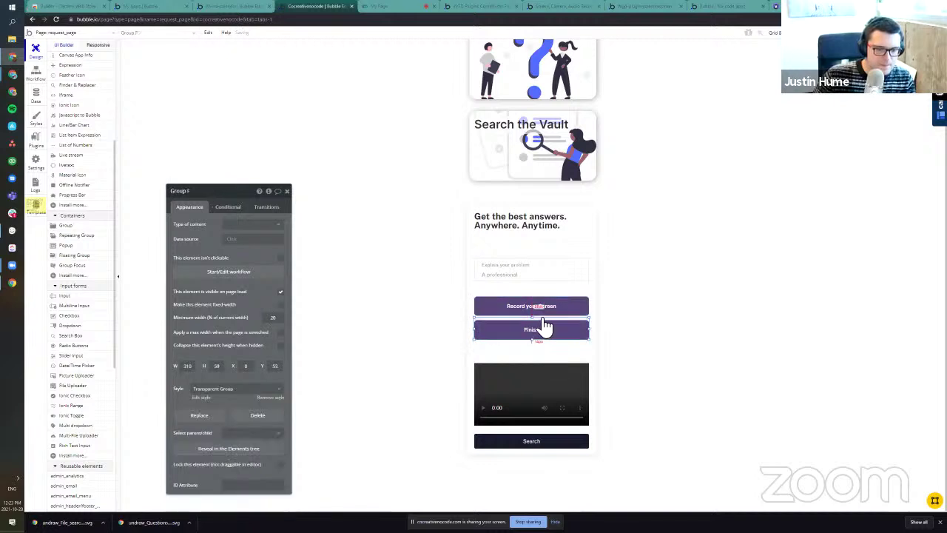
{"action": "left_click", "coordinate": [542, 306]}
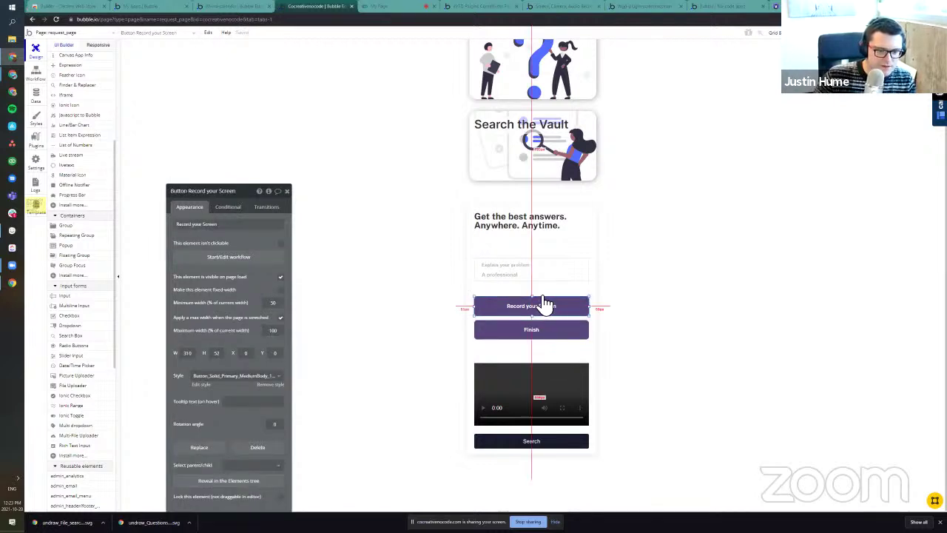
{"action": "right_click", "coordinate": [546, 314]}
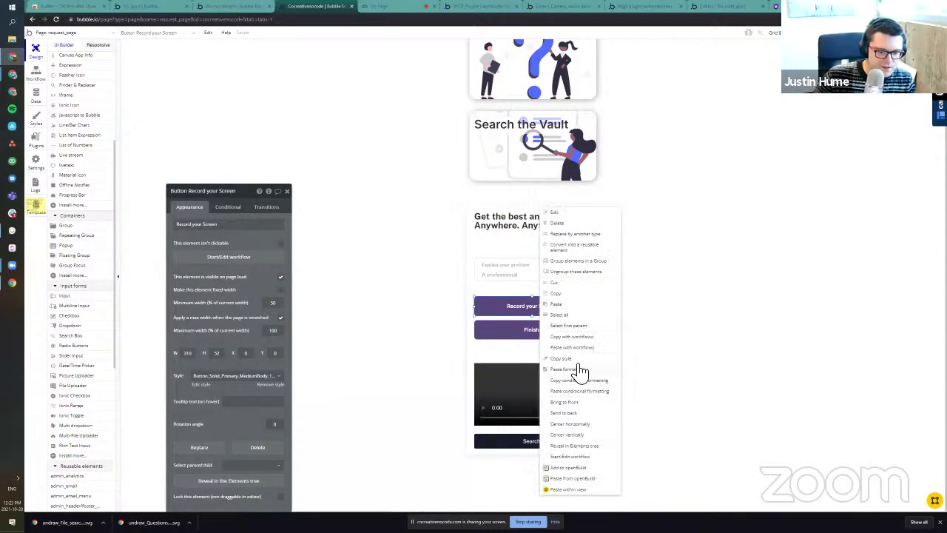
{"action": "left_click", "coordinate": [575, 326]}
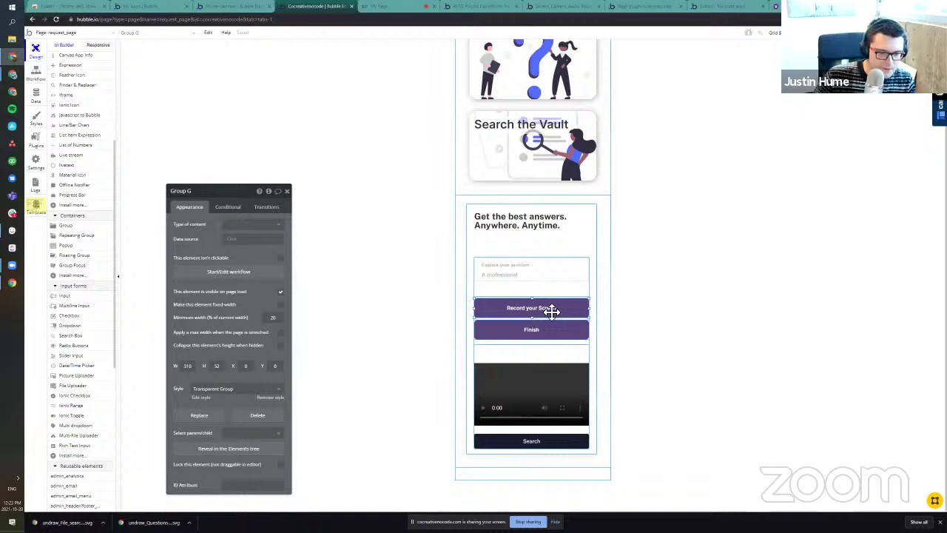
{"action": "left_click_drag", "start_coordinate": [533, 301], "coordinate": [533, 304]}
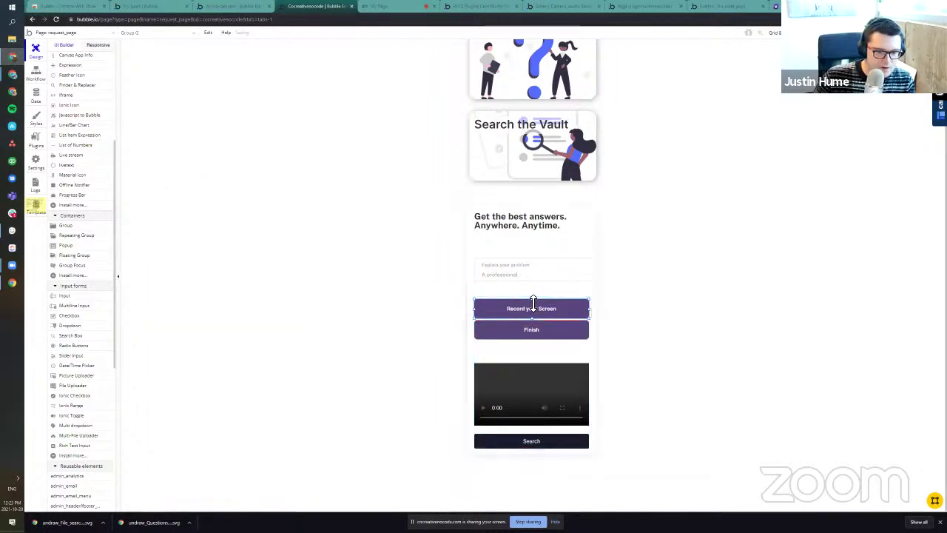
{"action": "left_click", "coordinate": [549, 330]}
{"action": "key", "text": "Down"}
{"action": "key", "text": "Down"}
{"action": "left_click", "coordinate": [539, 357]}
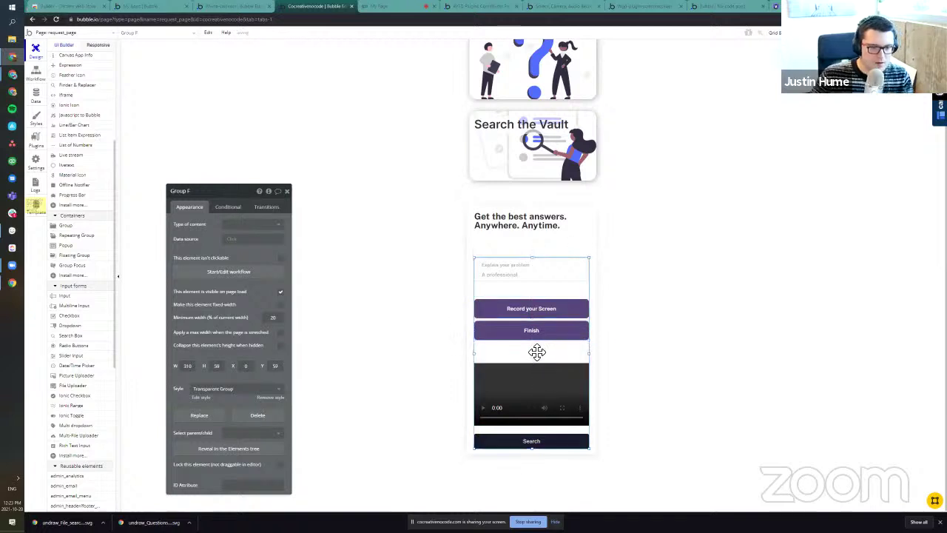
Step: Add a Hide an element action after Start capture Livestream A in the Record your Screen button's workflow
{"action": "left_click", "coordinate": [516, 308]}
{"action": "left_click", "coordinate": [235, 258]}
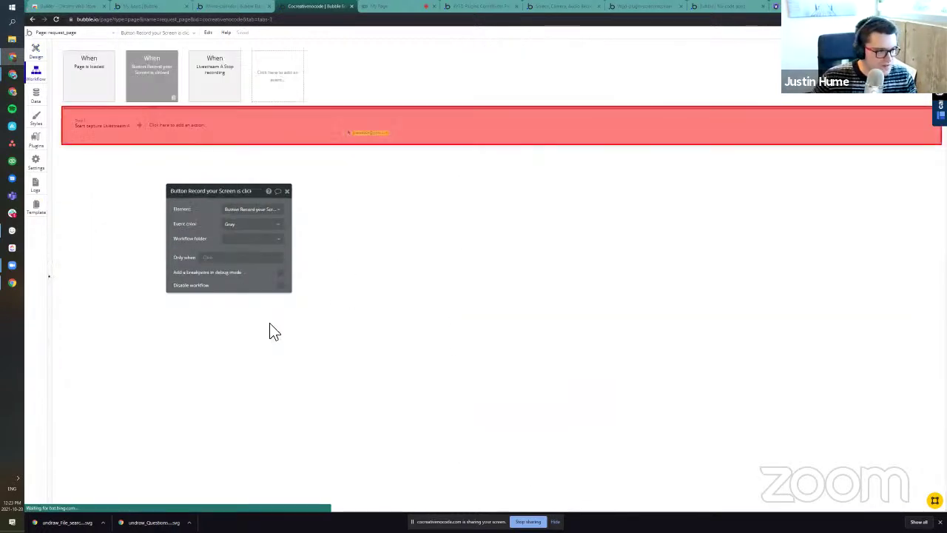
{"action": "left_click", "coordinate": [175, 125]}
{"action": "type", "text": "hide"}
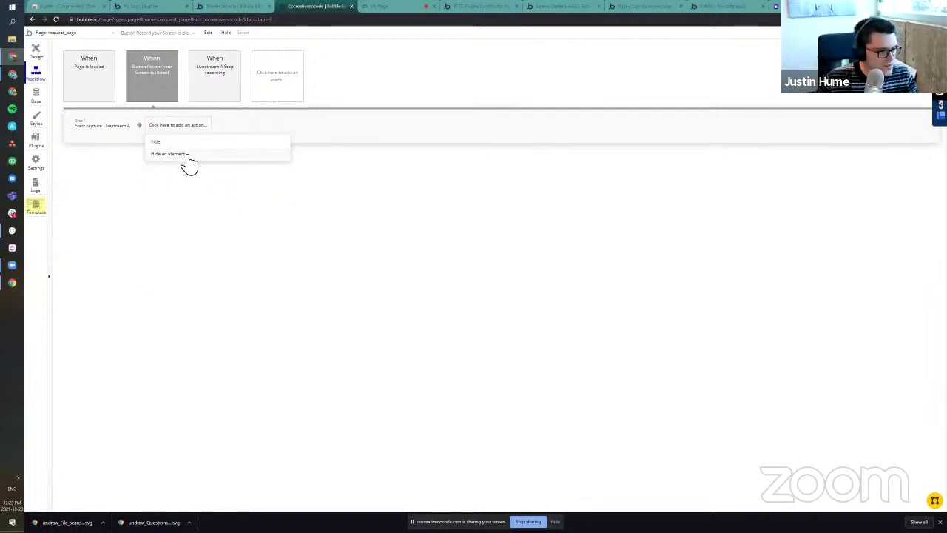
{"action": "left_click", "coordinate": [188, 155]}
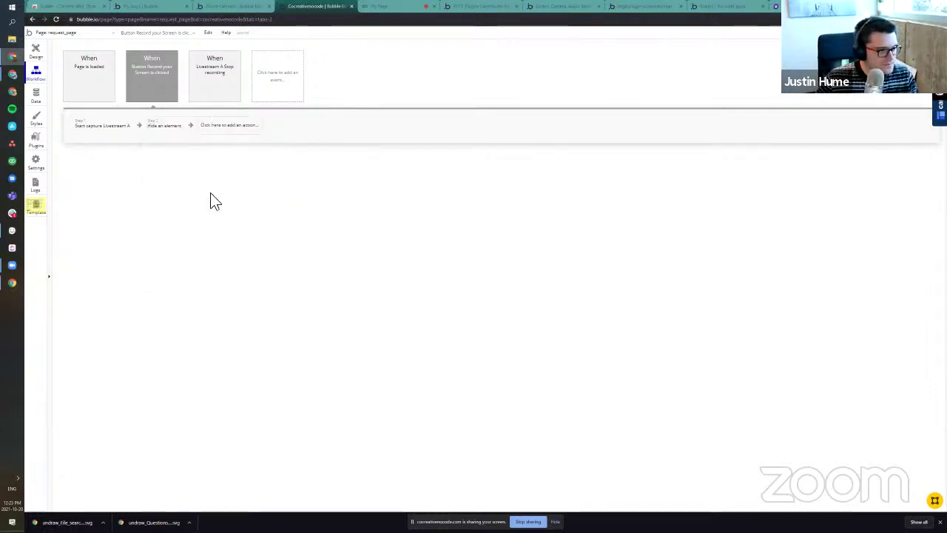
Step: Search the Hide action's element choices for the group that holds the Record your Screen button
{"action": "left_click", "coordinate": [239, 209]}
{"action": "type", "text": "rec"}
{"action": "key", "text": "BackSpace"}
{"action": "key", "text": "BackSpace"}
{"action": "key", "text": "BackSpace"}
{"action": "mouse_move", "coordinate": [255, 244]}
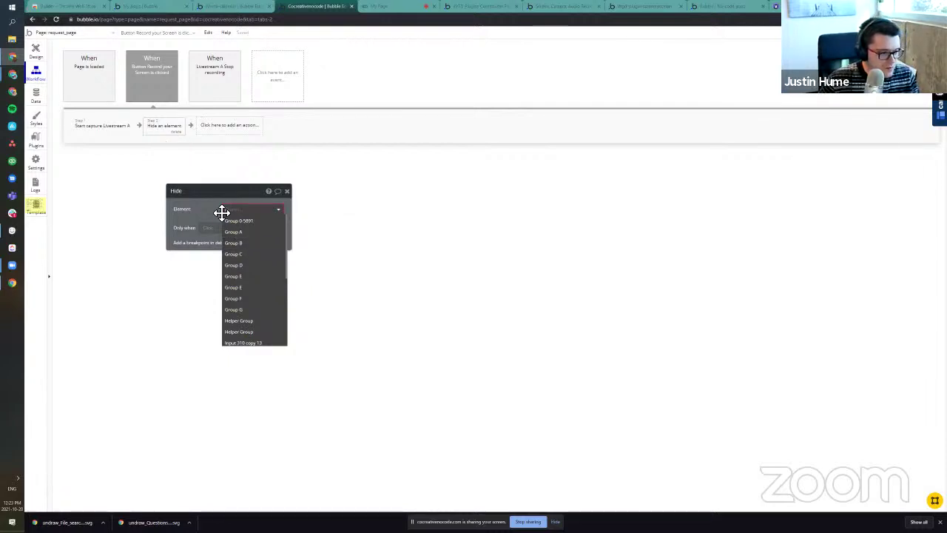
{"action": "type", "text": "cre"}
{"action": "key", "text": "BackSpace"}
{"action": "key", "text": "BackSpace"}
{"action": "key", "text": "BackSpace"}
{"action": "key", "text": "BackSpace"}
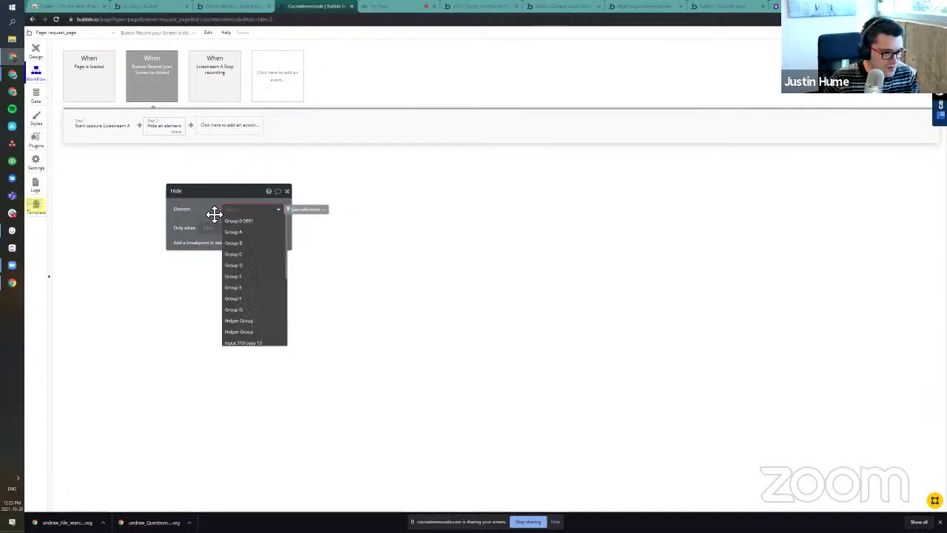
Step: Rename the group around the Record your Screen button as Group Record your Screen
{"action": "left_click", "coordinate": [36, 51]}
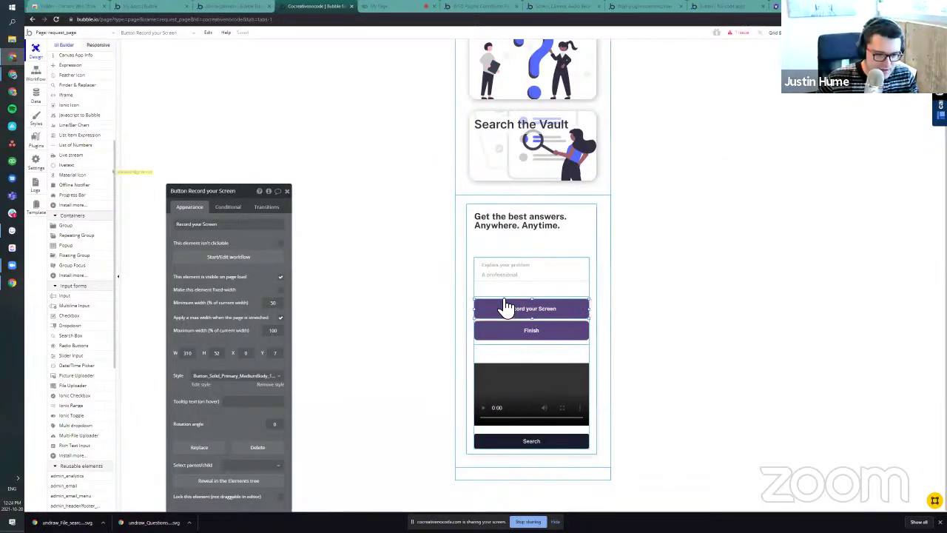
{"action": "left_click", "coordinate": [497, 298]}
{"action": "left_click", "coordinate": [200, 195]}
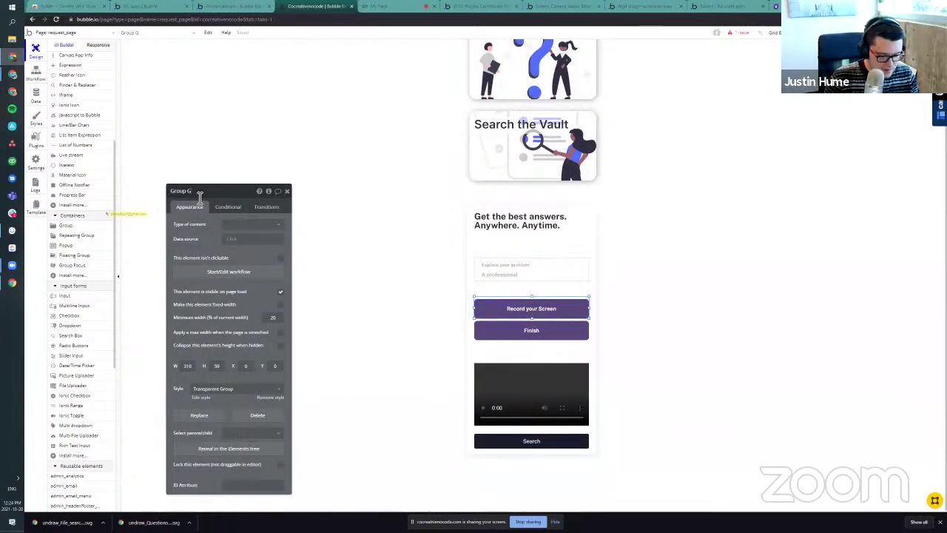
{"action": "type", "text": "G"}
{"action": "type", "text": "ta"}
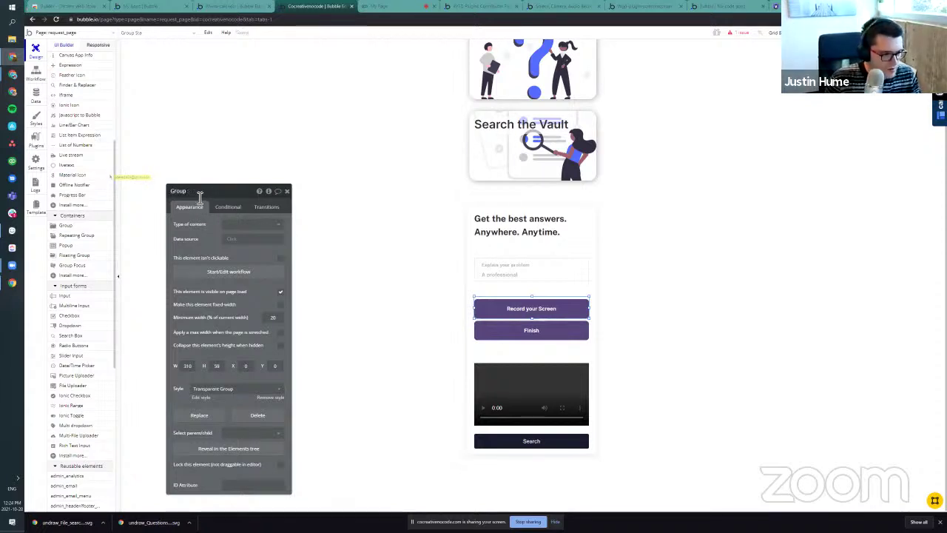
{"action": "type", "text": "Re"}
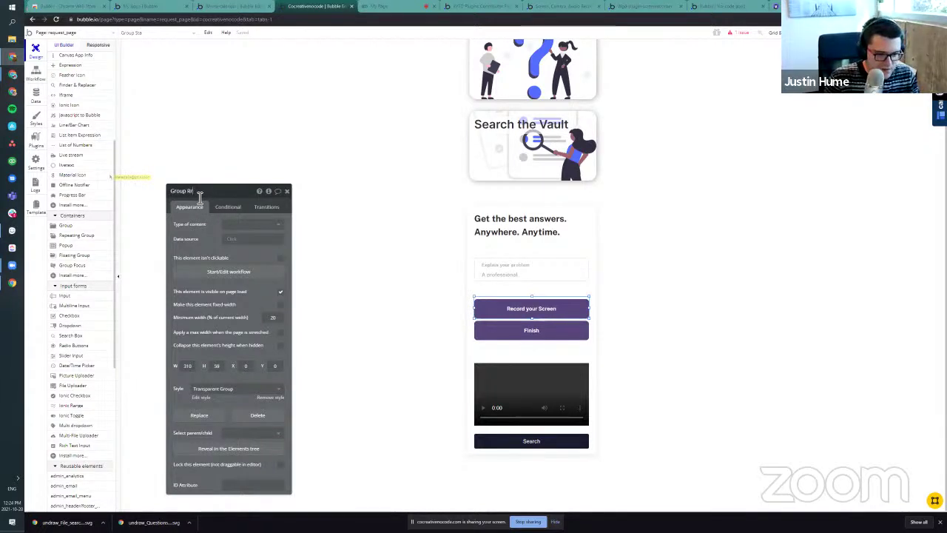
{"action": "type", "text": "cord yo"}
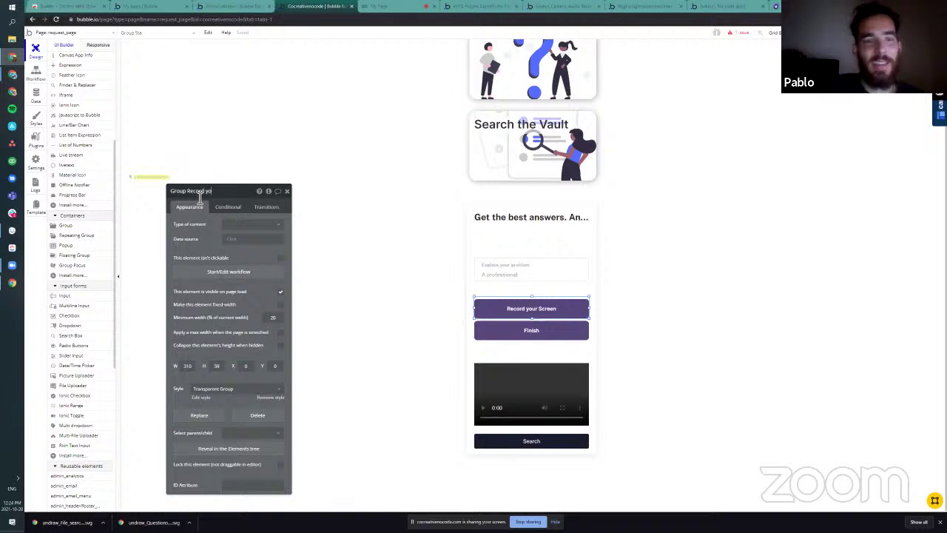
{"action": "type", "text": "ur Screen"}
{"action": "key", "text": "Return"}
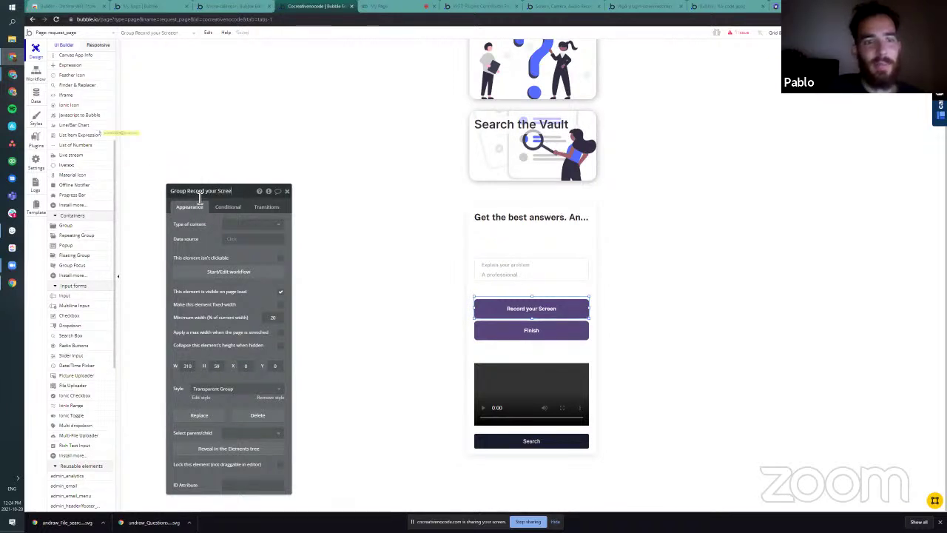
Step: Make Group Record your Screen collapse its height when hidden, and choose it as the element of the Hide action in the Record your Screen button's workflow
{"action": "left_click", "coordinate": [281, 346]}
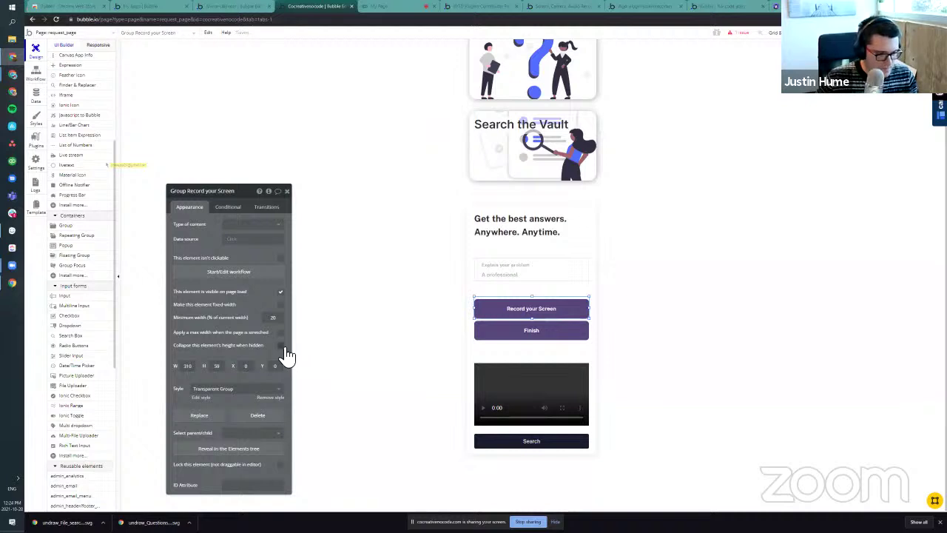
{"action": "left_click", "coordinate": [530, 306]}
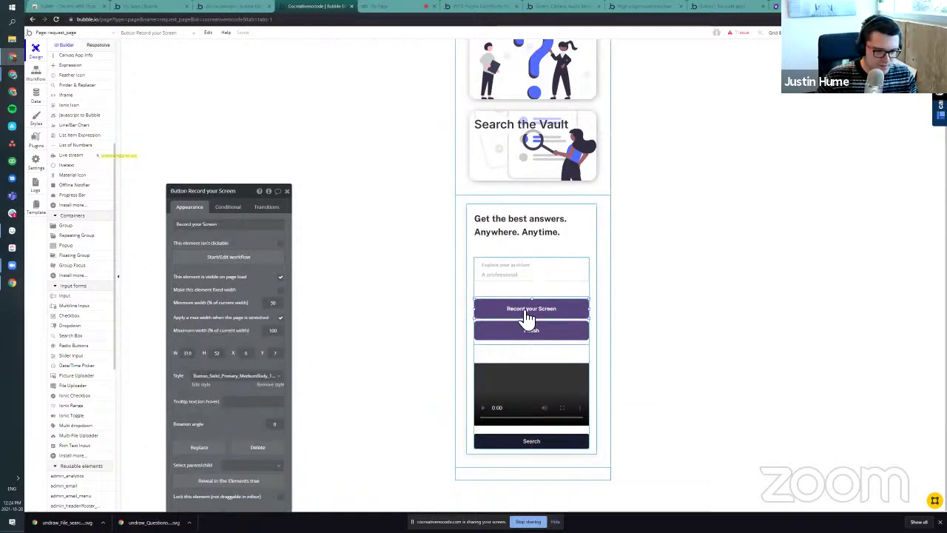
{"action": "left_click", "coordinate": [210, 260]}
{"action": "left_click", "coordinate": [159, 129]}
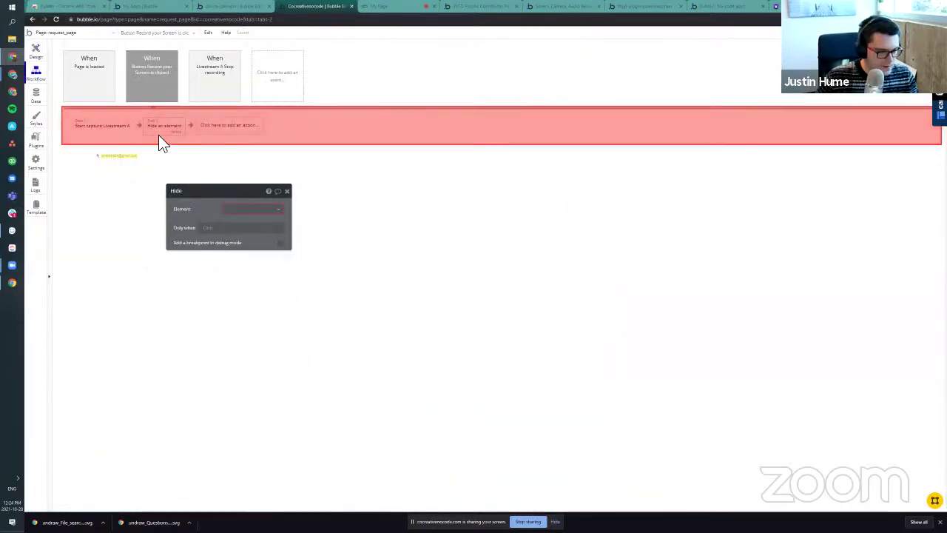
{"action": "left_click", "coordinate": [243, 211]}
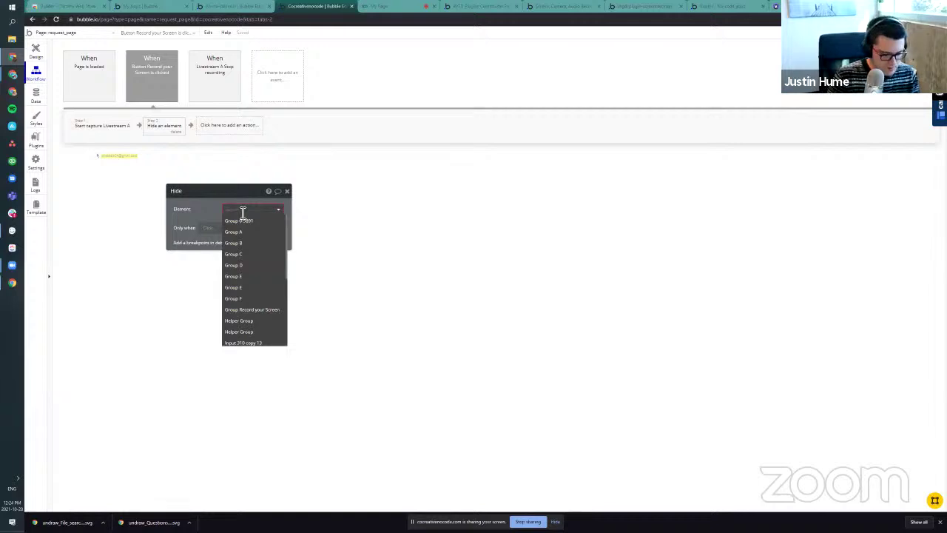
{"action": "type", "text": "record"}
{"action": "left_click", "coordinate": [244, 221]}
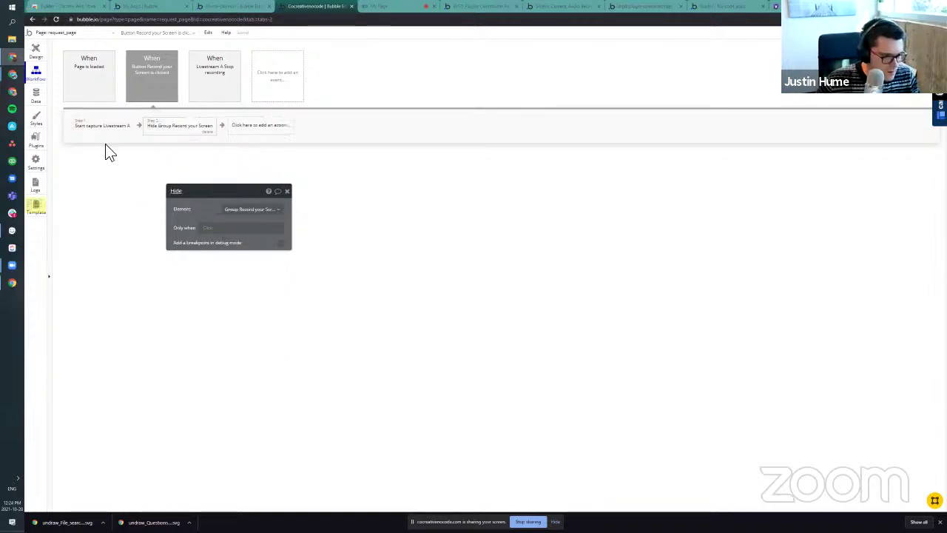
Step: Add a Show an element action after Hide Group Record your Screen in the Record your Screen button's workflow
{"action": "left_click", "coordinate": [264, 136]}
{"action": "type", "text": "show"}
{"action": "key", "text": "Return"}
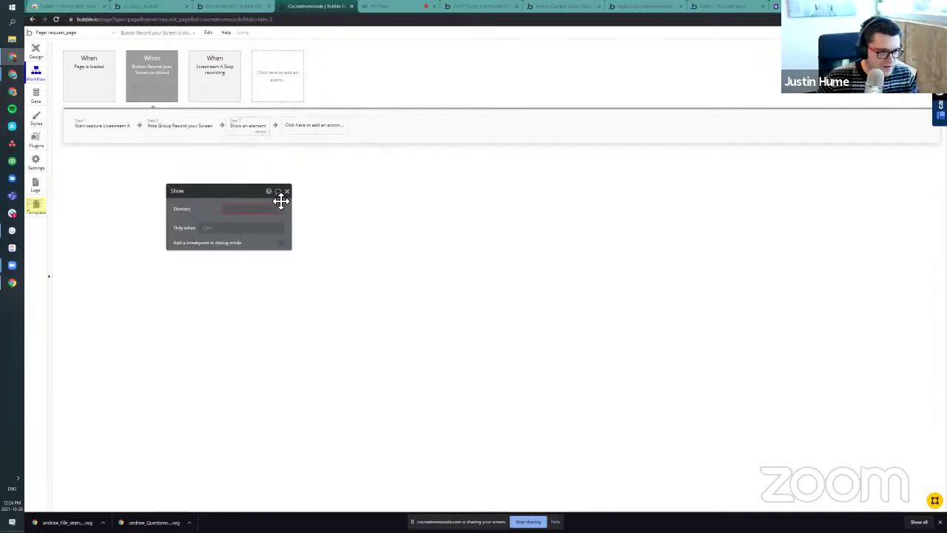
{"action": "left_click", "coordinate": [258, 209]}
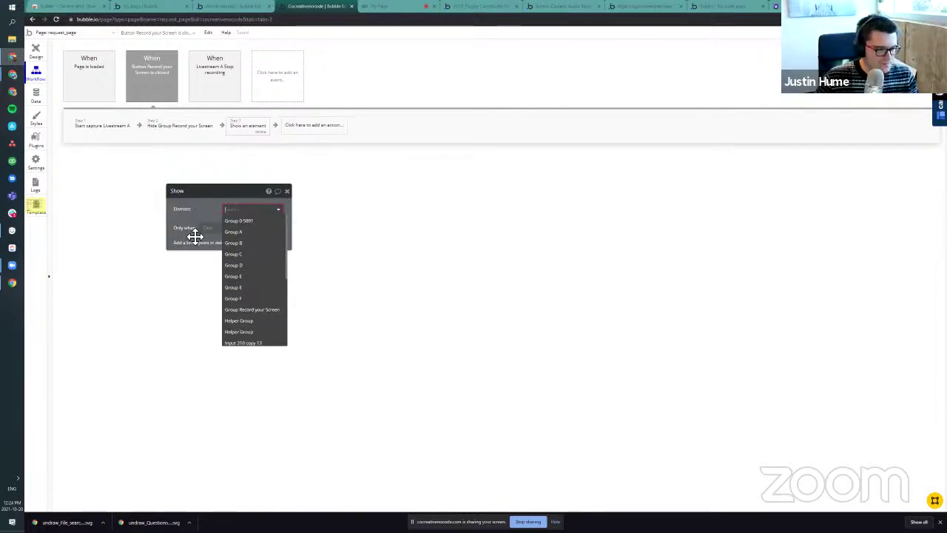
{"action": "left_click_drag", "start_coordinate": [175, 216], "coordinate": [147, 237]}
{"action": "left_click", "coordinate": [222, 228]}
Step: Move the request card's inputs, buttons and video up slightly, and rename the group around the Finish button as Group Finish
{"action": "left_click", "coordinate": [39, 50]}
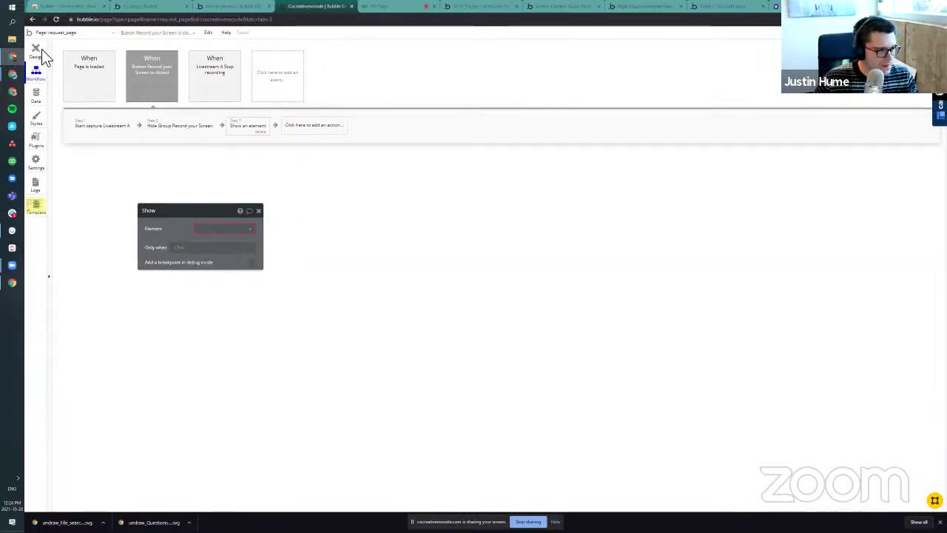
{"action": "left_click", "coordinate": [534, 328]}
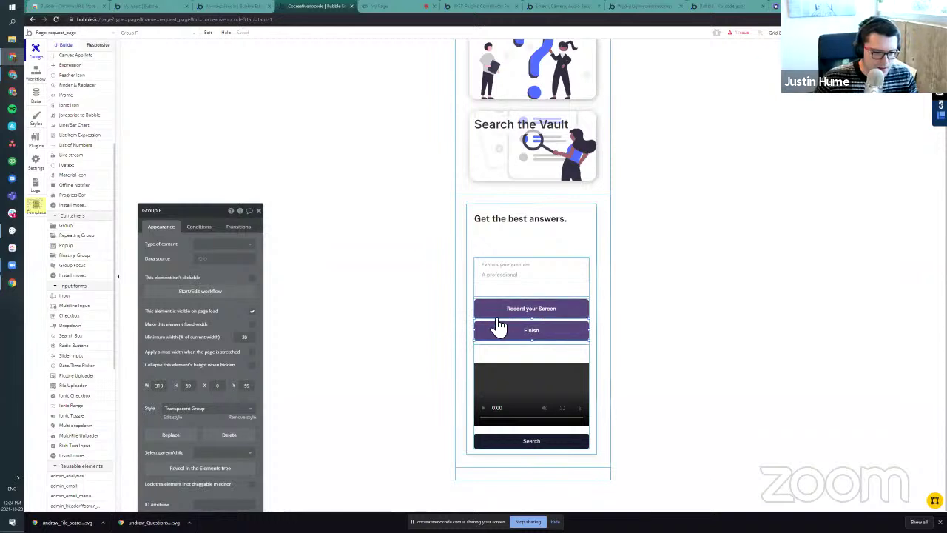
{"action": "left_click_drag", "start_coordinate": [217, 258], "coordinate": [232, 171]}
{"action": "scroll", "coordinate": [89, 167], "scroll_direction": "up", "scroll_amount": 5}
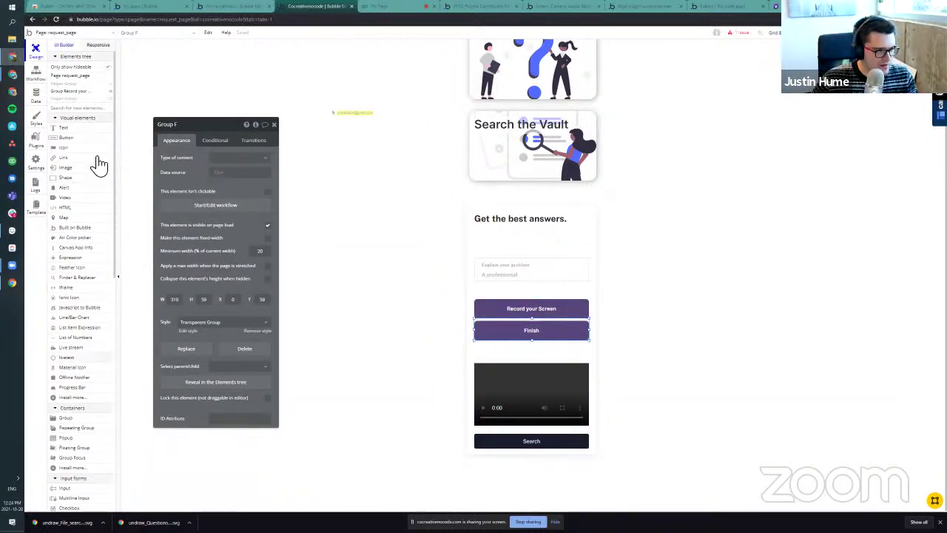
{"action": "key", "text": "ctrl+z"}
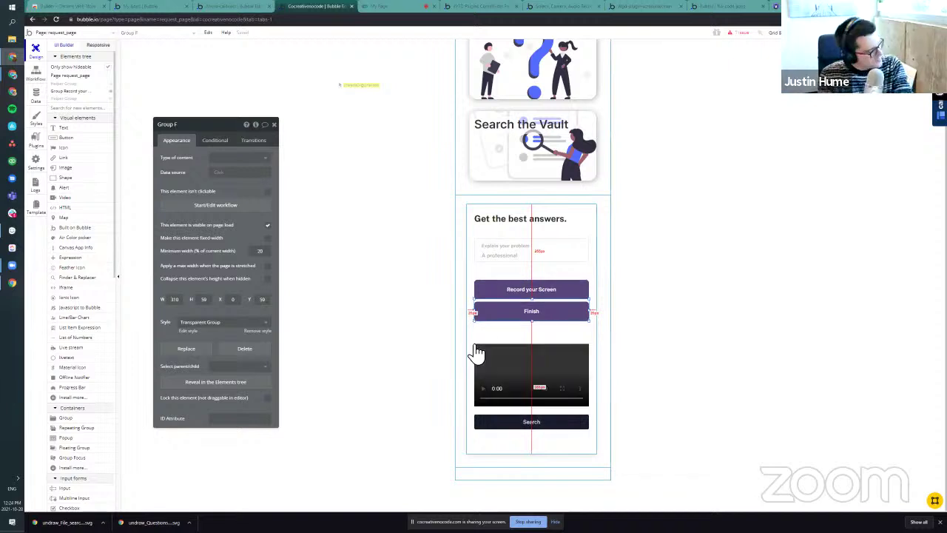
{"action": "left_click", "coordinate": [492, 288]}
{"action": "left_click", "coordinate": [497, 311]}
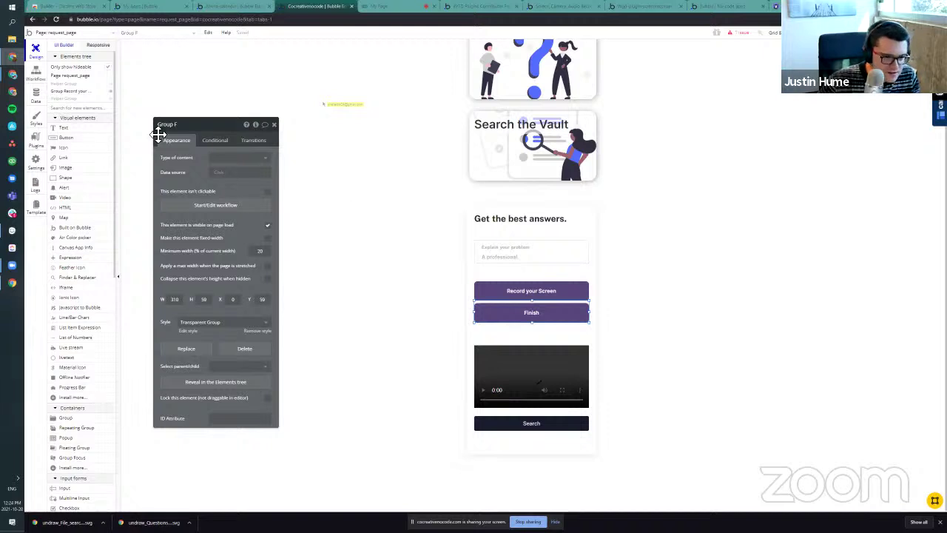
{"action": "type", "text": "inish"}
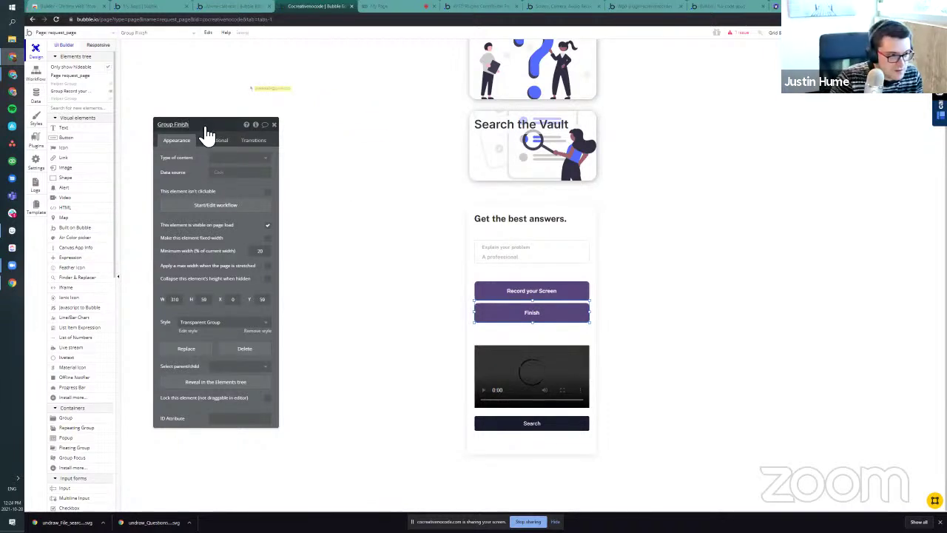
Step: Choose Group Finish as the element of the Show action in the Record your Screen button's workflow
{"action": "left_click", "coordinate": [558, 292]}
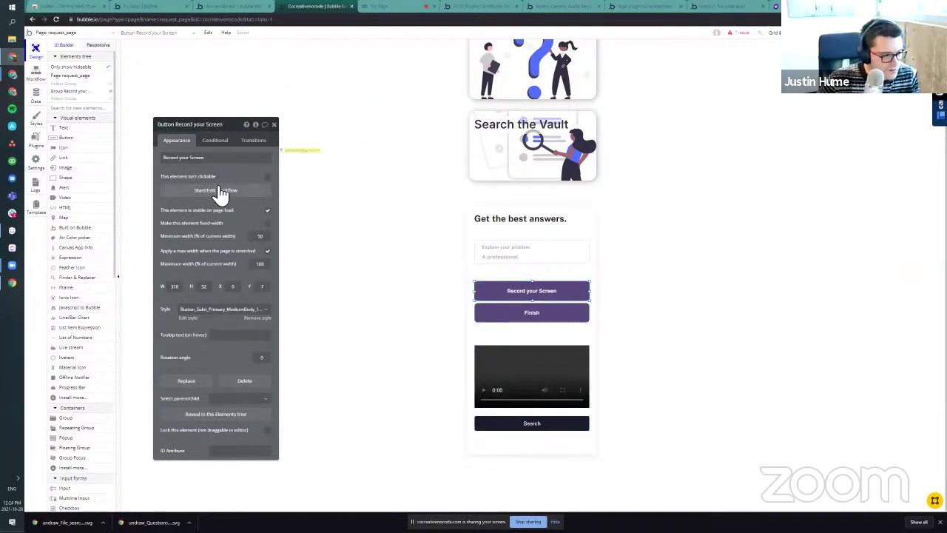
{"action": "left_click", "coordinate": [220, 190]}
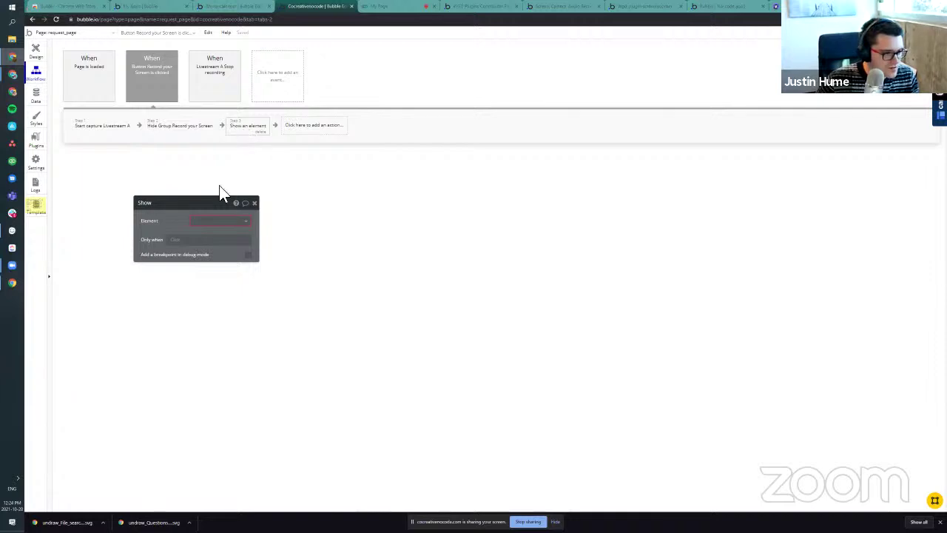
{"action": "left_click", "coordinate": [214, 221]}
{"action": "type", "text": "finish"}
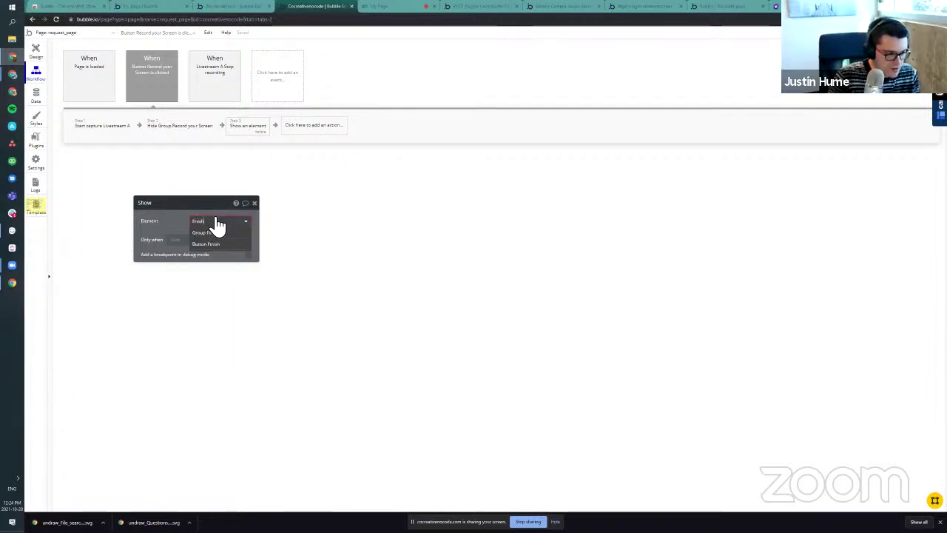
{"action": "left_click", "coordinate": [211, 232]}
Step: Create a workflow that runs when the Finish button is clicked
{"action": "left_click", "coordinate": [39, 47]}
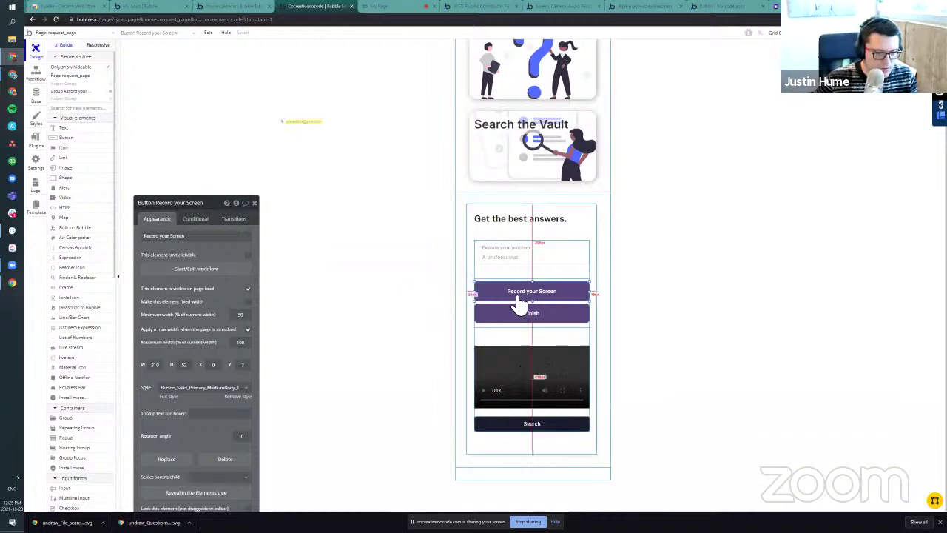
{"action": "left_click", "coordinate": [523, 316]}
{"action": "left_click", "coordinate": [197, 269]}
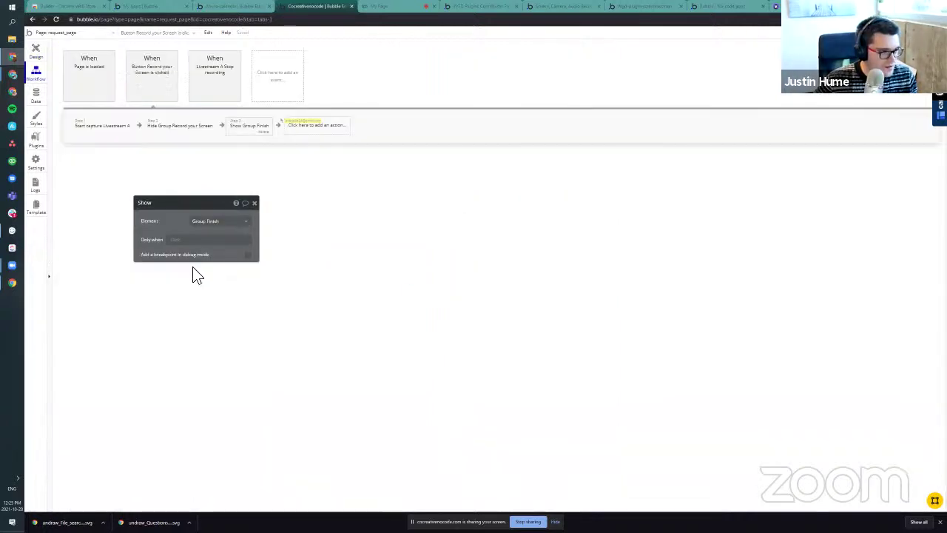
Step: Copy the Show Group Finish action from the Record your Screen button's workflow
{"action": "left_click", "coordinate": [98, 79]}
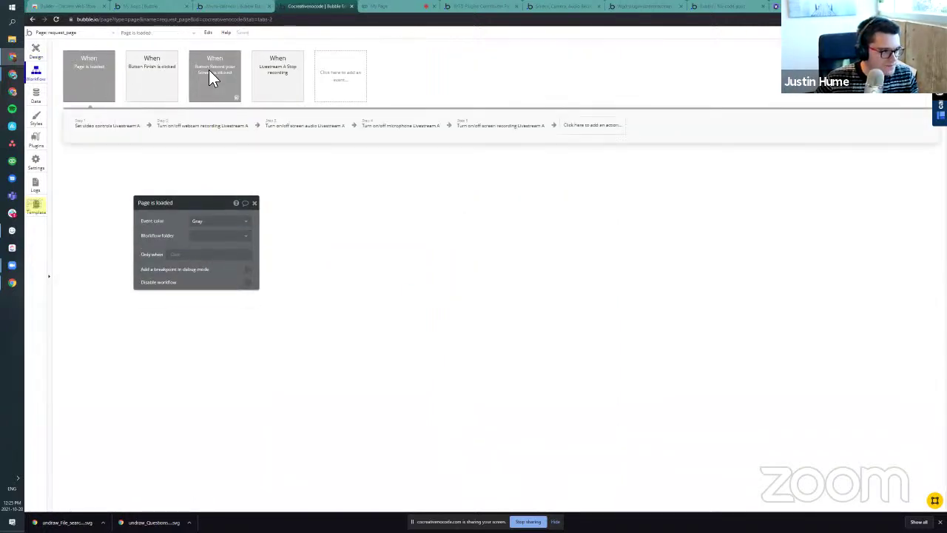
{"action": "left_click", "coordinate": [210, 74]}
{"action": "left_click", "coordinate": [281, 76]}
{"action": "left_click", "coordinate": [225, 73]}
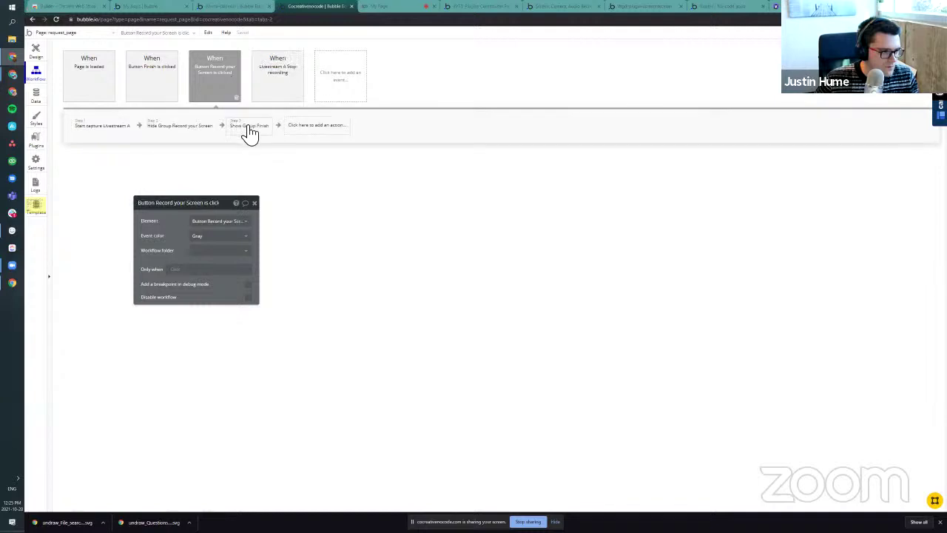
{"action": "right_click", "coordinate": [250, 131]}
{"action": "left_click", "coordinate": [276, 176]}
{"action": "left_click", "coordinate": [281, 91]}
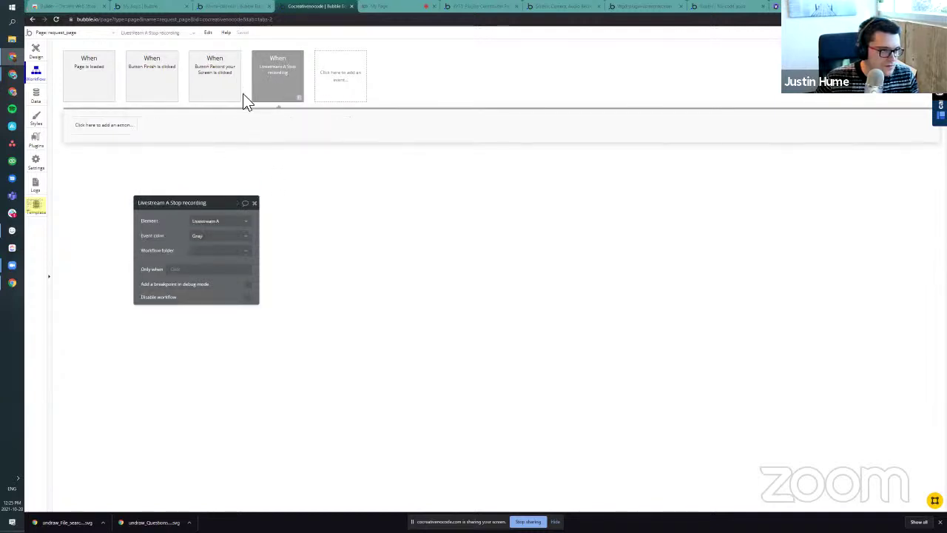
{"action": "right_click", "coordinate": [110, 133]}
{"action": "left_click", "coordinate": [135, 141]}
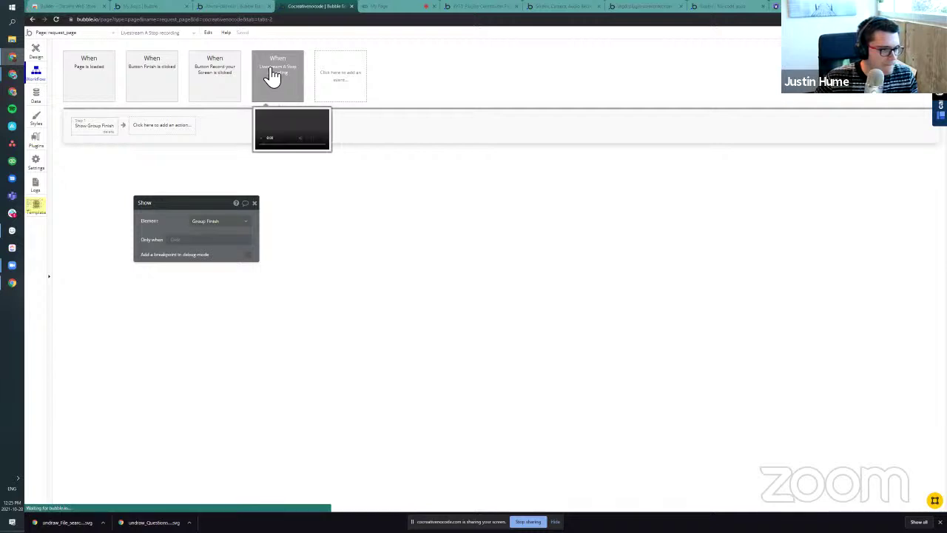
{"action": "left_click", "coordinate": [109, 132]}
Step: Paste the copied Show action into the Finish button's workflow and set its element to Group Record your Screen
{"action": "left_click", "coordinate": [223, 74]}
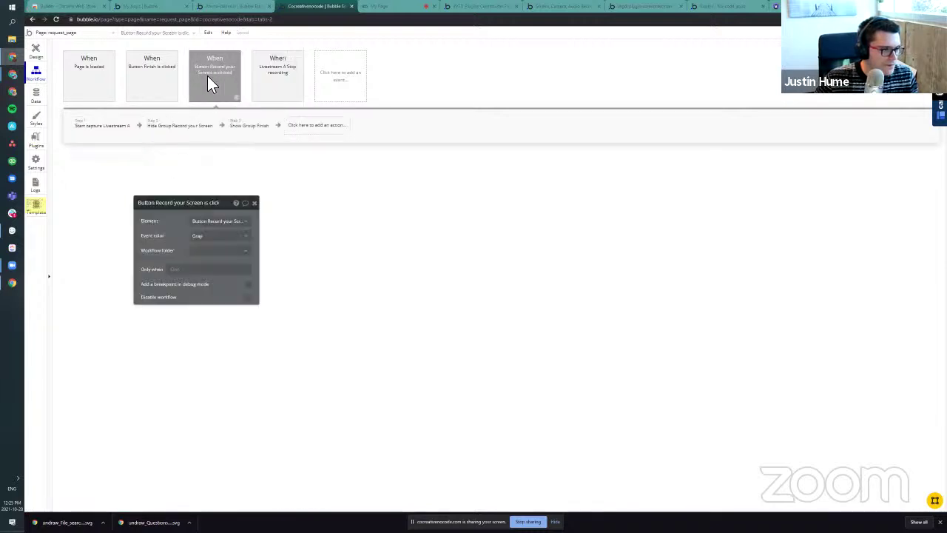
{"action": "left_click", "coordinate": [144, 73]}
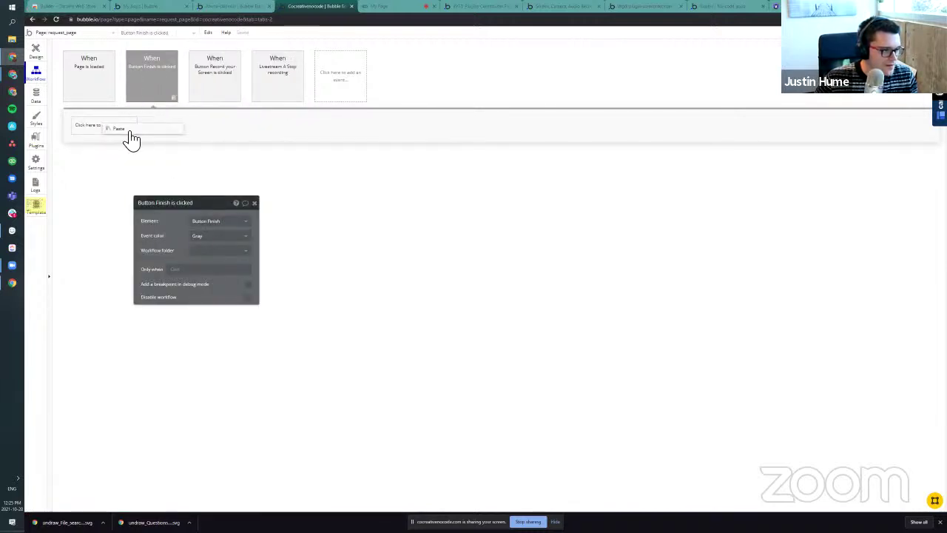
{"action": "key", "text": "ctrl+v"}
{"action": "left_click", "coordinate": [222, 221]}
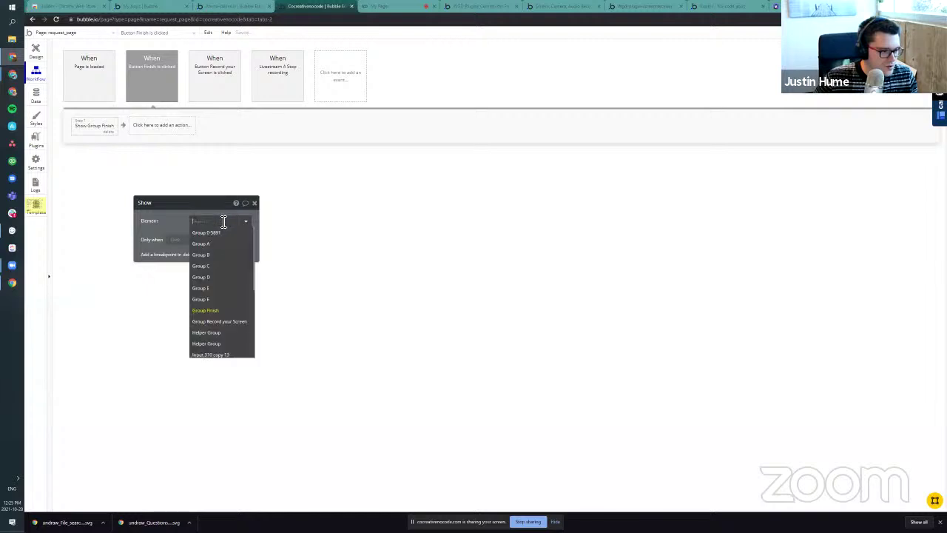
{"action": "left_click", "coordinate": [234, 321]}
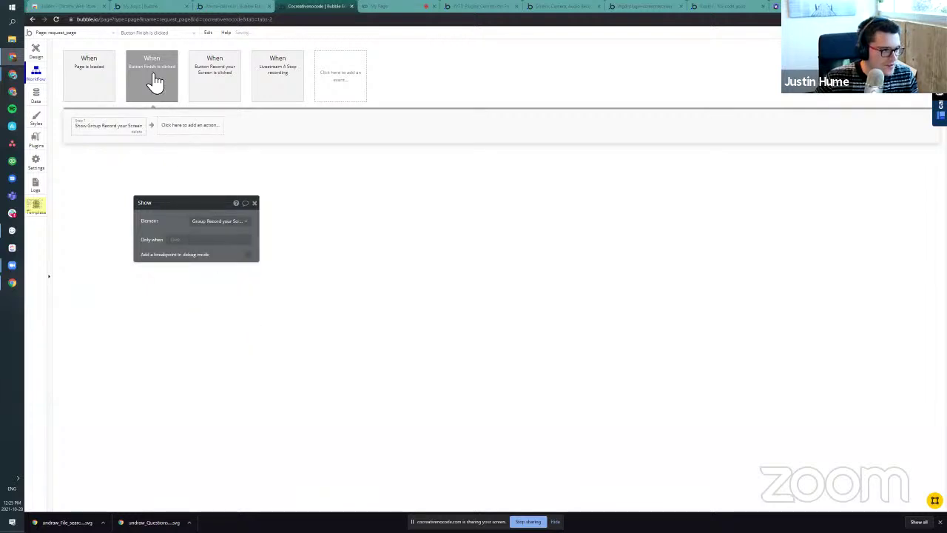
Step: Copy the Hide action from the Record your Screen button's workflow into the Finish button's workflow and set its element to Group Finish
{"action": "left_click", "coordinate": [198, 74]}
{"action": "right_click", "coordinate": [171, 130]}
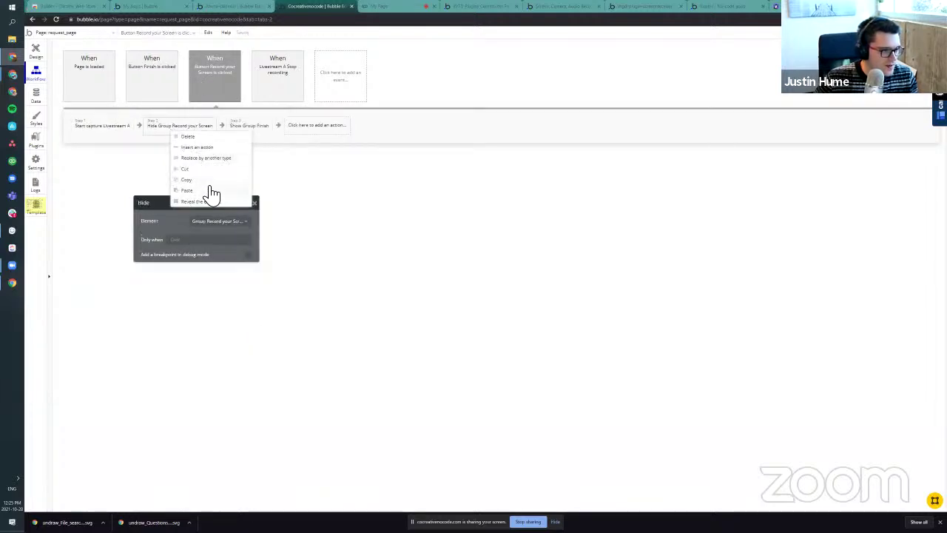
{"action": "left_click", "coordinate": [198, 180]}
{"action": "left_click", "coordinate": [174, 86]}
{"action": "right_click", "coordinate": [173, 122]}
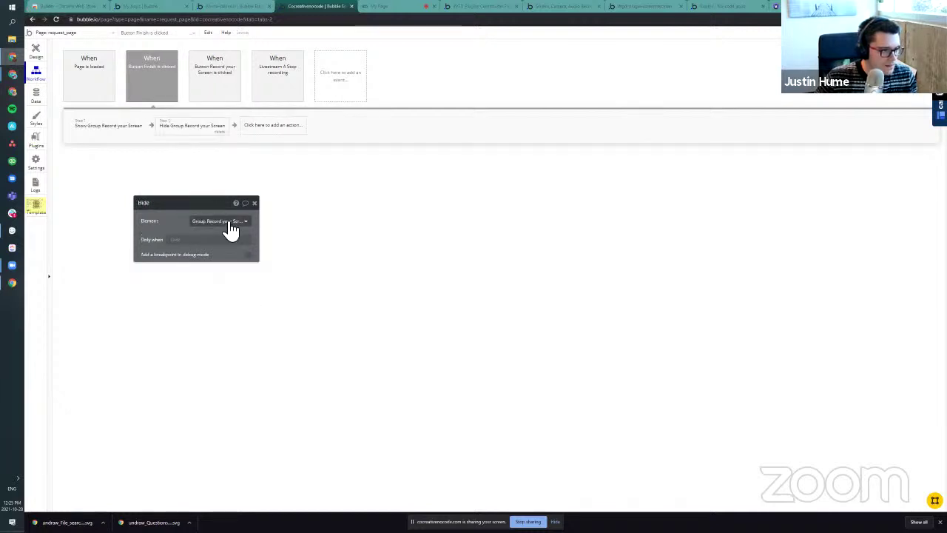
{"action": "left_click", "coordinate": [226, 221]}
{"action": "left_click", "coordinate": [226, 322]}
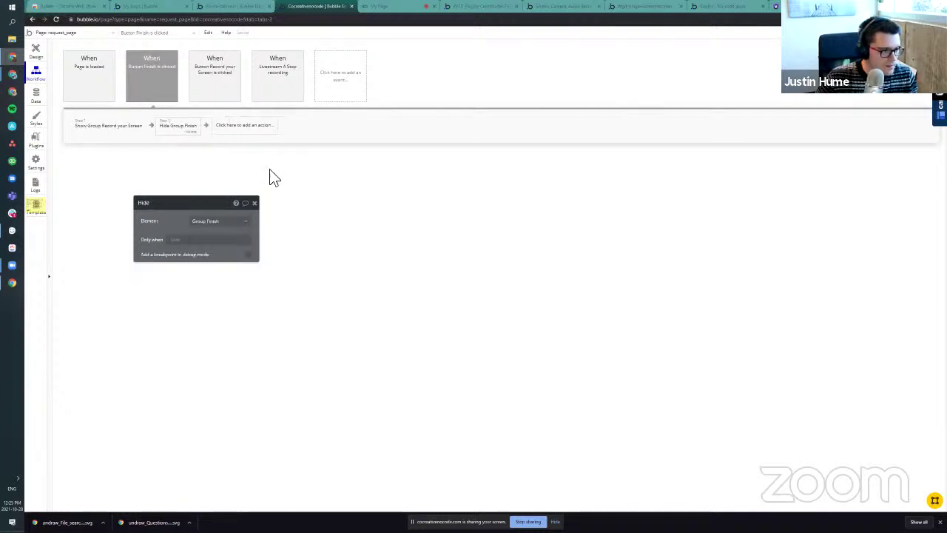
Step: Add a Stop capture Livestream A action after Hide Group Finish in the Finish button's workflow
{"action": "left_click", "coordinate": [35, 51]}
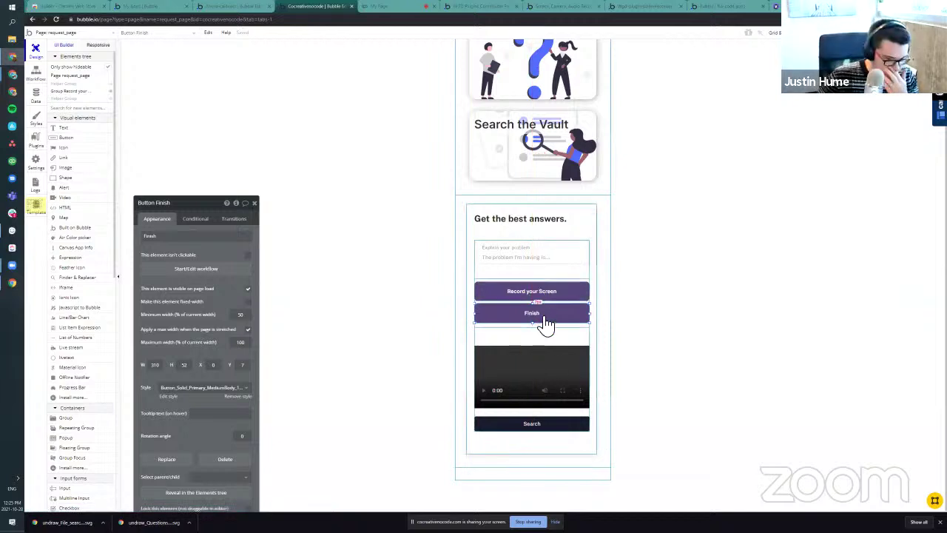
{"action": "left_click", "coordinate": [211, 269]}
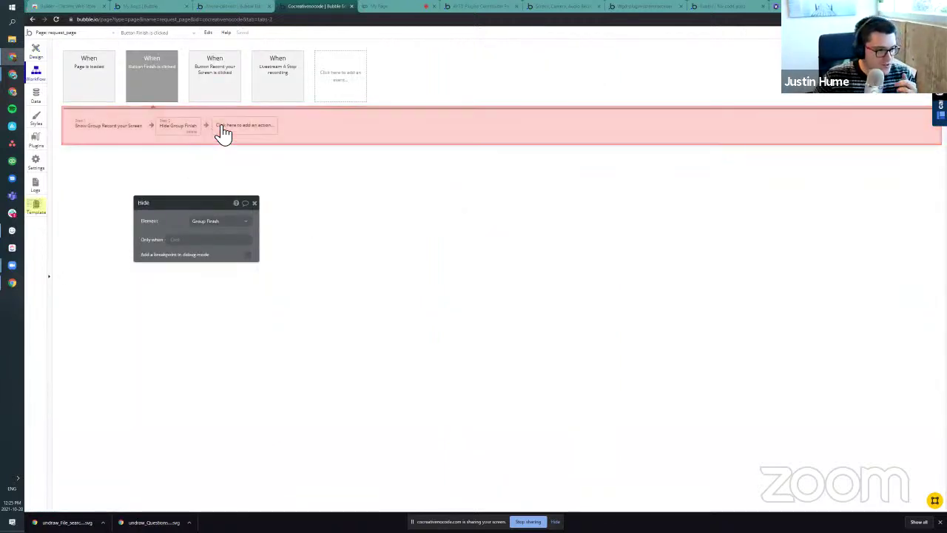
{"action": "left_click", "coordinate": [222, 127]}
{"action": "mouse_move", "coordinate": [251, 226]}
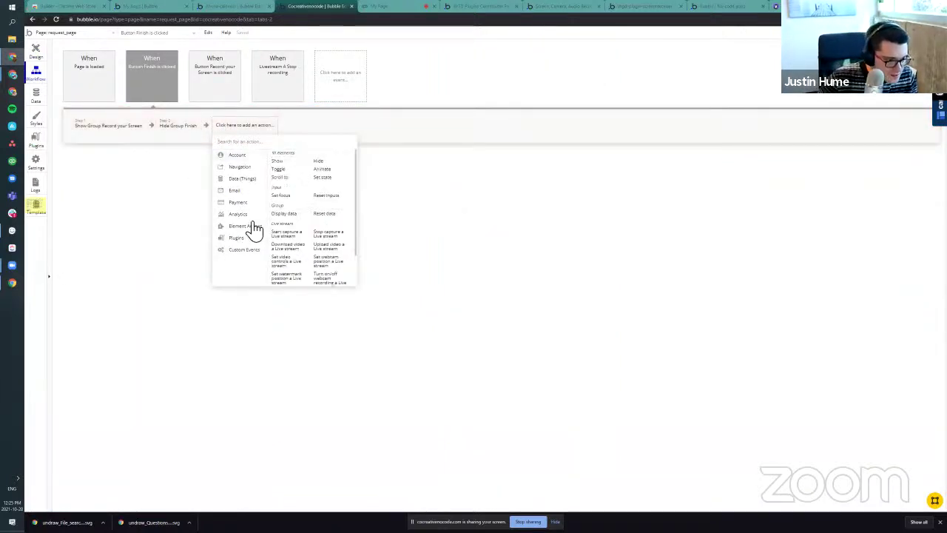
{"action": "scroll", "coordinate": [314, 254], "scroll_direction": "down", "scroll_amount": 3}
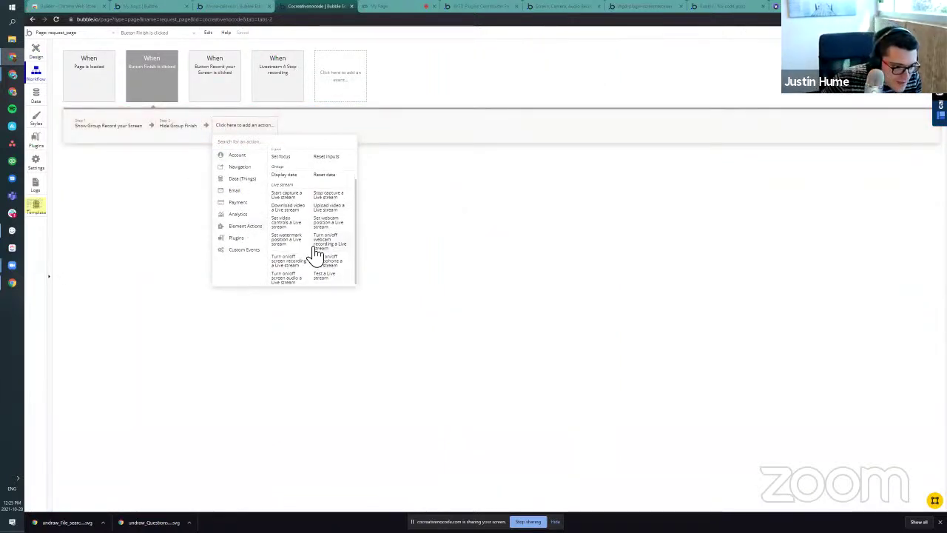
{"action": "left_click", "coordinate": [344, 201]}
{"action": "left_click", "coordinate": [333, 89]}
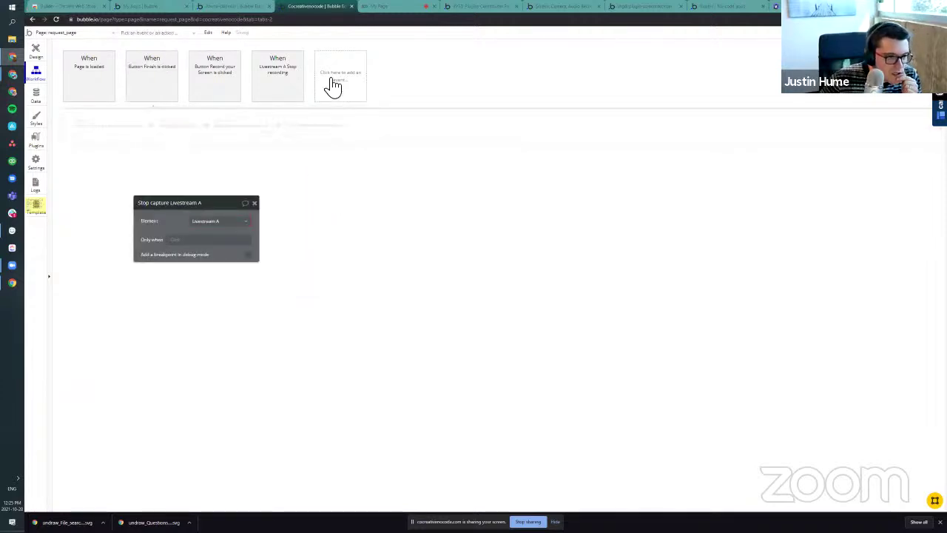
{"action": "mouse_move", "coordinate": [348, 133]}
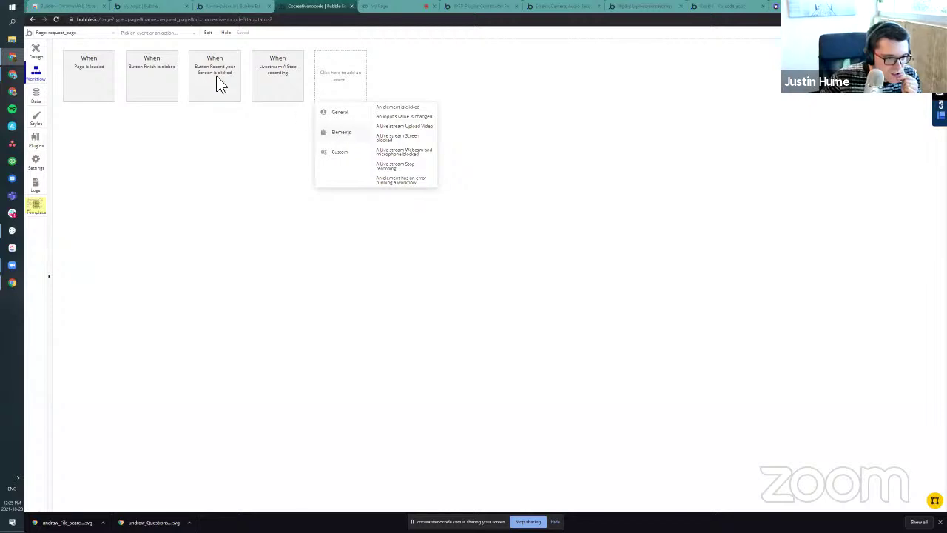
{"action": "left_click", "coordinate": [135, 74]}
Step: Switch to the screen recorder plugin's demo editor and examine the Stop Recording button's workflow and the Livestream A1 Upload Video event's first action
{"action": "left_click", "coordinate": [479, 7]}
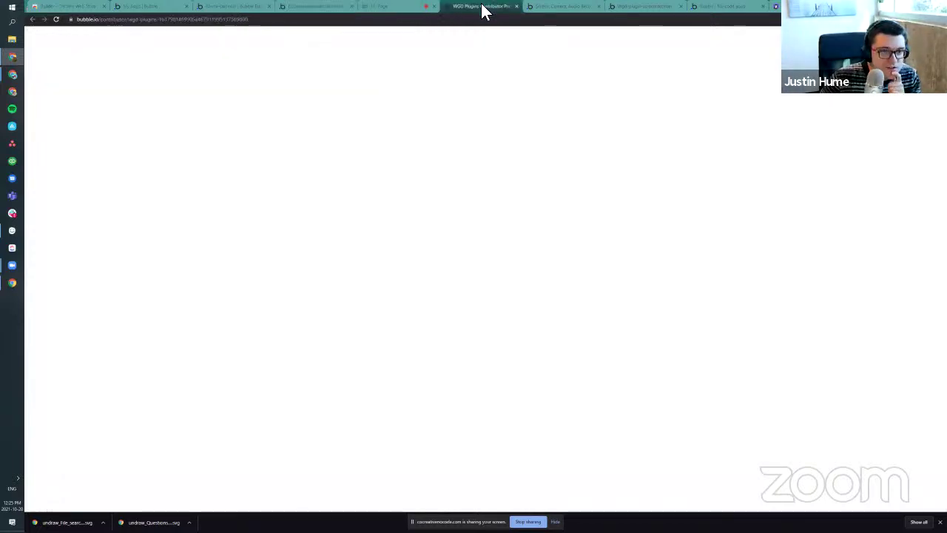
{"action": "left_click", "coordinate": [540, 7]}
{"action": "left_click", "coordinate": [655, 8]}
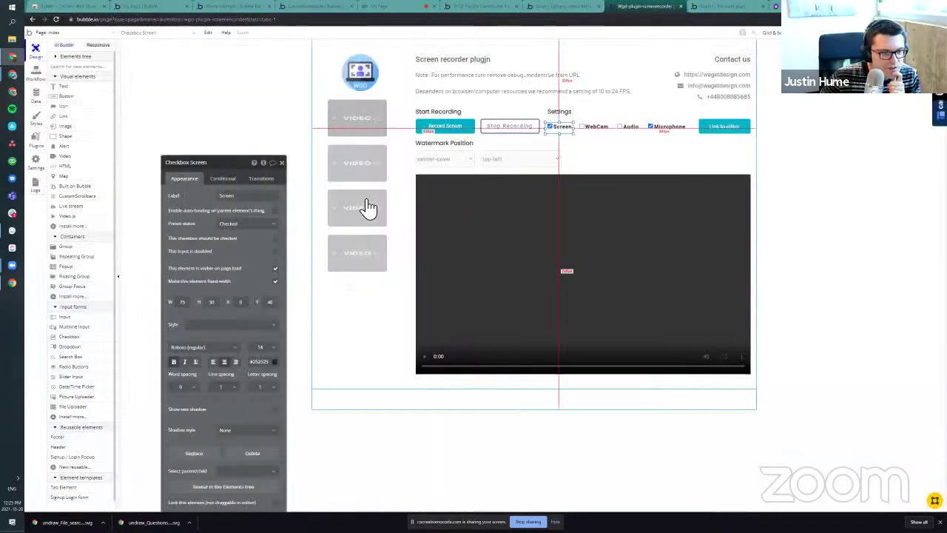
{"action": "left_click", "coordinate": [448, 131]}
{"action": "left_click", "coordinate": [517, 128]}
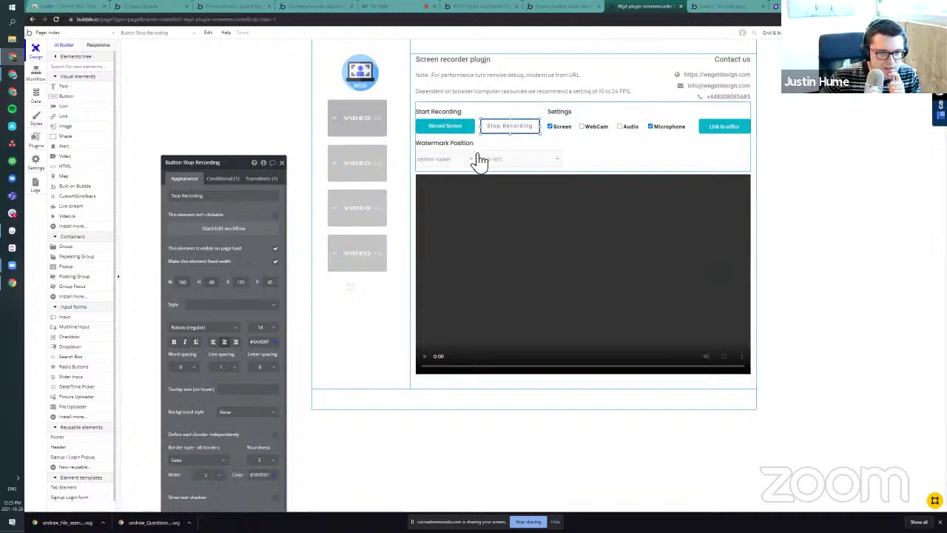
{"action": "left_click", "coordinate": [232, 229]}
{"action": "left_click", "coordinate": [96, 126]}
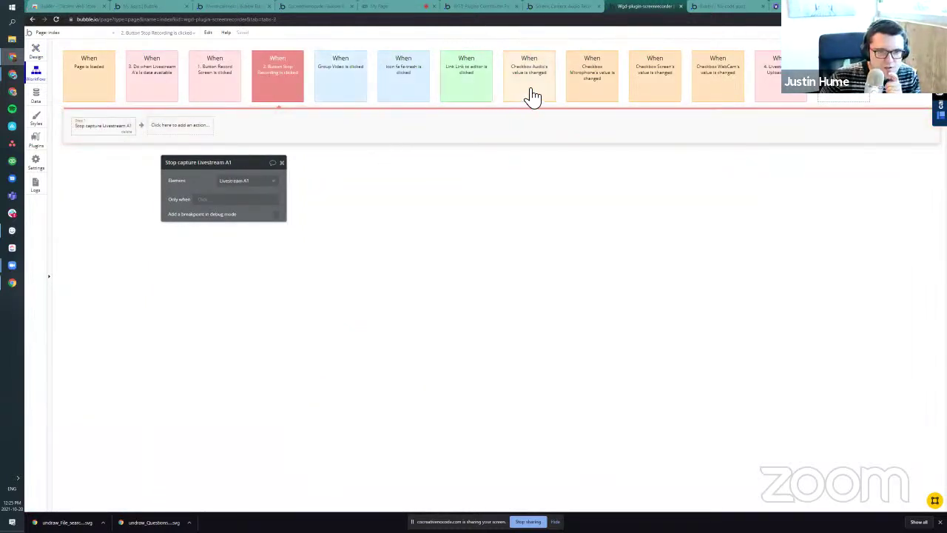
{"action": "left_click", "coordinate": [771, 71]}
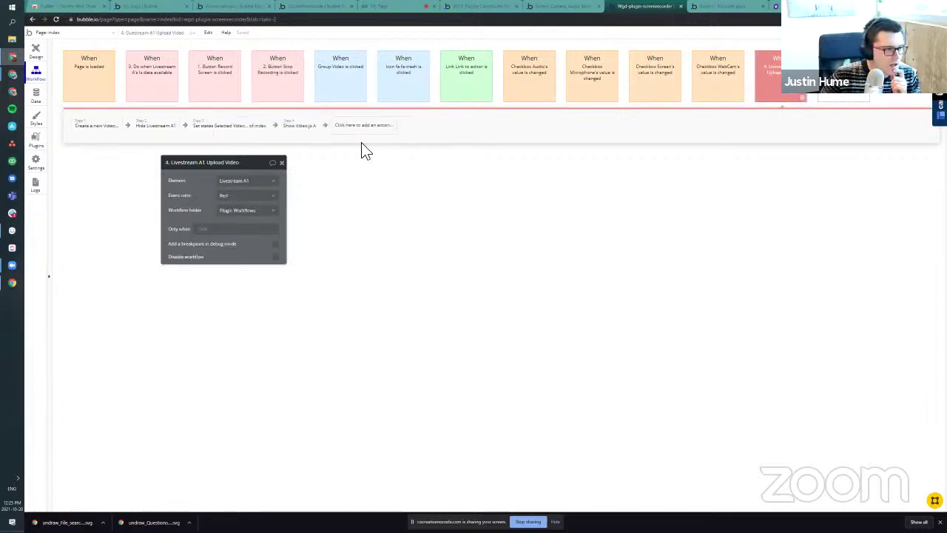
{"action": "left_click_drag", "start_coordinate": [193, 211], "coordinate": [173, 218]}
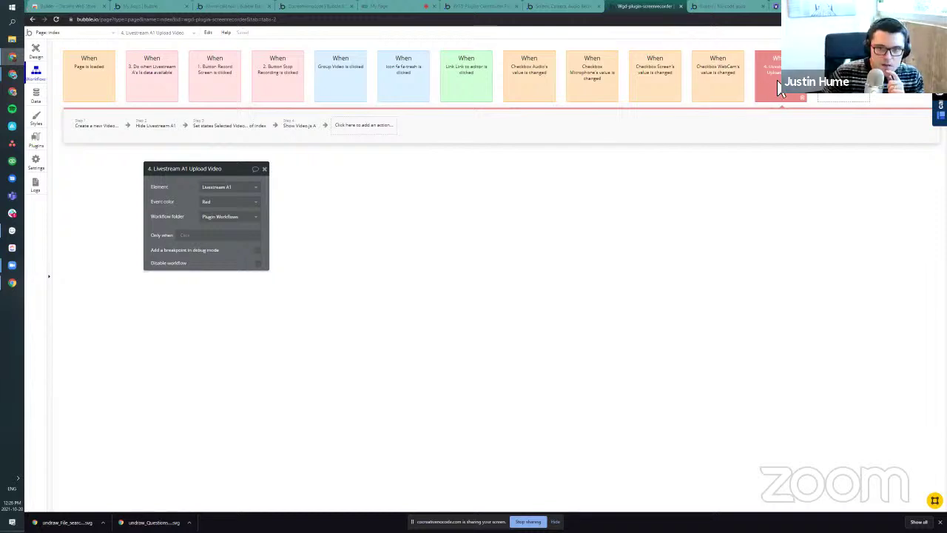
{"action": "left_click", "coordinate": [83, 130]}
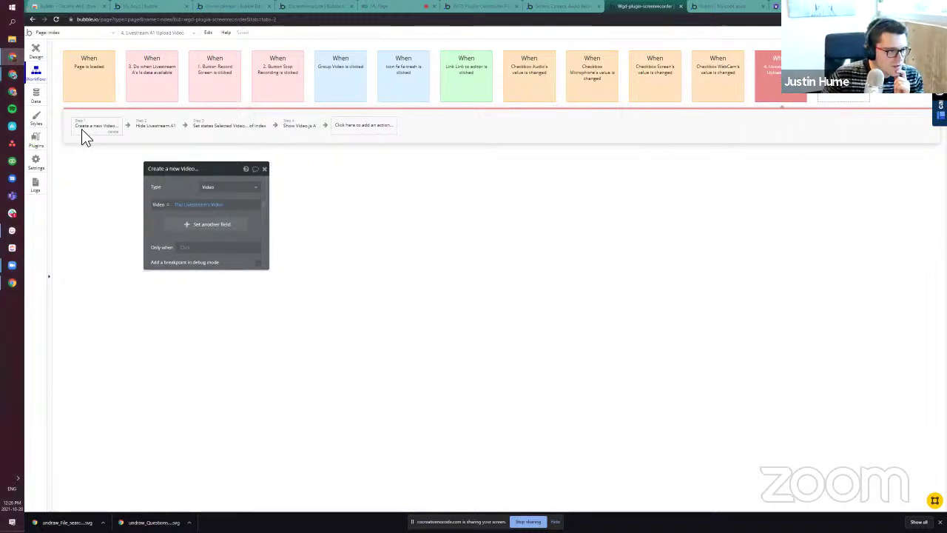
{"action": "left_click", "coordinate": [35, 51]}
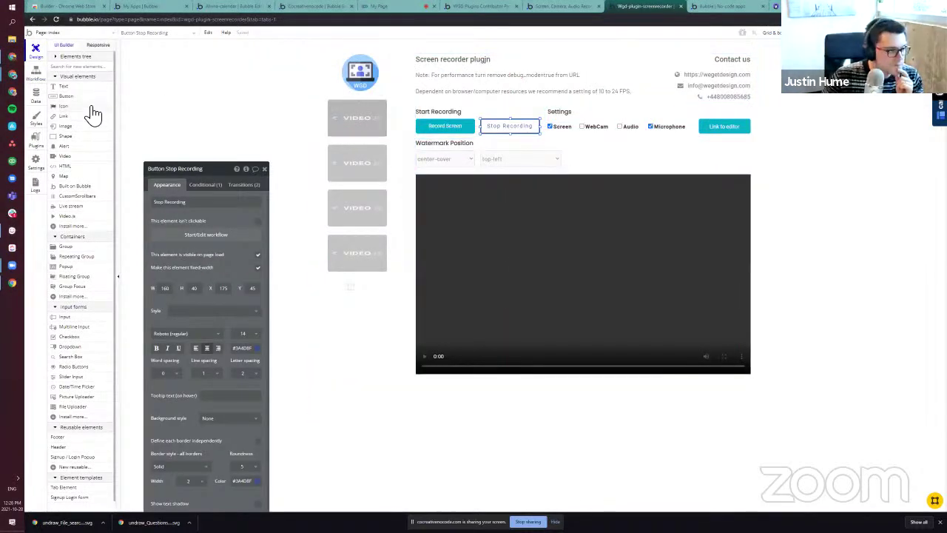
Step: Return to the request page's workflows and add a new event for when Livestream A stops recording
{"action": "left_click", "coordinate": [480, 8]}
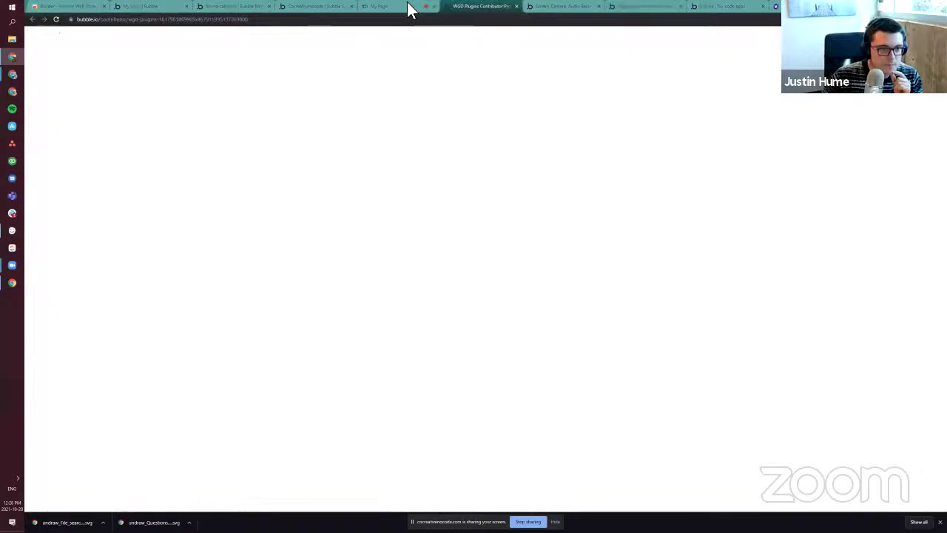
{"action": "left_click", "coordinate": [400, 7]}
{"action": "key", "text": "ctrl+shift+Tab"}
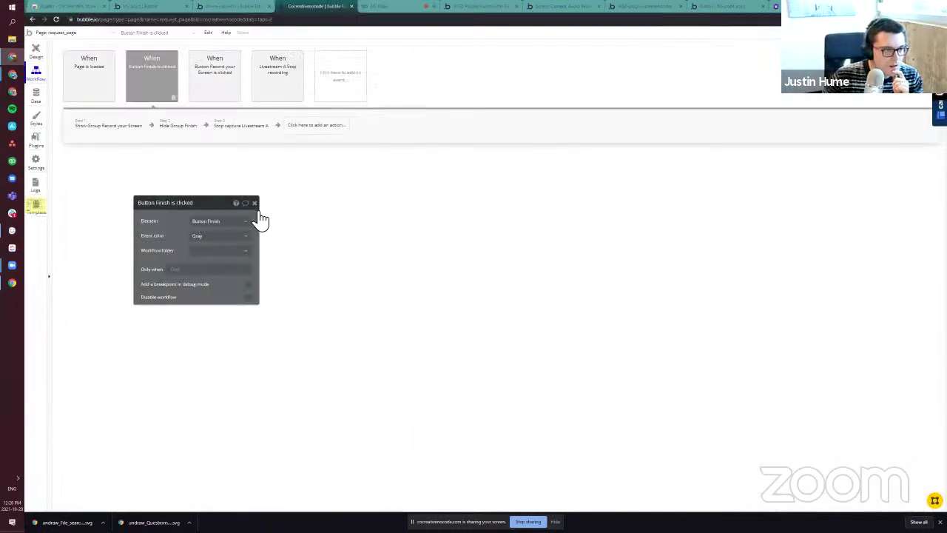
{"action": "left_click", "coordinate": [315, 126]}
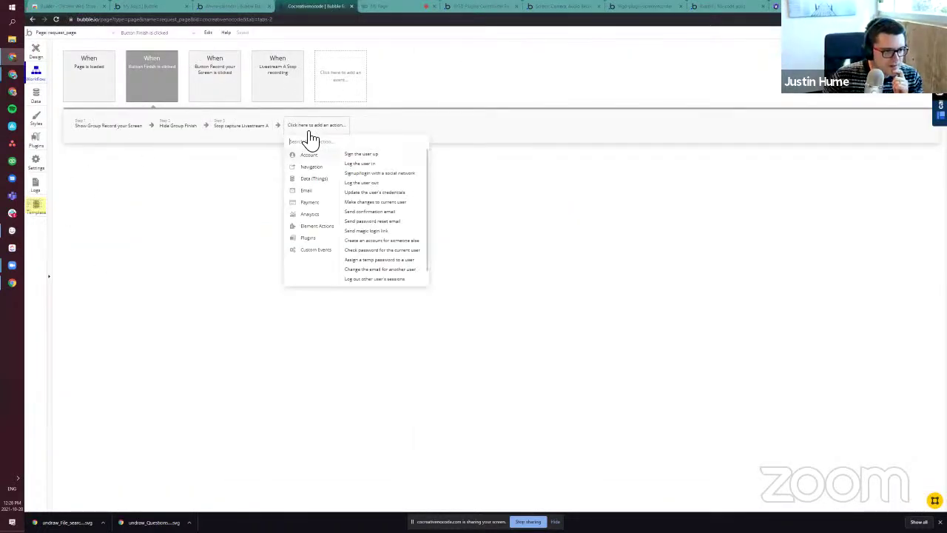
{"action": "left_click", "coordinate": [339, 95]}
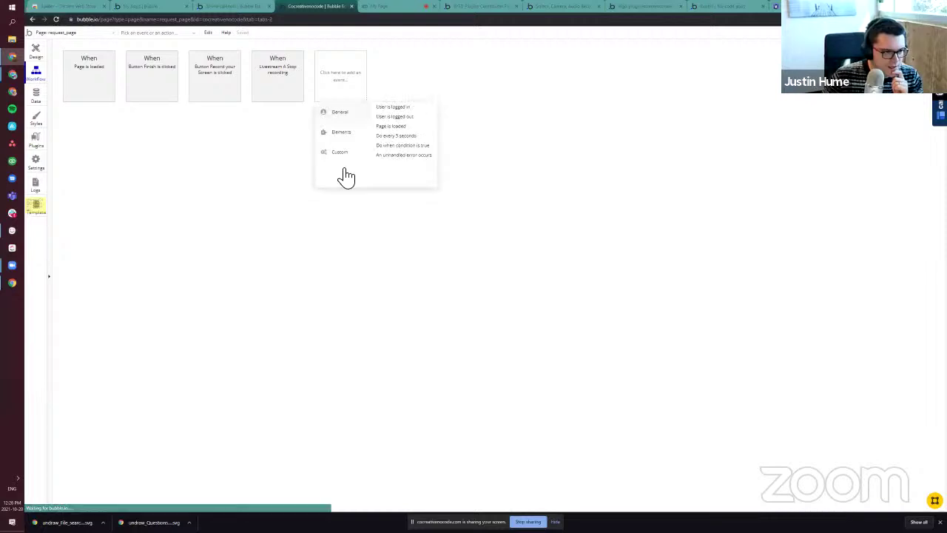
{"action": "mouse_move", "coordinate": [341, 133]}
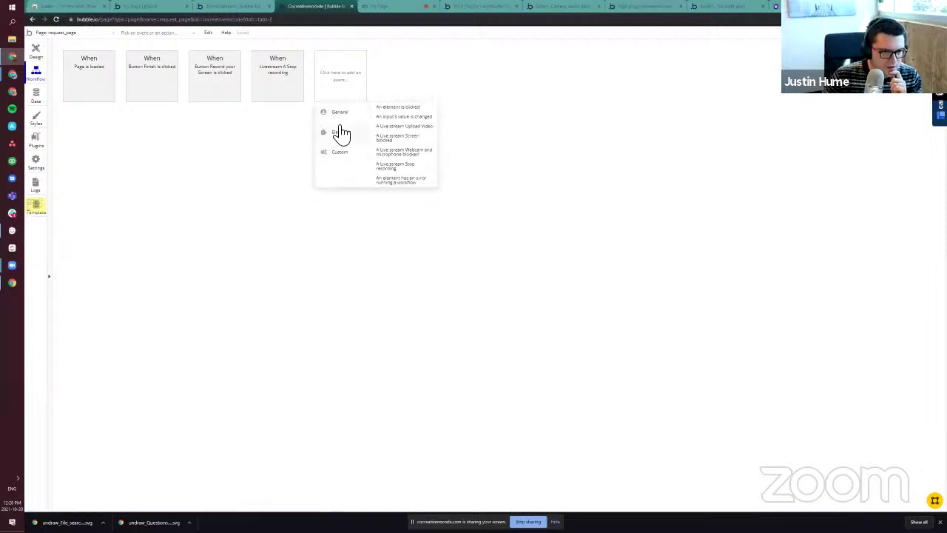
{"action": "left_click", "coordinate": [392, 167]}
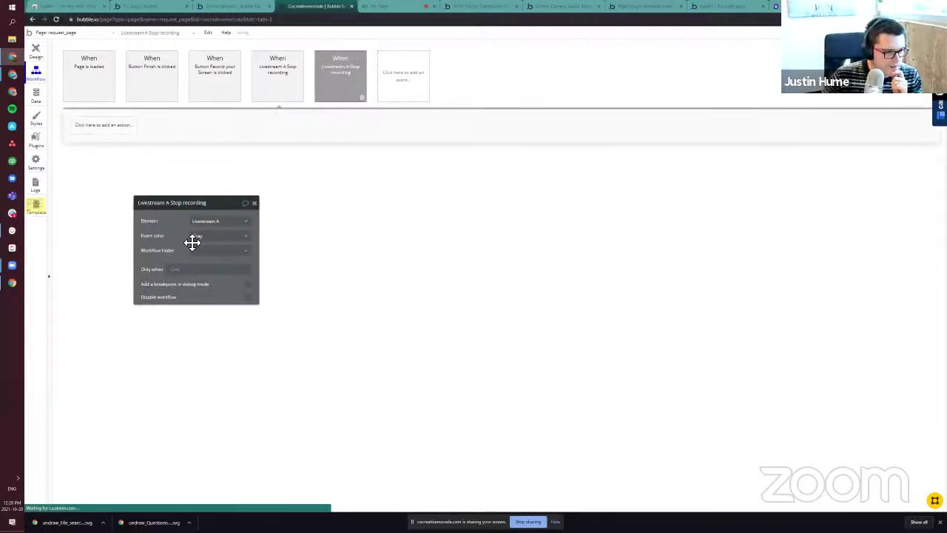
Step: Add a Create a new thing action to the new Stop recording event, using a new data type named Video, and add an empty field row
{"action": "left_click", "coordinate": [106, 128]}
{"action": "mouse_move", "coordinate": [126, 226]}
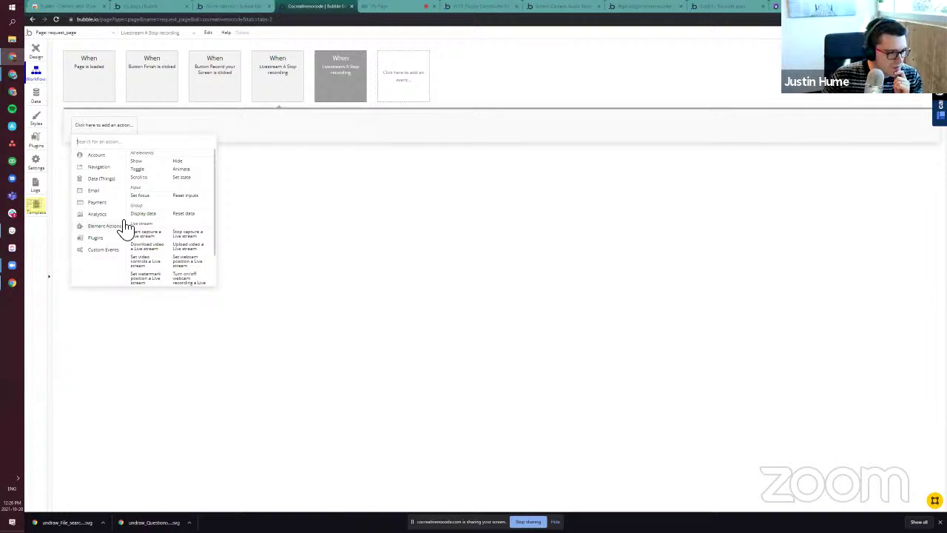
{"action": "mouse_move", "coordinate": [110, 181]}
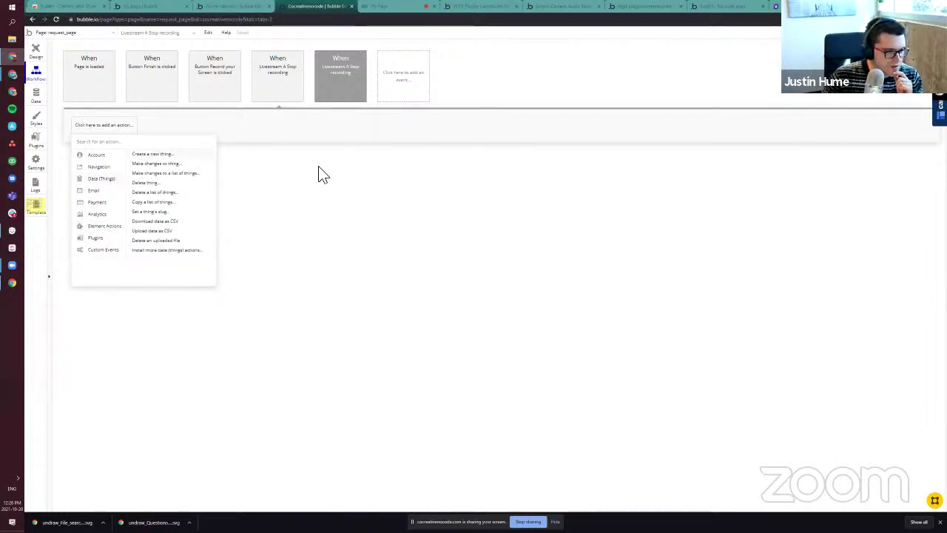
{"action": "left_click", "coordinate": [153, 153]}
{"action": "left_click", "coordinate": [222, 221]}
{"action": "scroll", "coordinate": [218, 359], "scroll_direction": "down", "scroll_amount": 5}
{"action": "left_click", "coordinate": [215, 352]}
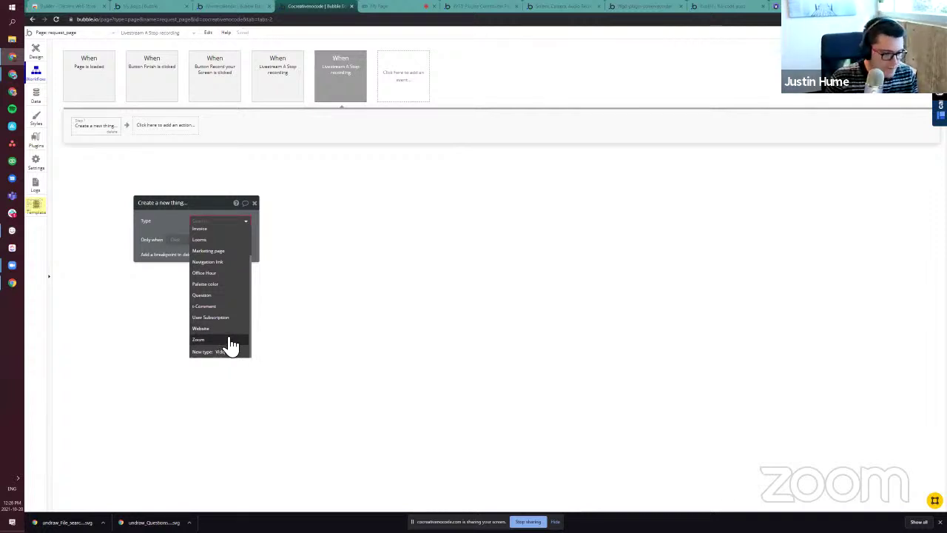
{"action": "type", "text": "Video"}
{"action": "key", "text": "Return"}
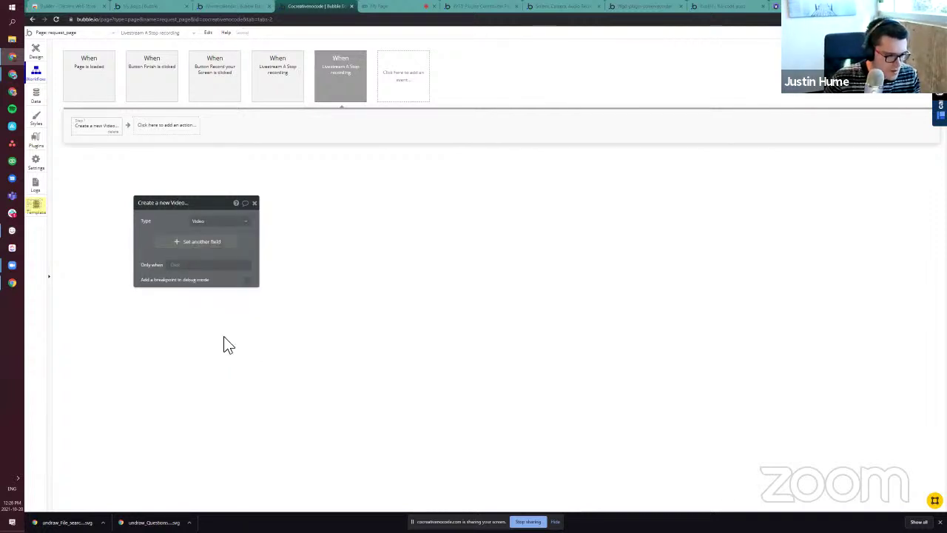
{"action": "left_click", "coordinate": [196, 244]}
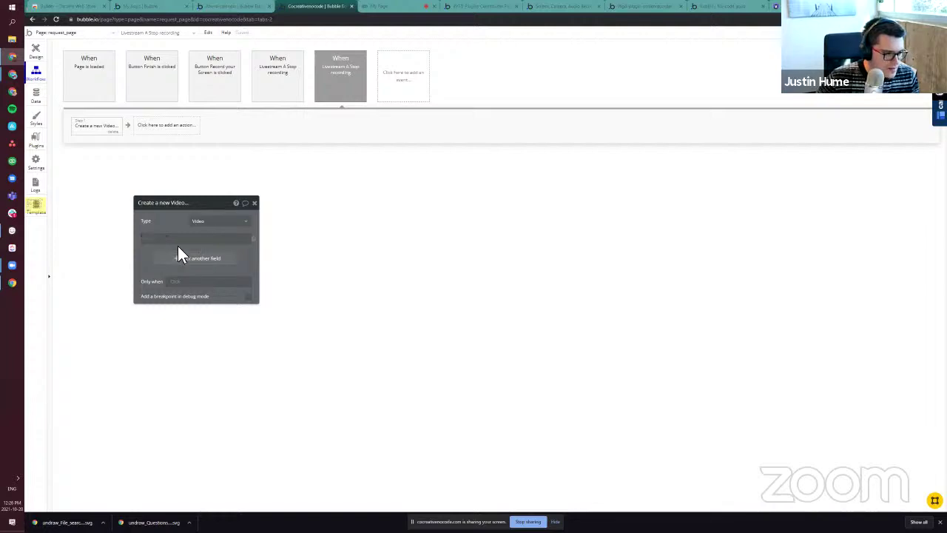
Step: Examine the demo app's Livestream A1 Upload Video actions, the value stored in its Video field, and the fields of its Video data type
{"action": "left_click", "coordinate": [411, 7]}
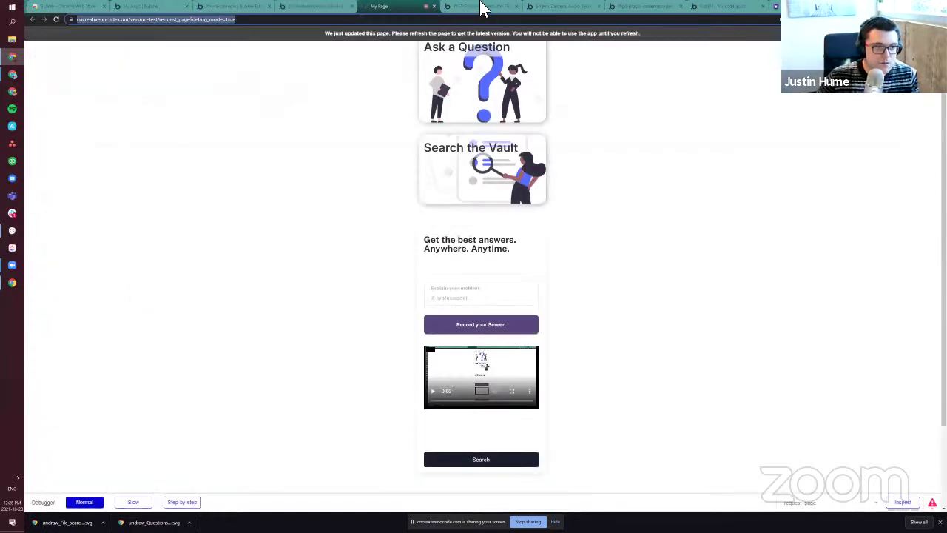
{"action": "left_click", "coordinate": [538, 6]}
{"action": "left_click", "coordinate": [649, 7]}
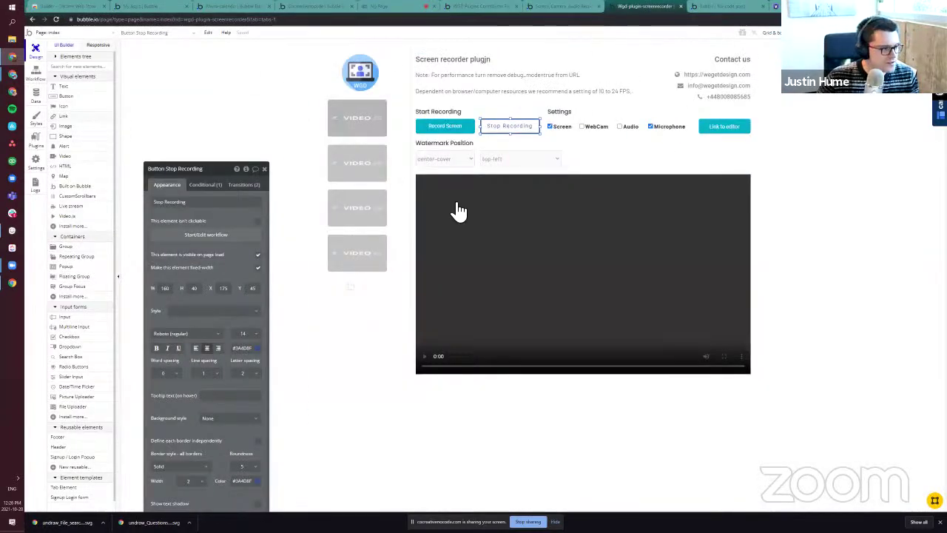
{"action": "left_click", "coordinate": [222, 237]}
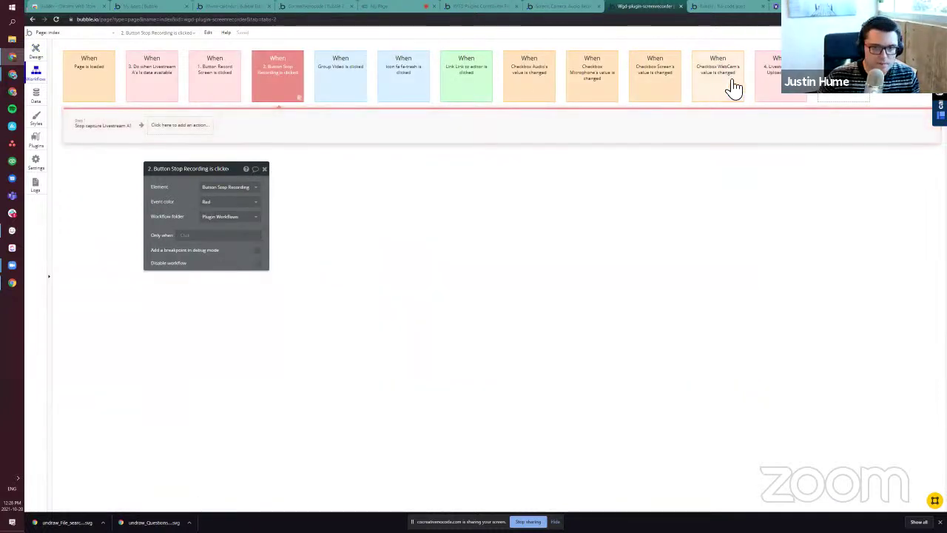
{"action": "left_click", "coordinate": [765, 72]}
{"action": "left_click", "coordinate": [93, 126]}
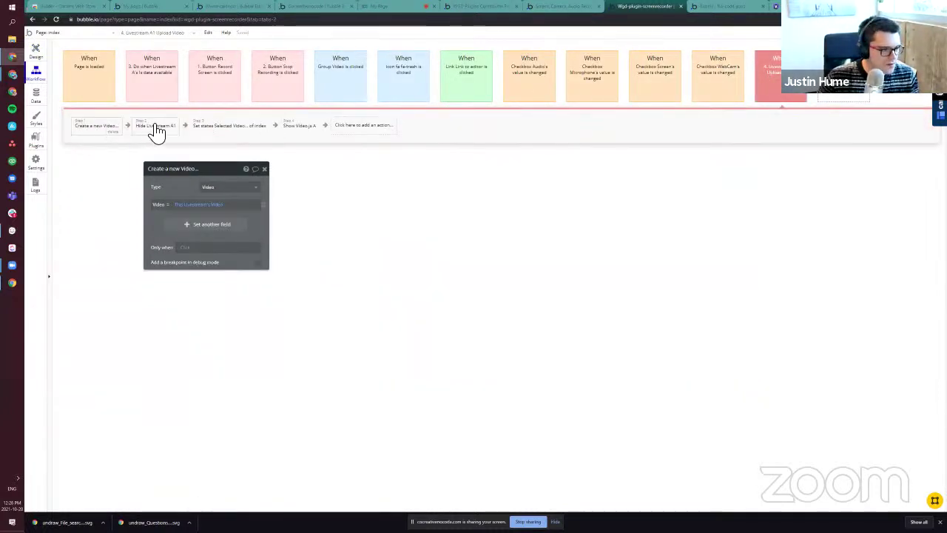
{"action": "left_click", "coordinate": [155, 127]}
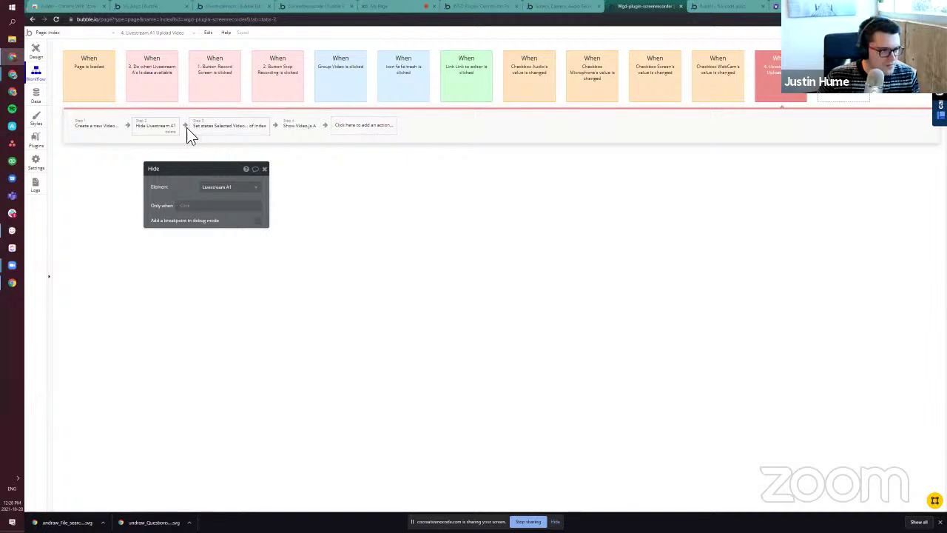
{"action": "left_click", "coordinate": [81, 126]}
{"action": "left_click", "coordinate": [206, 214]}
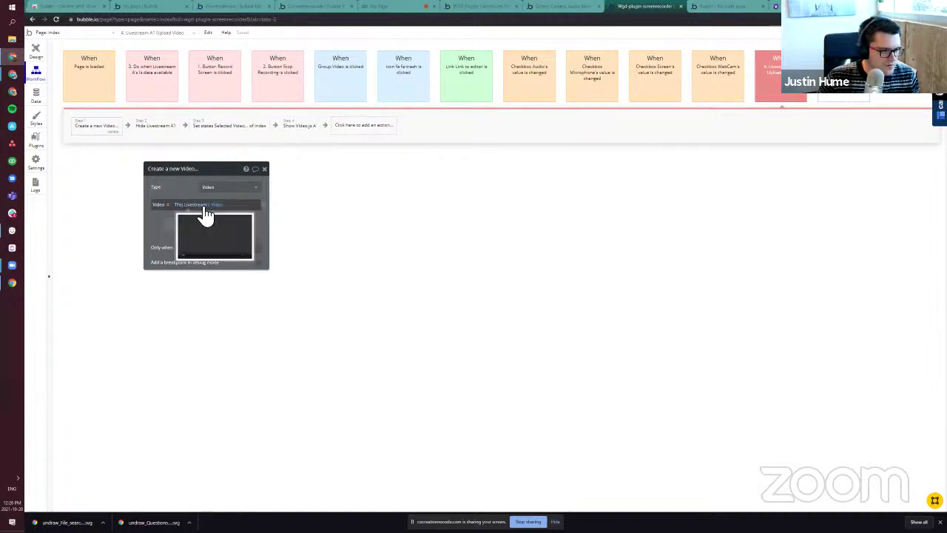
{"action": "left_click", "coordinate": [34, 95]}
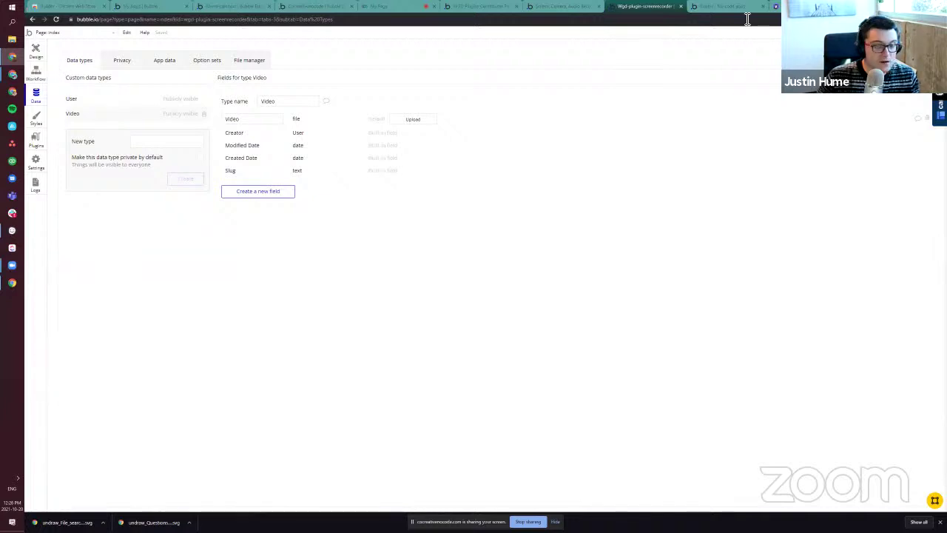
Step: Return to the request page's Create a new Video action and create a field named Video with field type Video
{"action": "left_click", "coordinate": [527, 7]}
{"action": "left_click", "coordinate": [484, 6]}
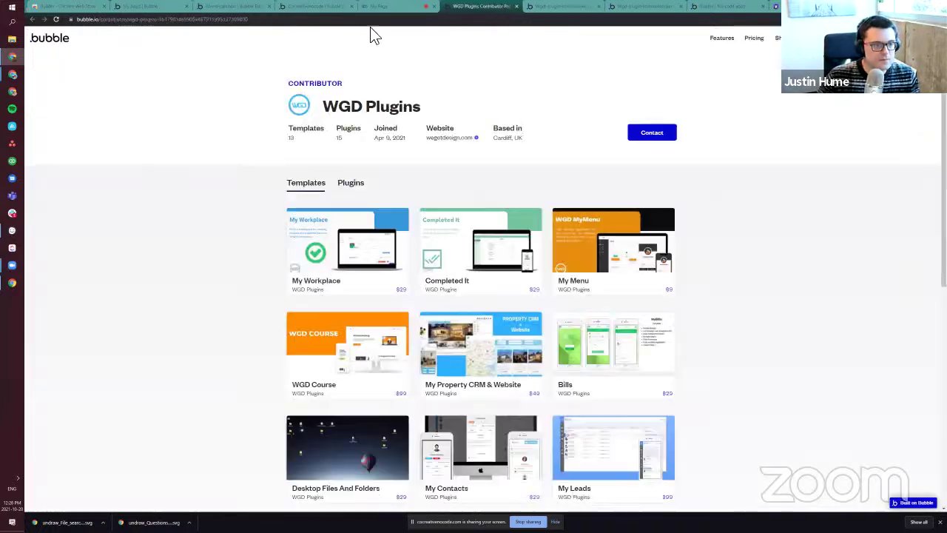
{"action": "left_click", "coordinate": [327, 7]}
{"action": "left_click", "coordinate": [521, 85]}
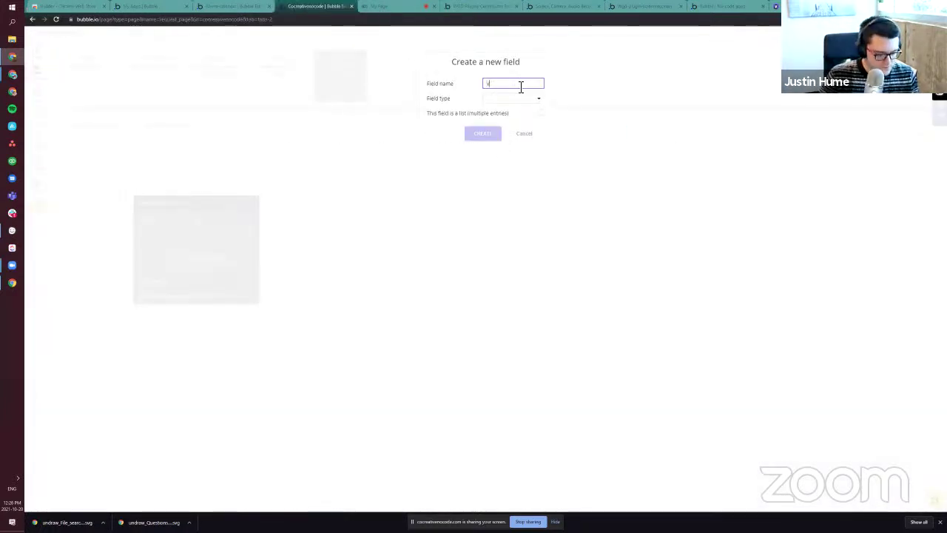
{"action": "type", "text": "Video"}
{"action": "left_click", "coordinate": [517, 98]}
{"action": "scroll", "coordinate": [516, 167], "scroll_direction": "down", "scroll_amount": 5}
{"action": "scroll", "coordinate": [530, 200], "scroll_direction": "down", "scroll_amount": 10}
{"action": "left_click", "coordinate": [507, 131]}
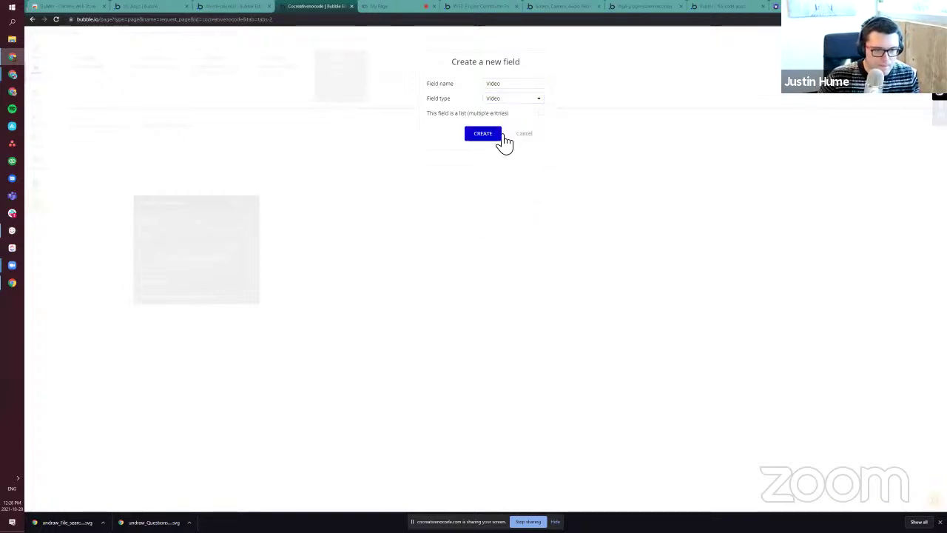
{"action": "left_click", "coordinate": [497, 137]}
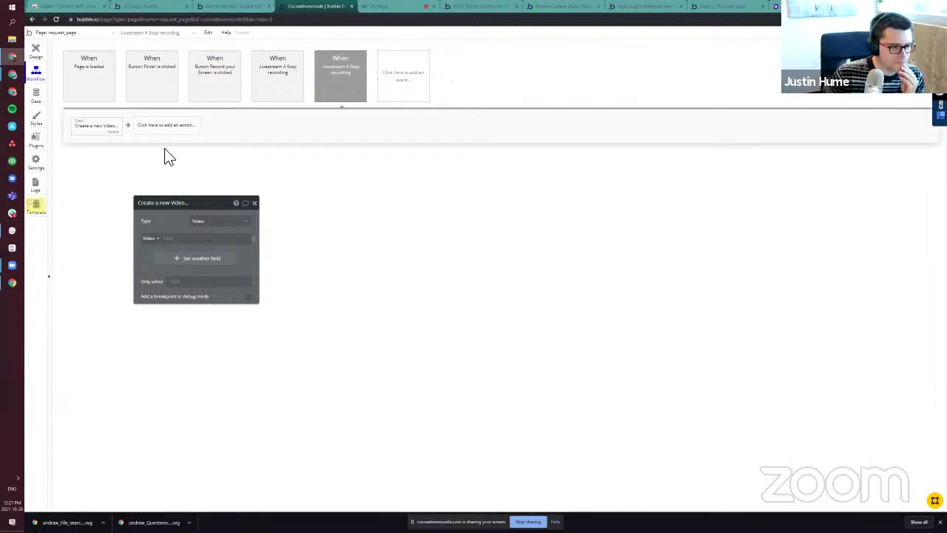
Step: Set the action's Video field to This Livestream's Video
{"action": "left_click", "coordinate": [176, 239]}
{"action": "left_click", "coordinate": [182, 258]}
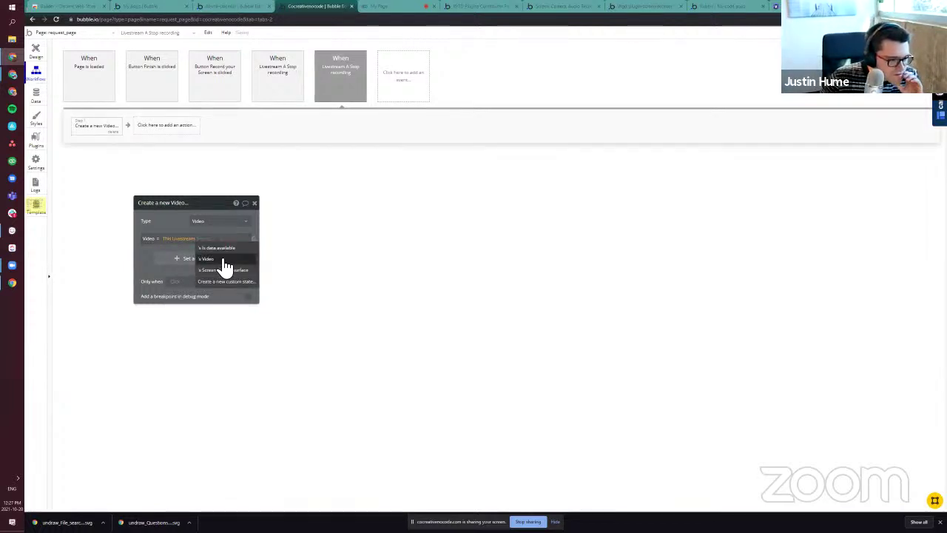
{"action": "left_click", "coordinate": [221, 261]}
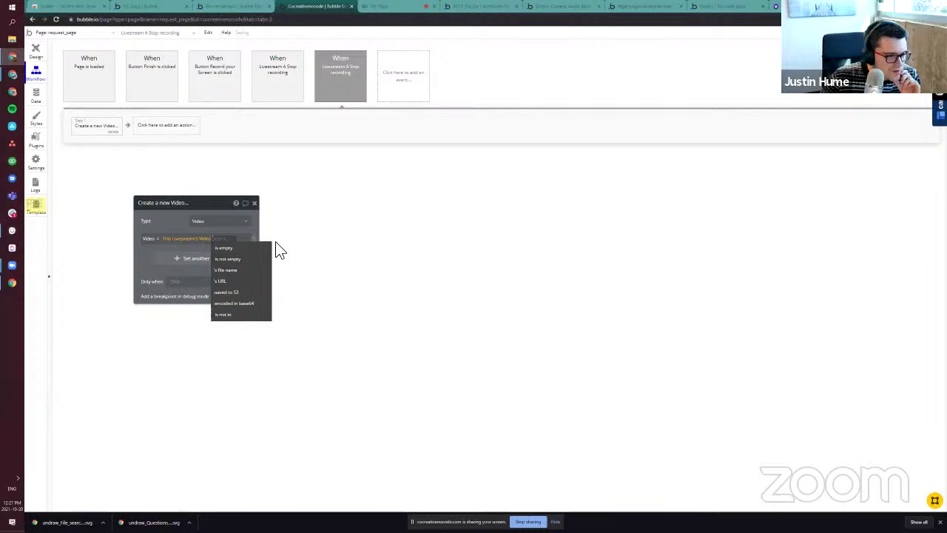
{"action": "left_click", "coordinate": [168, 222]}
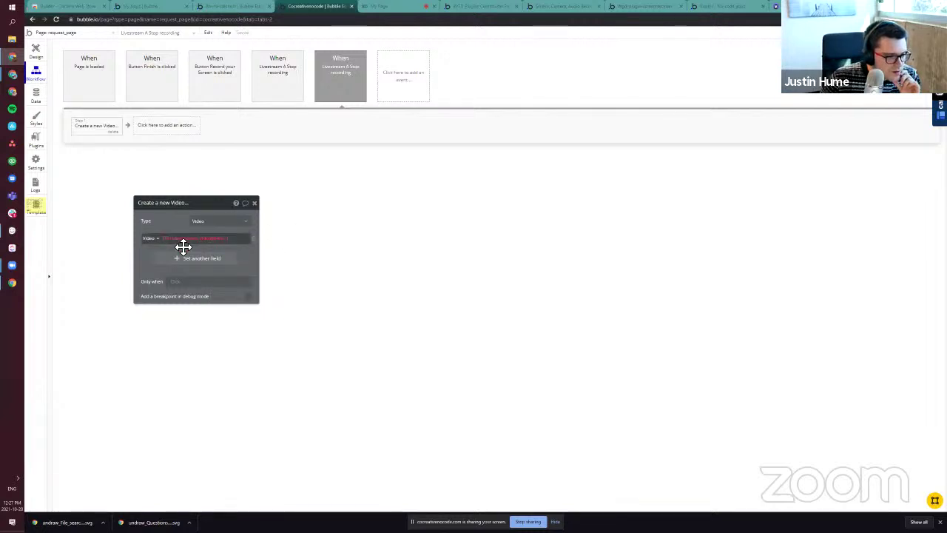
Step: Open the Video data type and create a field named Video with field type file
{"action": "left_click", "coordinate": [36, 94]}
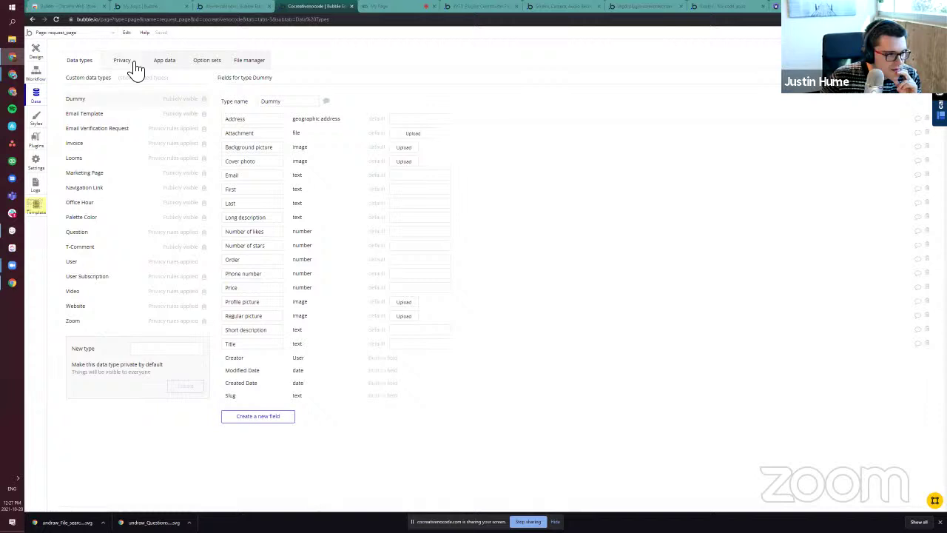
{"action": "left_click", "coordinate": [92, 291]}
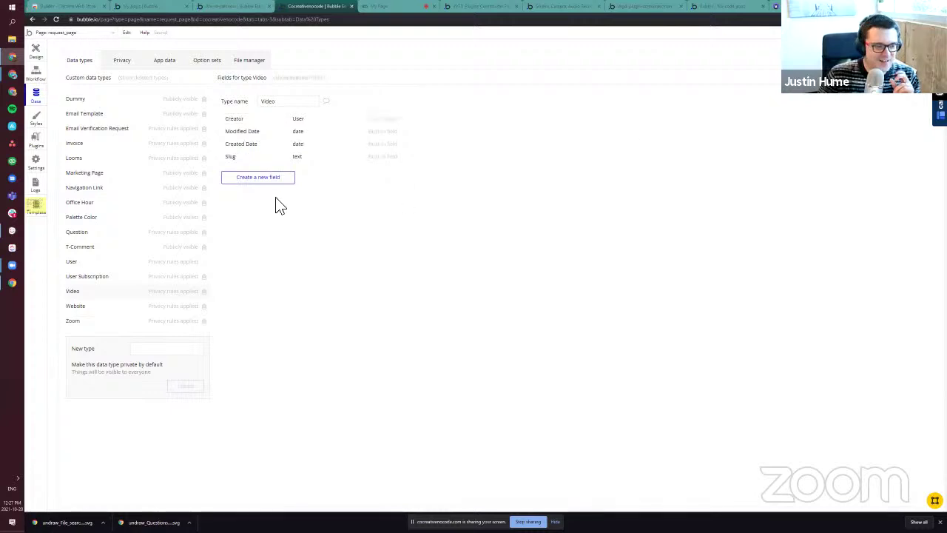
{"action": "left_click", "coordinate": [253, 189]}
{"action": "type", "text": "Video"}
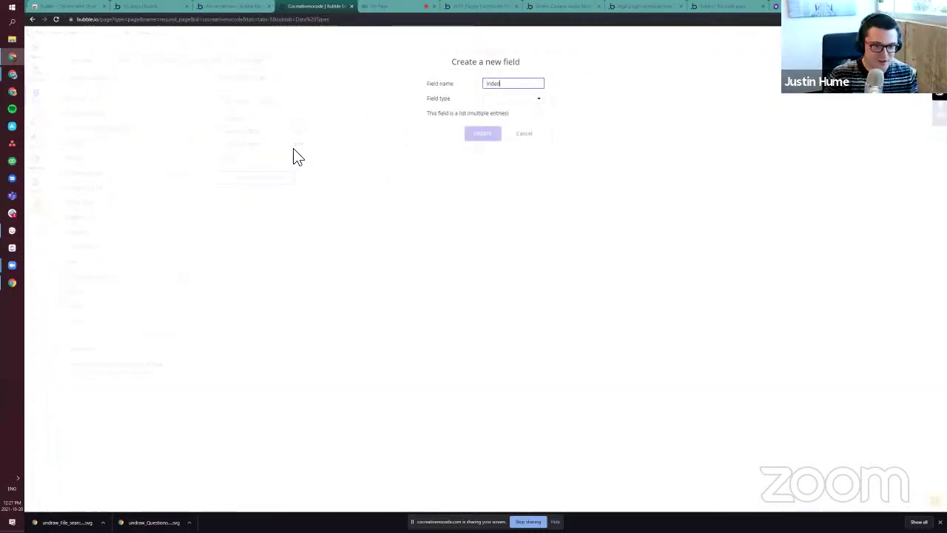
{"action": "left_click", "coordinate": [493, 100]}
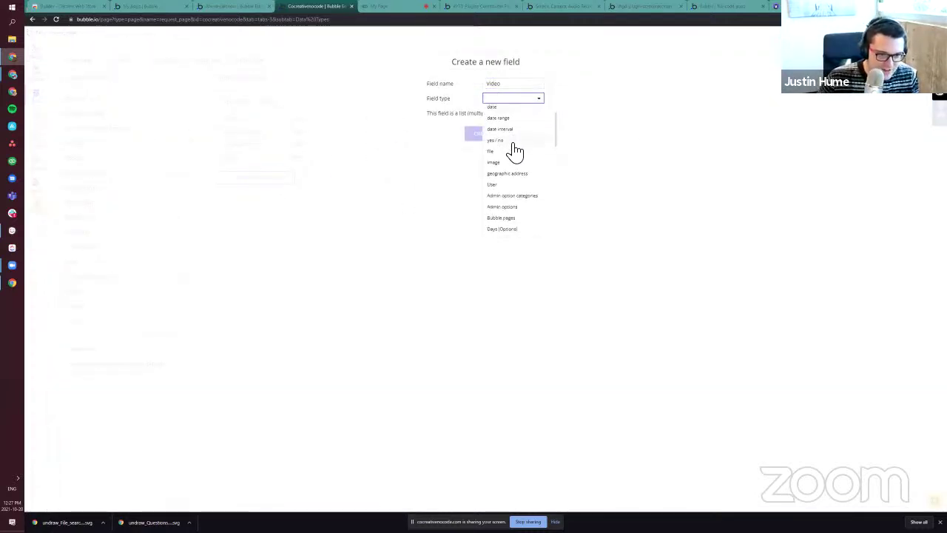
{"action": "left_click", "coordinate": [509, 154]}
{"action": "left_click", "coordinate": [482, 133]}
Step: Return to the newer Livestream A Stop recording event's Create a new Video action and assign This Livestream's Video to the Video field
{"action": "left_click", "coordinate": [33, 50]}
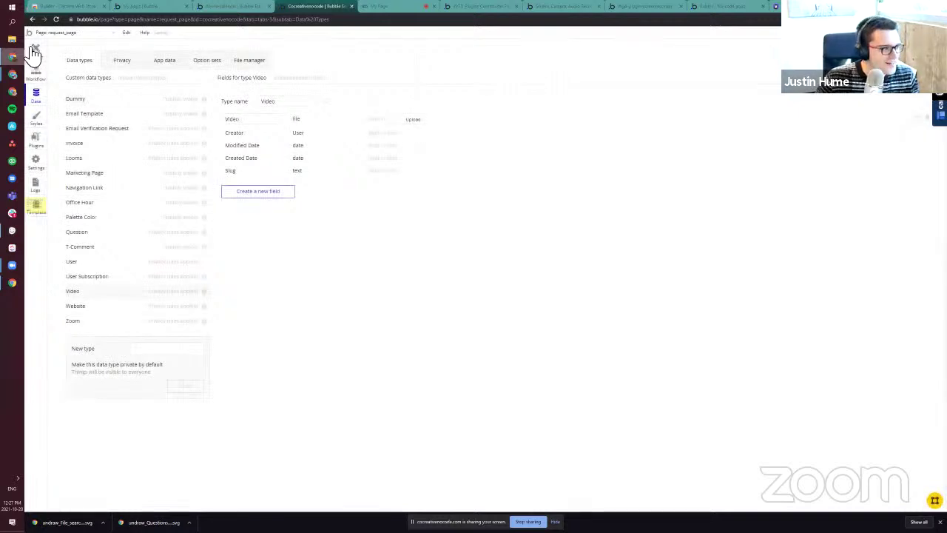
{"action": "double_click", "coordinate": [476, 308]}
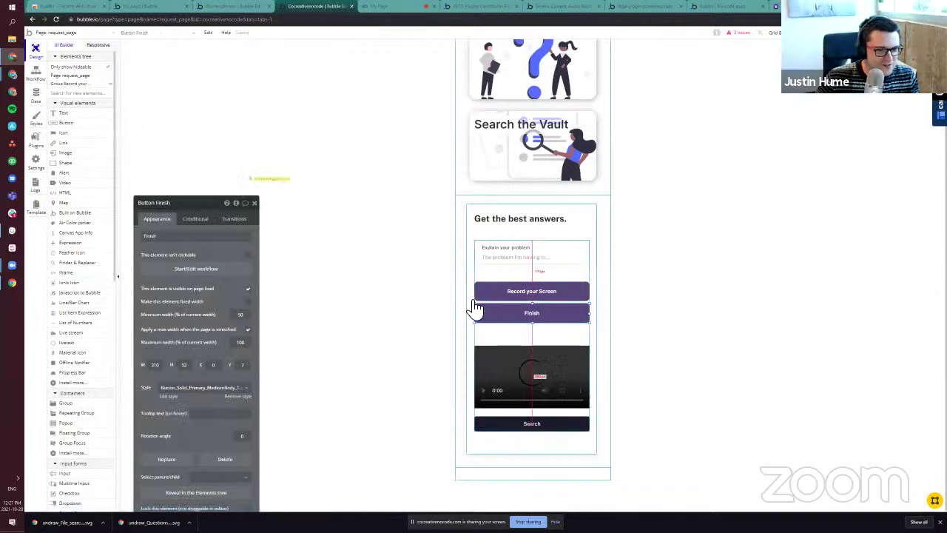
{"action": "left_click", "coordinate": [210, 269]}
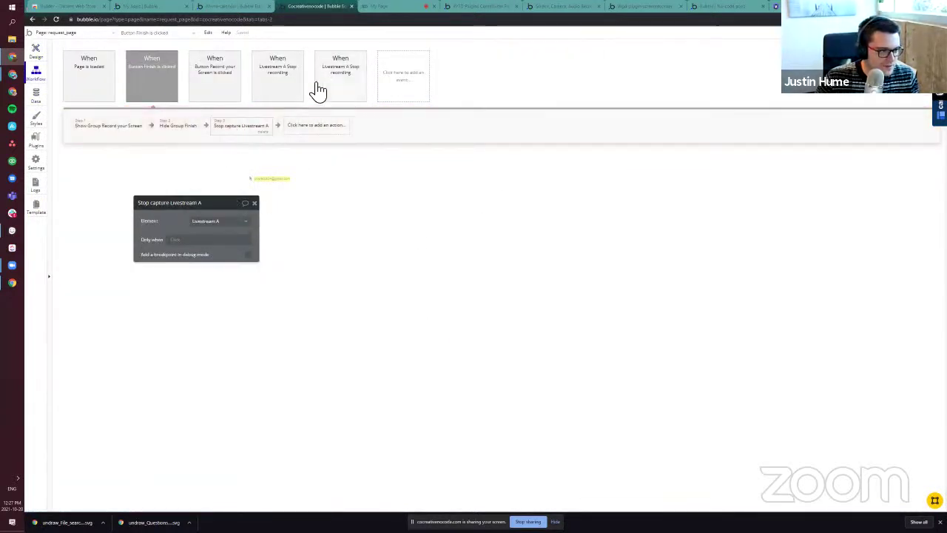
{"action": "left_click", "coordinate": [352, 78]}
{"action": "left_click", "coordinate": [122, 135]}
{"action": "left_click", "coordinate": [178, 244]}
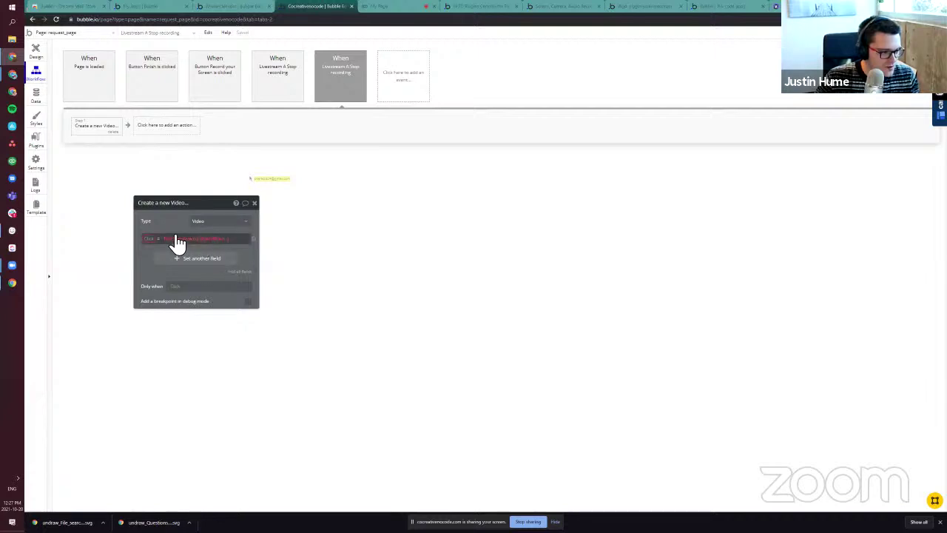
{"action": "left_click", "coordinate": [159, 239]}
{"action": "left_click", "coordinate": [178, 247]}
{"action": "left_click", "coordinate": [204, 255]}
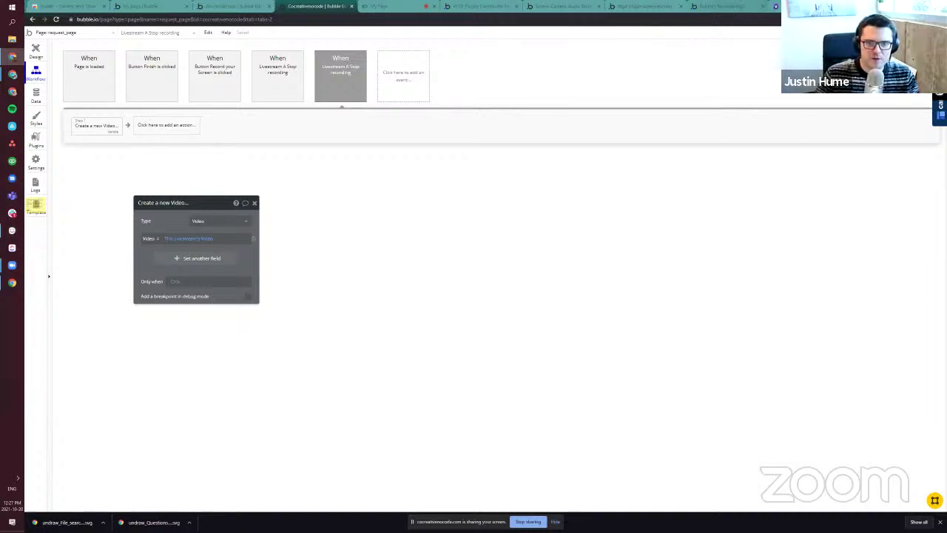
Step: Look over the plugin demo app's Video data type and its live screen recorder page, and return to the request page
{"action": "left_click", "coordinate": [626, 7]}
{"action": "left_click", "coordinate": [568, 7]}
{"action": "left_click", "coordinate": [475, 9]}
{"action": "left_click", "coordinate": [348, 7]}
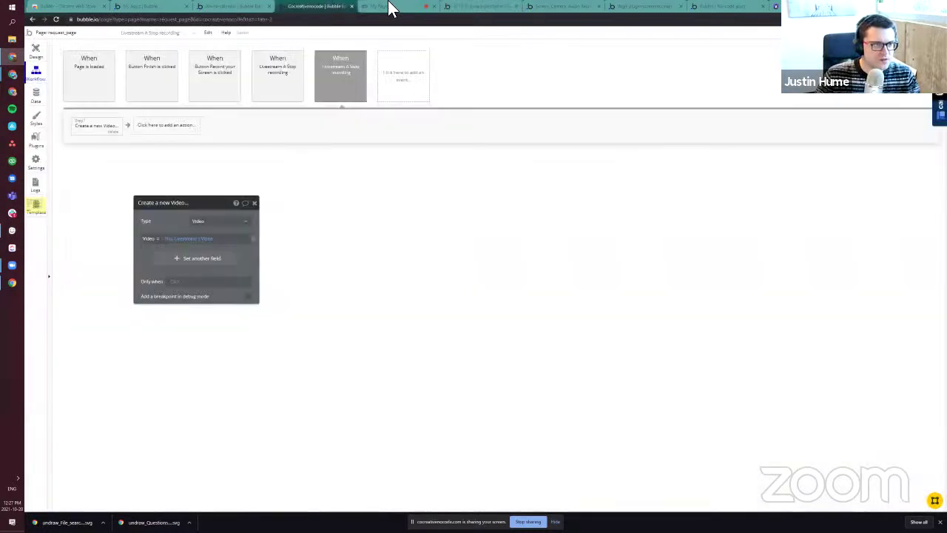
{"action": "left_click", "coordinate": [570, 6]}
{"action": "left_click", "coordinate": [630, 7]}
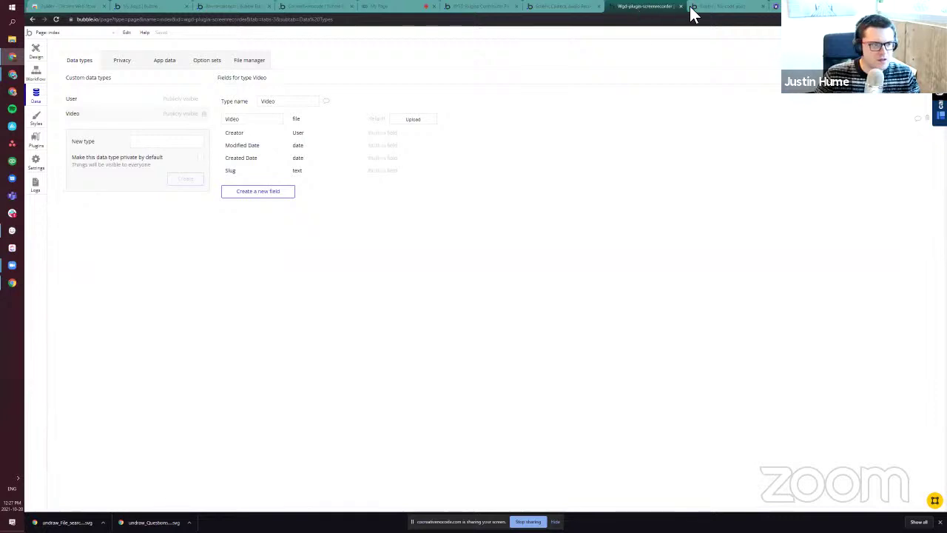
{"action": "left_click", "coordinate": [736, 9]}
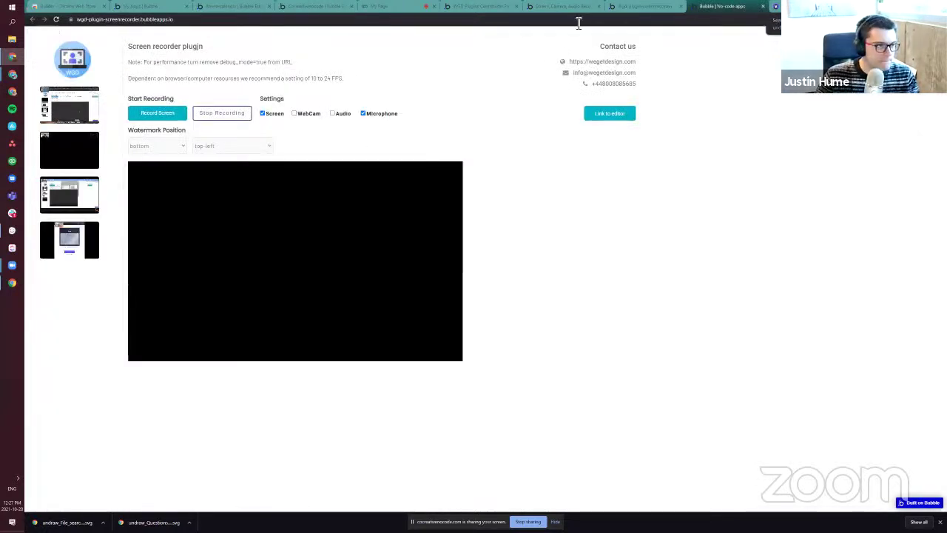
{"action": "left_click", "coordinate": [323, 8]}
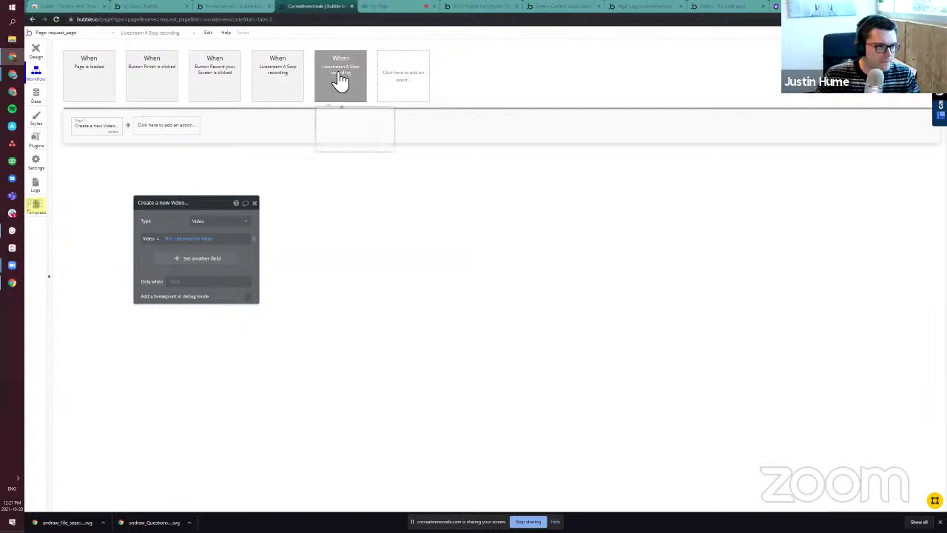
Step: Examine the demo app's record, stop and data-available workflows, including the Stop capture and Upload video actions on Livestream A1
{"action": "left_click", "coordinate": [644, 9]}
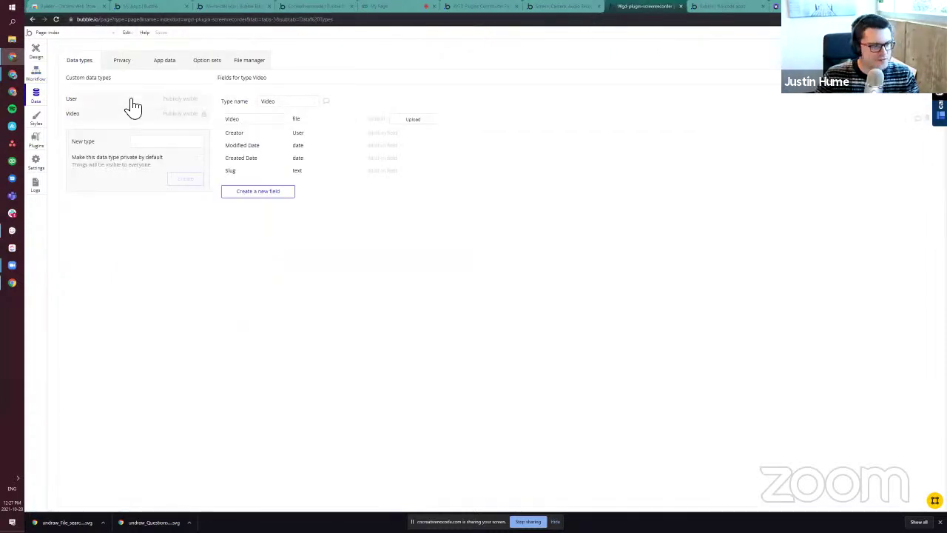
{"action": "left_click", "coordinate": [35, 72]}
{"action": "left_click", "coordinate": [222, 81]}
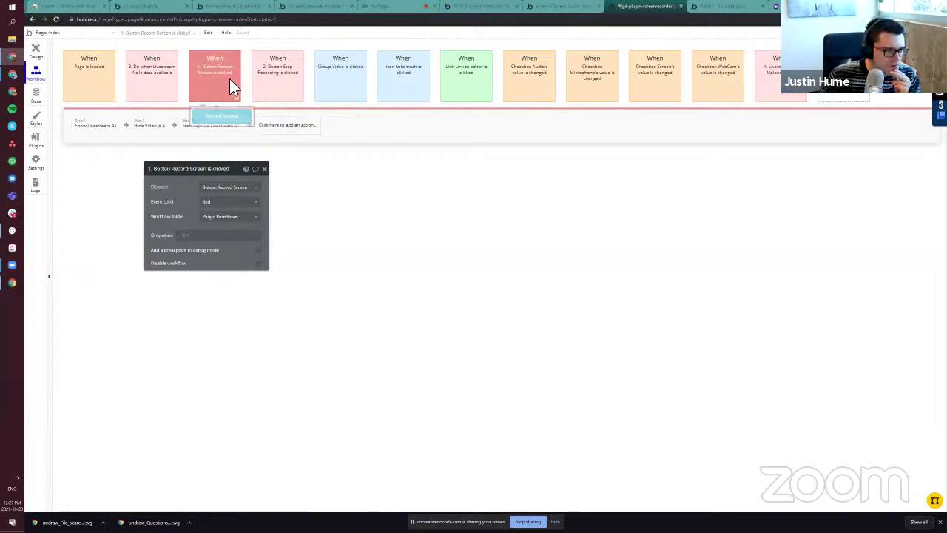
{"action": "left_click", "coordinate": [271, 82]}
{"action": "left_click", "coordinate": [150, 83]}
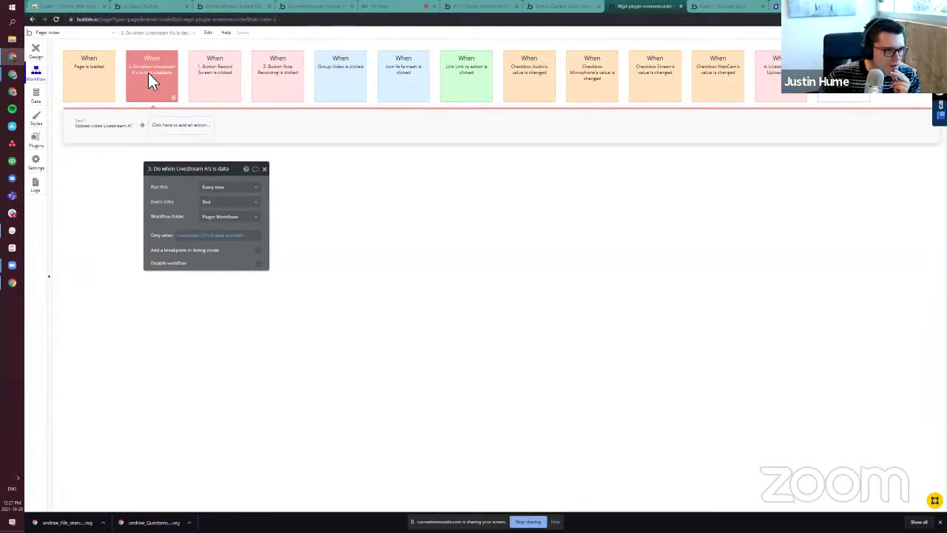
{"action": "left_click", "coordinate": [92, 128]}
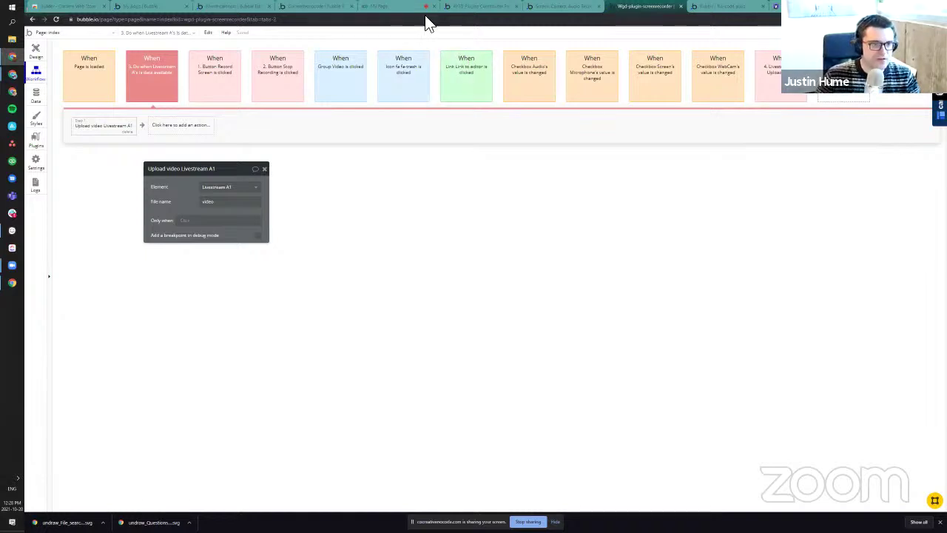
{"action": "left_click", "coordinate": [282, 79]}
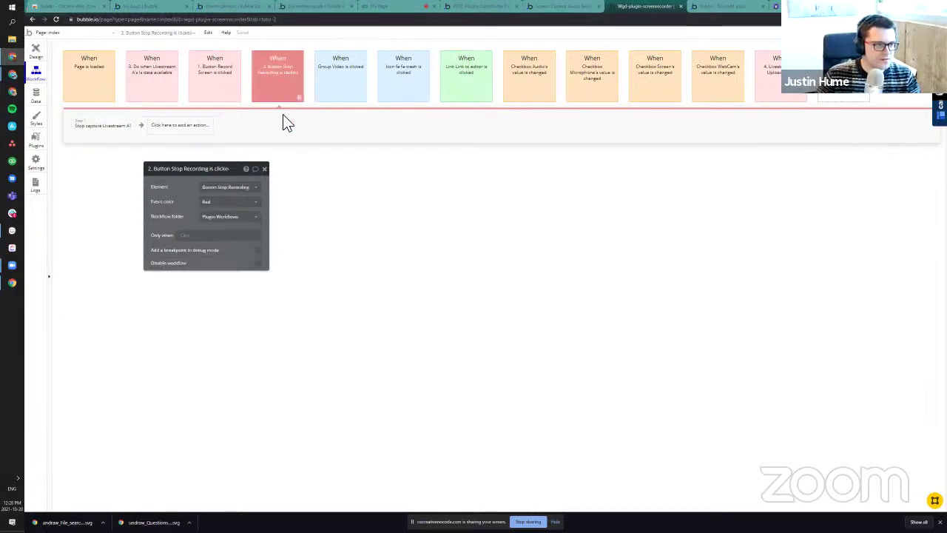
{"action": "left_click", "coordinate": [100, 128]}
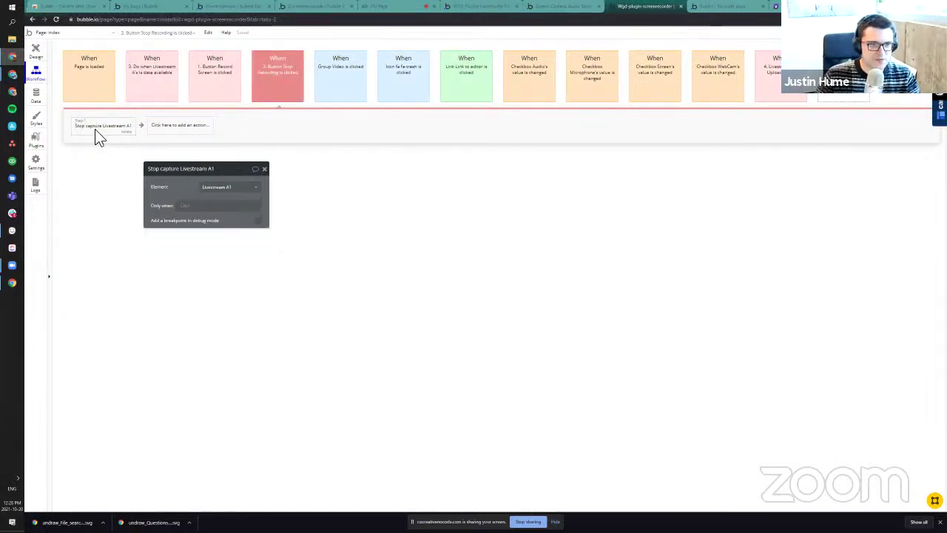
{"action": "left_click", "coordinate": [148, 83]}
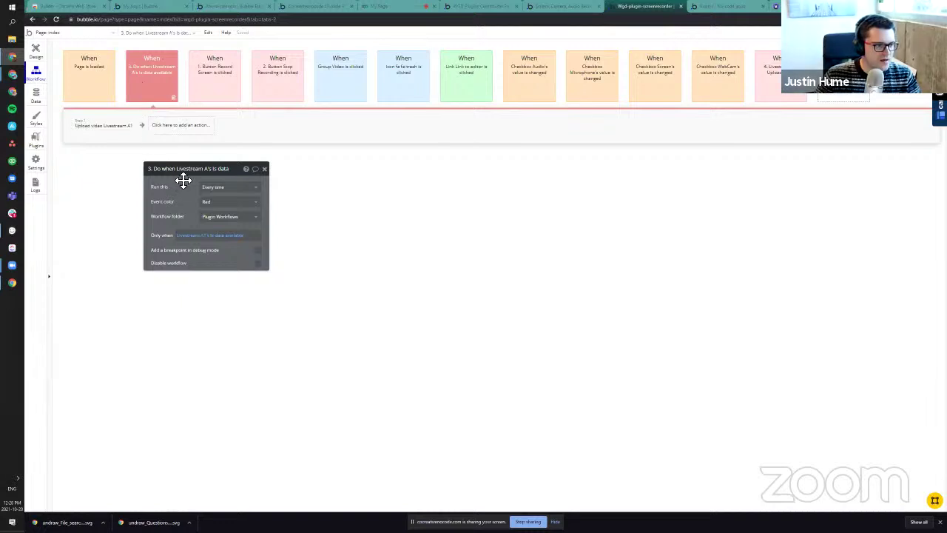
Step: Return to the request page, copy the Create a new Video action, and delete the duplicate Livestream A Stop recording event containing it
{"action": "left_click", "coordinate": [581, 9]}
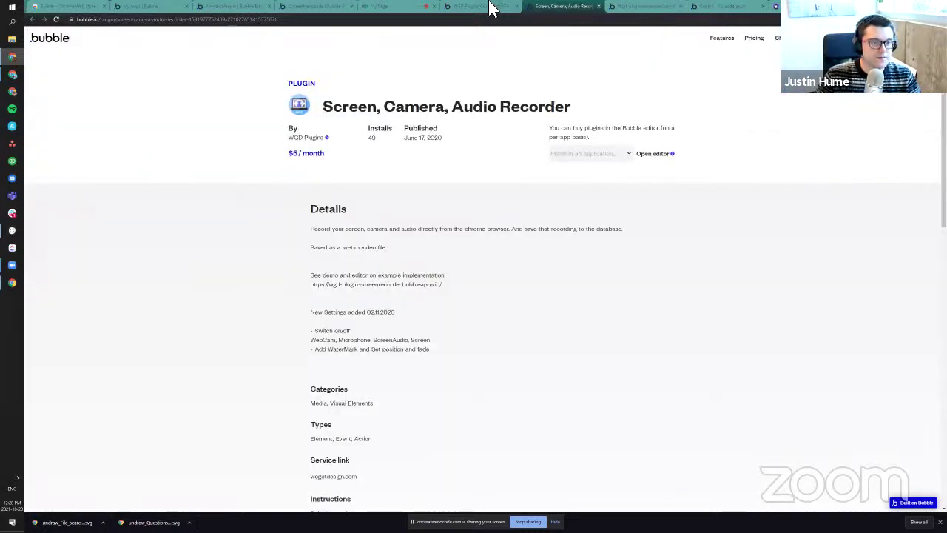
{"action": "left_click", "coordinate": [490, 6]}
{"action": "left_click", "coordinate": [302, 7]}
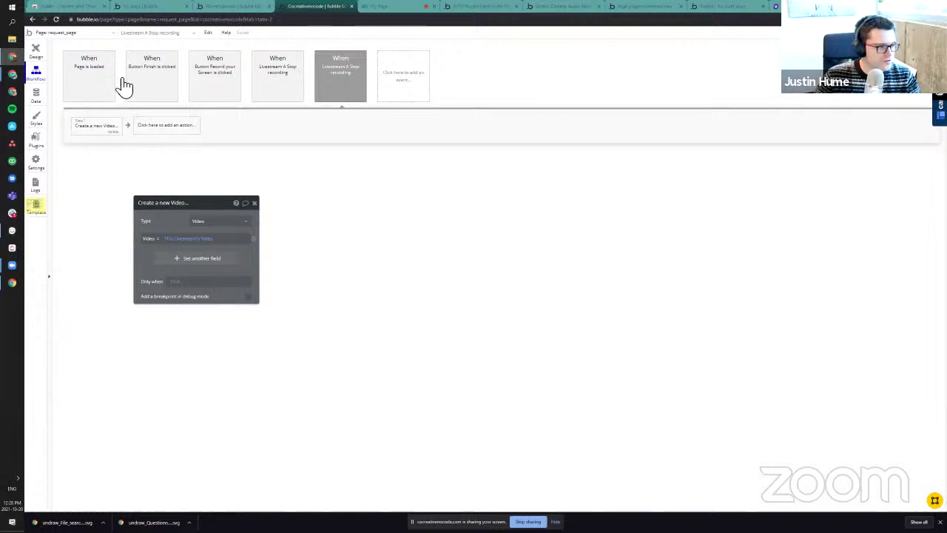
{"action": "left_click", "coordinate": [207, 96]}
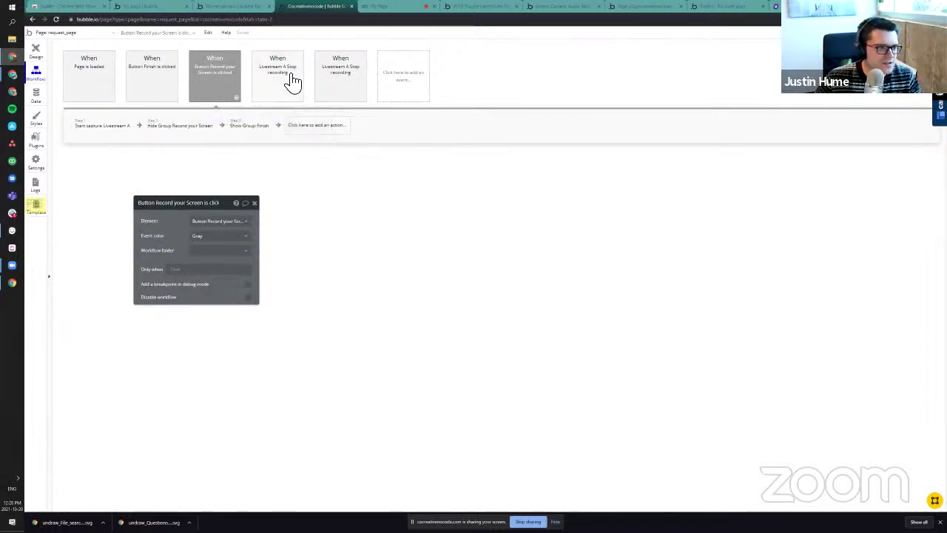
{"action": "left_click", "coordinate": [342, 76]}
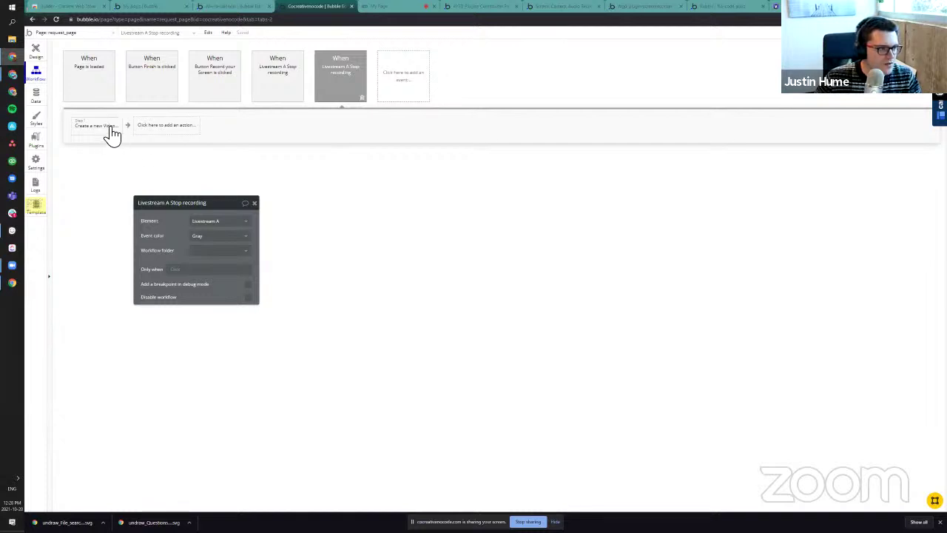
{"action": "left_click", "coordinate": [111, 134]}
{"action": "right_click", "coordinate": [81, 126]}
{"action": "left_click", "coordinate": [94, 159]}
{"action": "left_click", "coordinate": [355, 94]}
{"action": "key", "text": "Delete"}
Step: Examine the available live stream events and the Screen, Camera, Audio Recorder plugin's listed events, actions and versions
{"action": "left_click", "coordinate": [357, 90]}
{"action": "mouse_move", "coordinate": [350, 140]}
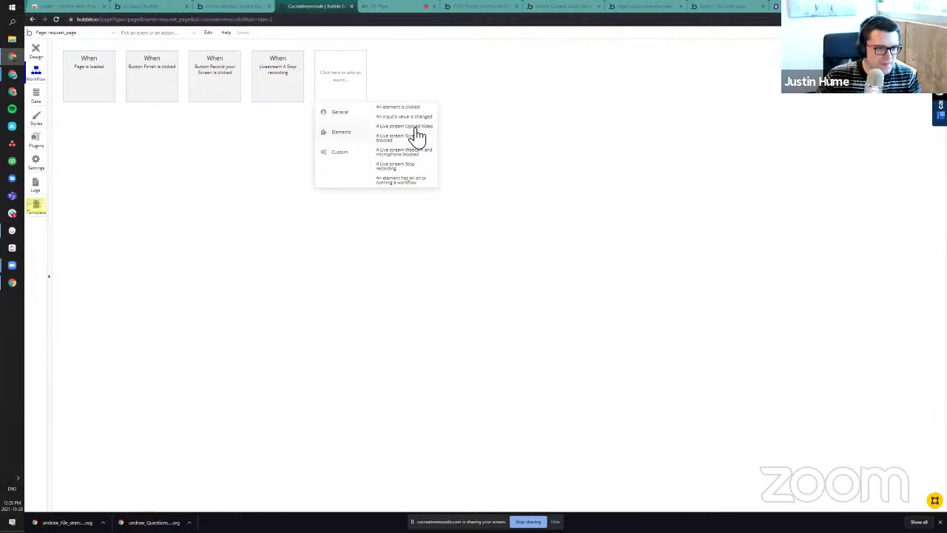
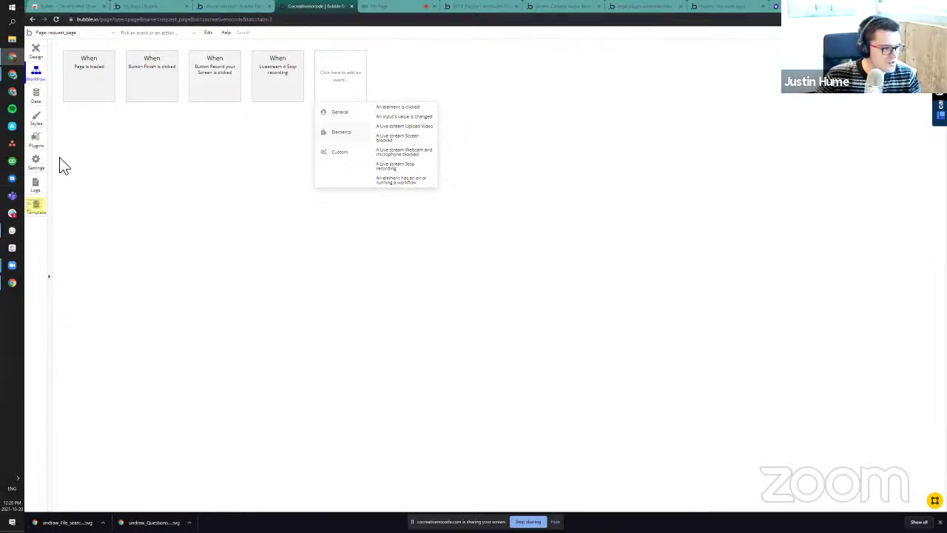
{"action": "left_click", "coordinate": [34, 163]}
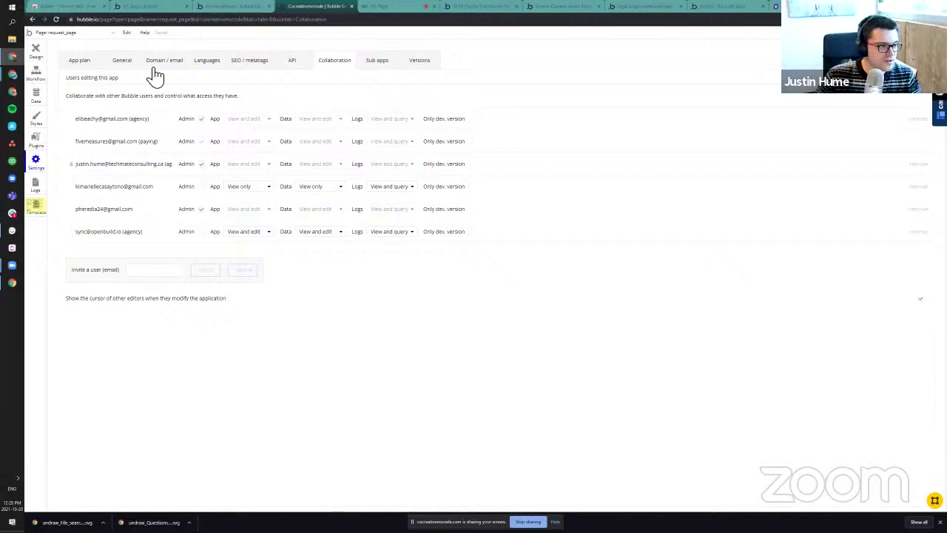
{"action": "left_click", "coordinate": [37, 139]}
{"action": "scroll", "coordinate": [670, 296], "scroll_direction": "down", "scroll_amount": 1}
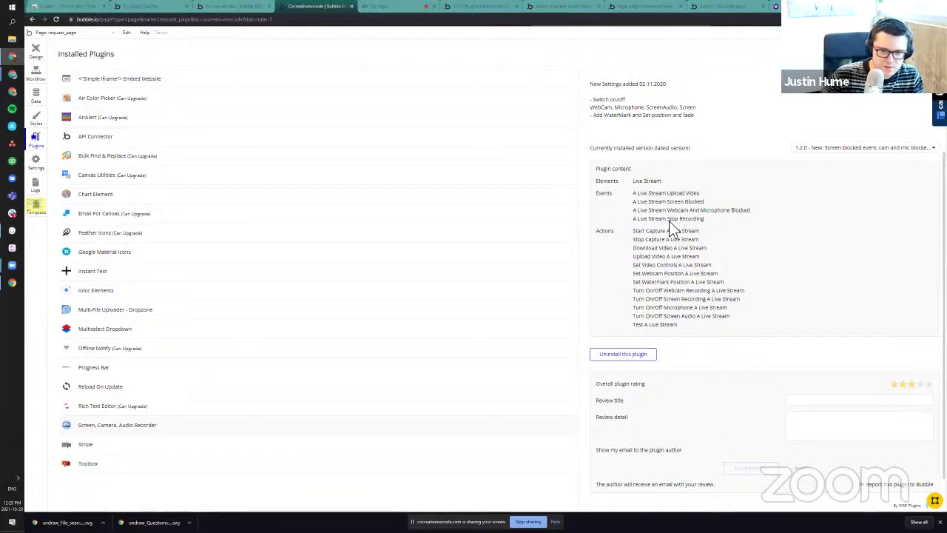
{"action": "left_click", "coordinate": [850, 148]}
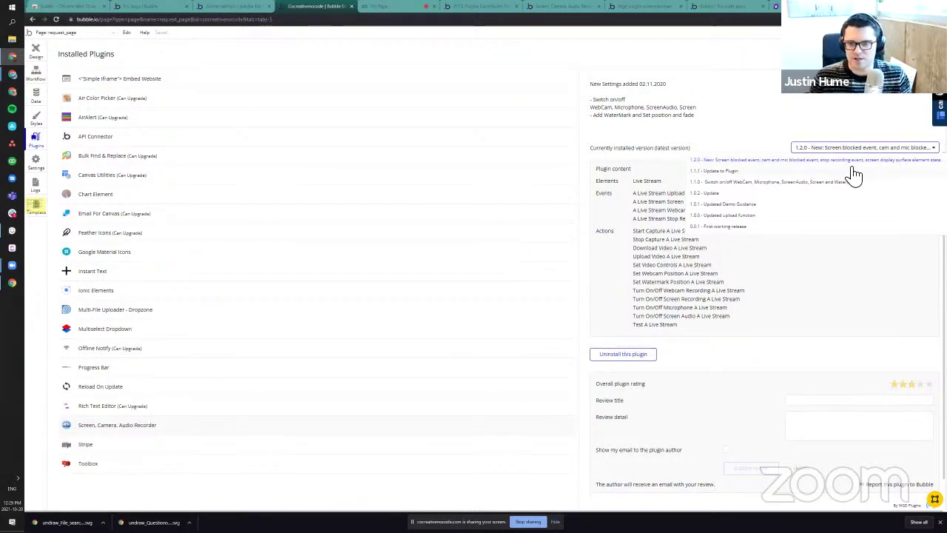
{"action": "left_click", "coordinate": [677, 144]}
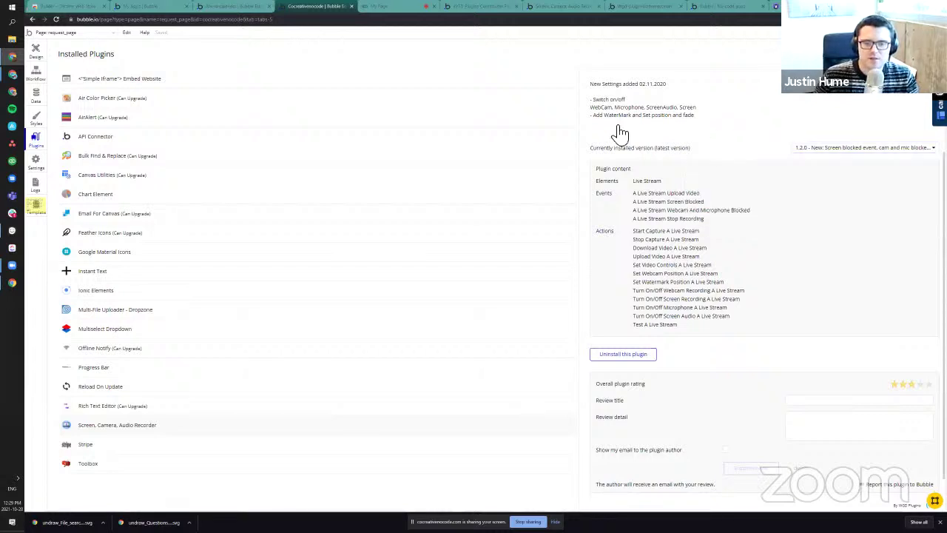
Step: Try adding a Create a new Video action to the remaining Livestream A Stop recording event, and remove that action
{"action": "left_click", "coordinate": [36, 52]}
{"action": "left_click", "coordinate": [39, 74]}
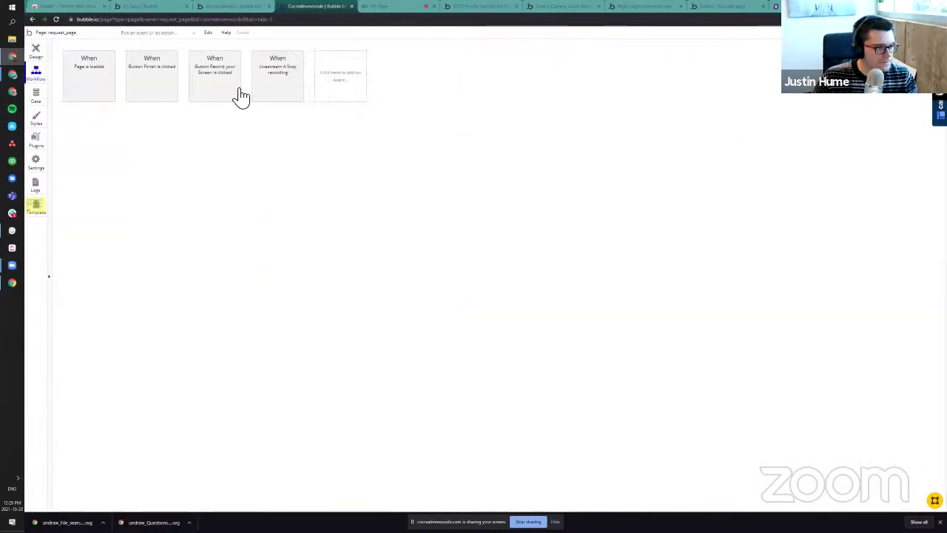
{"action": "left_click", "coordinate": [266, 75]}
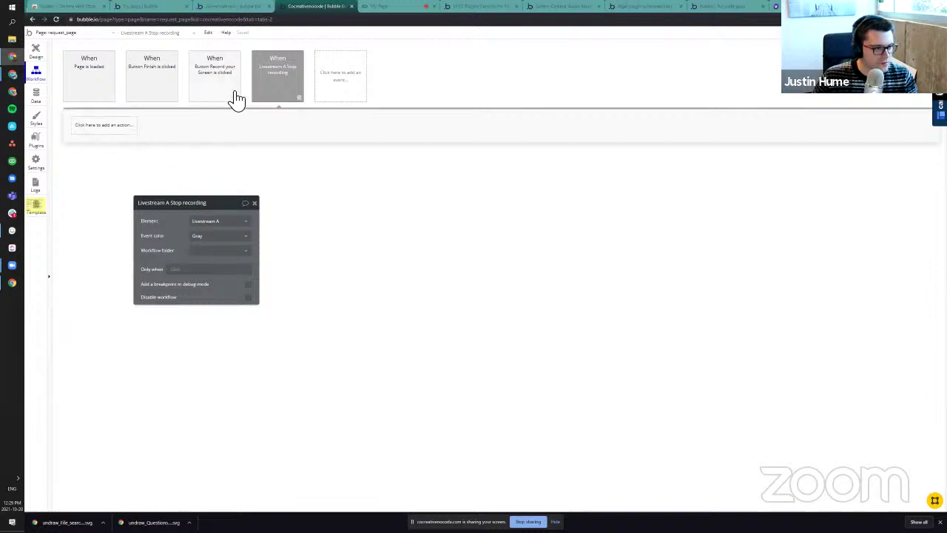
{"action": "left_click", "coordinate": [105, 125]}
{"action": "mouse_move", "coordinate": [111, 181]}
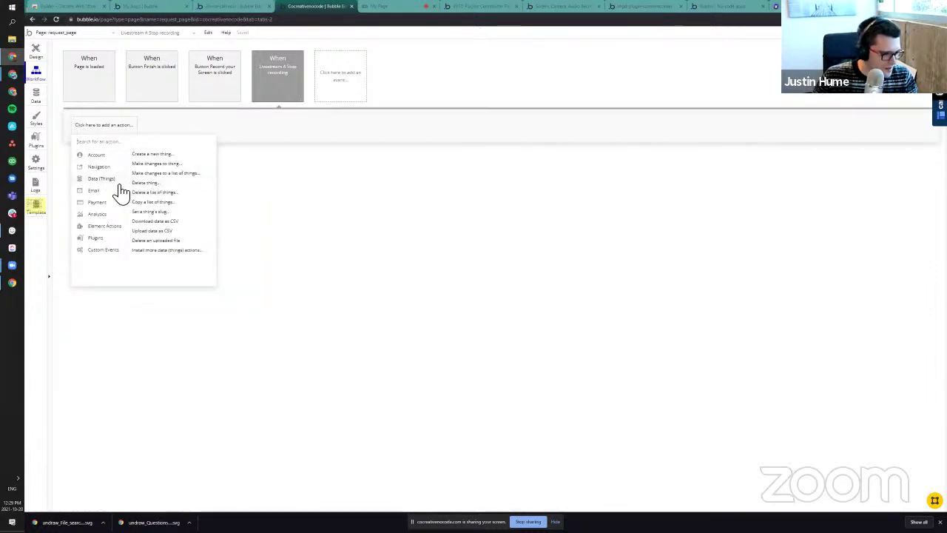
{"action": "left_click", "coordinate": [153, 153]}
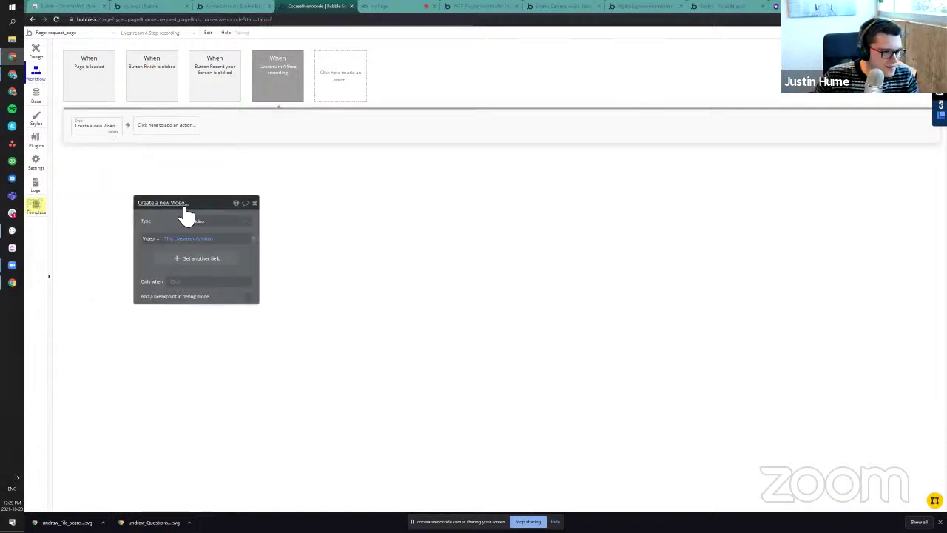
{"action": "left_click", "coordinate": [113, 131]}
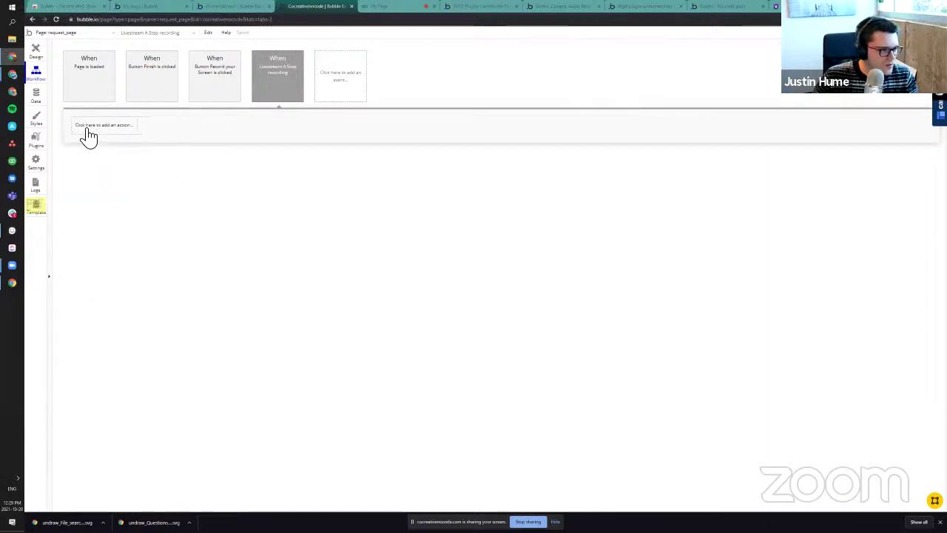
Step: Add an Upload video action for Livestream A to its Stop recording event and start a condition based on This Livestream
{"action": "left_click", "coordinate": [106, 126]}
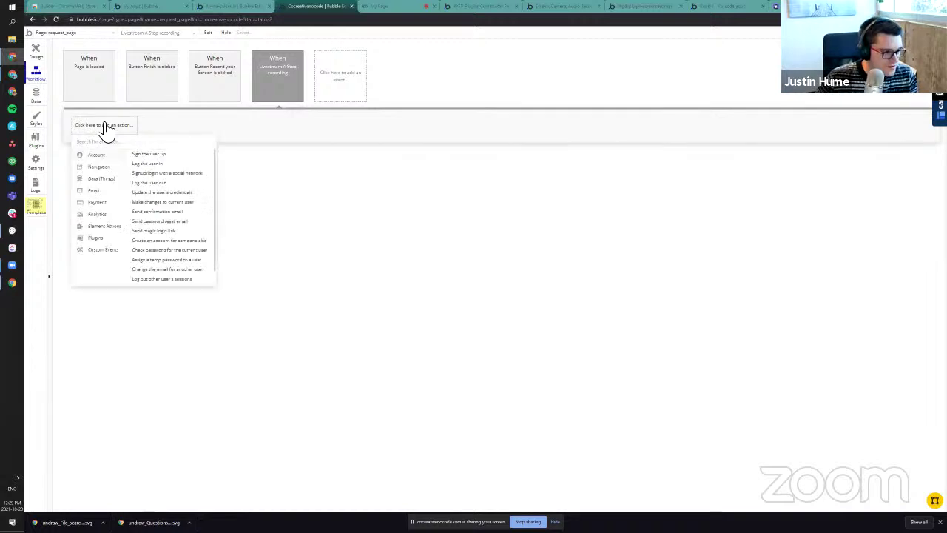
{"action": "type", "text": "uplo"}
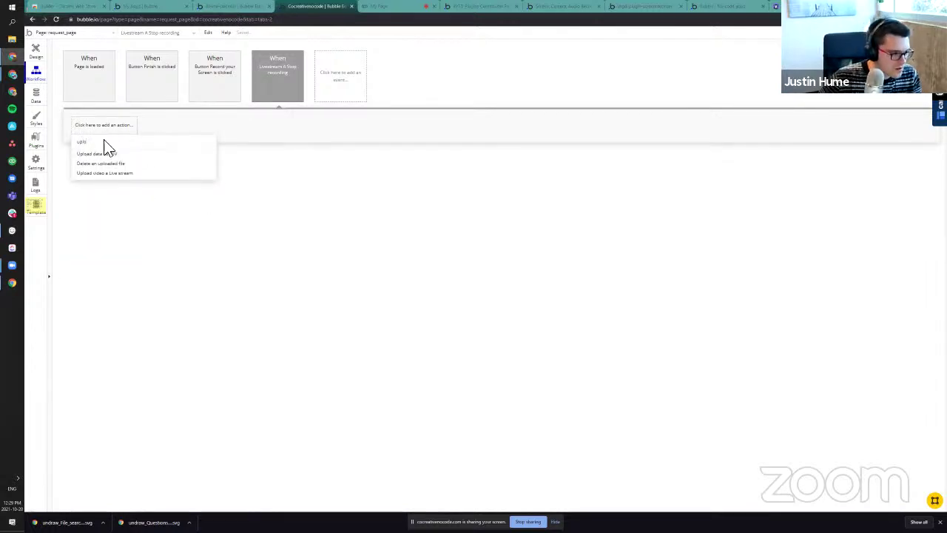
{"action": "left_click", "coordinate": [111, 174]}
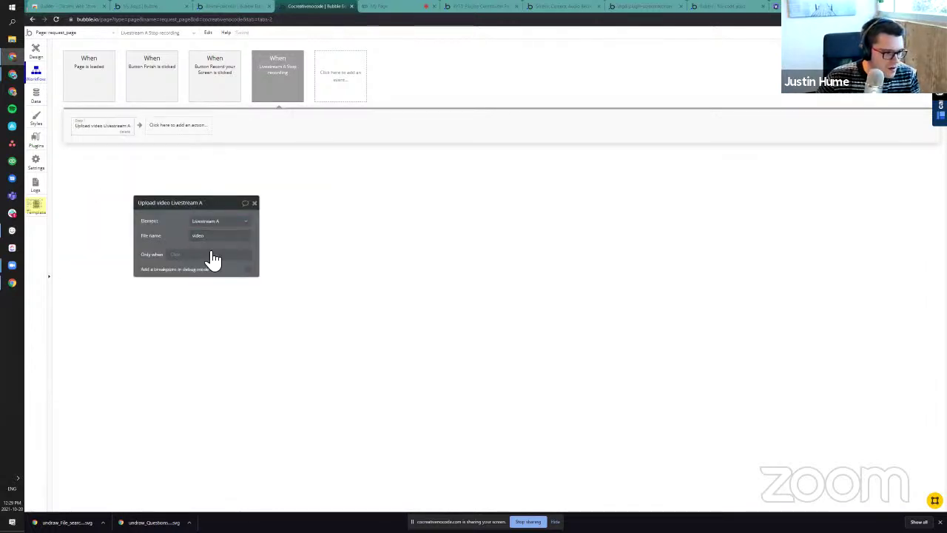
{"action": "left_click", "coordinate": [185, 257]}
{"action": "left_click", "coordinate": [192, 281]}
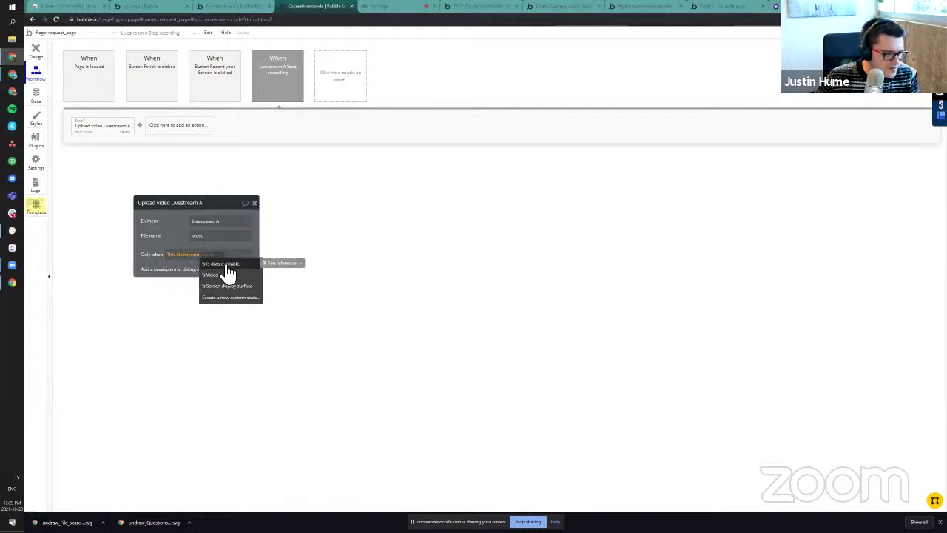
Step: Create a Do when condition is true event that runs every time Livestream A's is data available is "yes"
{"action": "left_click", "coordinate": [344, 81]}
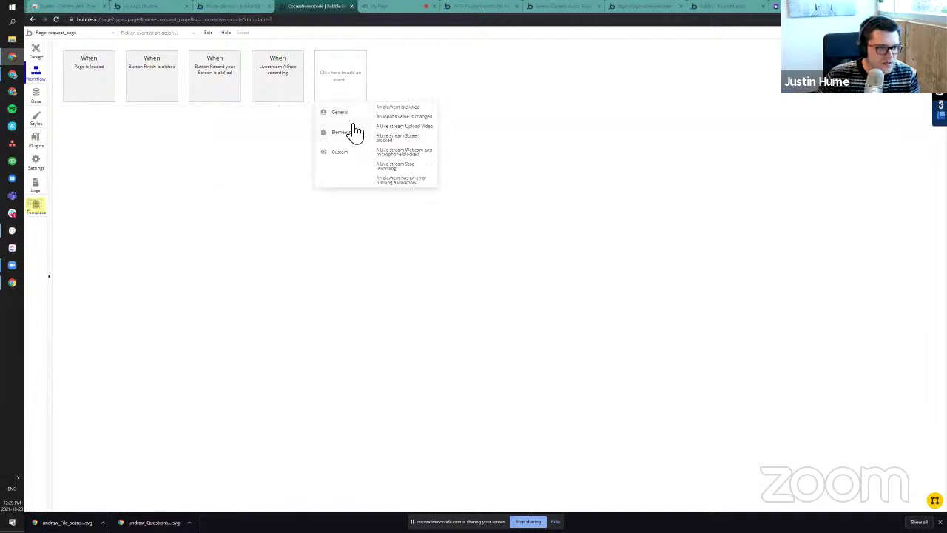
{"action": "mouse_move", "coordinate": [345, 154]}
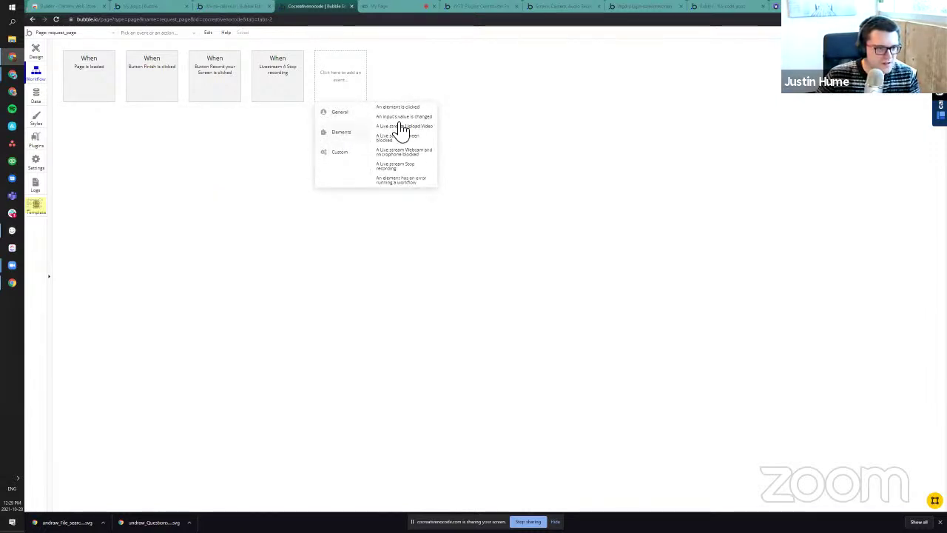
{"action": "mouse_move", "coordinate": [338, 114]}
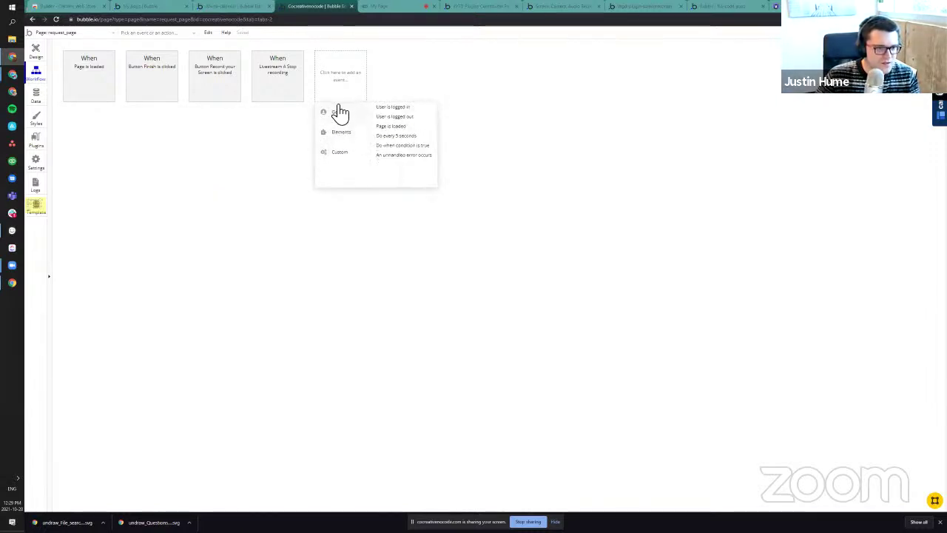
{"action": "left_click", "coordinate": [406, 146]}
{"action": "left_click", "coordinate": [215, 221]}
{"action": "left_click", "coordinate": [178, 272]}
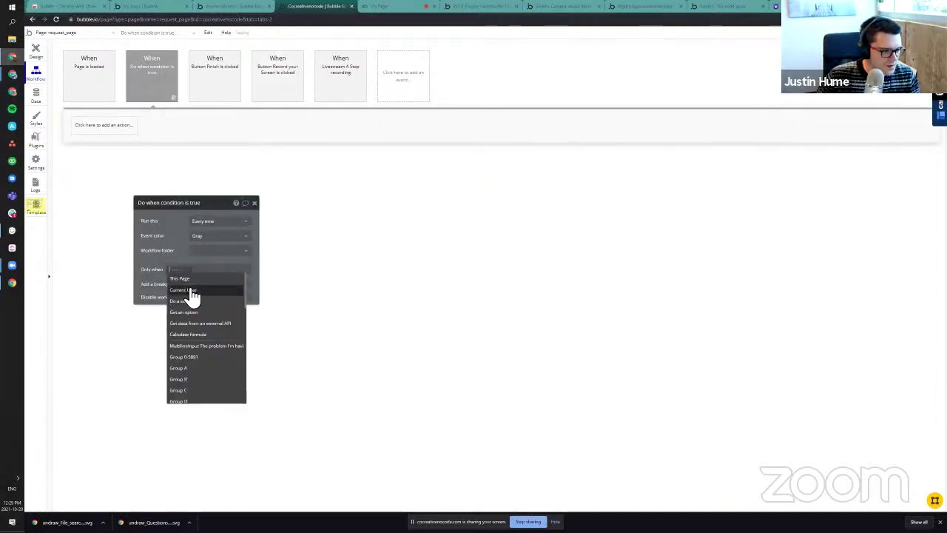
{"action": "scroll", "coordinate": [205, 344], "scroll_direction": "down", "scroll_amount": 3}
{"action": "scroll", "coordinate": [207, 348], "scroll_direction": "down", "scroll_amount": 5}
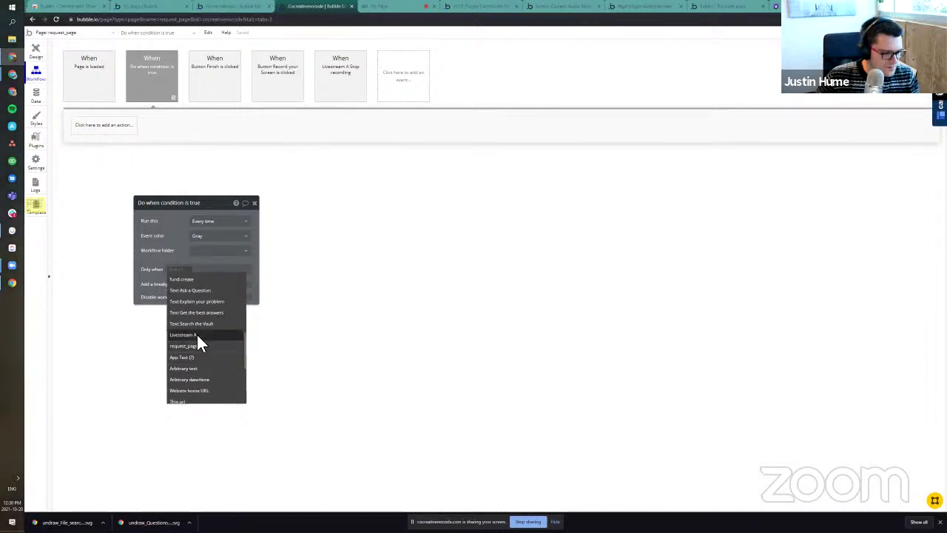
{"action": "left_click", "coordinate": [197, 334]}
{"action": "left_click", "coordinate": [226, 278]}
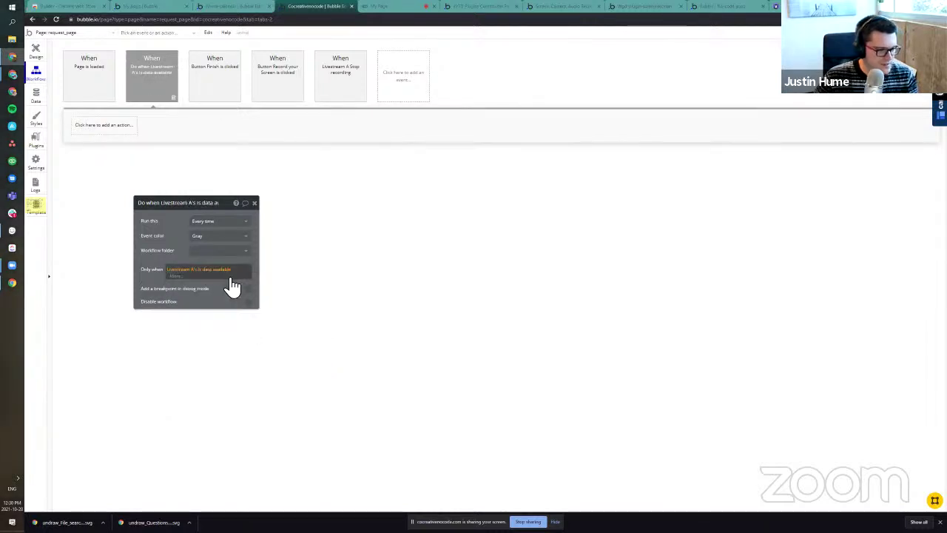
{"action": "left_click", "coordinate": [176, 275]}
{"action": "left_click", "coordinate": [189, 297]}
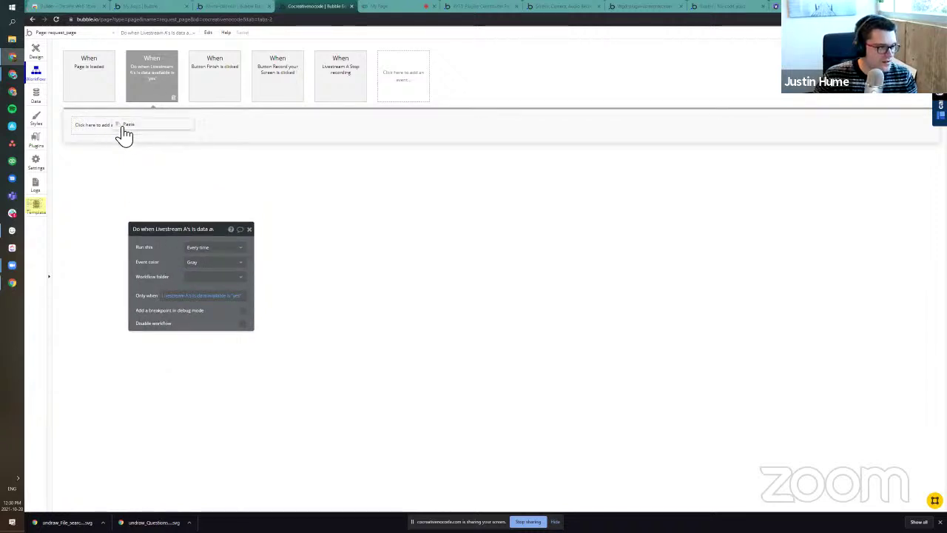
Step: Add an Upload video action for Livestream A to the data-available event
{"action": "left_click", "coordinate": [118, 134]}
{"action": "key", "text": "Delete"}
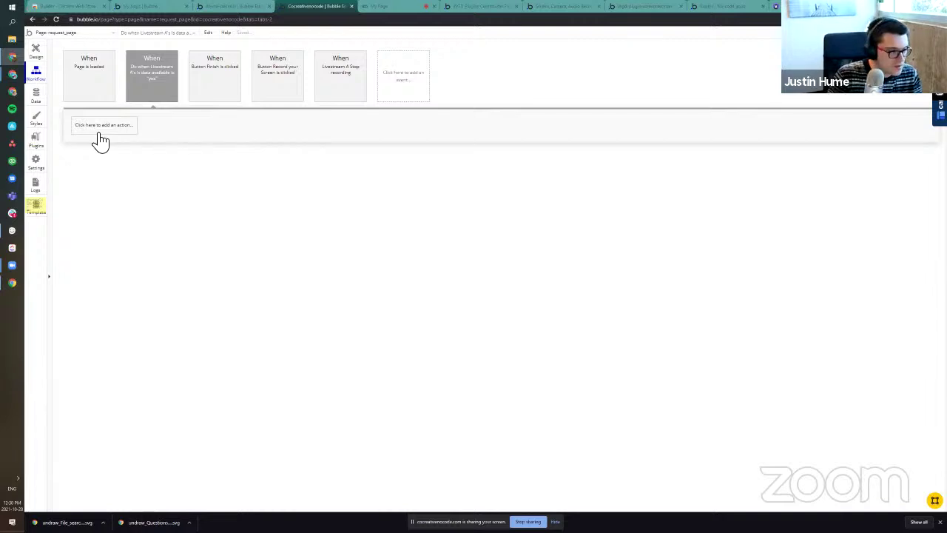
{"action": "left_click", "coordinate": [102, 139]}
{"action": "type", "text": "uplo"}
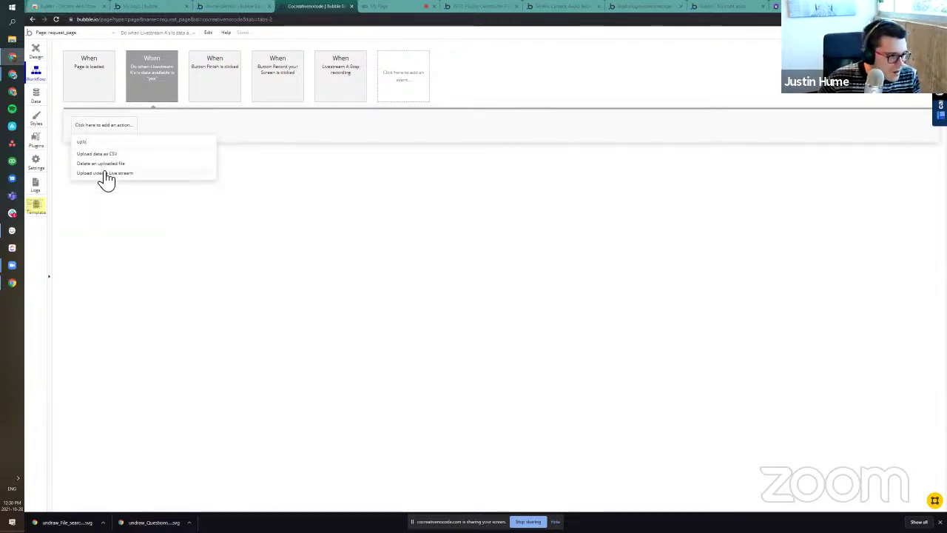
{"action": "left_click", "coordinate": [106, 175]}
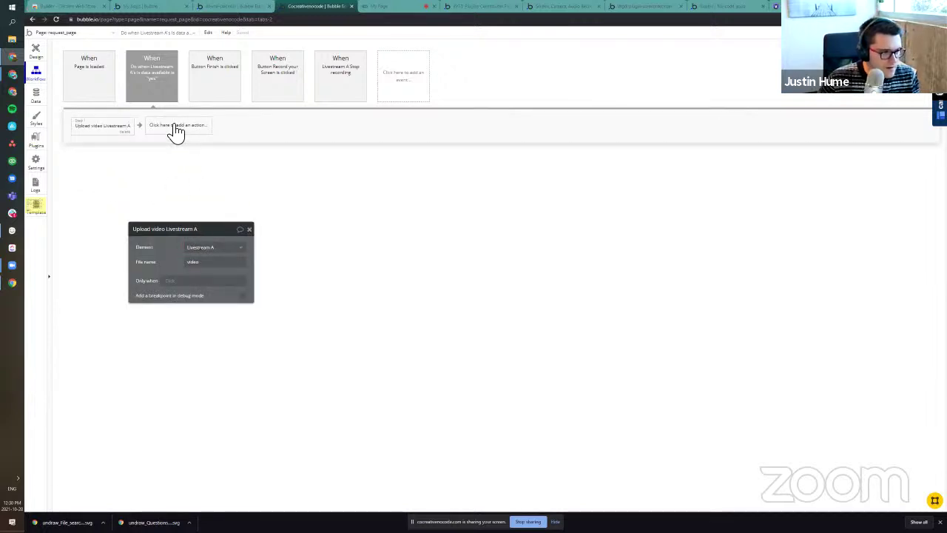
Step: Set the upload's file name to the dynamic values Current User's First Last and Current date/time
{"action": "left_click", "coordinate": [216, 261]}
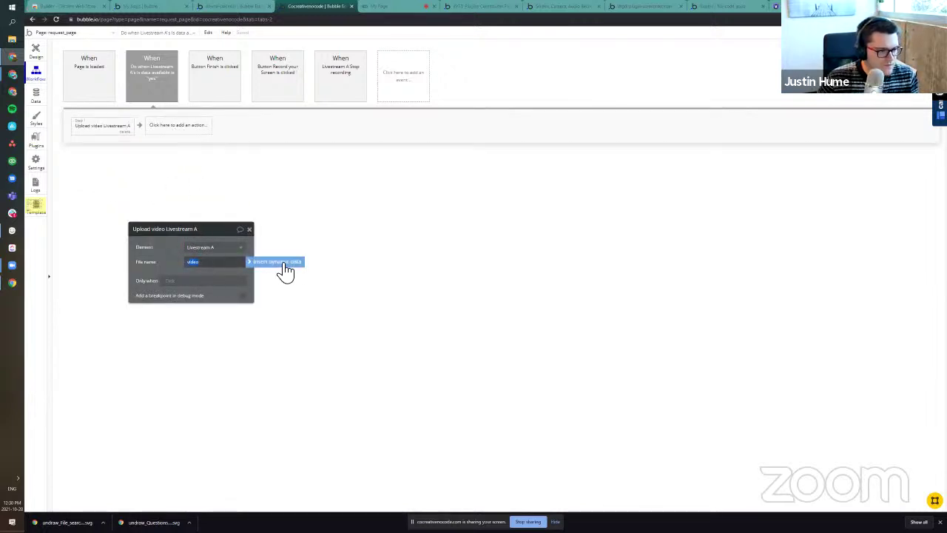
{"action": "left_click", "coordinate": [284, 264]}
{"action": "left_click", "coordinate": [230, 286]}
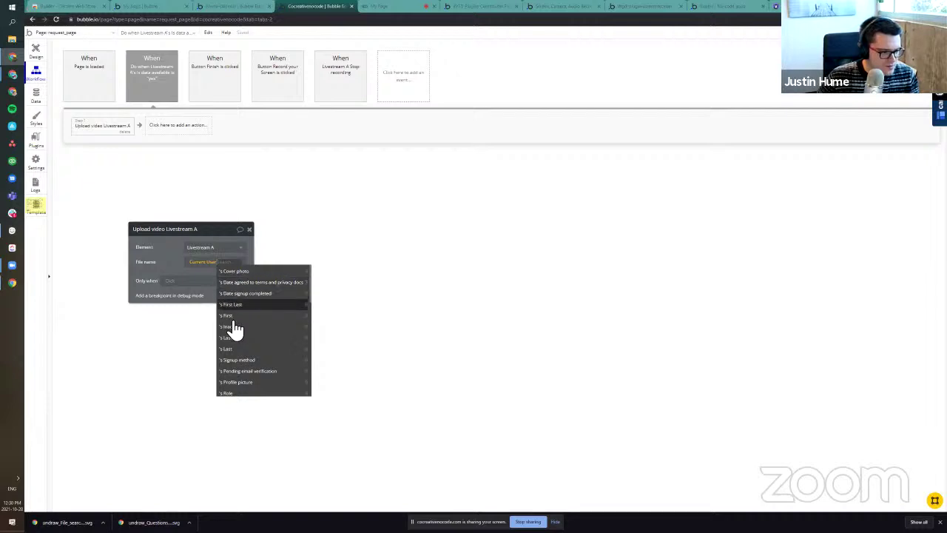
{"action": "left_click", "coordinate": [242, 306]}
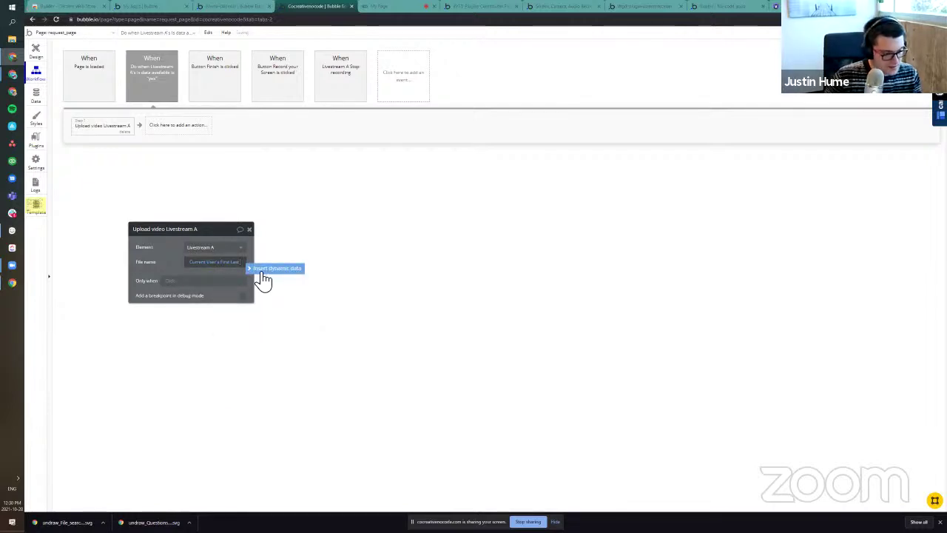
{"action": "left_click", "coordinate": [263, 271]}
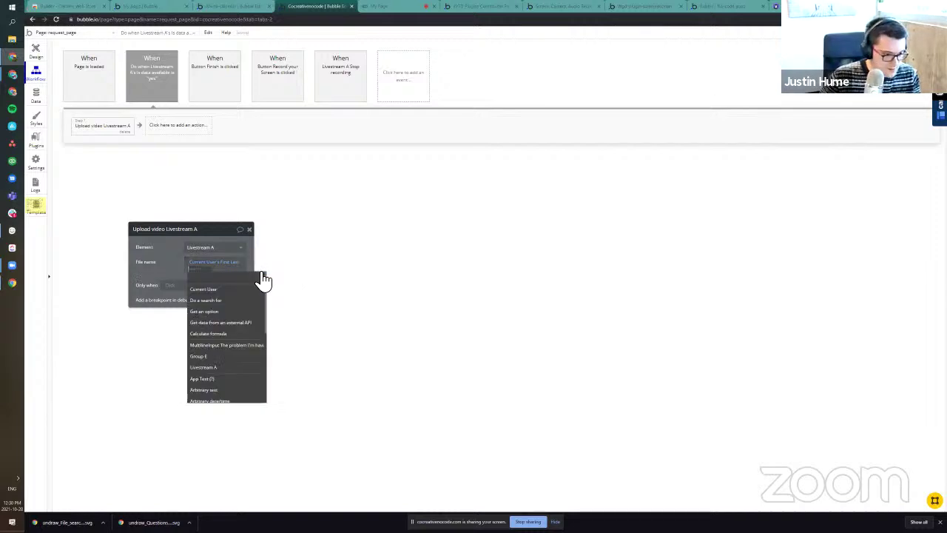
{"action": "type", "text": "curre"}
{"action": "left_click", "coordinate": [209, 312]}
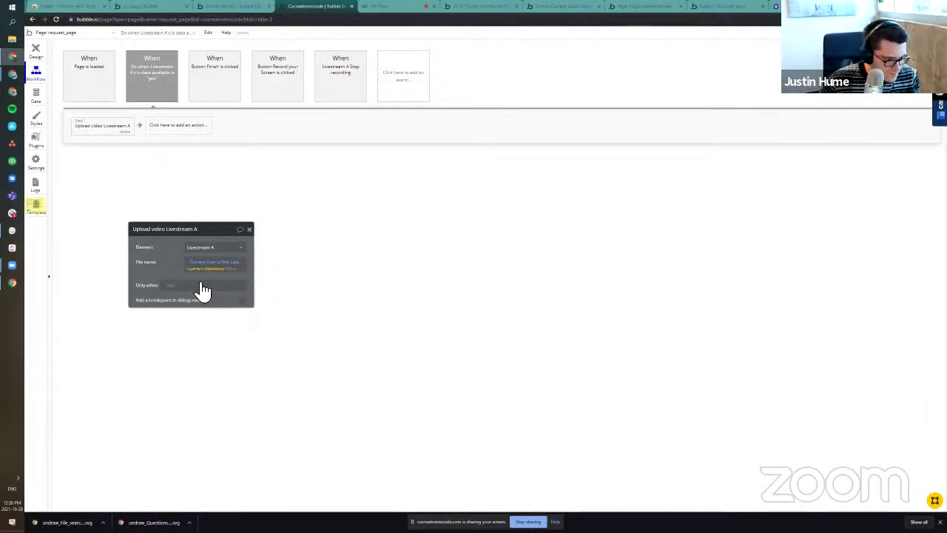
{"action": "left_click_drag", "start_coordinate": [171, 269], "coordinate": [167, 266]}
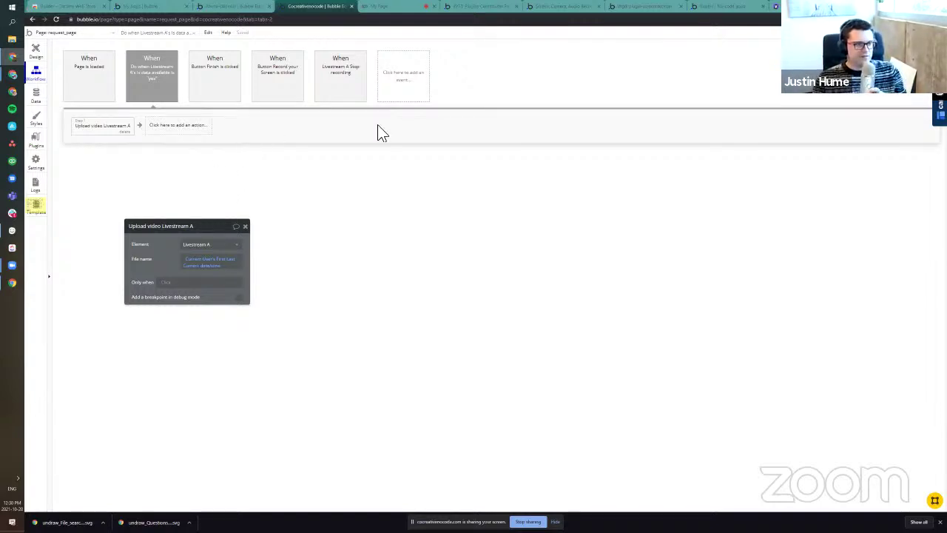
Step: Create a Livestream A Upload Video event and paste in the Create a new Video action with Video set to This Livestream's Video
{"action": "left_click", "coordinate": [401, 92]}
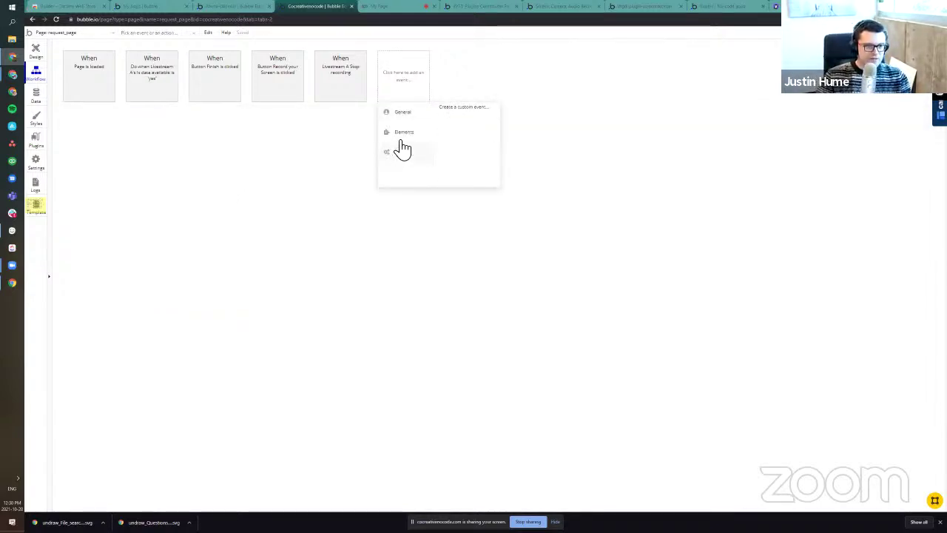
{"action": "mouse_move", "coordinate": [431, 143]}
{"action": "left_click", "coordinate": [463, 126]}
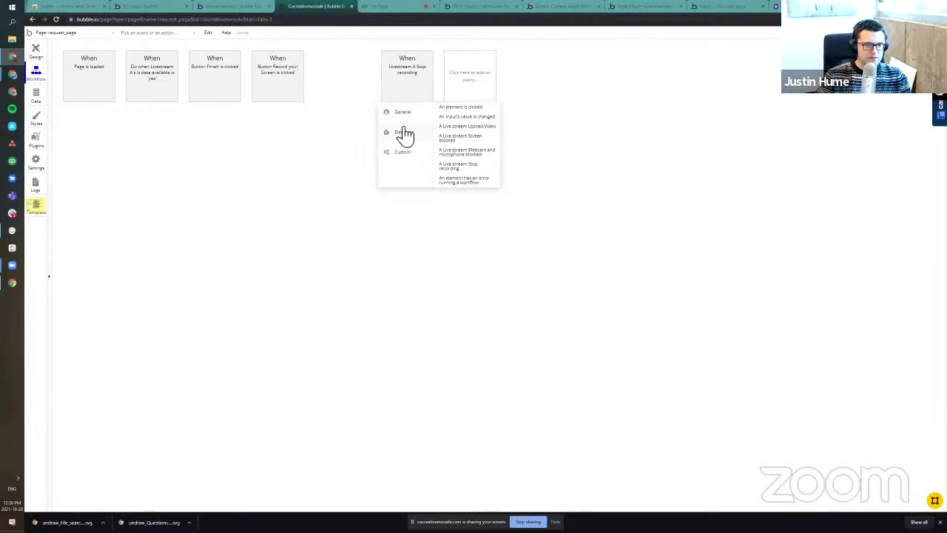
{"action": "left_click", "coordinate": [117, 130]}
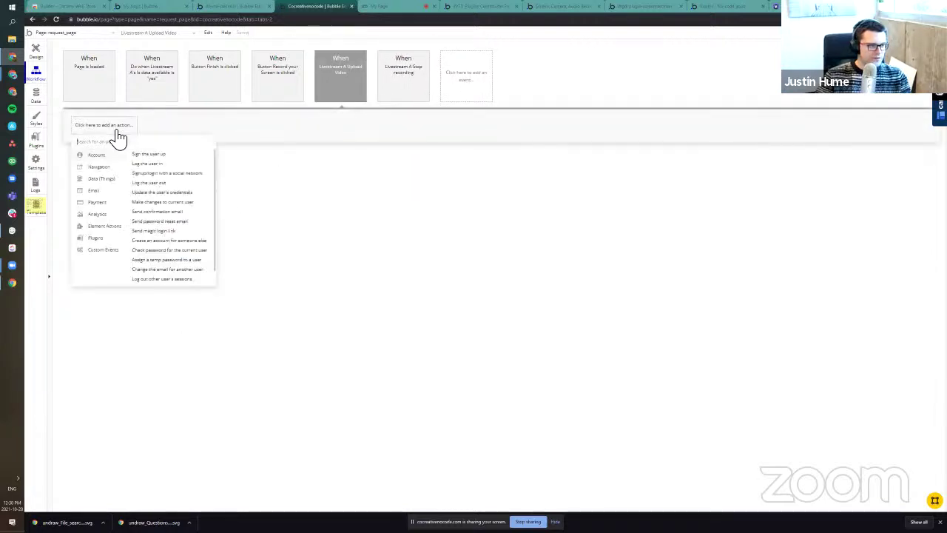
{"action": "left_click", "coordinate": [127, 143]}
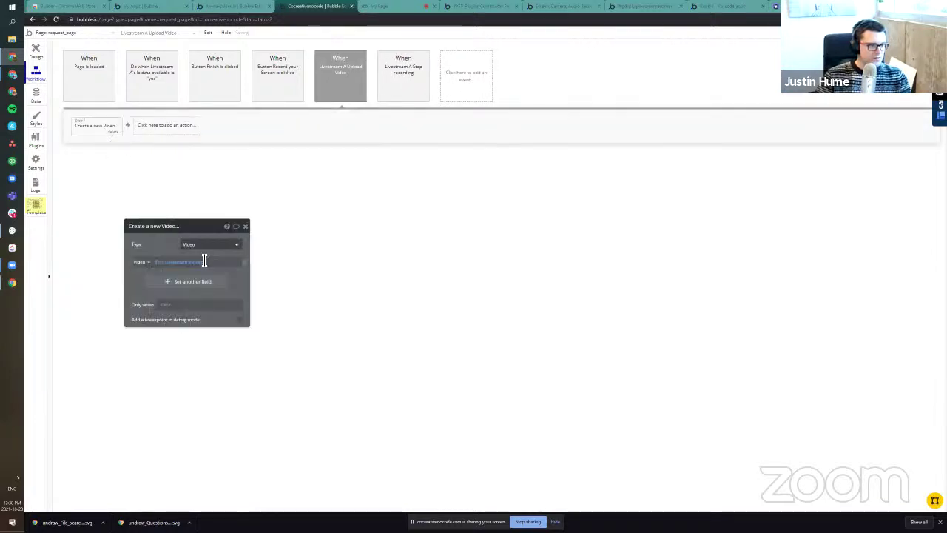
{"action": "left_click", "coordinate": [180, 268]}
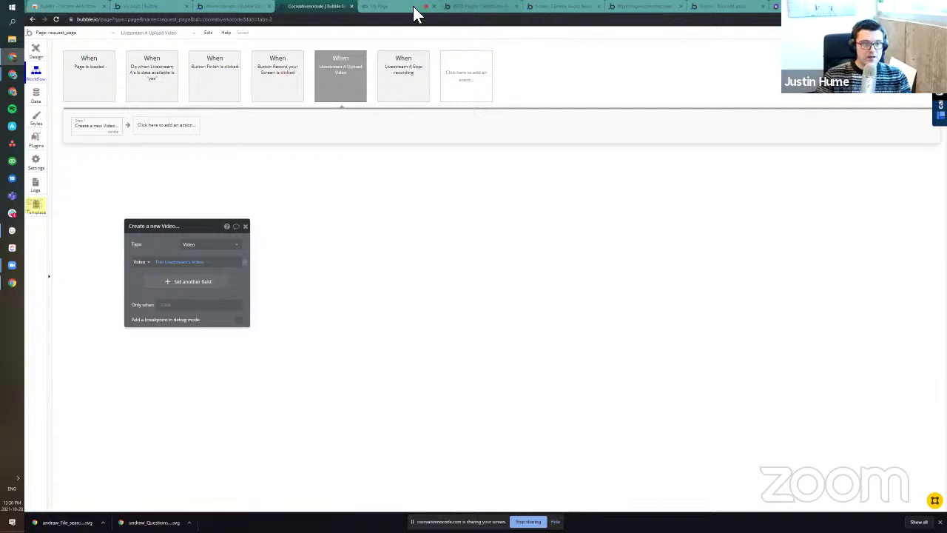
Step: Switch to the demo app's editor and examine the Screen, Camera, Audio Recorder plugin's installed version, events and actions
{"action": "left_click", "coordinate": [560, 13]}
{"action": "left_click", "coordinate": [634, 6]}
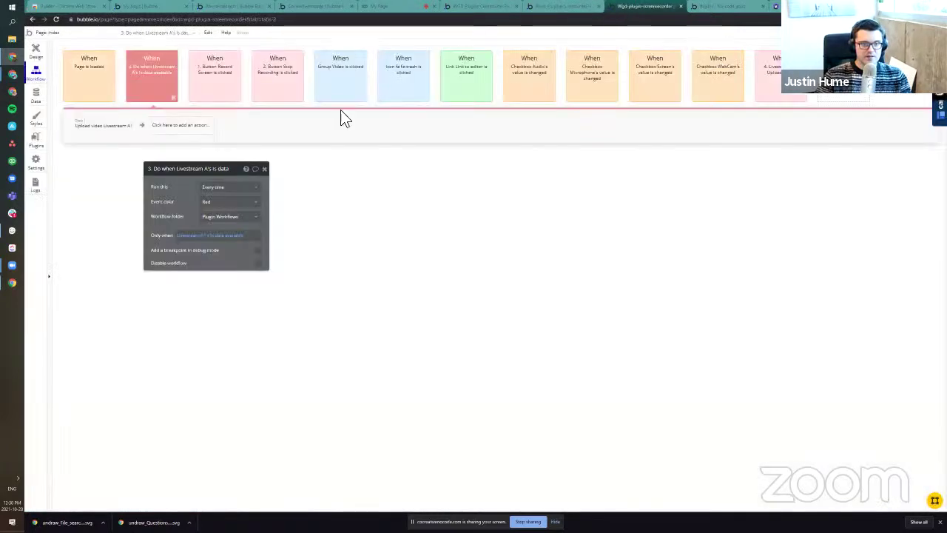
{"action": "left_click", "coordinate": [43, 146]}
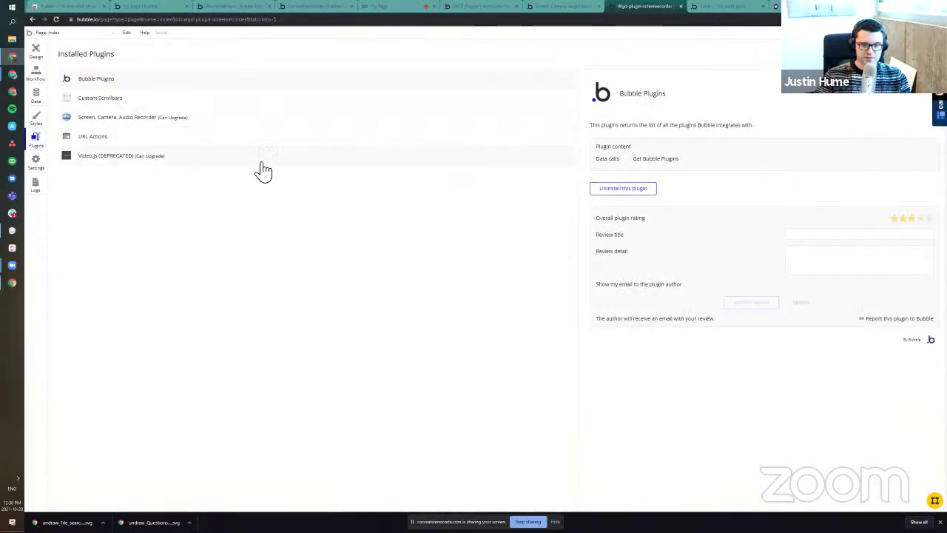
{"action": "left_click", "coordinate": [98, 119]}
{"action": "left_click", "coordinate": [876, 259]}
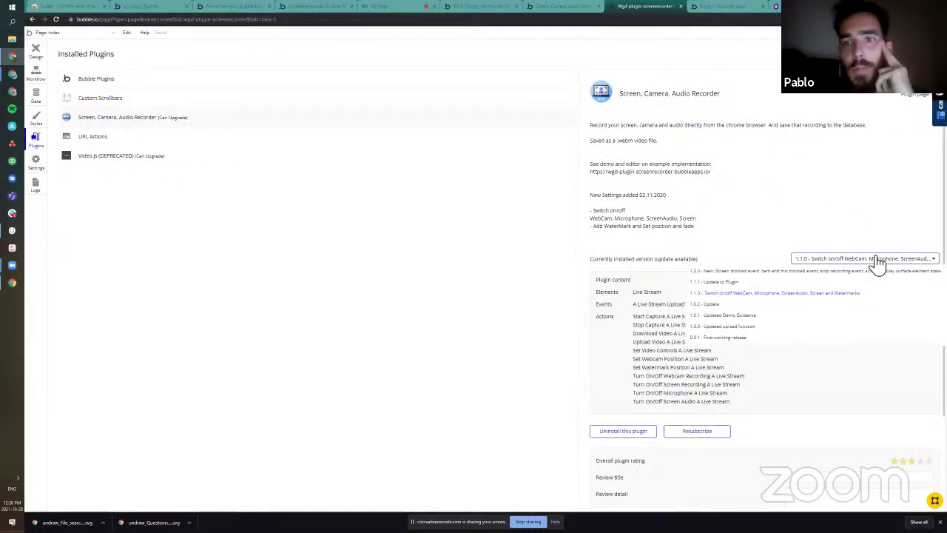
{"action": "left_click", "coordinate": [844, 217]}
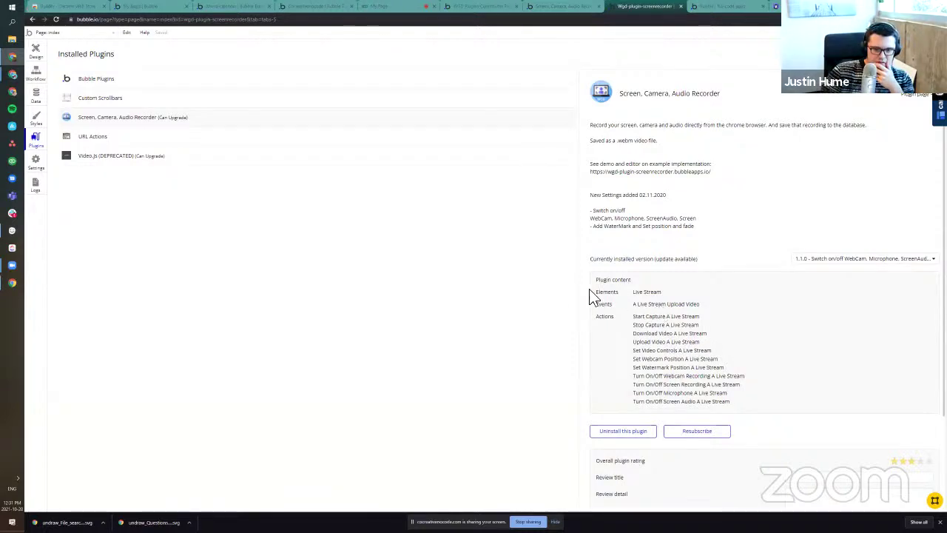
Step: Examine the demo app's data-available workflow condition and its Upload video action for Livestream A1
{"action": "left_click", "coordinate": [37, 93]}
{"action": "left_click", "coordinate": [35, 74]}
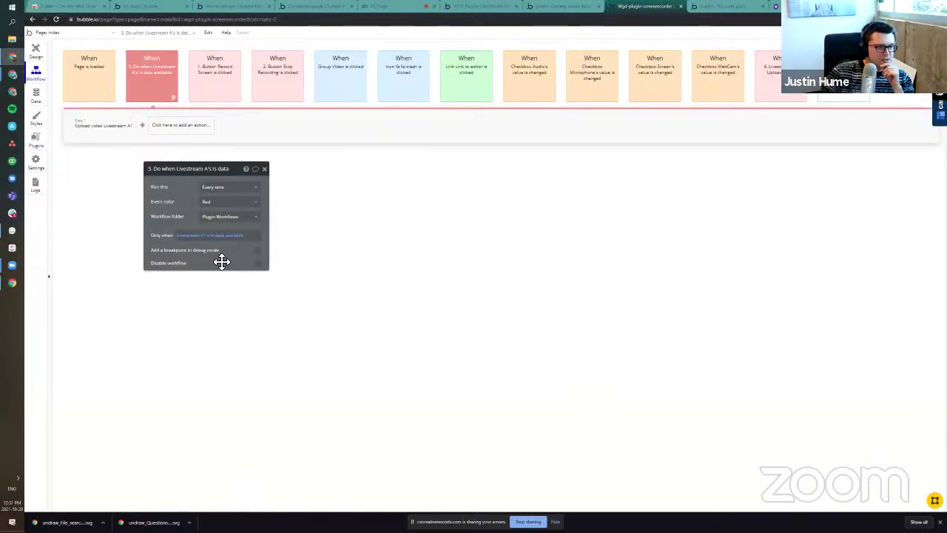
{"action": "left_click_drag", "start_coordinate": [227, 273], "coordinate": [190, 278]}
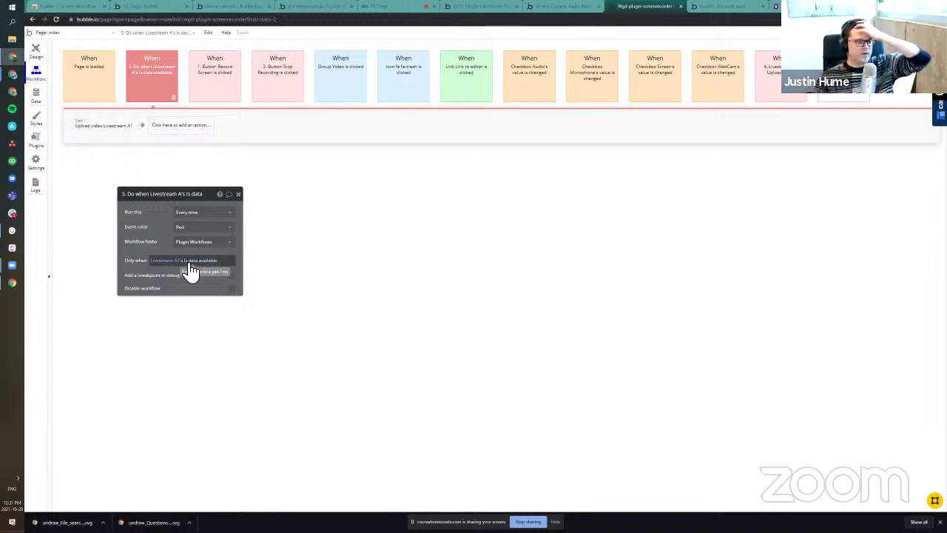
{"action": "left_click", "coordinate": [108, 127]}
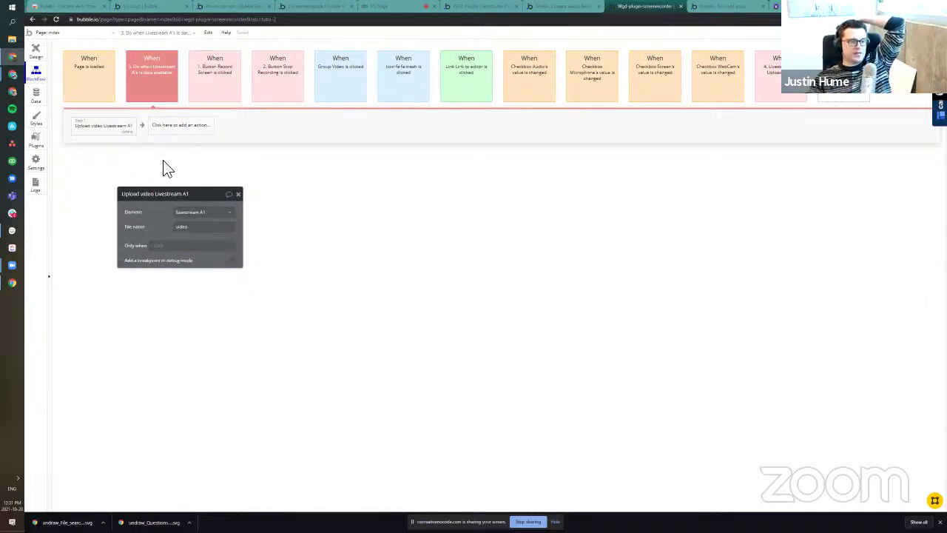
Step: Review the demo app's Livestream A1 Upload Video event and the settings of its four actions
{"action": "left_click", "coordinate": [771, 74]}
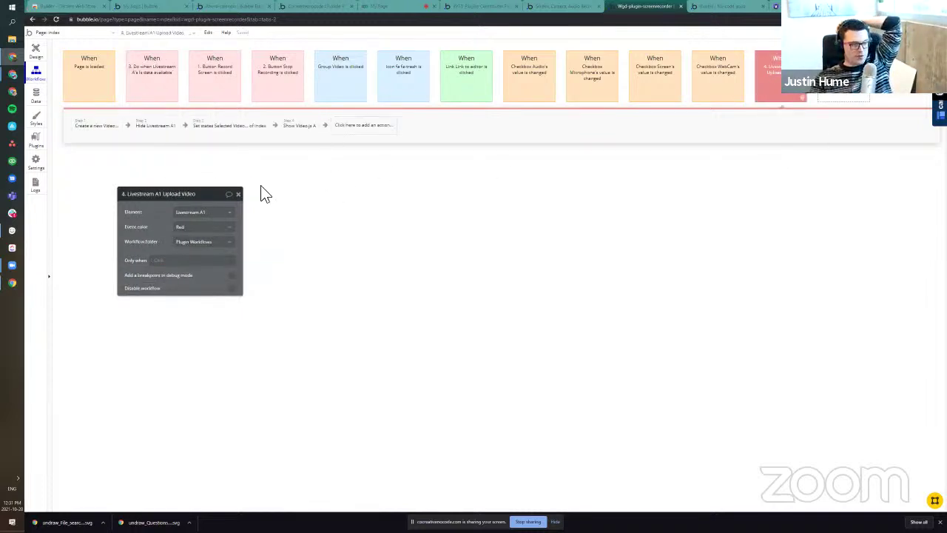
{"action": "left_click", "coordinate": [80, 127]}
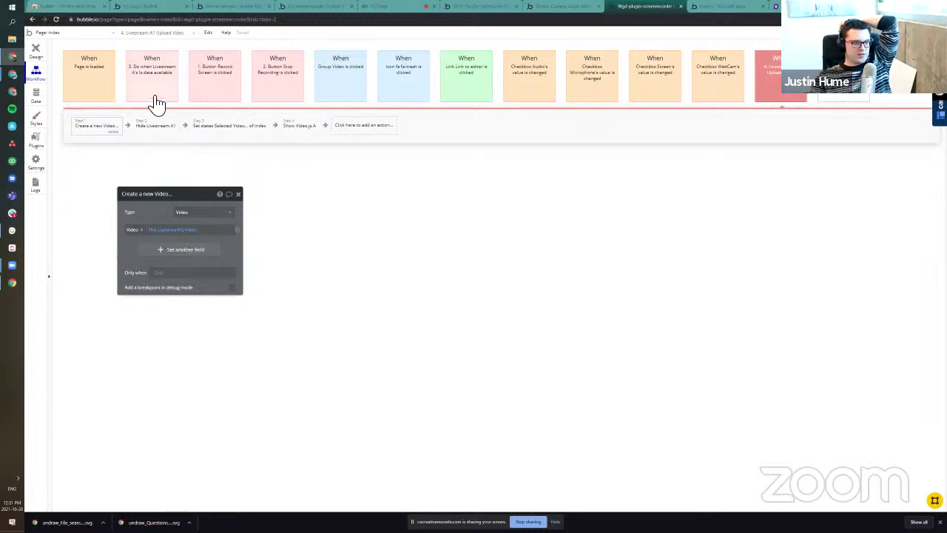
{"action": "left_click", "coordinate": [139, 126]}
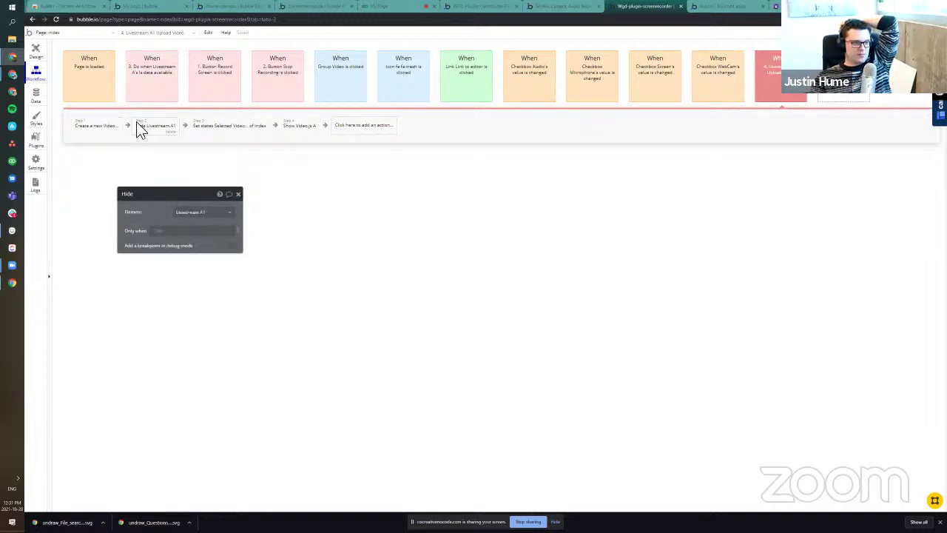
{"action": "left_click", "coordinate": [219, 127]}
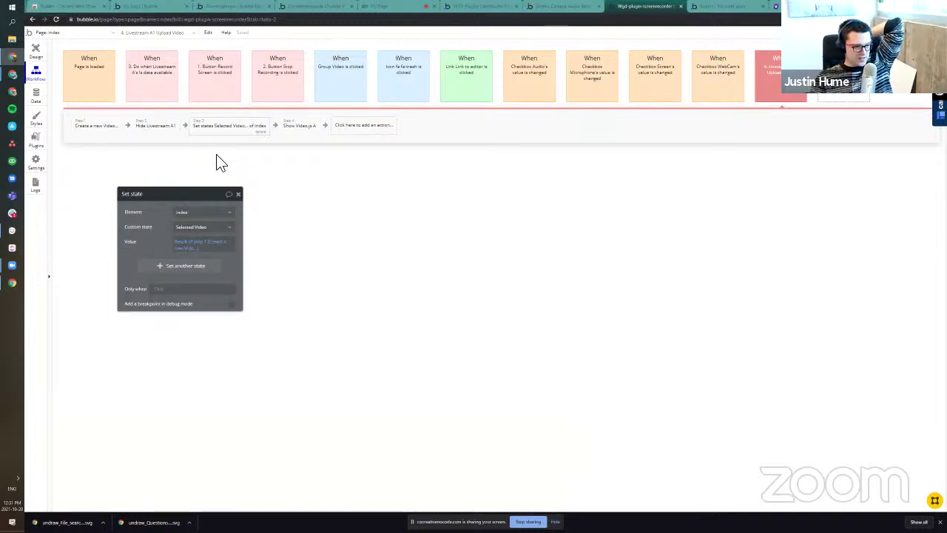
{"action": "left_click", "coordinate": [300, 127]}
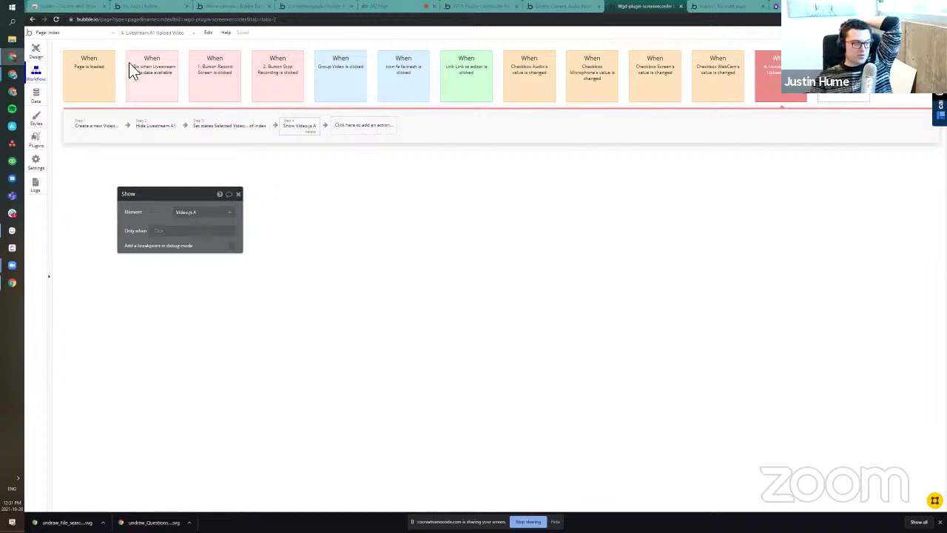
Step: Switch to the Cocreativenocode editor and delete the Livestream A Stop recording event from the request_page workflows
{"action": "left_click", "coordinate": [48, 54]}
{"action": "left_click", "coordinate": [570, 7]}
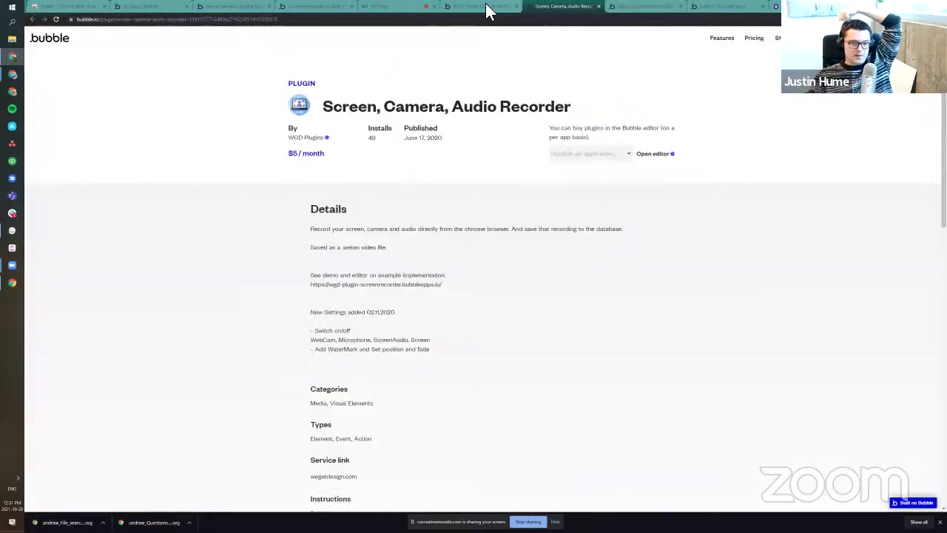
{"action": "left_click", "coordinate": [490, 8]}
{"action": "left_click", "coordinate": [397, 7]}
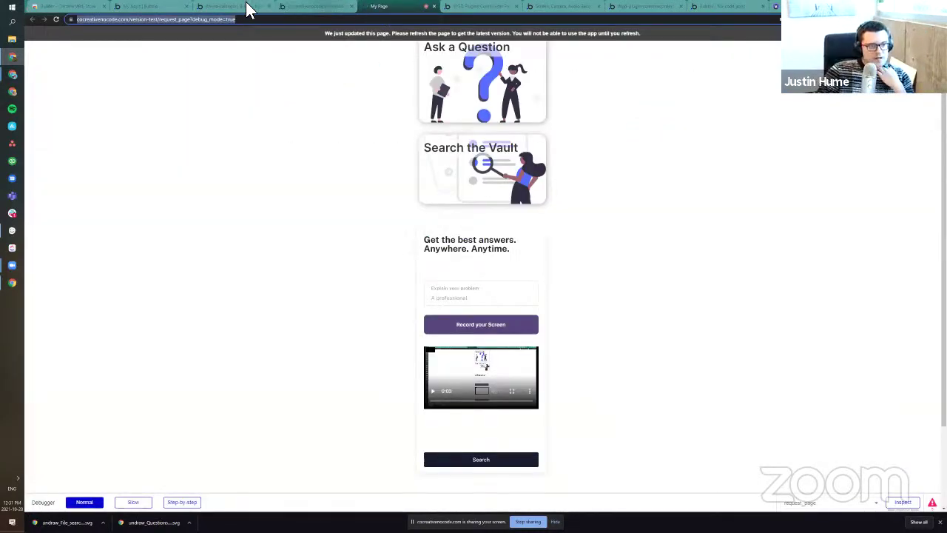
{"action": "left_click", "coordinate": [300, 6]}
{"action": "left_click", "coordinate": [232, 6]}
{"action": "left_click", "coordinate": [310, 7]}
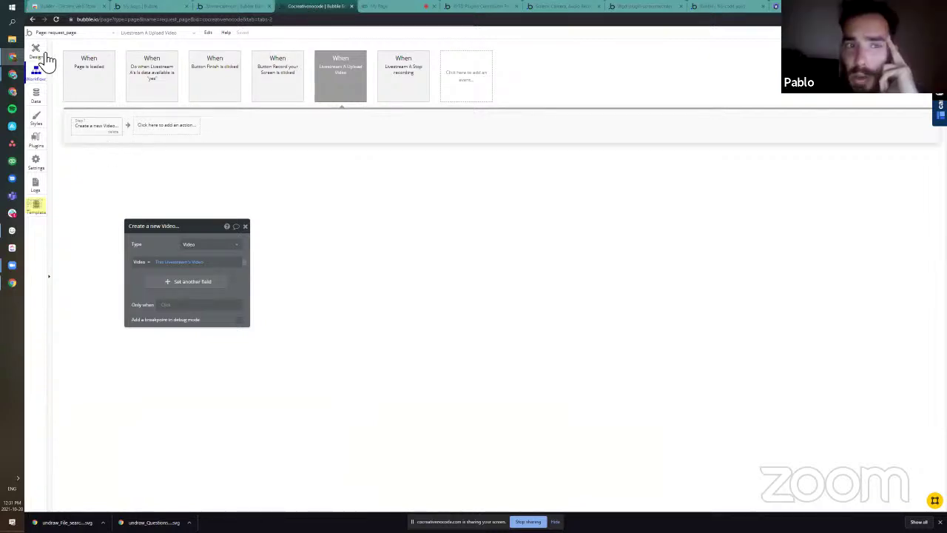
{"action": "left_click", "coordinate": [401, 87]}
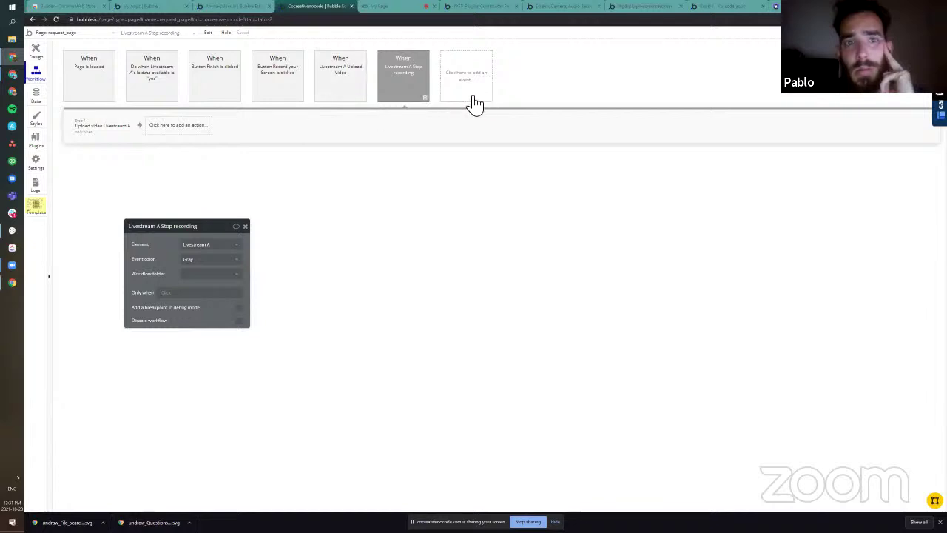
{"action": "left_click", "coordinate": [339, 68]}
{"action": "left_click", "coordinate": [413, 90]}
{"action": "left_click", "coordinate": [424, 97]}
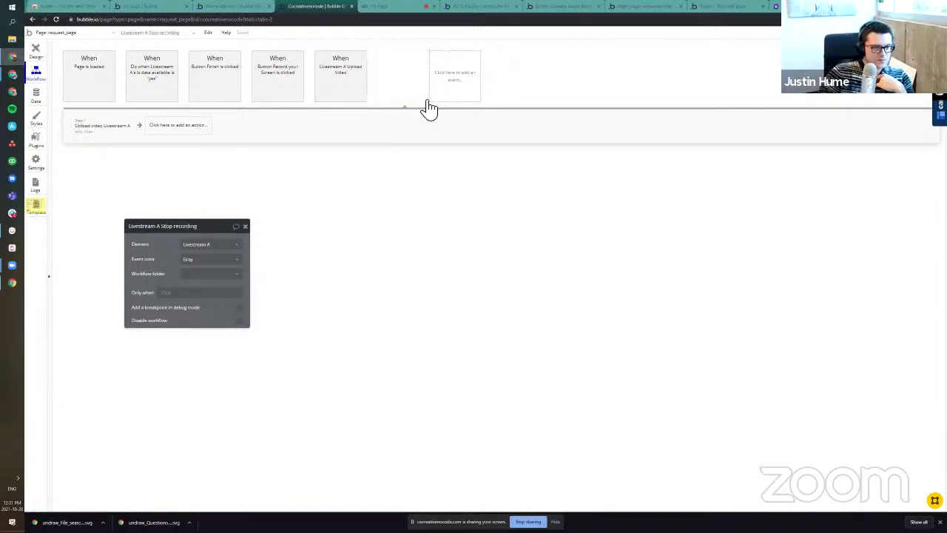
Step: Add an AirAlert - Standard action with the Success notification type to the Livestream A Upload Video workflow
{"action": "left_click", "coordinate": [356, 60]}
{"action": "left_click", "coordinate": [193, 129]}
{"action": "type", "text": "air"}
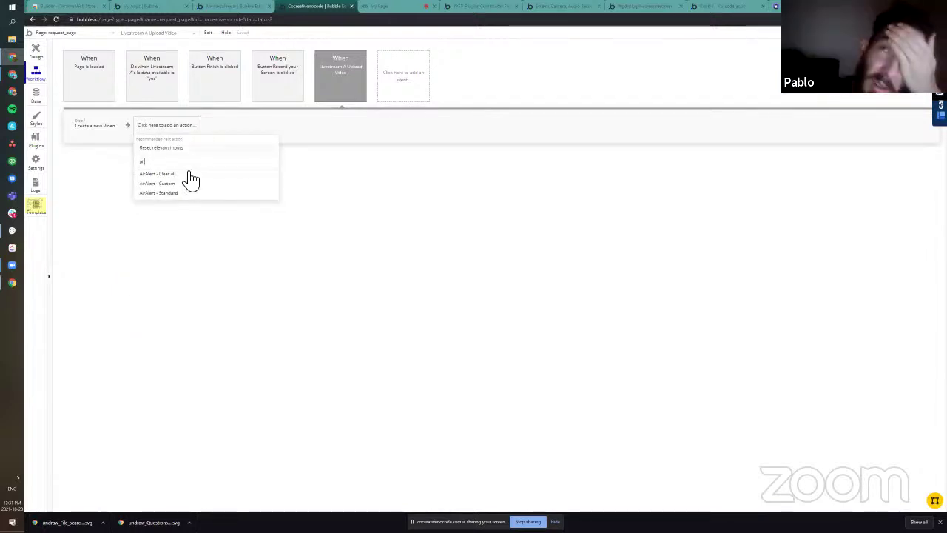
{"action": "left_click", "coordinate": [181, 195]}
{"action": "left_click", "coordinate": [213, 247]}
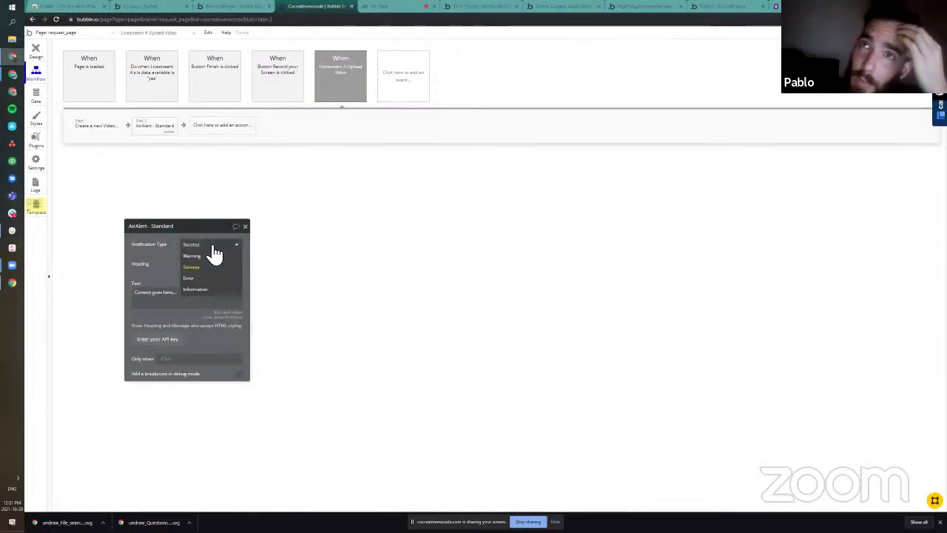
{"action": "left_click", "coordinate": [191, 266]}
Step: Set the alert's heading to "Video Uploaded" and its text to "Awesome!"
{"action": "left_click", "coordinate": [197, 264]}
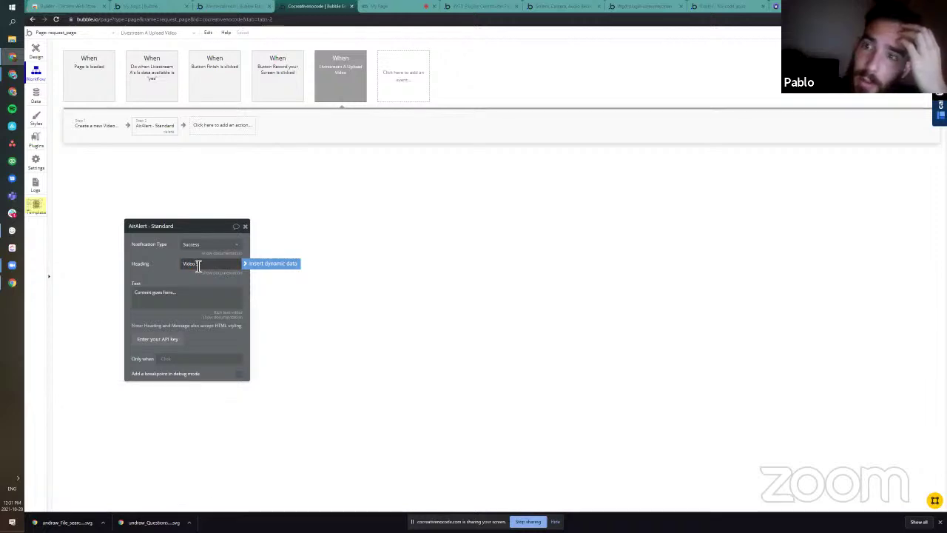
{"action": "type", "text": "Video Uploaded"}
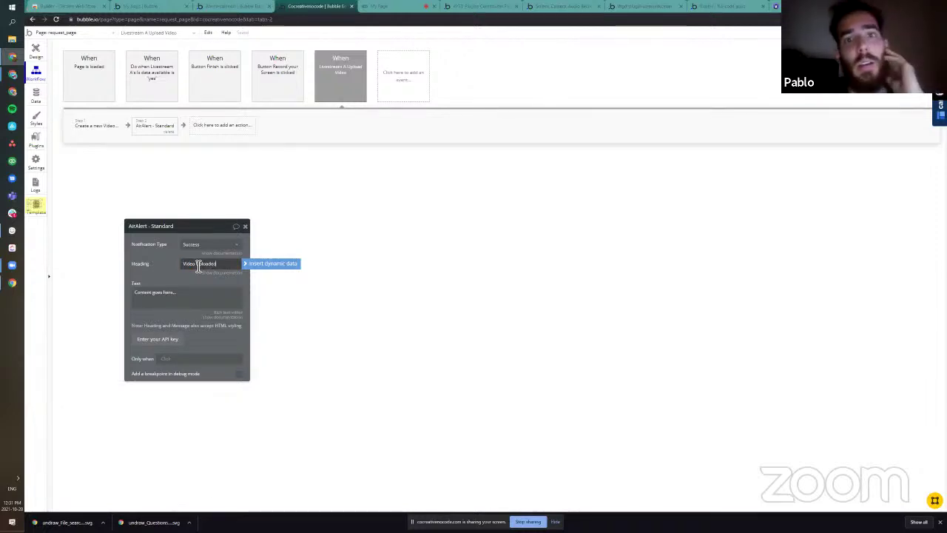
{"action": "left_click", "coordinate": [186, 305]}
{"action": "type", "text": "Awesome!"}
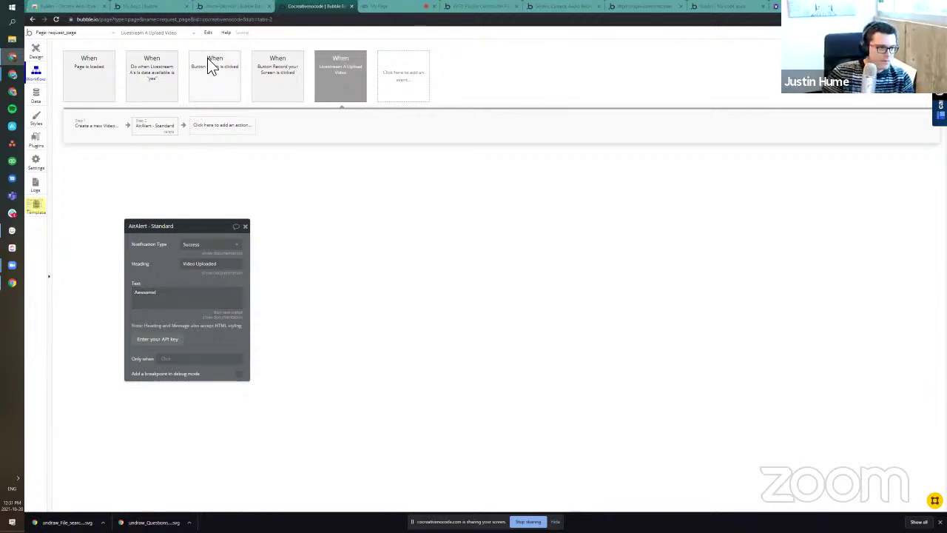
Step: Append an AirAlert - Standard action to the Button Finish workflow with the Success type and the heading "Please wait"
{"action": "left_click", "coordinate": [208, 61]}
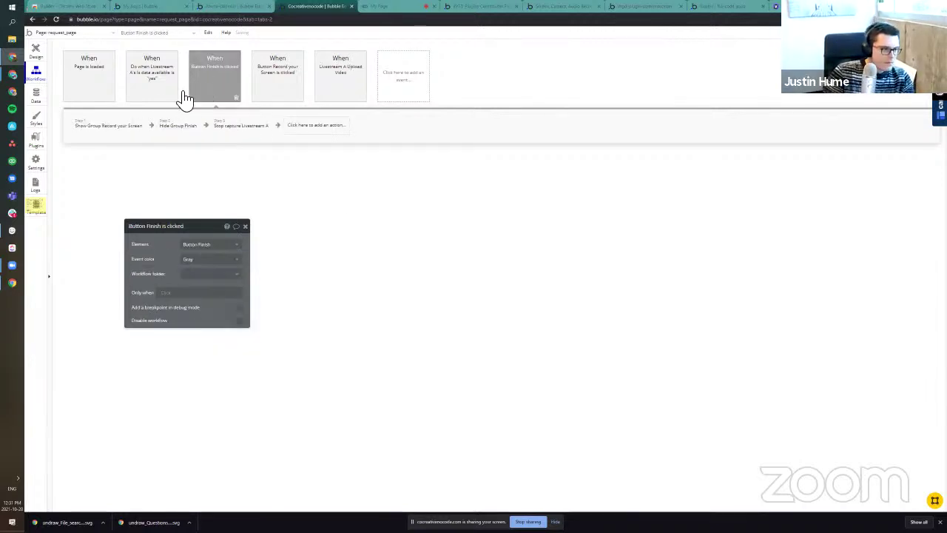
{"action": "left_click", "coordinate": [318, 133]}
{"action": "type", "text": "air"}
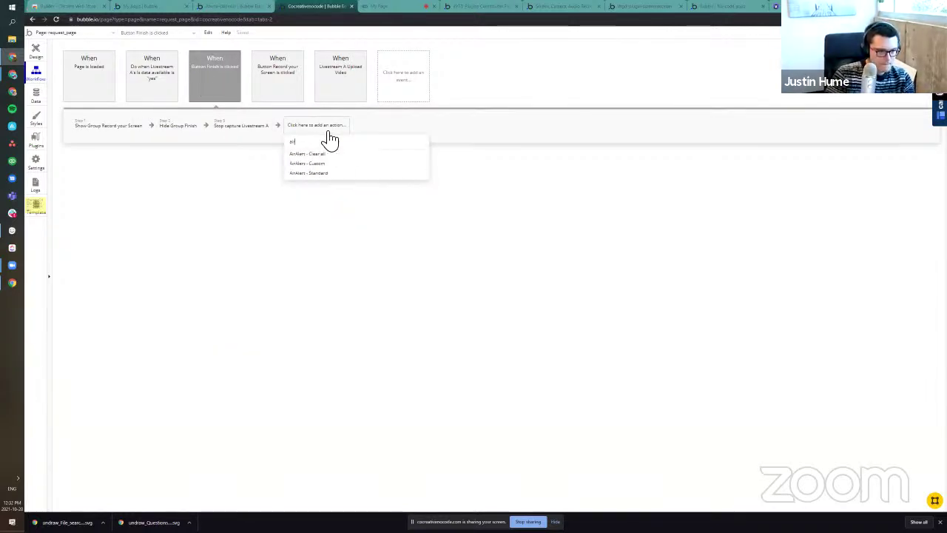
{"action": "left_click", "coordinate": [342, 175]}
{"action": "left_click", "coordinate": [200, 246]}
{"action": "left_click", "coordinate": [167, 271]}
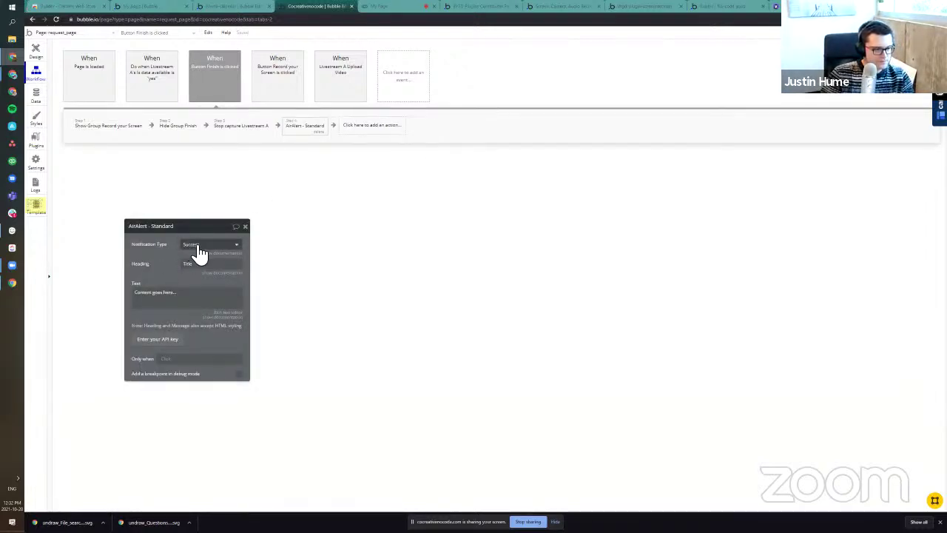
{"action": "left_click", "coordinate": [197, 246]}
{"action": "left_click", "coordinate": [185, 266]}
{"action": "double_click", "coordinate": [186, 264]}
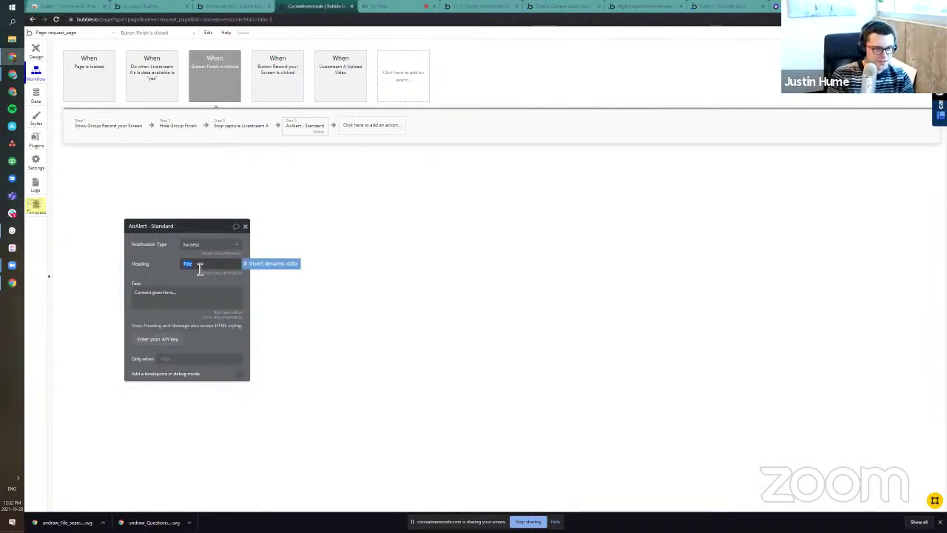
{"action": "type", "text": "Please wait"}
Step: Update the installed Canvas Utilities plugin to version 1.14.2
{"action": "left_click", "coordinate": [37, 52]}
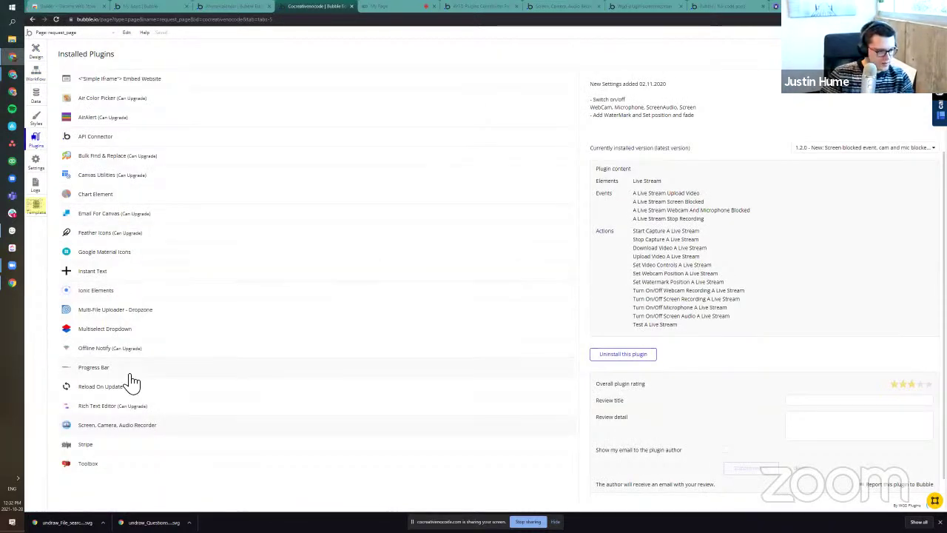
{"action": "left_click", "coordinate": [113, 178]}
{"action": "left_click", "coordinate": [826, 144]}
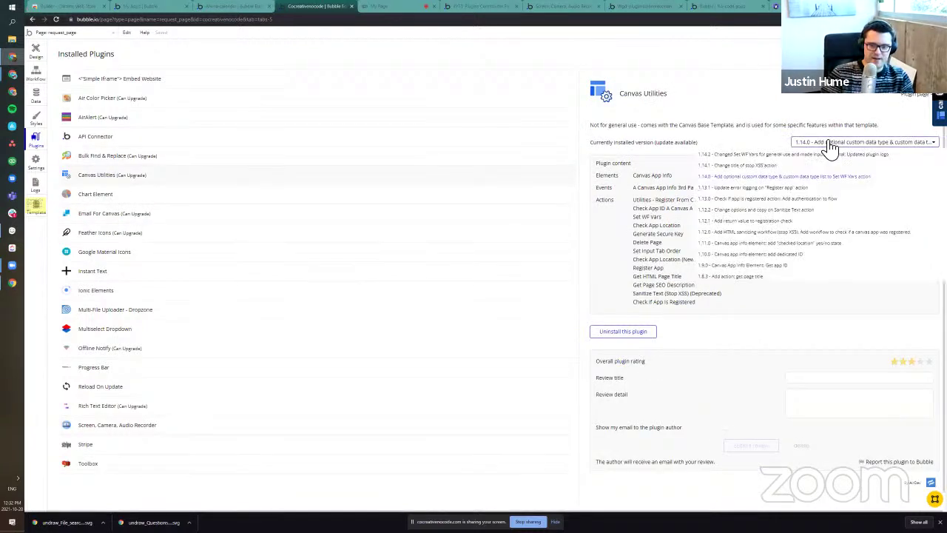
{"action": "left_click", "coordinate": [778, 154]}
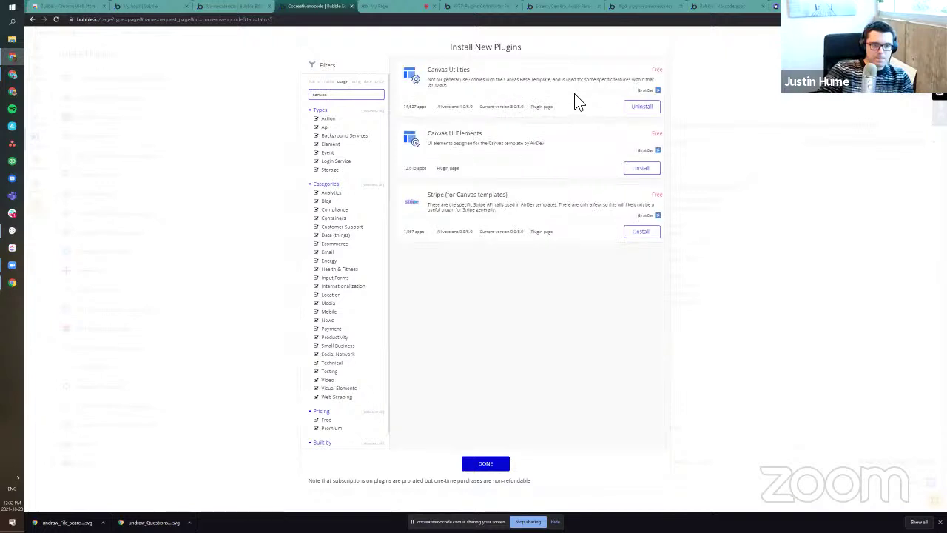
Step: Install the Canvas UI Elements plugin
{"action": "left_click", "coordinate": [633, 169]}
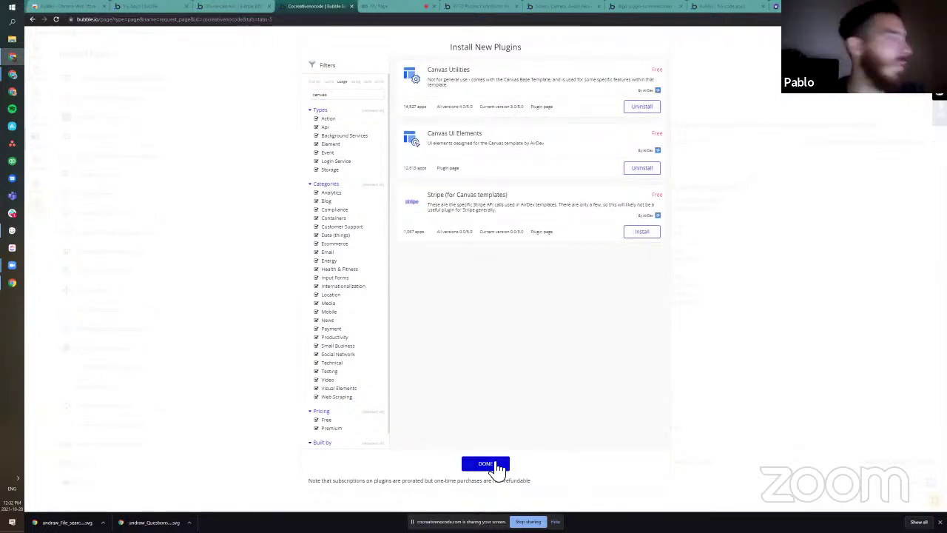
{"action": "left_click", "coordinate": [498, 464]}
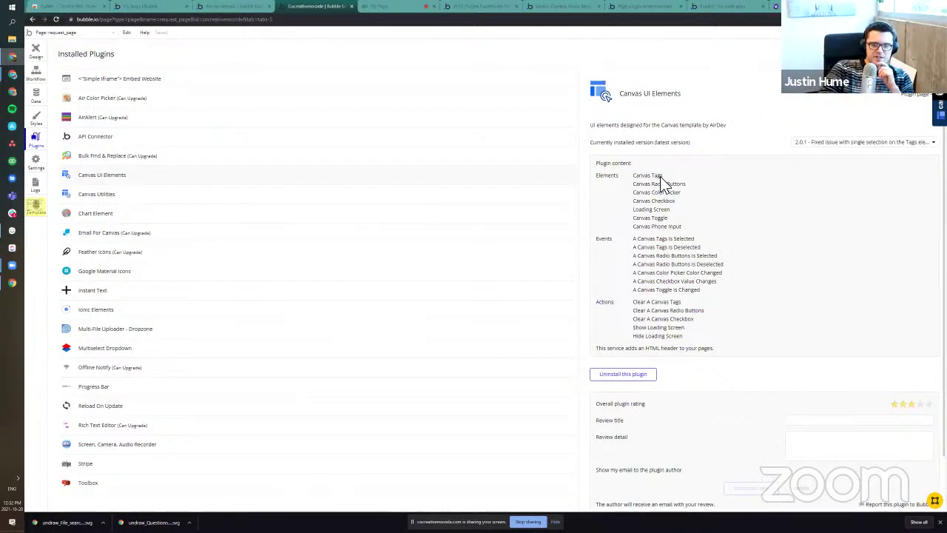
{"action": "double_click", "coordinate": [638, 176]}
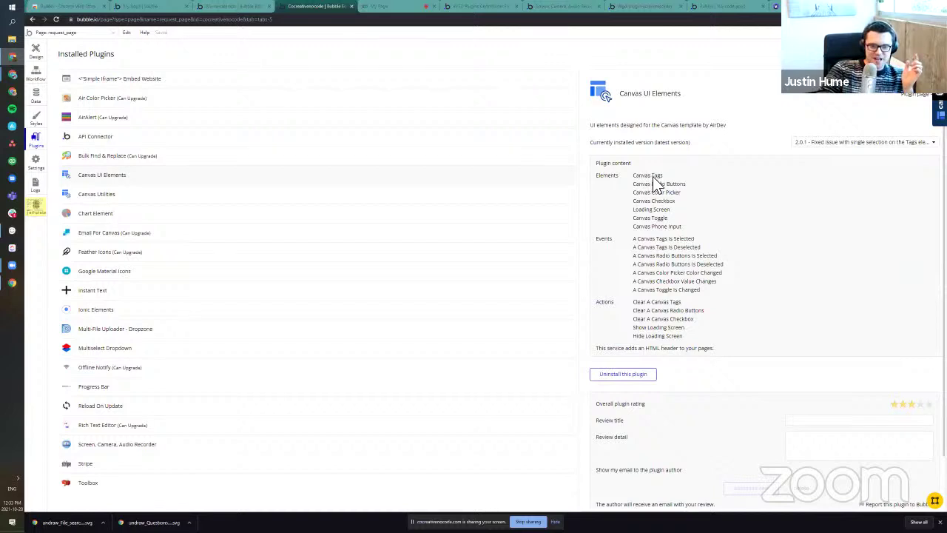
{"action": "left_click_drag", "start_coordinate": [661, 173], "coordinate": [632, 173]}
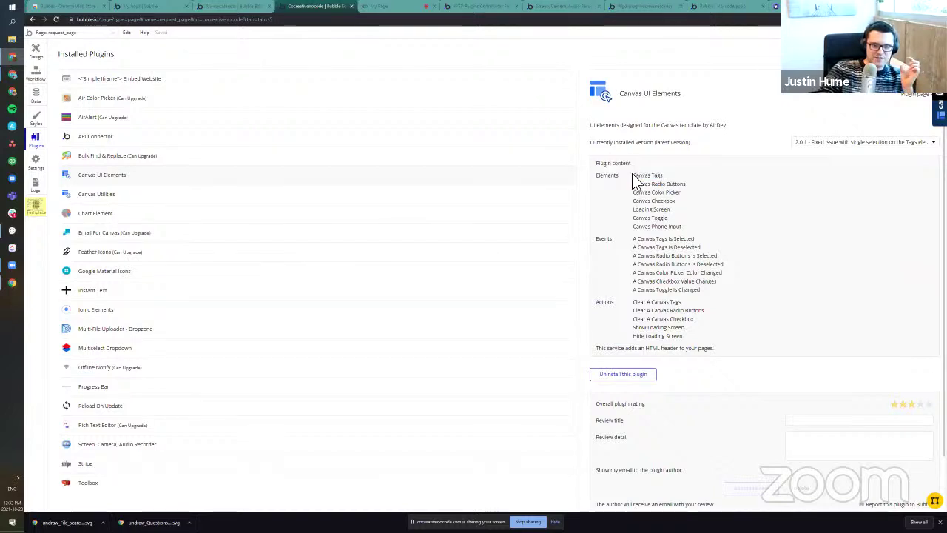
{"action": "left_click", "coordinate": [641, 192]}
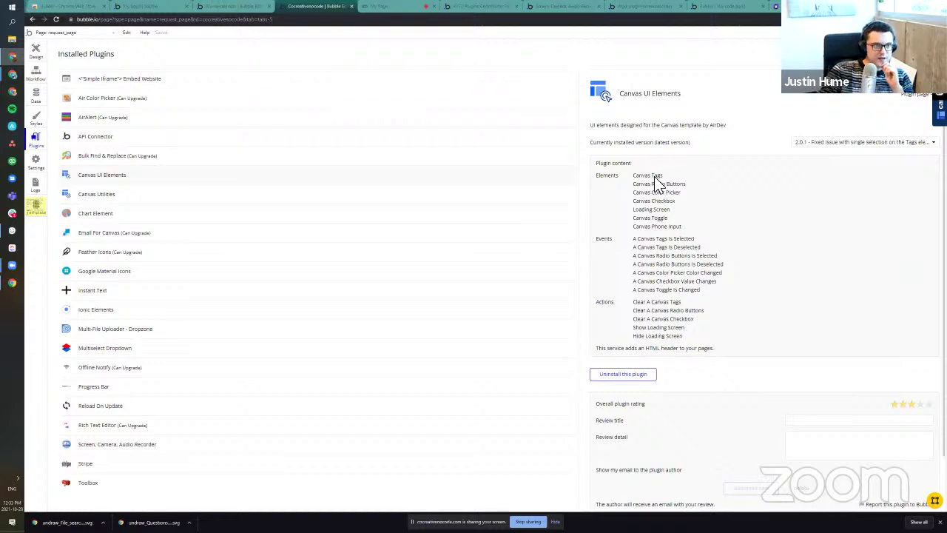
{"action": "left_click_drag", "start_coordinate": [665, 177], "coordinate": [636, 178]}
{"action": "left_click", "coordinate": [644, 203]}
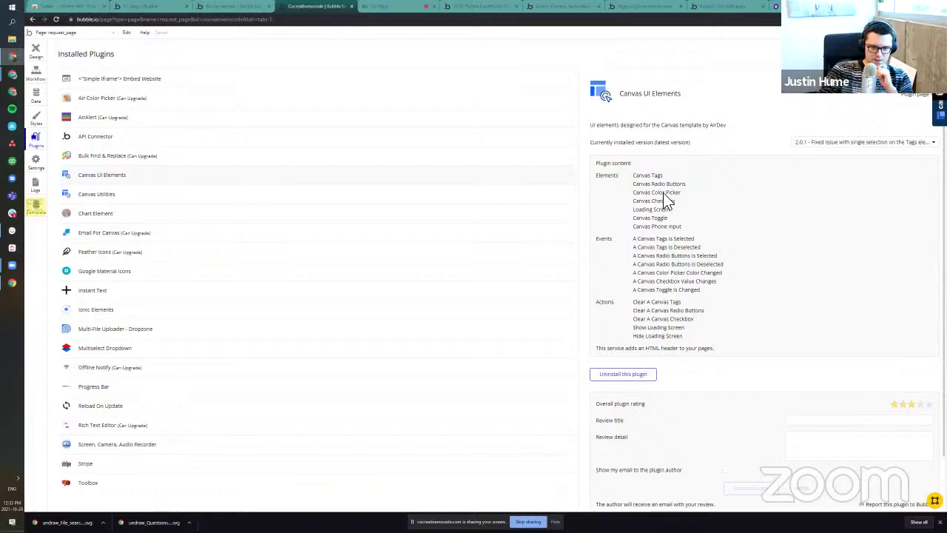
Step: Place a Loading screen element about 29 by 30 between the Finish button and the video player, not visible on page load
{"action": "left_click", "coordinate": [35, 49]}
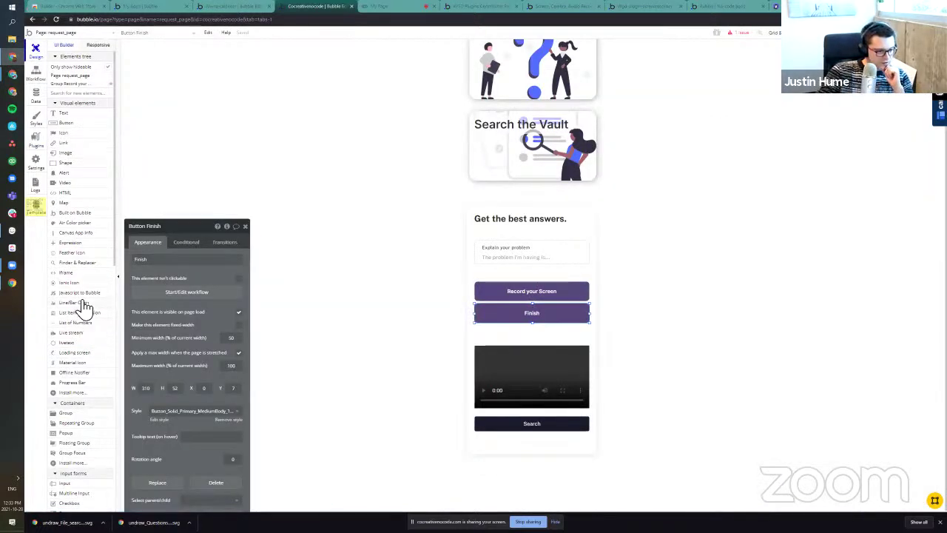
{"action": "scroll", "coordinate": [87, 296], "scroll_direction": "down", "scroll_amount": 2}
{"action": "scroll", "coordinate": [79, 302], "scroll_direction": "down", "scroll_amount": 8}
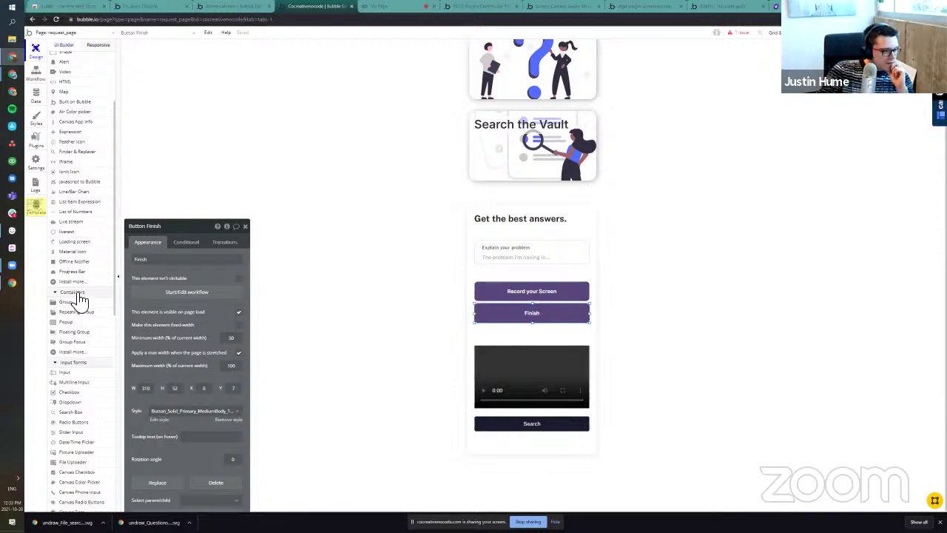
{"action": "scroll", "coordinate": [86, 333], "scroll_direction": "down", "scroll_amount": 1}
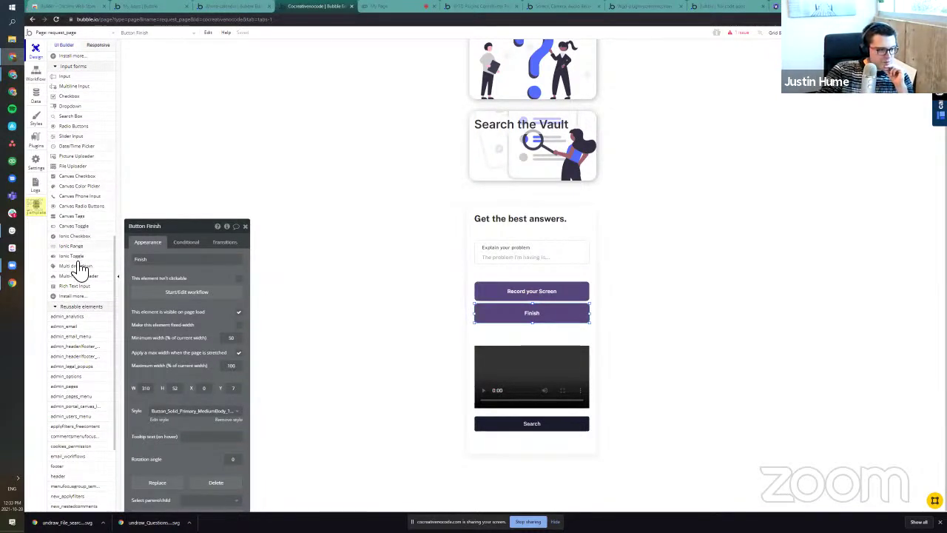
{"action": "scroll", "coordinate": [86, 280], "scroll_direction": "up", "scroll_amount": 3}
{"action": "scroll", "coordinate": [86, 279], "scroll_direction": "up", "scroll_amount": 4}
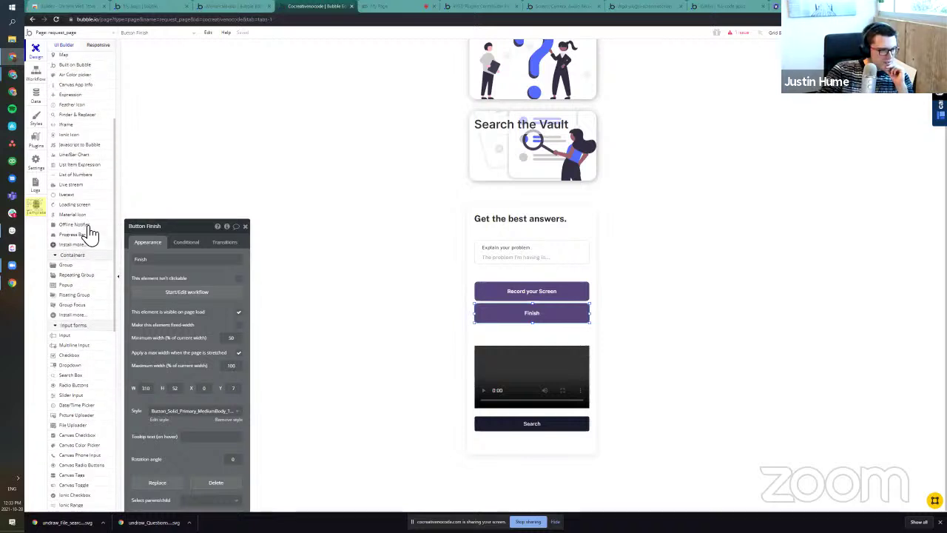
{"action": "left_click", "coordinate": [82, 215]}
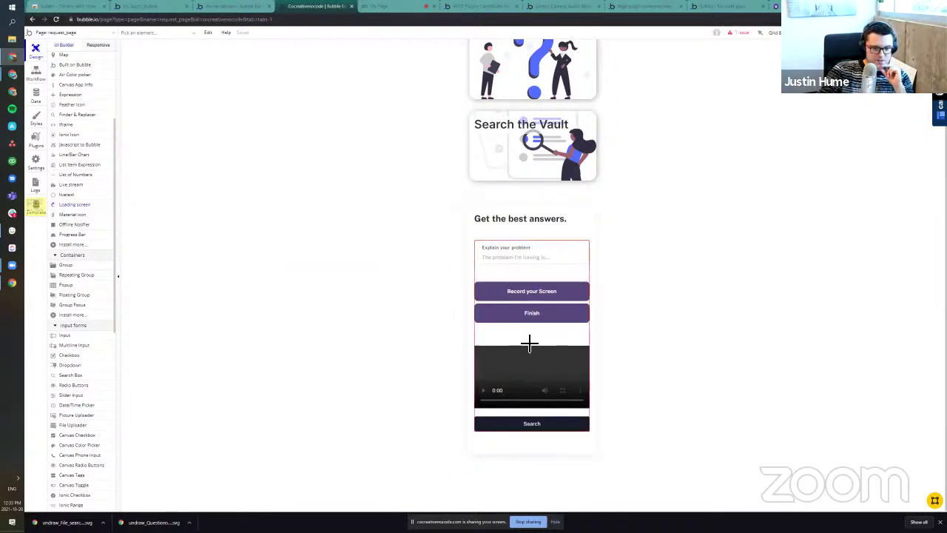
{"action": "left_click_drag", "start_coordinate": [524, 326], "coordinate": [536, 338]}
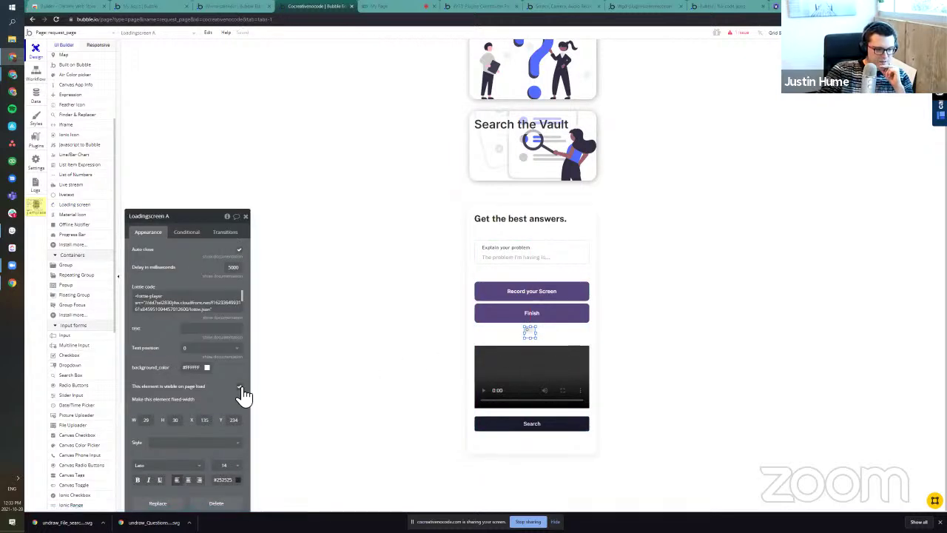
{"action": "left_click", "coordinate": [239, 386]}
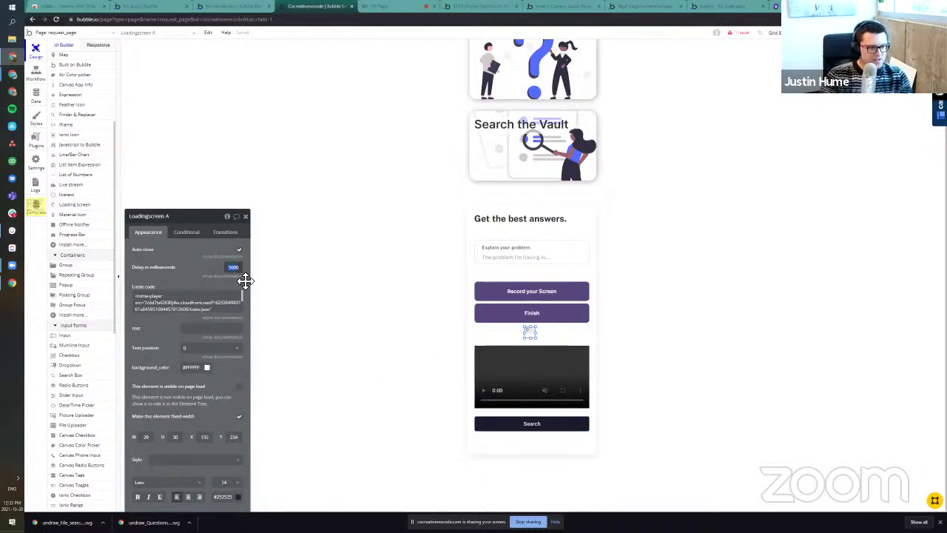
Step: Set the loading screen's delay to 3000 milliseconds
{"action": "type", "text": "3000"}
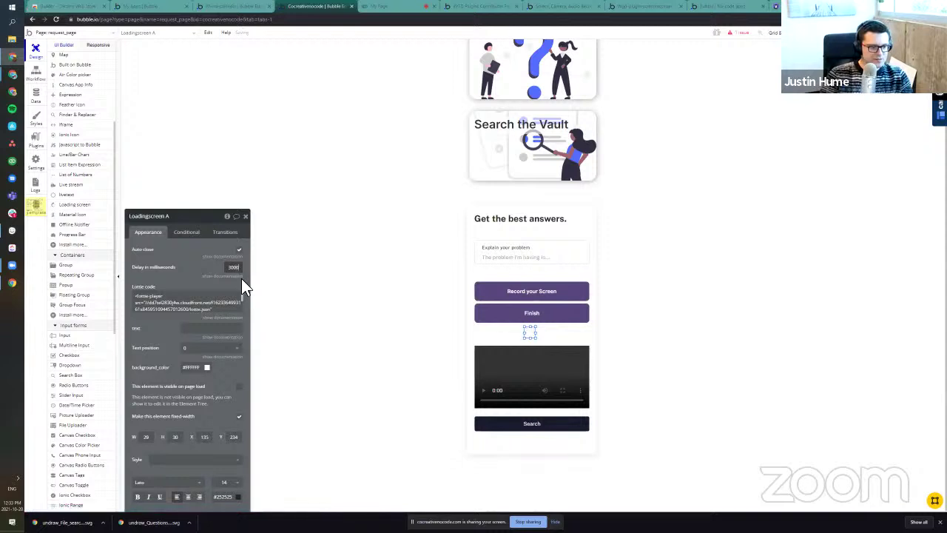
{"action": "left_click_drag", "start_coordinate": [196, 265], "coordinate": [245, 210]}
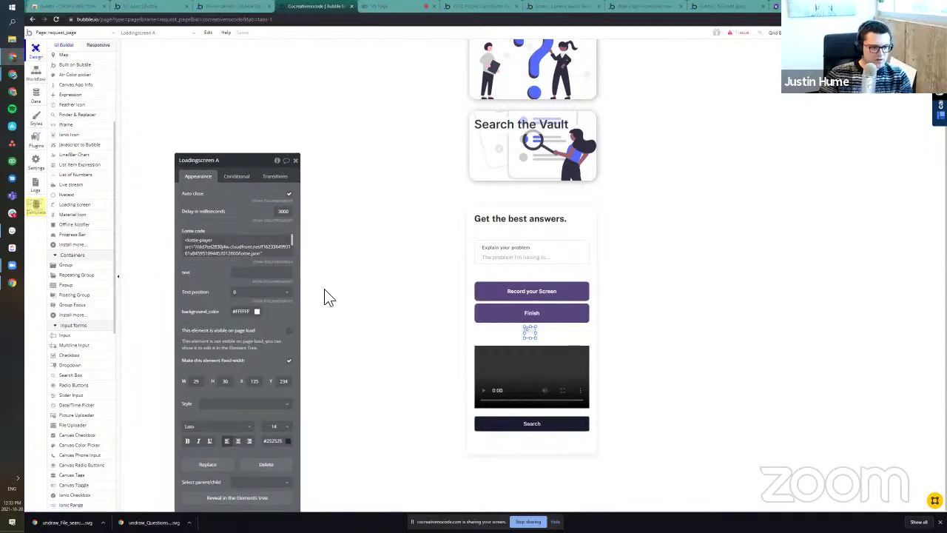
Step: Set the text of the AirAlert - Standard action in the Button Finish workflow to "We are uploading your video..."
{"action": "left_click", "coordinate": [530, 315]}
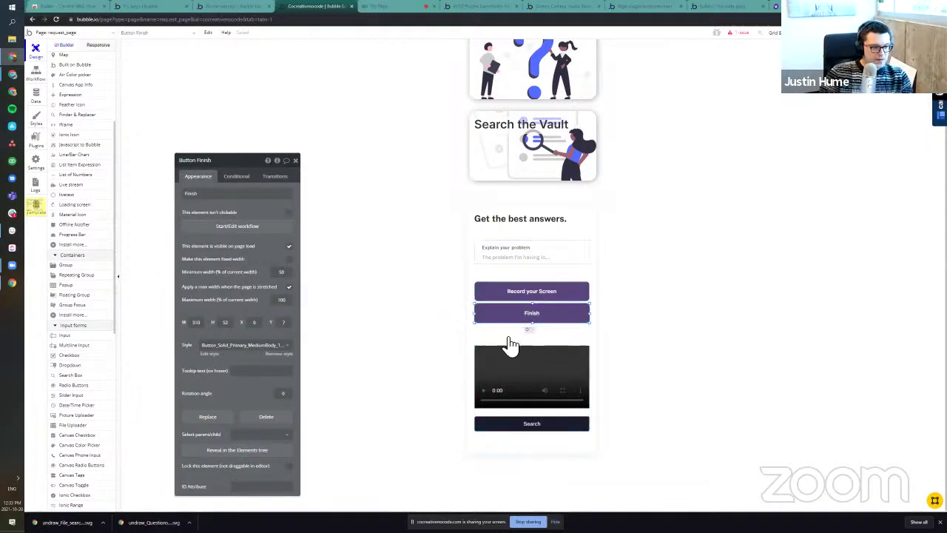
{"action": "left_click", "coordinate": [233, 226]}
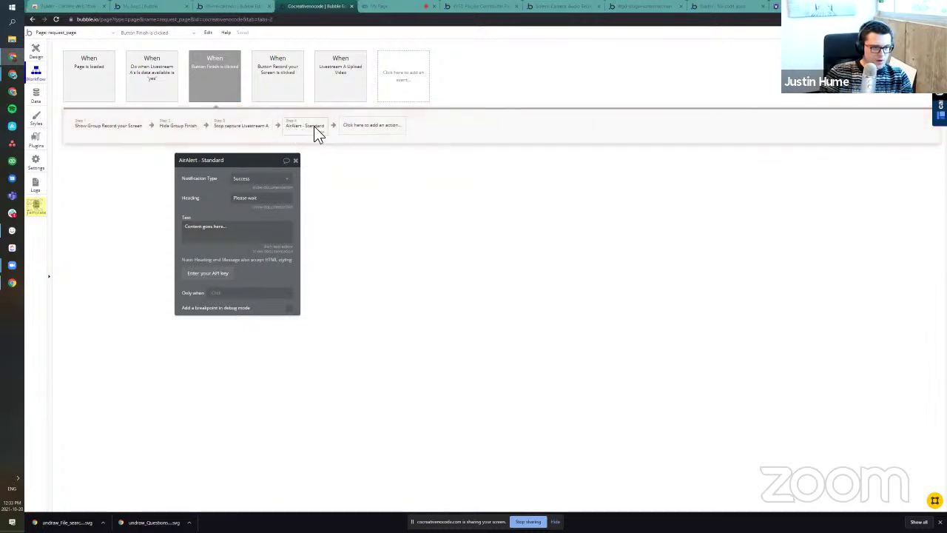
{"action": "triple_click", "coordinate": [245, 241]}
{"action": "type", "text": "We are uploading your video..."}
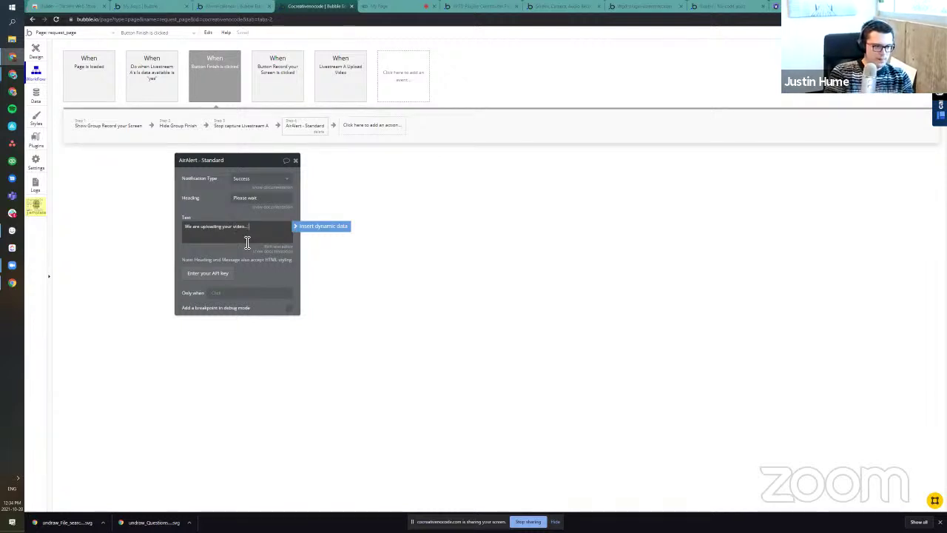
Step: Append an action to the Button Finish workflow that shows Loadingscreen A
{"action": "left_click", "coordinate": [396, 127]}
{"action": "type", "text": "show"}
{"action": "left_click", "coordinate": [395, 155]}
{"action": "left_click", "coordinate": [262, 177]}
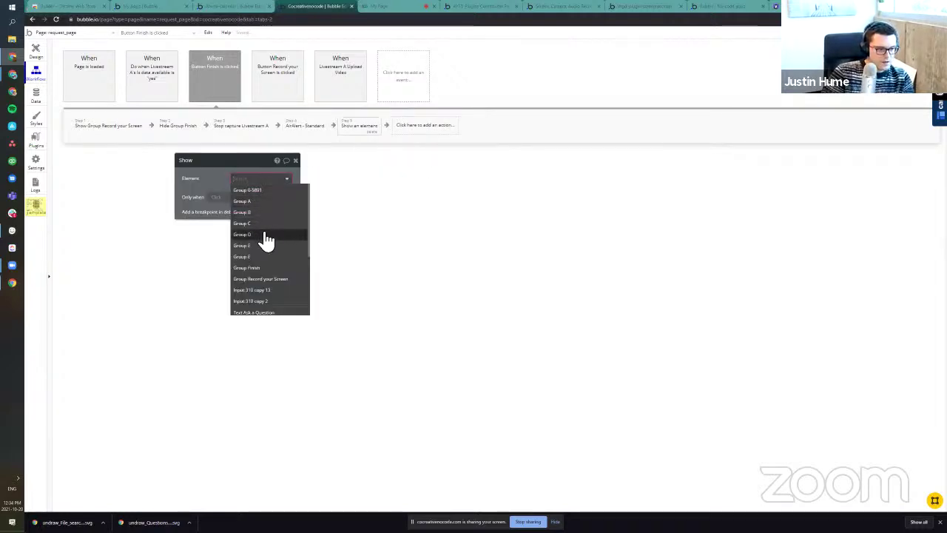
{"action": "type", "text": "lo"}
{"action": "left_click", "coordinate": [264, 236]}
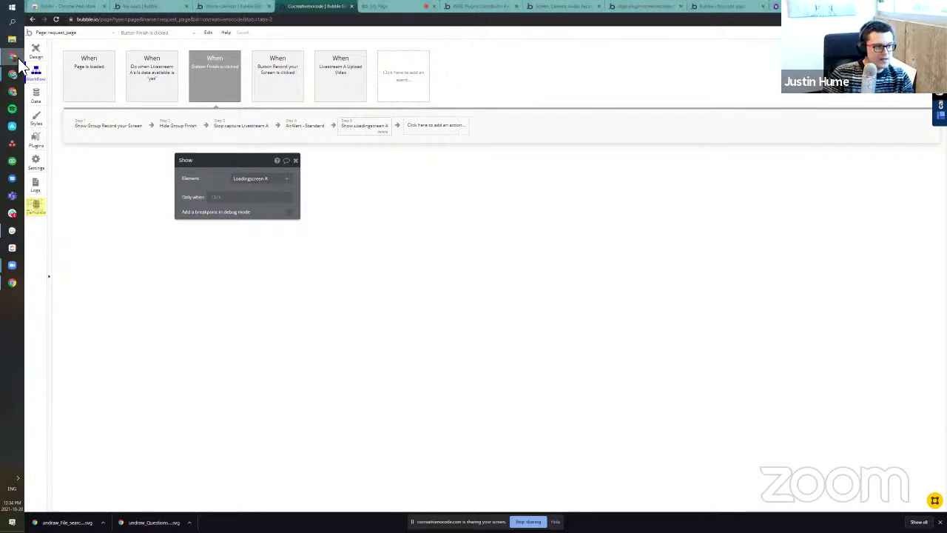
Step: Go back to the page design and reload the request_page preview in debug mode
{"action": "key", "text": "super+Tab"}
{"action": "left_click", "coordinate": [67, 49]}
{"action": "left_click", "coordinate": [35, 50]}
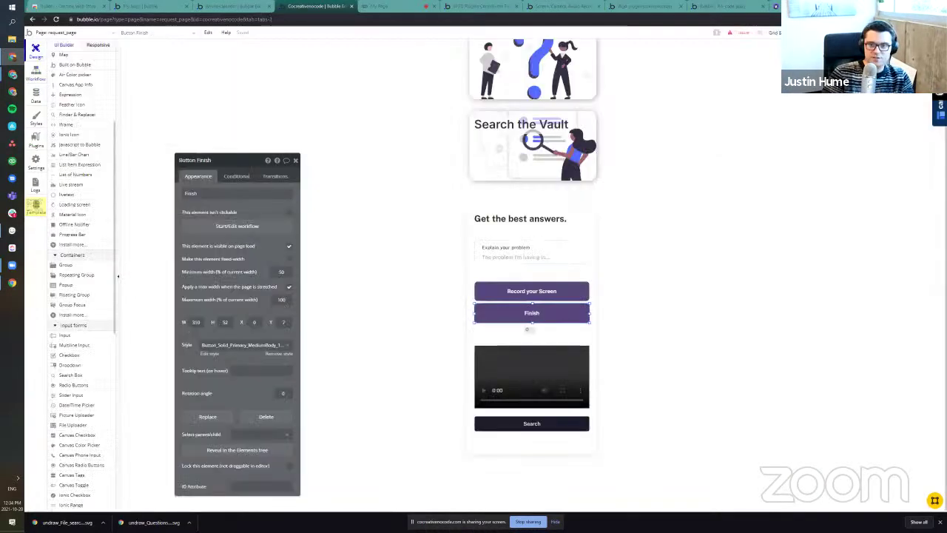
{"action": "key", "text": "ctrl+Tab"}
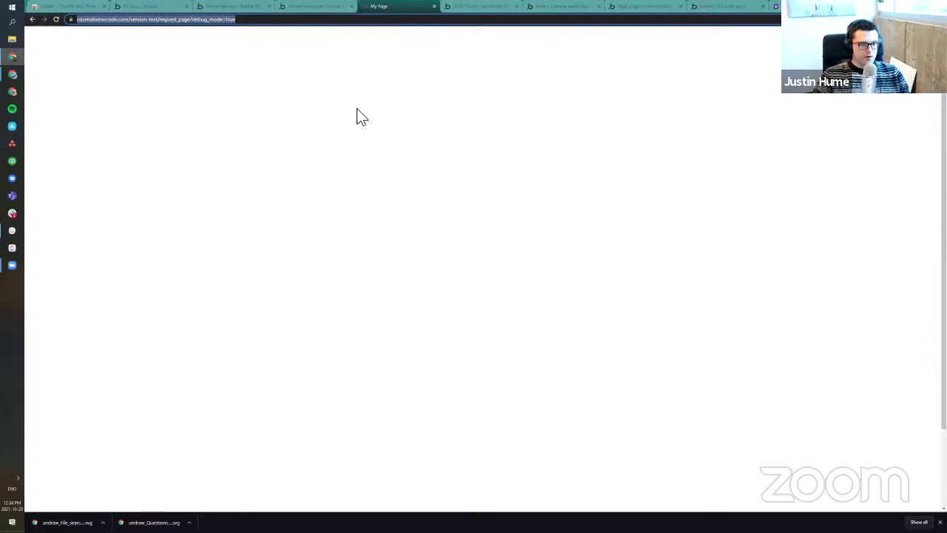
{"action": "key", "text": "Return"}
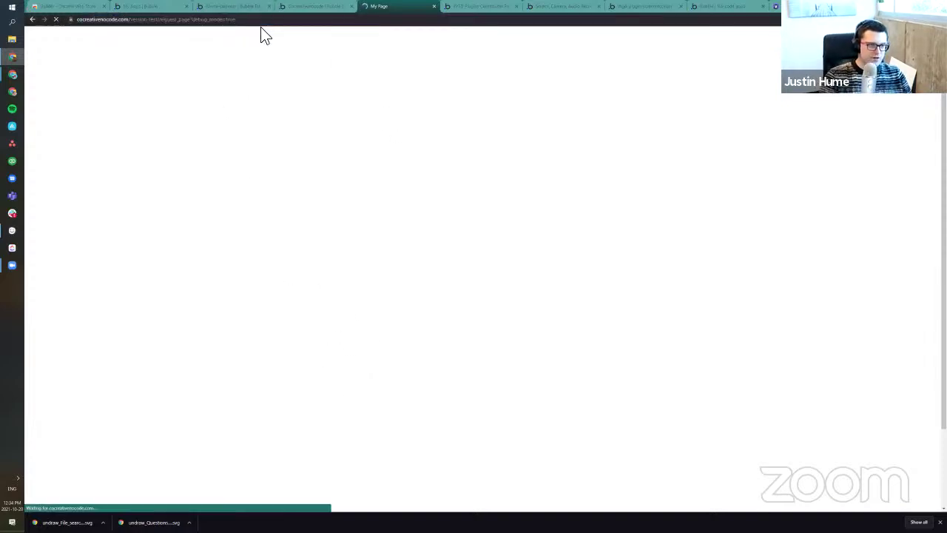
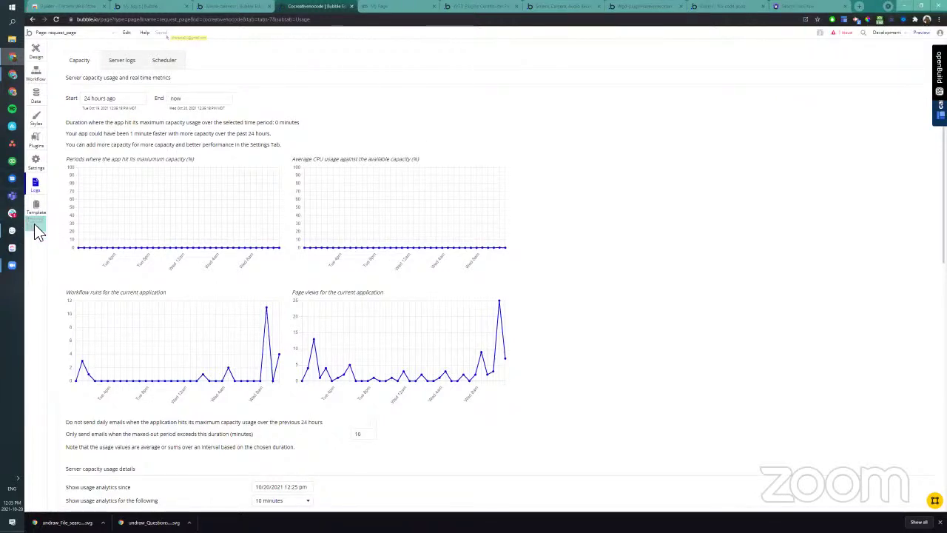
Step: Return to the page design and launch a preview of request_page
{"action": "left_click", "coordinate": [36, 52]}
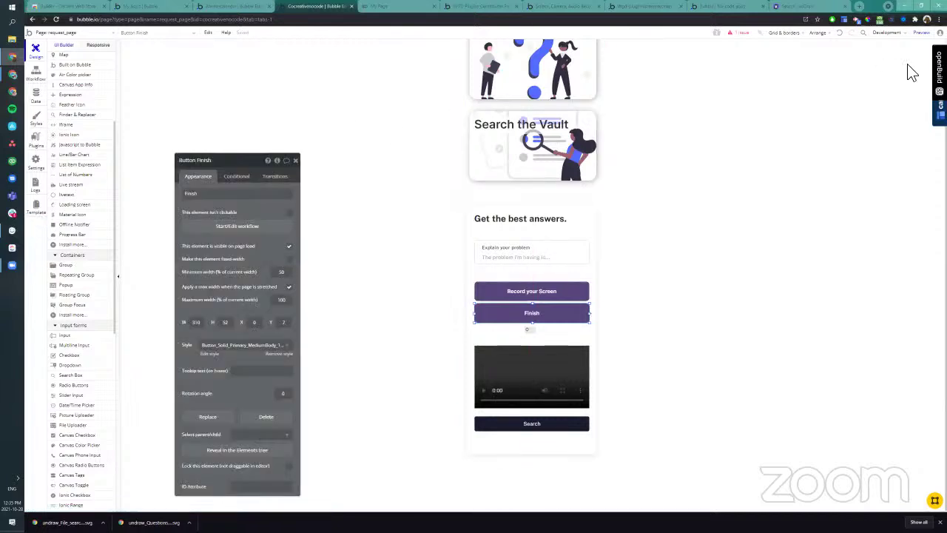
{"action": "left_click", "coordinate": [921, 33]}
{"action": "left_click", "coordinate": [332, 7]}
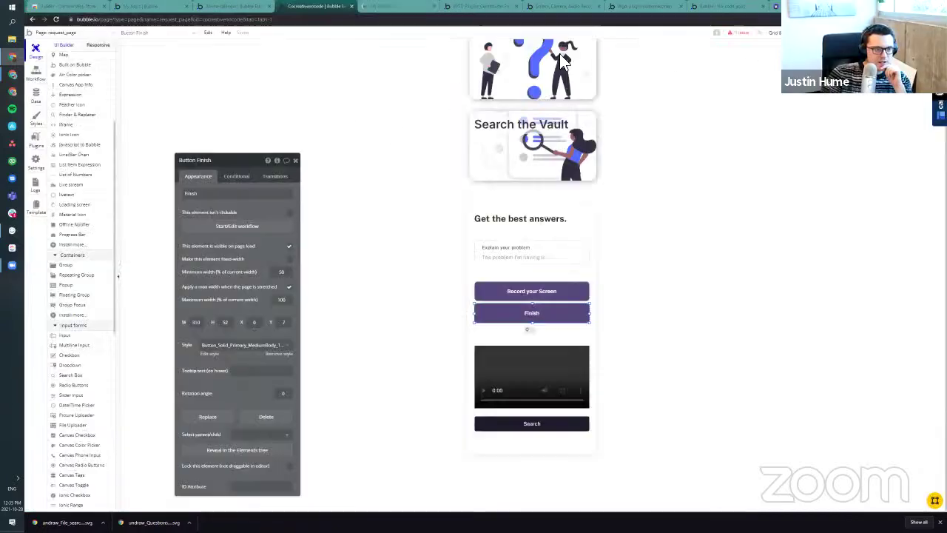
{"action": "mouse_move", "coordinate": [862, 32]}
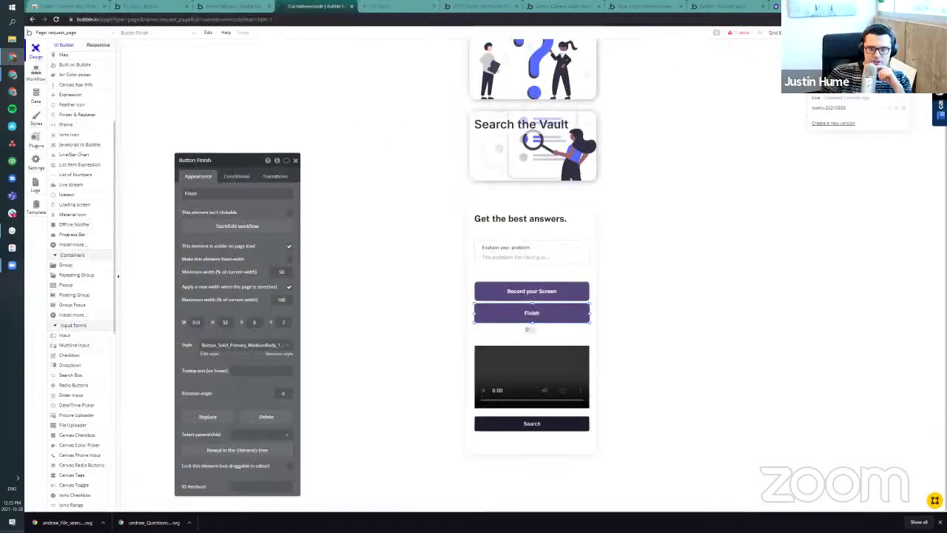
{"action": "left_click", "coordinate": [834, 123]}
{"action": "left_click", "coordinate": [482, 126]}
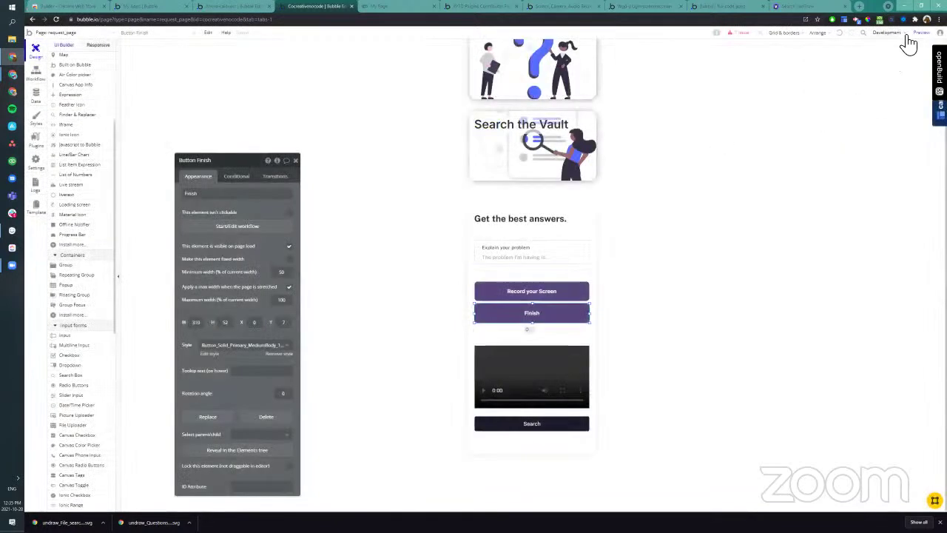
Step: Load the request_page preview without the debug_mode parameter in its address
{"action": "left_click", "coordinate": [375, 6]}
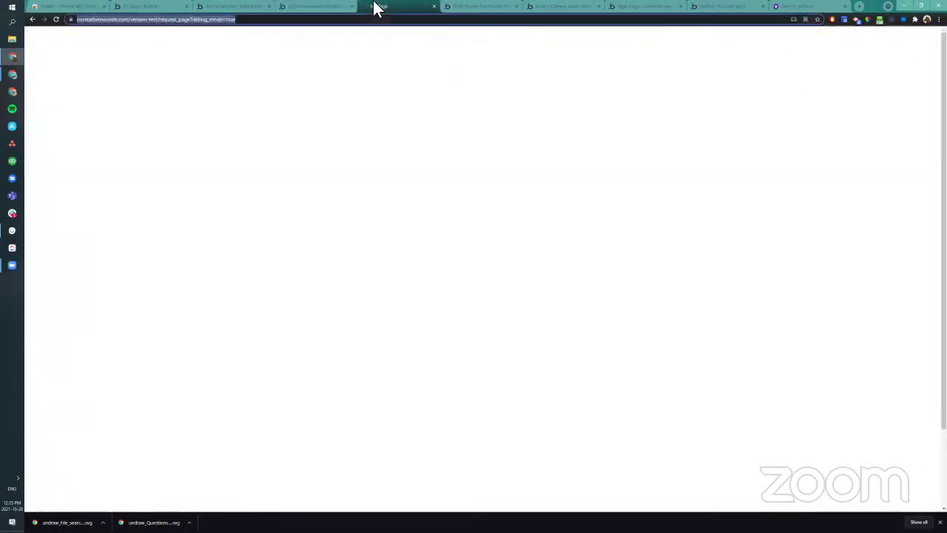
{"action": "left_click", "coordinate": [334, 8]}
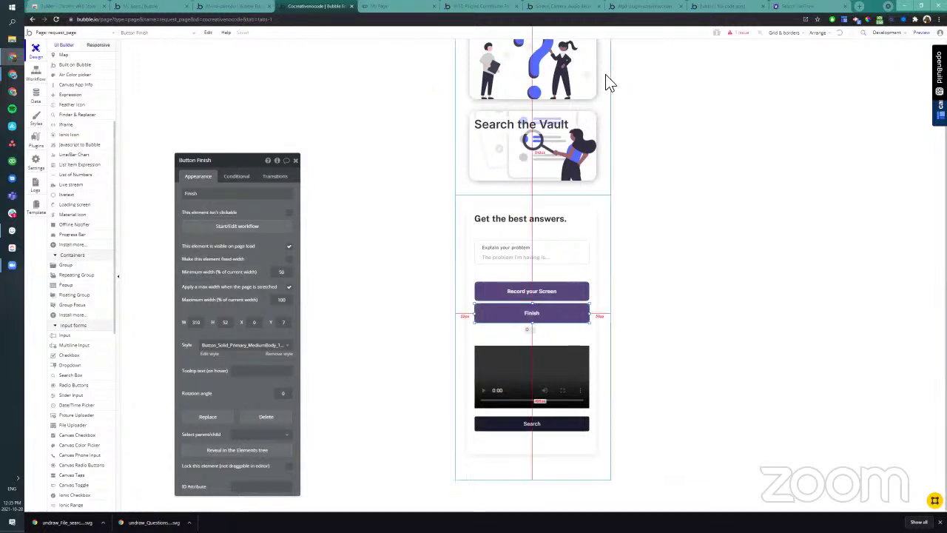
{"action": "left_click", "coordinate": [395, 7]}
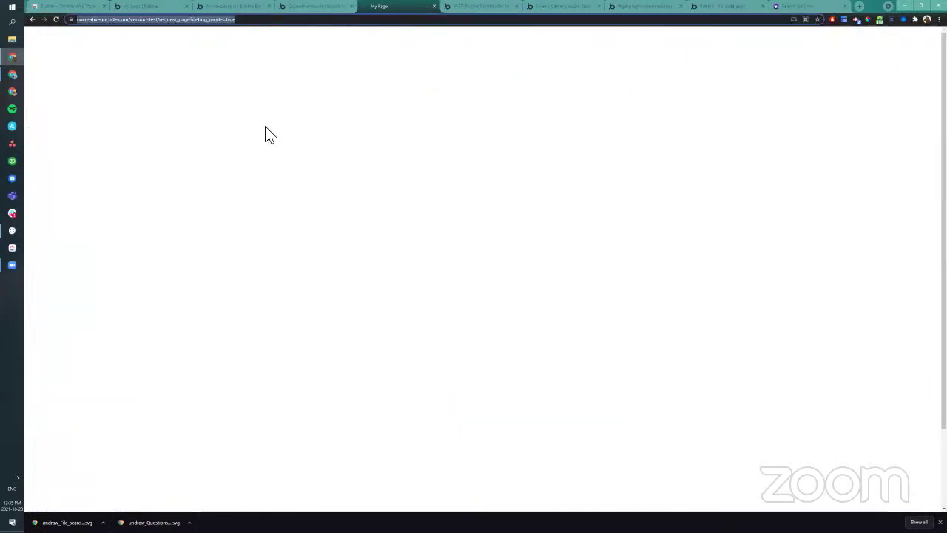
{"action": "key", "text": "Return"}
{"action": "key", "text": "ctrl+l"}
{"action": "key", "text": "Right"}
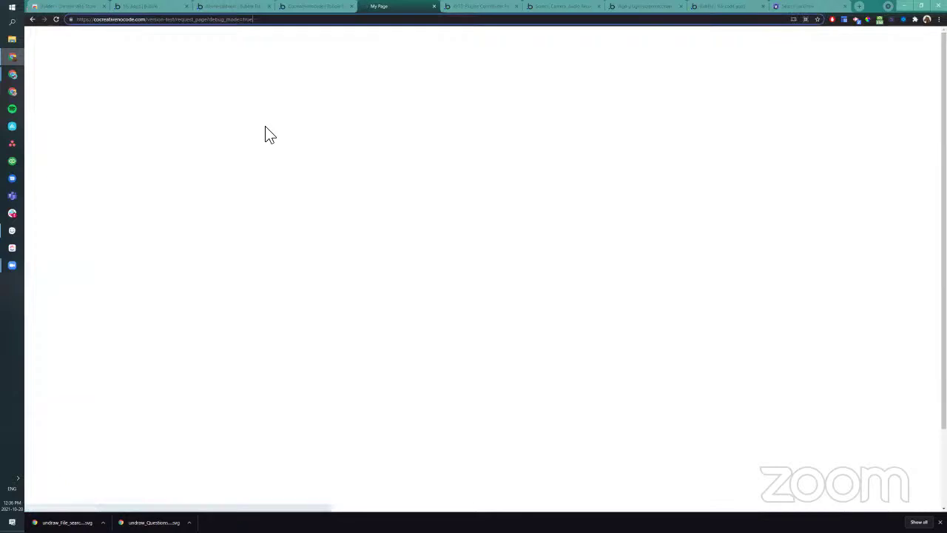
{"action": "key", "text": "ctrl+BackSpace"}
{"action": "key", "text": "ctrl+BackSpace"}
{"action": "key", "text": "Return"}
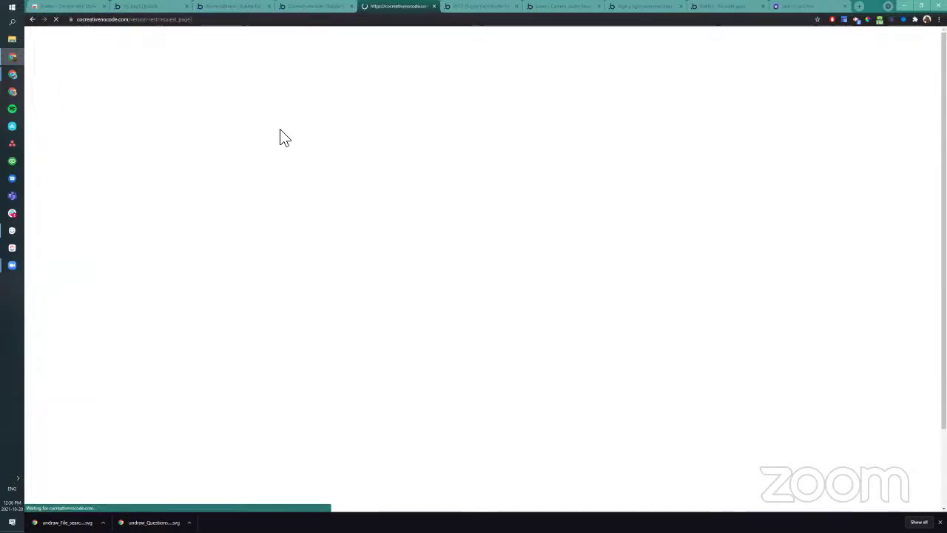
{"action": "left_click", "coordinate": [260, 20]}
{"action": "key", "text": "Return"}
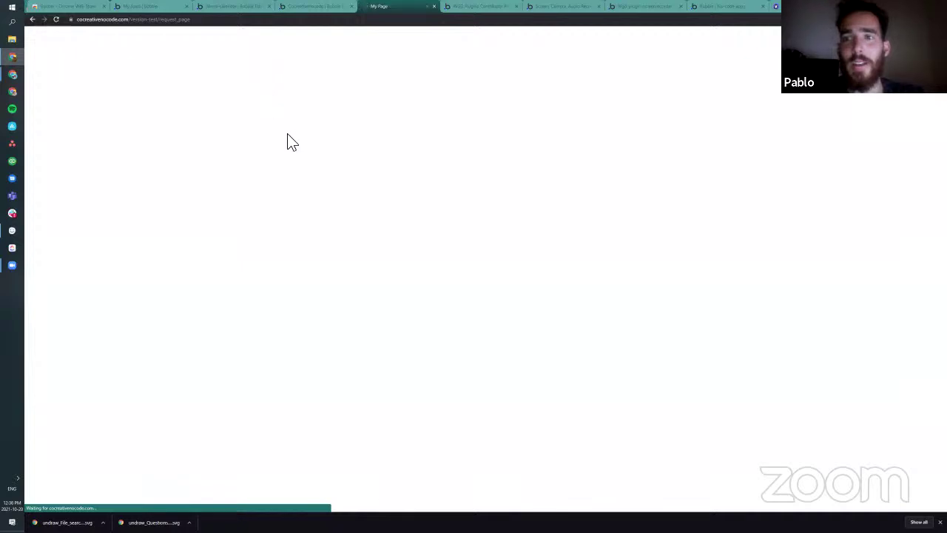
Step: Delete the Loading screen element between the Finish button and the video player
{"action": "left_click", "coordinate": [309, 7]}
{"action": "left_click", "coordinate": [533, 332]}
{"action": "left_click", "coordinate": [446, 131]}
Step: Reload the request_page preview and check how the page renders without the loading screen
{"action": "left_click", "coordinate": [386, 7]}
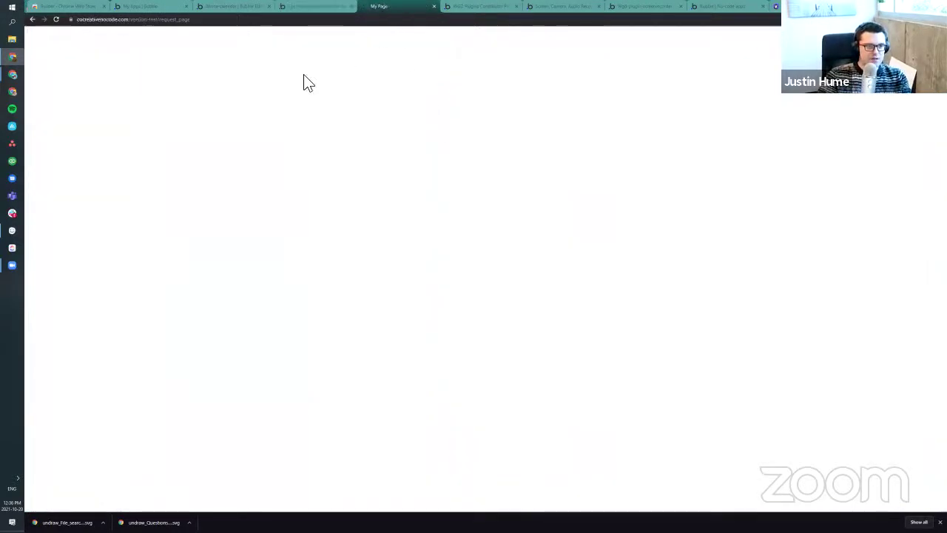
{"action": "left_click", "coordinate": [56, 20]}
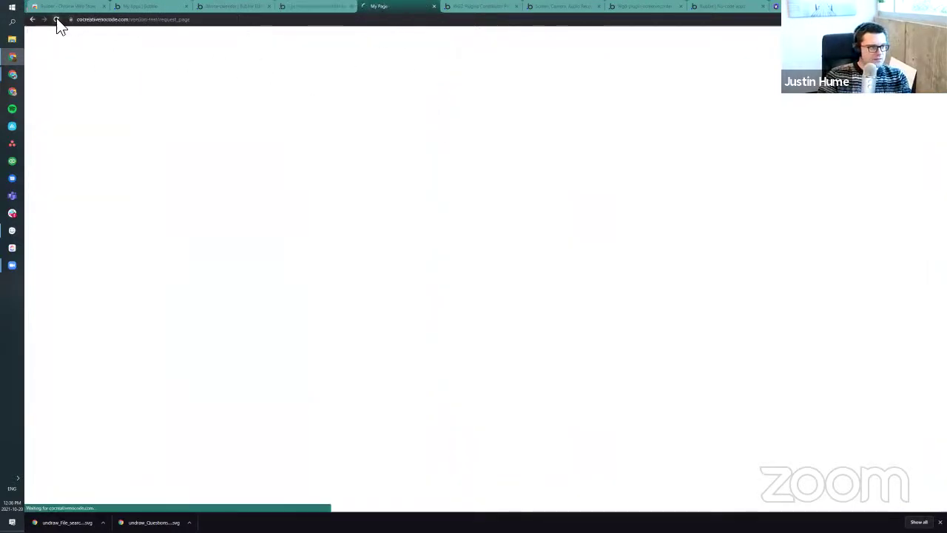
{"action": "right_click", "coordinate": [358, 147]}
{"action": "left_click", "coordinate": [245, 245]}
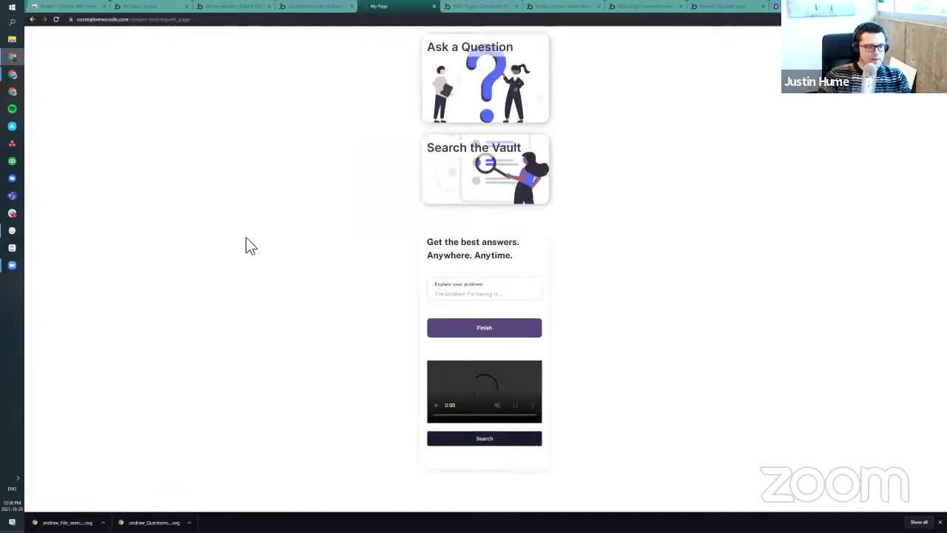
Step: Place a new Loading screen element about 41 by 22 below the Search button
{"action": "left_click", "coordinate": [346, 6]}
{"action": "scroll", "coordinate": [84, 328], "scroll_direction": "down", "scroll_amount": 5}
{"action": "scroll", "coordinate": [88, 237], "scroll_direction": "up", "scroll_amount": 5}
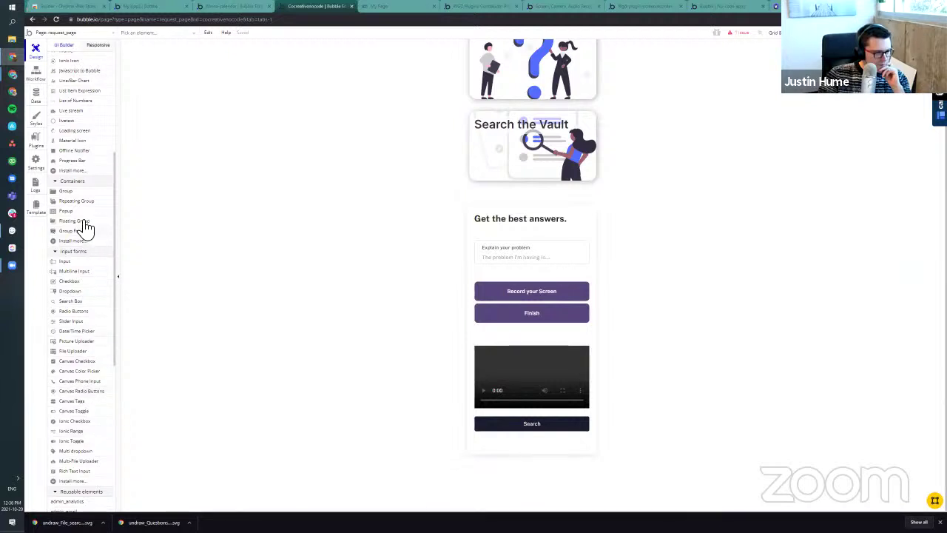
{"action": "scroll", "coordinate": [83, 250], "scroll_direction": "up", "scroll_amount": 1}
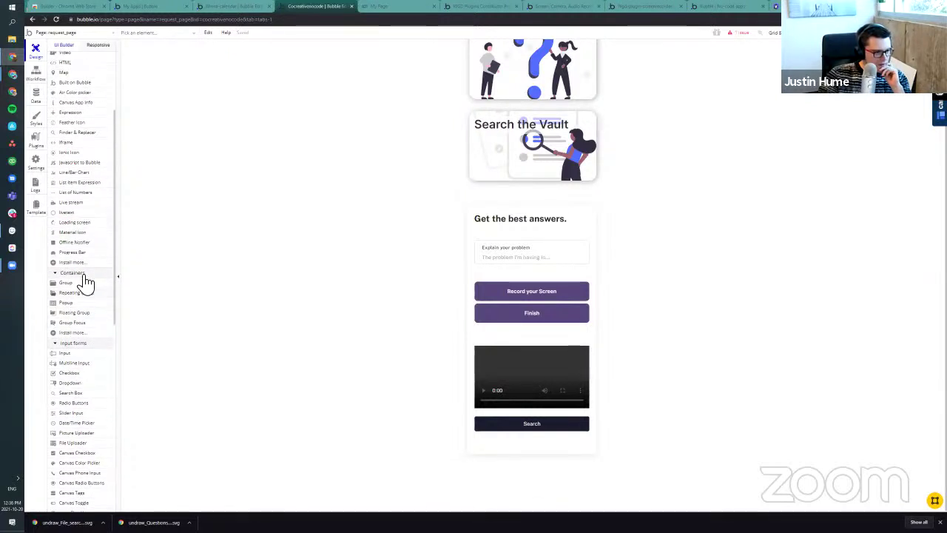
{"action": "mouse_move", "coordinate": [87, 250]}
{"action": "left_mouse_down"}
{"action": "mouse_move", "coordinate": [501, 476]}
{"action": "mouse_move", "coordinate": [513, 469]}
{"action": "mouse_move", "coordinate": [91, 306]}
{"action": "mouse_move", "coordinate": [83, 253]}
{"action": "left_mouse_up"}
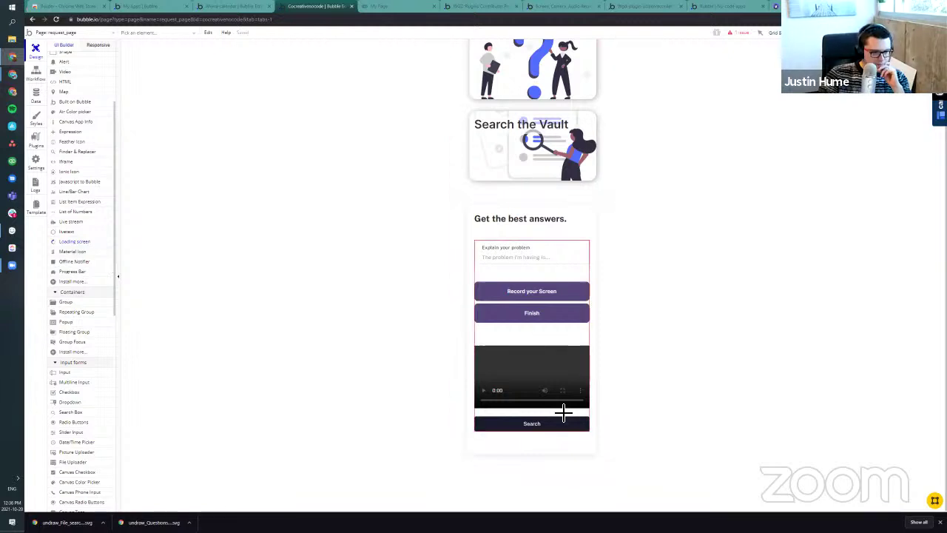
{"action": "left_click_drag", "start_coordinate": [509, 439], "coordinate": [534, 452]}
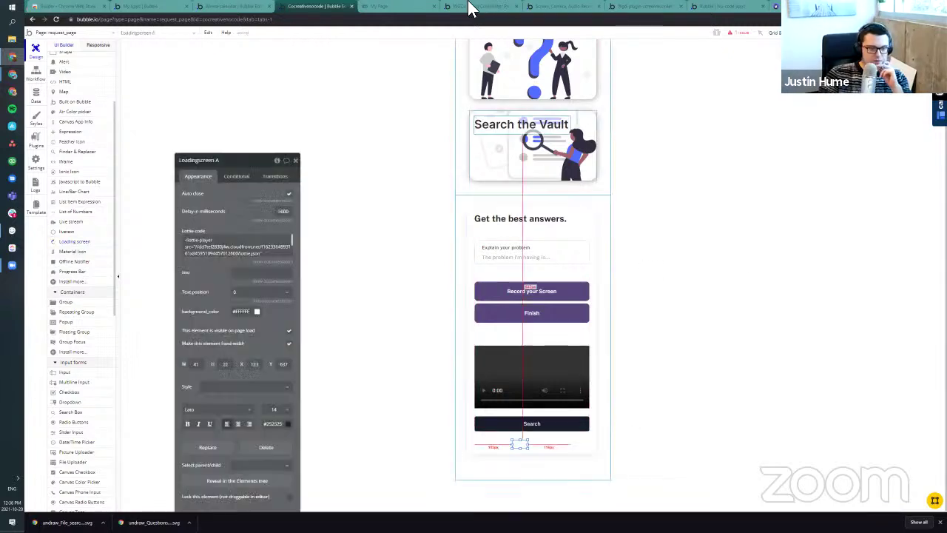
Step: Check the page preview and set the new loading screen's text to "Loading"
{"action": "left_click", "coordinate": [401, 7]}
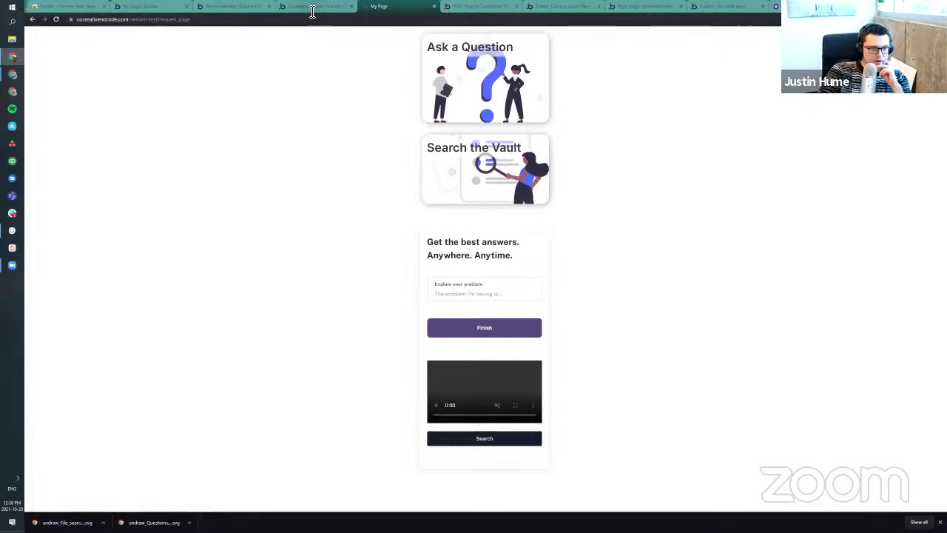
{"action": "left_click", "coordinate": [311, 7]}
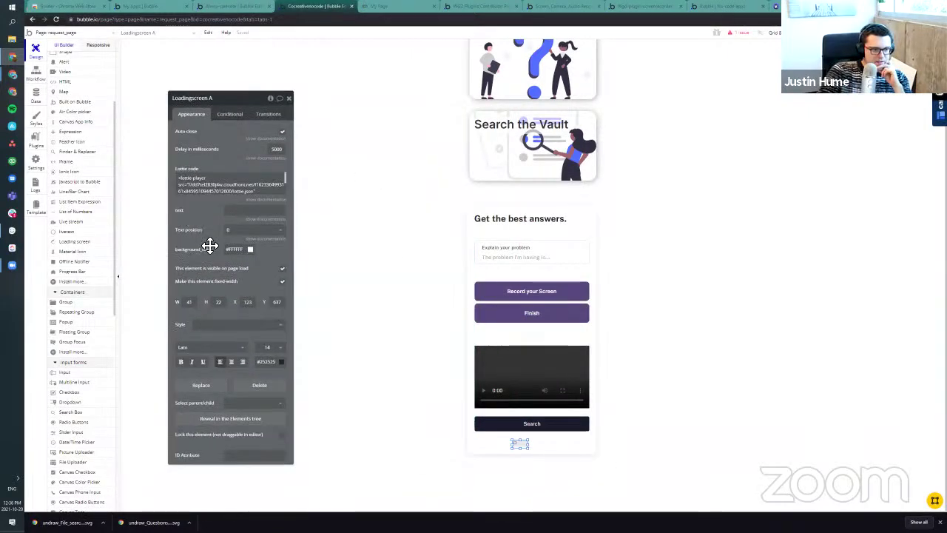
{"action": "left_click", "coordinate": [236, 216]}
{"action": "type", "text": "Loading"}
{"action": "left_click", "coordinate": [187, 220]}
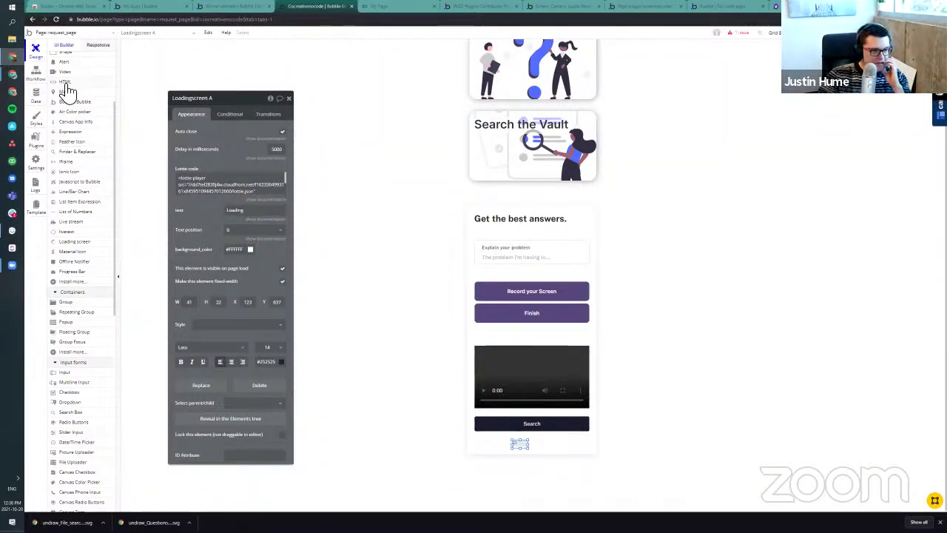
Step: Look through the element actions available for the Livestream A Upload Video workflow to find one for the loading screen
{"action": "left_click", "coordinate": [41, 74]}
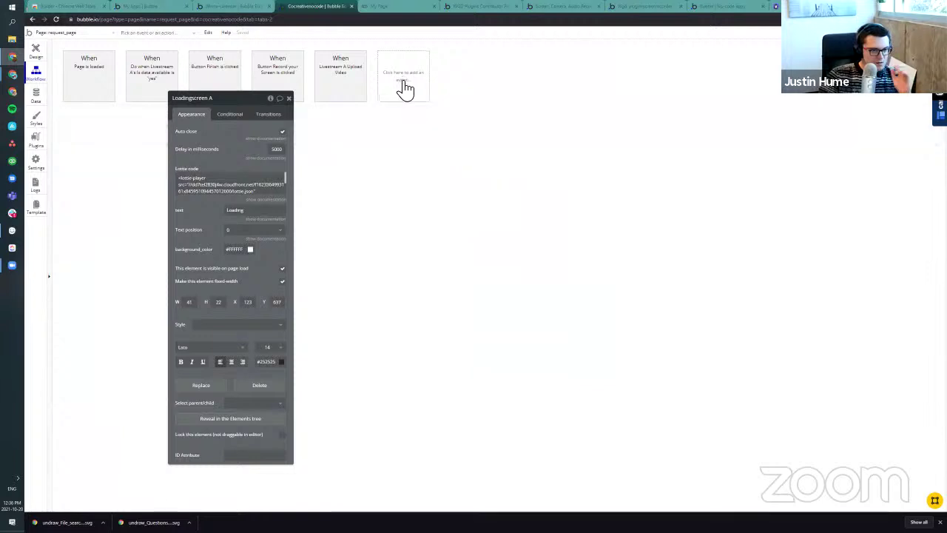
{"action": "left_click", "coordinate": [402, 83]}
{"action": "mouse_move", "coordinate": [396, 154]}
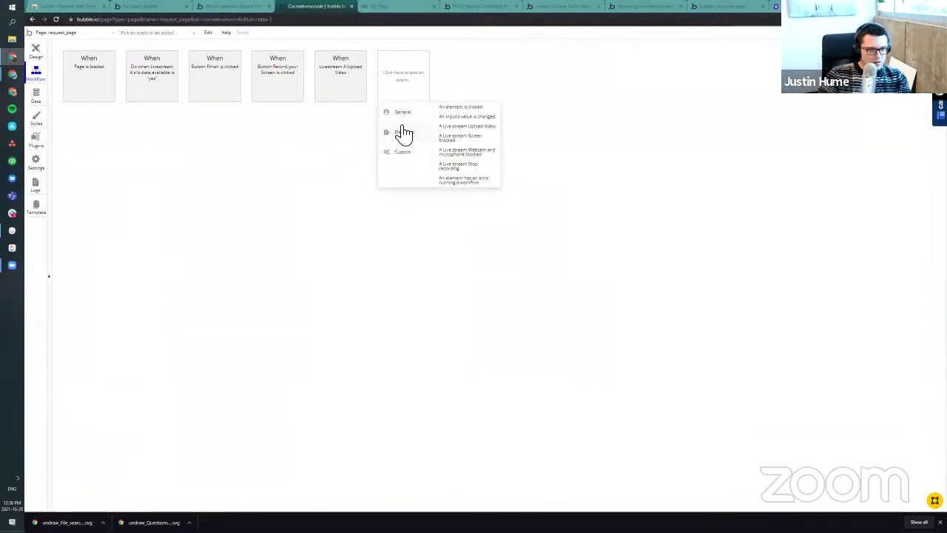
{"action": "left_click", "coordinate": [318, 84]}
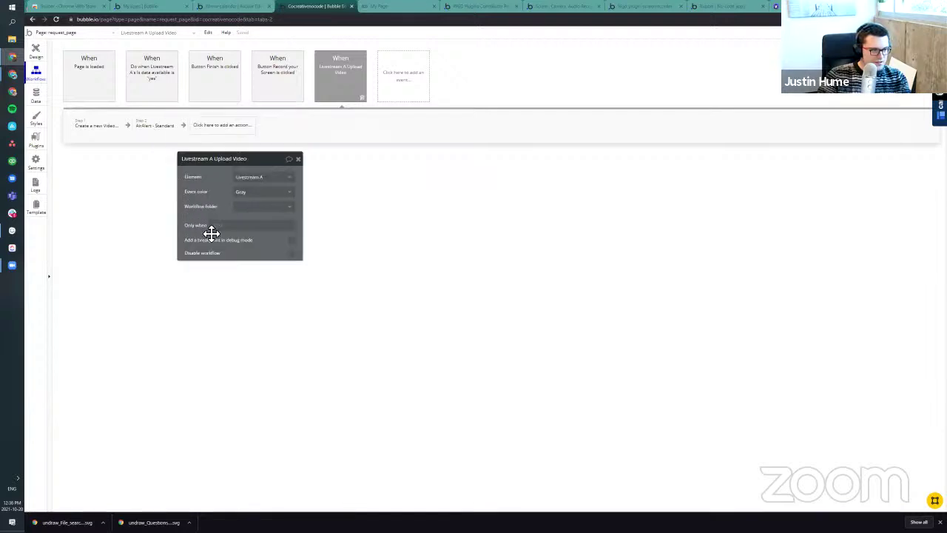
{"action": "left_click", "coordinate": [229, 126]}
{"action": "mouse_move", "coordinate": [232, 237]}
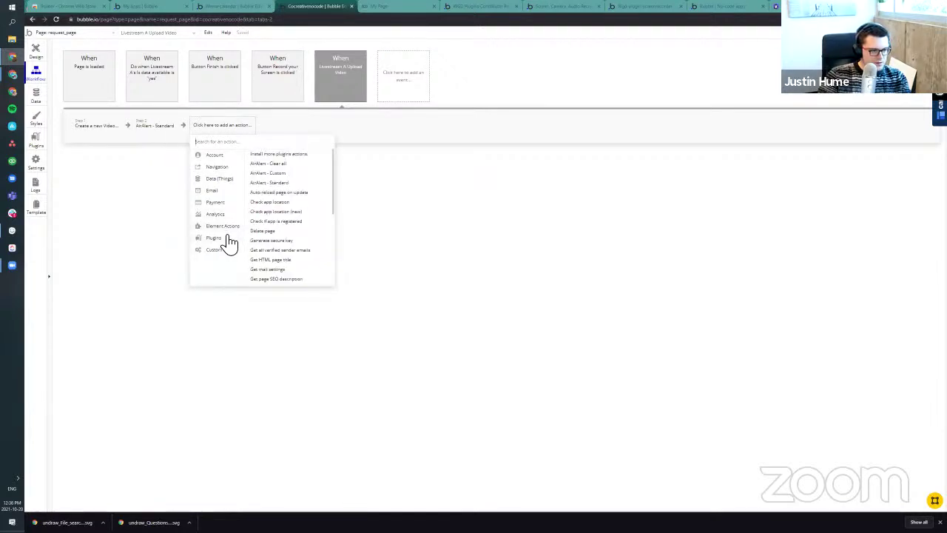
{"action": "scroll", "coordinate": [283, 258], "scroll_direction": "down", "scroll_amount": 5}
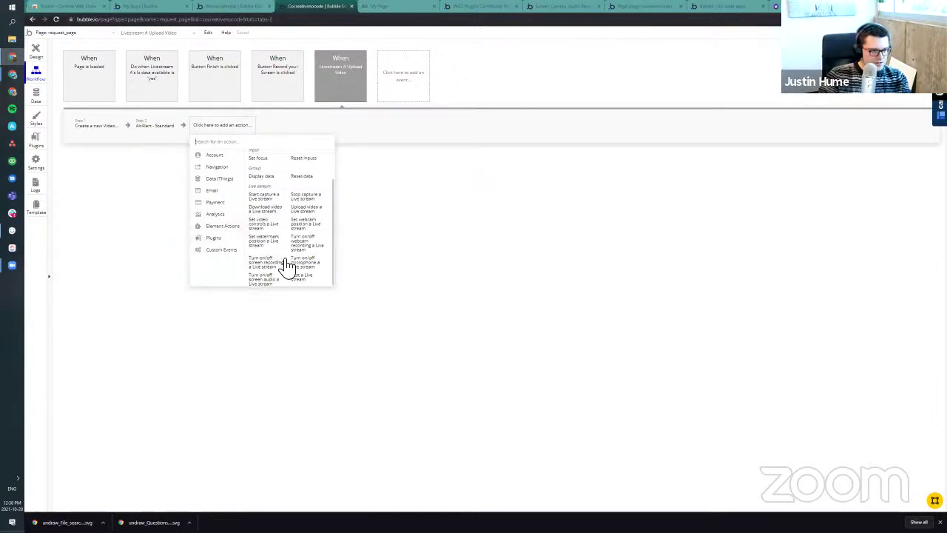
{"action": "left_click", "coordinate": [446, 196]}
{"action": "left_click", "coordinate": [35, 51]}
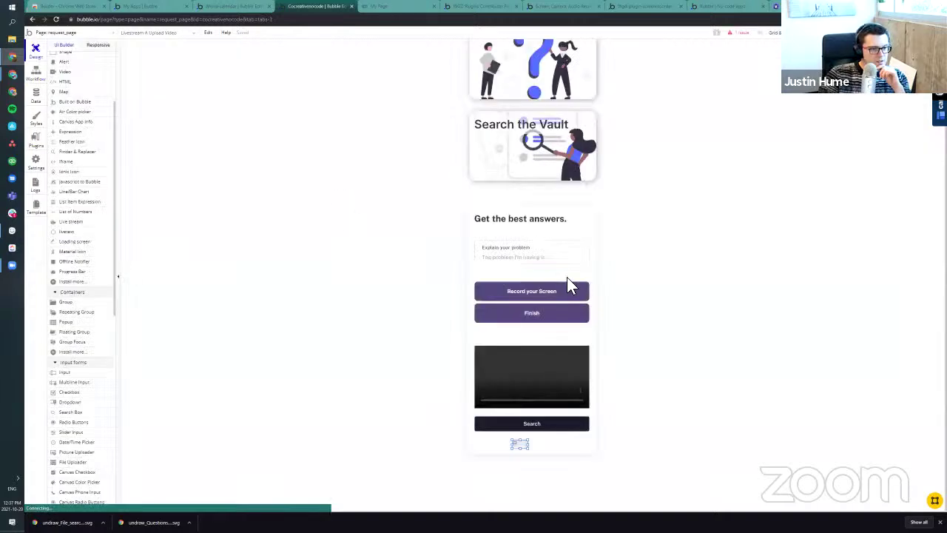
Step: Try the loading screen with its visibility on page load turned off, and remove the element from the page
{"action": "double_click", "coordinate": [526, 445]}
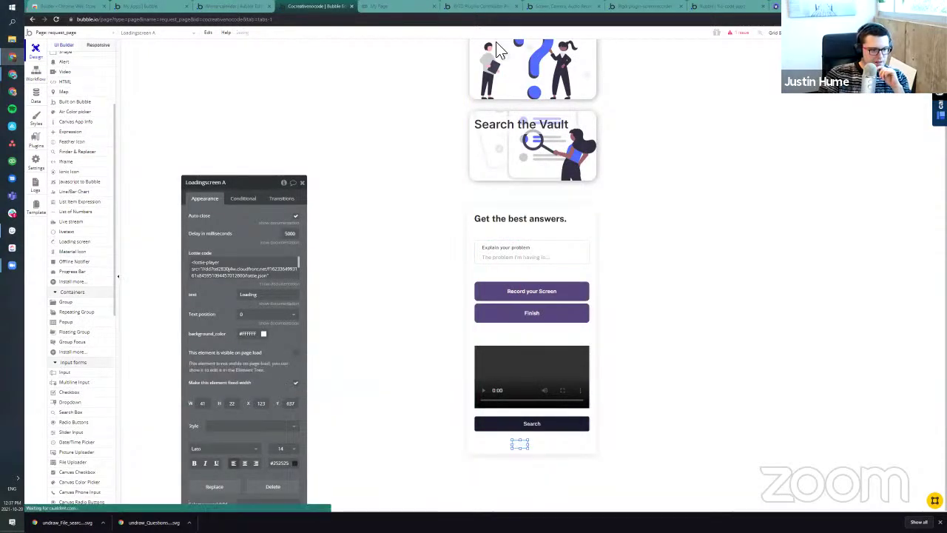
{"action": "left_click", "coordinate": [384, 8]}
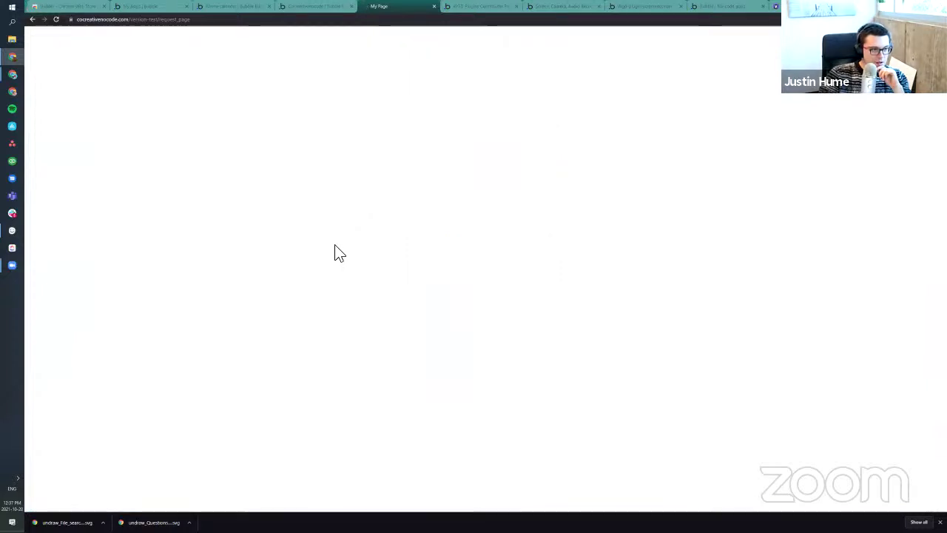
{"action": "left_click", "coordinate": [310, 7]}
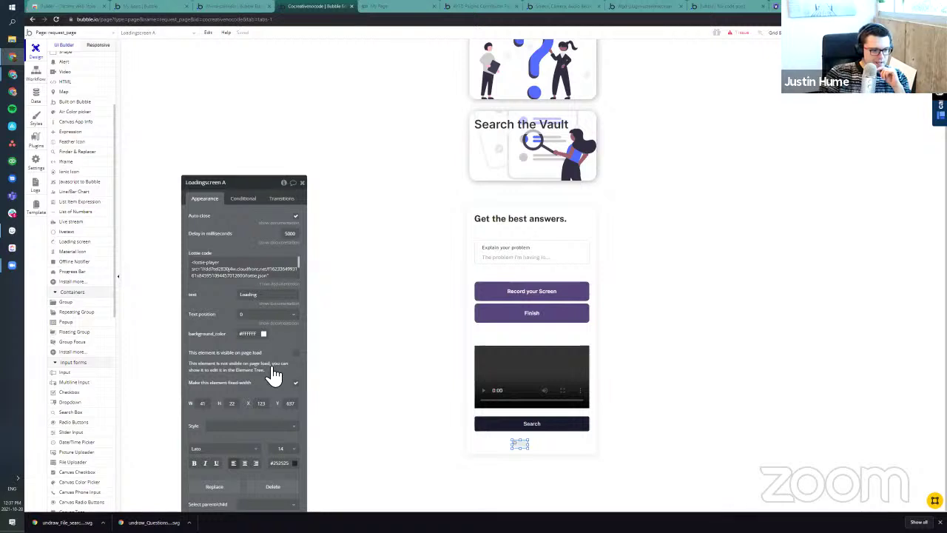
{"action": "left_click_drag", "start_coordinate": [226, 312], "coordinate": [225, 253]}
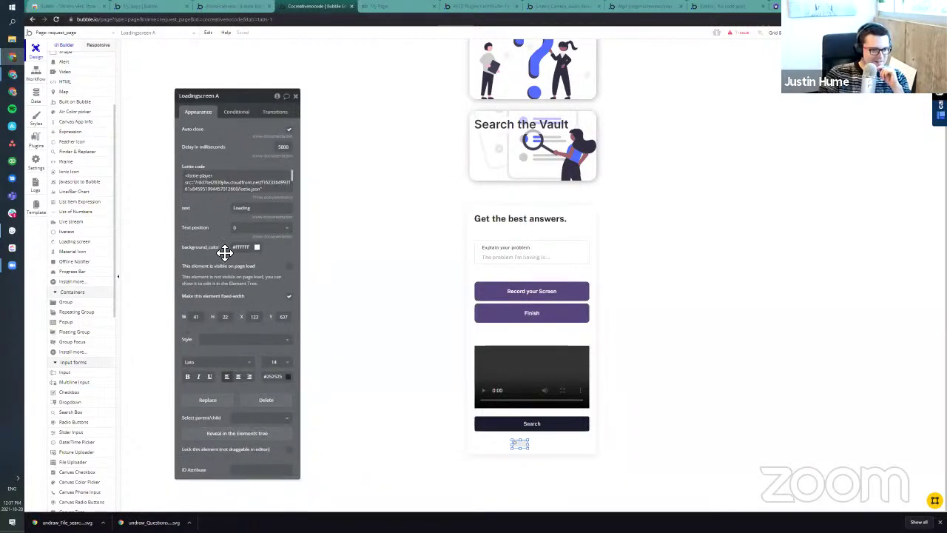
{"action": "left_click", "coordinate": [290, 269]}
{"action": "left_click", "coordinate": [290, 269]}
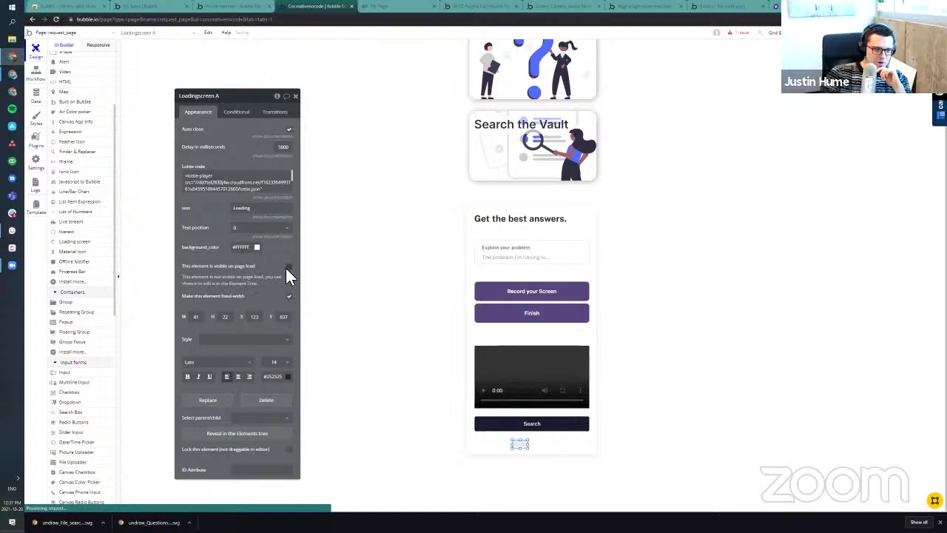
{"action": "left_click", "coordinate": [290, 270]}
{"action": "left_click", "coordinate": [290, 268]}
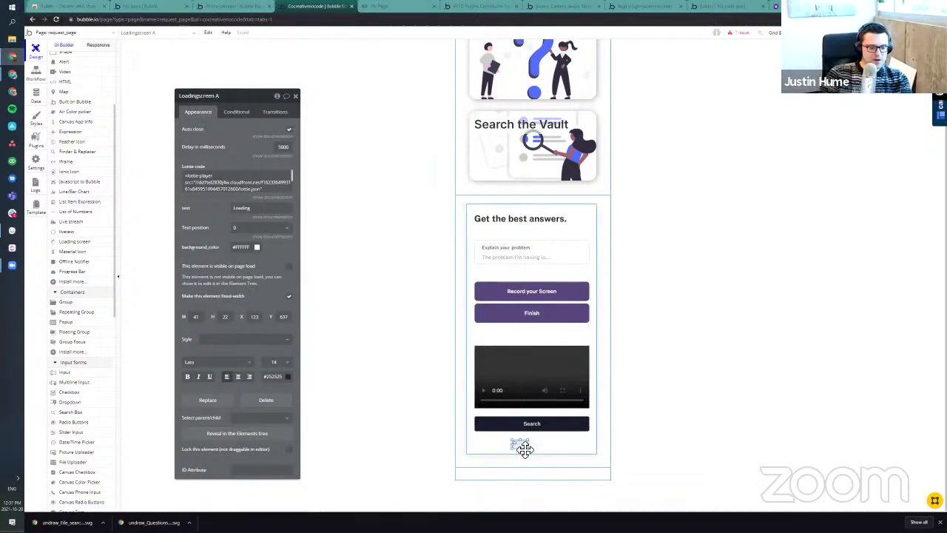
Step: Review the Finish button's workflow actions, including the capture stop and the AirAlert step
{"action": "left_click", "coordinate": [532, 314]}
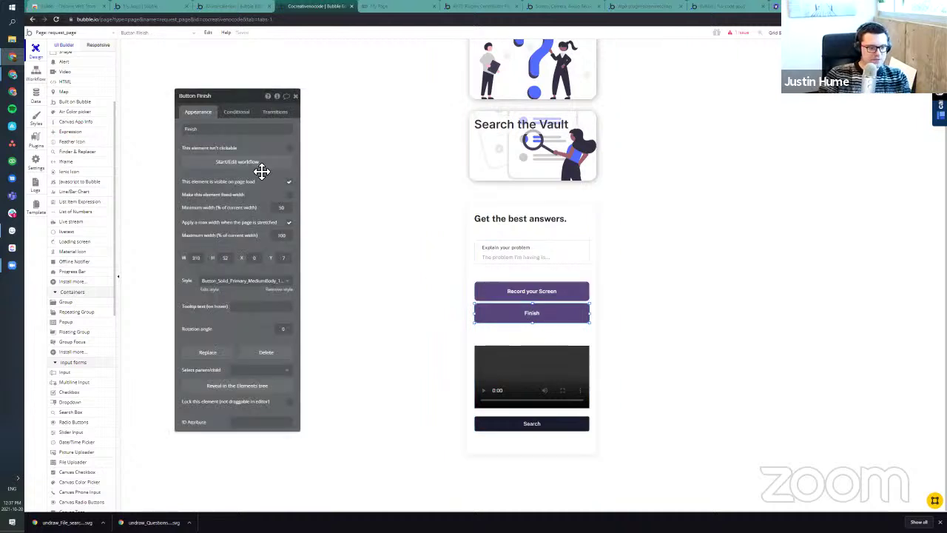
{"action": "left_click", "coordinate": [244, 161]}
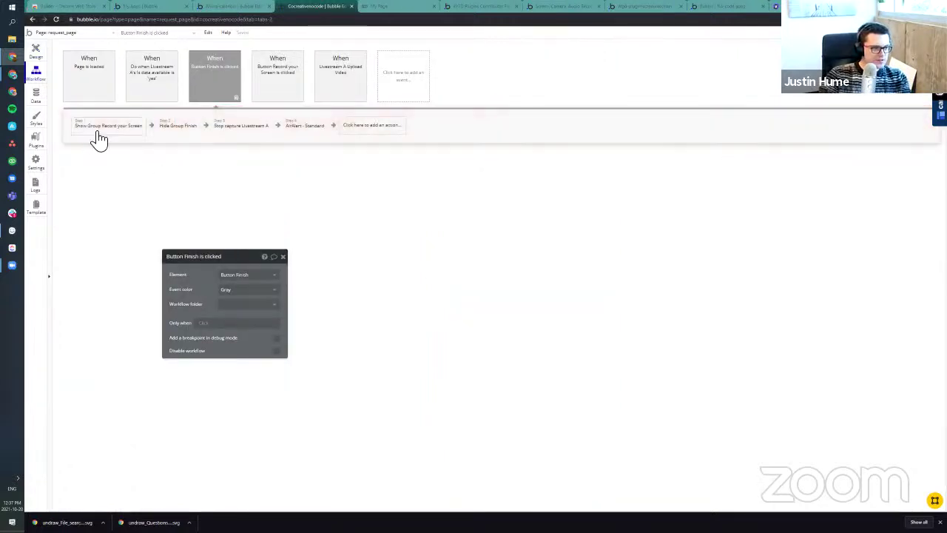
{"action": "left_click", "coordinate": [140, 125]}
{"action": "left_click", "coordinate": [243, 132]}
{"action": "left_click", "coordinate": [306, 128]}
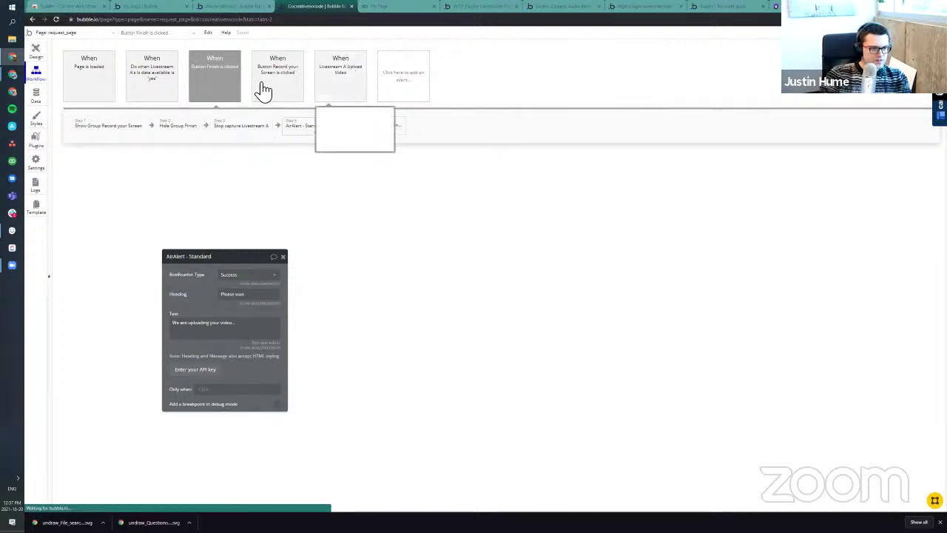
Step: Reload the request_page preview and enter sample text in the Explain your problem field
{"action": "left_click", "coordinate": [399, 6]}
{"action": "key", "text": "ctrl+l"}
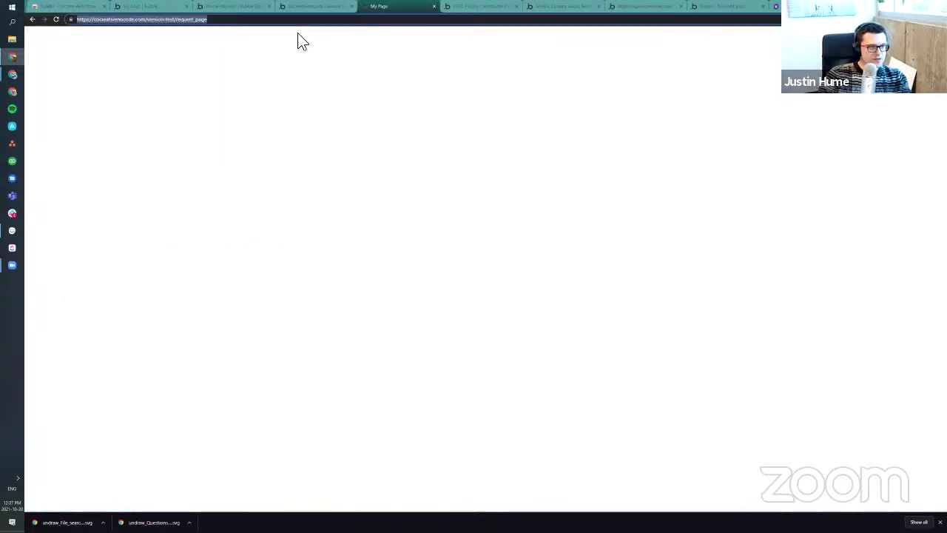
{"action": "key", "text": "Return"}
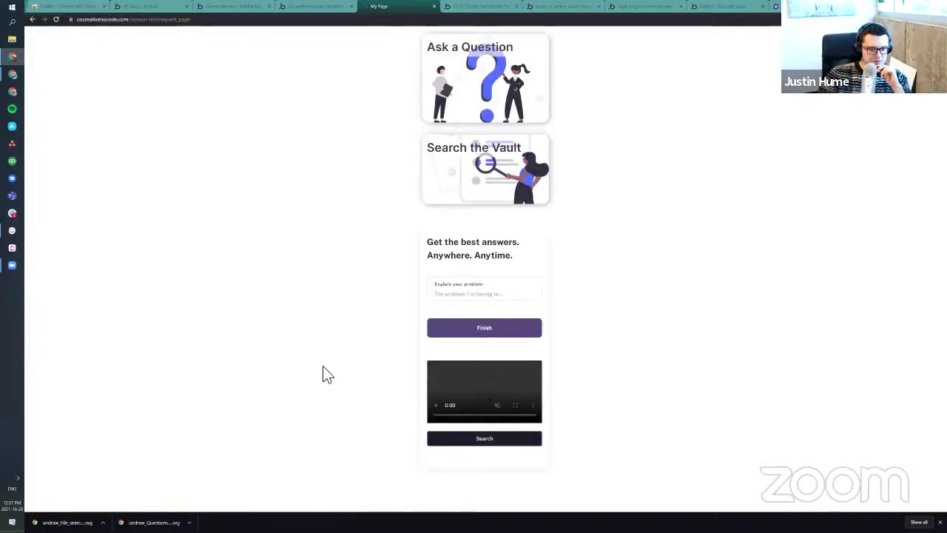
{"action": "left_click", "coordinate": [460, 296]}
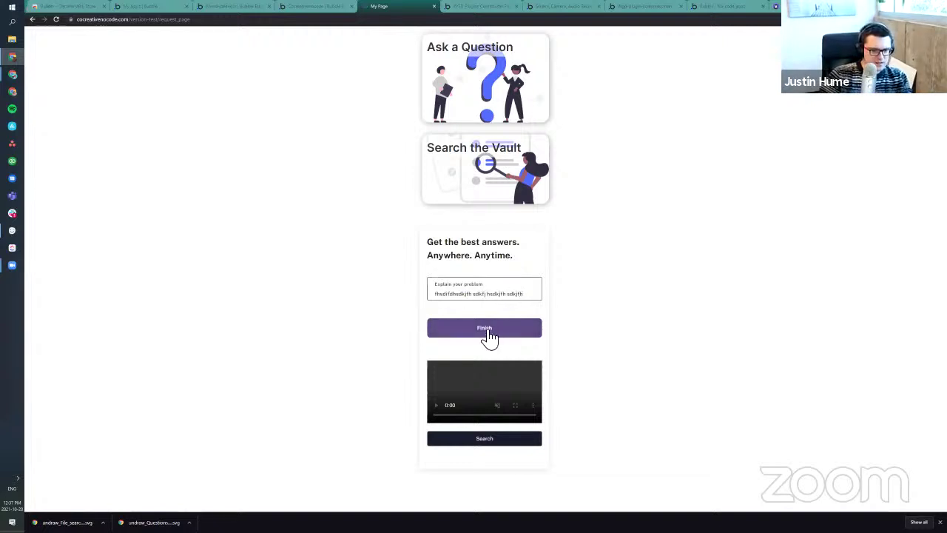
Step: Make the Record your Screen group visible on page load and the Finish group hidden on page load
{"action": "left_click", "coordinate": [307, 7]}
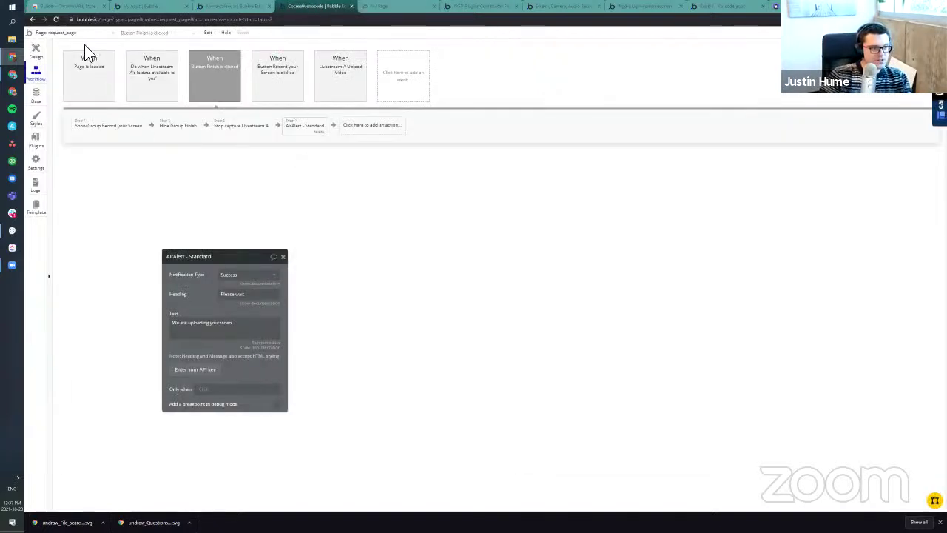
{"action": "left_click", "coordinate": [43, 55]}
{"action": "left_click", "coordinate": [500, 311]}
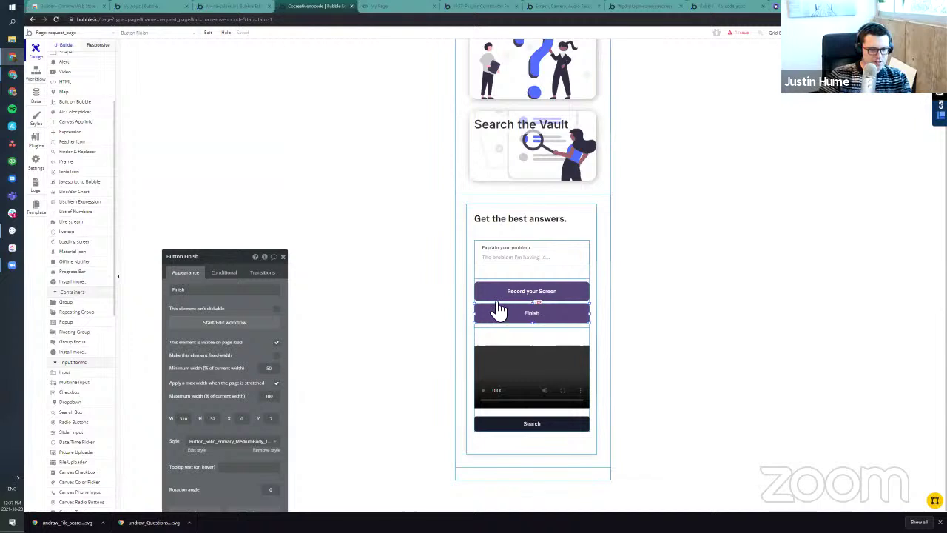
{"action": "left_click", "coordinate": [501, 298]}
{"action": "right_click", "coordinate": [501, 298]}
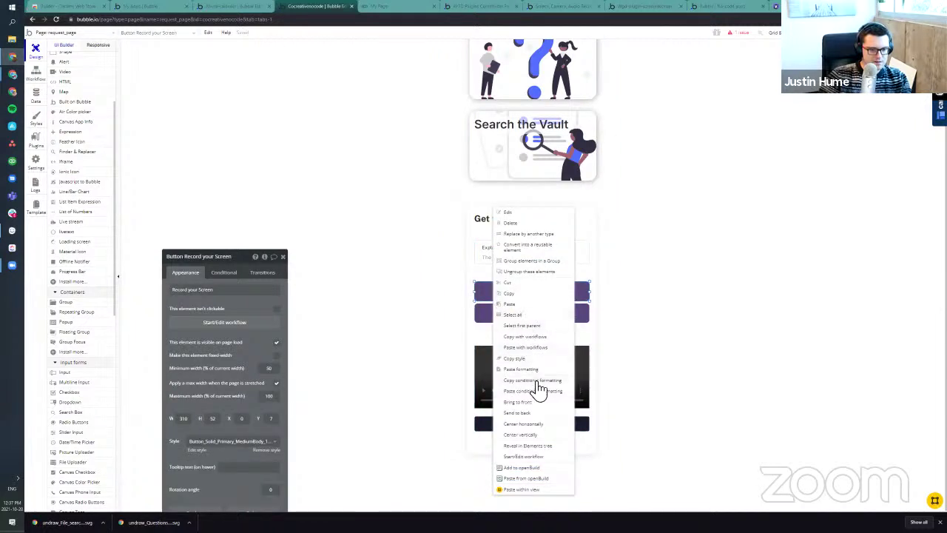
{"action": "left_click", "coordinate": [531, 326]}
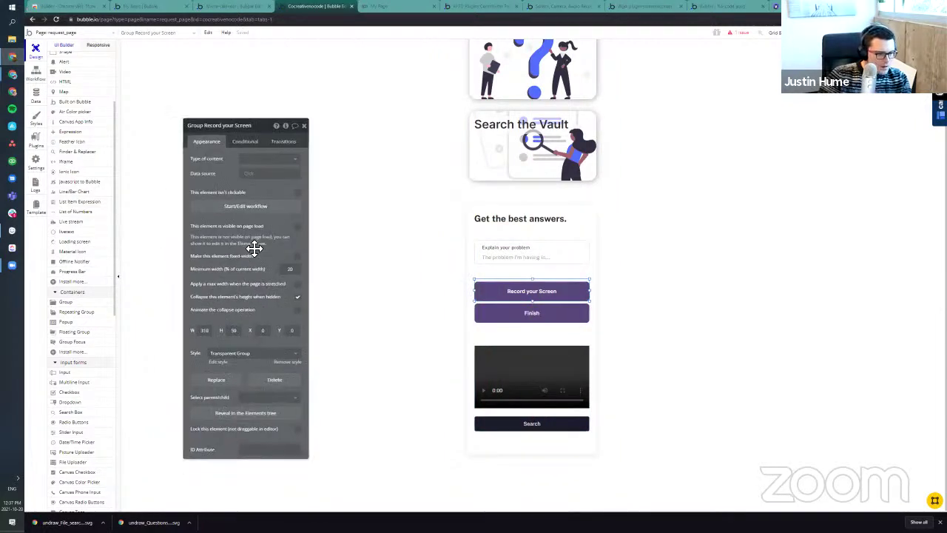
{"action": "left_click", "coordinate": [299, 190]}
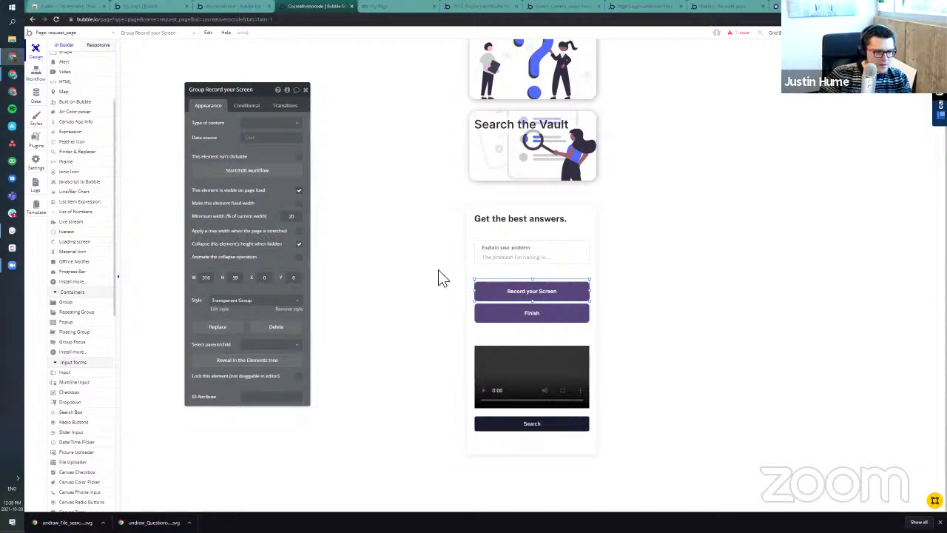
{"action": "left_click", "coordinate": [522, 310]}
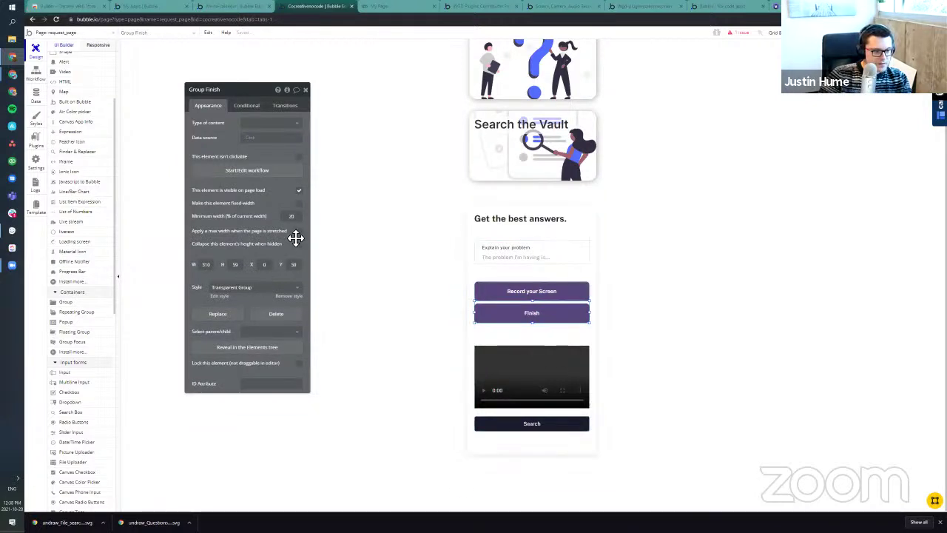
{"action": "left_click", "coordinate": [300, 191]}
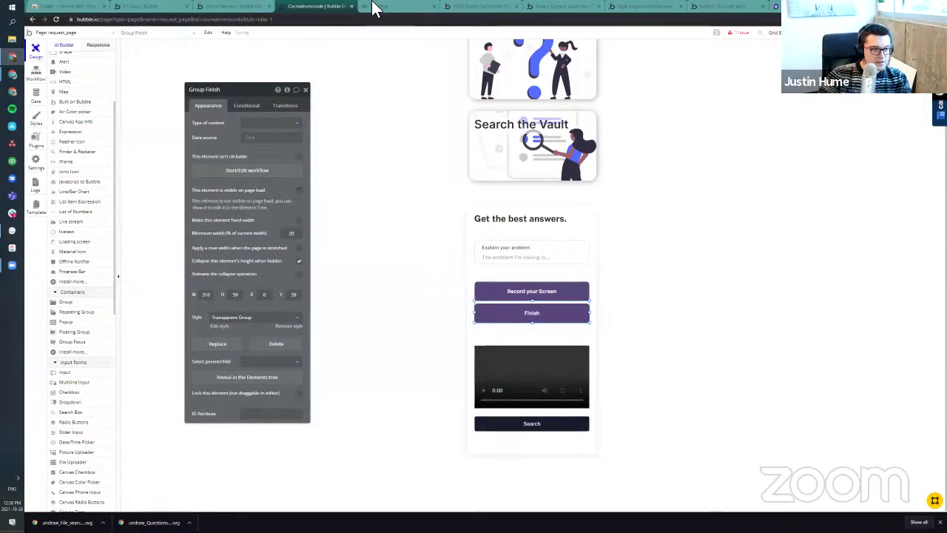
Step: Test the page preview by starting a screen recording, sharing the screen and finishing the recording
{"action": "left_click", "coordinate": [370, 6]}
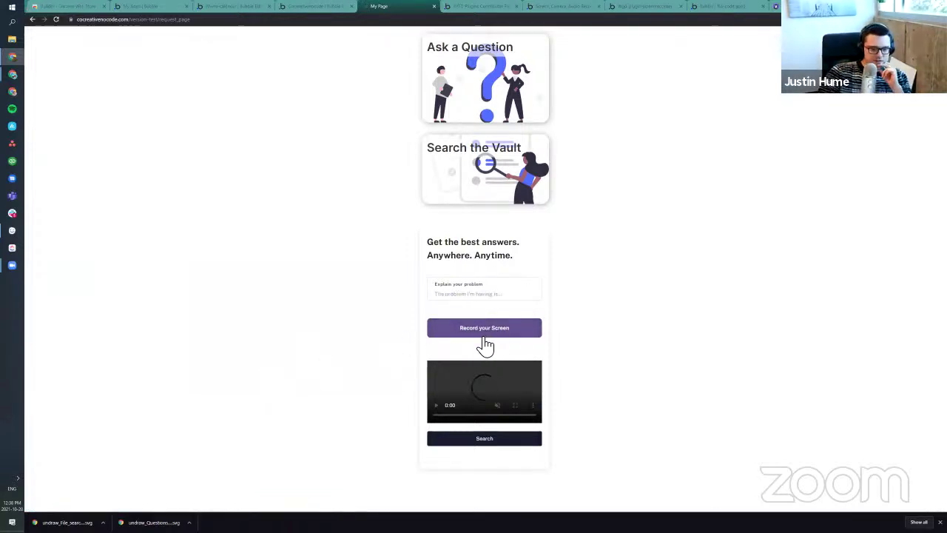
{"action": "left_click", "coordinate": [495, 338]}
{"action": "left_click", "coordinate": [442, 118]}
{"action": "left_click", "coordinate": [552, 245]}
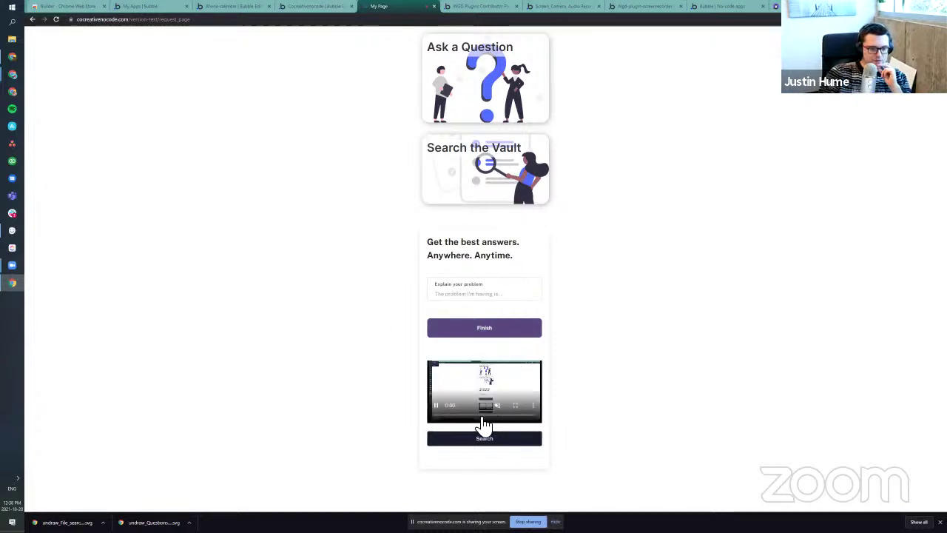
{"action": "left_click", "coordinate": [492, 338]}
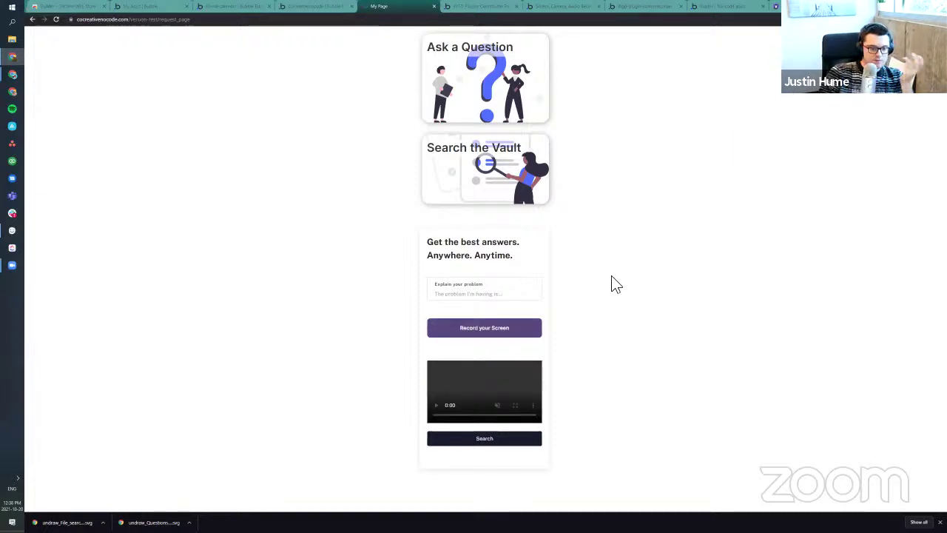
Step: Inspect the property settings of the livestream video player below the Finish button
{"action": "left_click", "coordinate": [330, 6]}
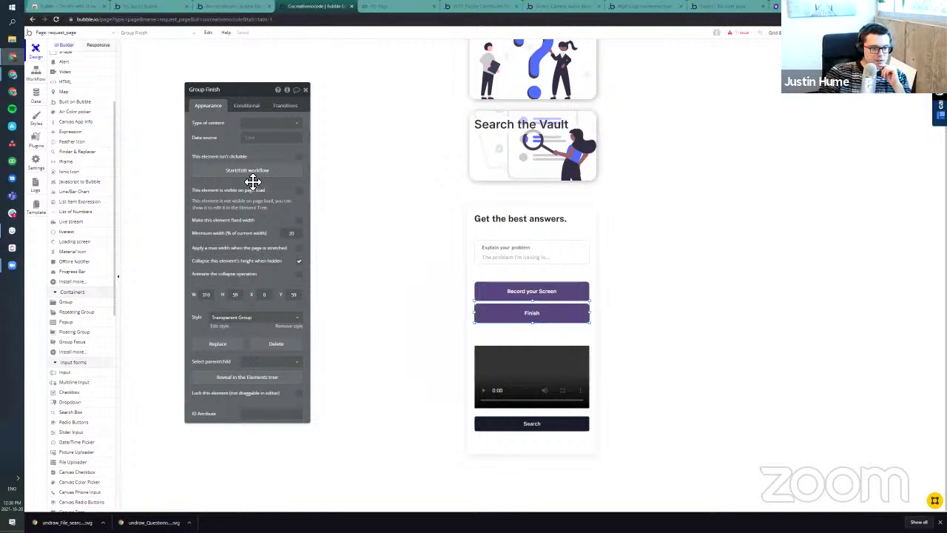
{"action": "scroll", "coordinate": [512, 361], "scroll_direction": "down", "scroll_amount": 1}
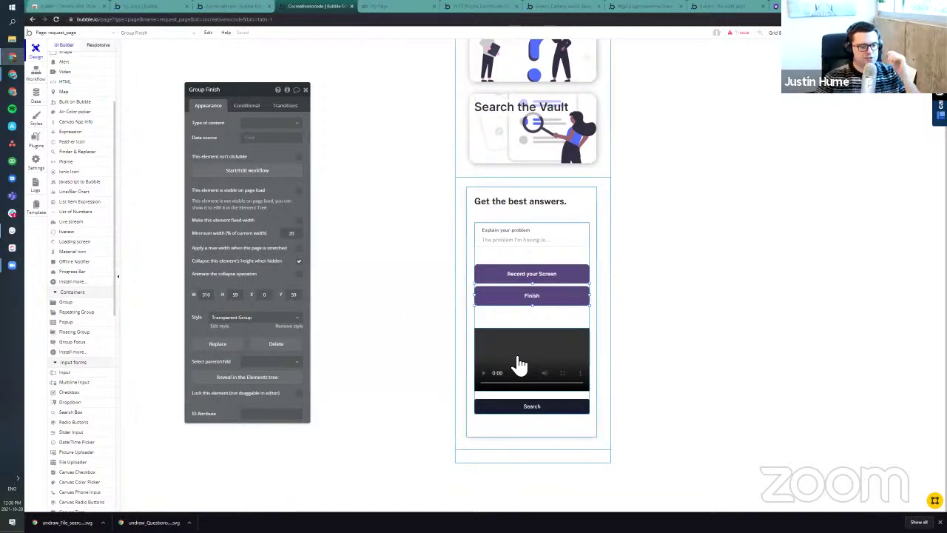
{"action": "left_click", "coordinate": [517, 361]}
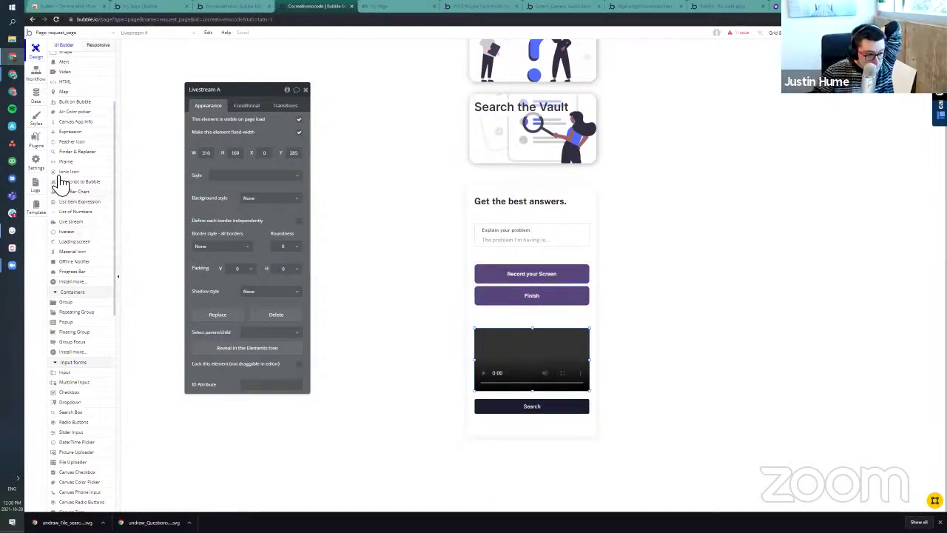
Step: Try a Video element about 123 by 41 between the Finish button and the livestream player, and check its video source options
{"action": "scroll", "coordinate": [93, 212], "scroll_direction": "up", "scroll_amount": 1}
{"action": "scroll", "coordinate": [92, 212], "scroll_direction": "up", "scroll_amount": 3}
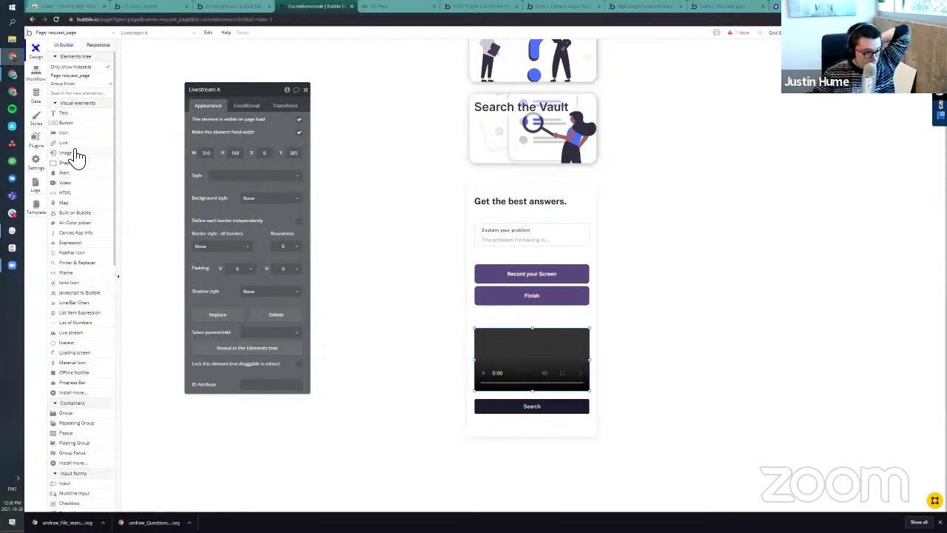
{"action": "left_click", "coordinate": [76, 183]}
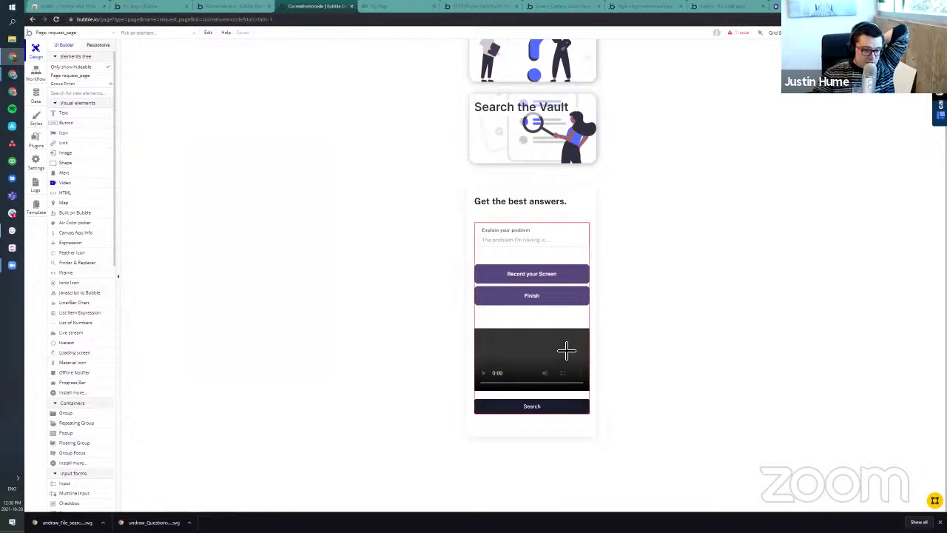
{"action": "left_click_drag", "start_coordinate": [481, 309], "coordinate": [527, 322]}
{"action": "left_click", "coordinate": [507, 319]}
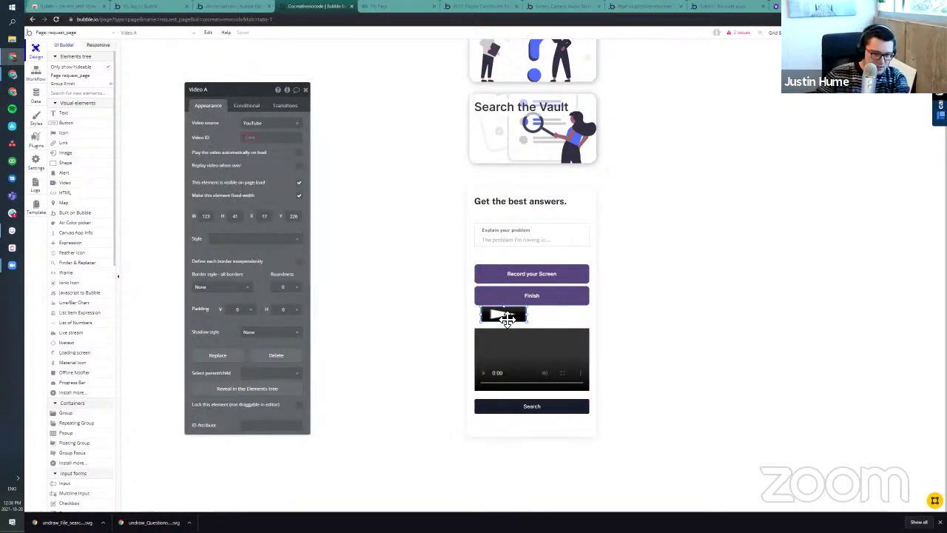
{"action": "left_click", "coordinate": [270, 125]}
{"action": "left_click", "coordinate": [266, 134]}
{"action": "key", "text": "Escape"}
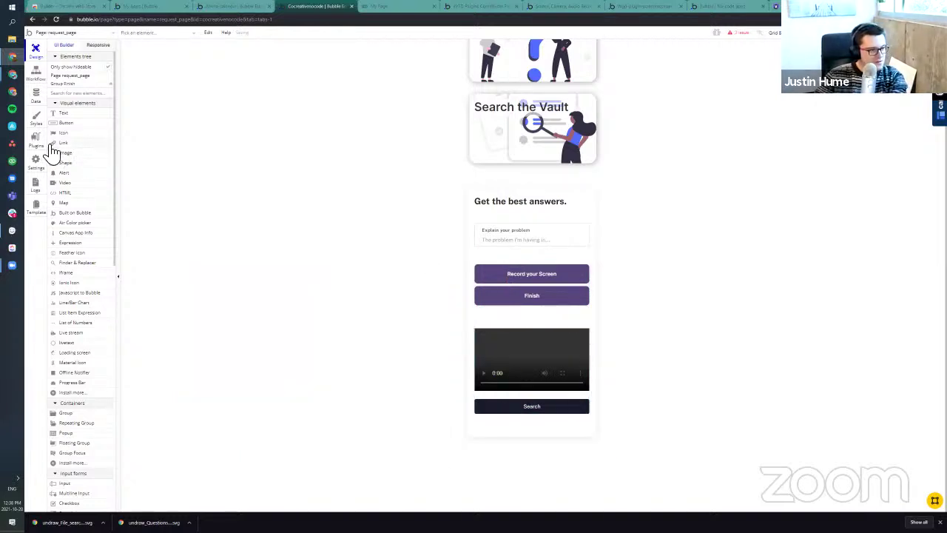
Step: Search the plugin catalogue for videojs, install the free Videojs video player plugin, and close the catalogue
{"action": "left_click", "coordinate": [39, 141]}
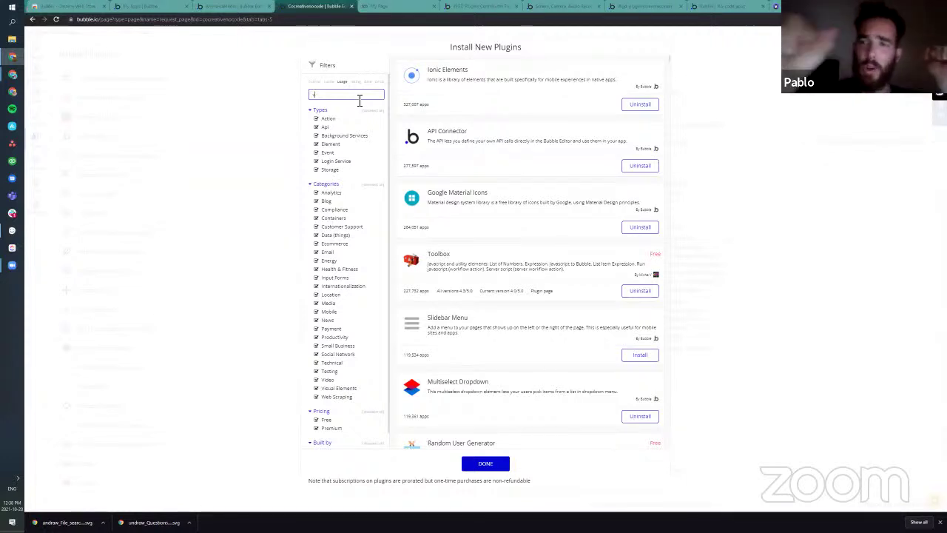
{"action": "type", "text": "videojs"}
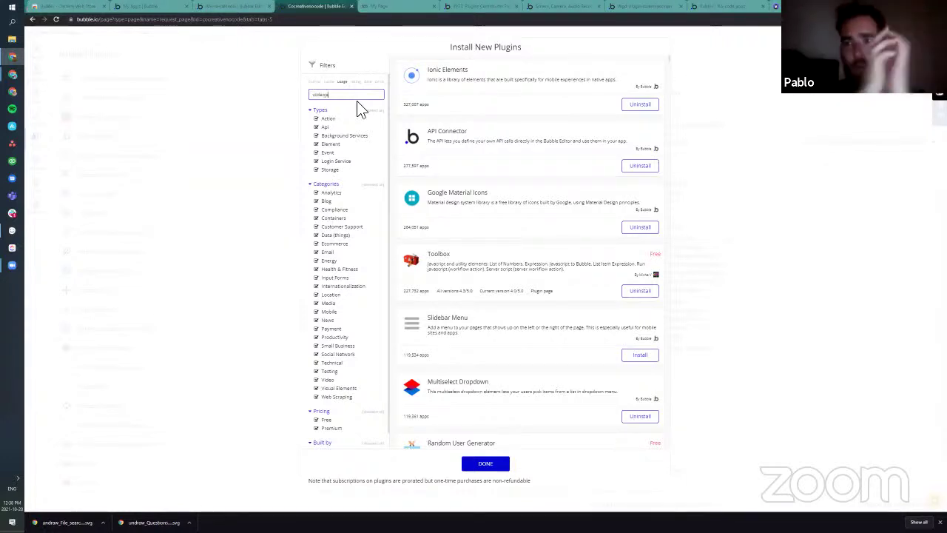
{"action": "type", "text": "v"}
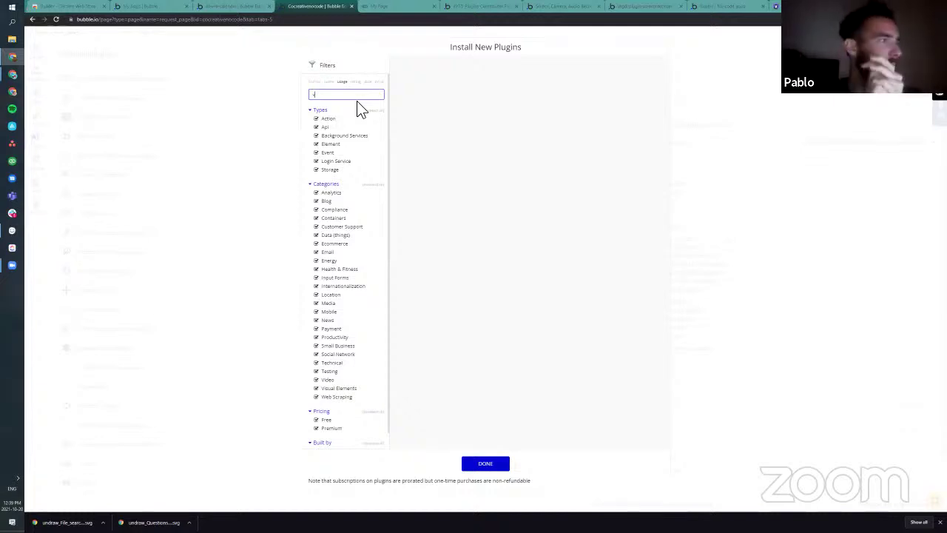
{"action": "type", "text": "ideojs"}
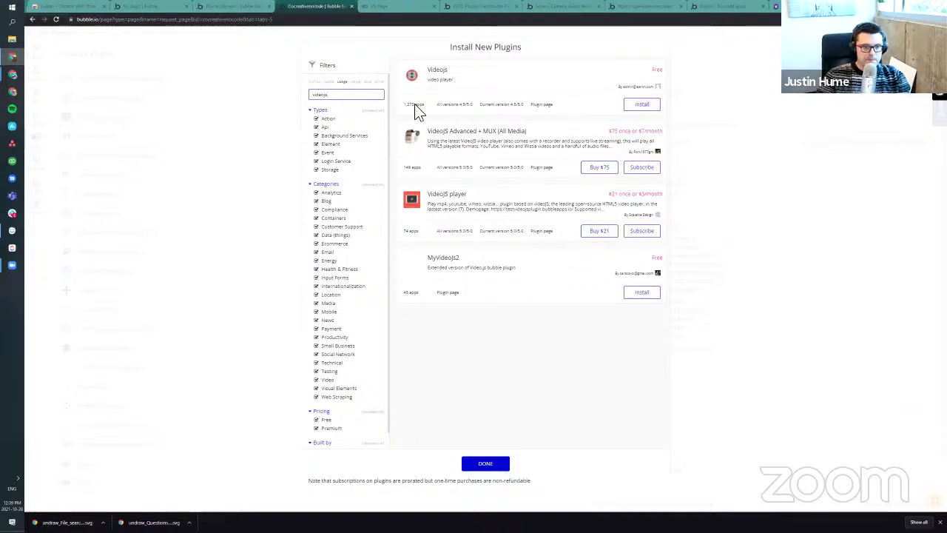
{"action": "left_click", "coordinate": [631, 109]}
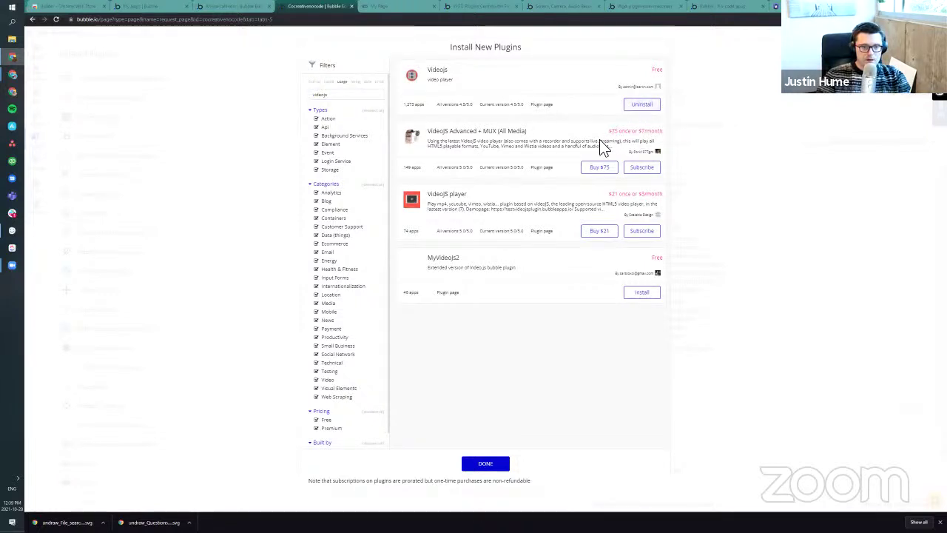
{"action": "left_click", "coordinate": [543, 104]}
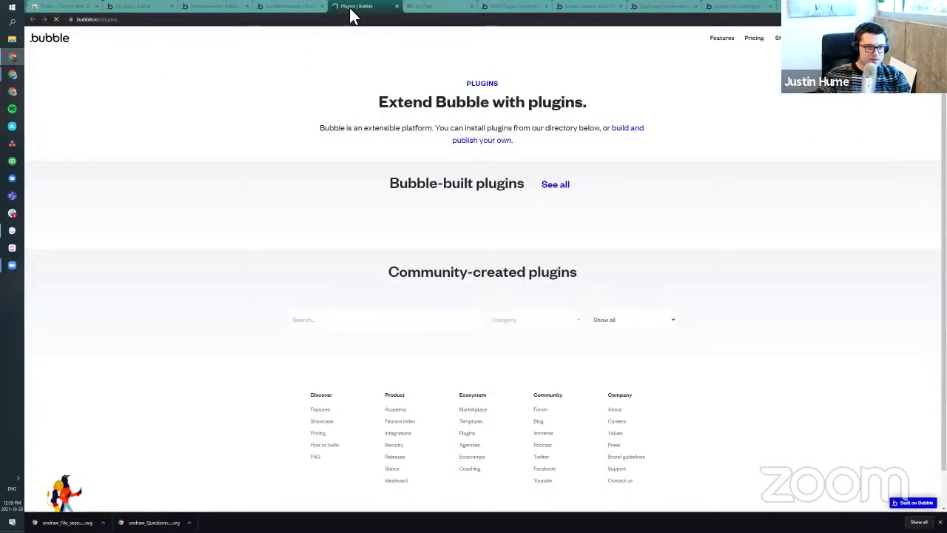
{"action": "key", "text": "ctrl+w"}
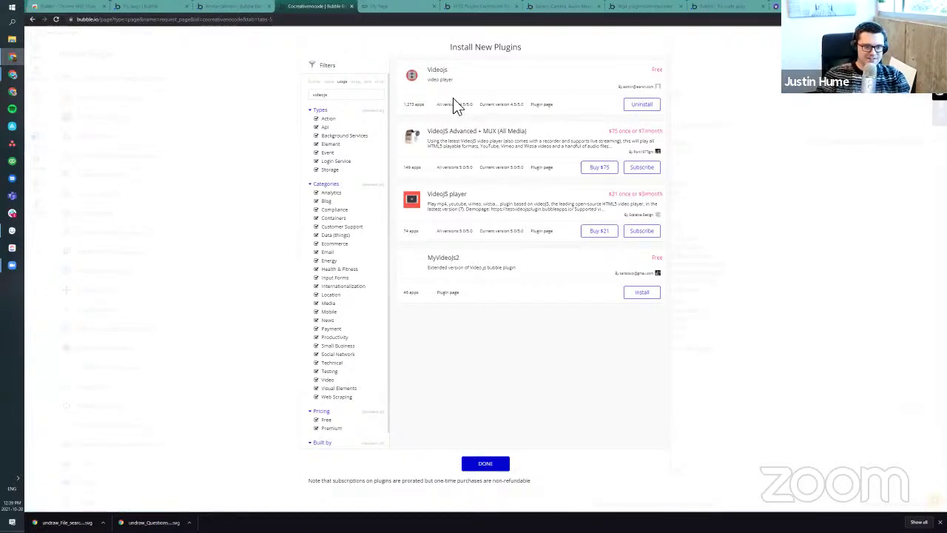
{"action": "left_click", "coordinate": [486, 465]}
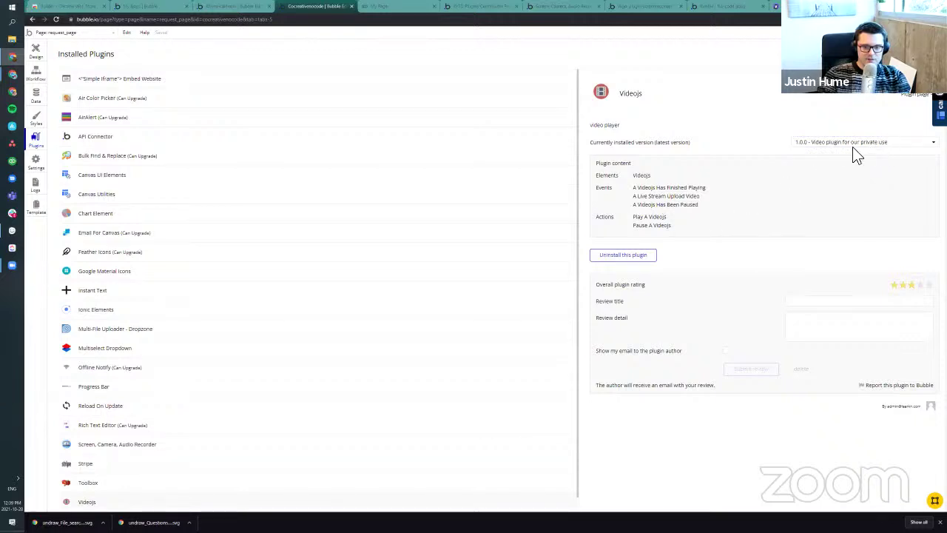
Step: Review the elements, events and actions that the Videojs plugin provides, and return to the page design
{"action": "left_click_drag", "start_coordinate": [595, 160], "coordinate": [642, 203]}
{"action": "left_click", "coordinate": [661, 232]}
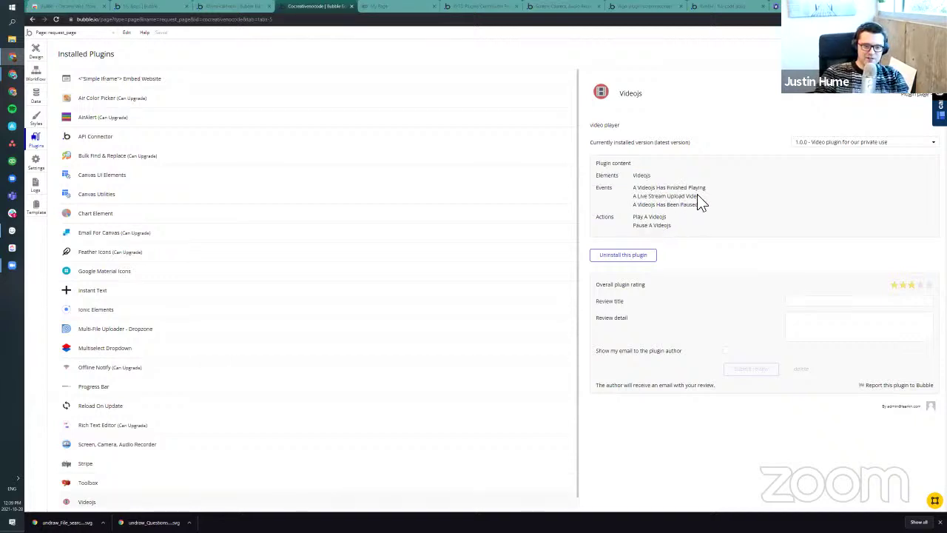
{"action": "left_click_drag", "start_coordinate": [594, 161], "coordinate": [710, 200]}
{"action": "left_click", "coordinate": [632, 196]}
{"action": "left_click", "coordinate": [634, 198]}
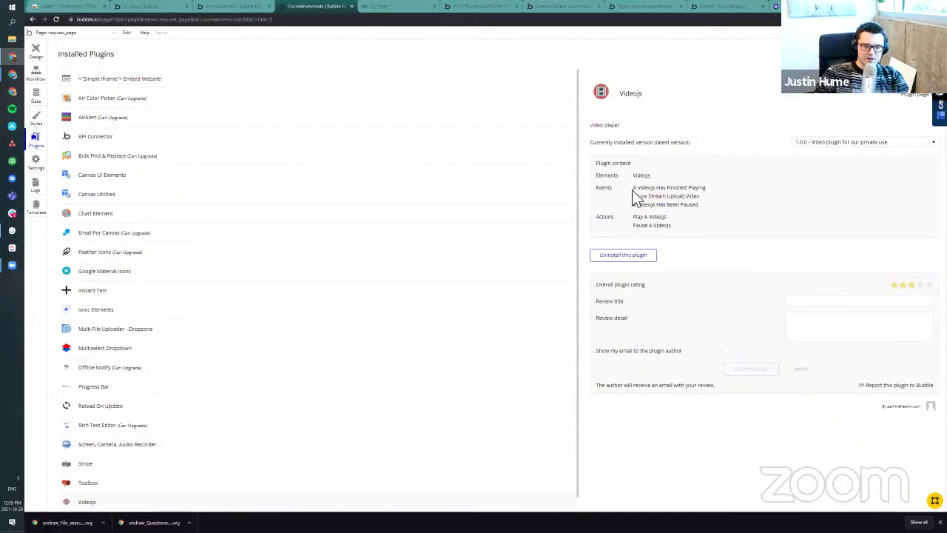
{"action": "left_click", "coordinate": [43, 56]}
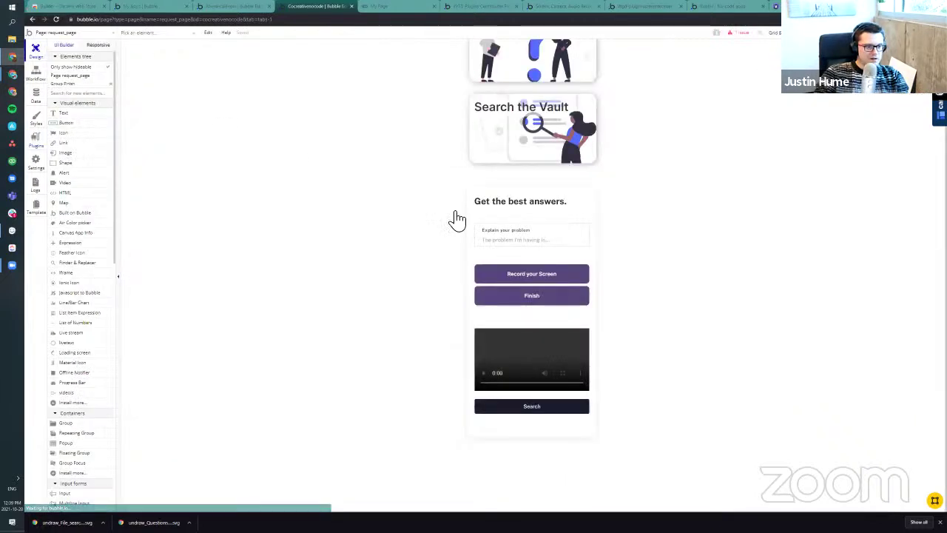
Step: Go back to the installed plugins, remove the Videojs plugin, and reopen the plugin catalogue
{"action": "left_click", "coordinate": [36, 160]}
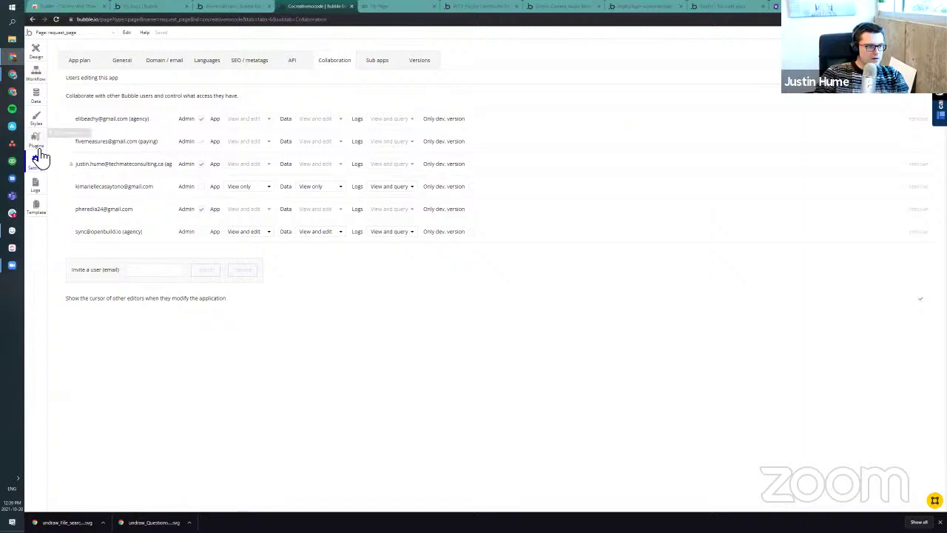
{"action": "left_click", "coordinate": [36, 145]}
{"action": "scroll", "coordinate": [382, 372], "scroll_direction": "down", "scroll_amount": 1}
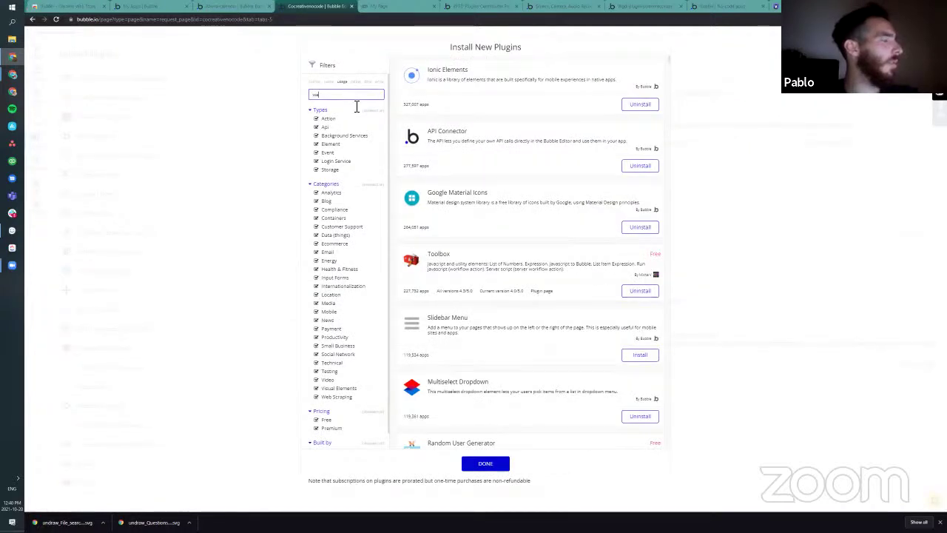
{"action": "type", "text": "bm"}
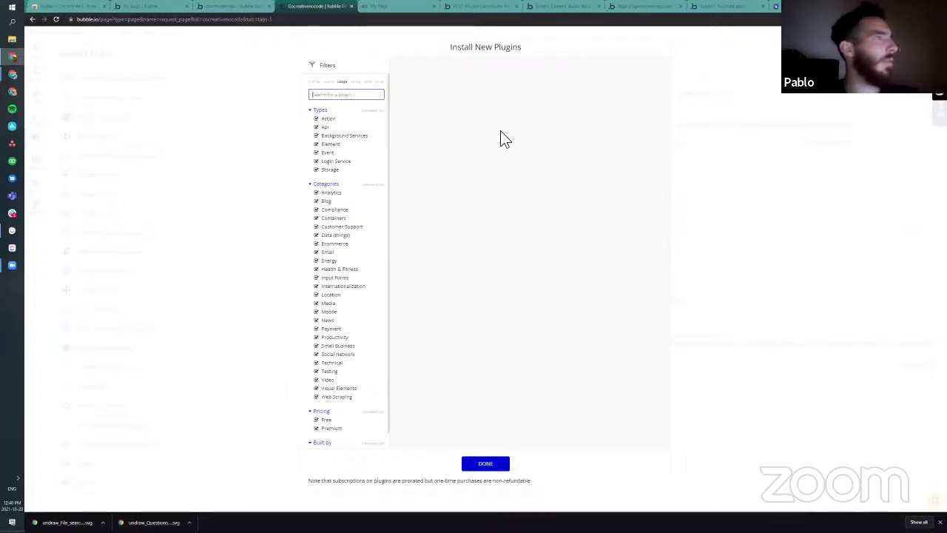
Step: Check the event types available for a new workflow on the calendar app's index page, and return to the plugin catalogue
{"action": "left_click", "coordinate": [232, 8]}
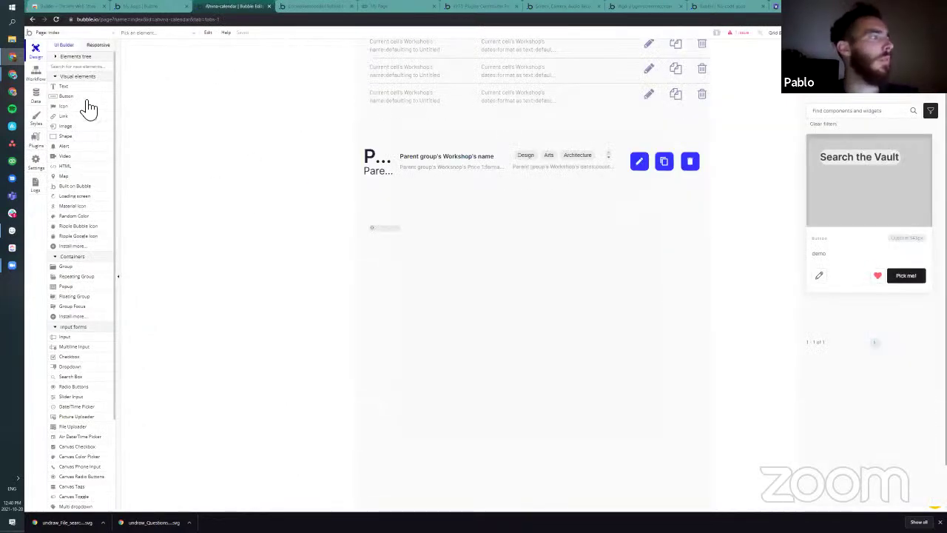
{"action": "left_click", "coordinate": [36, 74]}
{"action": "left_click", "coordinate": [654, 77]}
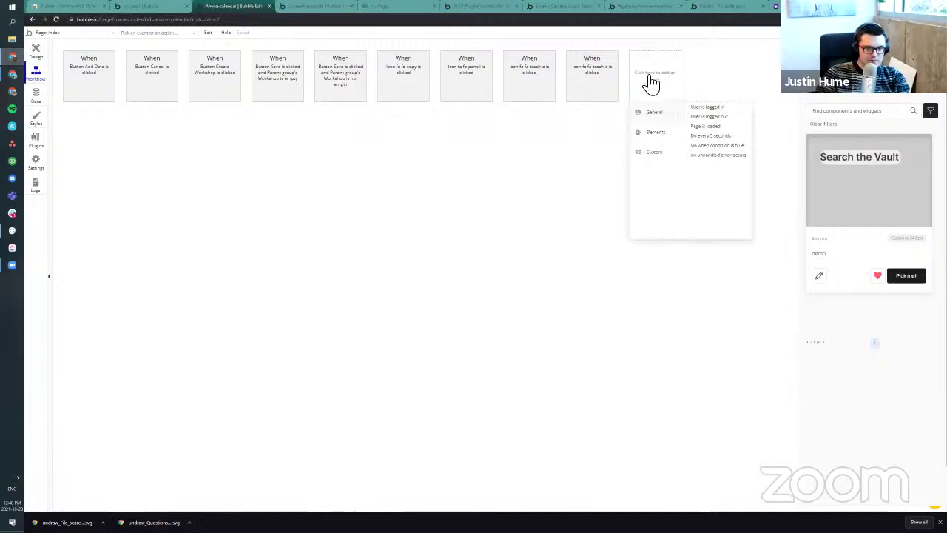
{"action": "left_click", "coordinate": [339, 8]}
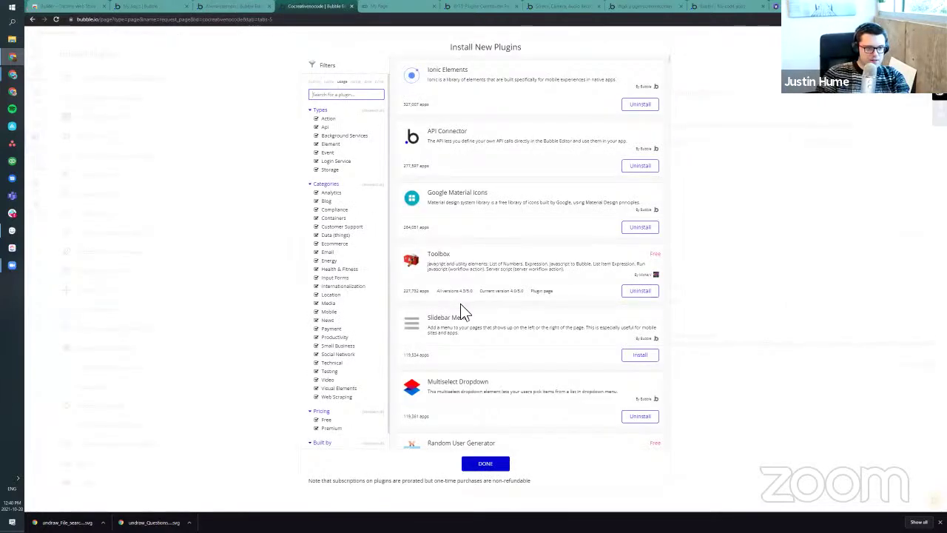
Step: Look up in the screen recorder plugin's demo editor which video player plugin it uses, and view the Video.js plugin's details
{"action": "scroll", "coordinate": [463, 303], "scroll_direction": "down", "scroll_amount": 6}
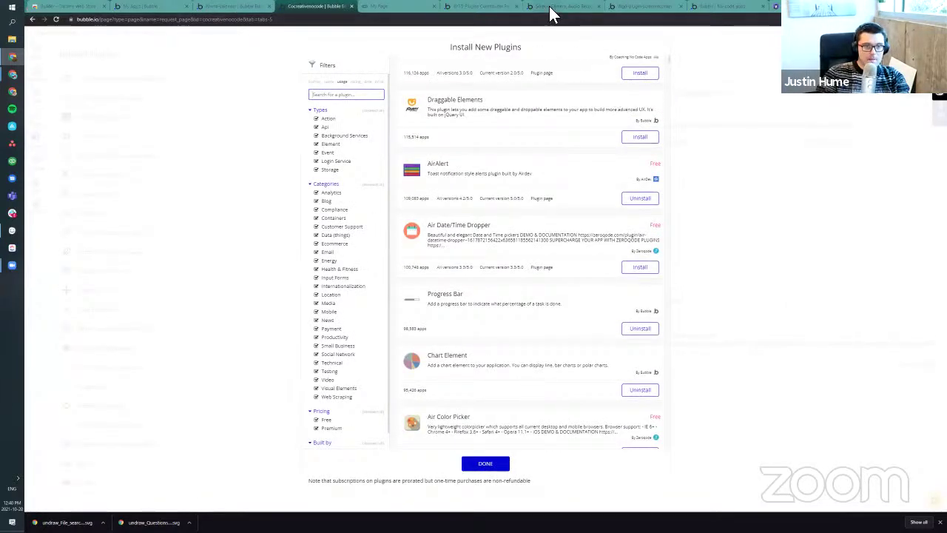
{"action": "left_click", "coordinate": [546, 9]}
{"action": "left_click", "coordinate": [648, 9]}
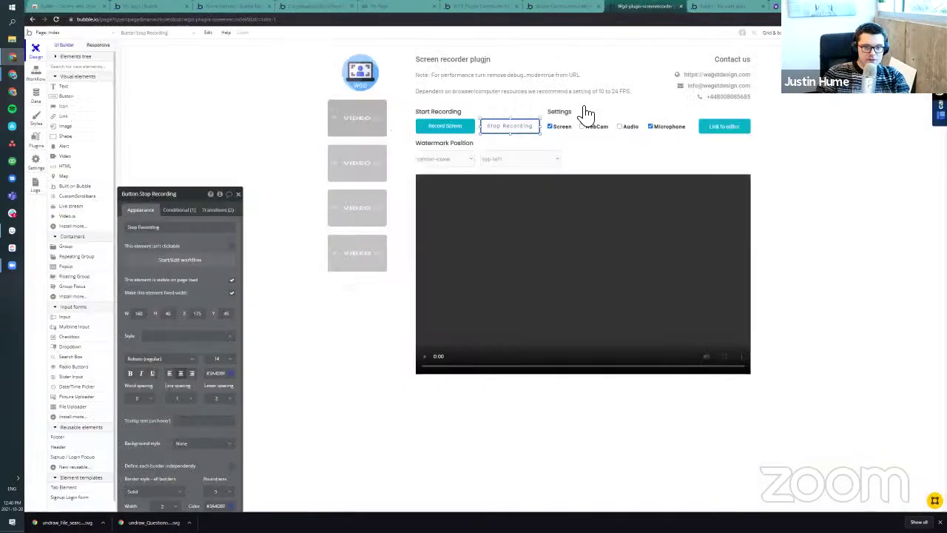
{"action": "left_click", "coordinate": [370, 143]}
{"action": "left_click", "coordinate": [38, 142]}
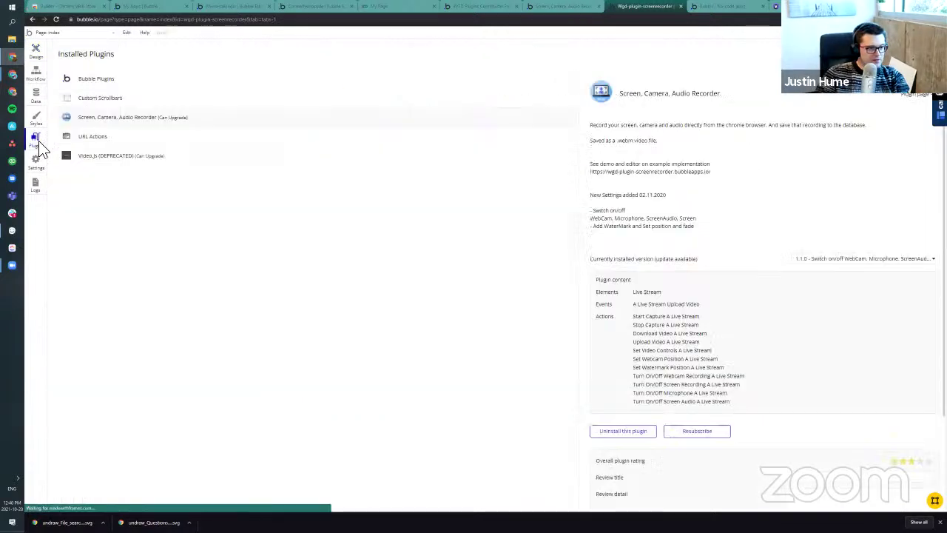
{"action": "left_click", "coordinate": [115, 165]}
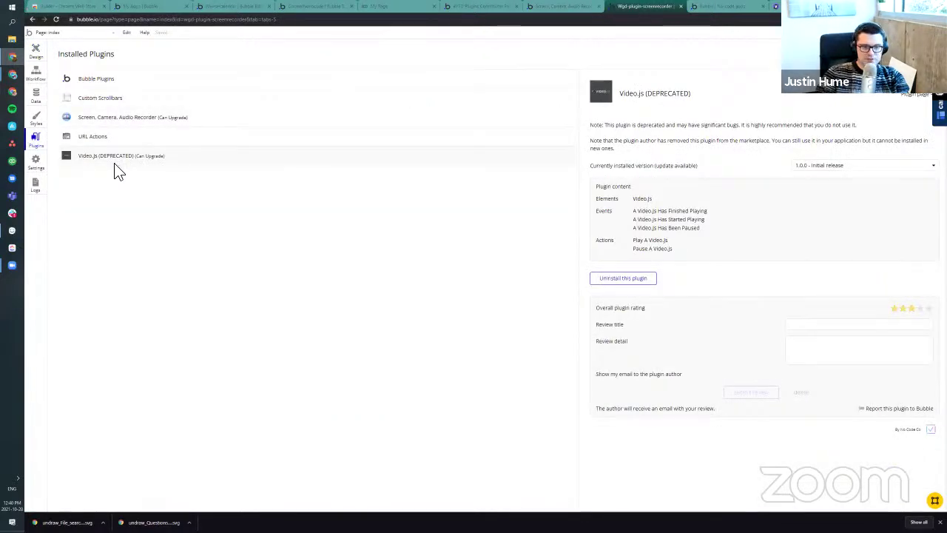
Step: Return to the cocreativenocode app and search the plugin catalogue for video.js and its DEPRECATED version
{"action": "left_click", "coordinate": [554, 7]}
{"action": "left_click", "coordinate": [498, 7]}
{"action": "left_click", "coordinate": [394, 6]}
{"action": "left_click", "coordinate": [326, 6]}
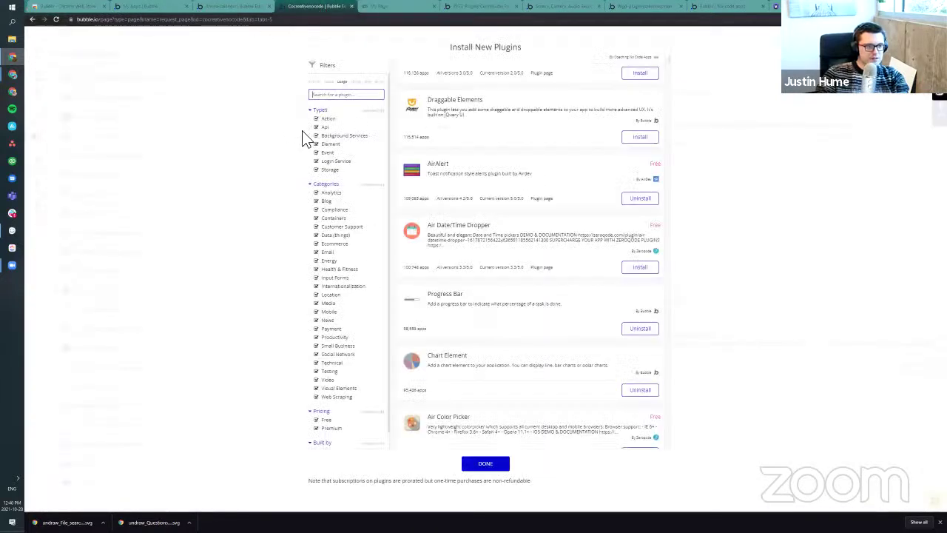
{"action": "type", "text": "video.js"}
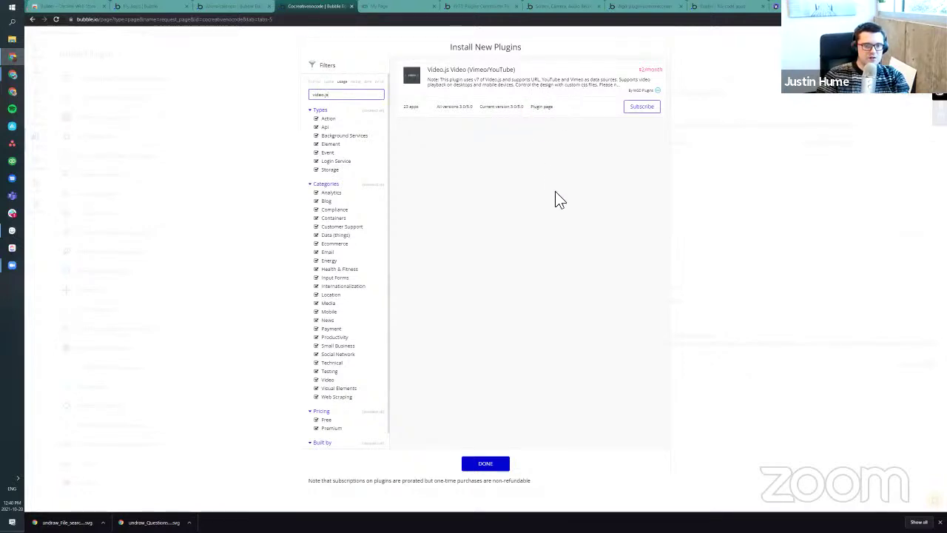
{"action": "type", "text": "DE"}
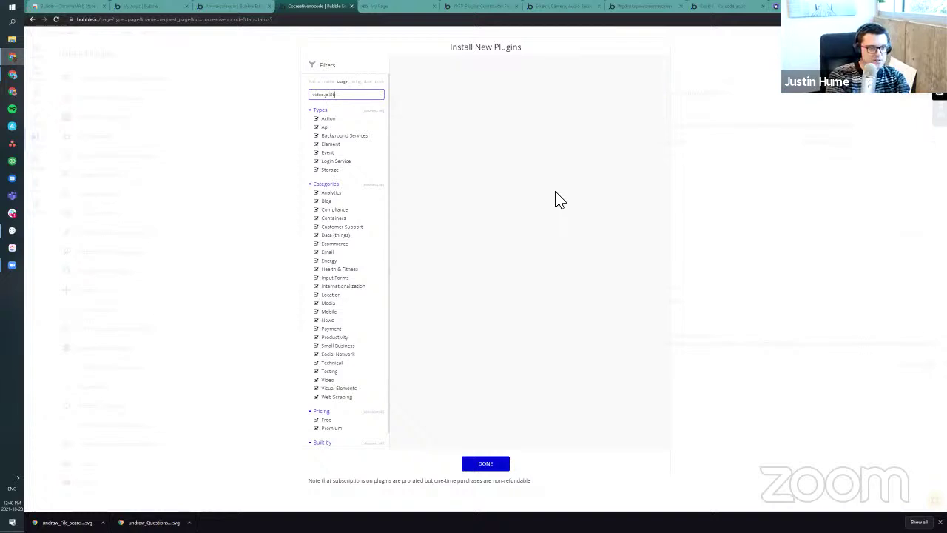
Step: Replace the catalogue search with video and browse the matching plugins for a suitable video player
{"action": "key", "text": "BackSpace"}
{"action": "key", "text": "BackSpace"}
{"action": "key", "text": "BackSpace"}
{"action": "key", "text": "BackSpace"}
{"action": "key", "text": "BackSpace"}
{"action": "key", "text": "BackSpace"}
{"action": "key", "text": "BackSpace"}
{"action": "key", "text": "BackSpace"}
{"action": "key", "text": "BackSpace"}
{"action": "key", "text": "BackSpace"}
{"action": "key", "text": "BackSpace"}
{"action": "key", "text": "BackSpace"}
{"action": "key", "text": "BackSpace"}
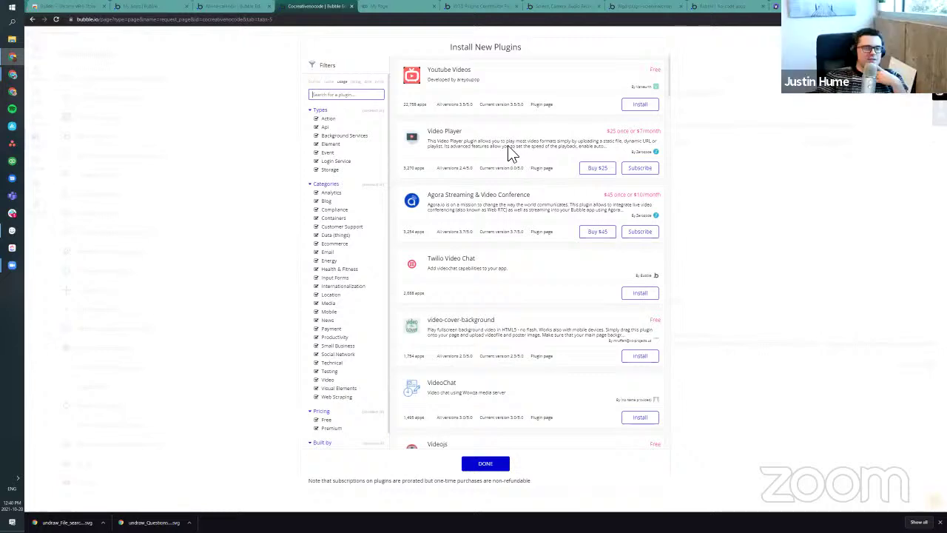
{"action": "type", "text": "video"}
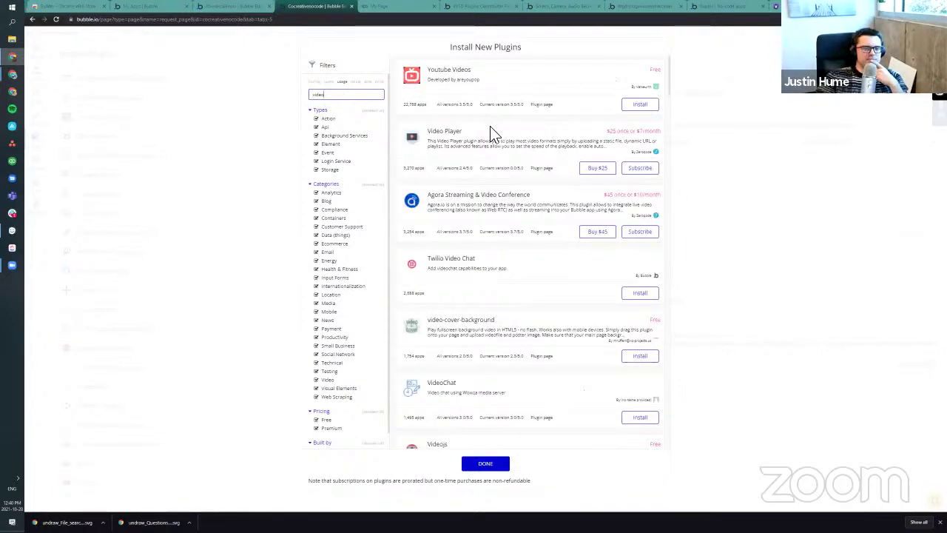
{"action": "scroll", "coordinate": [486, 171], "scroll_direction": "down", "scroll_amount": 2}
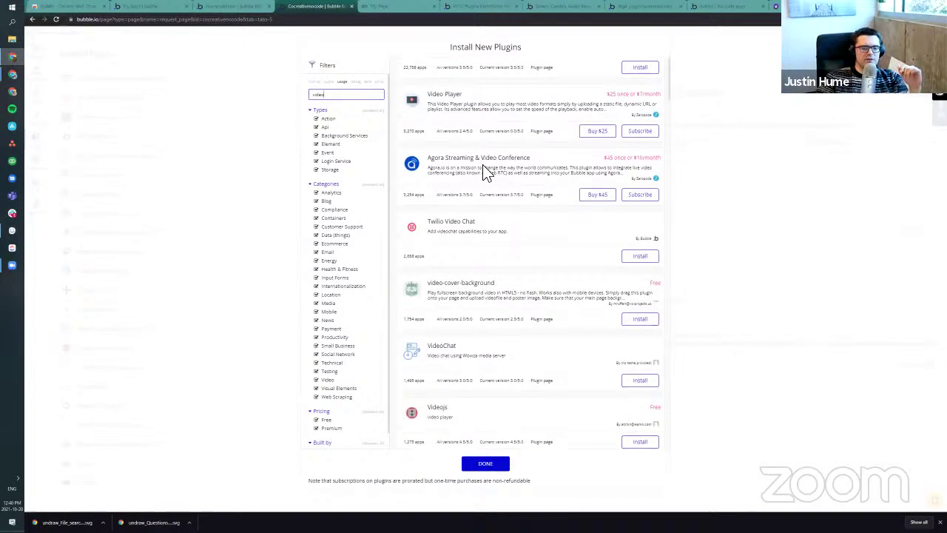
{"action": "scroll", "coordinate": [486, 172], "scroll_direction": "down", "scroll_amount": 6}
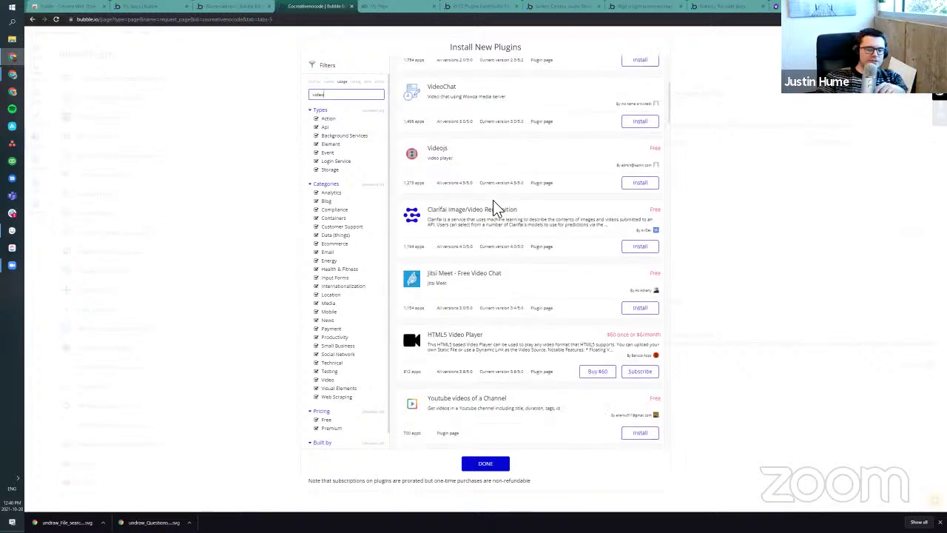
{"action": "scroll", "coordinate": [496, 208], "scroll_direction": "down", "scroll_amount": 8}
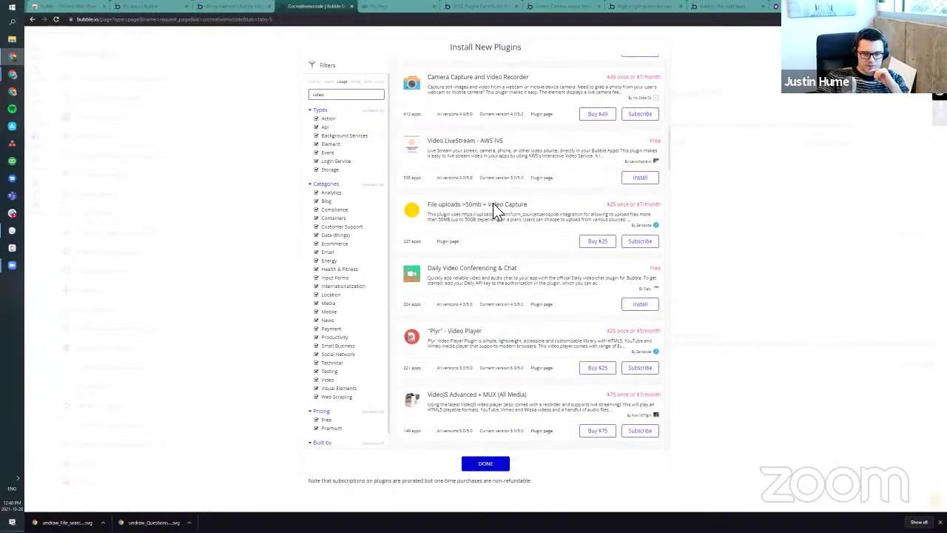
{"action": "scroll", "coordinate": [492, 203], "scroll_direction": "down", "scroll_amount": 10}
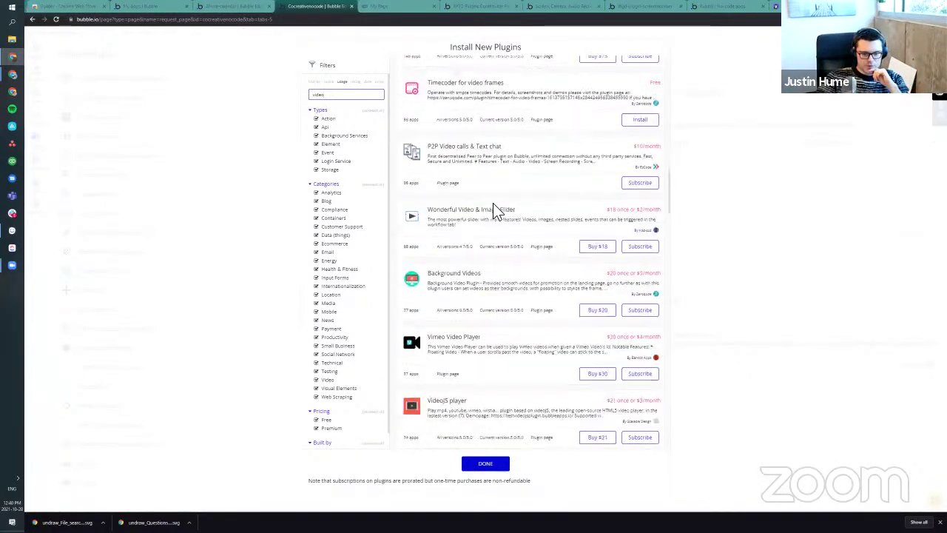
{"action": "scroll", "coordinate": [486, 296], "scroll_direction": "down", "scroll_amount": 5}
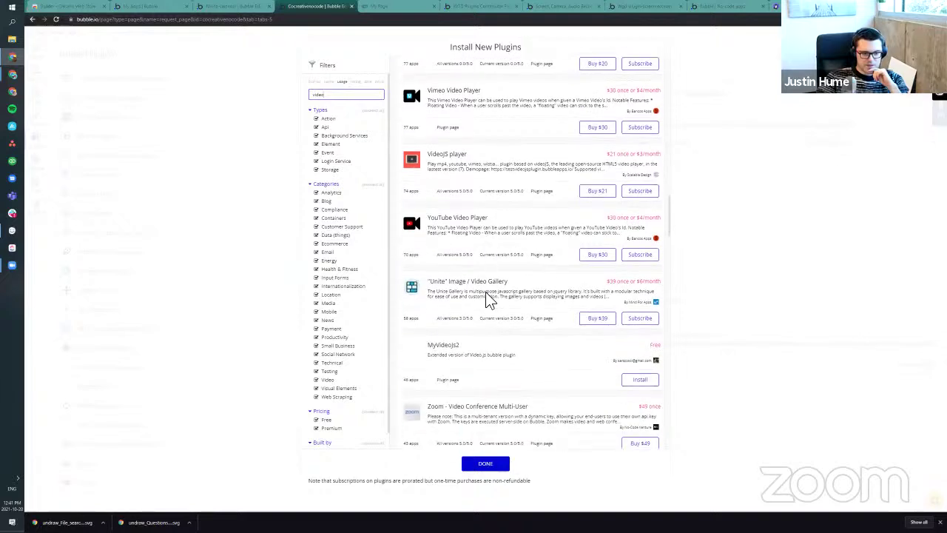
{"action": "scroll", "coordinate": [507, 254], "scroll_direction": "down", "scroll_amount": 1}
Step: Sort the video plugin results by price and browse them for a suitable video player
{"action": "scroll", "coordinate": [488, 292], "scroll_direction": "up", "scroll_amount": 15}
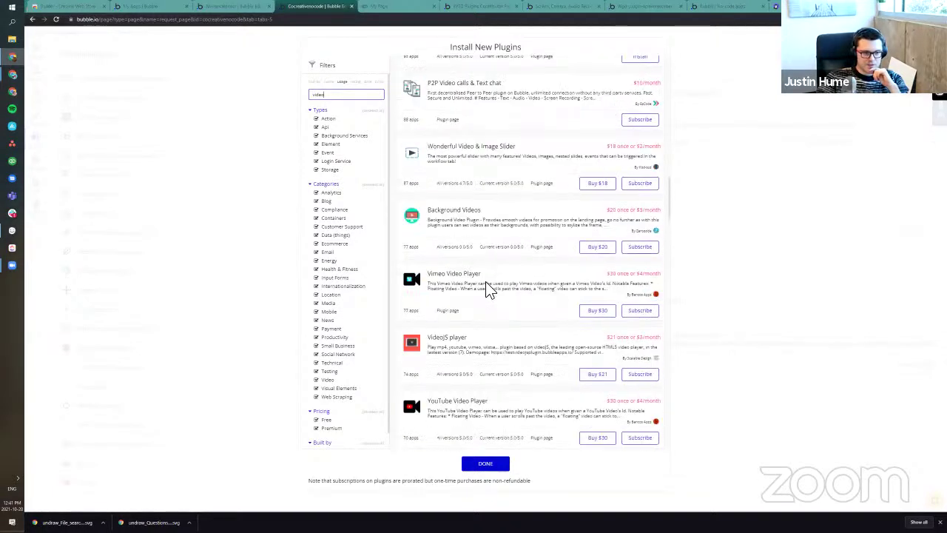
{"action": "scroll", "coordinate": [584, 133], "scroll_direction": "up", "scroll_amount": 10}
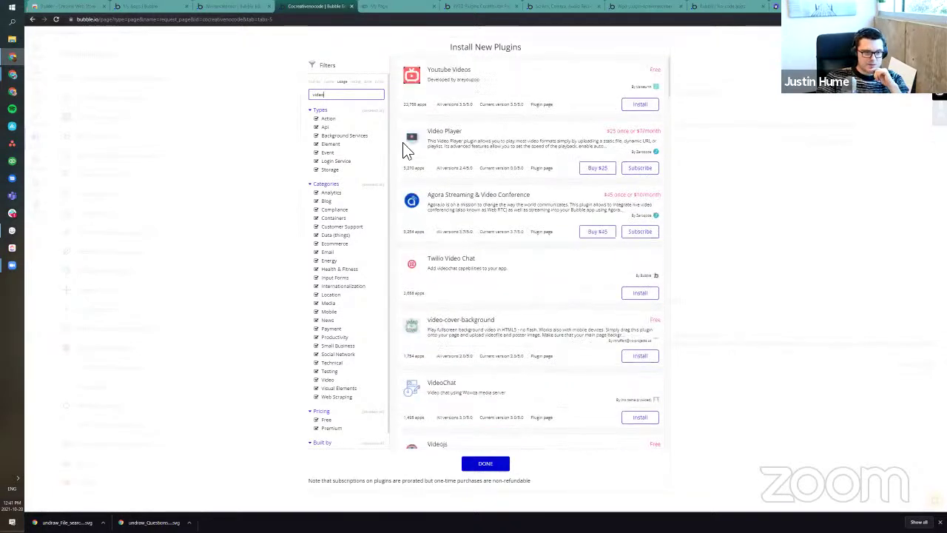
{"action": "left_click", "coordinate": [378, 81]}
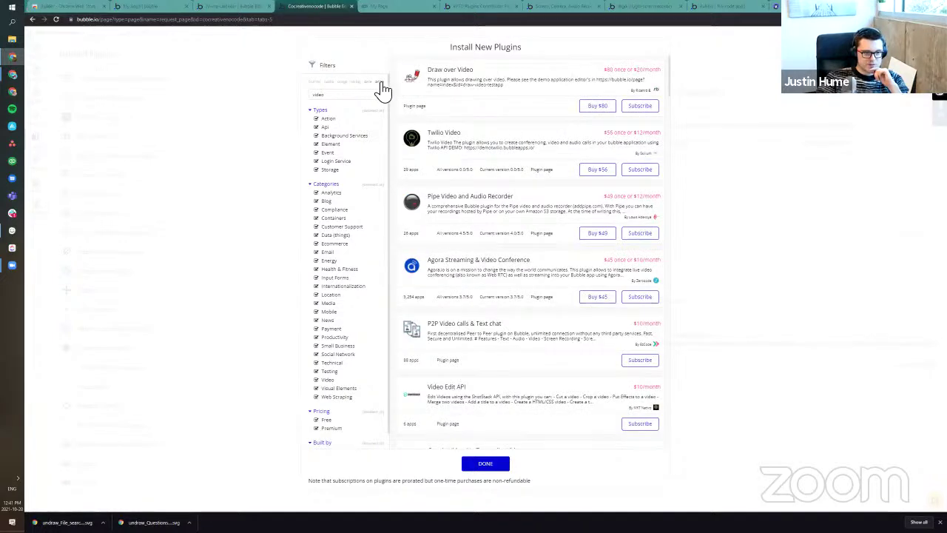
{"action": "scroll", "coordinate": [523, 182], "scroll_direction": "down", "scroll_amount": 15}
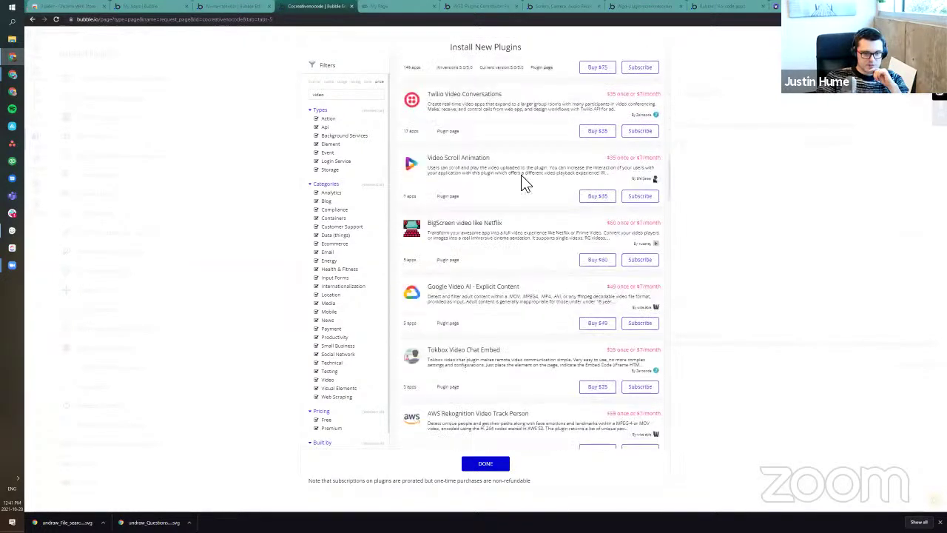
{"action": "scroll", "coordinate": [311, 355], "scroll_direction": "down", "scroll_amount": 2}
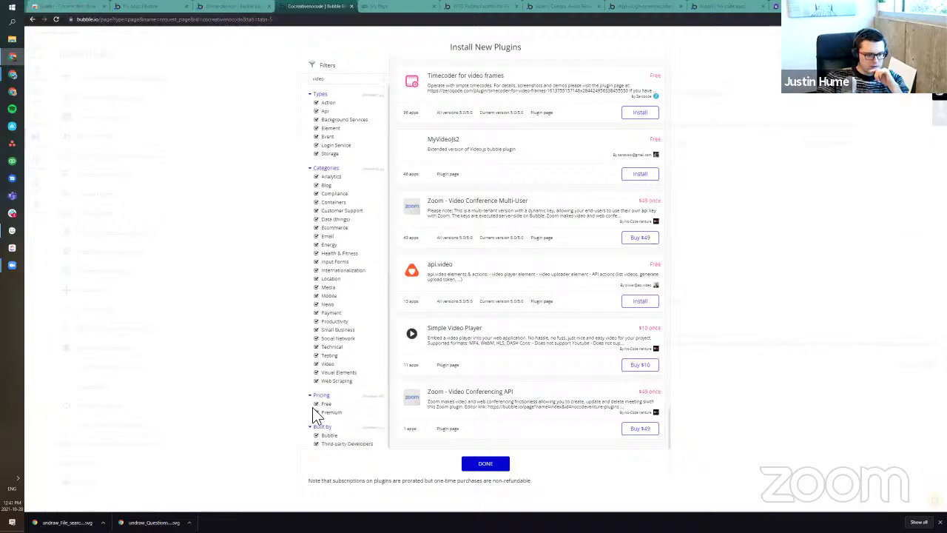
Step: Exclude premium plugins from the video search results and browse the free ones
{"action": "left_click", "coordinate": [322, 412]}
{"action": "scroll", "coordinate": [496, 285], "scroll_direction": "up", "scroll_amount": 10}
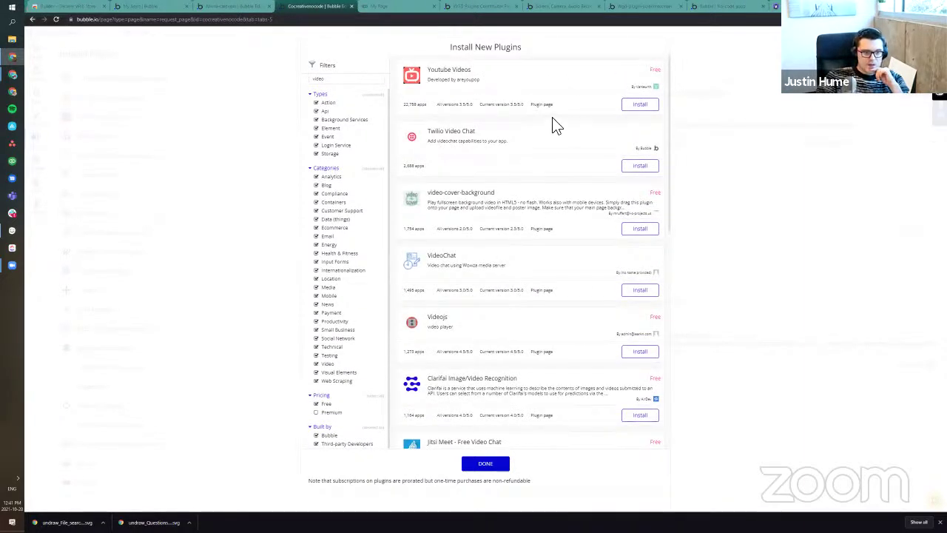
{"action": "scroll", "coordinate": [510, 300], "scroll_direction": "down", "scroll_amount": 3}
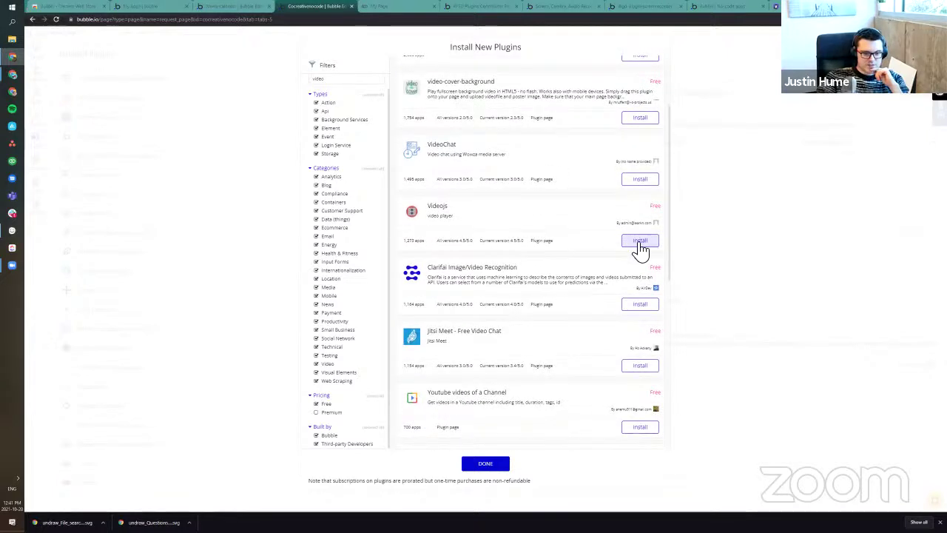
{"action": "scroll", "coordinate": [537, 334], "scroll_direction": "down", "scroll_amount": 5}
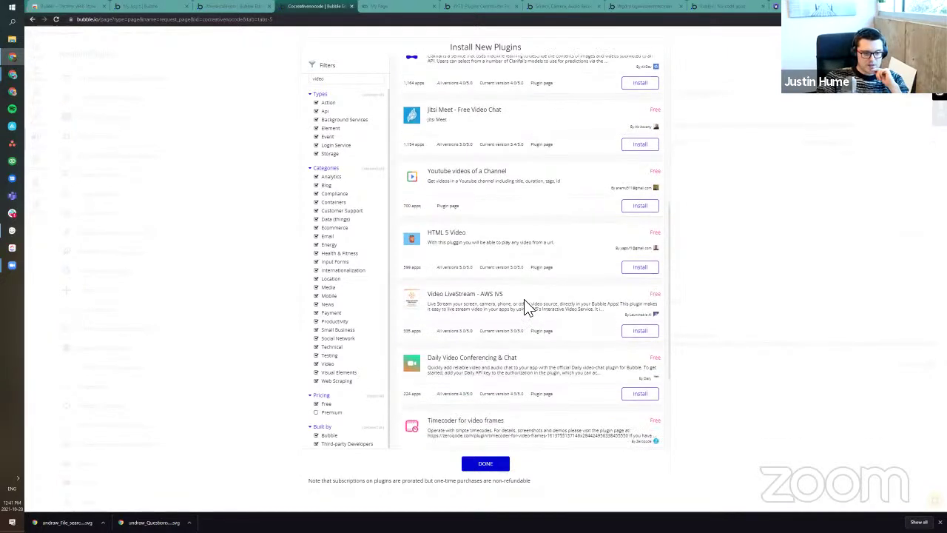
Step: Install the free HTML 5 Video and Videojs plugins, and view the HTML 5 Video plugin's details
{"action": "left_click", "coordinate": [636, 268]}
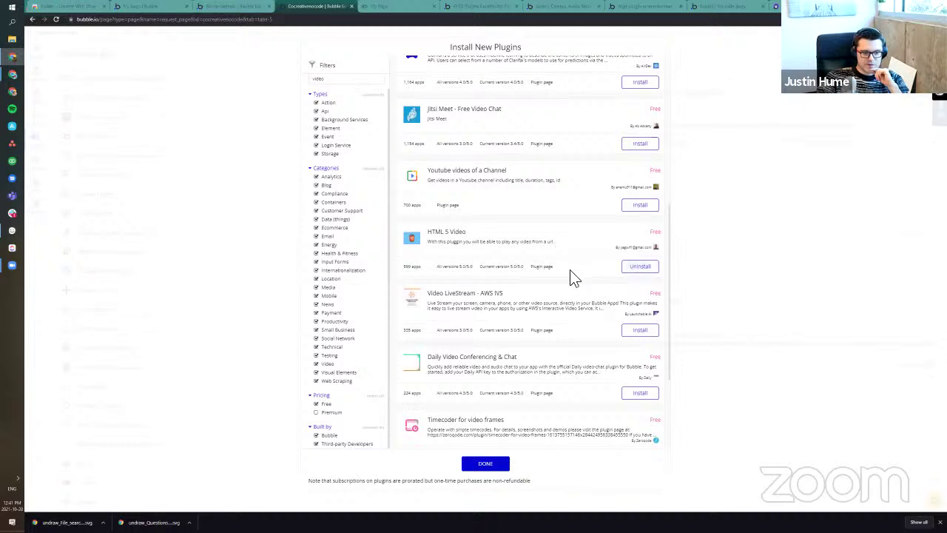
{"action": "scroll", "coordinate": [562, 295], "scroll_direction": "up", "scroll_amount": 3}
{"action": "scroll", "coordinate": [560, 409], "scroll_direction": "up", "scroll_amount": 4}
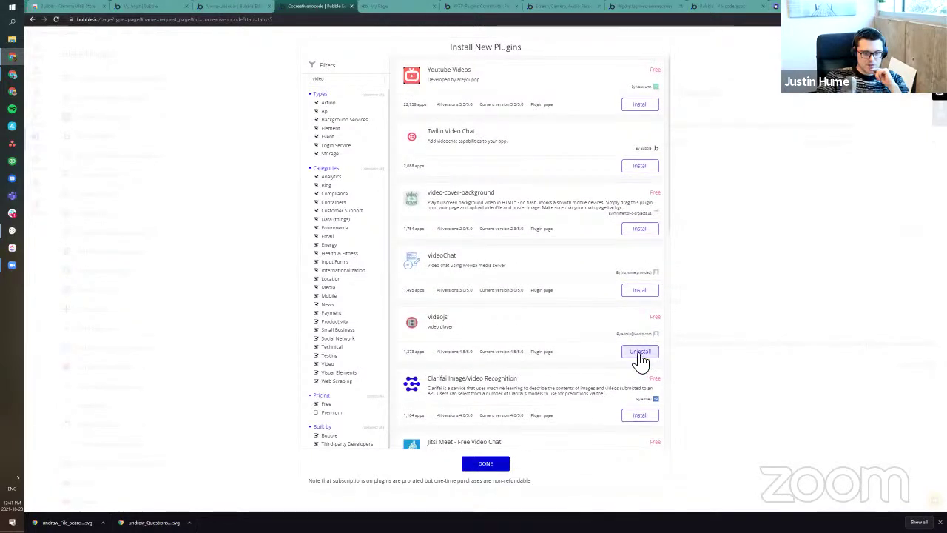
{"action": "left_click", "coordinate": [494, 466]}
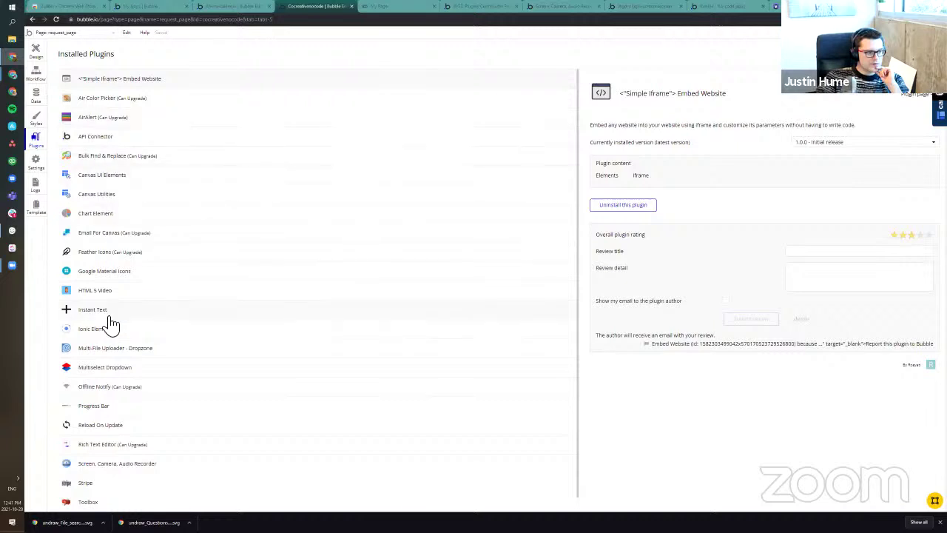
{"action": "left_click", "coordinate": [104, 290]}
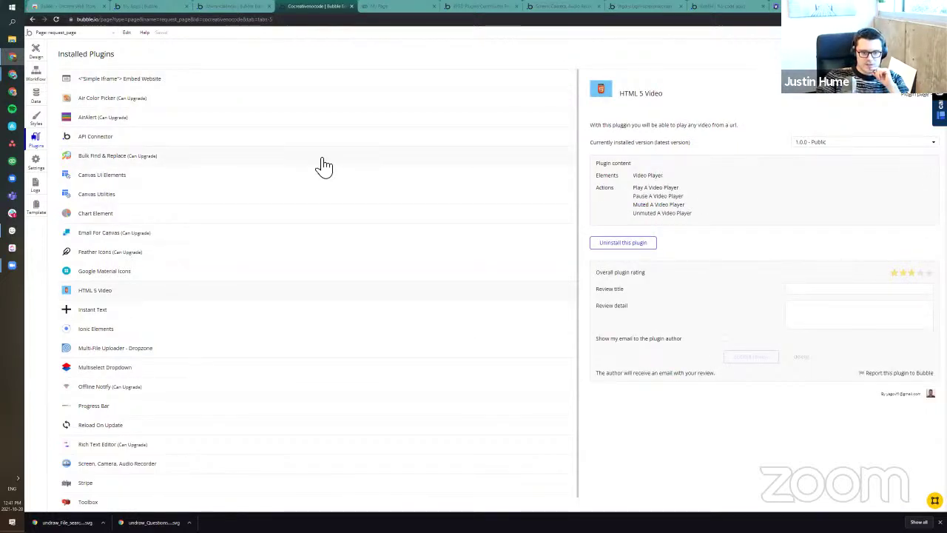
Step: Place a Video Player element 310 wide and 215 high between the Finish and Search buttons on request_page
{"action": "left_click", "coordinate": [35, 53]}
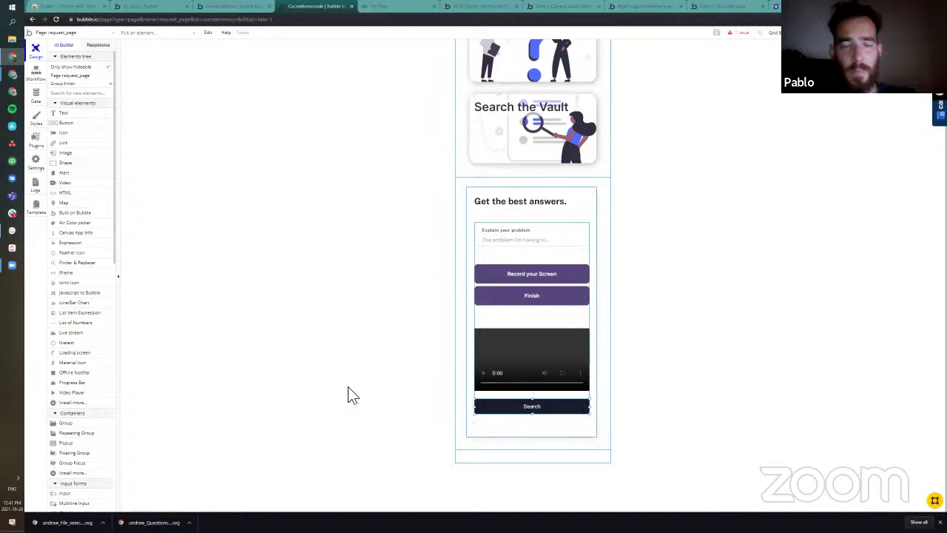
{"action": "scroll", "coordinate": [82, 204], "scroll_direction": "down", "scroll_amount": 3}
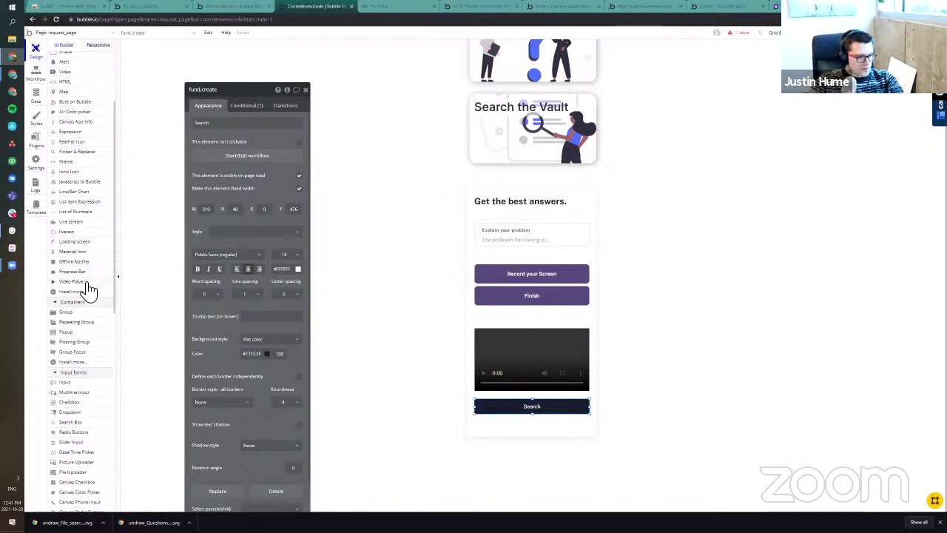
{"action": "left_click", "coordinate": [86, 282]}
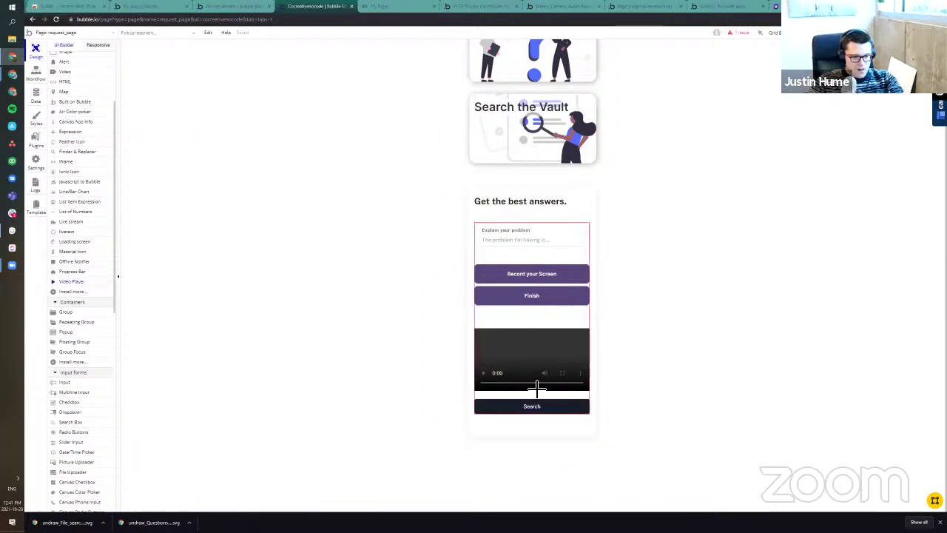
{"action": "left_click", "coordinate": [518, 332]}
{"action": "left_click_drag", "start_coordinate": [553, 365], "coordinate": [590, 400]}
{"action": "left_click_drag", "start_coordinate": [484, 403], "coordinate": [464, 401]}
Step: Look through the dynamic data sources available for the video player's dynamic link
{"action": "left_click", "coordinate": [259, 150]}
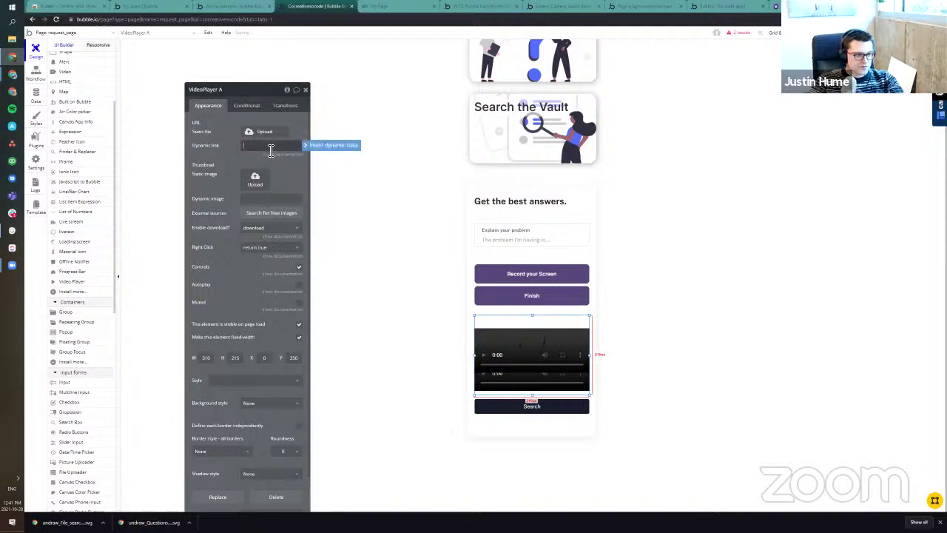
{"action": "left_click", "coordinate": [324, 149]}
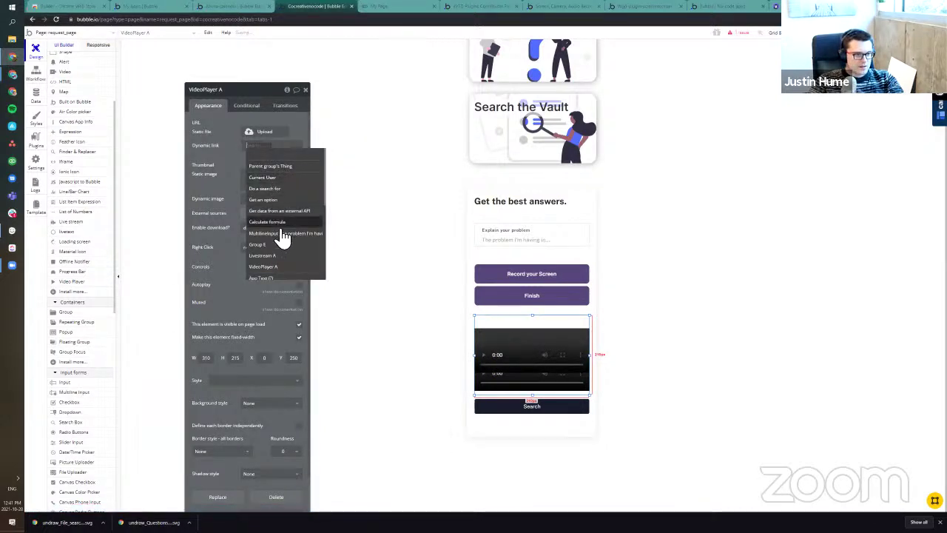
{"action": "left_click", "coordinate": [237, 162]}
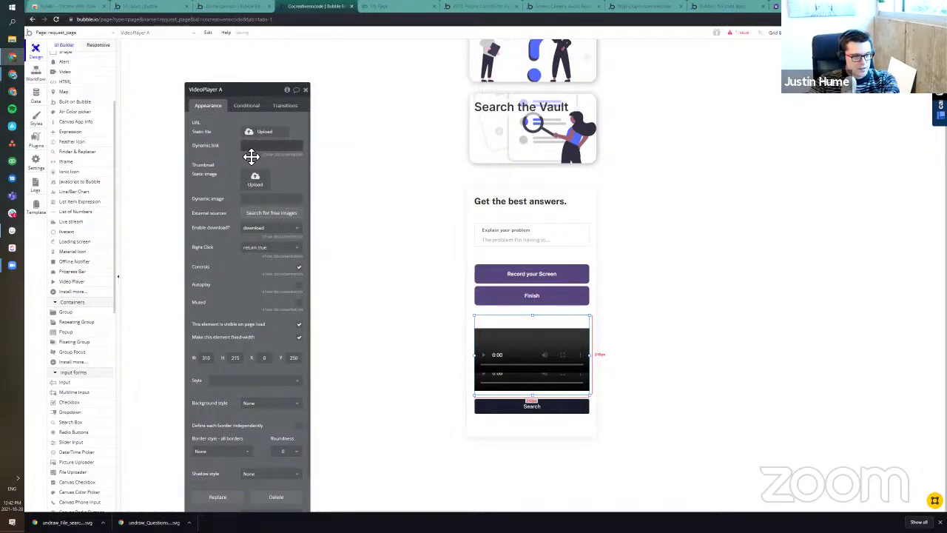
{"action": "left_click_drag", "start_coordinate": [226, 177], "coordinate": [226, 169]}
{"action": "left_click", "coordinate": [257, 141]}
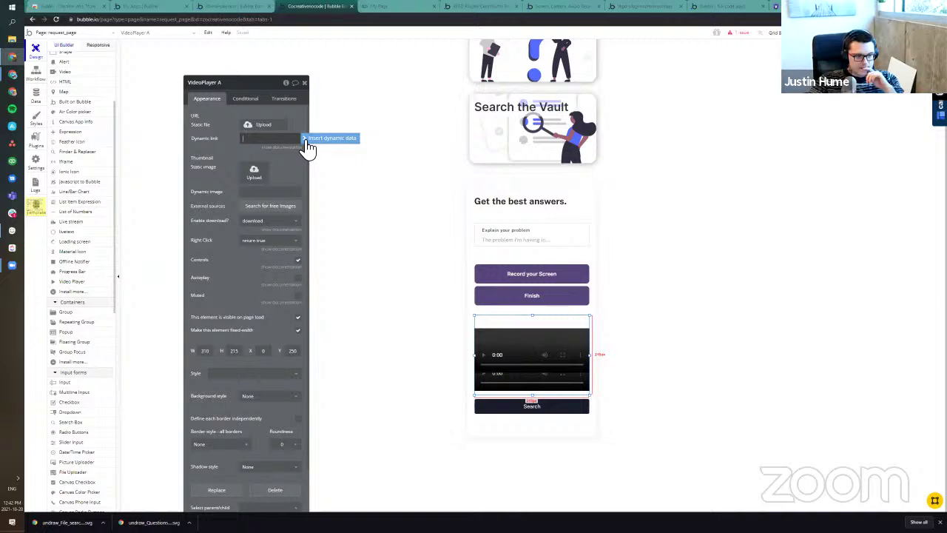
{"action": "left_click", "coordinate": [211, 159]}
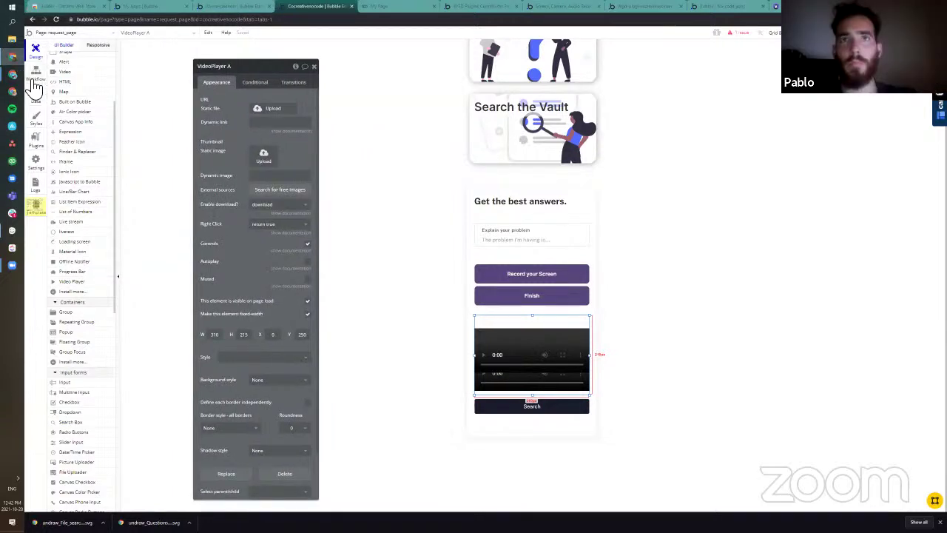
Step: Shorten the video player from its upper edge to a height of 180, starting at Y 285
{"action": "left_click", "coordinate": [34, 79]}
{"action": "left_click", "coordinate": [35, 49]}
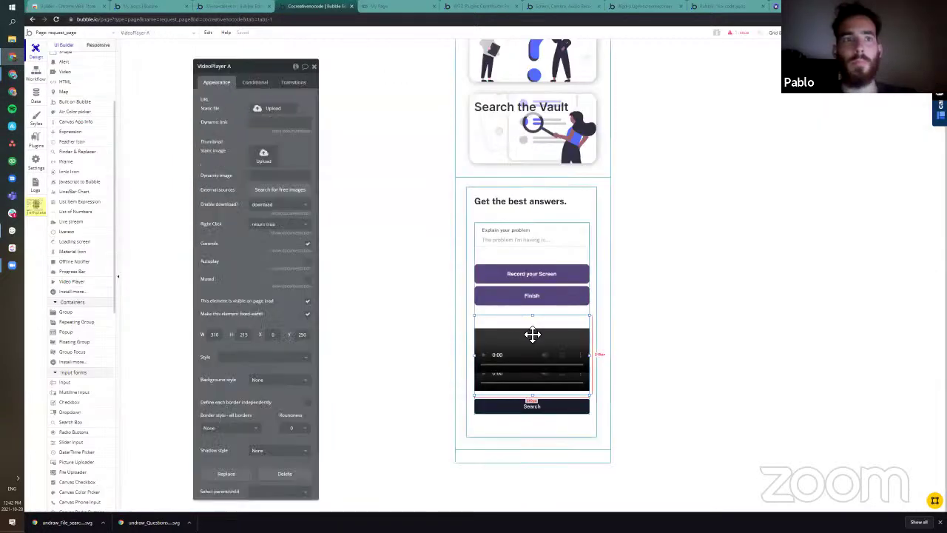
{"action": "left_click_drag", "start_coordinate": [532, 317], "coordinate": [531, 333]}
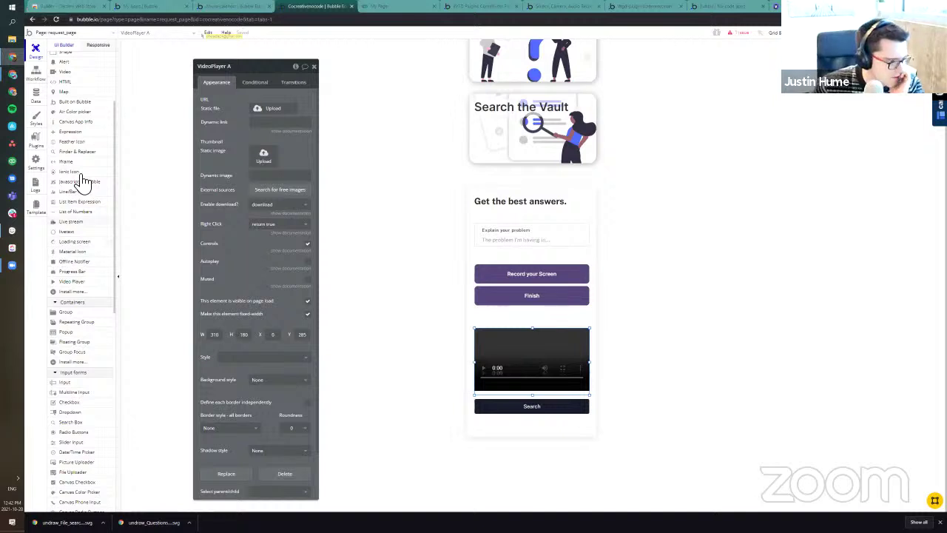
Step: Draw an HTML element about 267 wide and 137 high directly below the Finish button
{"action": "scroll", "coordinate": [86, 170], "scroll_direction": "up", "scroll_amount": 3}
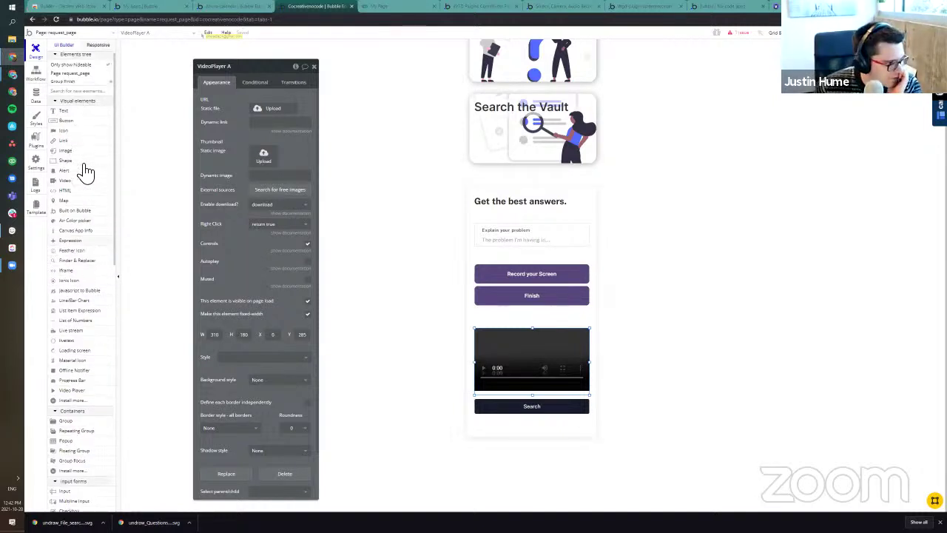
{"action": "left_click", "coordinate": [86, 194]}
{"action": "left_click_drag", "start_coordinate": [478, 307], "coordinate": [580, 360]}
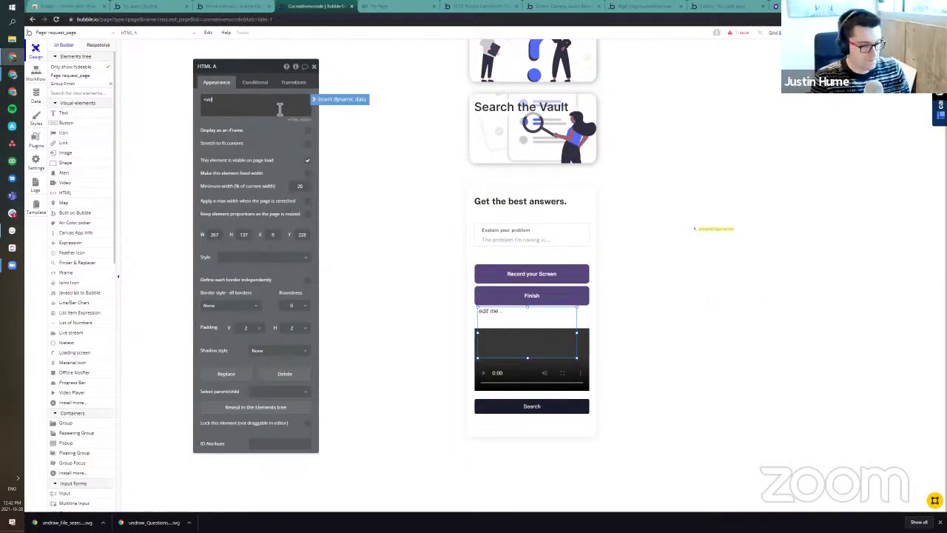
Step: Search the web for html video and copy the example code for the <video> element from the W3Schools HTML Video page
{"action": "key", "text": "ctrl+t"}
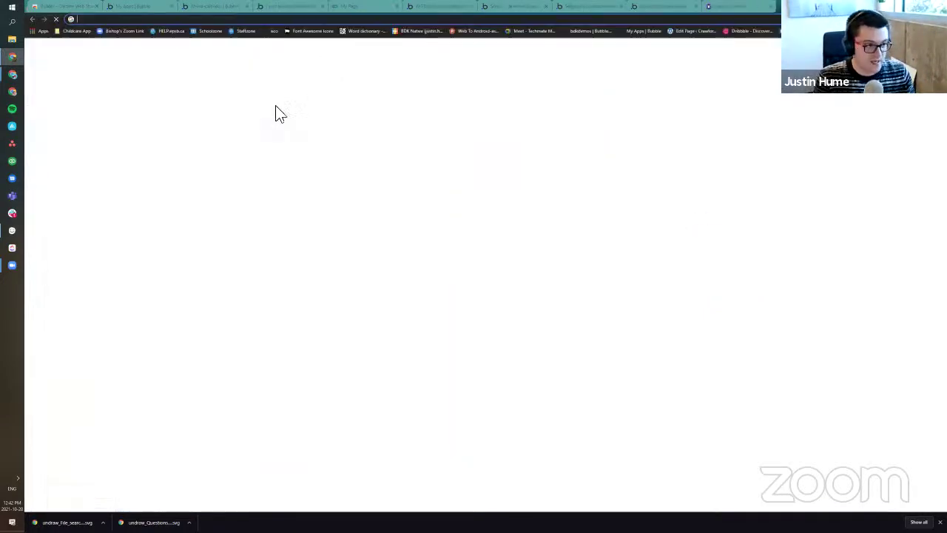
{"action": "type", "text": "html video"}
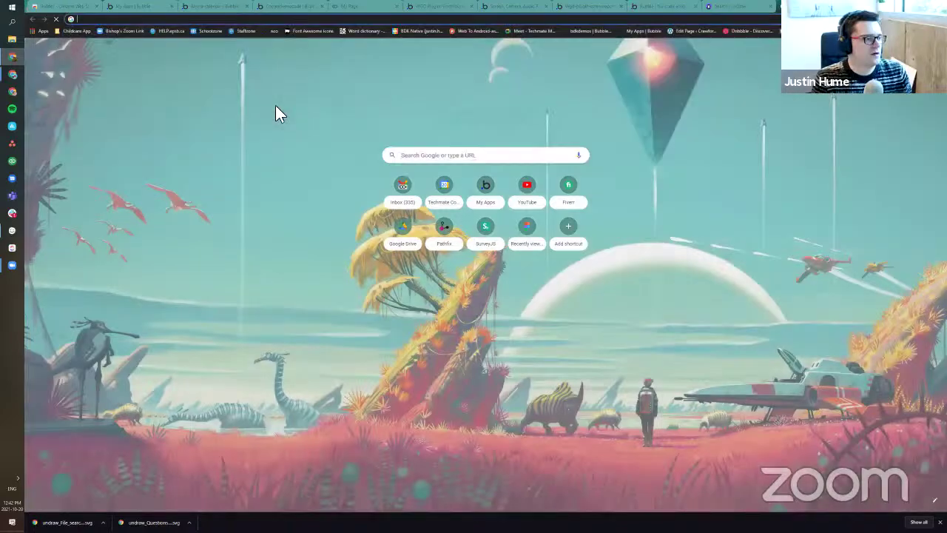
{"action": "key", "text": "Return"}
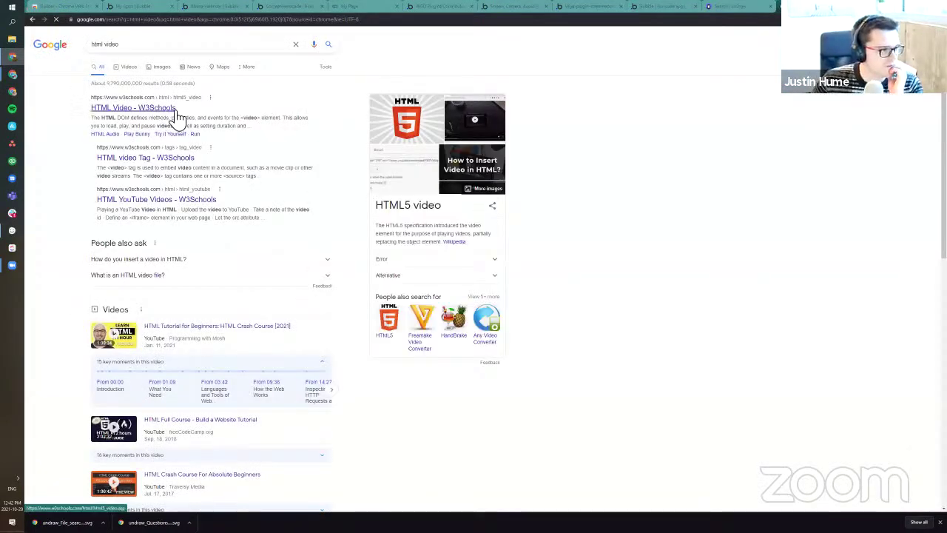
{"action": "left_click", "coordinate": [164, 110]}
{"action": "scroll", "coordinate": [292, 221], "scroll_direction": "down", "scroll_amount": 3}
{"action": "scroll", "coordinate": [265, 251], "scroll_direction": "down", "scroll_amount": 2}
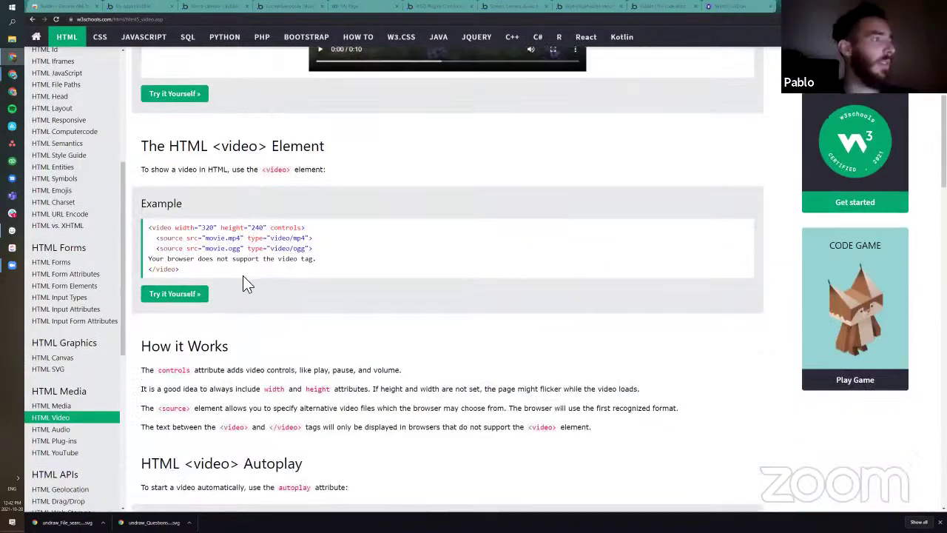
{"action": "left_click_drag", "start_coordinate": [225, 268], "coordinate": [145, 226]}
{"action": "key", "text": "ctrl+c"}
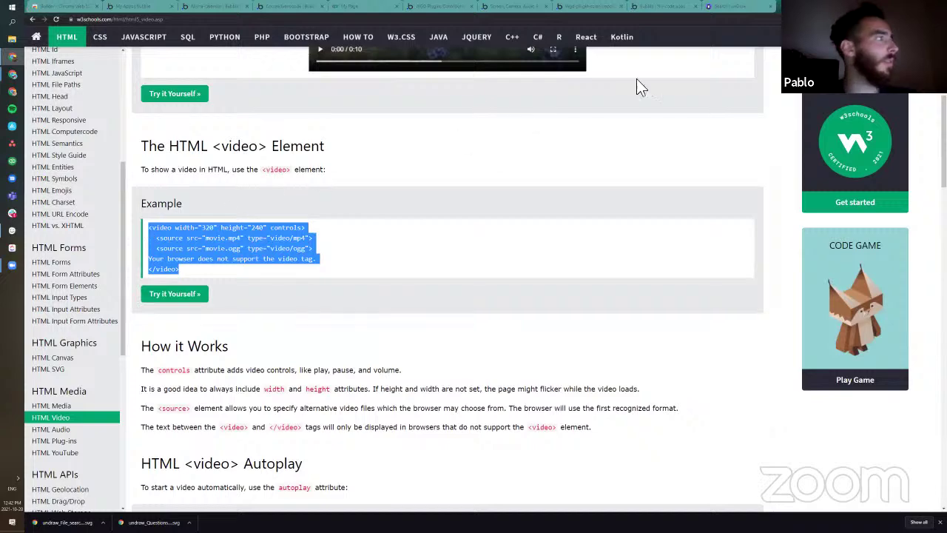
Step: Return to the cocreativenocode app and replace the HTML element's content with the copied <video> code
{"action": "left_click", "coordinate": [148, 9]}
{"action": "left_click", "coordinate": [222, 9]}
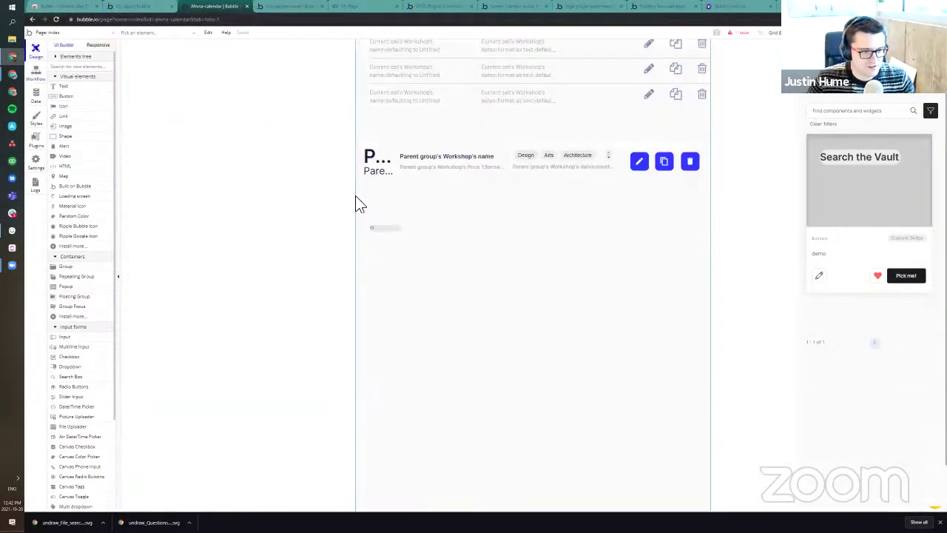
{"action": "left_click", "coordinate": [307, 7]}
{"action": "left_click", "coordinate": [249, 111]}
{"action": "key", "text": "ctrl+a"}
{"action": "key", "text": "ctrl+v"}
Step: Set the video width to 100% in the HTML element's code
{"action": "left_click", "coordinate": [518, 383]}
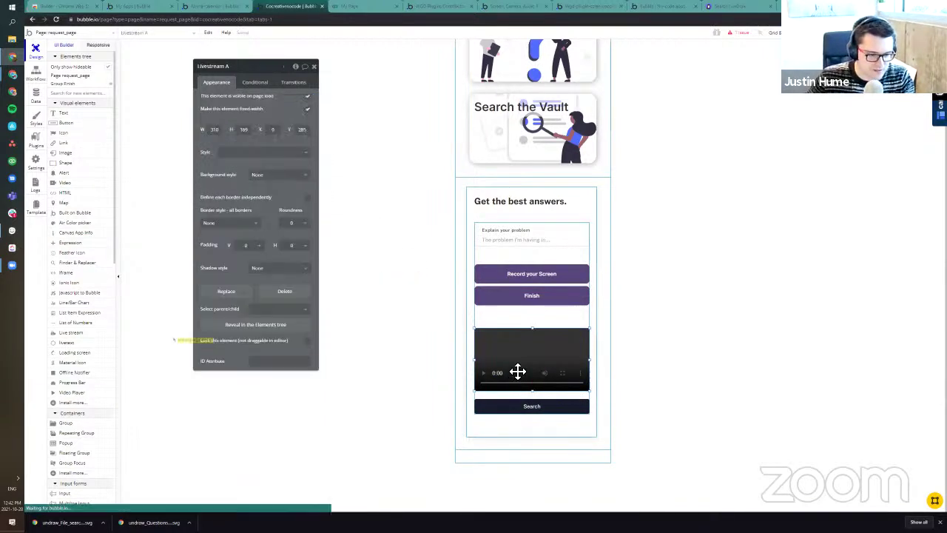
{"action": "left_click", "coordinate": [515, 319]}
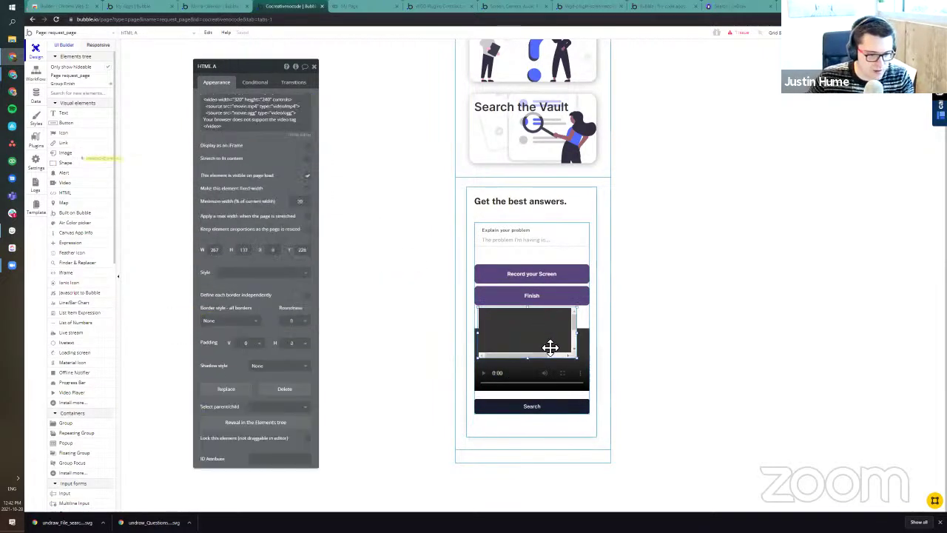
{"action": "left_click", "coordinate": [566, 332]}
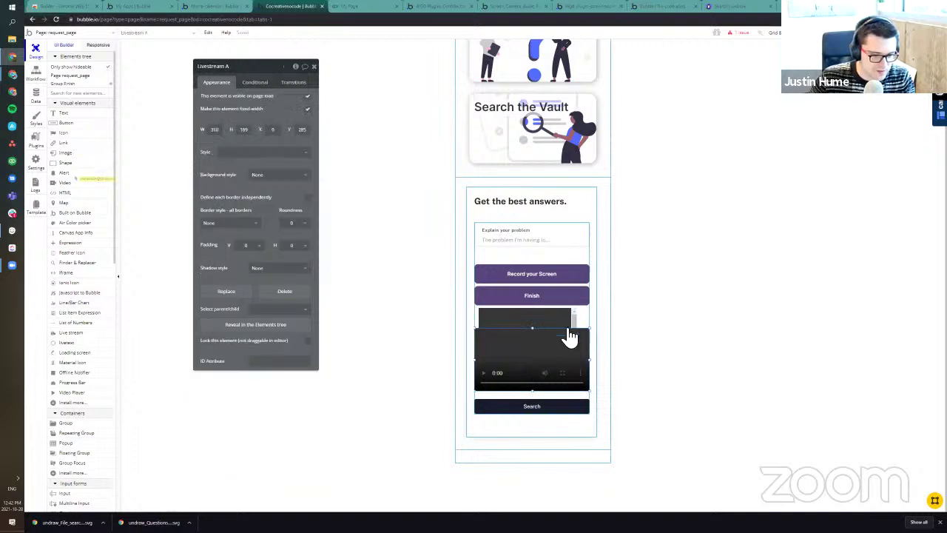
{"action": "left_click", "coordinate": [244, 104]}
{"action": "key", "text": "ctrl+a"}
{"action": "left_click", "coordinate": [244, 104]}
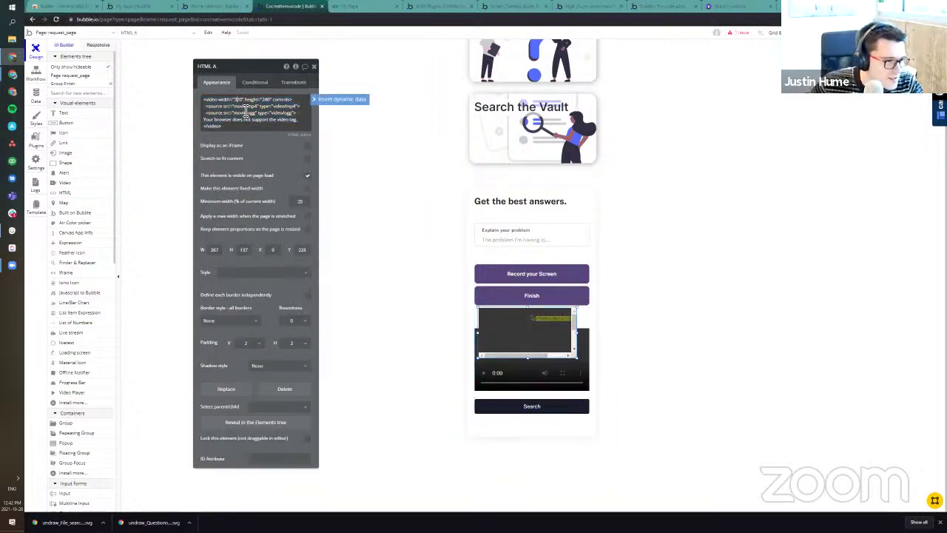
{"action": "type", "text": "100%"}
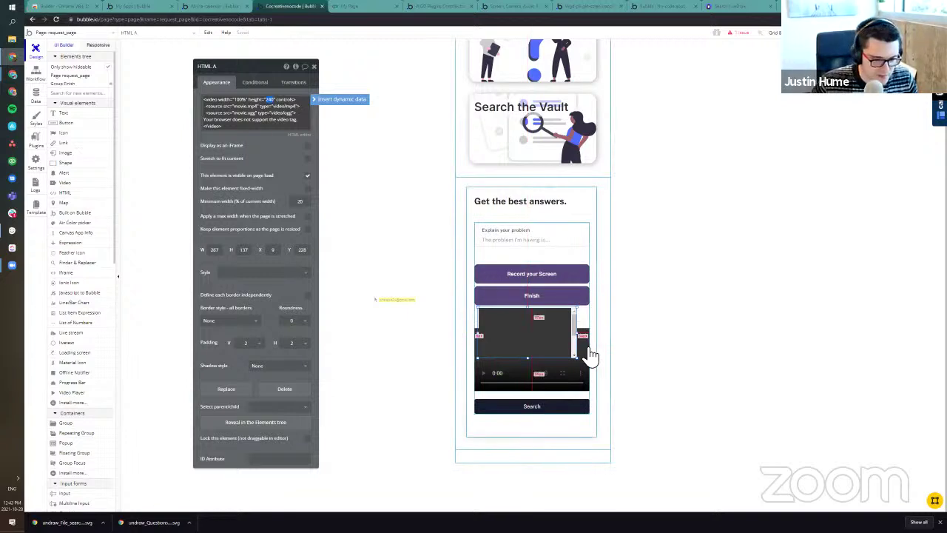
Step: Set the video height to 100% in the HTML element's code and resize the element to about 310 wide and 165 high
{"action": "mouse_move", "coordinate": [582, 364]}
{"action": "left_mouse_down"}
{"action": "mouse_move", "coordinate": [596, 370]}
{"action": "mouse_move", "coordinate": [585, 374]}
{"action": "left_mouse_up"}
{"action": "left_click", "coordinate": [273, 100]}
{"action": "double_click", "coordinate": [274, 99]}
{"action": "type", "text": "100%"}
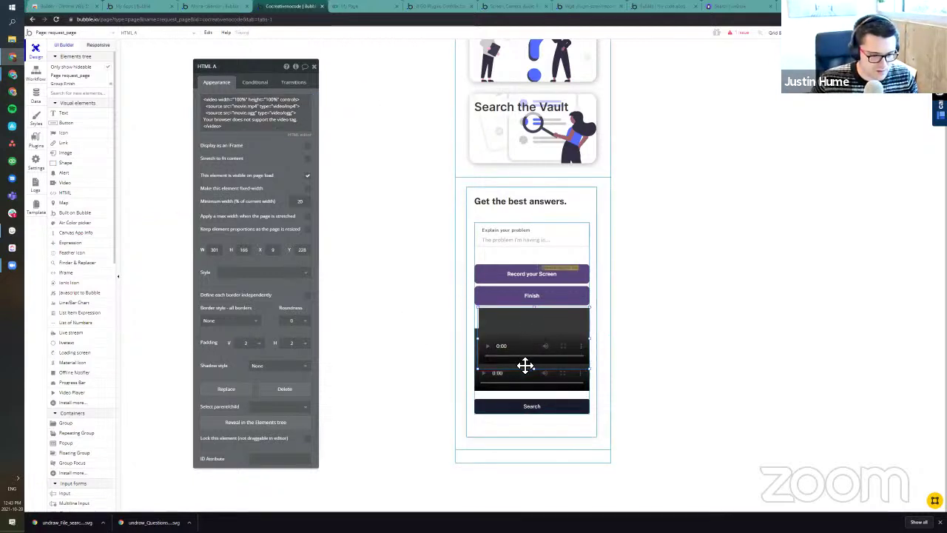
{"action": "left_click_drag", "start_coordinate": [478, 369], "coordinate": [462, 391]}
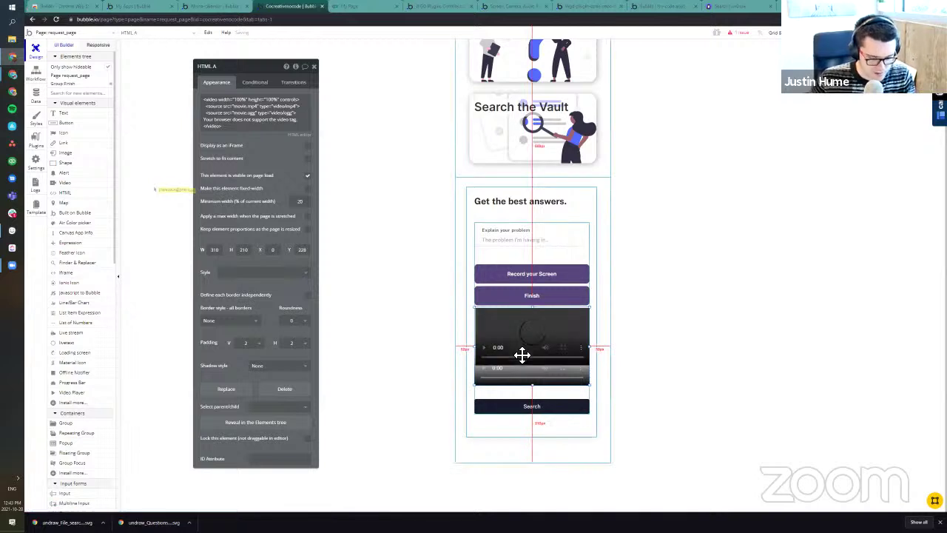
{"action": "mouse_move", "coordinate": [532, 390]}
{"action": "left_mouse_down"}
{"action": "mouse_move", "coordinate": [527, 367]}
{"action": "mouse_move", "coordinate": [531, 375]}
{"action": "left_mouse_up"}
Step: Delete the movie.ogg source line from the HTML element's video code
{"action": "left_click", "coordinate": [300, 113]}
{"action": "key", "text": "ctrl+a"}
{"action": "left_click", "coordinate": [298, 100]}
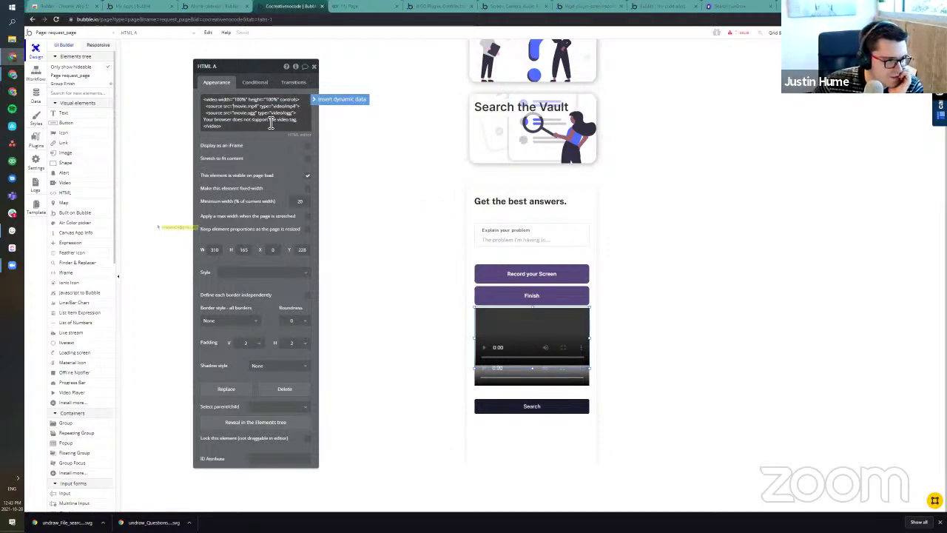
{"action": "left_click_drag", "start_coordinate": [306, 116], "coordinate": [205, 113]}
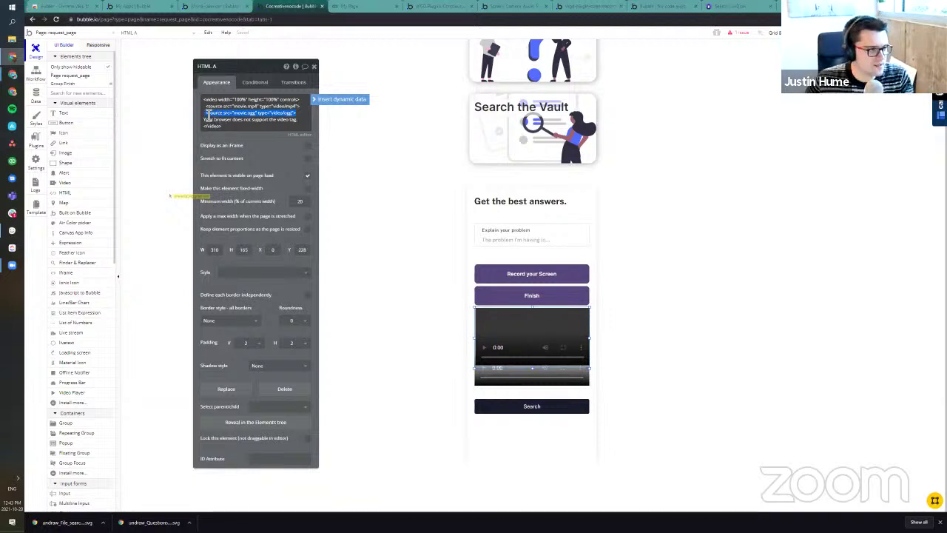
{"action": "key", "text": "BackSpace"}
{"action": "key", "text": "BackSpace"}
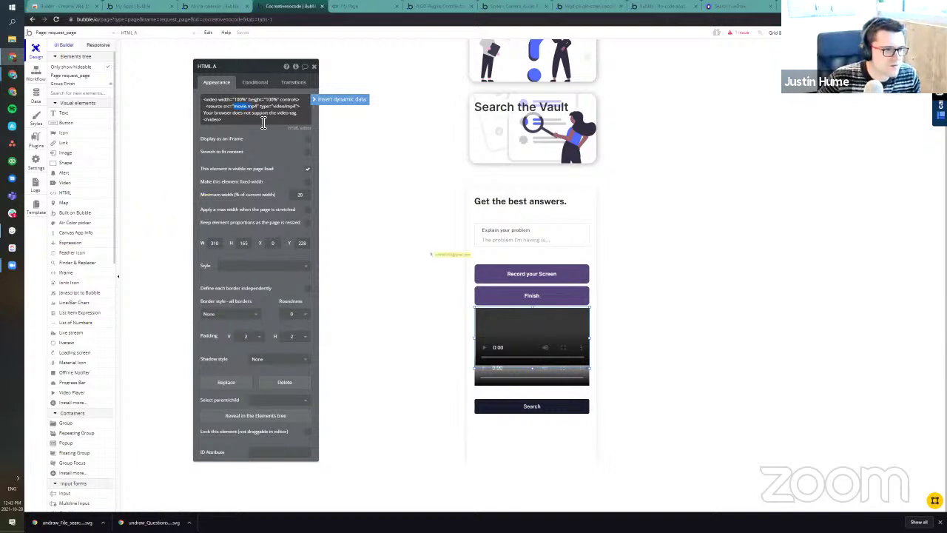
Step: Start a dynamic expression for the video source and create a text custom state named "video to play" on the HTML element
{"action": "left_click", "coordinate": [325, 99]}
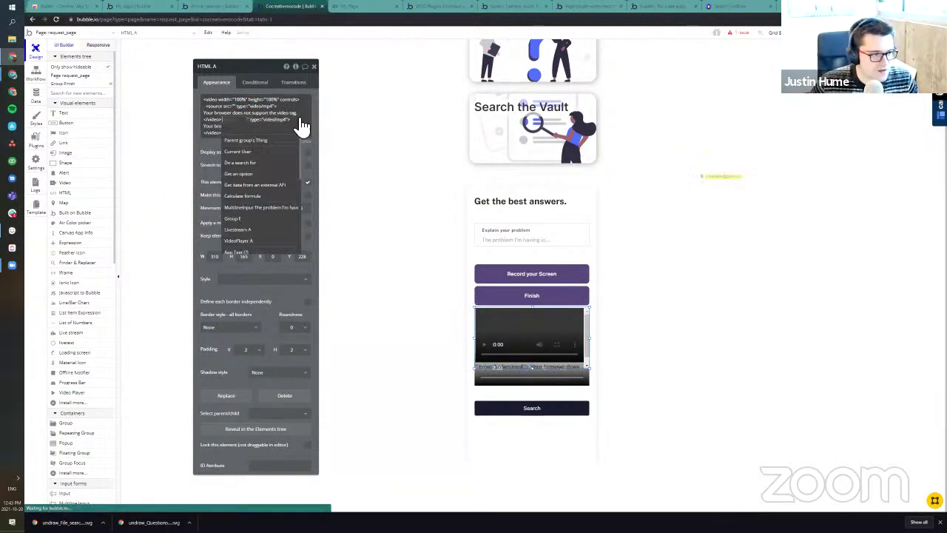
{"action": "left_click", "coordinate": [304, 67]}
{"action": "left_click", "coordinate": [361, 89]}
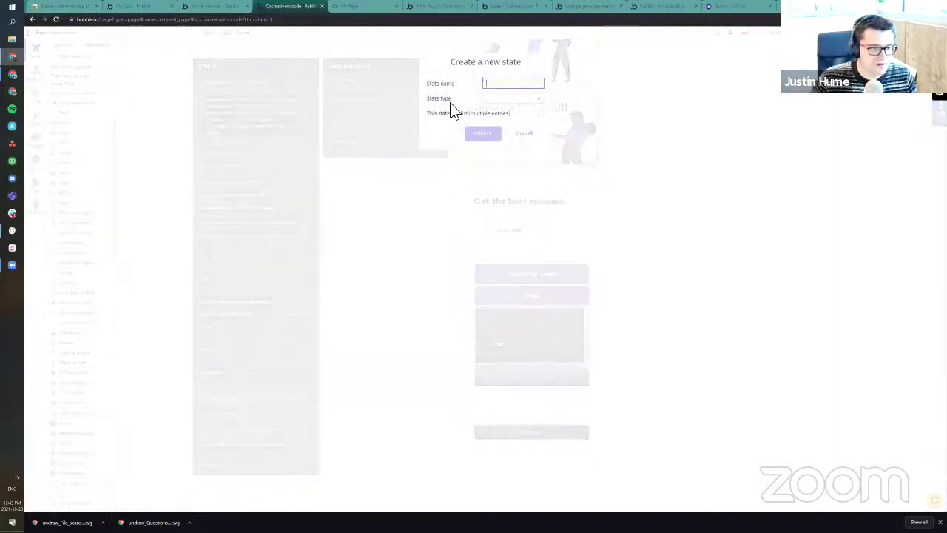
{"action": "type", "text": "video to"}
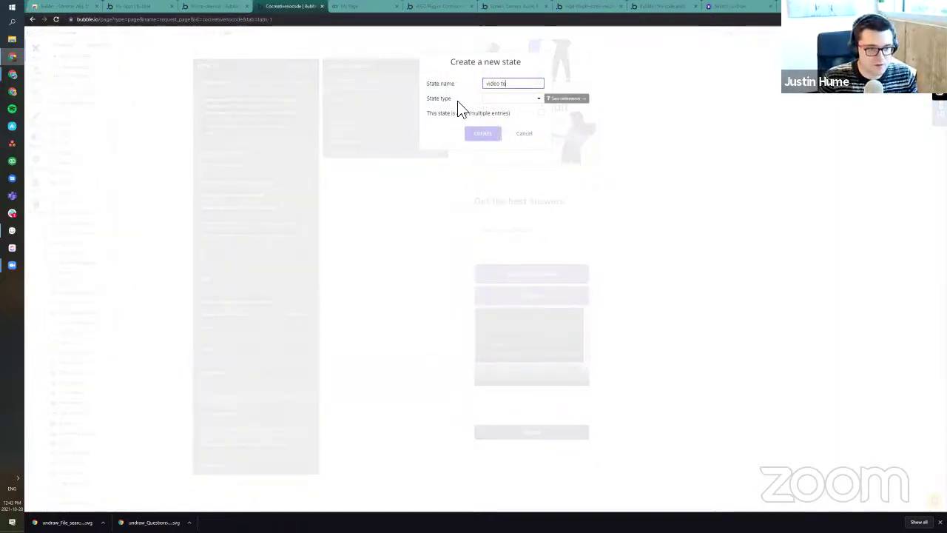
{"action": "type", "text": " play"}
{"action": "left_click", "coordinate": [505, 101]}
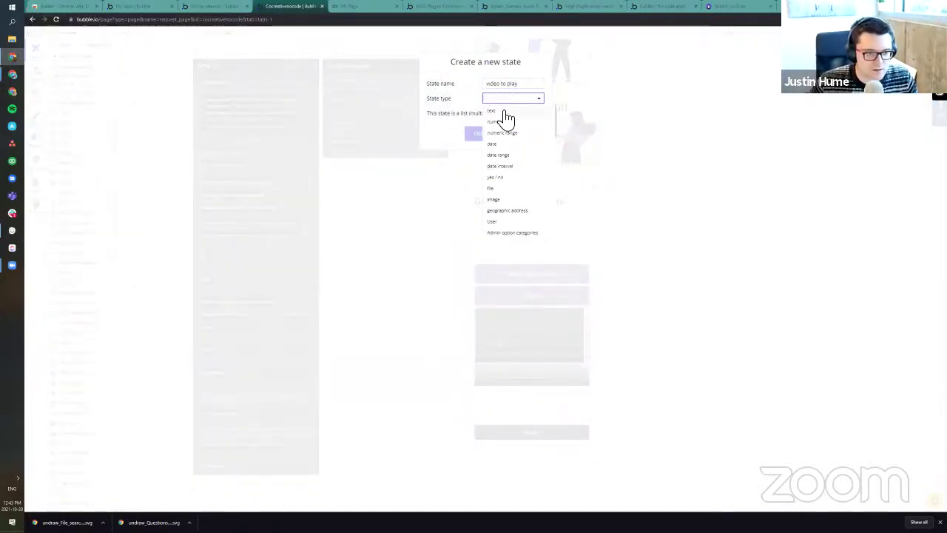
{"action": "left_click", "coordinate": [501, 133]}
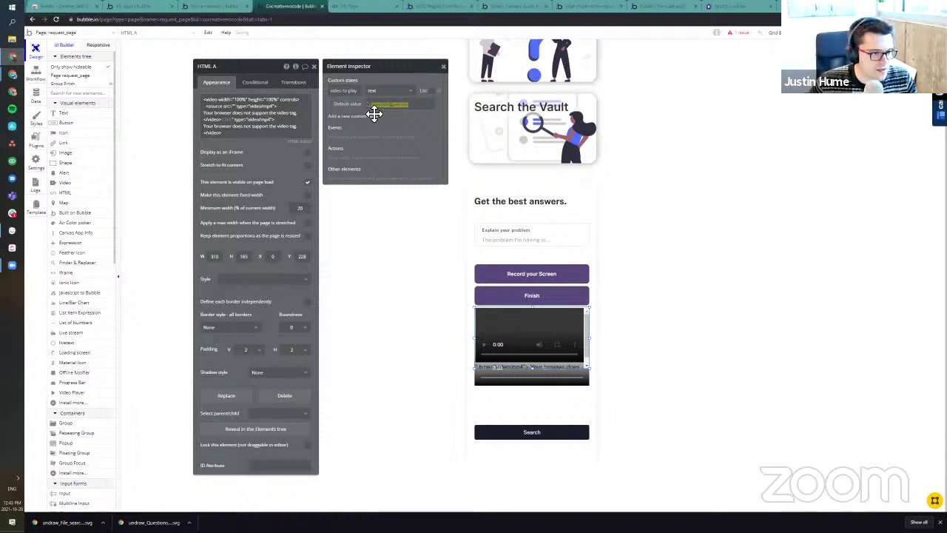
Step: Set the dynamic expression in the HTML code to HTML A's video to play
{"action": "left_click", "coordinate": [229, 121]}
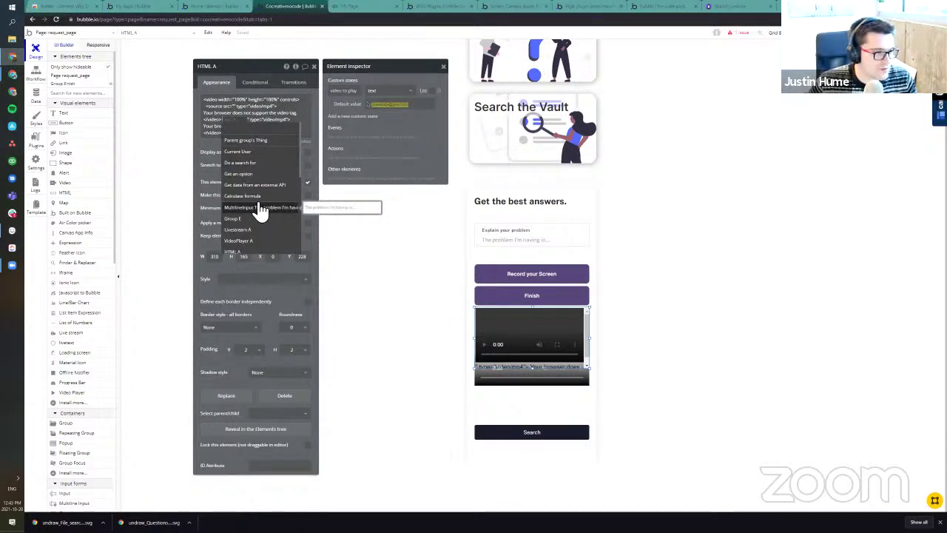
{"action": "left_click", "coordinate": [251, 253]}
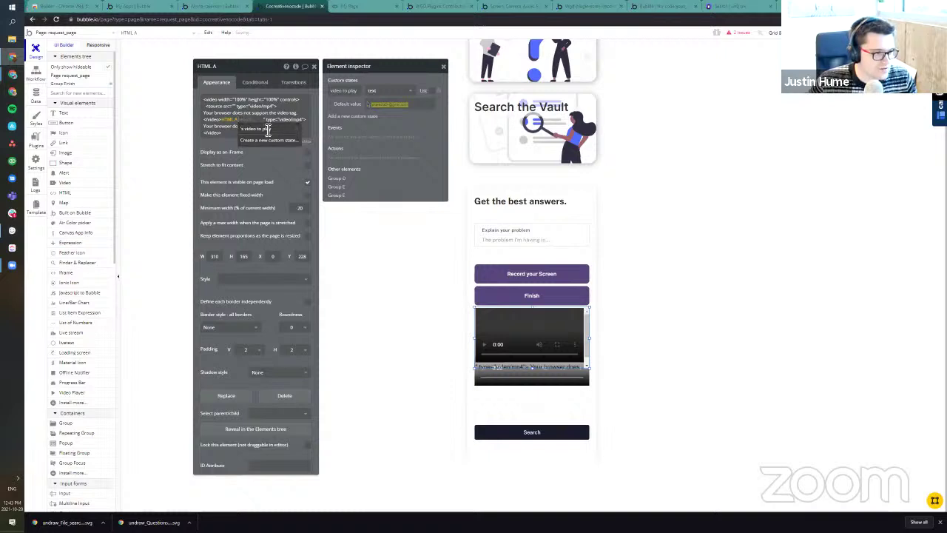
{"action": "left_click", "coordinate": [255, 129]}
Step: Add a condition to the HTML element that makes it not visible when This HTML's video to play is empty
{"action": "left_click", "coordinate": [259, 83]}
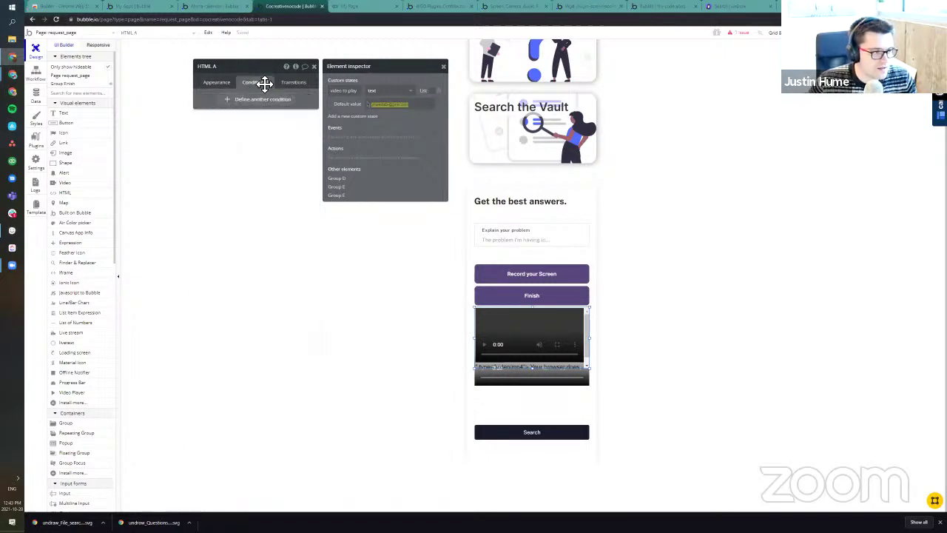
{"action": "left_click", "coordinate": [254, 103]}
{"action": "left_click", "coordinate": [232, 113]}
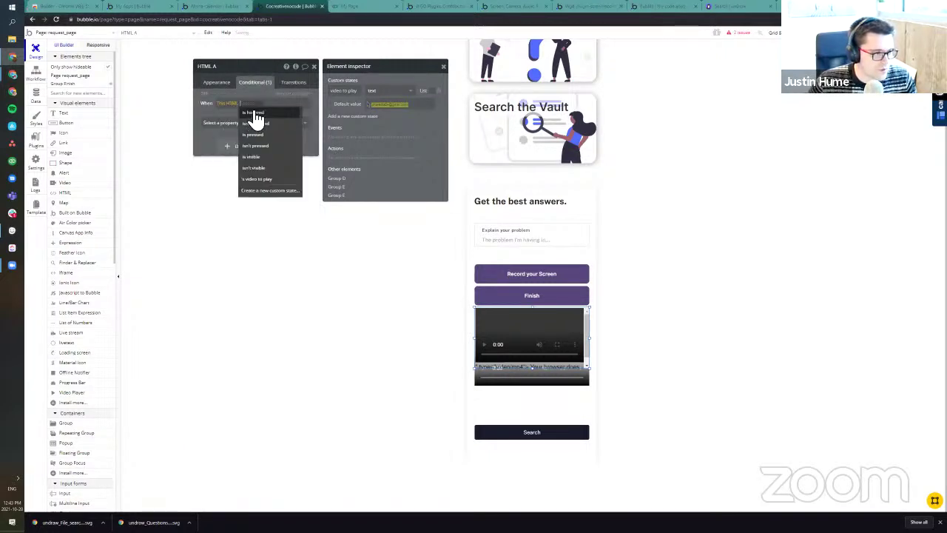
{"action": "left_click", "coordinate": [271, 183]}
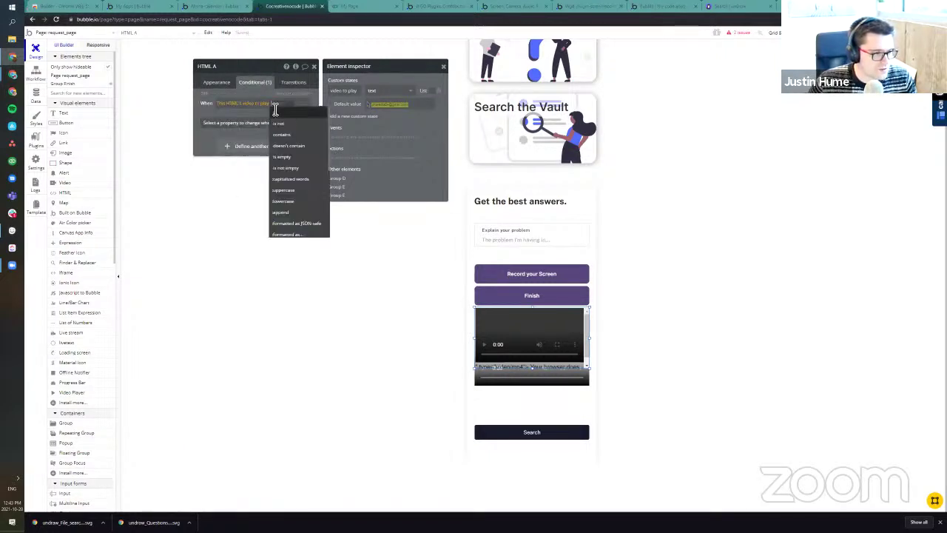
{"action": "left_click", "coordinate": [284, 156]}
{"action": "left_click", "coordinate": [258, 123]}
{"action": "left_click", "coordinate": [263, 145]}
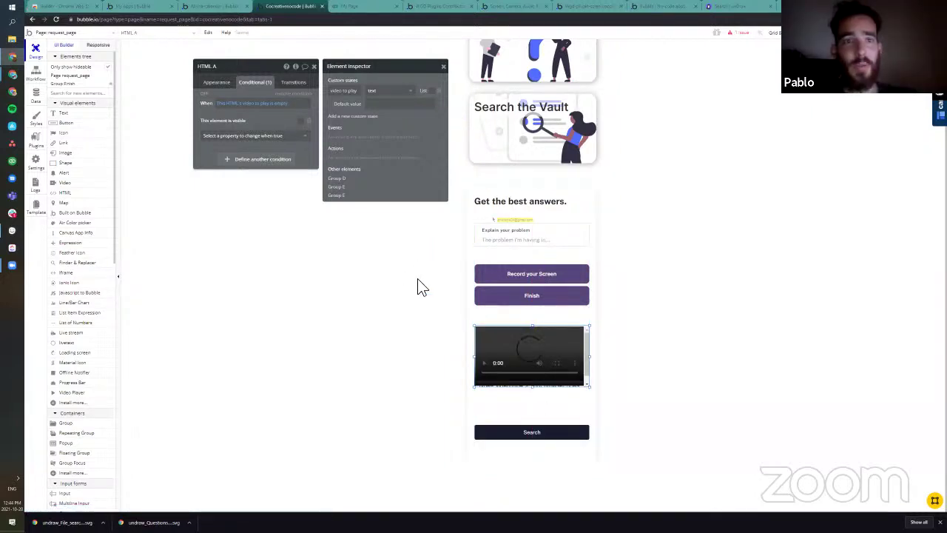
Step: Add a Set state action targeting HTML A at the end of the Livestream A Upload Video workflow
{"action": "left_click", "coordinate": [218, 82]}
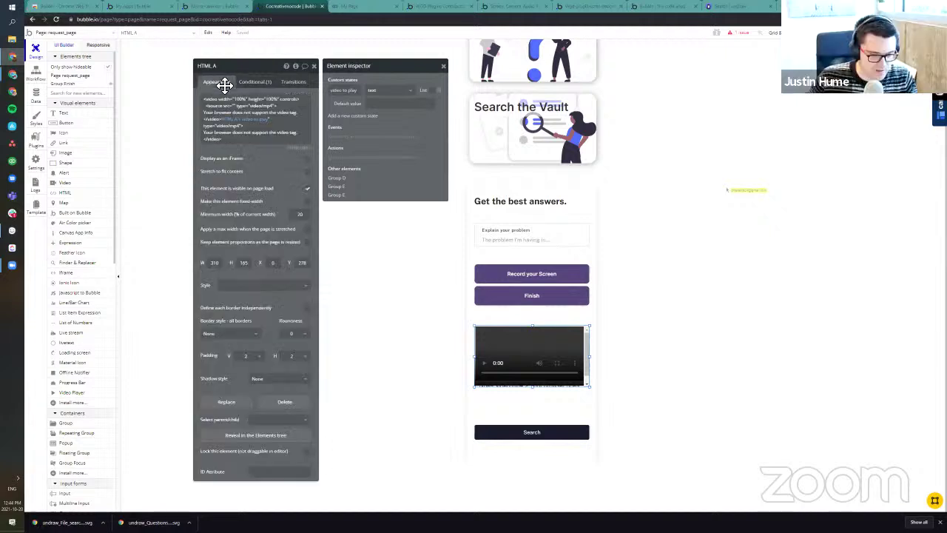
{"action": "left_click", "coordinate": [255, 70]}
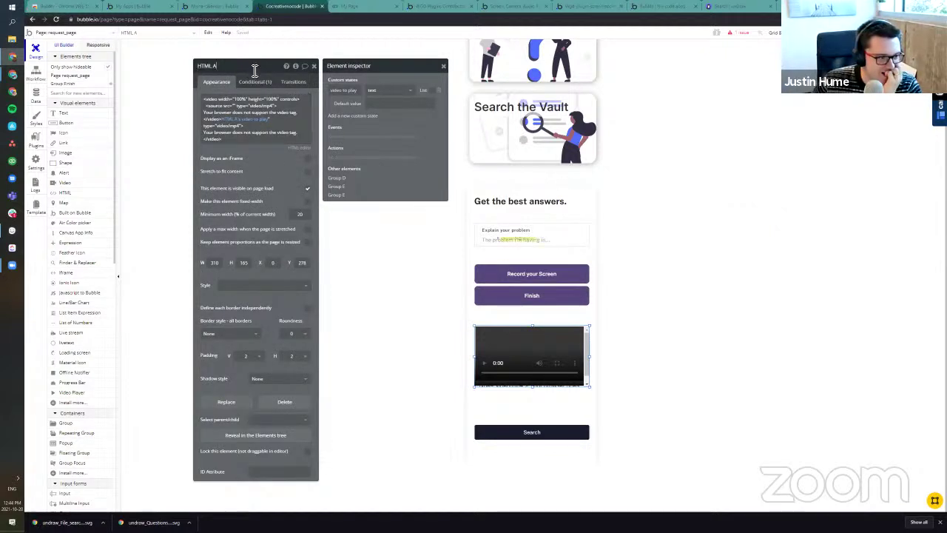
{"action": "left_click", "coordinate": [541, 296]}
{"action": "left_click", "coordinate": [274, 135]}
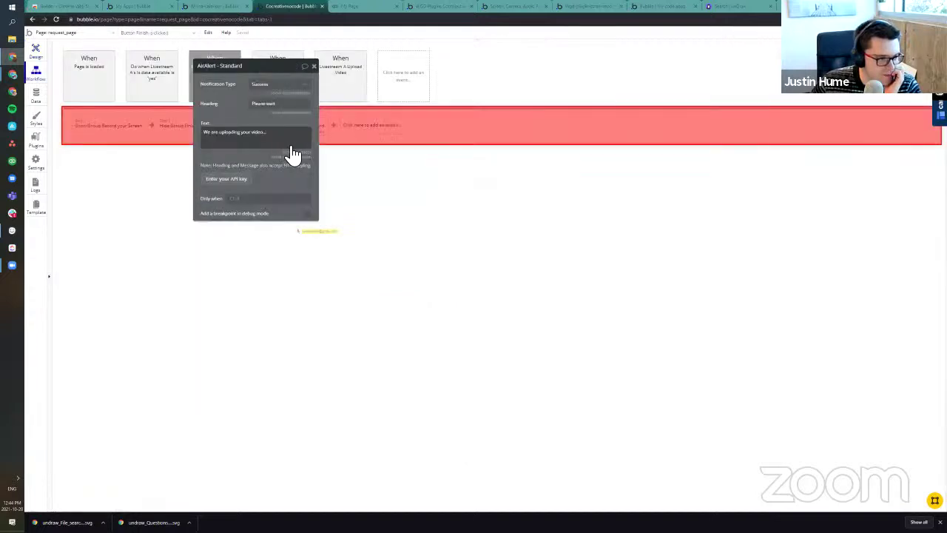
{"action": "left_click", "coordinate": [344, 70]}
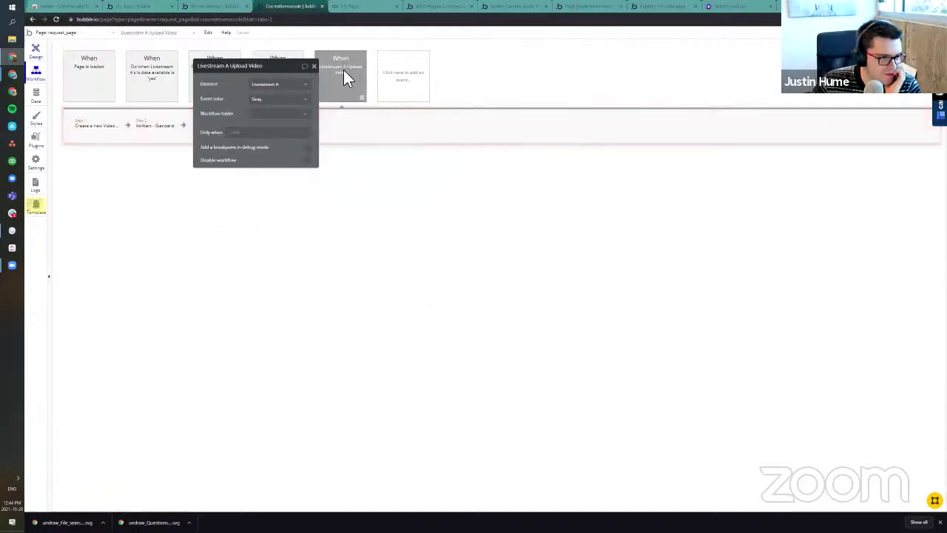
{"action": "left_click", "coordinate": [161, 124]}
{"action": "left_click", "coordinate": [202, 127]}
{"action": "type", "text": "set state"}
{"action": "left_click", "coordinate": [230, 155]}
{"action": "left_click", "coordinate": [287, 200]}
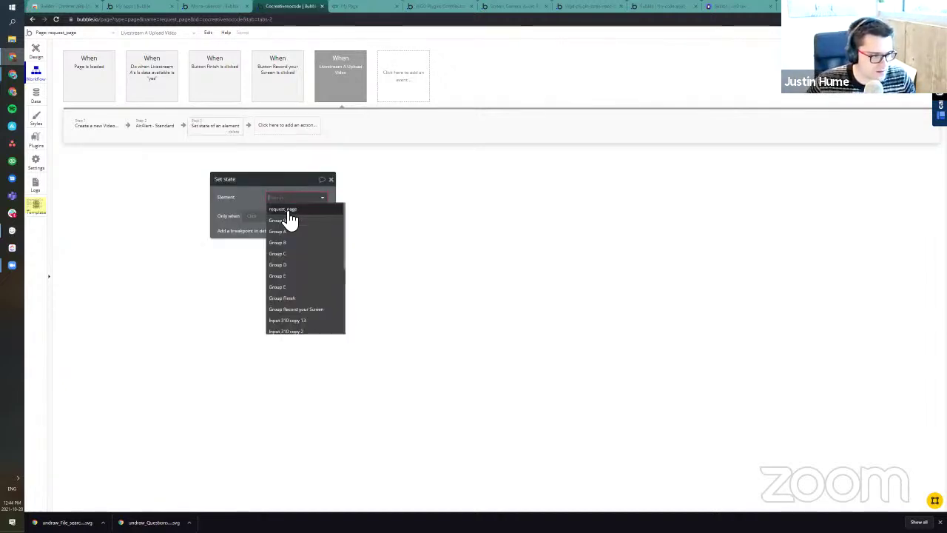
{"action": "scroll", "coordinate": [307, 288], "scroll_direction": "down", "scroll_amount": 5}
{"action": "left_click", "coordinate": [313, 249]}
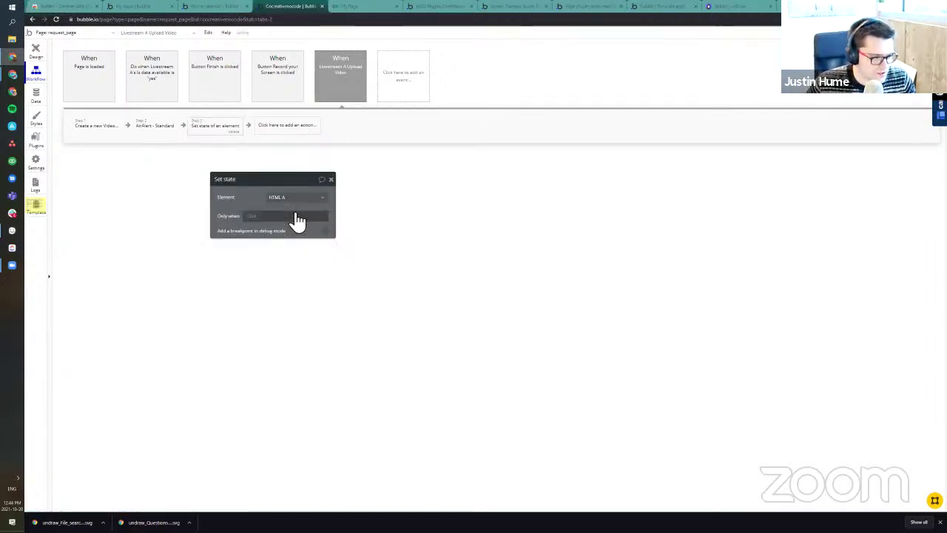
Step: Set the action's custom state to video to play, with the value Result of step 1 (Create a new Video)'s Video's URL
{"action": "left_click", "coordinate": [300, 216]}
{"action": "left_click", "coordinate": [292, 225]}
{"action": "left_click", "coordinate": [303, 226]}
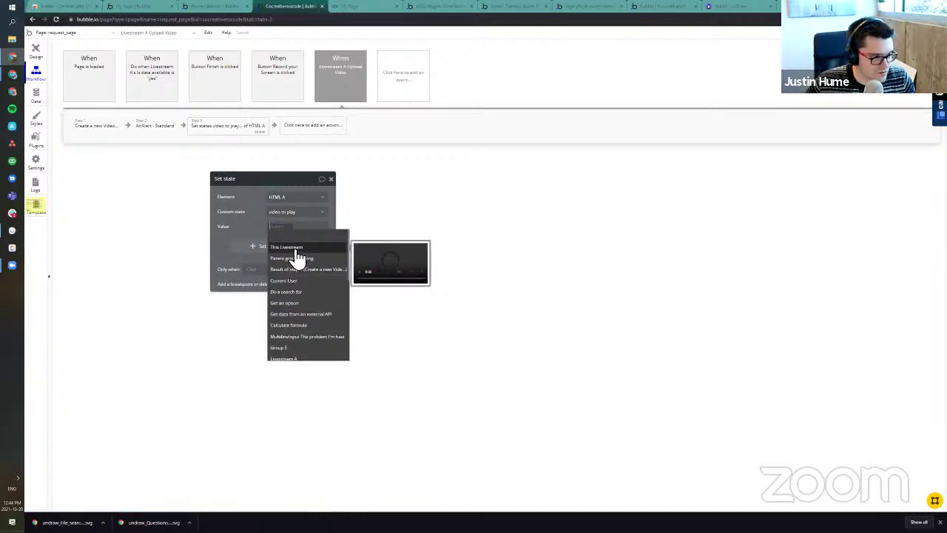
{"action": "left_click", "coordinate": [301, 270]}
{"action": "left_click", "coordinate": [303, 242]}
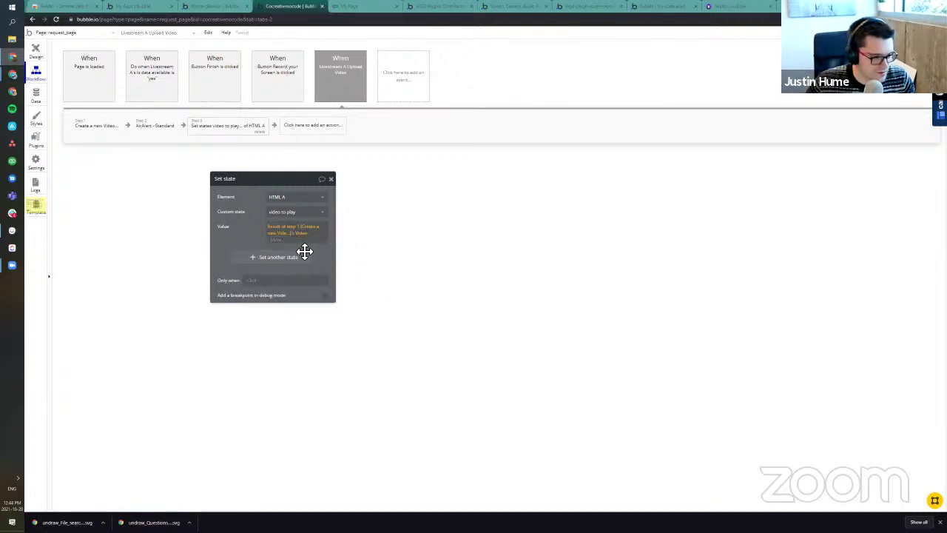
{"action": "left_click", "coordinate": [275, 241]}
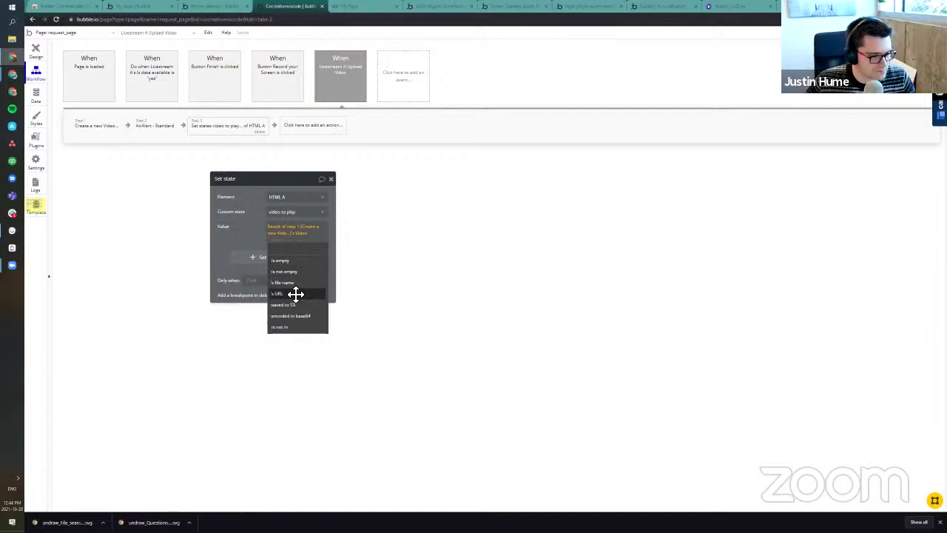
{"action": "left_click", "coordinate": [301, 303]}
Step: Switch to the request_page preview, refresh it, record a shared screen with a short problem description entered, and finish the recording
{"action": "left_click", "coordinate": [38, 49]}
{"action": "left_click", "coordinate": [571, 295]}
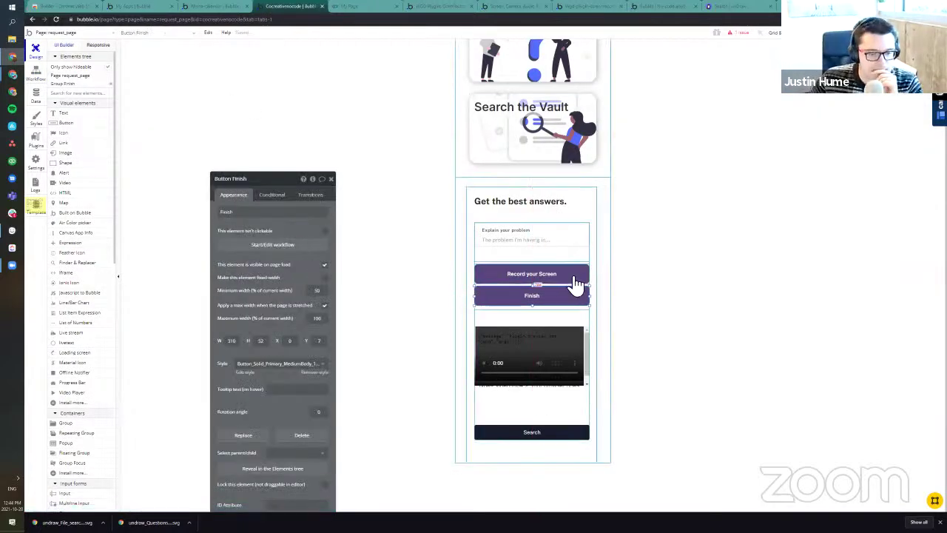
{"action": "left_click", "coordinate": [378, 8]}
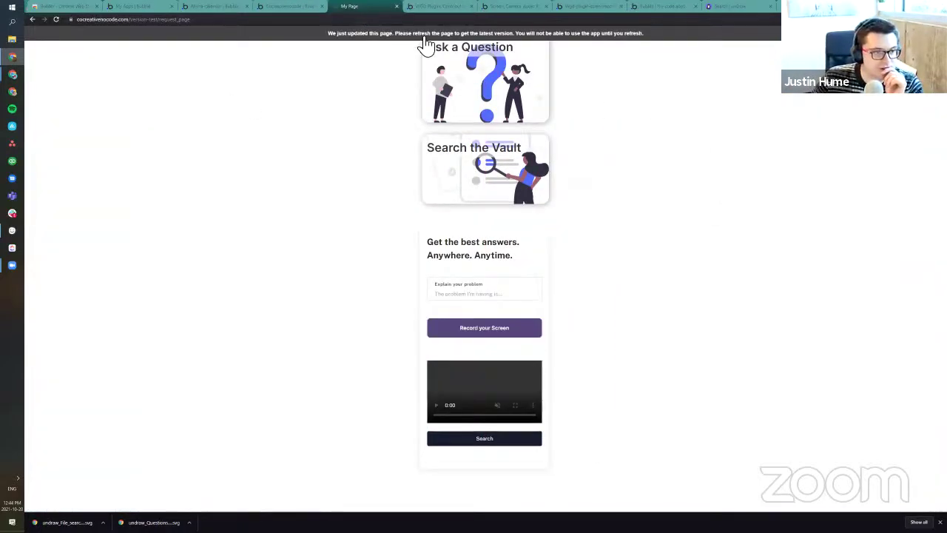
{"action": "key", "text": "F5"}
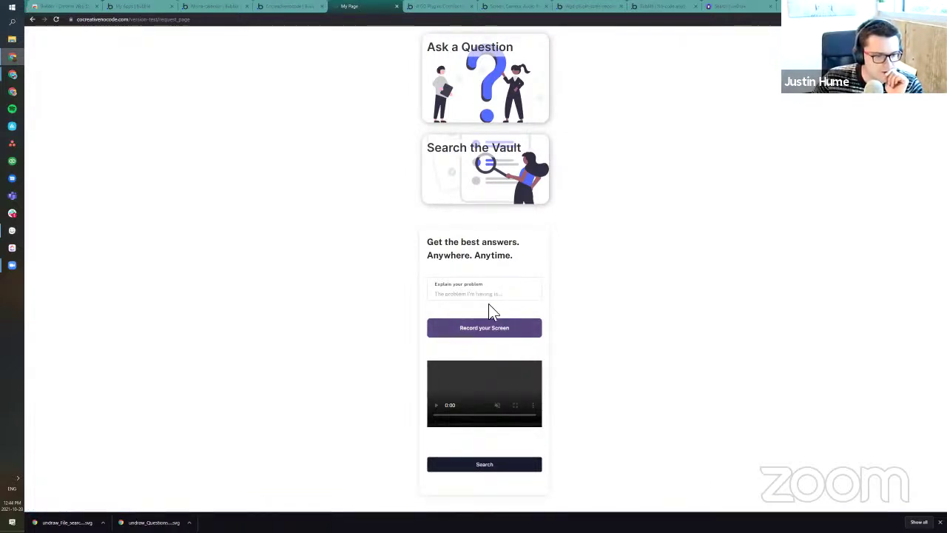
{"action": "left_click", "coordinate": [492, 330]}
{"action": "left_click", "coordinate": [454, 141]}
{"action": "left_click", "coordinate": [551, 243]}
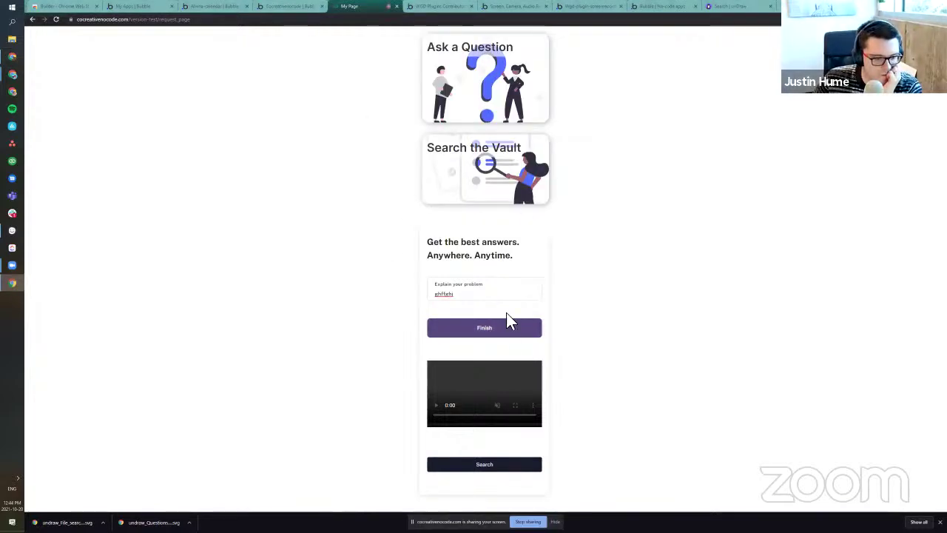
{"action": "left_click", "coordinate": [507, 331]}
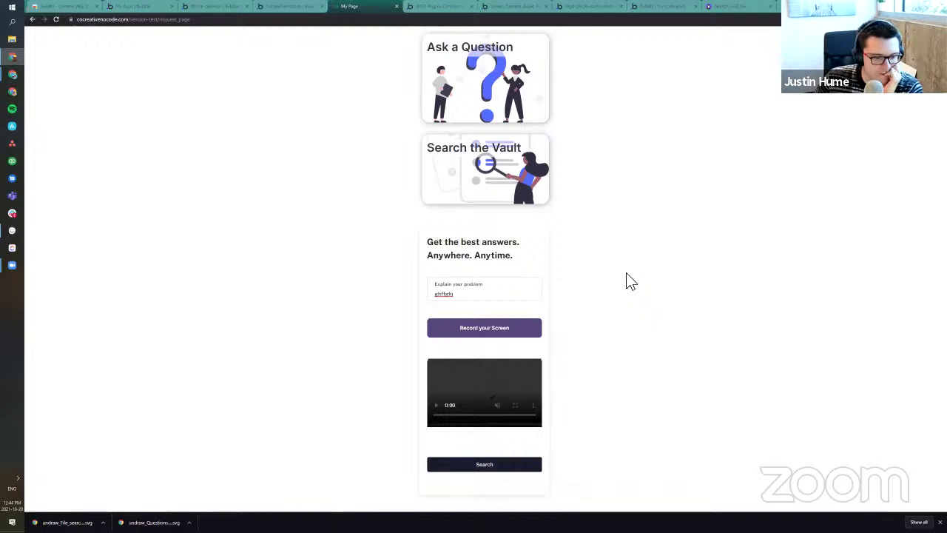
Step: Inspect the page's video player in the developer tools, examining the source inside its <video> element
{"action": "right_click", "coordinate": [450, 392]}
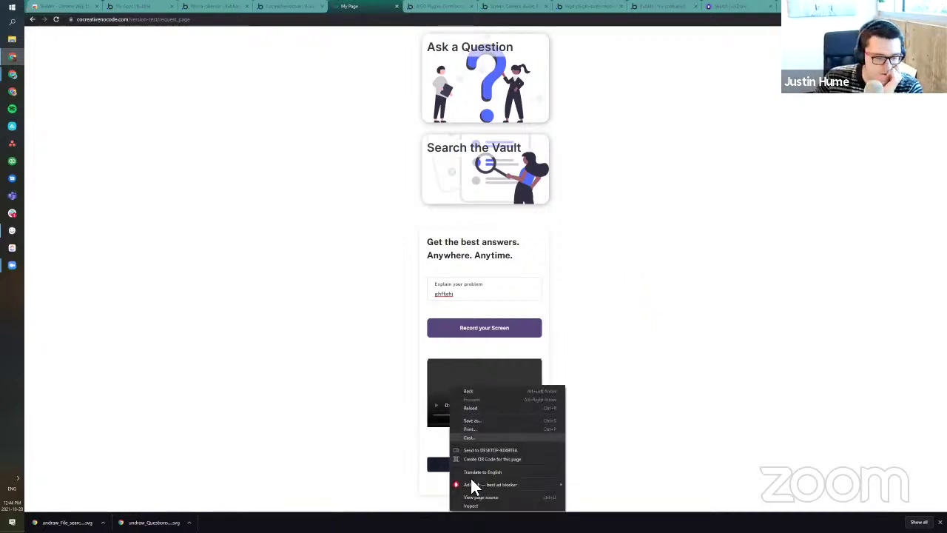
{"action": "left_click", "coordinate": [474, 510]}
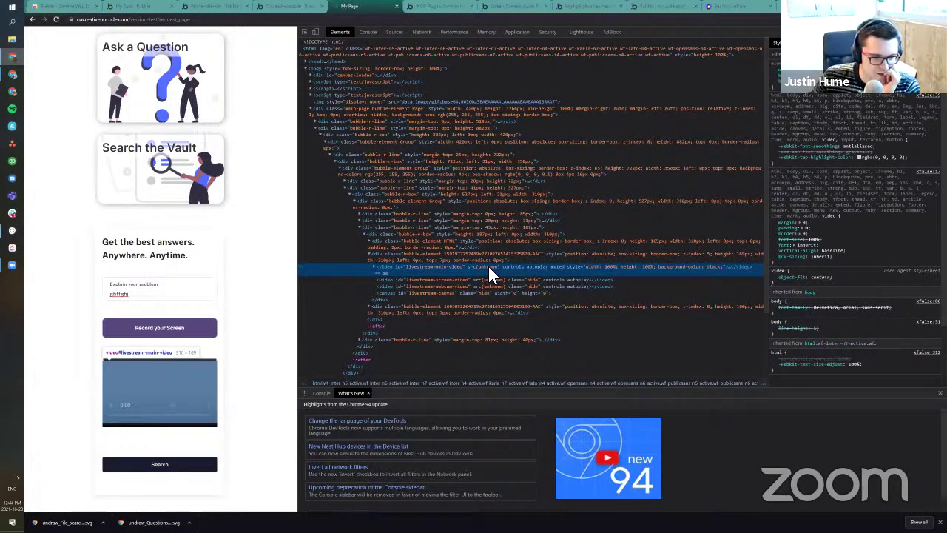
{"action": "left_click", "coordinate": [374, 267]}
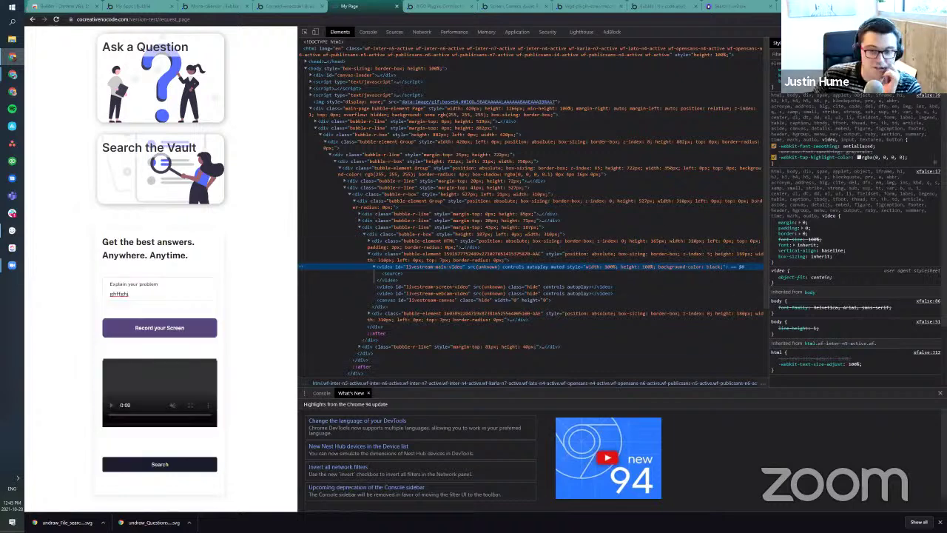
{"action": "key", "text": "F12"}
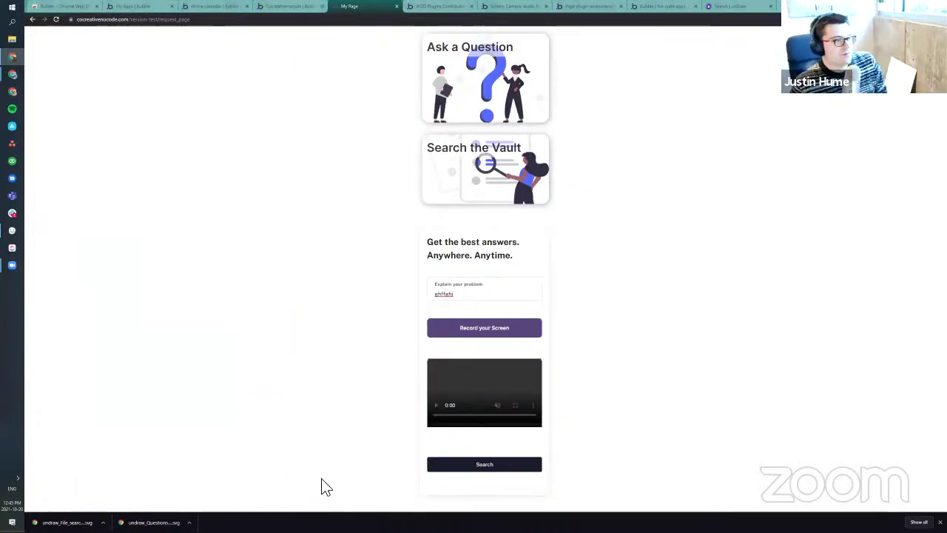
Step: Reload the request_page preview in debug mode by adding ?debug_mode=true to its address
{"action": "left_click", "coordinate": [264, 22]}
{"action": "double_click", "coordinate": [269, 25]}
{"action": "type", "text": "?"}
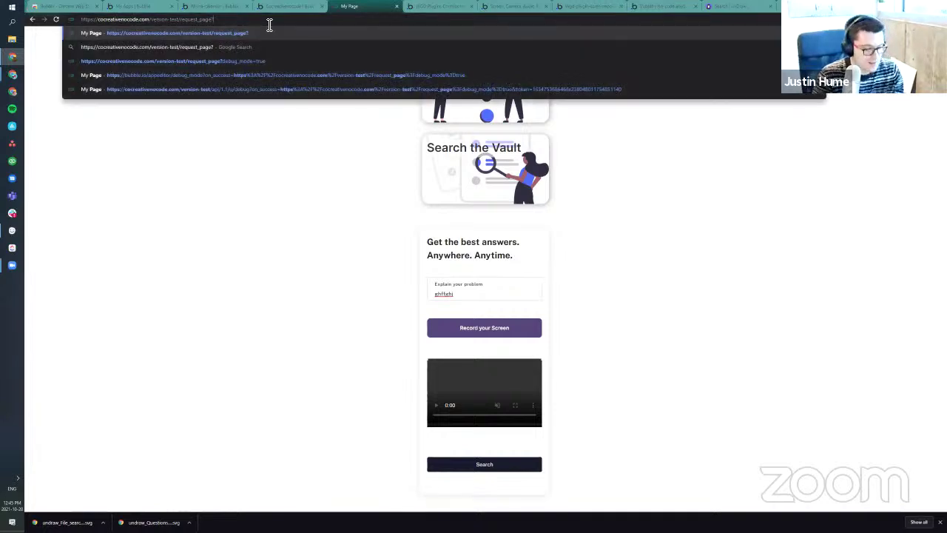
{"action": "type", "text": "debug_mode=true"}
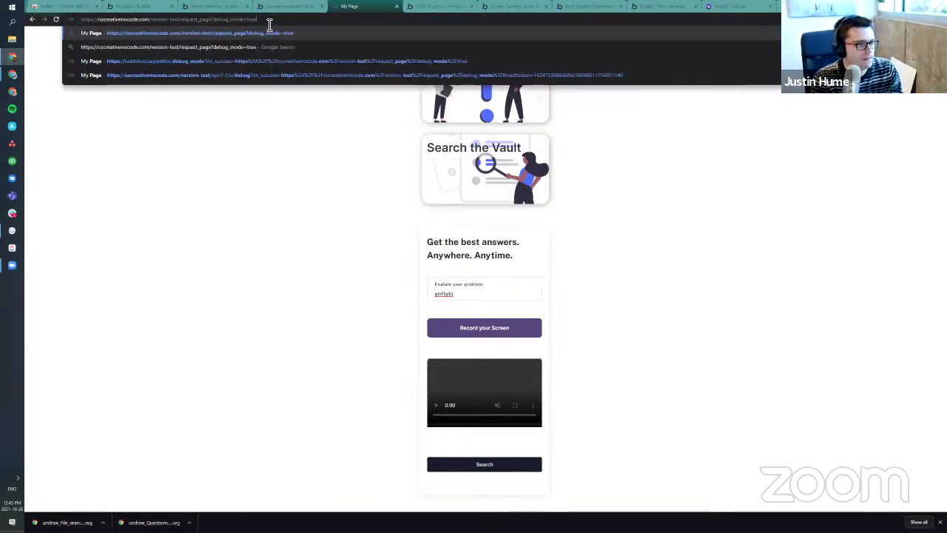
{"action": "key", "text": "Return"}
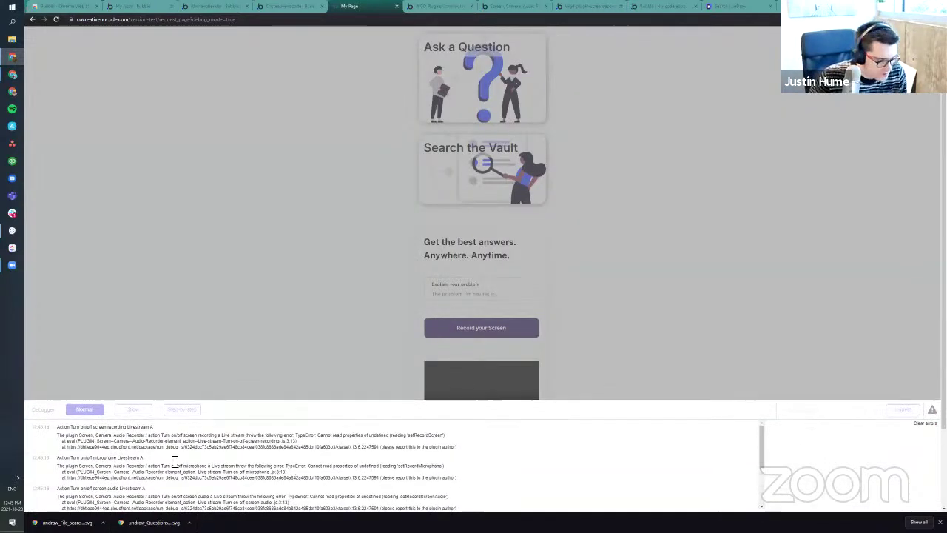
Step: Read through the Livestream A plugin action errors in the debugger and dismiss the error list
{"action": "scroll", "coordinate": [161, 474], "scroll_direction": "down", "scroll_amount": 1}
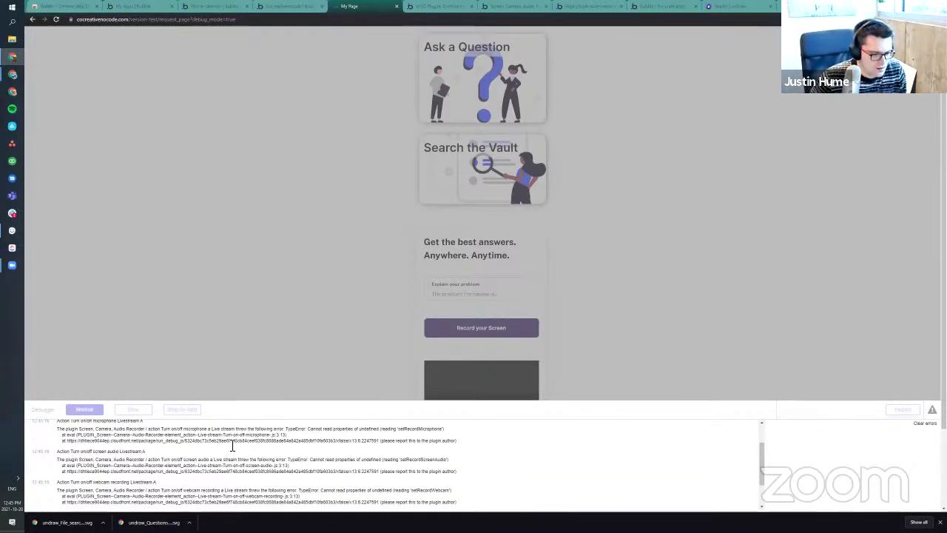
{"action": "scroll", "coordinate": [231, 445], "scroll_direction": "down", "scroll_amount": 1}
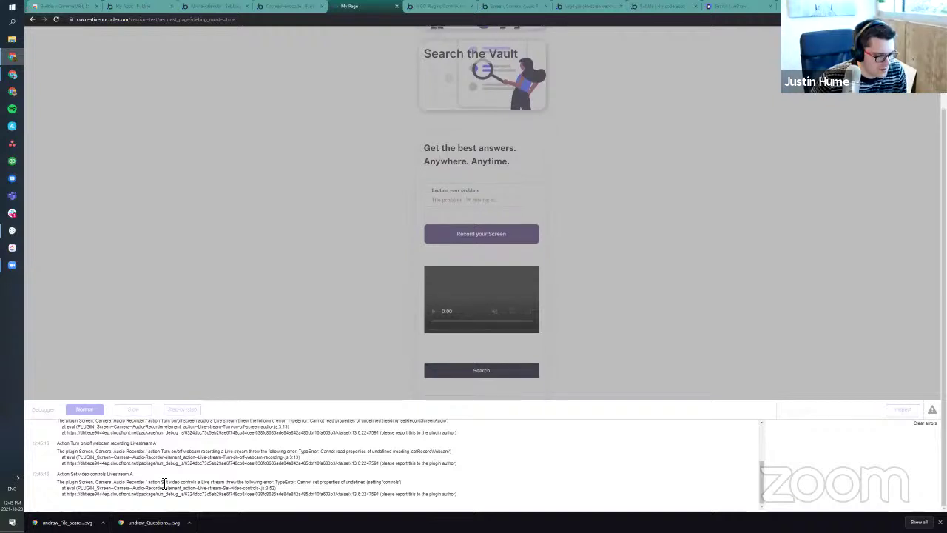
{"action": "scroll", "coordinate": [164, 485], "scroll_direction": "up", "scroll_amount": 2}
{"action": "scroll", "coordinate": [126, 454], "scroll_direction": "down", "scroll_amount": 2}
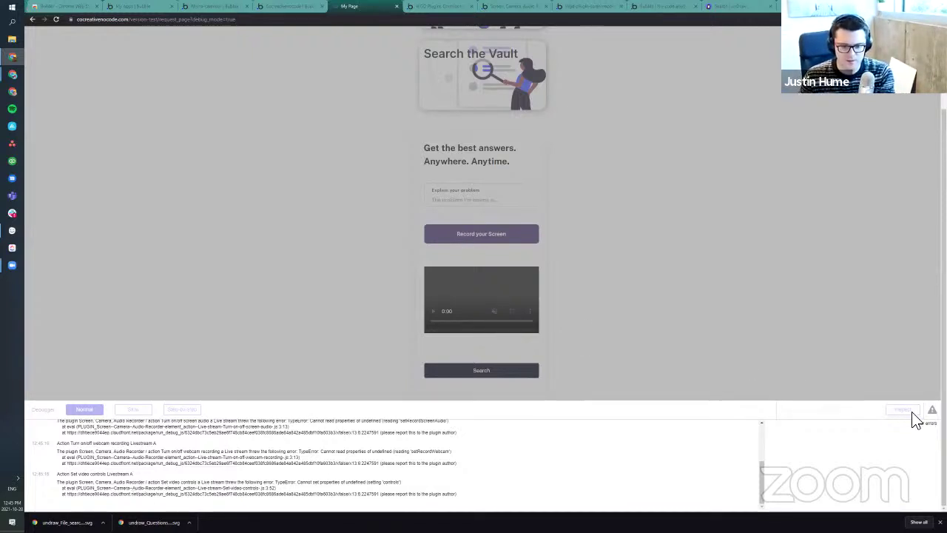
{"action": "left_click", "coordinate": [626, 277]}
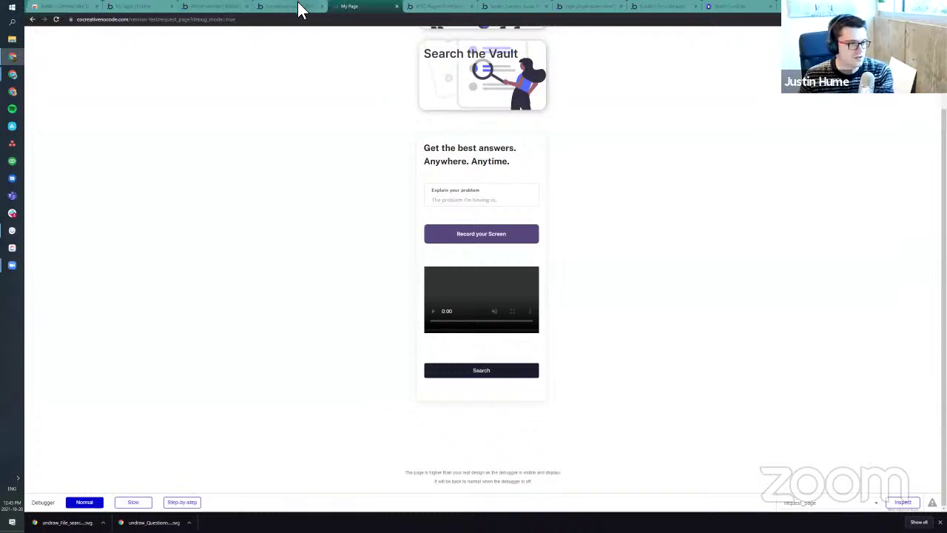
{"action": "left_click", "coordinate": [153, 9]}
{"action": "left_click", "coordinate": [204, 7]}
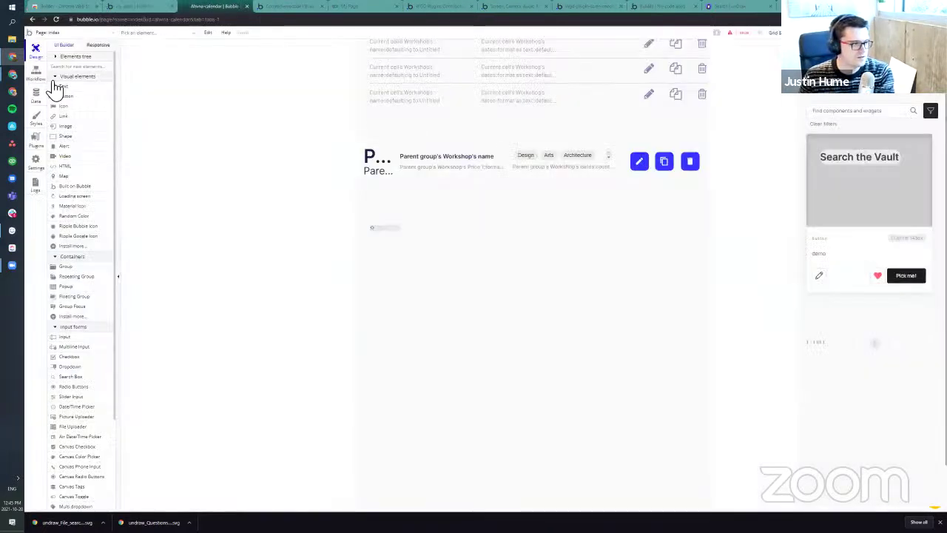
{"action": "left_click", "coordinate": [36, 72]}
{"action": "left_click", "coordinate": [99, 73]}
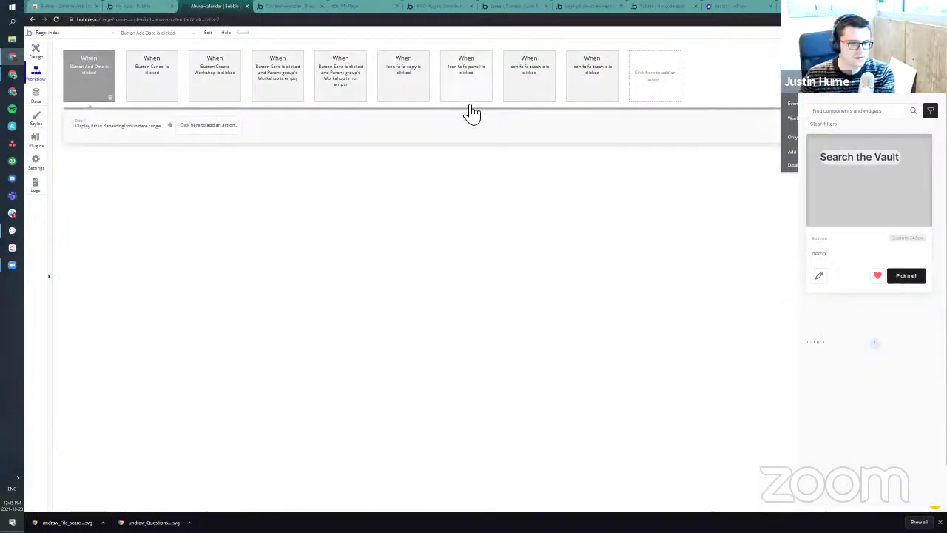
{"action": "left_click", "coordinate": [37, 50]}
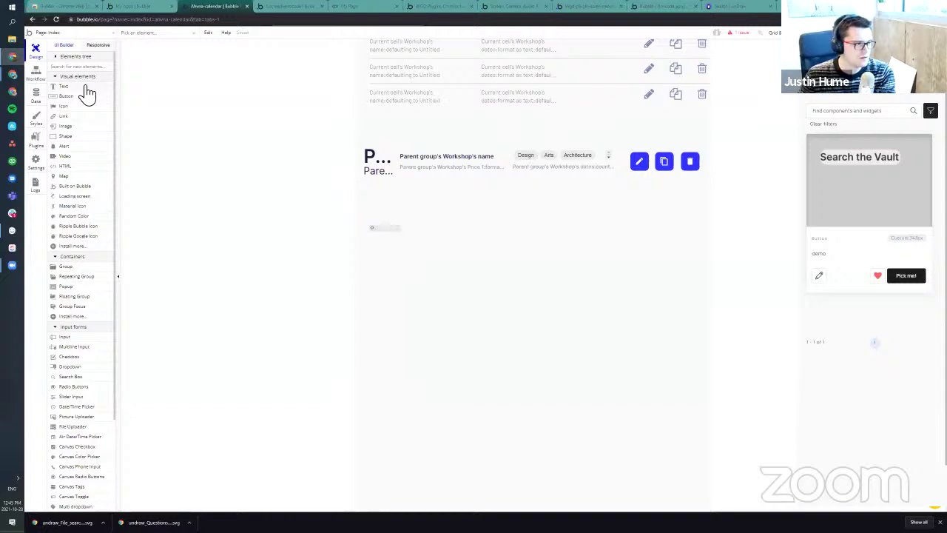
{"action": "left_click", "coordinate": [41, 93]}
{"action": "left_click", "coordinate": [32, 58]}
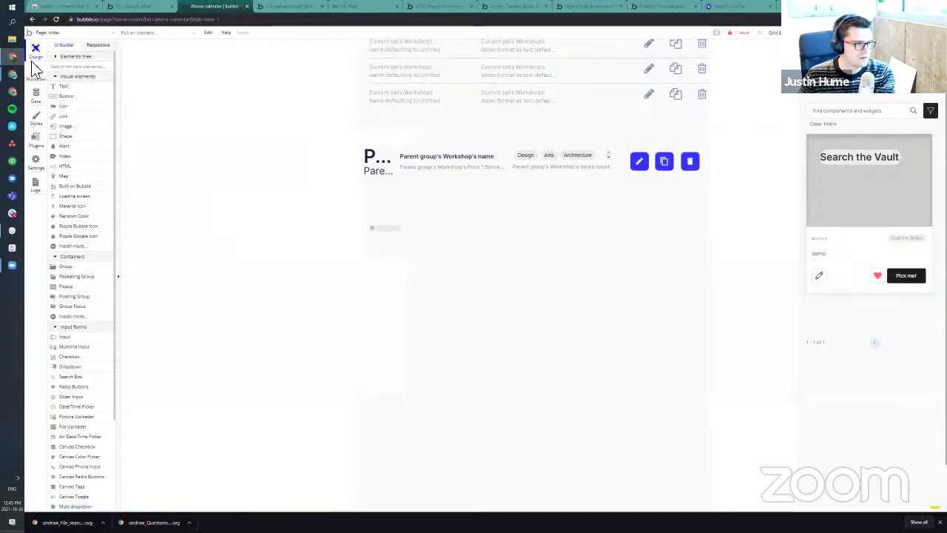
{"action": "left_click", "coordinate": [35, 76]}
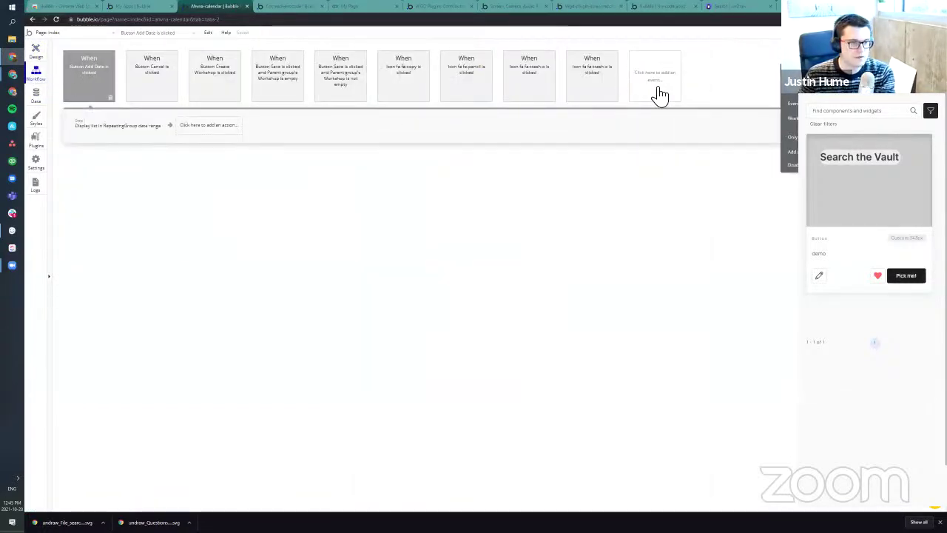
{"action": "left_click", "coordinate": [59, 33]}
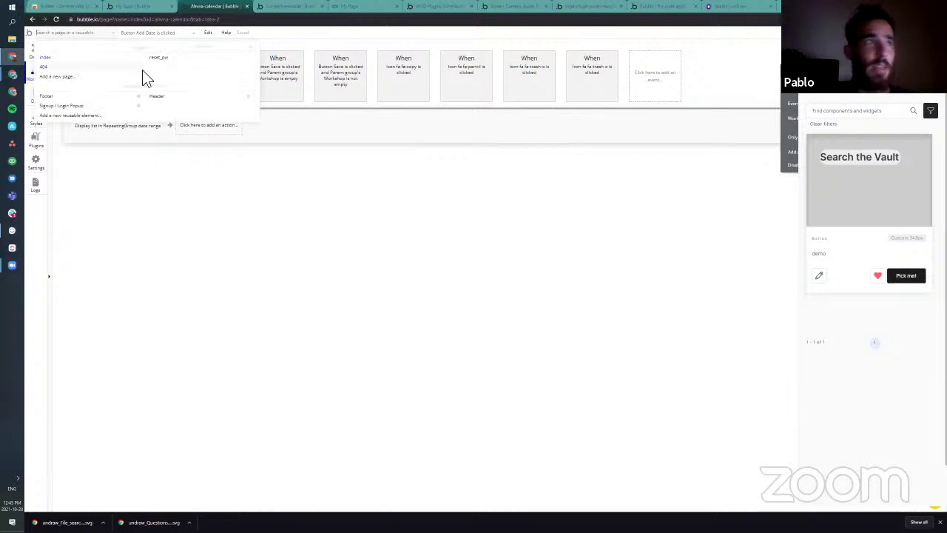
{"action": "left_click", "coordinate": [126, 6]}
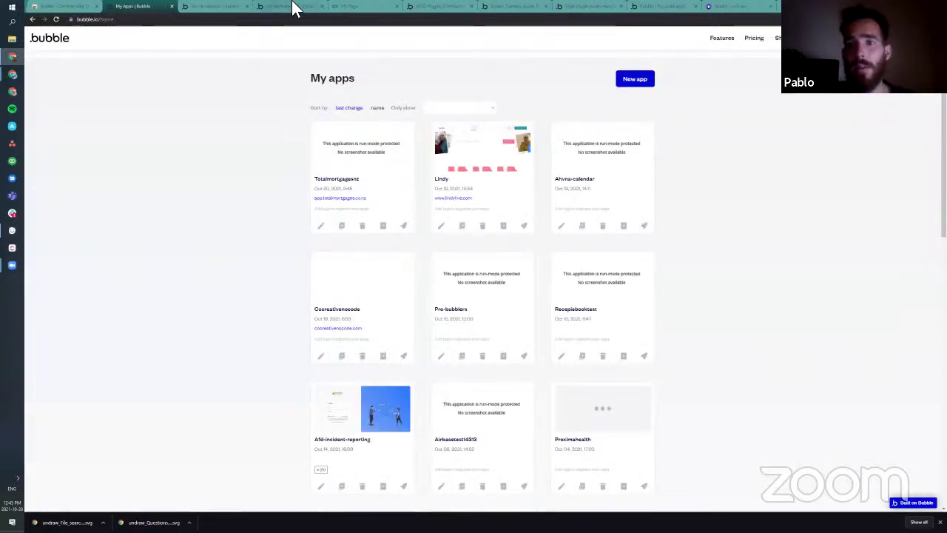
Step: Switch to the Cocreativenocode editor and add a Do when condition is true event to request_page's workflows
{"action": "left_click", "coordinate": [292, 6]}
{"action": "left_click", "coordinate": [42, 74]}
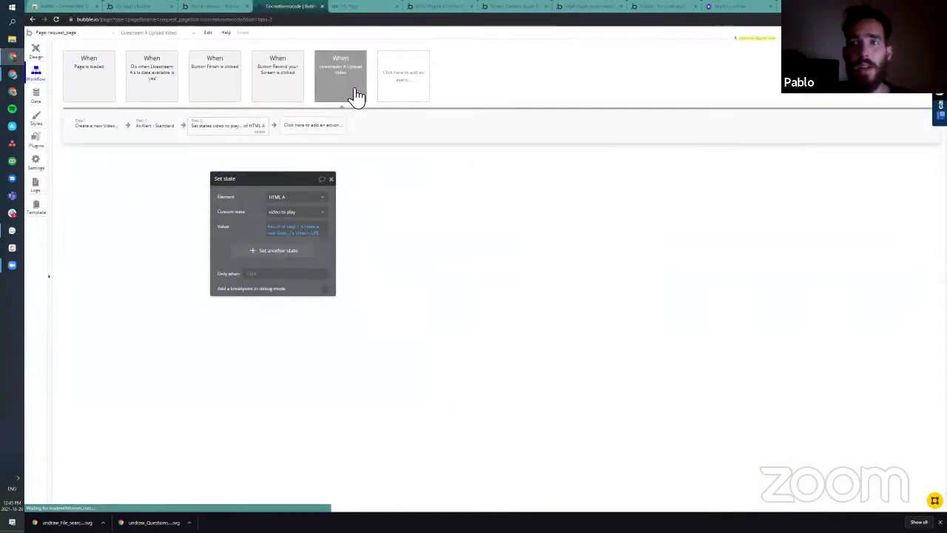
{"action": "left_click", "coordinate": [409, 77]}
{"action": "mouse_move", "coordinate": [415, 150]}
{"action": "mouse_move", "coordinate": [404, 135]}
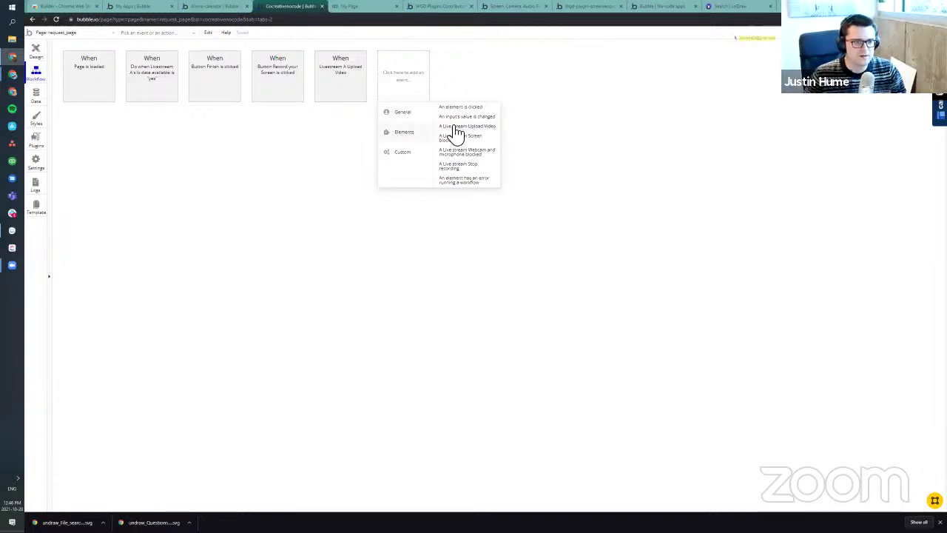
{"action": "mouse_move", "coordinate": [407, 117]}
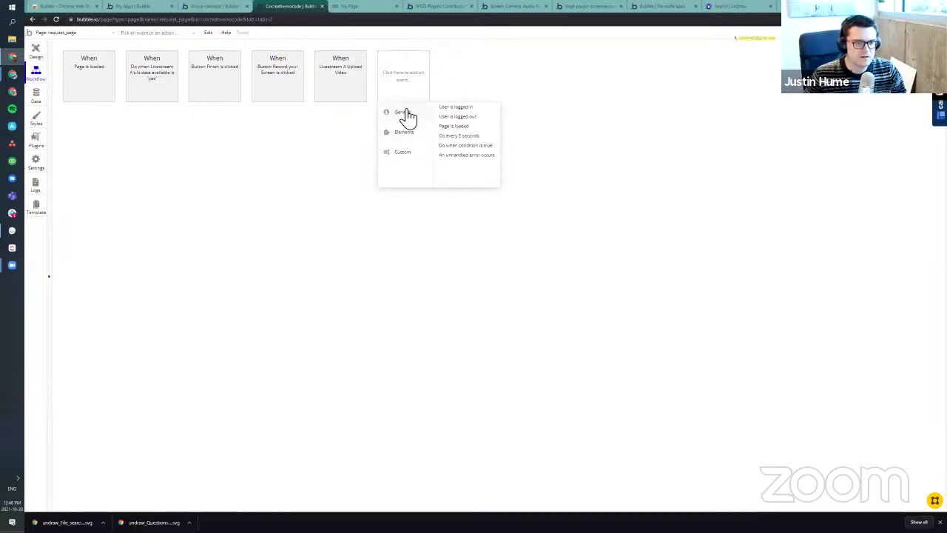
{"action": "left_click", "coordinate": [472, 147]}
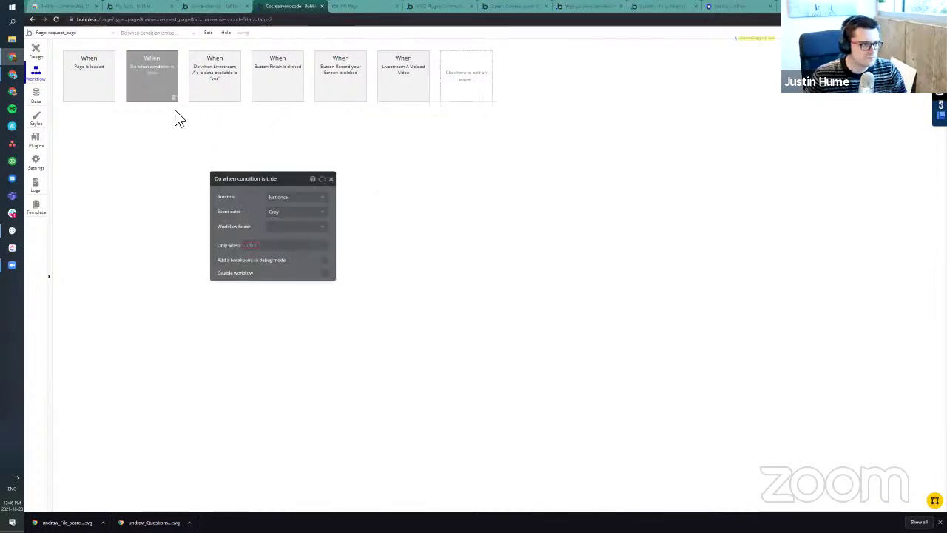
Step: Set the new event's condition to Livestream A is visible, keeping it running just once
{"action": "left_click", "coordinate": [256, 245]}
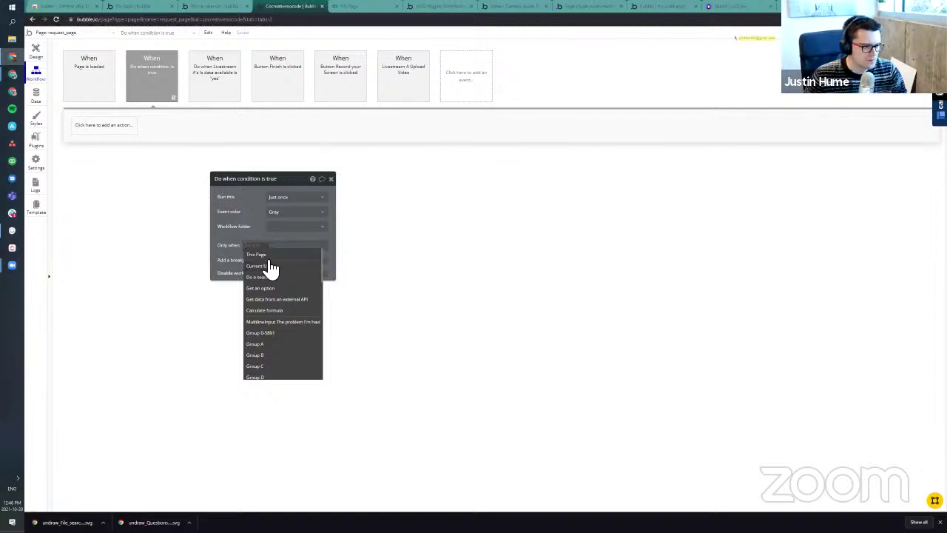
{"action": "scroll", "coordinate": [288, 333], "scroll_direction": "down", "scroll_amount": 10}
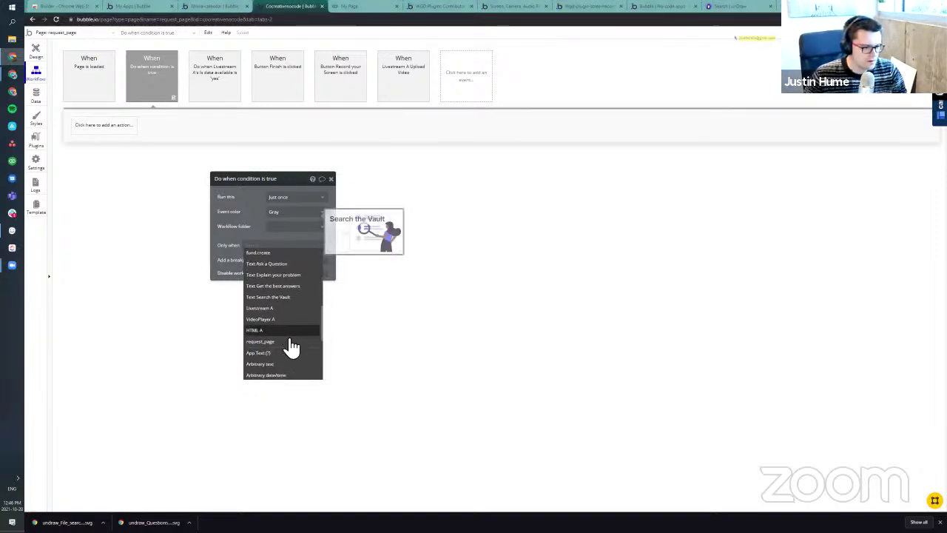
{"action": "scroll", "coordinate": [277, 310], "scroll_direction": "up", "scroll_amount": 3}
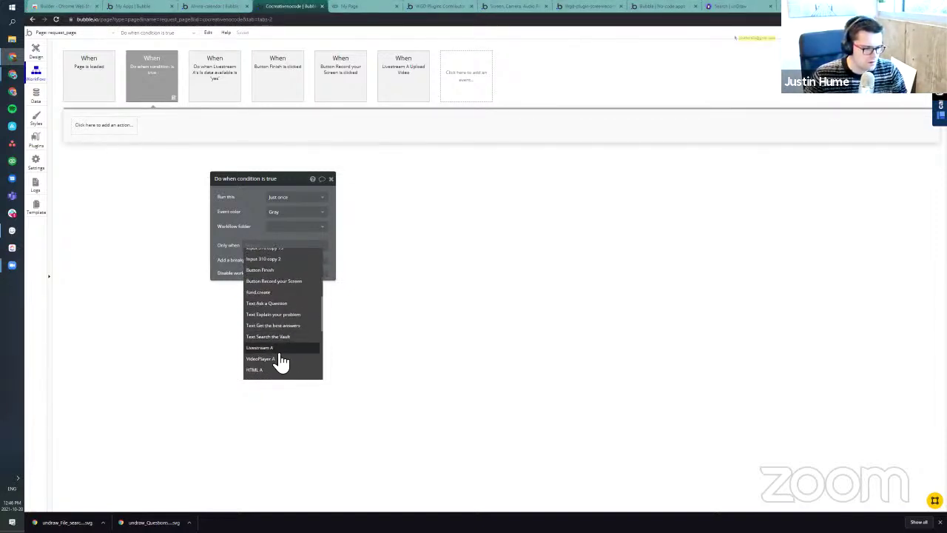
{"action": "left_click", "coordinate": [281, 351]}
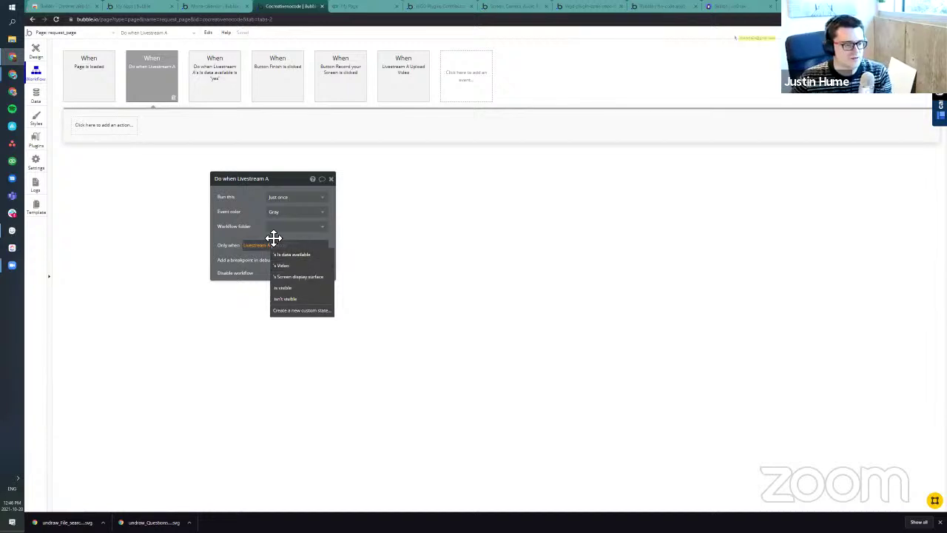
{"action": "left_click", "coordinate": [296, 289]}
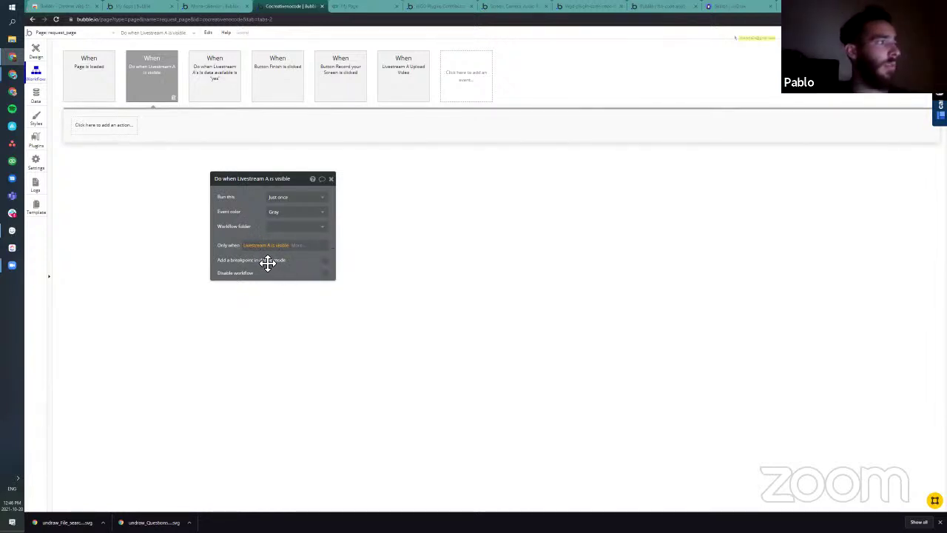
{"action": "left_click_drag", "start_coordinate": [268, 259], "coordinate": [255, 246]}
{"action": "left_click", "coordinate": [269, 179]}
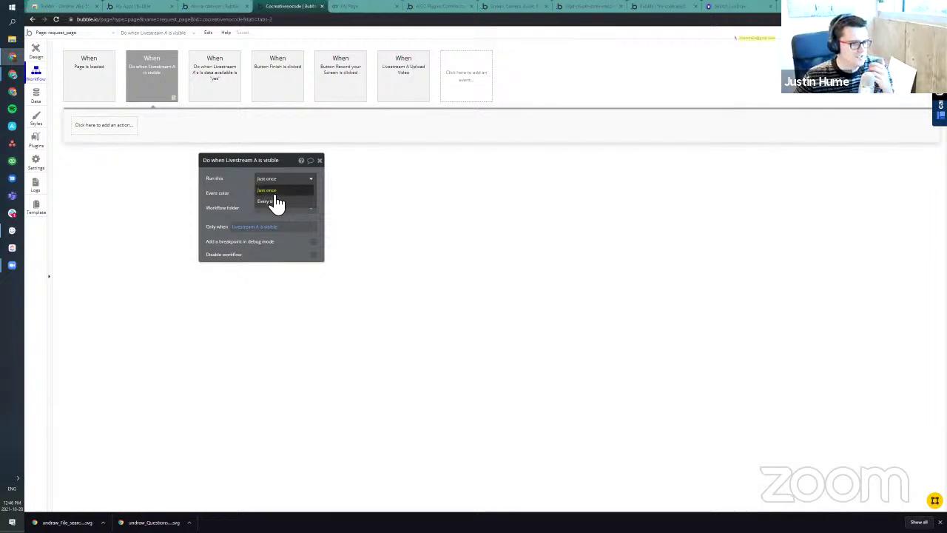
{"action": "left_click", "coordinate": [275, 202]}
Step: Copy the Turn on/off webcam recording action from the Page is loaded workflow into the Livestream A is visible workflow
{"action": "left_click", "coordinate": [95, 80]}
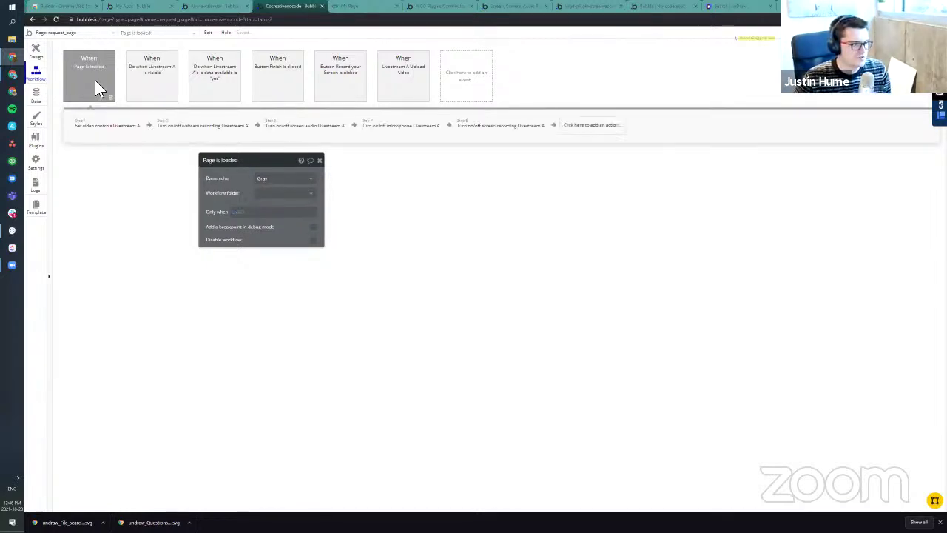
{"action": "left_click", "coordinate": [133, 82]}
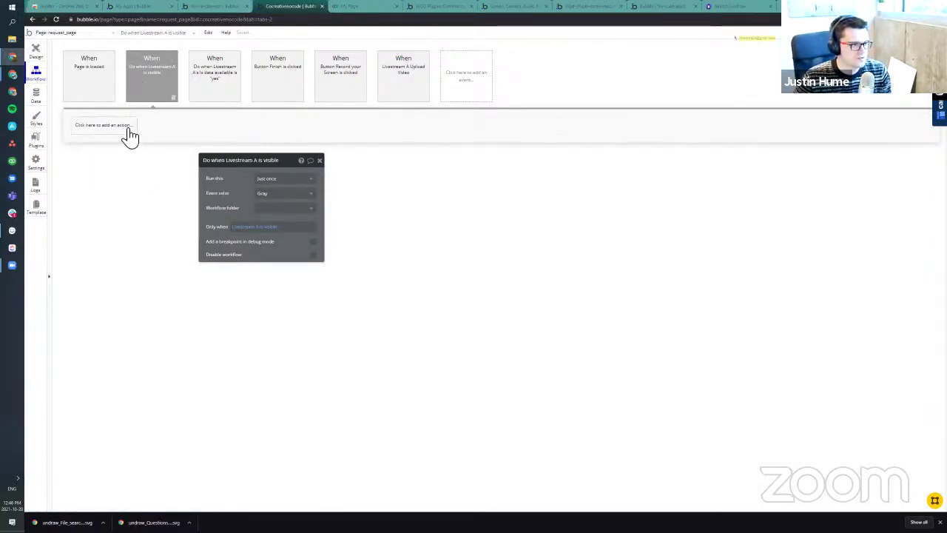
{"action": "left_click", "coordinate": [104, 91]}
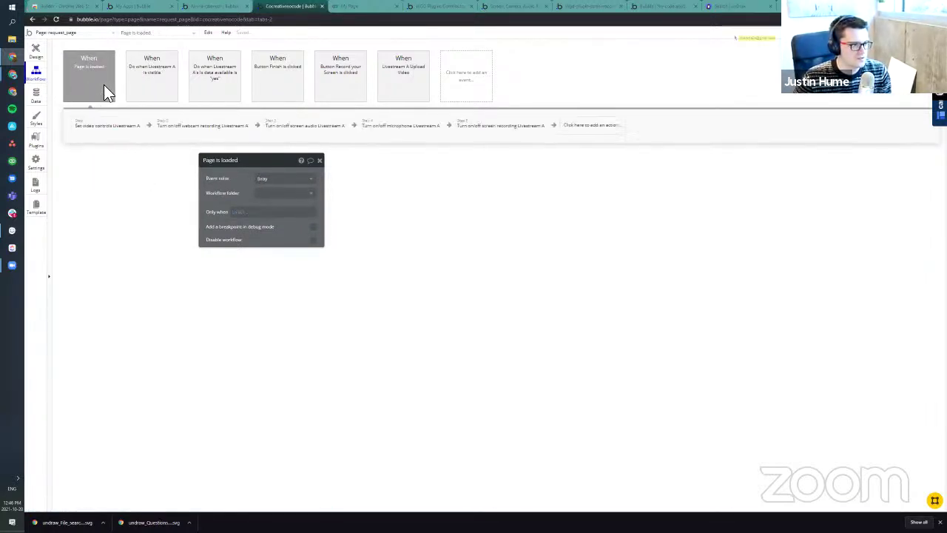
{"action": "right_click", "coordinate": [169, 135]}
{"action": "left_click", "coordinate": [160, 81]}
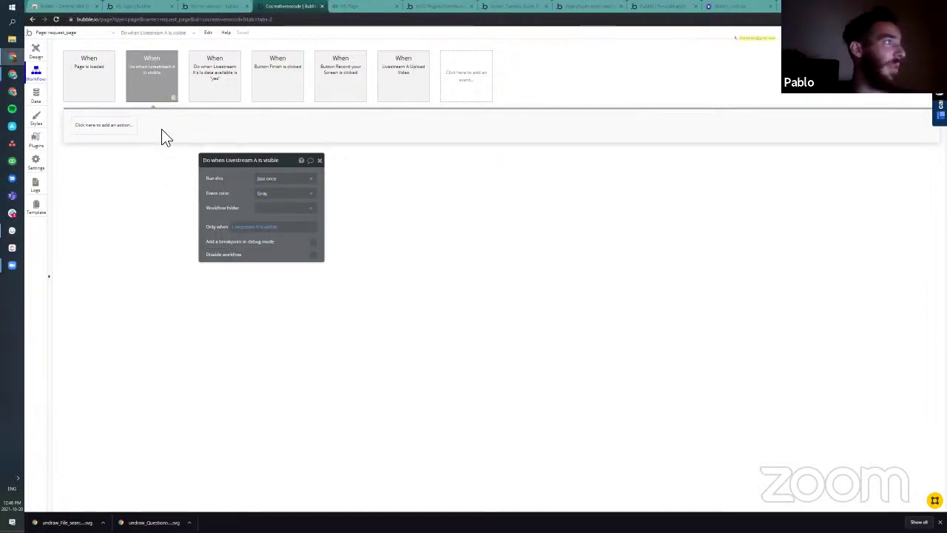
Step: Copy the Turn on/off screen audio and Turn on/off microphone actions from Page is loaded into the Livestream A is visible workflow
{"action": "left_click", "coordinate": [103, 81]}
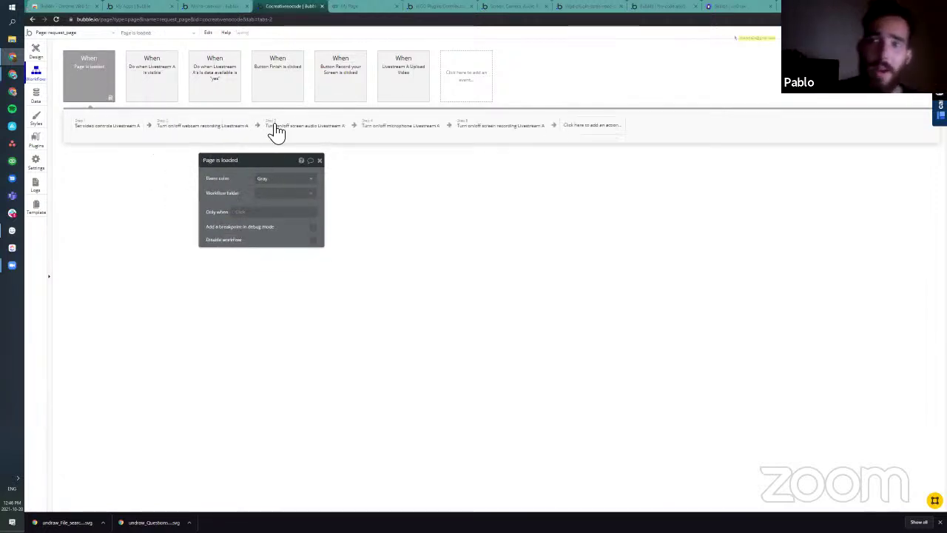
{"action": "right_click", "coordinate": [280, 131]}
{"action": "left_click", "coordinate": [315, 173]}
{"action": "left_click", "coordinate": [170, 74]}
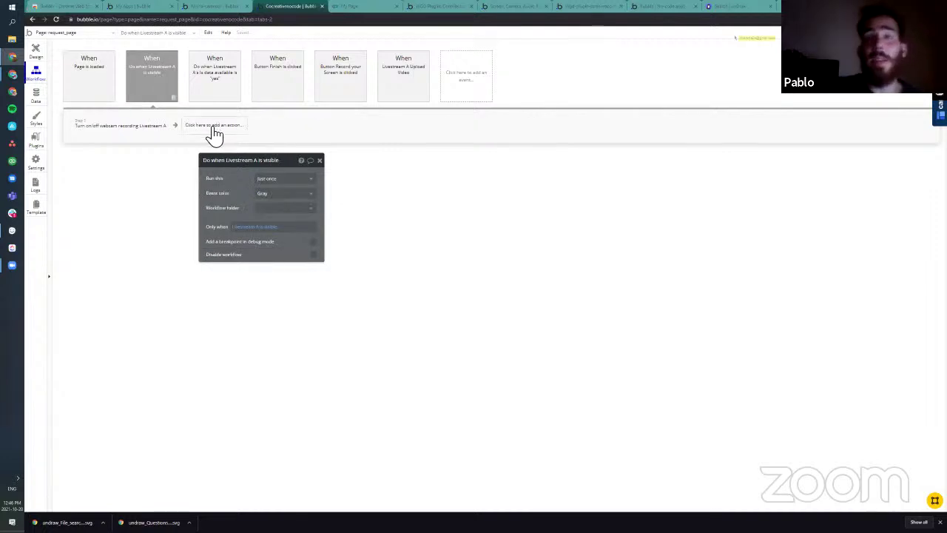
{"action": "left_click", "coordinate": [99, 76]}
{"action": "right_click", "coordinate": [403, 127]}
{"action": "left_click", "coordinate": [425, 172]}
{"action": "left_click", "coordinate": [168, 74]}
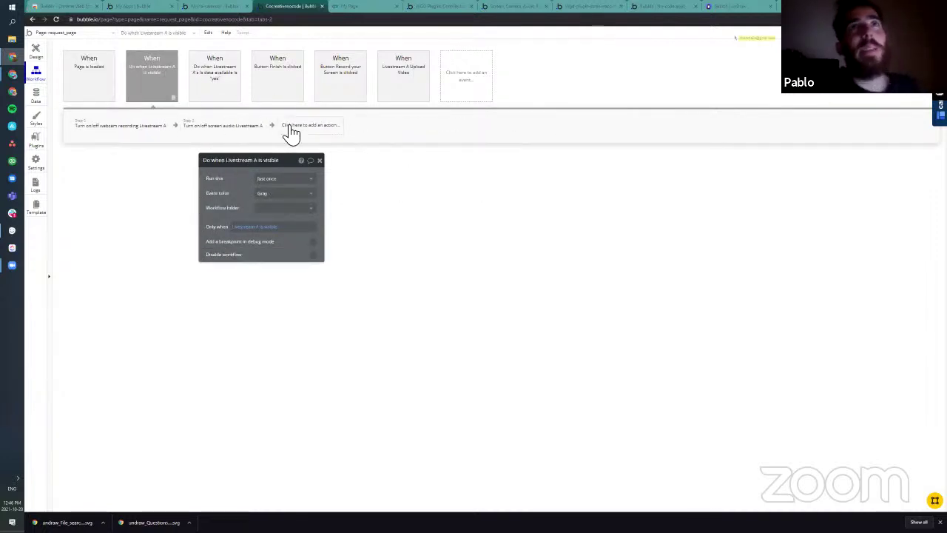
Step: Copy the Turn on/off screen recording action from Page is loaded to the end of the Livestream A is visible workflow
{"action": "left_click", "coordinate": [99, 82]}
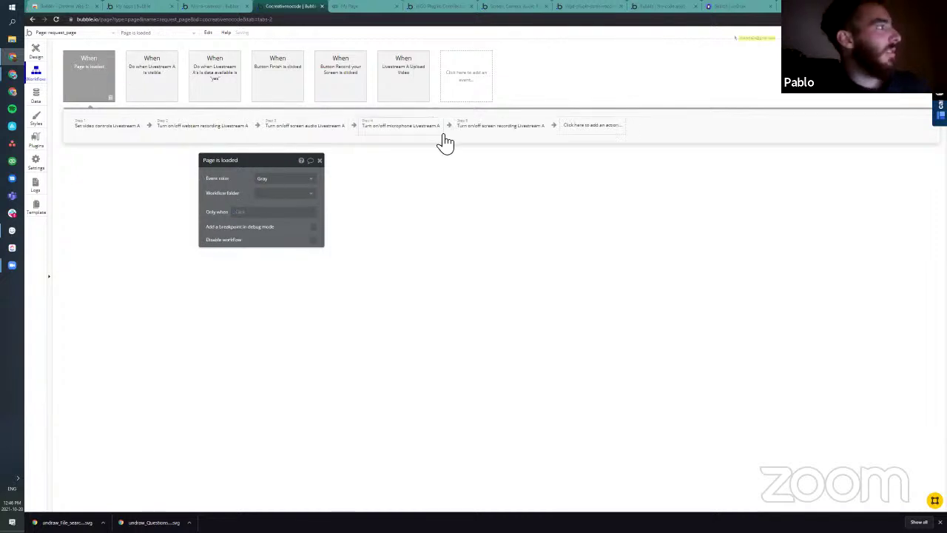
{"action": "left_click", "coordinate": [485, 126]}
{"action": "right_click", "coordinate": [485, 126]}
{"action": "left_click", "coordinate": [518, 176]}
{"action": "left_click", "coordinate": [140, 69]}
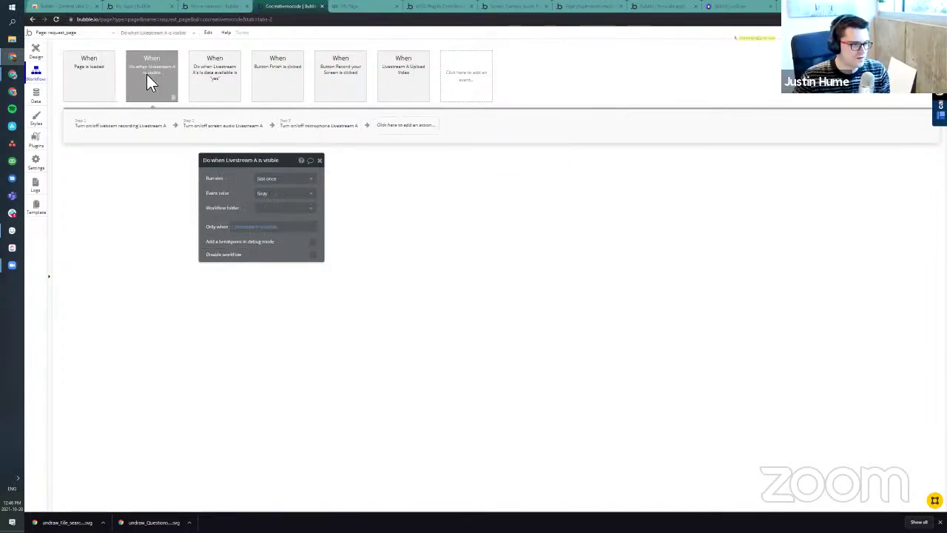
{"action": "right_click", "coordinate": [390, 131]}
{"action": "left_click", "coordinate": [404, 135]}
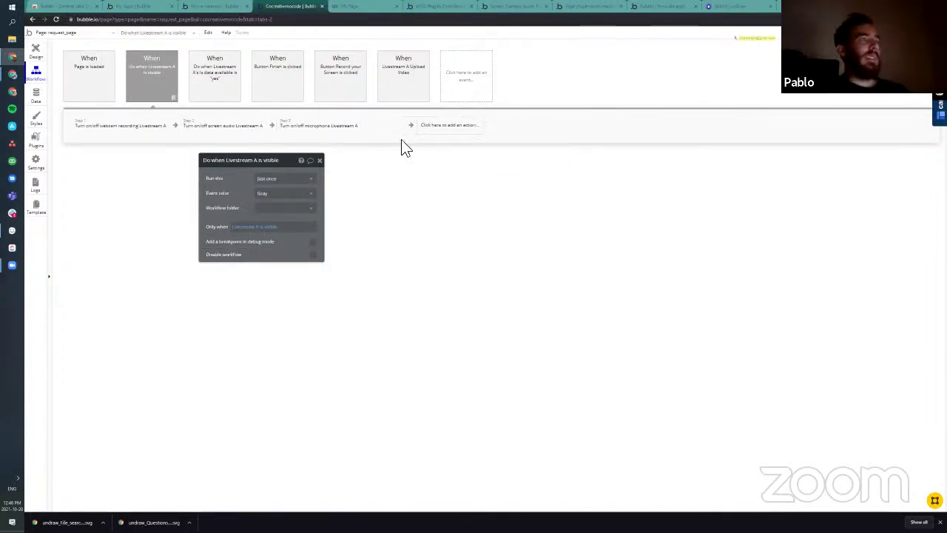
Step: Delete the webcam recording, screen audio, microphone and screen recording actions from the Page is loaded workflow, keeping Set video controls
{"action": "left_click", "coordinate": [100, 74]}
{"action": "left_click", "coordinate": [236, 137]}
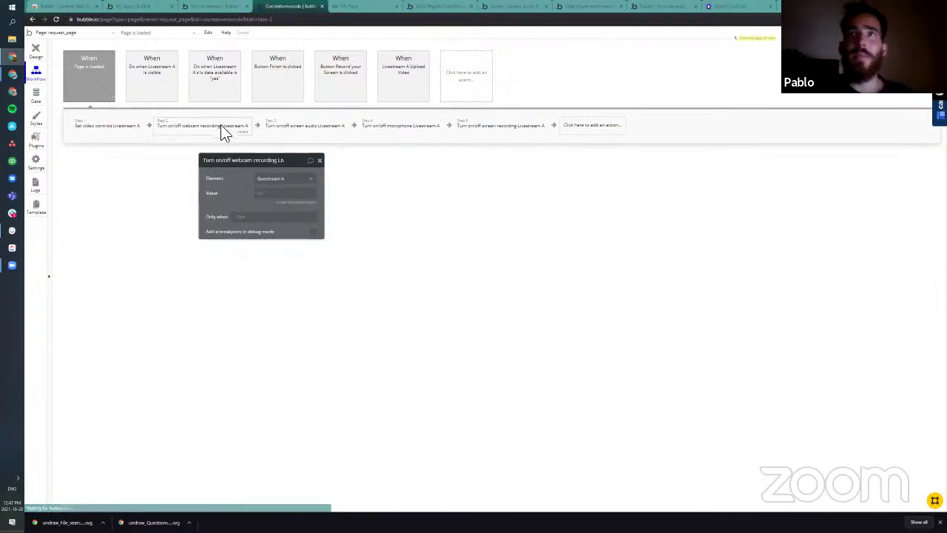
{"action": "key", "text": "Delete"}
{"action": "left_click", "coordinate": [236, 139]}
{"action": "key", "text": "Delete"}
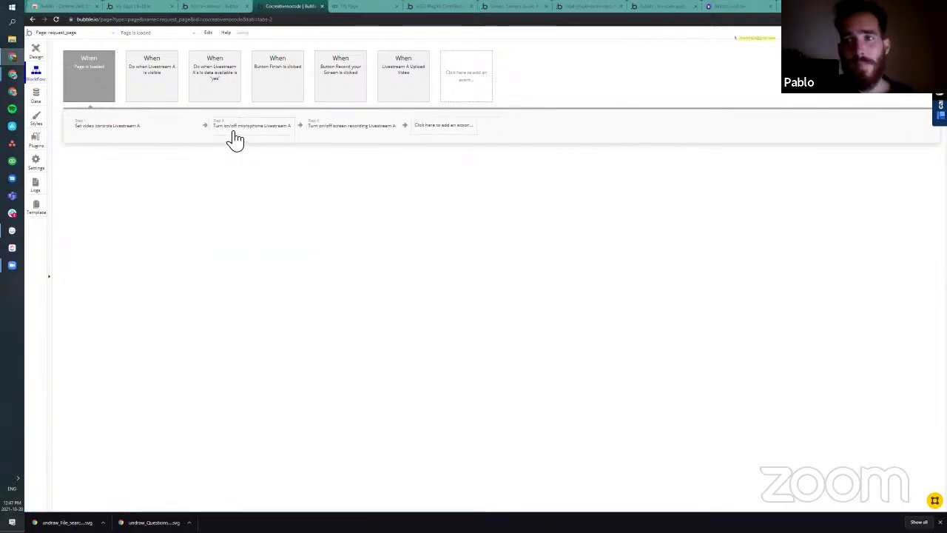
{"action": "left_click", "coordinate": [233, 140]}
{"action": "key", "text": "Delete"}
{"action": "left_click", "coordinate": [233, 139]}
{"action": "key", "text": "Delete"}
Step: Review the Livestream A is visible and Page is loaded workflows, and read the debugger errors on the preview page
{"action": "left_click", "coordinate": [152, 83]}
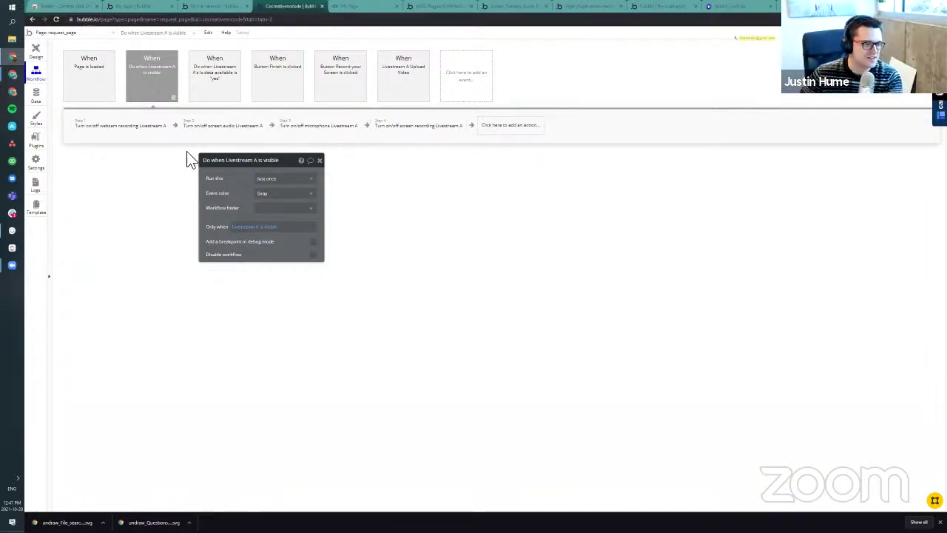
{"action": "left_click", "coordinate": [162, 125]}
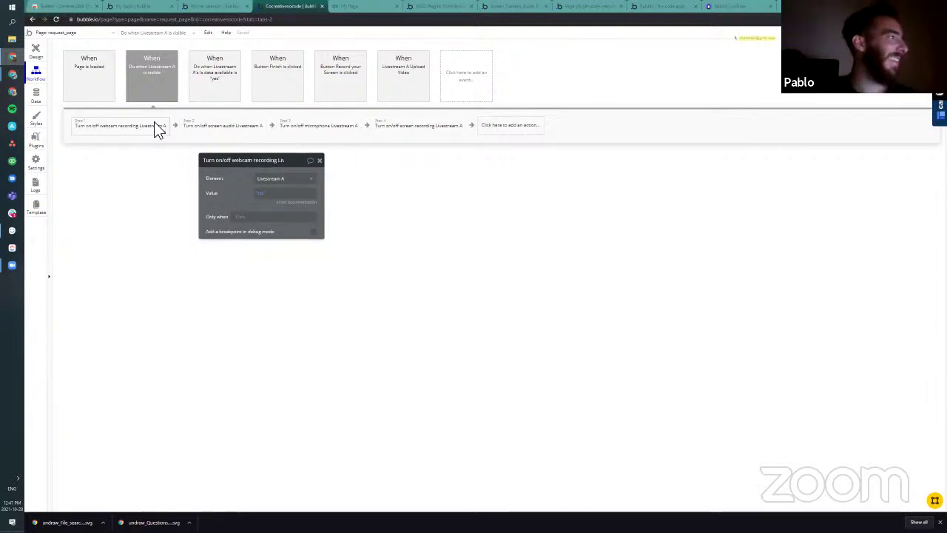
{"action": "left_click_drag", "start_coordinate": [232, 215], "coordinate": [225, 225]}
{"action": "left_click", "coordinate": [110, 98]}
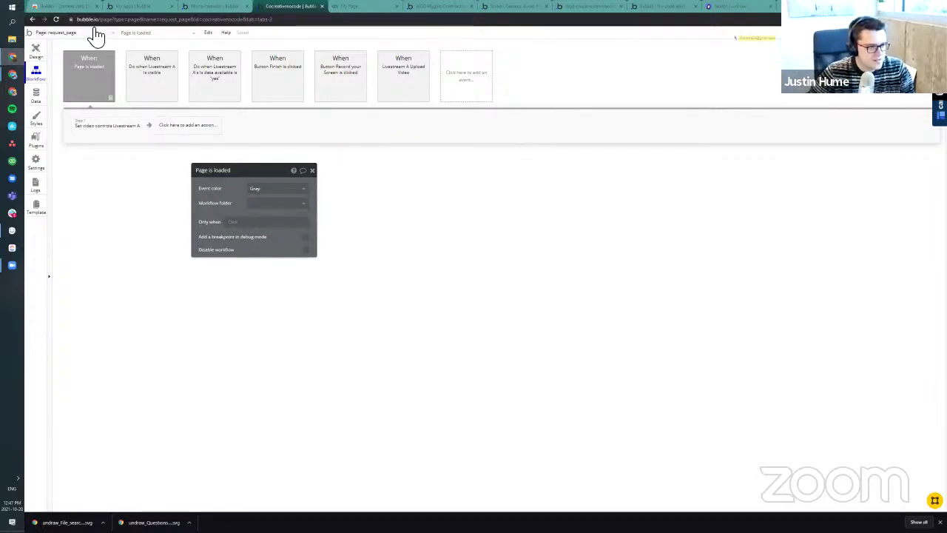
{"action": "left_click", "coordinate": [361, 7]}
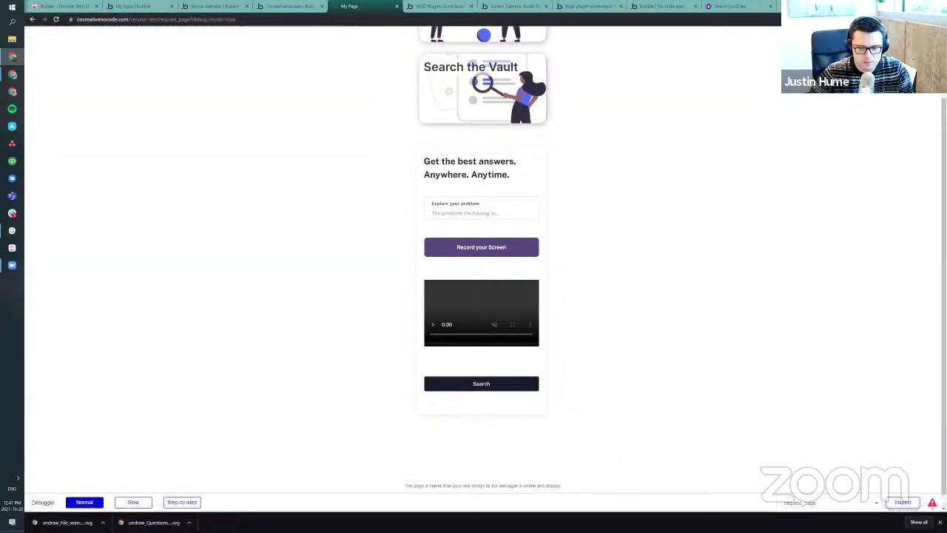
{"action": "left_click", "coordinate": [932, 503]}
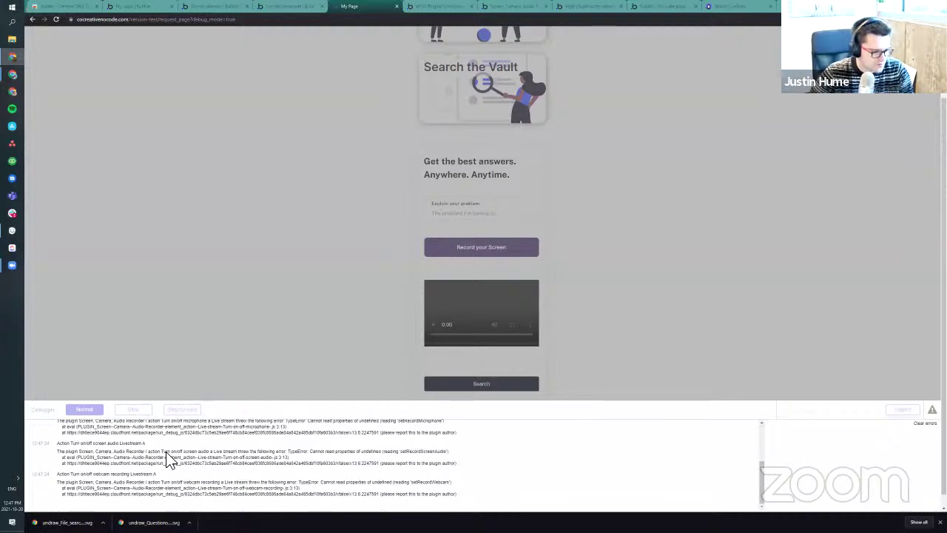
{"action": "left_click", "coordinate": [189, 8]}
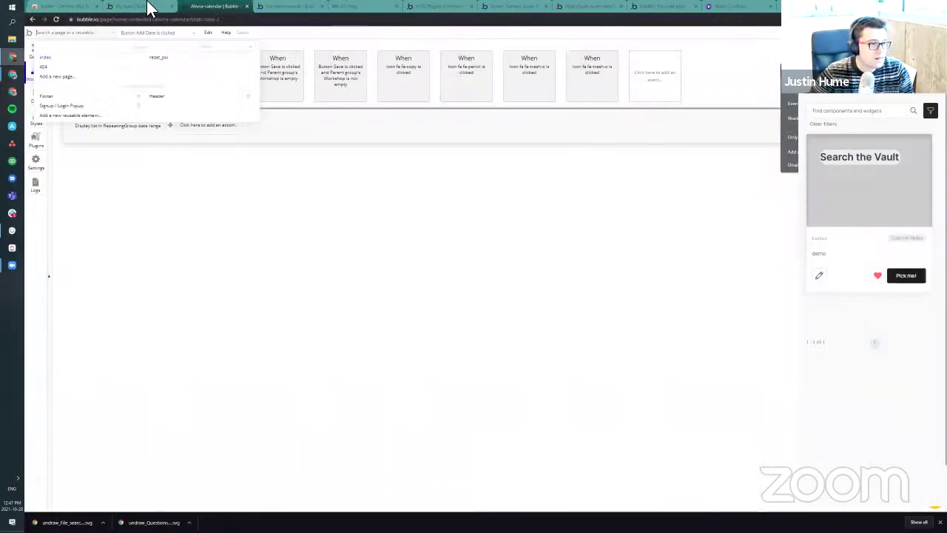
{"action": "left_click", "coordinate": [148, 6]}
{"action": "left_click", "coordinate": [200, 7]}
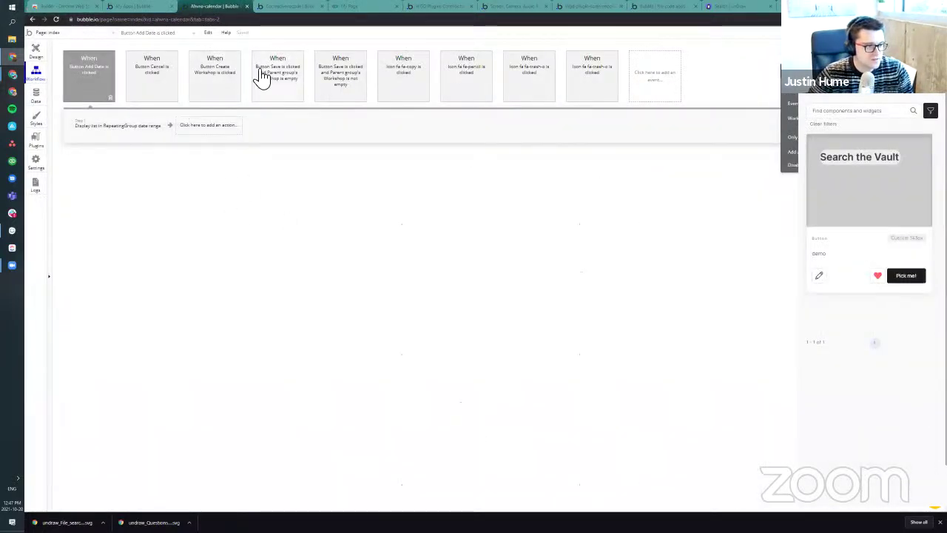
{"action": "left_click", "coordinate": [152, 86]}
{"action": "left_click", "coordinate": [222, 81]}
{"action": "left_click", "coordinate": [275, 74]}
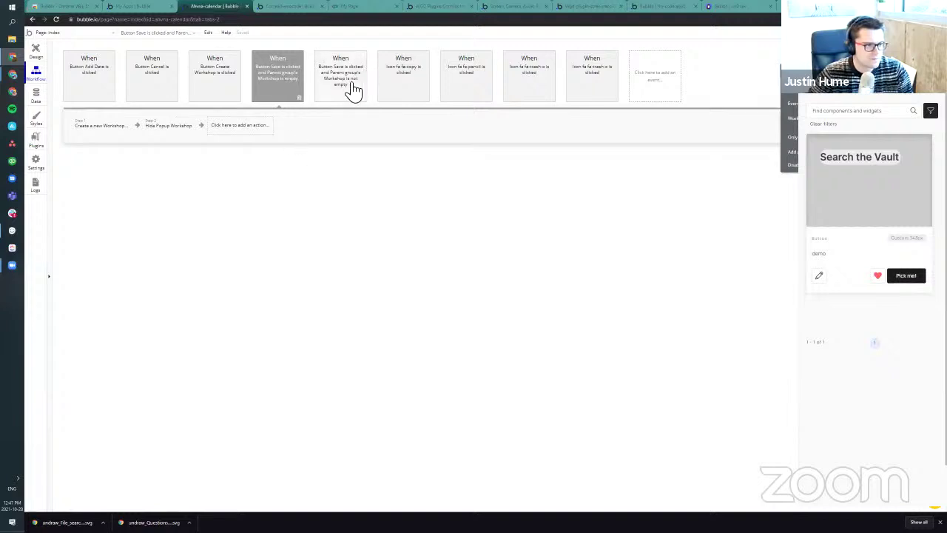
{"action": "left_click", "coordinate": [361, 81]}
{"action": "left_click", "coordinate": [290, 79]}
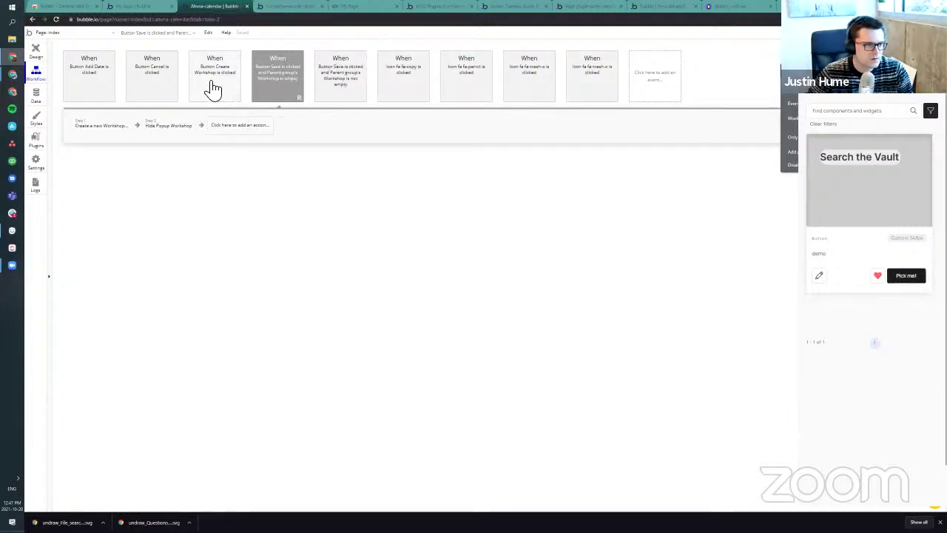
Step: Close the calendar app's editor and add a 2000 ms pause at the start of request_page's Livestream A is visible workflow
{"action": "left_click", "coordinate": [310, 6]}
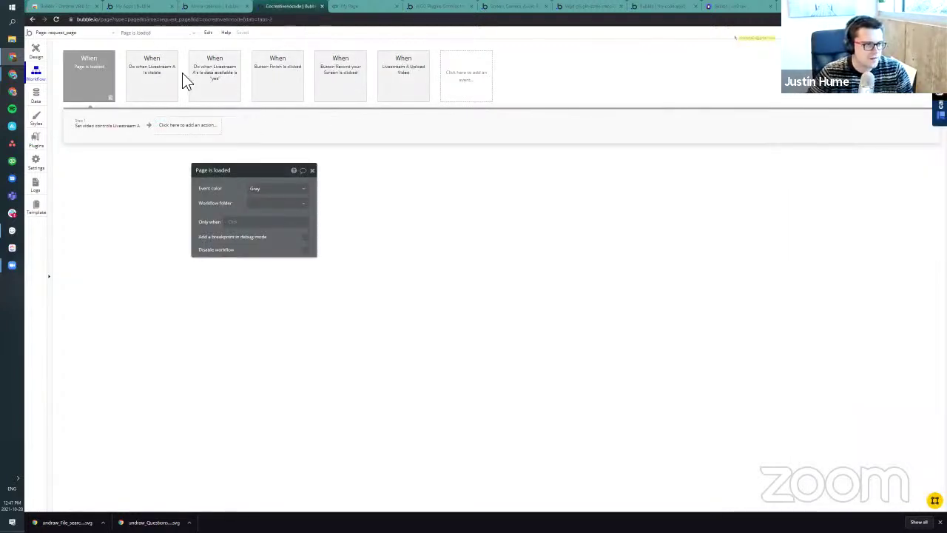
{"action": "left_click", "coordinate": [158, 83]}
{"action": "middle_click", "coordinate": [208, 6]}
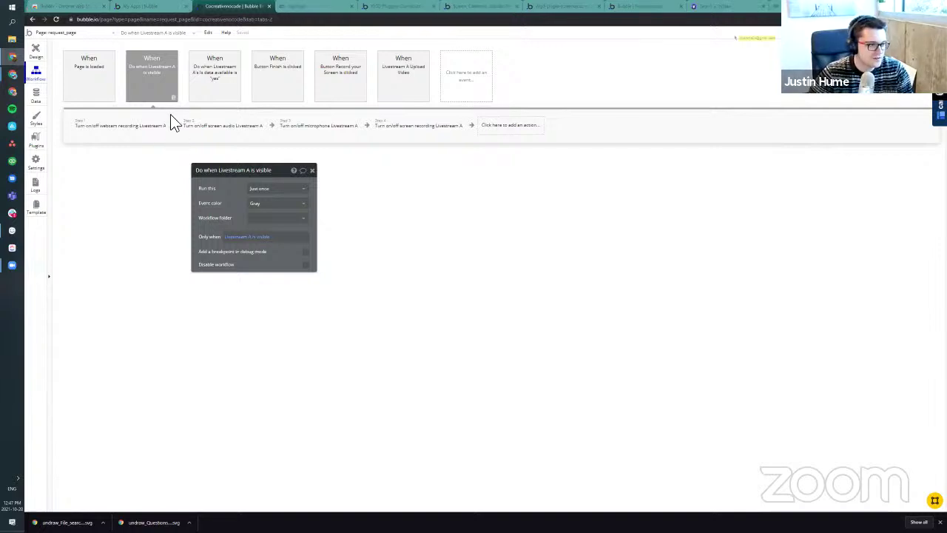
{"action": "left_click", "coordinate": [68, 127]}
{"action": "mouse_move", "coordinate": [108, 170]}
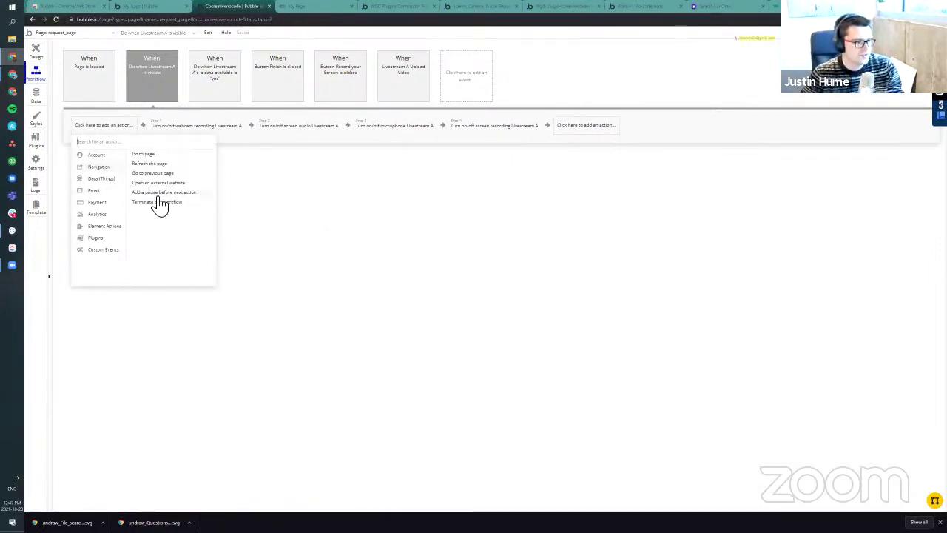
{"action": "left_click", "coordinate": [210, 193]}
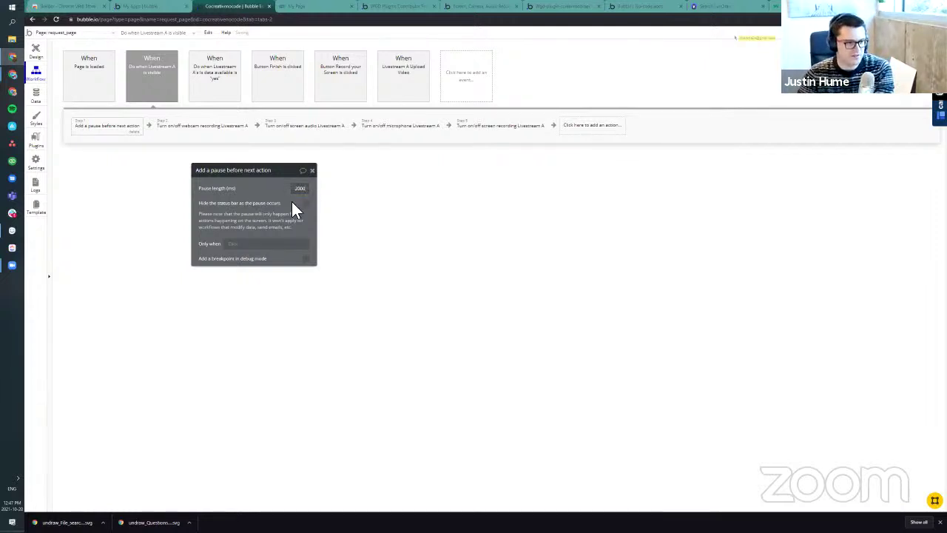
Step: Reload the preview page and enter "hdcfgh" as the problem explanation
{"action": "left_click", "coordinate": [342, 10]}
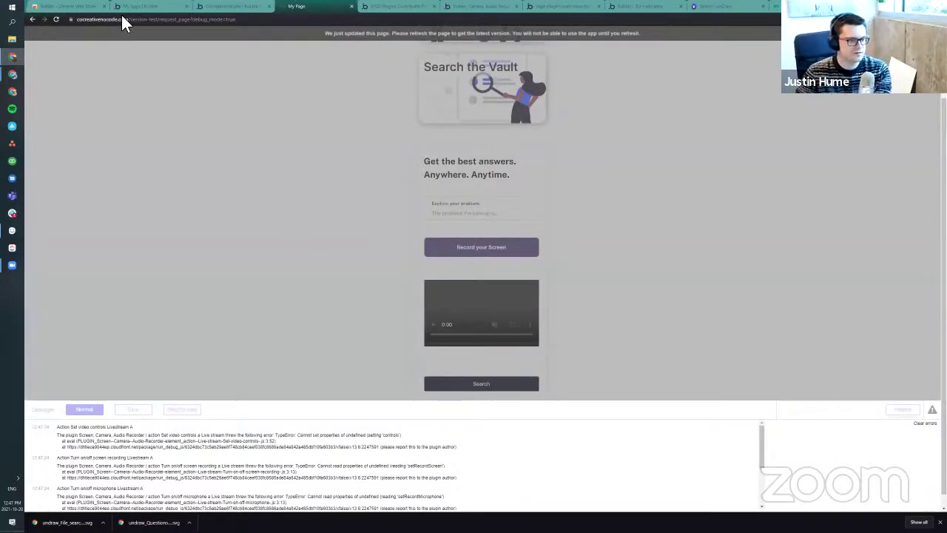
{"action": "left_click", "coordinate": [56, 20]}
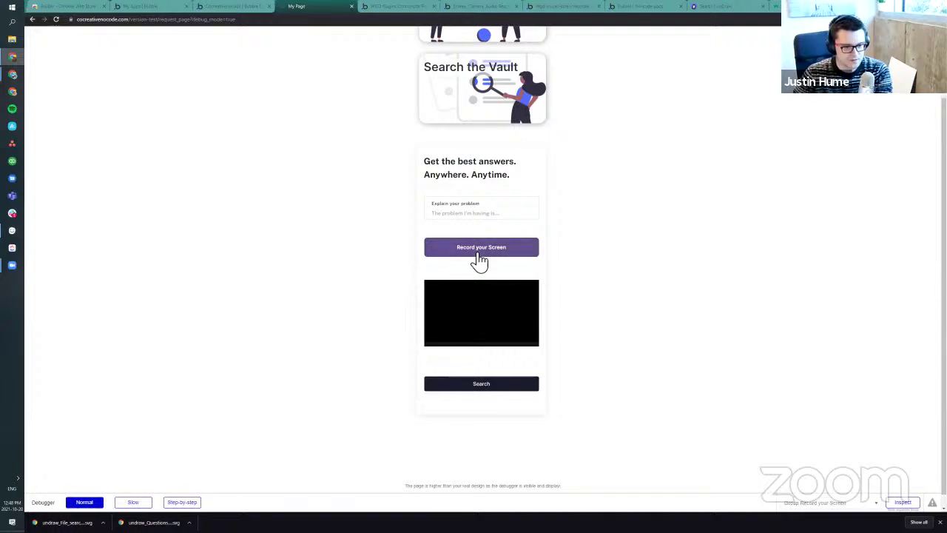
{"action": "left_click", "coordinate": [476, 212]}
{"action": "type", "text": "hdcfg"}
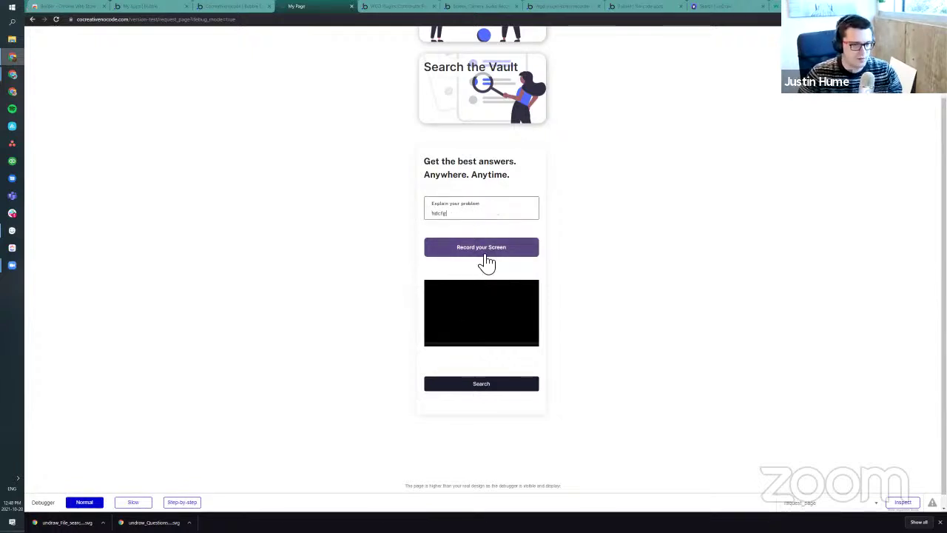
Step: Test the recorder by sharing Screen 2 and finish the recording
{"action": "left_click", "coordinate": [480, 247]}
{"action": "left_click", "coordinate": [509, 120]}
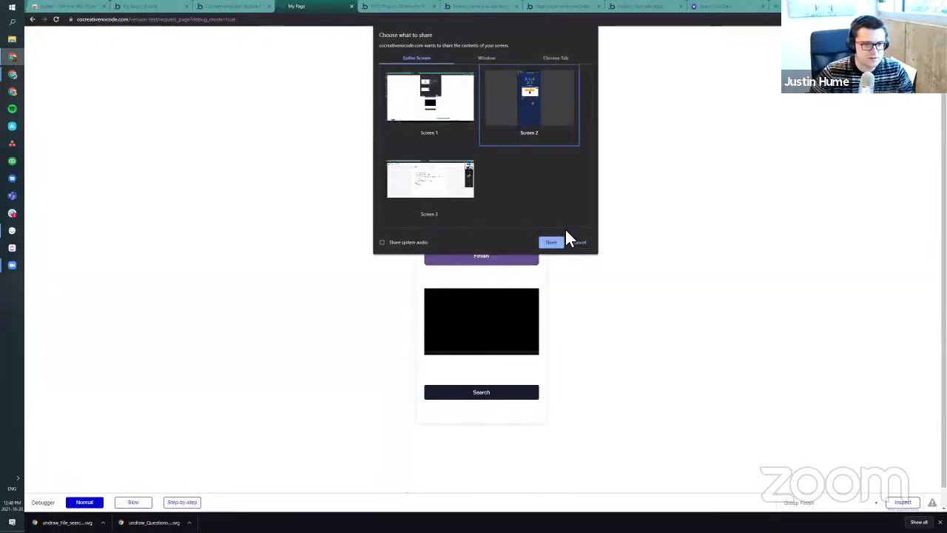
{"action": "left_click", "coordinate": [559, 240]}
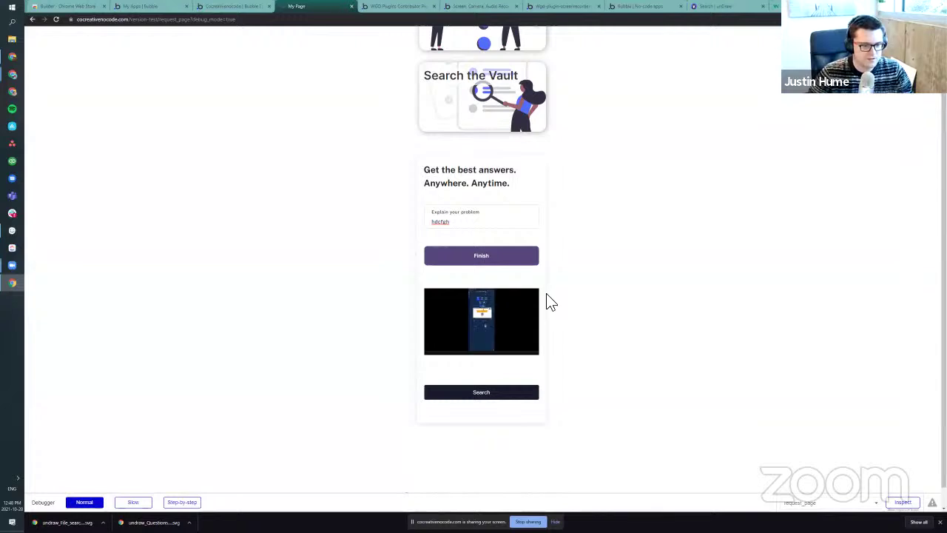
{"action": "left_click", "coordinate": [485, 255]}
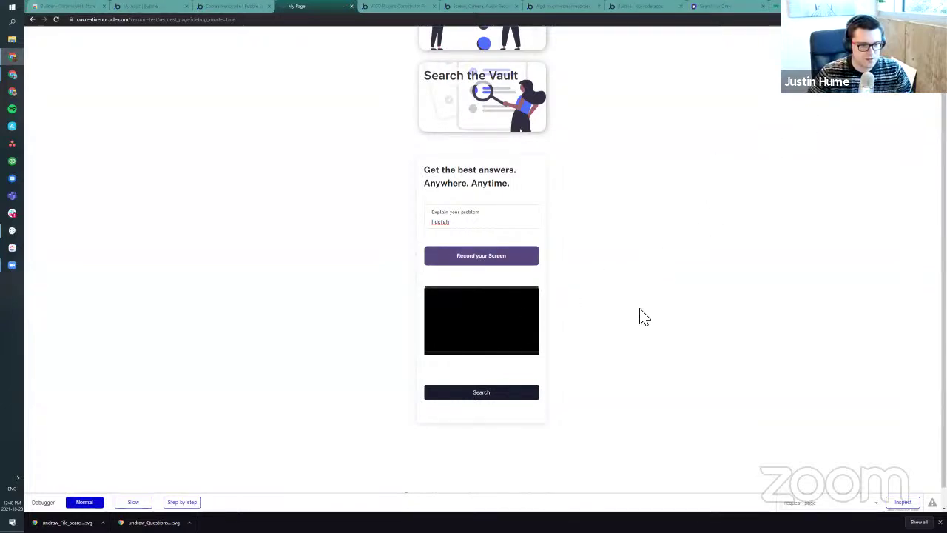
Step: Inspect the preview's video HTML element and examine how its code and the video to play expression evaluate
{"action": "left_click", "coordinate": [904, 501]}
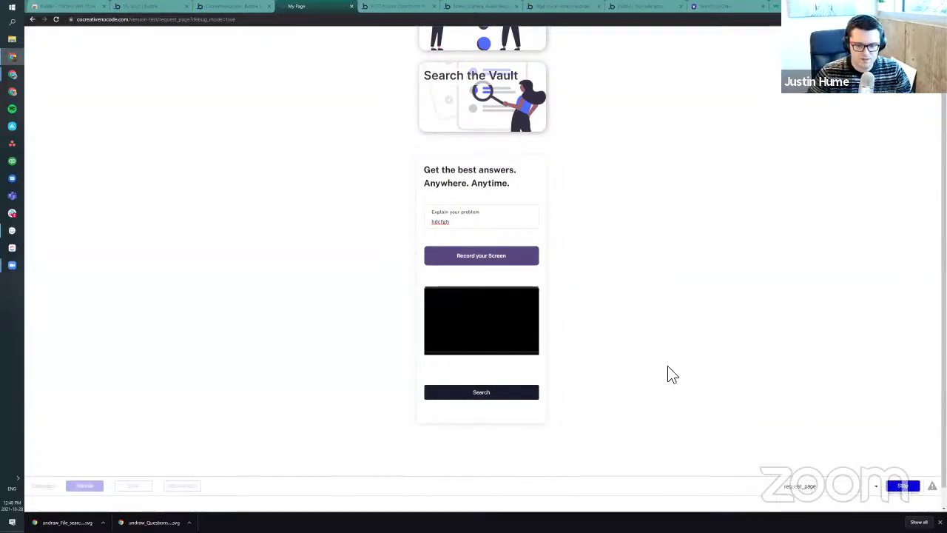
{"action": "left_click", "coordinate": [532, 296]}
{"action": "triple_click", "coordinate": [158, 476]}
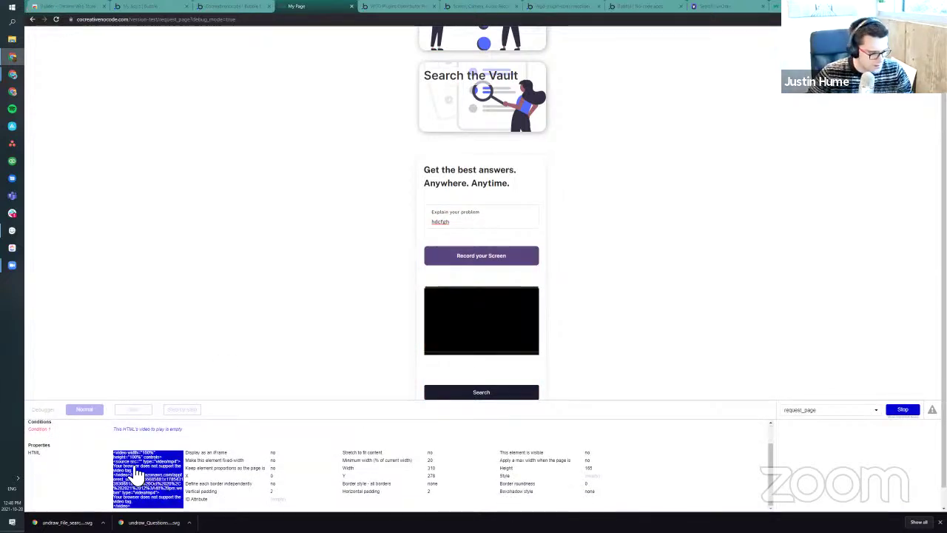
{"action": "left_click", "coordinate": [148, 485]}
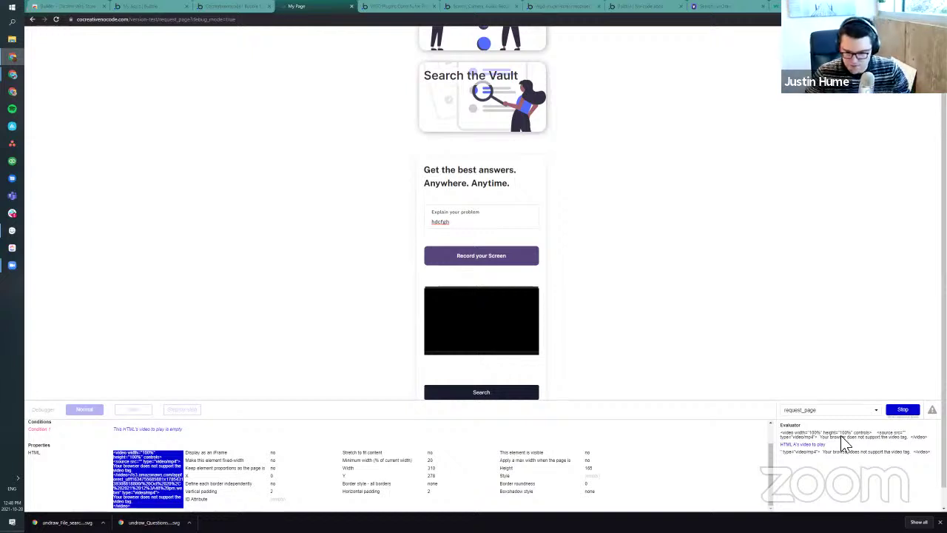
{"action": "left_click_drag", "start_coordinate": [797, 443], "coordinate": [830, 448]}
{"action": "double_click", "coordinate": [788, 444]}
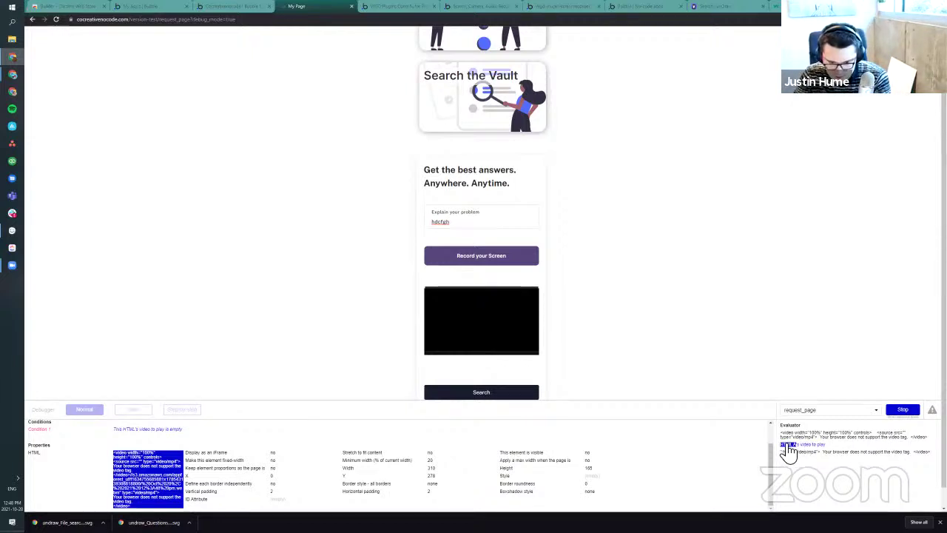
Step: Open the HTML A element in the page design and copy the "HTML A's video to play" expression from its code
{"action": "left_click", "coordinate": [237, 6]}
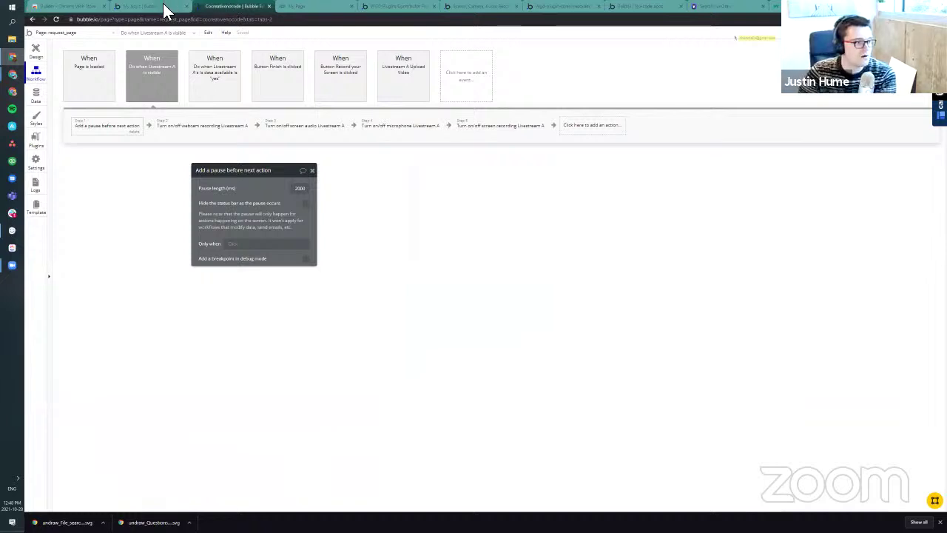
{"action": "left_click", "coordinate": [35, 52]}
{"action": "left_click", "coordinate": [538, 363]}
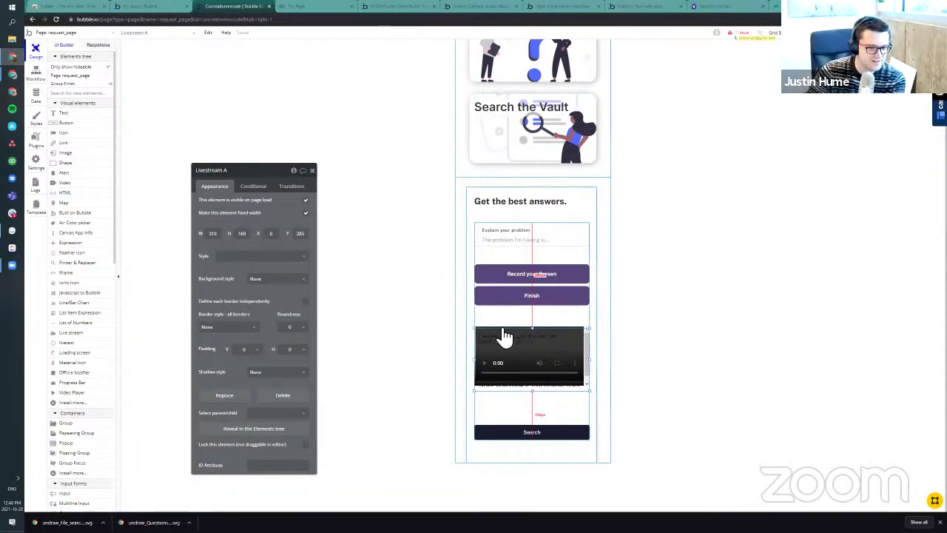
{"action": "left_click", "coordinate": [503, 332]}
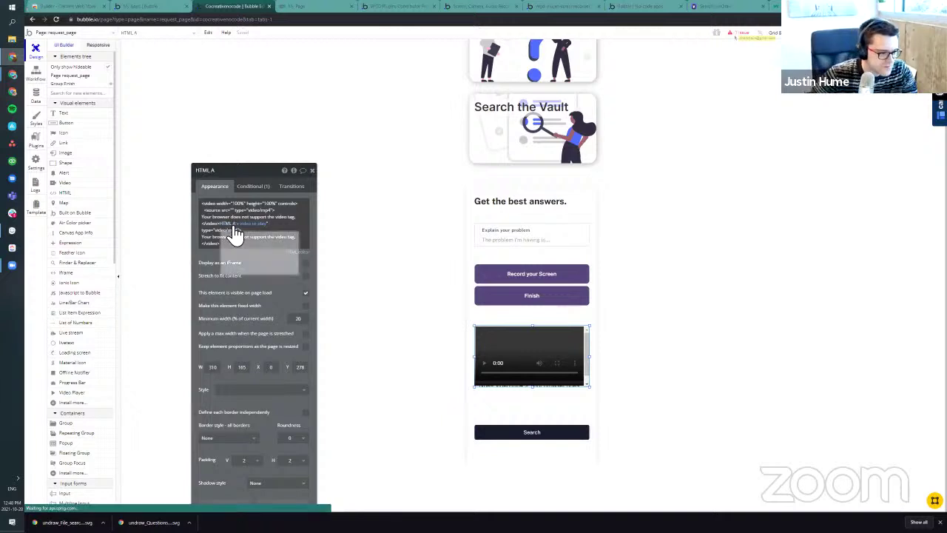
{"action": "right_click", "coordinate": [262, 228]}
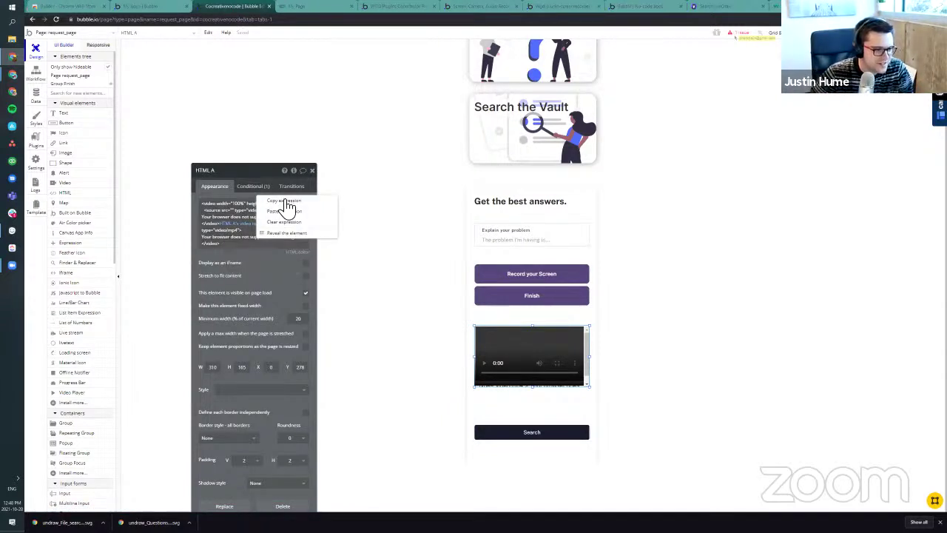
{"action": "left_click", "coordinate": [279, 209]}
Step: Move the video to play expression into the empty source src attribute of HTML A, removing the misplaced copy and its duplicate type attribute
{"action": "left_click", "coordinate": [274, 228]}
{"action": "left_click", "coordinate": [255, 232]}
{"action": "right_click", "coordinate": [220, 231]}
{"action": "left_click", "coordinate": [225, 241]}
{"action": "key", "text": "ctrl+a"}
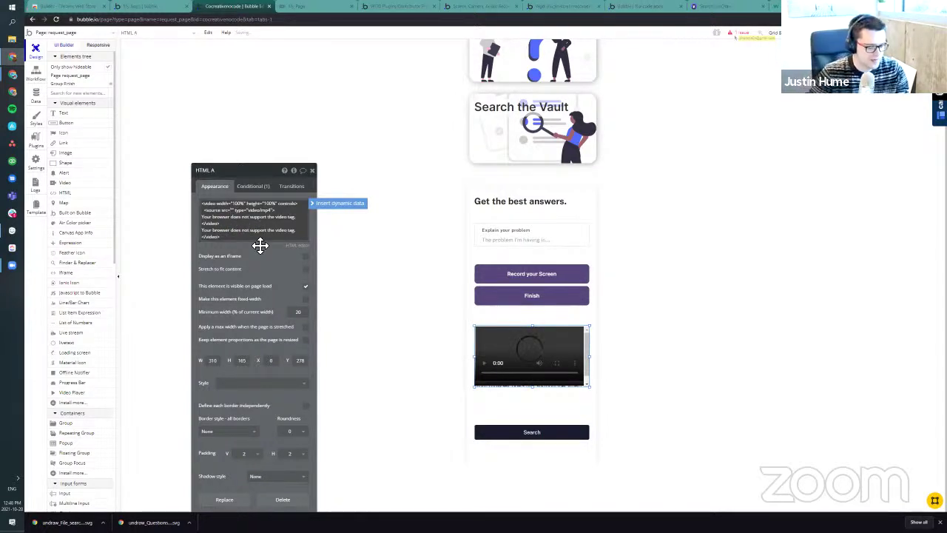
{"action": "left_click", "coordinate": [339, 204]}
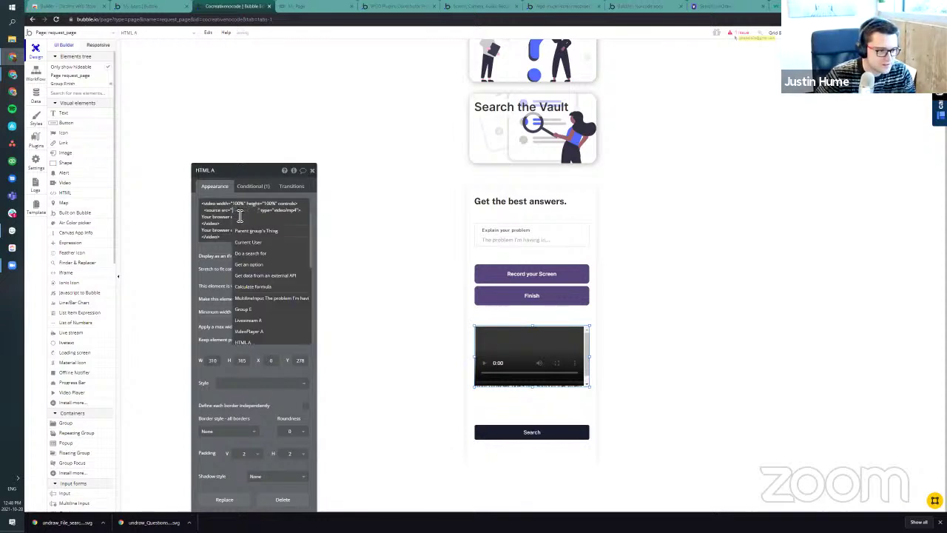
{"action": "key", "text": "Escape"}
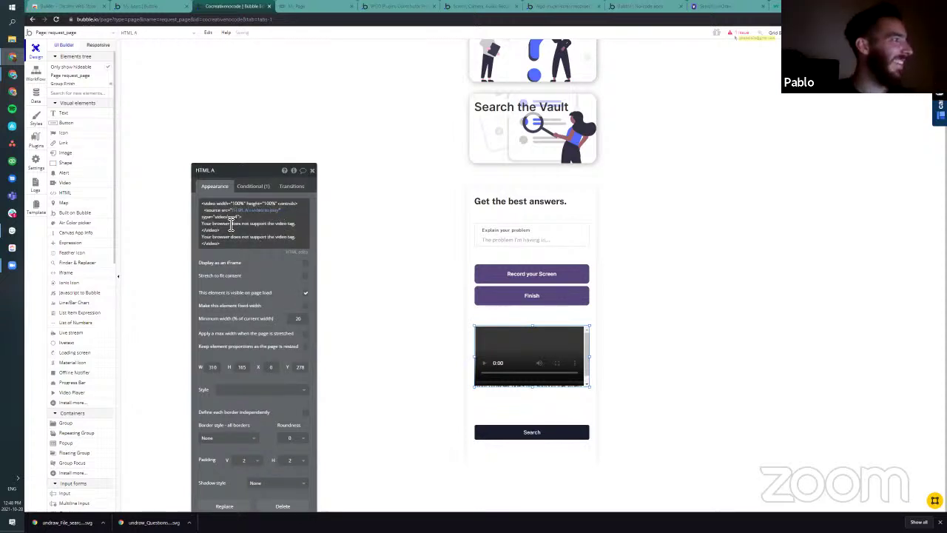
Step: Copy the "video/mp4" type value from HTML A's code and search the web for "video/mp4 webm"
{"action": "left_click", "coordinate": [299, 253]}
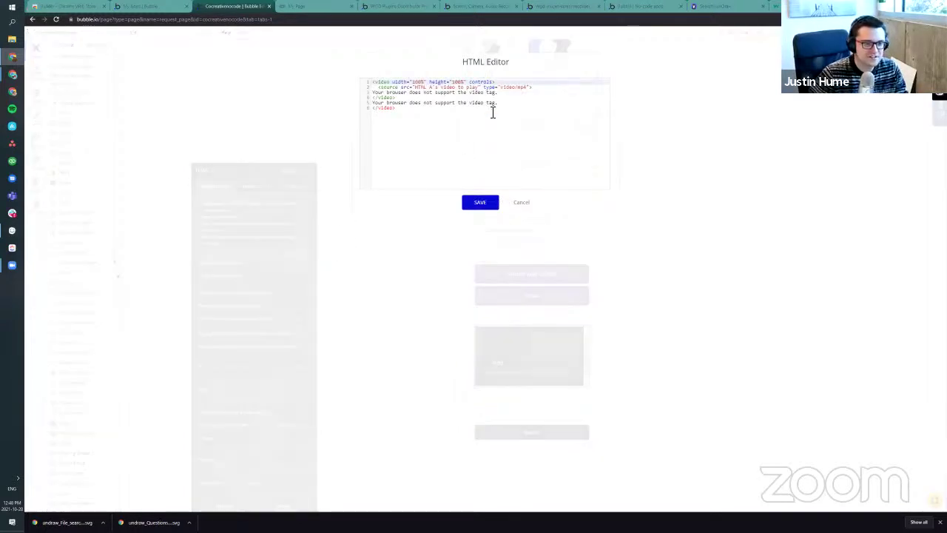
{"action": "left_click", "coordinate": [515, 88]}
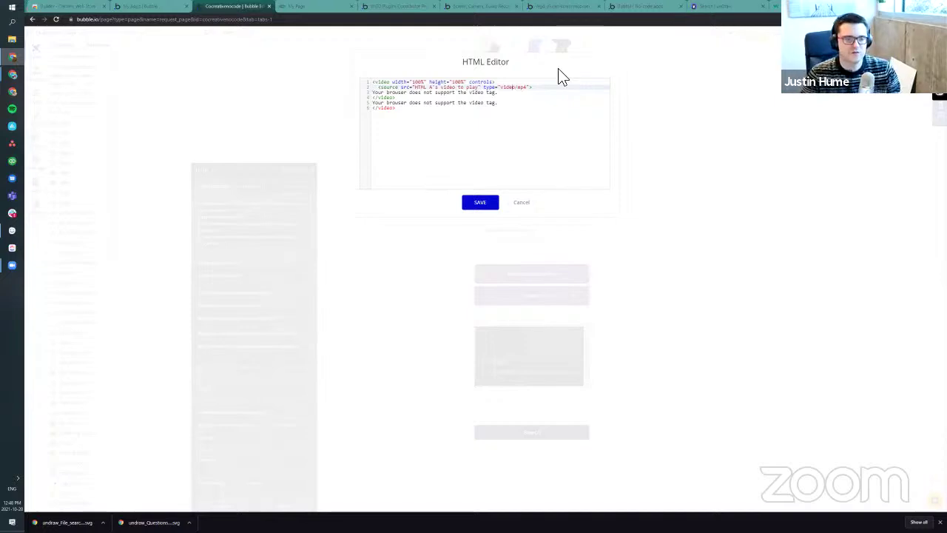
{"action": "key", "text": "ctrl+c"}
{"action": "key", "text": "ctrl+t"}
{"action": "key", "text": "ctrl+v"}
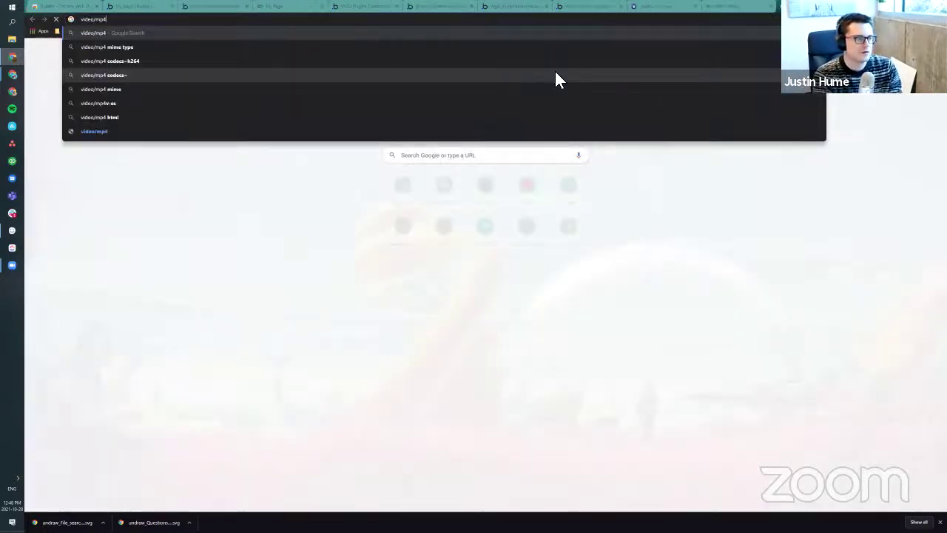
{"action": "type", "text": "webm"}
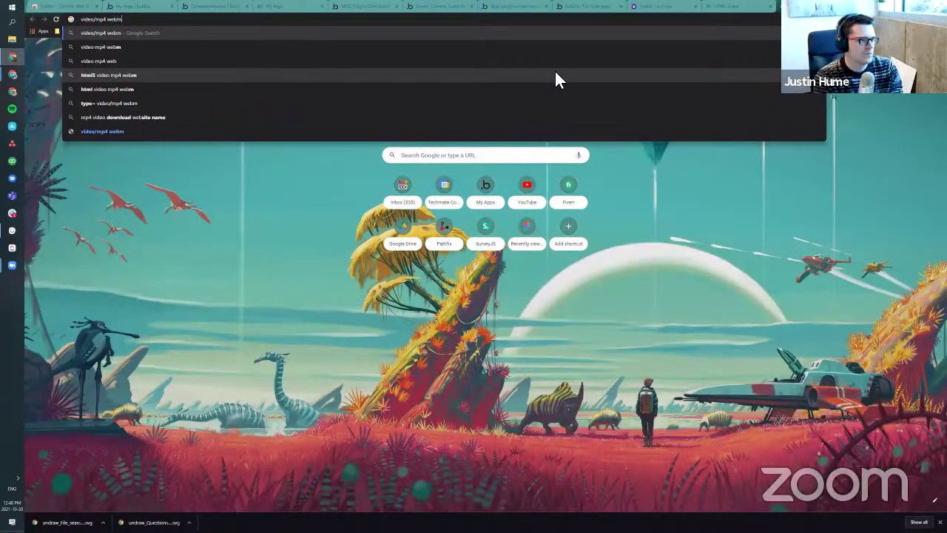
{"action": "key", "text": "Return"}
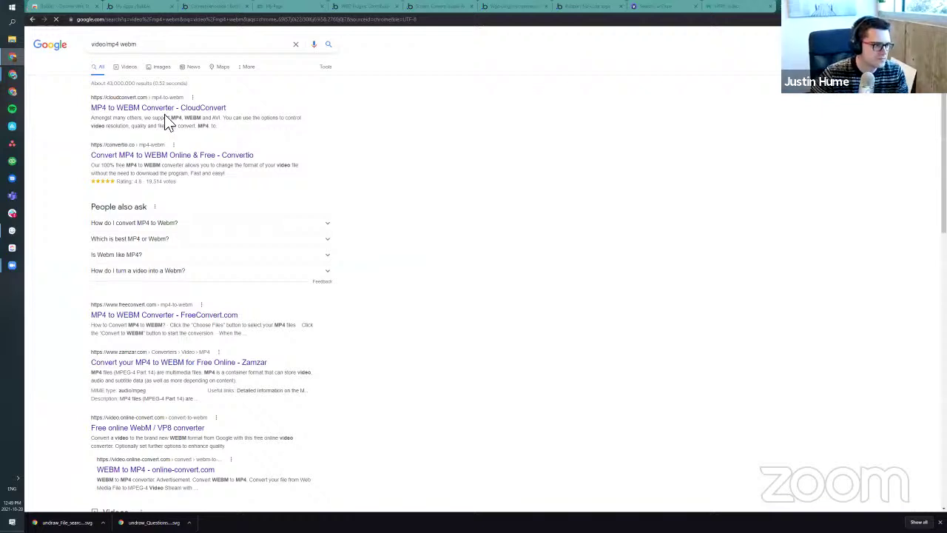
Step: Search the web for "html source webm" instead
{"action": "triple_click", "coordinate": [162, 58]}
{"action": "type", "text": "html"}
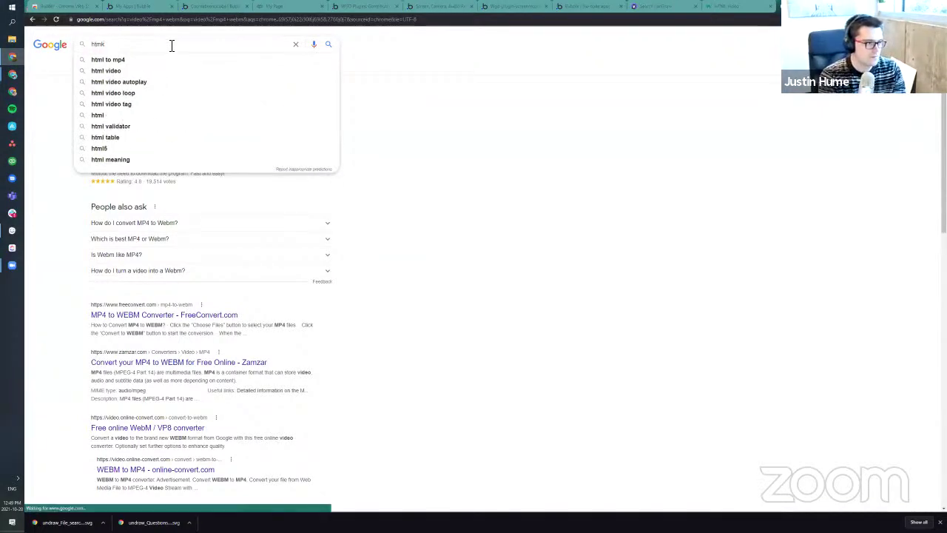
{"action": "type", "text": " source "}
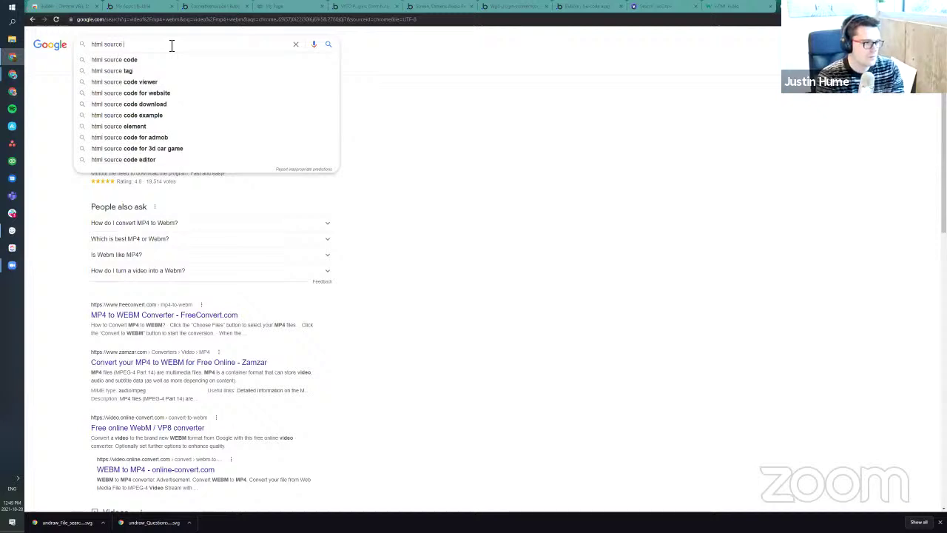
{"action": "type", "text": "webm"}
{"action": "key", "text": "Return"}
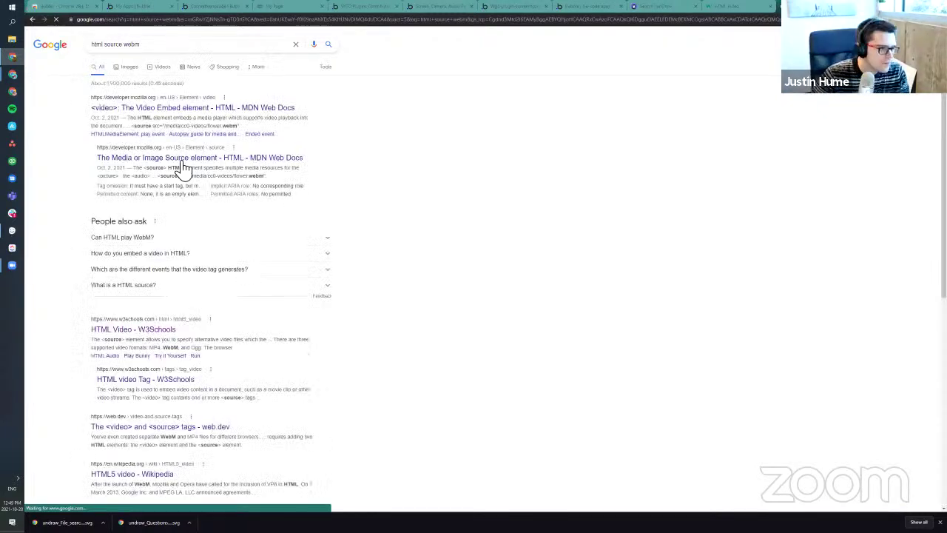
Step: Open the MDN page on the video embed element and find the "webm" source type example
{"action": "left_click", "coordinate": [172, 116]}
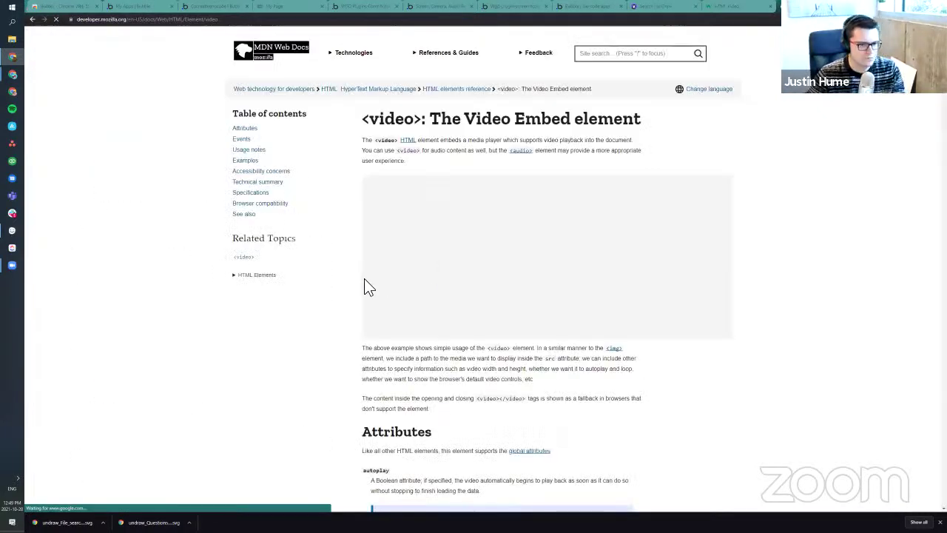
{"action": "key", "text": "ctrl+f"}
{"action": "type", "text": "web"}
{"action": "key", "text": "Return"}
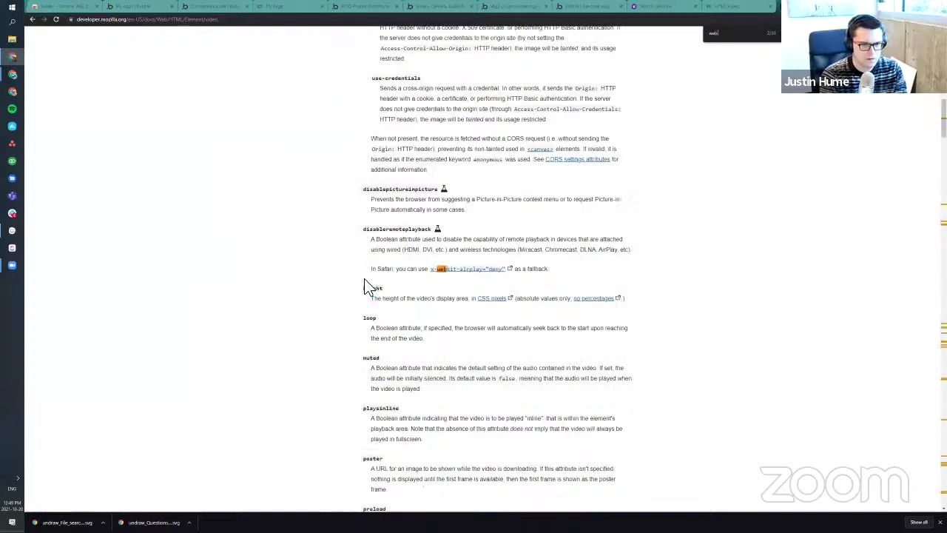
{"action": "type", "text": "m"}
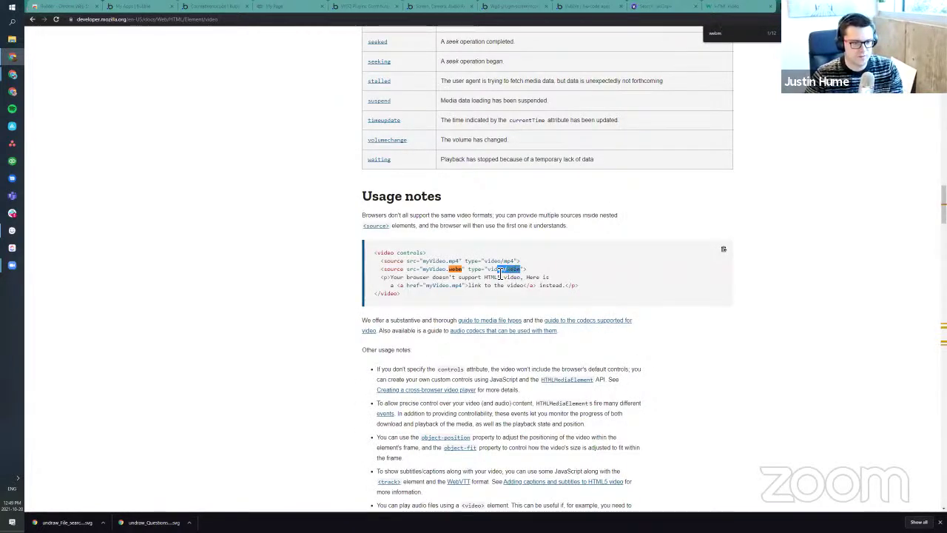
Step: Change the source type in HTML A's code to "video/webm" and save it
{"action": "left_click", "coordinate": [129, 7]}
{"action": "left_click", "coordinate": [77, 5]}
{"action": "left_click", "coordinate": [238, 8]}
{"action": "type", "text": "webm\">"}
{"action": "left_click", "coordinate": [487, 204]}
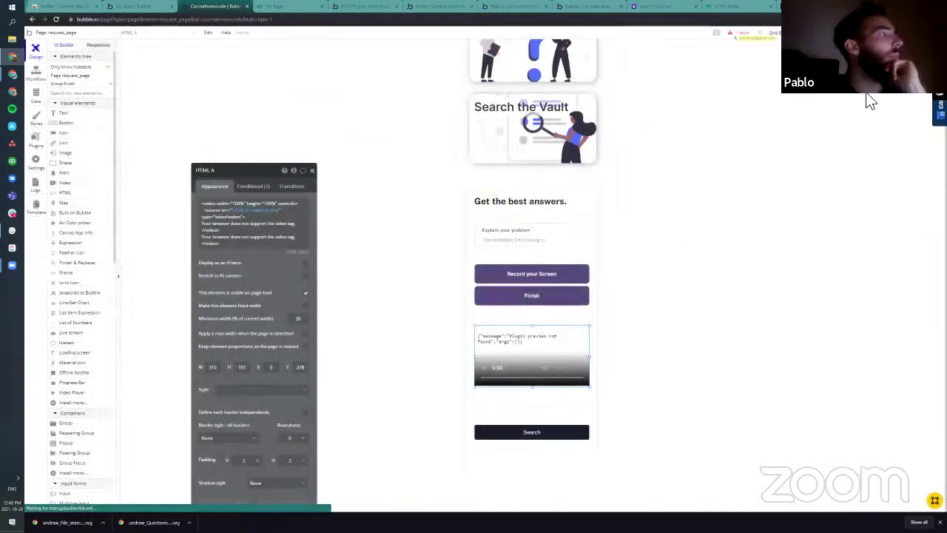
Step: Delete the duplicate fallback text and extra closing video tag from the end of HTML A's code
{"action": "left_click", "coordinate": [280, 6]}
{"action": "left_click", "coordinate": [233, 6]}
{"action": "left_click", "coordinate": [240, 240]}
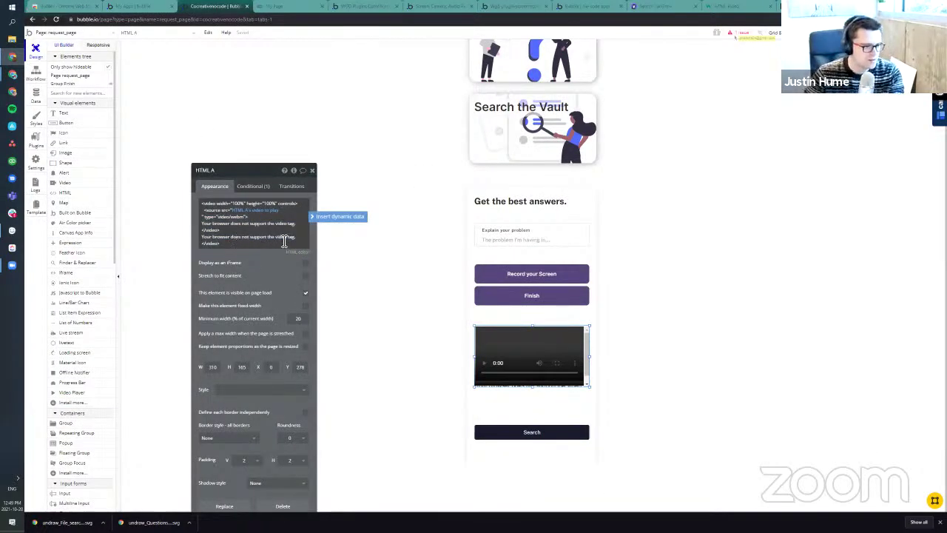
{"action": "left_click_drag", "start_coordinate": [239, 245], "coordinate": [184, 242]}
{"action": "key", "text": "BackSpace"}
{"action": "left_click", "coordinate": [357, 286]}
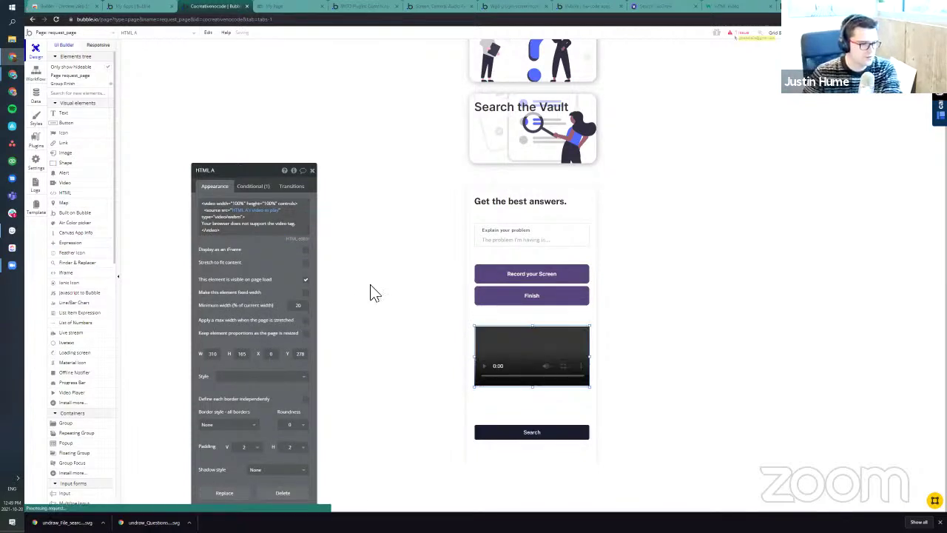
Step: Remove the remaining browser fallback line from HTML A's code and extend the element upward to 189 px high
{"action": "left_click_drag", "start_coordinate": [296, 224], "coordinate": [184, 222]}
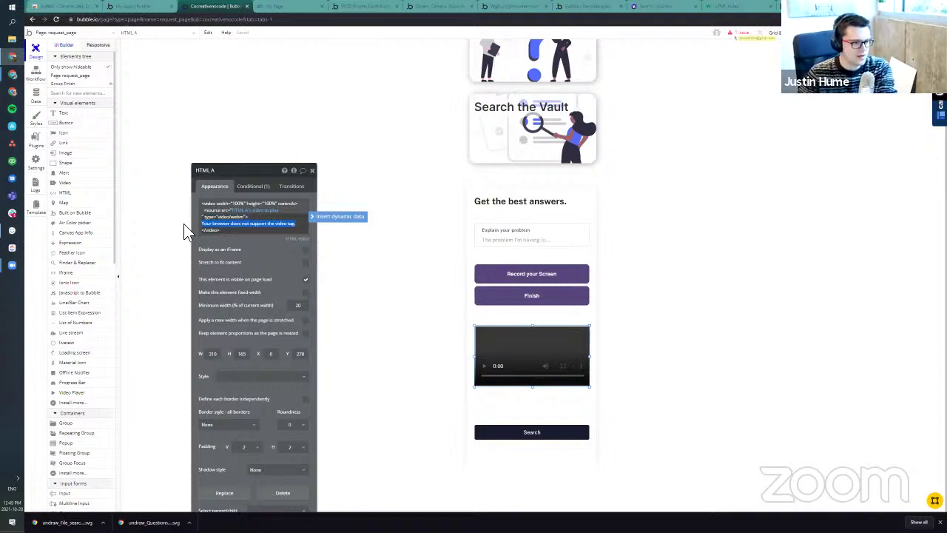
{"action": "key", "text": "BackSpace"}
{"action": "key", "text": "BackSpace"}
{"action": "left_click", "coordinate": [223, 241]}
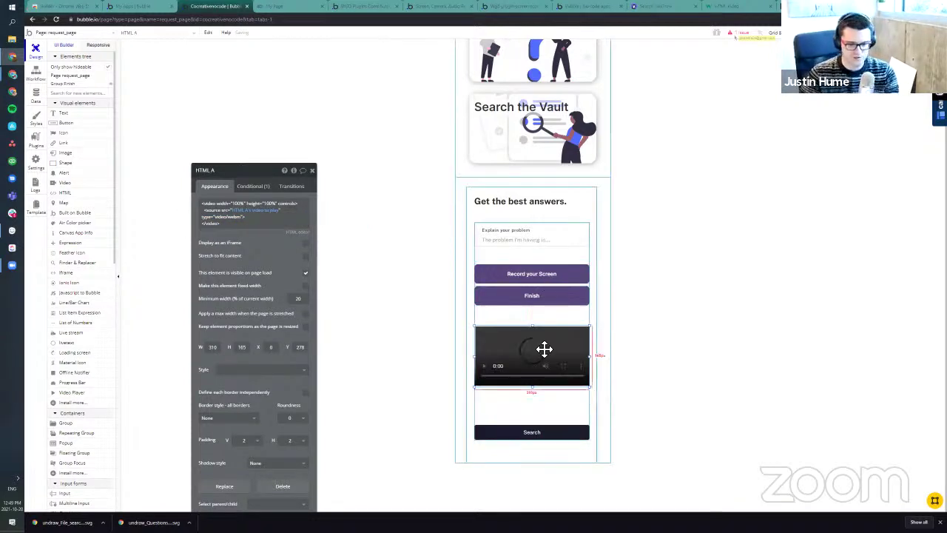
{"action": "left_click_drag", "start_coordinate": [533, 325], "coordinate": [533, 317]}
Step: Test the recorder in the page preview by sharing Screen 2 and finishing the recording
{"action": "left_click", "coordinate": [298, 7]}
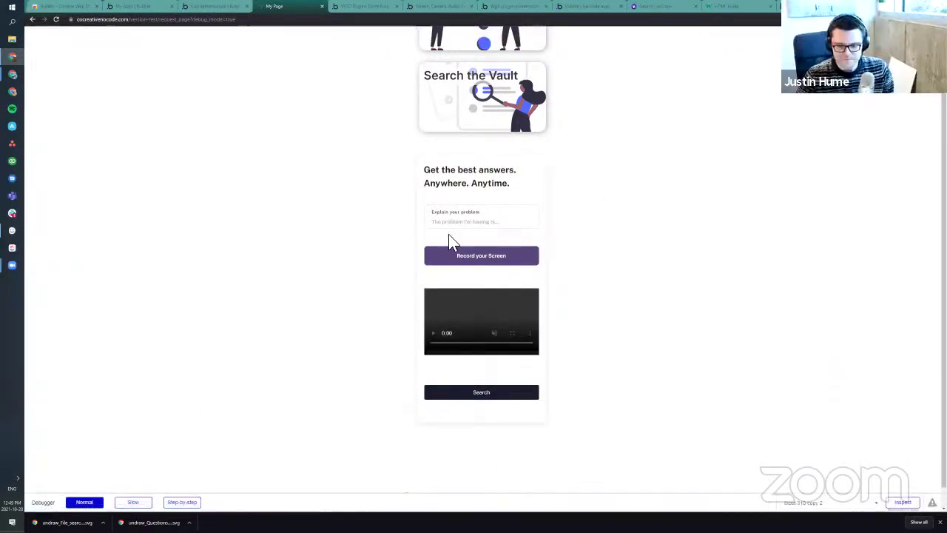
{"action": "left_click", "coordinate": [482, 259]}
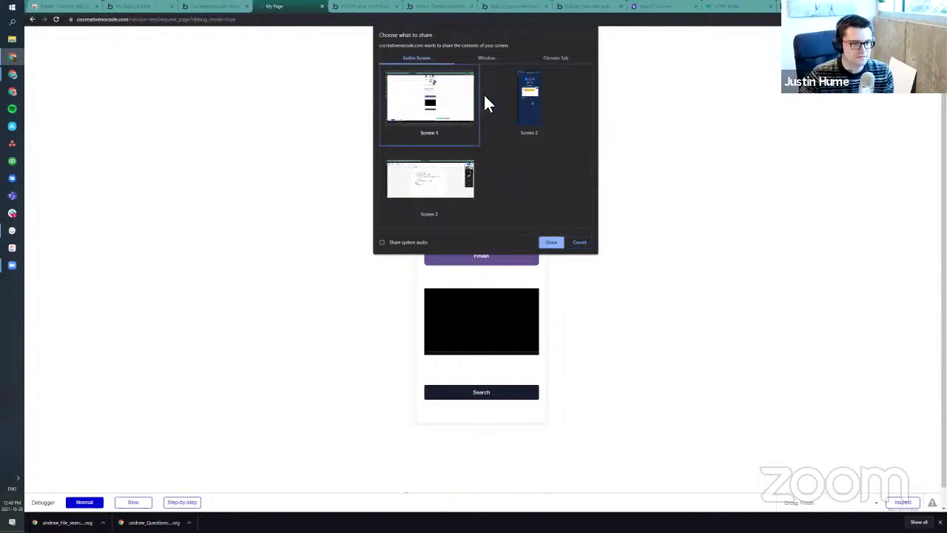
{"action": "left_click", "coordinate": [511, 111]}
{"action": "left_click", "coordinate": [552, 242]}
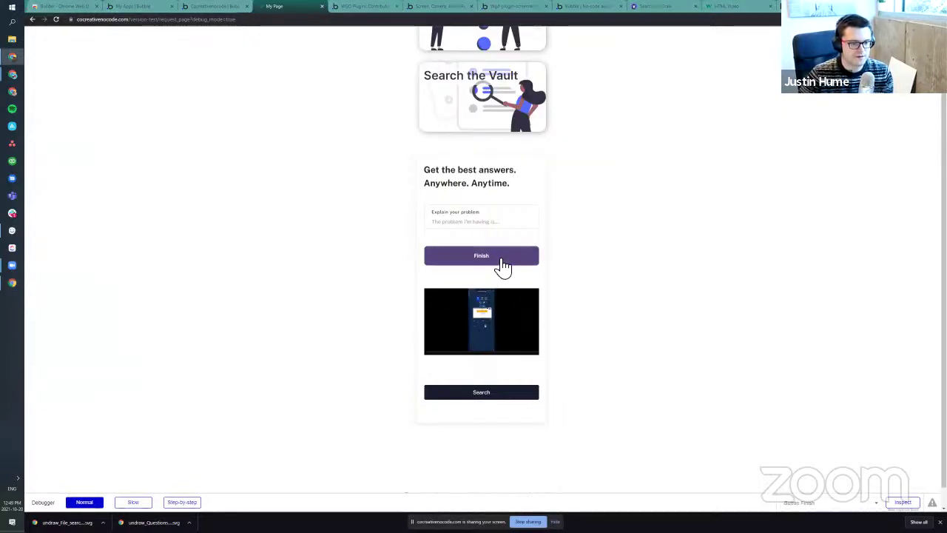
{"action": "left_click", "coordinate": [497, 258]}
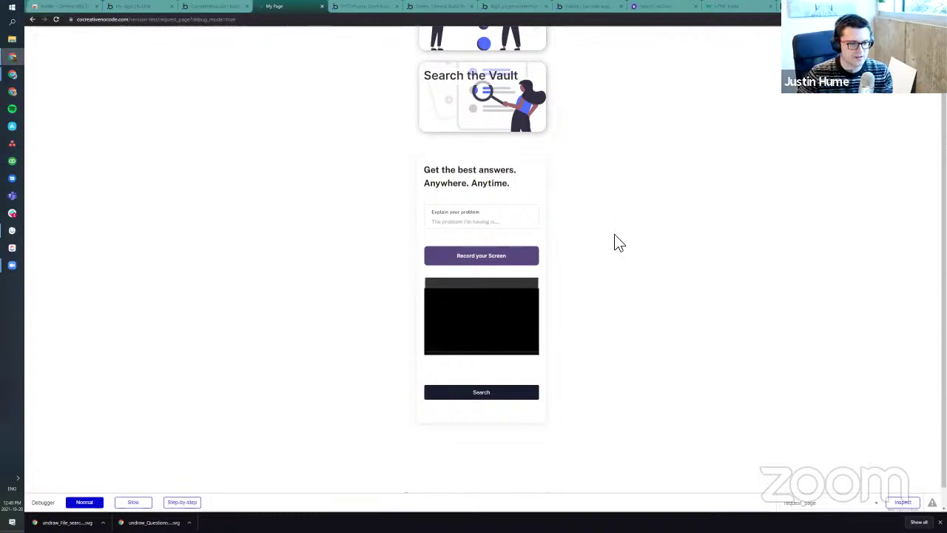
Step: Send HTML A to the back in the page design and return to the preview
{"action": "left_click", "coordinate": [236, 6]}
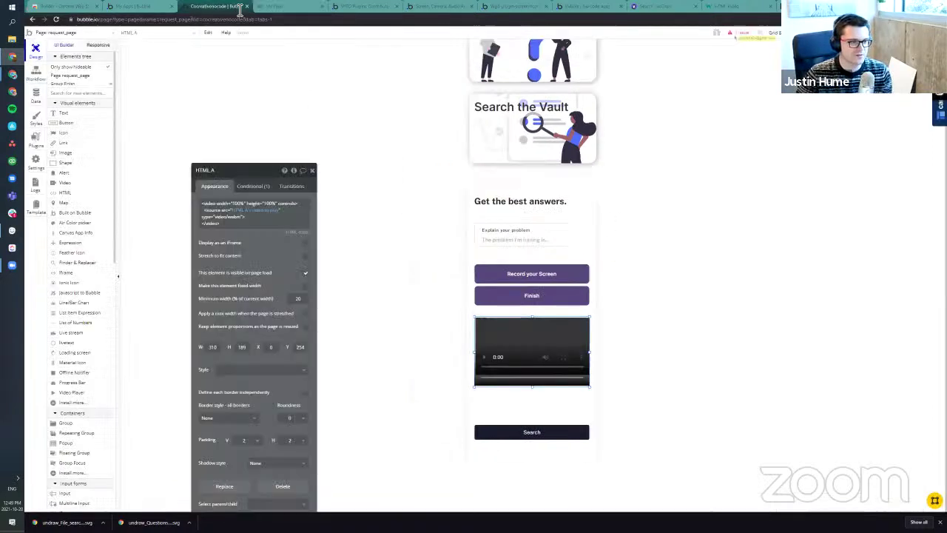
{"action": "left_click", "coordinate": [693, 321]}
{"action": "left_click", "coordinate": [543, 334]}
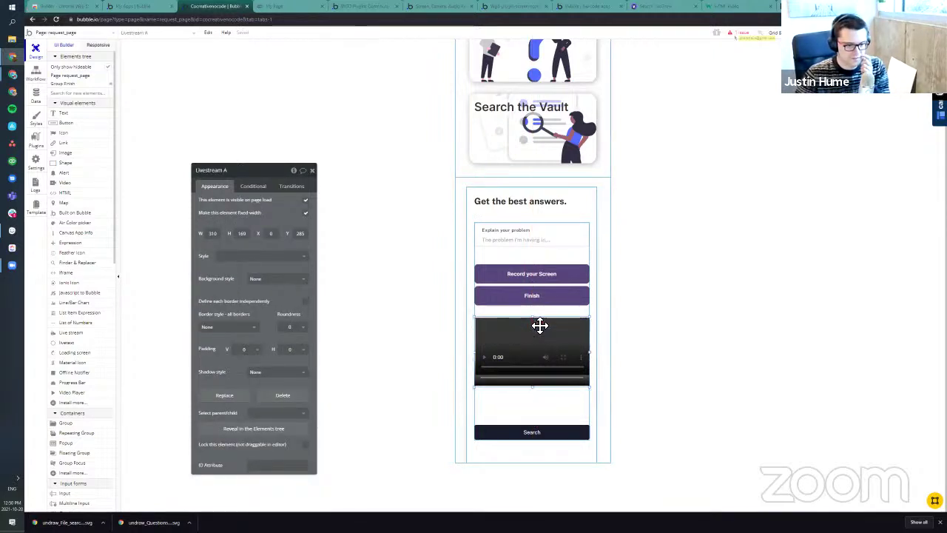
{"action": "left_click", "coordinate": [539, 375]}
{"action": "right_click", "coordinate": [540, 377]}
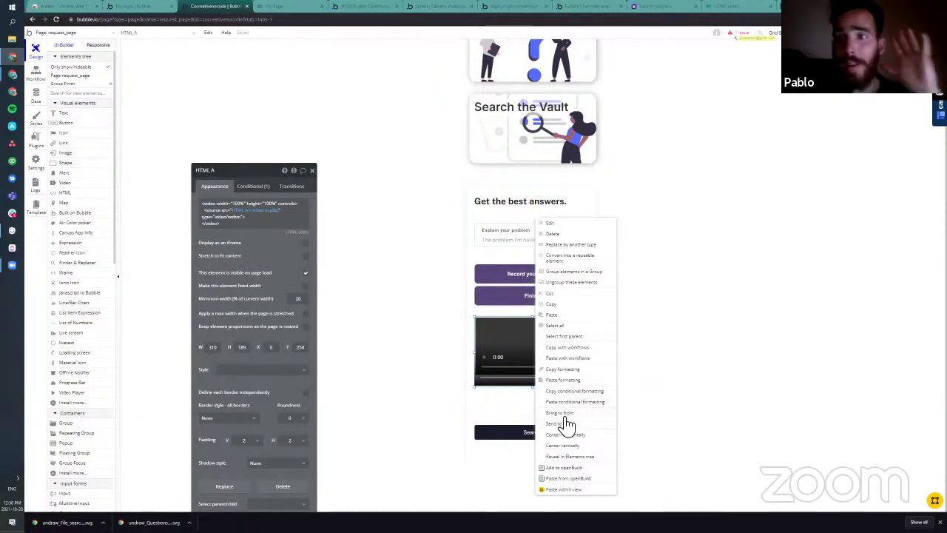
{"action": "left_click", "coordinate": [563, 423]}
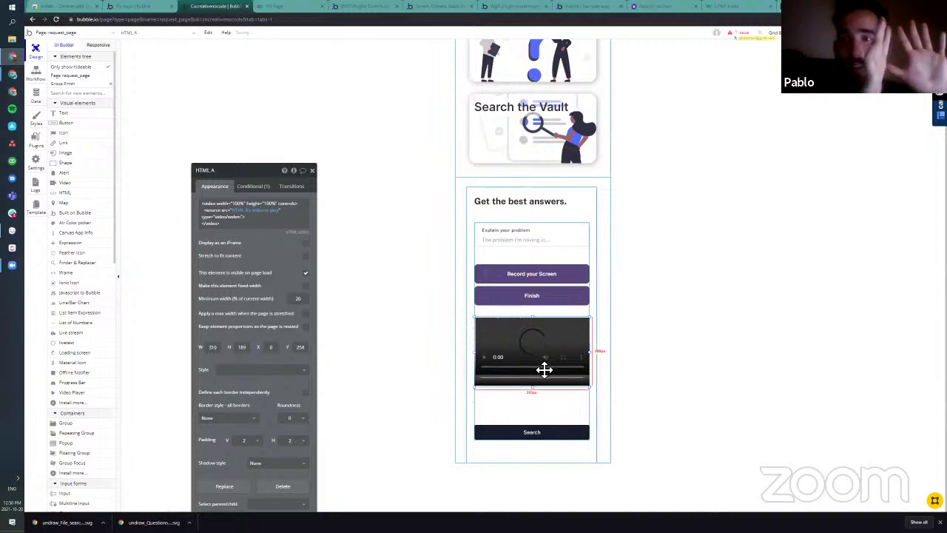
{"action": "left_click", "coordinate": [276, 7]}
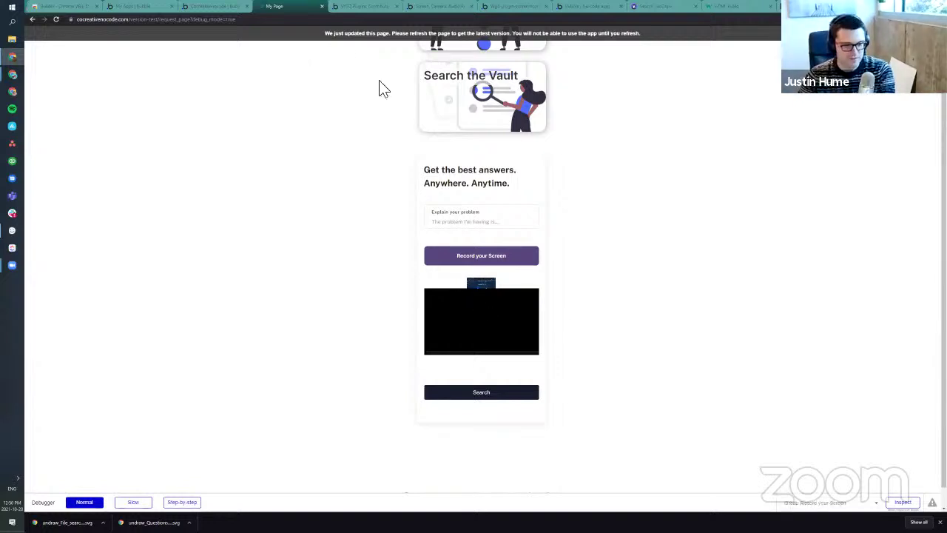
Step: Change the Search button's label below the video to "Send Question"
{"action": "left_click", "coordinate": [197, 7]}
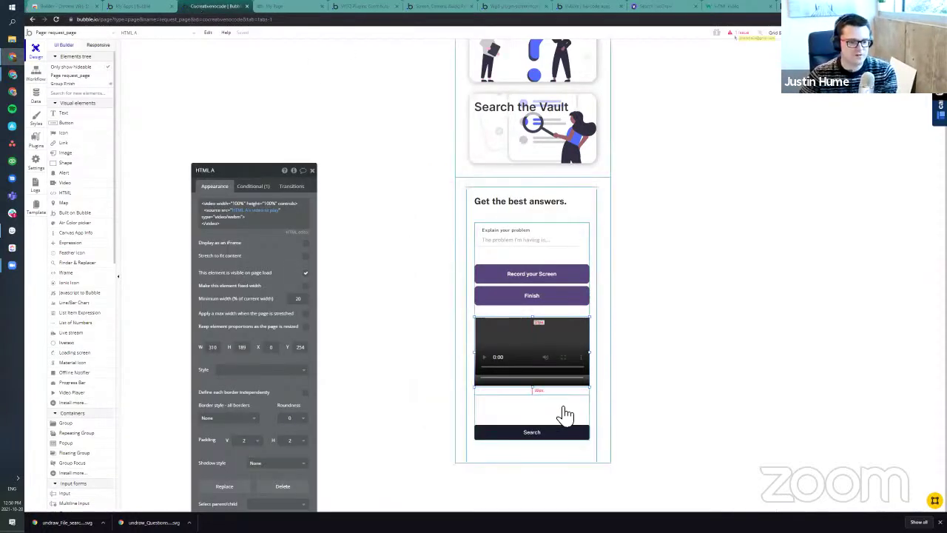
{"action": "left_click", "coordinate": [541, 432]}
{"action": "double_click", "coordinate": [210, 204]}
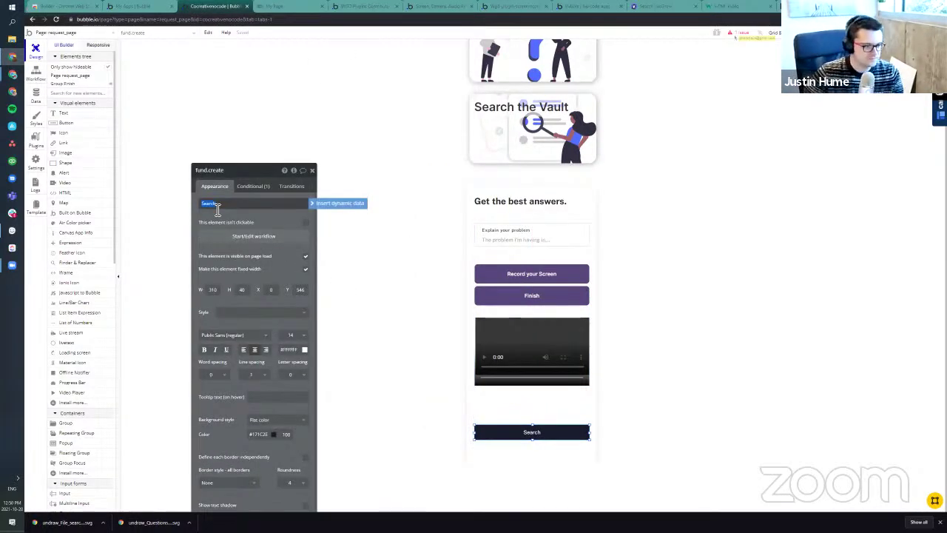
{"action": "type", "text": "Send Question"}
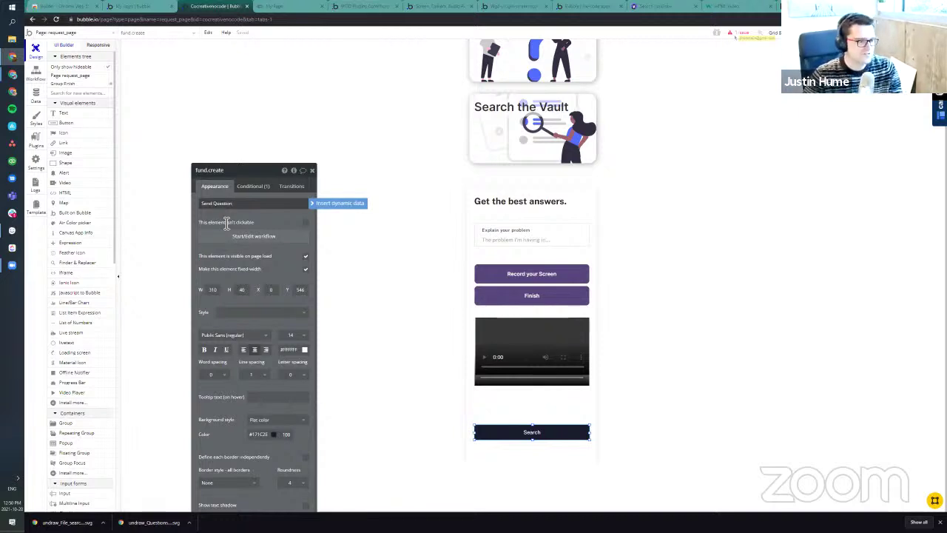
{"action": "left_click_drag", "start_coordinate": [226, 225], "coordinate": [222, 153]}
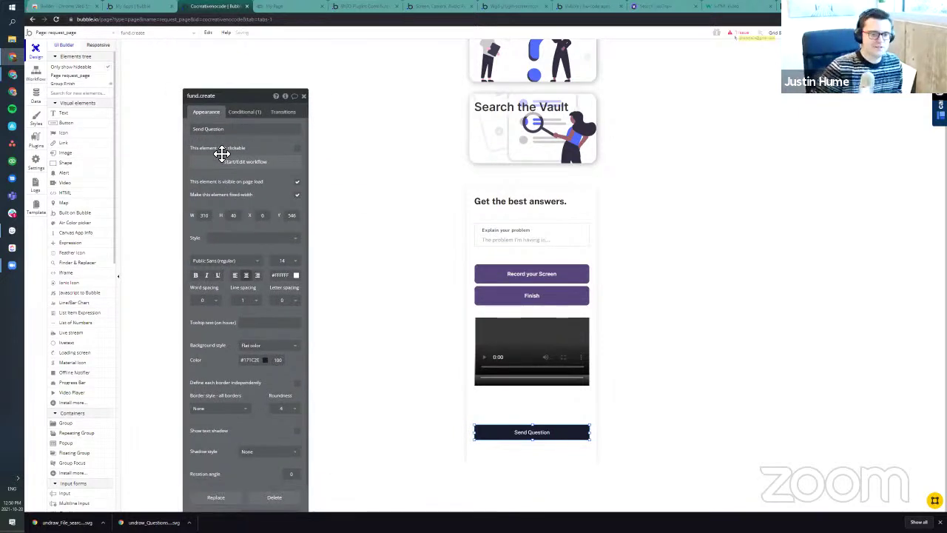
Step: Change the Finish button's label to "Stop Recording"
{"action": "left_click", "coordinate": [540, 279]}
{"action": "left_click", "coordinate": [538, 301]}
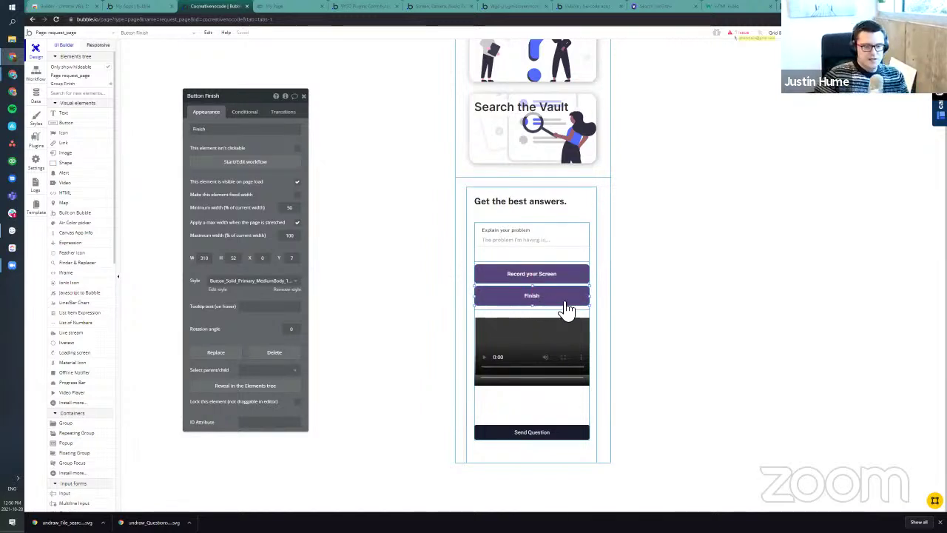
{"action": "double_click", "coordinate": [232, 131]}
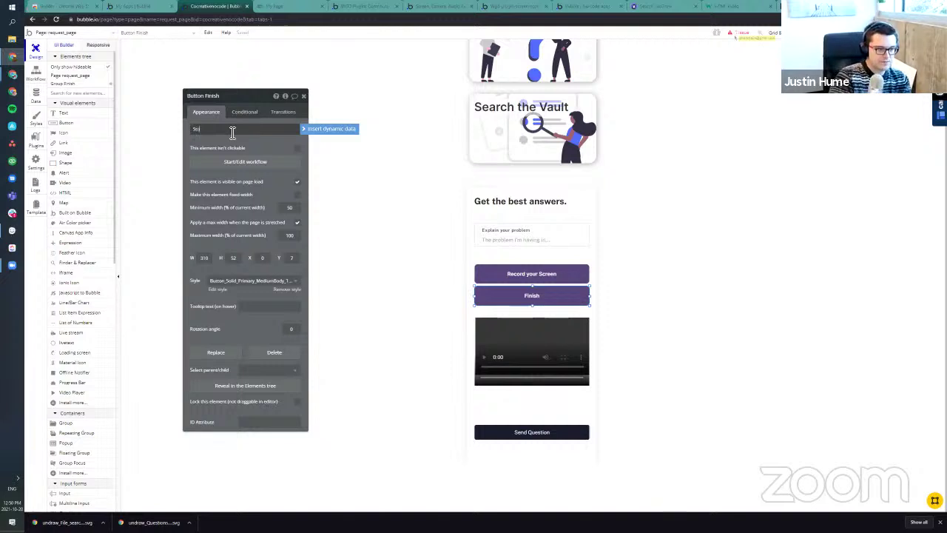
{"action": "type", "text": "Stop Recording"}
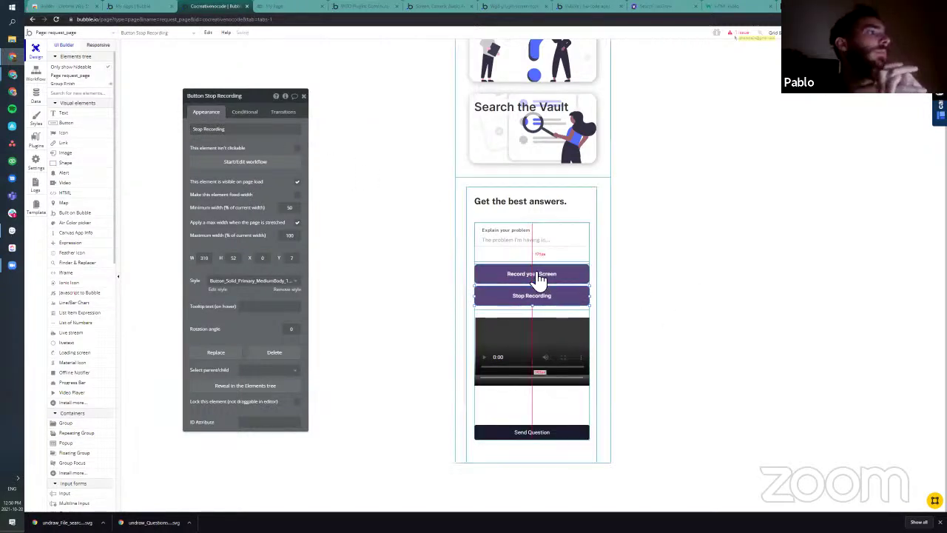
{"action": "left_click", "coordinate": [517, 244]}
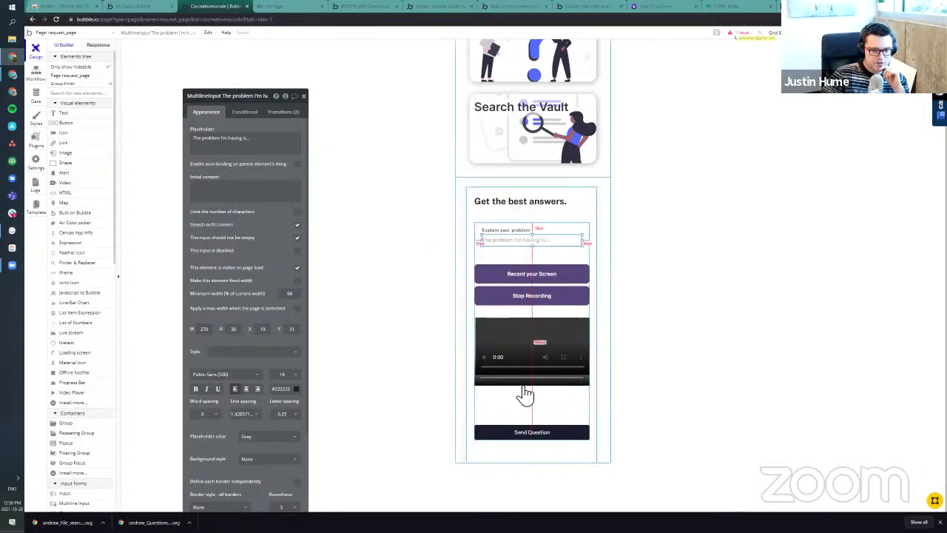
{"action": "scroll", "coordinate": [544, 228], "scroll_direction": "up", "scroll_amount": 2}
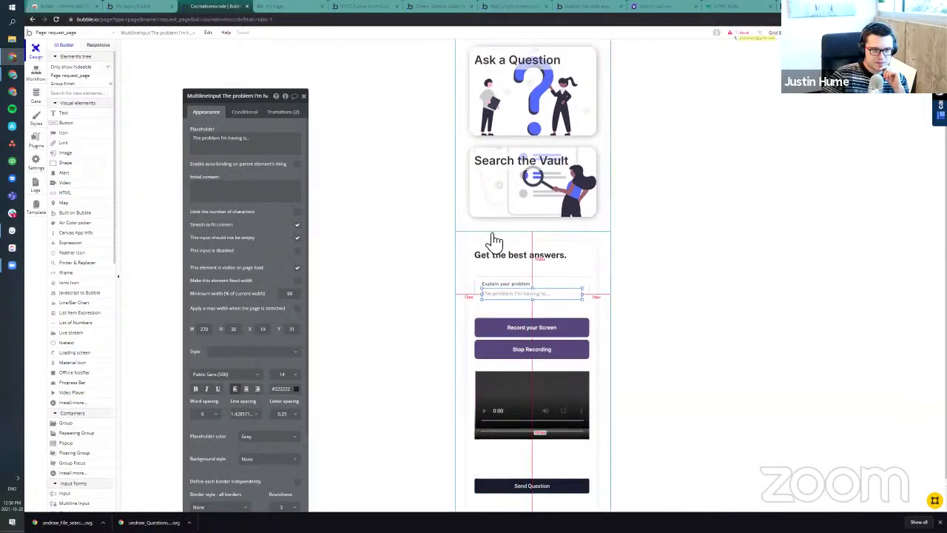
{"action": "left_click", "coordinate": [502, 174]}
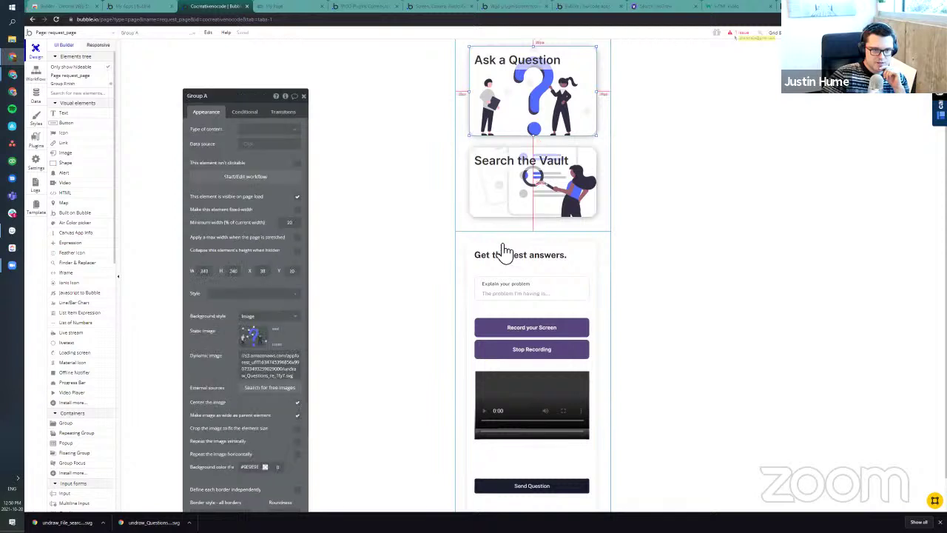
{"action": "left_click", "coordinate": [529, 93]}
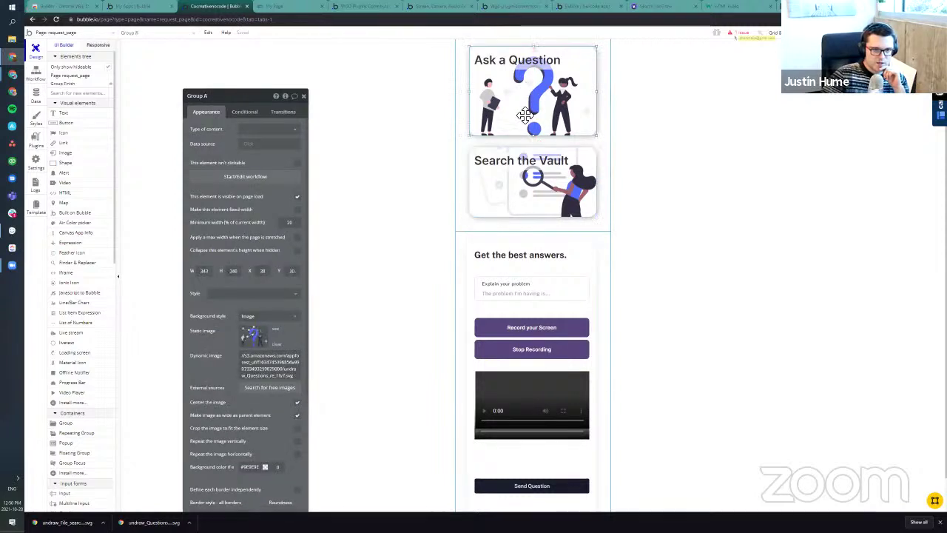
{"action": "scroll", "coordinate": [510, 399], "scroll_direction": "down", "scroll_amount": 2}
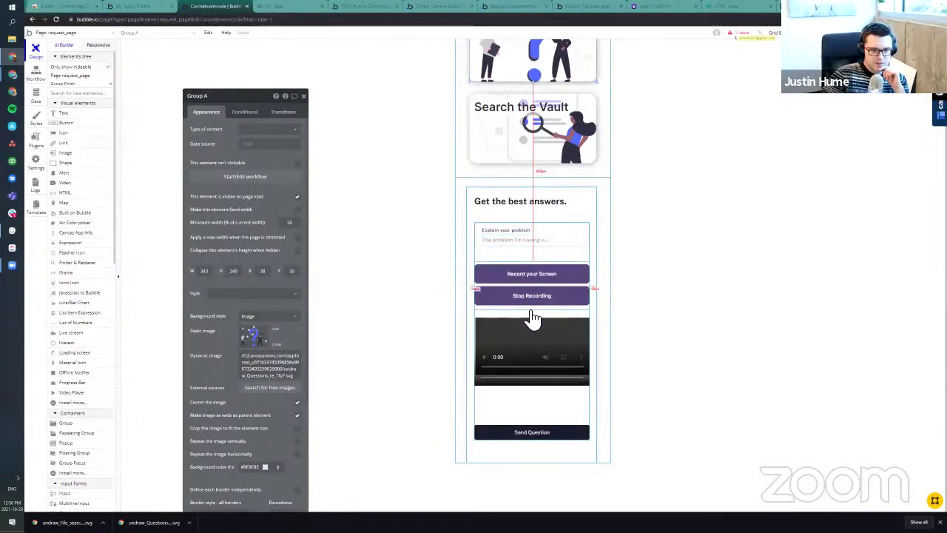